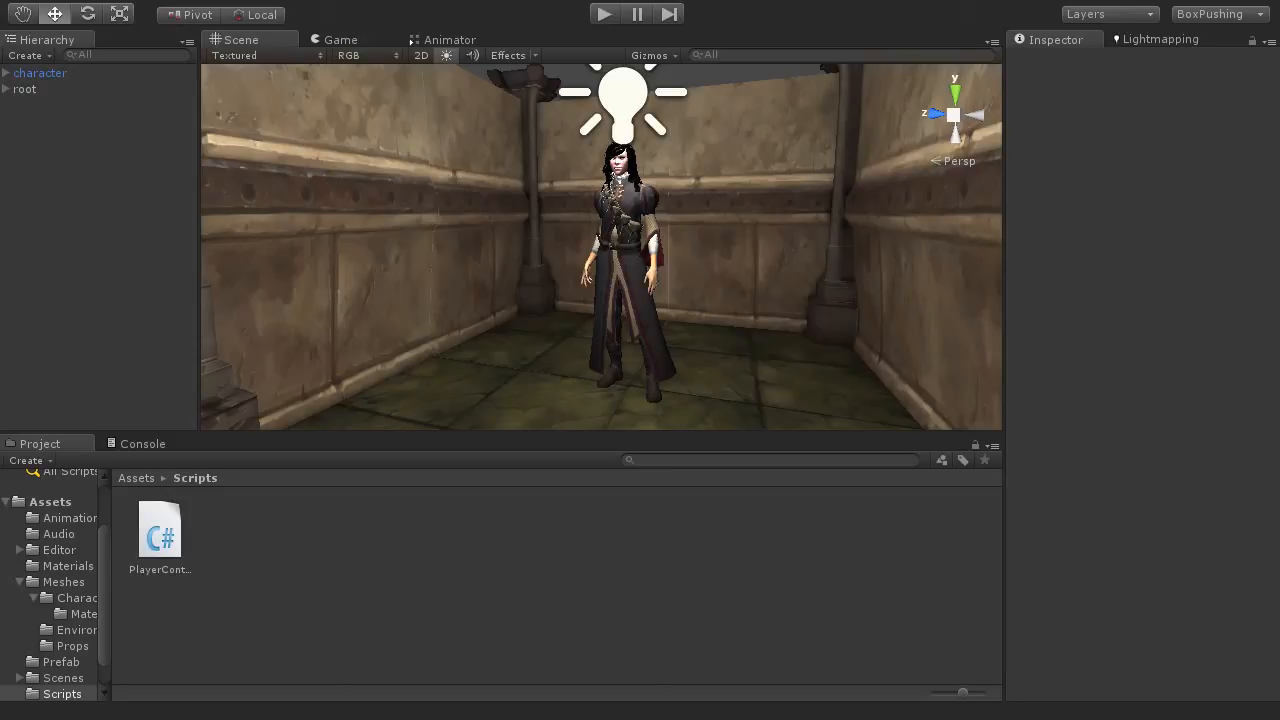
Step: Run the game and inspect the Camera object nested under the character
{"action": "left_click", "coordinate": [603, 15]}
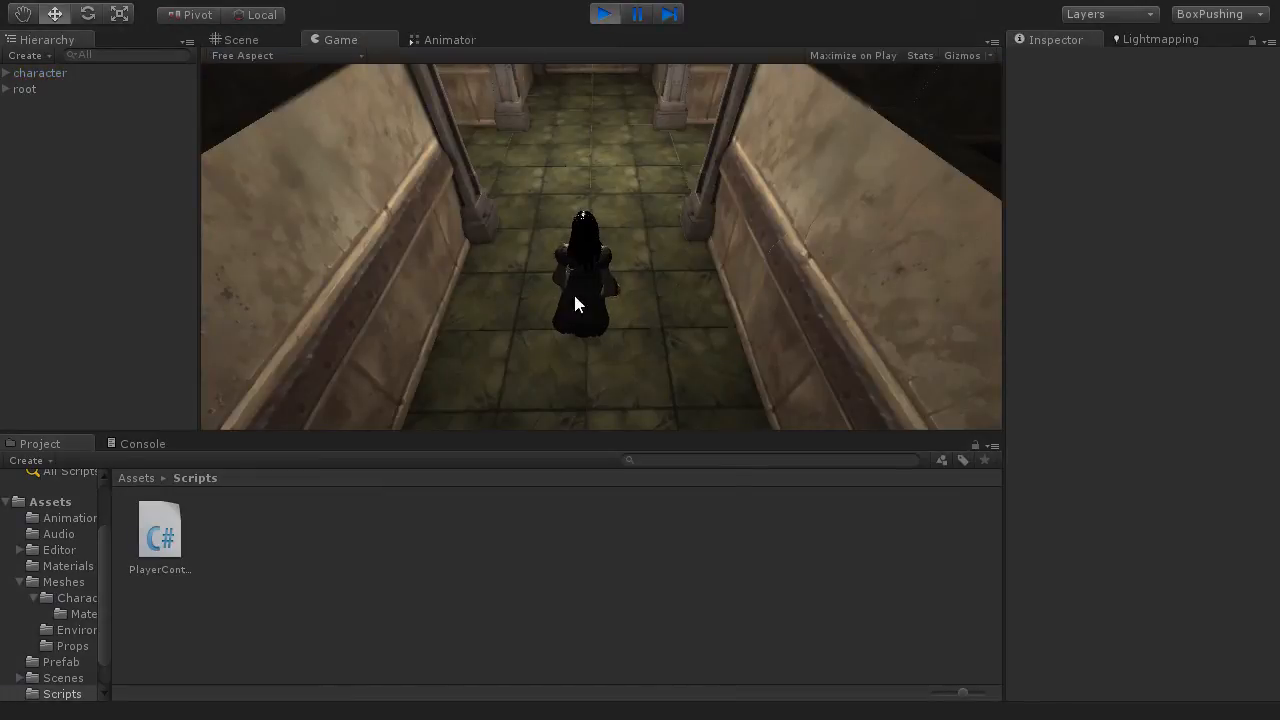
{"action": "left_click", "coordinate": [47, 73]}
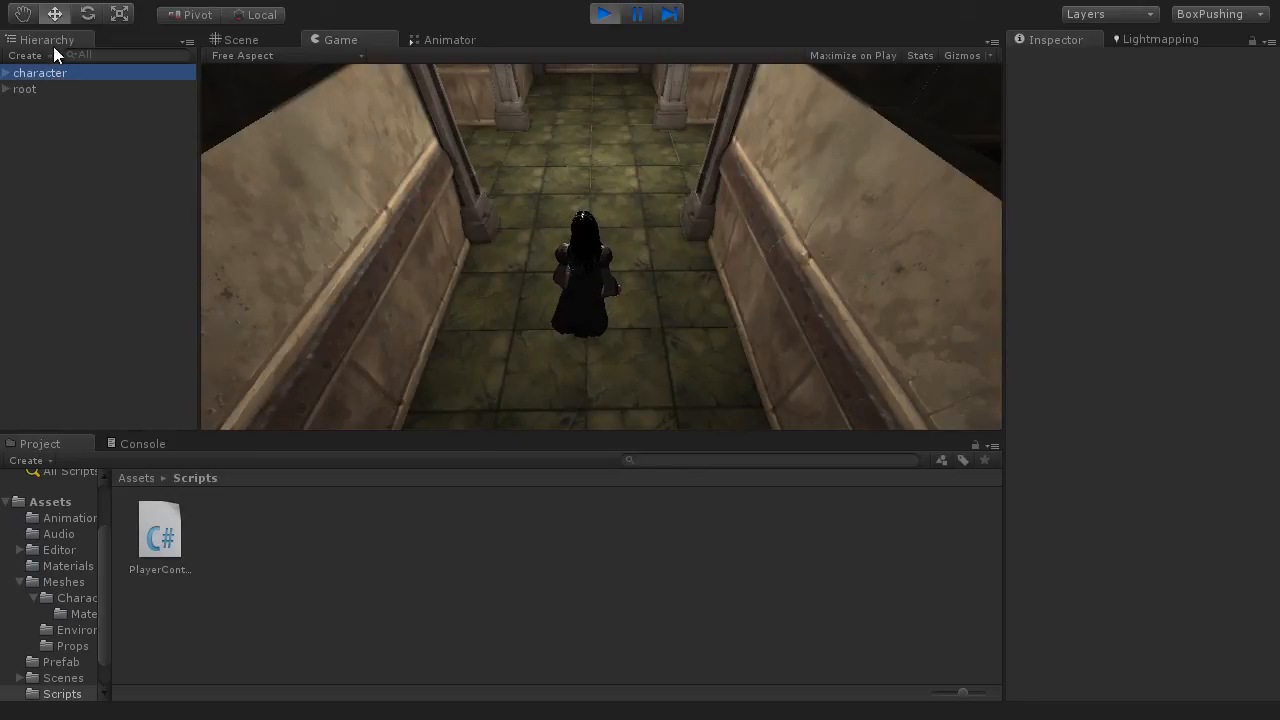
{"action": "left_click", "coordinate": [6, 74]}
{"action": "left_click", "coordinate": [84, 89]}
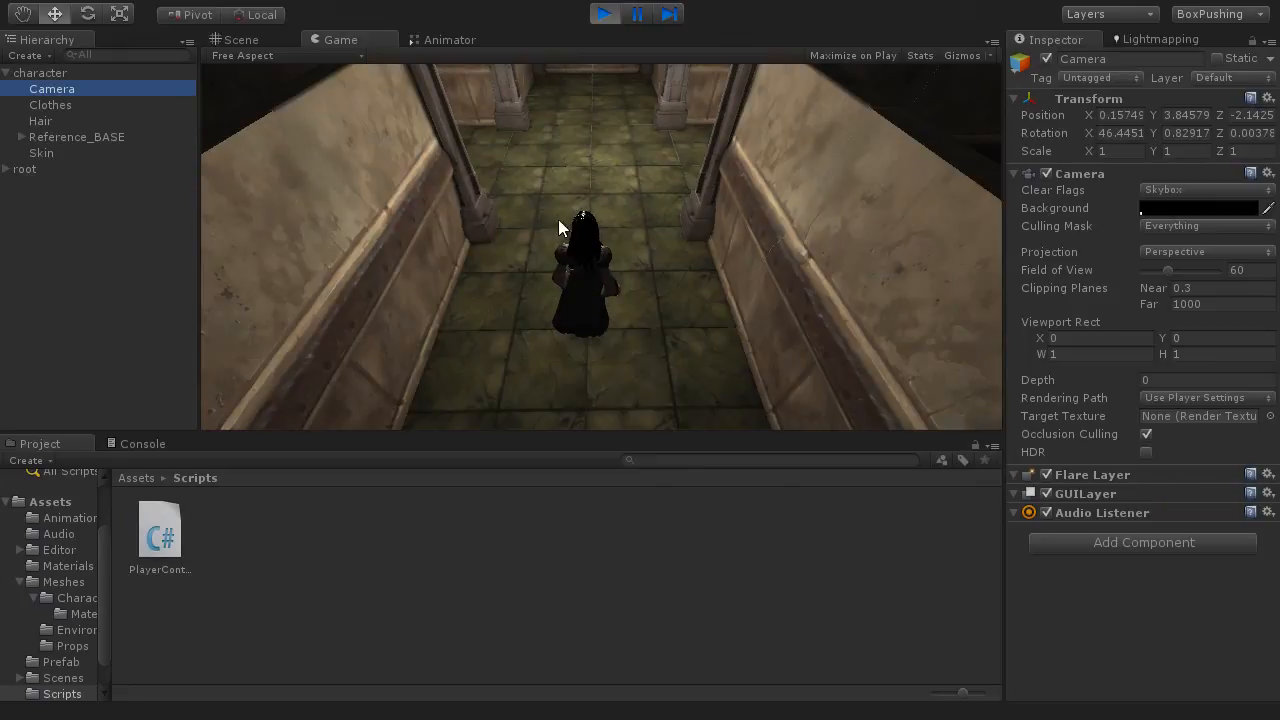
Step: Walk the character forward along the corridor in the running game
{"action": "left_click", "coordinate": [772, 224]}
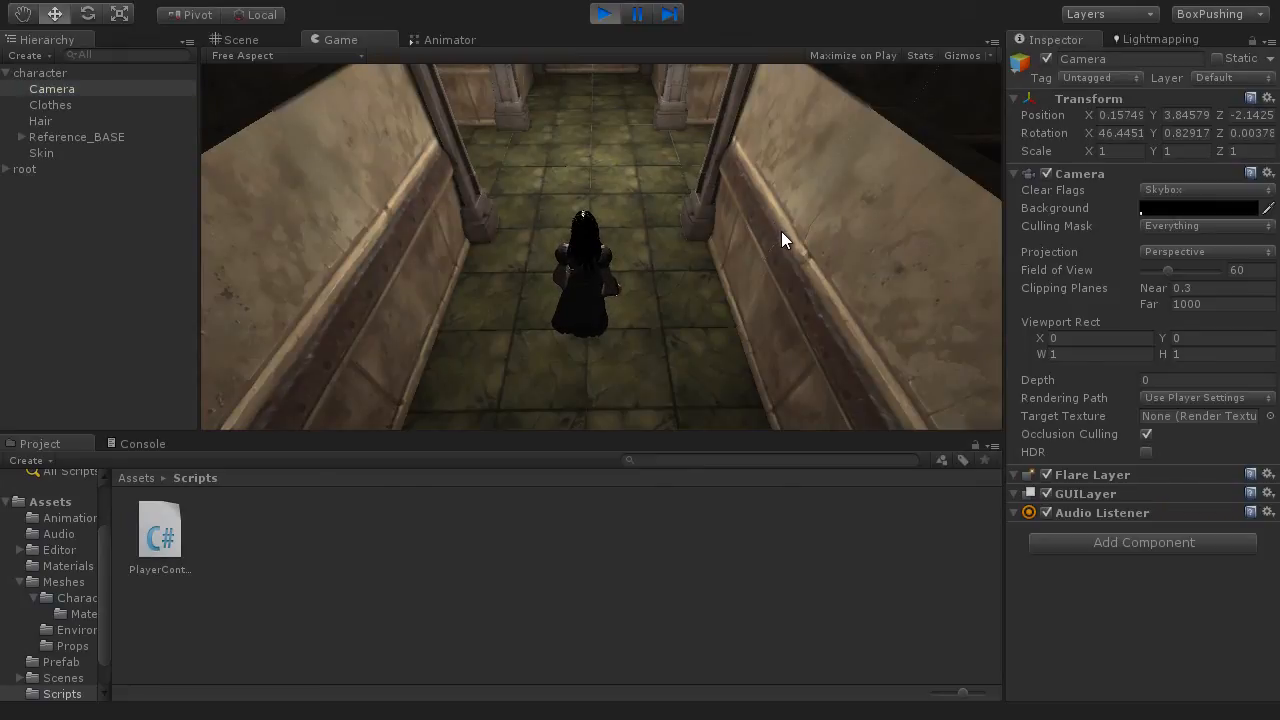
{"action": "key", "text": "w"}
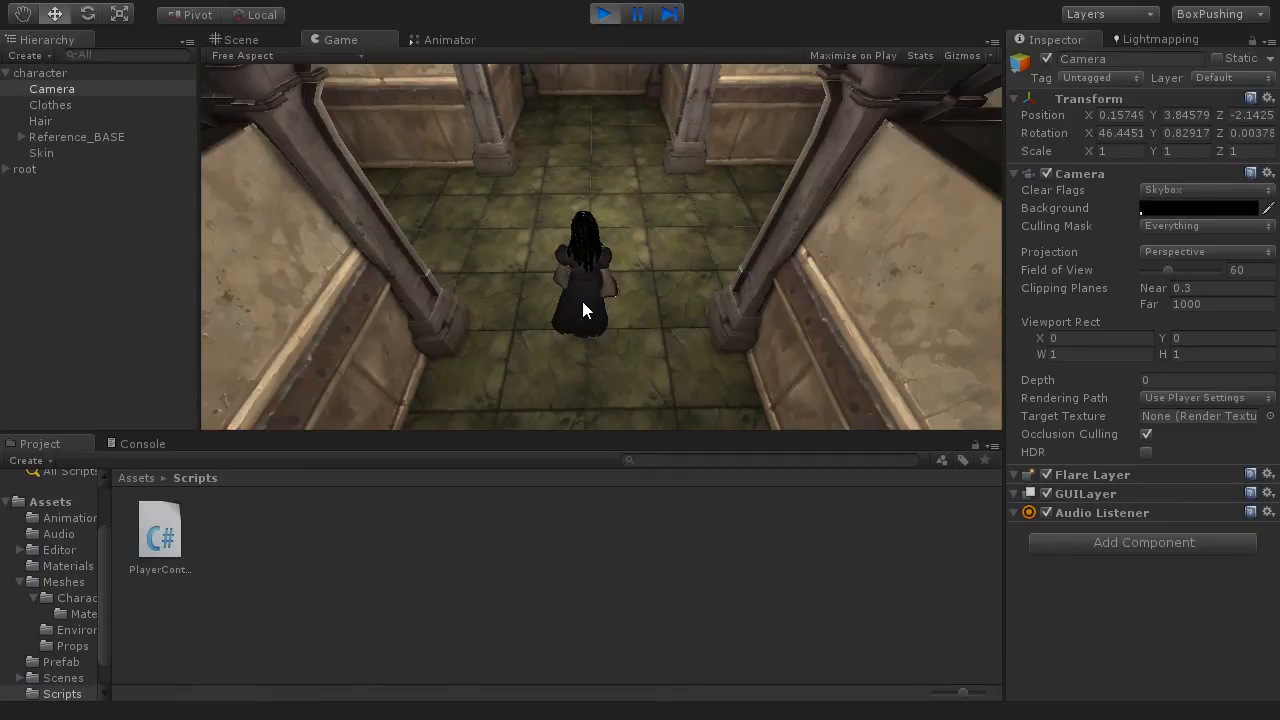
{"action": "key", "text": "w"}
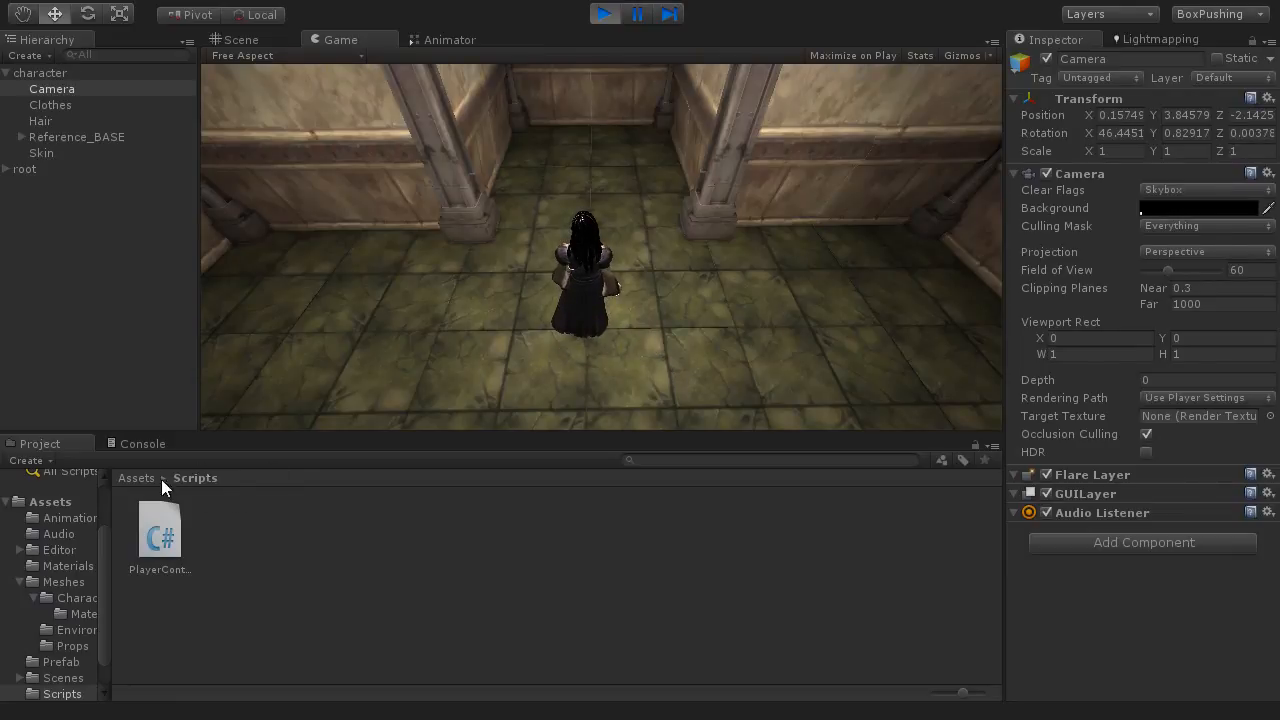
Step: Preview the code of the PlayerController script in the Scripts folder
{"action": "left_click", "coordinate": [162, 569]}
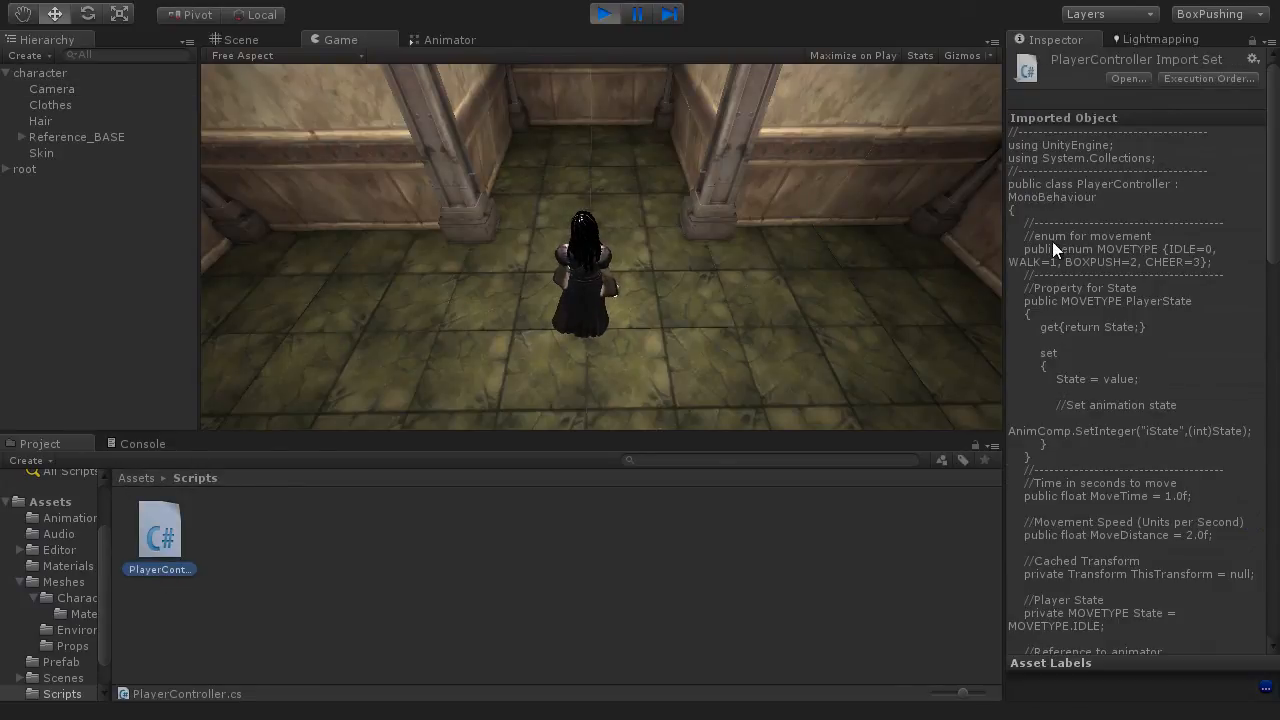
{"action": "left_click_drag", "start_coordinate": [1272, 134], "coordinate": [1249, 205]}
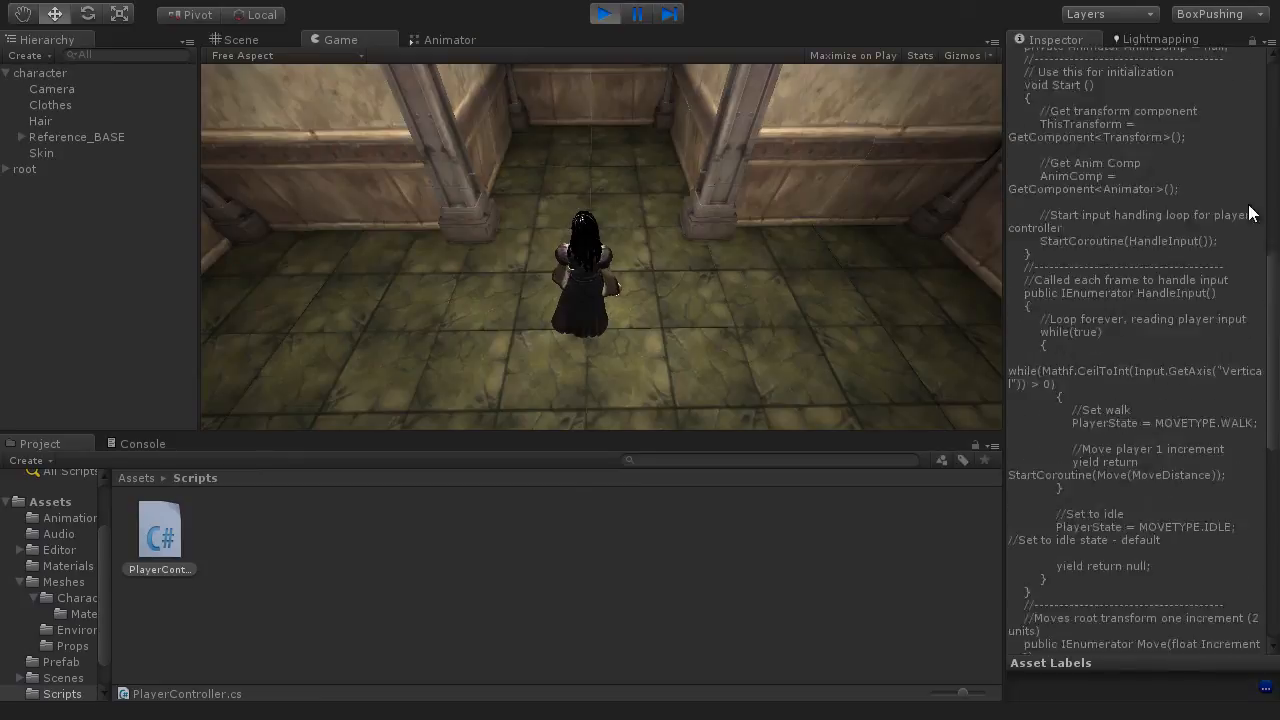
{"action": "scroll", "coordinate": [1234, 108], "scroll_direction": "up", "scroll_amount": 10}
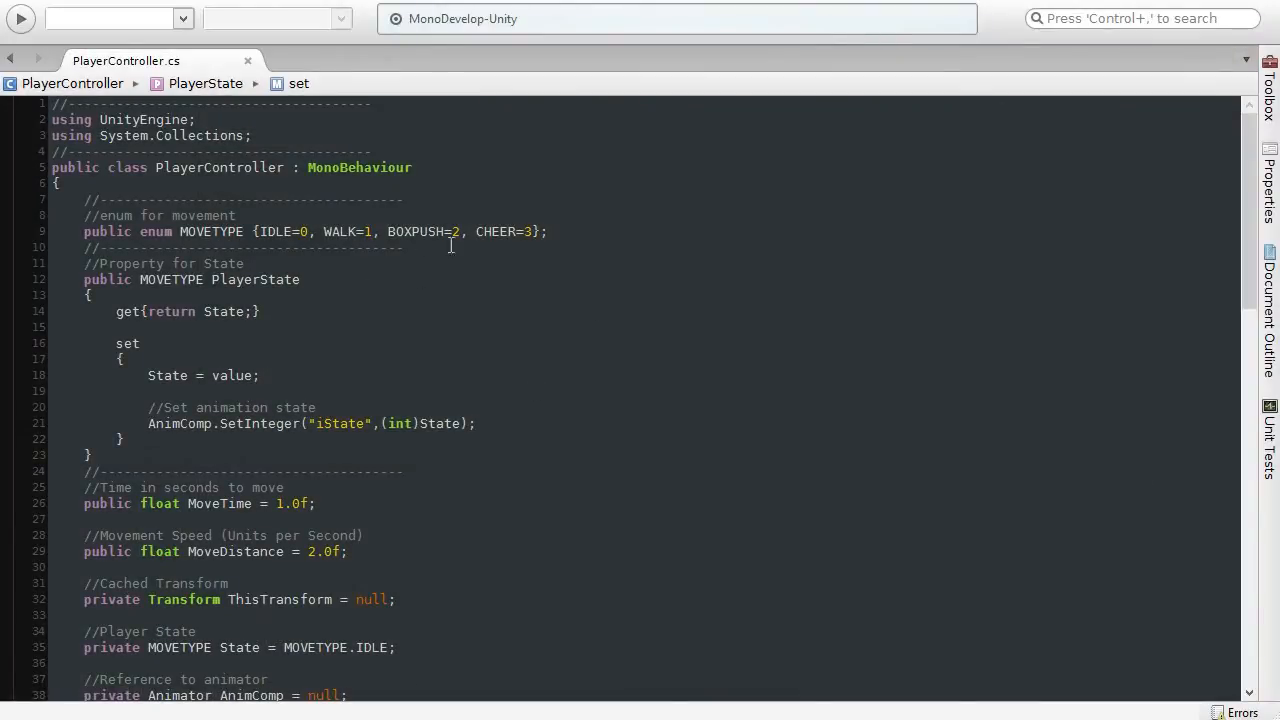
Step: Read through PlayerController.cs in MonoDevelop, from the enum for movement down to the Move coroutine
{"action": "left_click", "coordinate": [330, 216]}
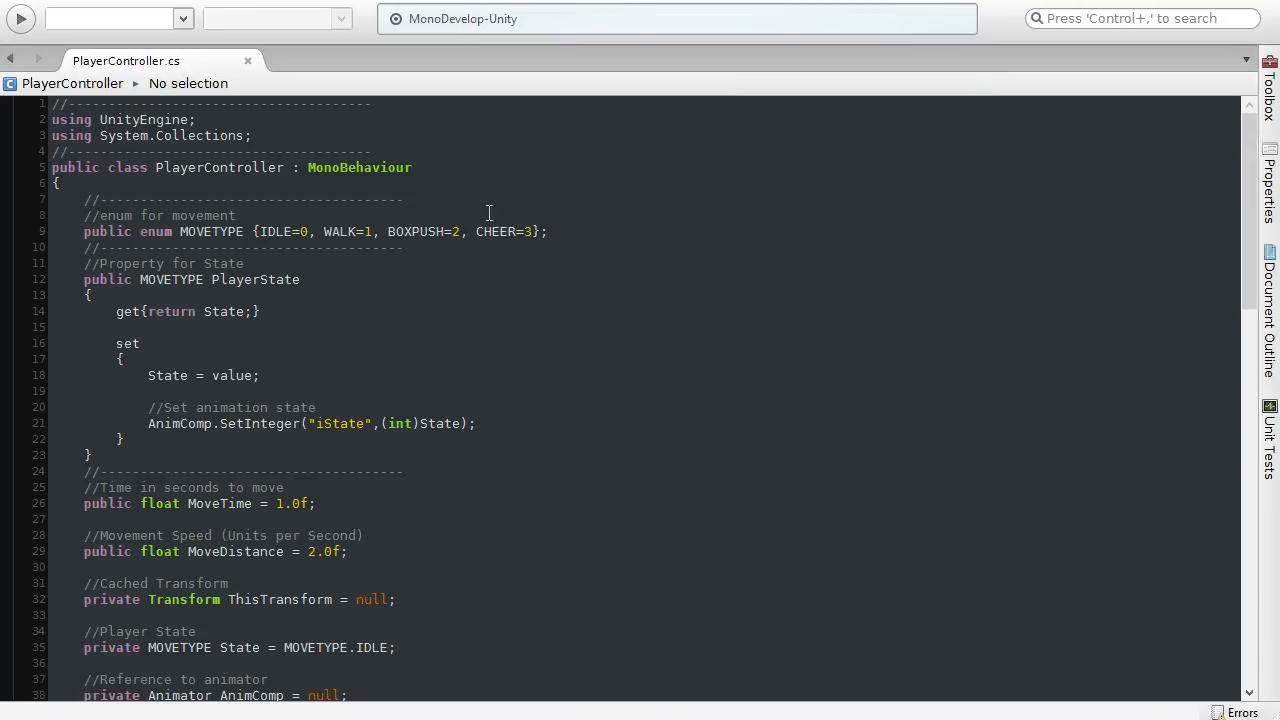
{"action": "scroll", "coordinate": [406, 480], "scroll_direction": "down", "scroll_amount": 10}
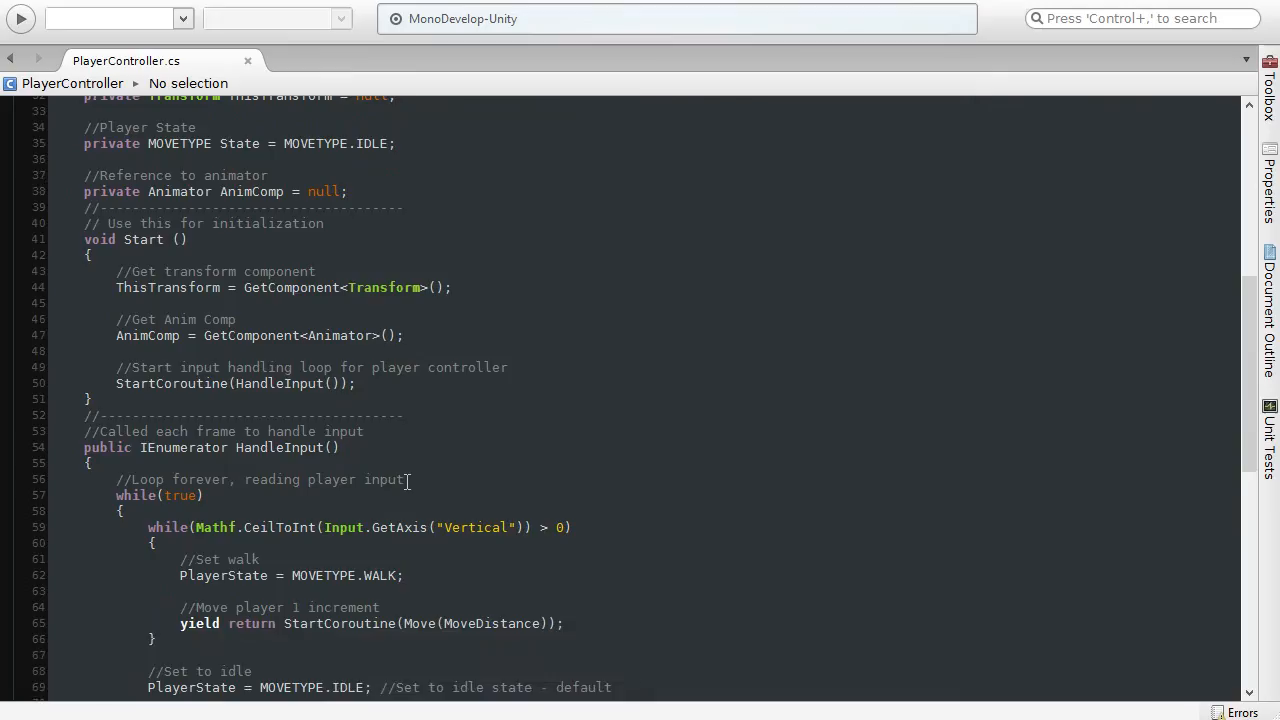
{"action": "scroll", "coordinate": [402, 488], "scroll_direction": "down", "scroll_amount": 13}
{"action": "scroll", "coordinate": [426, 492], "scroll_direction": "up", "scroll_amount": 20}
{"action": "scroll", "coordinate": [424, 502], "scroll_direction": "down", "scroll_amount": 20}
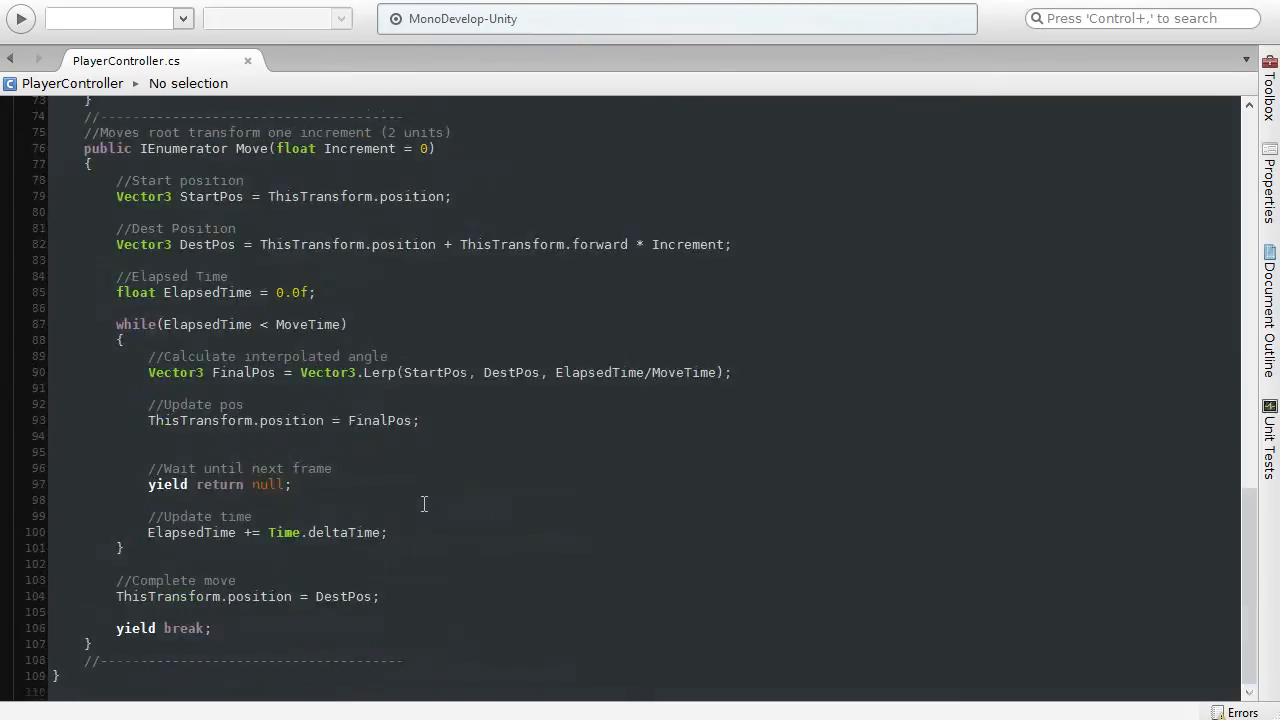
{"action": "scroll", "coordinate": [424, 503], "scroll_direction": "up", "scroll_amount": 20}
{"action": "scroll", "coordinate": [424, 503], "scroll_direction": "down", "scroll_amount": 20}
{"action": "scroll", "coordinate": [424, 503], "scroll_direction": "up", "scroll_amount": 2}
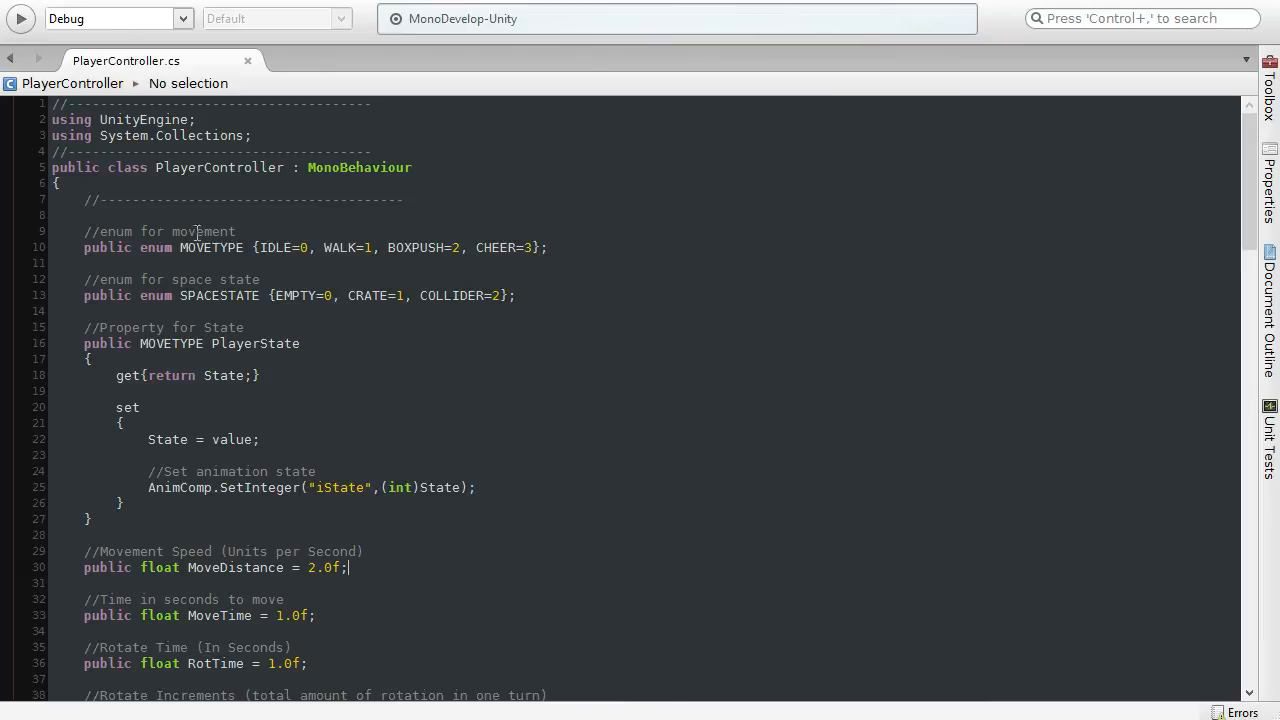
Step: Examine the MOVETYPE enum and its IDLE, WALK, BOXPUSH and CHEER values
{"action": "left_click_drag", "start_coordinate": [87, 232], "coordinate": [237, 232]}
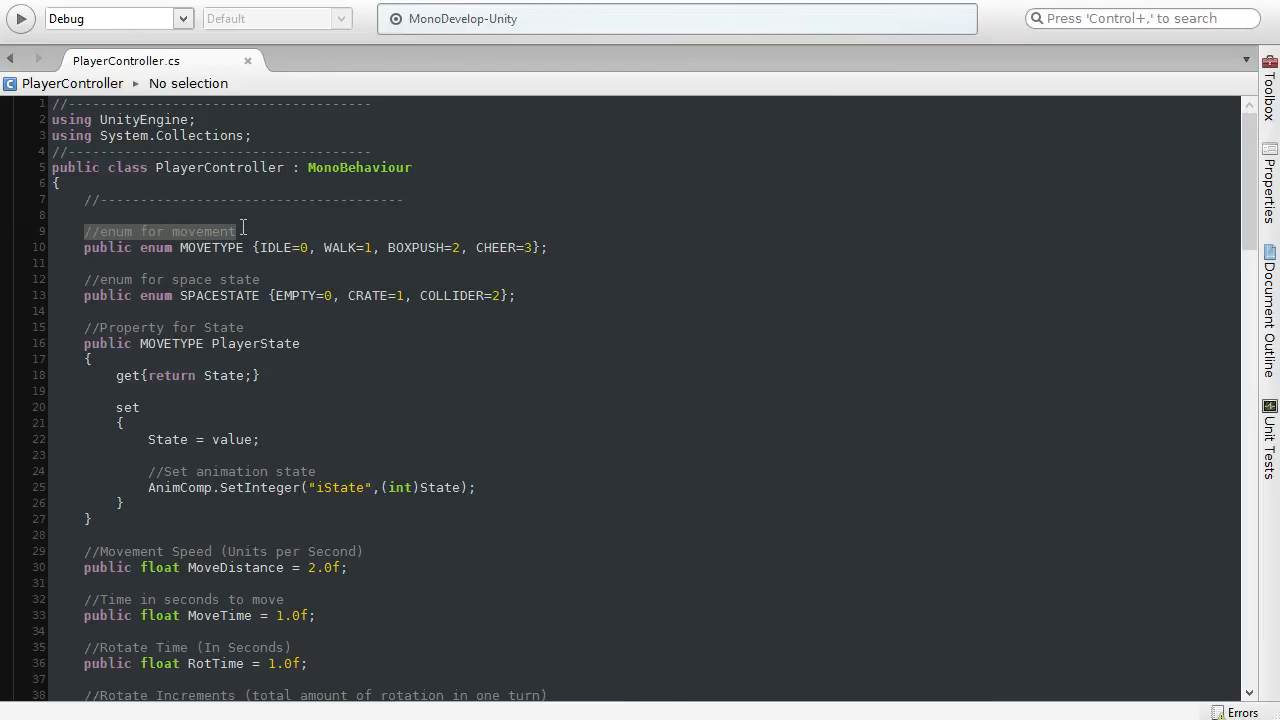
{"action": "left_click", "coordinate": [238, 232]}
{"action": "left_click_drag", "start_coordinate": [84, 247], "coordinate": [245, 246]}
{"action": "left_click", "coordinate": [262, 247]}
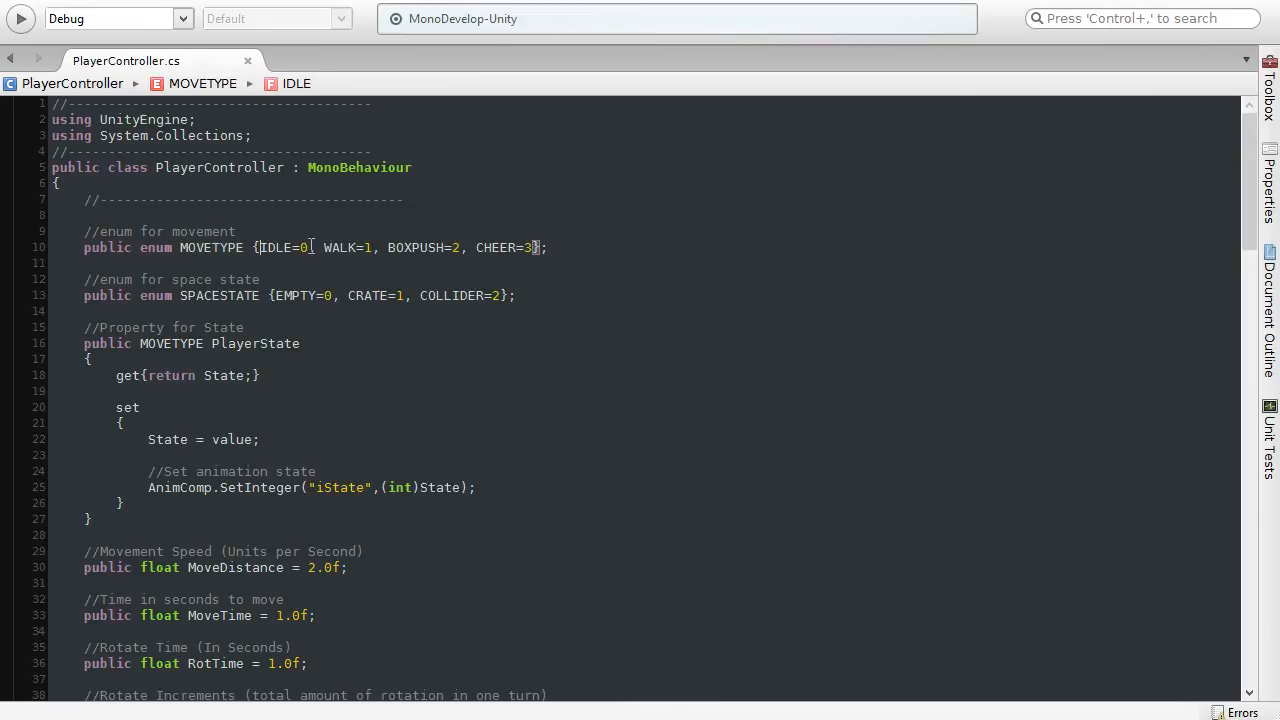
{"action": "left_click", "coordinate": [326, 248]}
{"action": "left_click", "coordinate": [421, 253]}
{"action": "left_click", "coordinate": [494, 248]}
{"action": "left_click", "coordinate": [590, 250]}
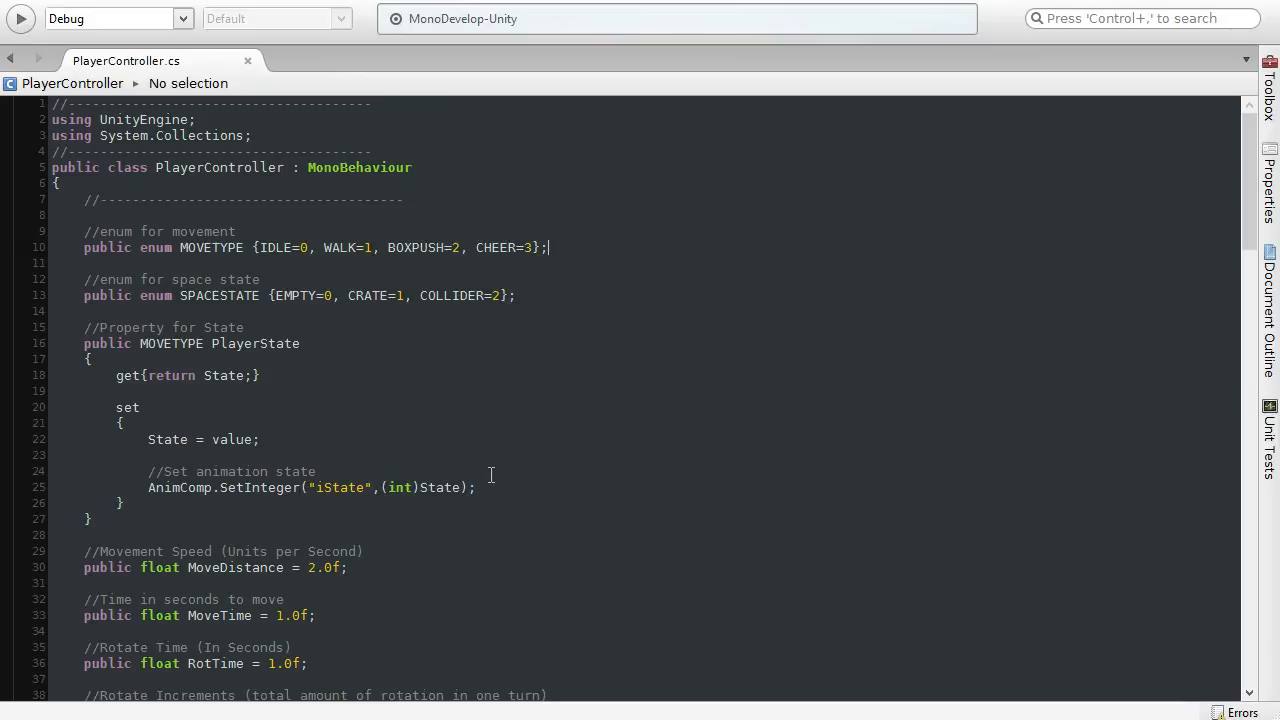
Step: Examine the AnimComp.SetInteger line that sets the animation state in the PlayerState property
{"action": "scroll", "coordinate": [490, 471], "scroll_direction": "down", "scroll_amount": 3}
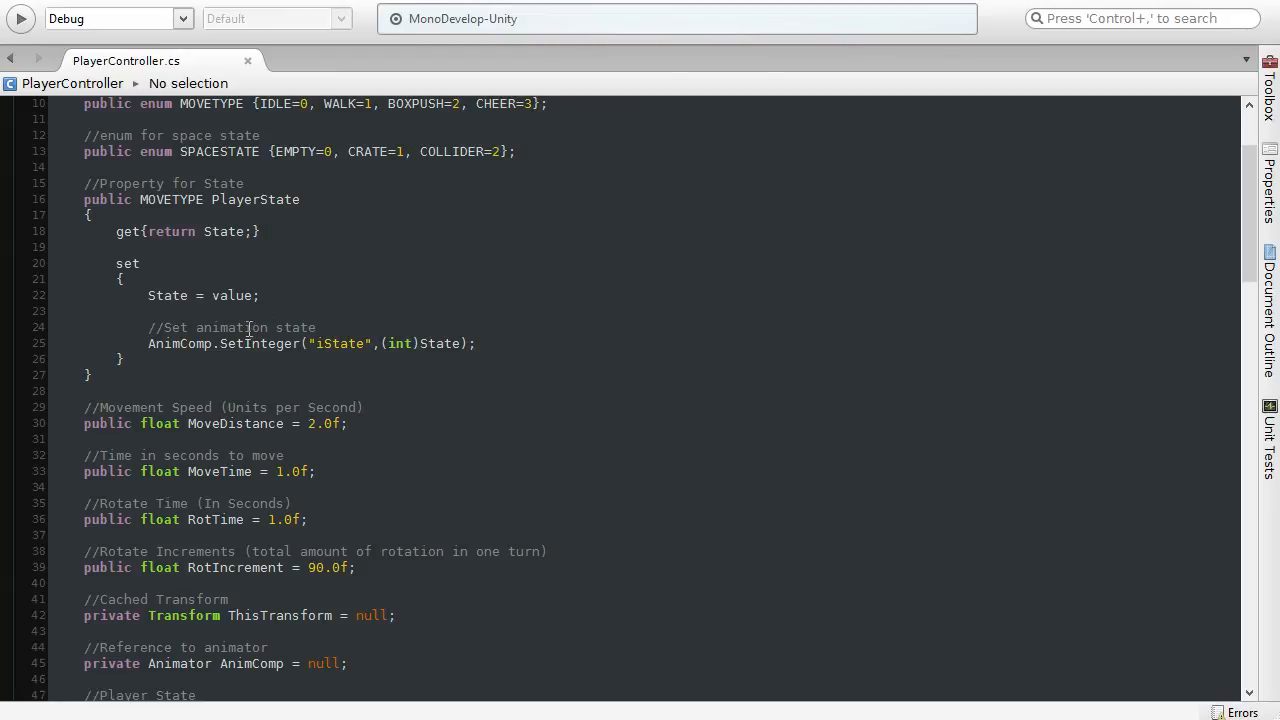
{"action": "left_click_drag", "start_coordinate": [148, 344], "coordinate": [513, 342]}
{"action": "left_click", "coordinate": [513, 342]}
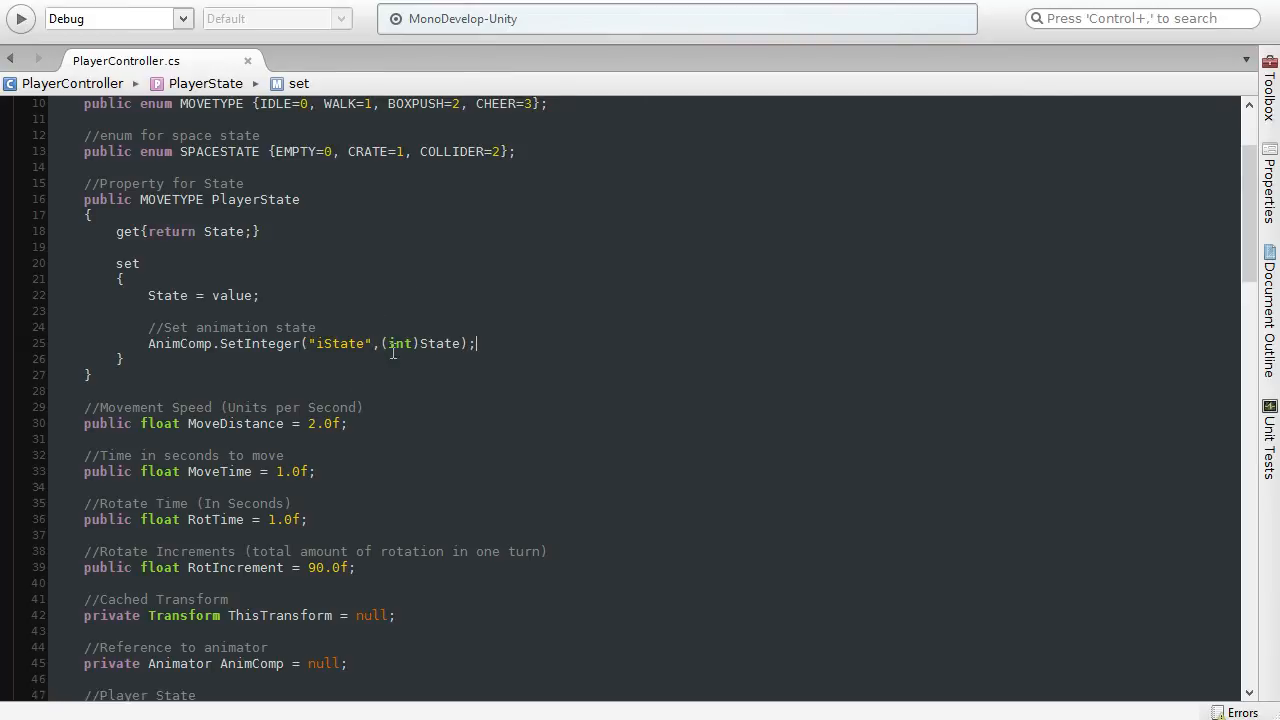
Step: Examine the Rotate coroutine, its declaration and its float Increment parameter
{"action": "scroll", "coordinate": [363, 470], "scroll_direction": "down", "scroll_amount": 8}
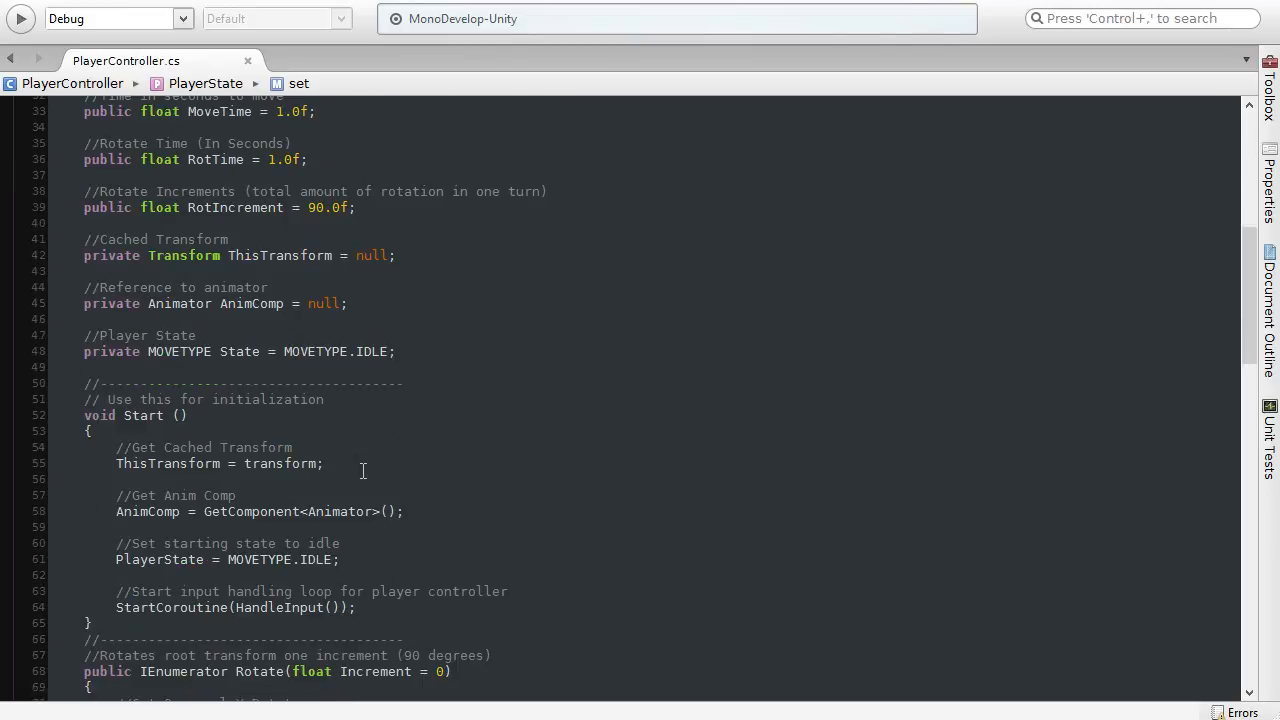
{"action": "scroll", "coordinate": [363, 470], "scroll_direction": "down", "scroll_amount": 9}
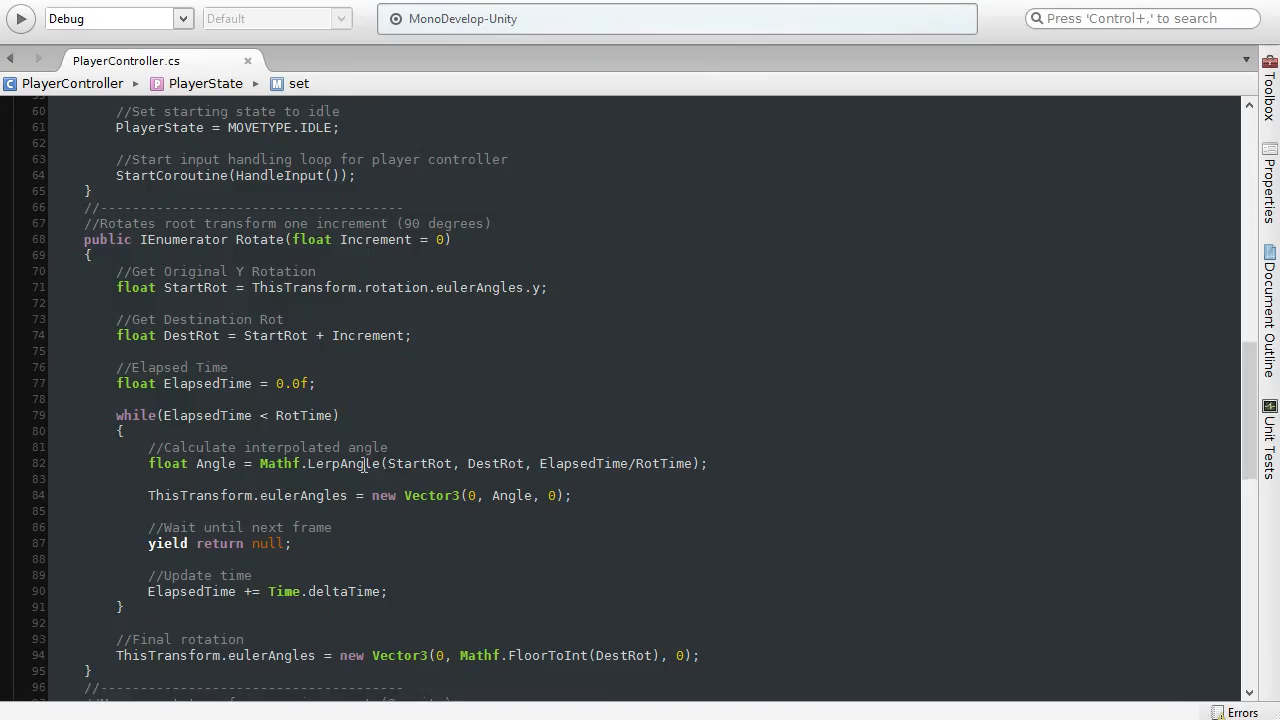
{"action": "scroll", "coordinate": [345, 400], "scroll_direction": "up", "scroll_amount": 2}
{"action": "left_click", "coordinate": [85, 311]}
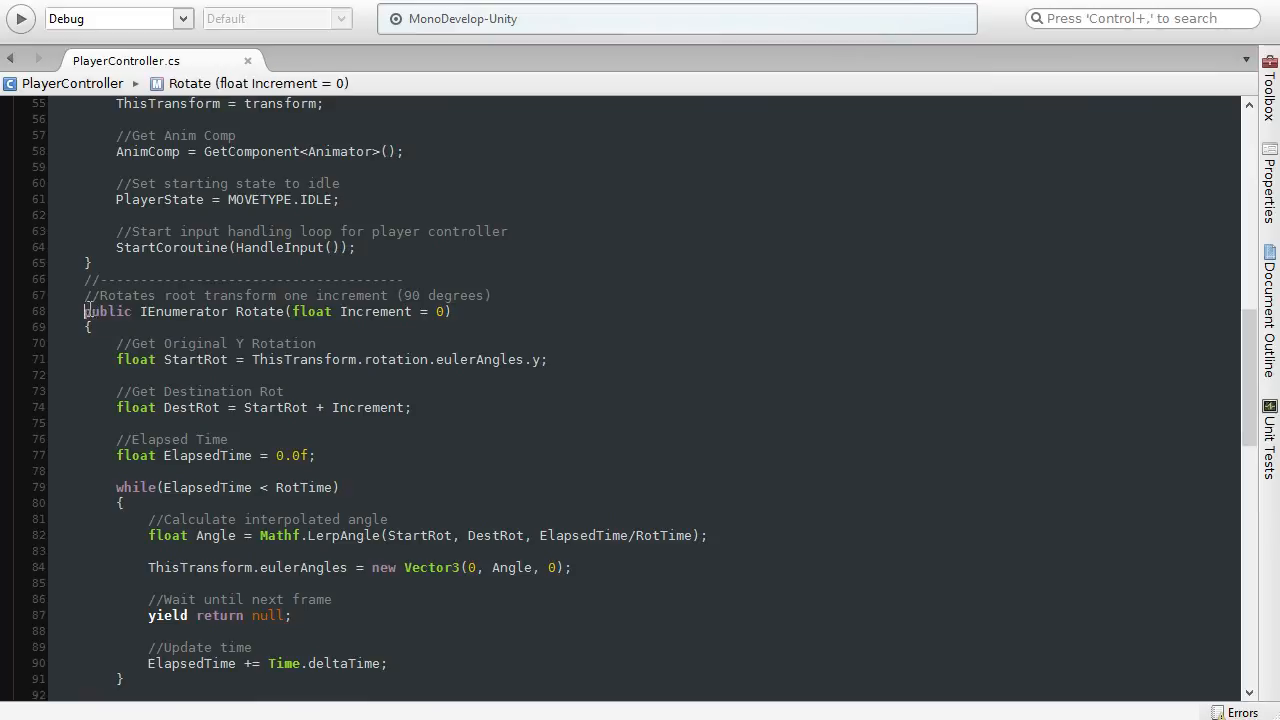
{"action": "mouse_move", "coordinate": [85, 311]}
{"action": "left_mouse_down"}
{"action": "mouse_move", "coordinate": [364, 296]}
{"action": "mouse_move", "coordinate": [457, 311]}
{"action": "left_mouse_up"}
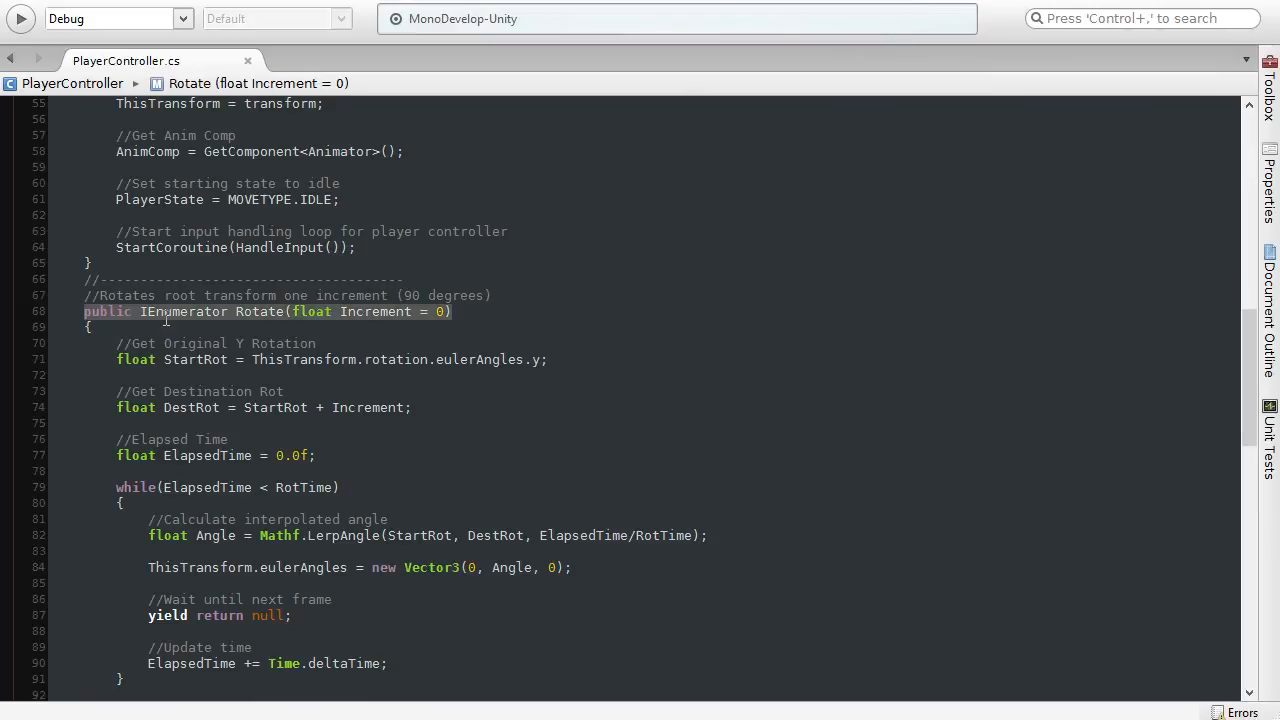
{"action": "left_click", "coordinate": [470, 312]}
{"action": "left_click_drag", "start_coordinate": [294, 311], "coordinate": [447, 311]}
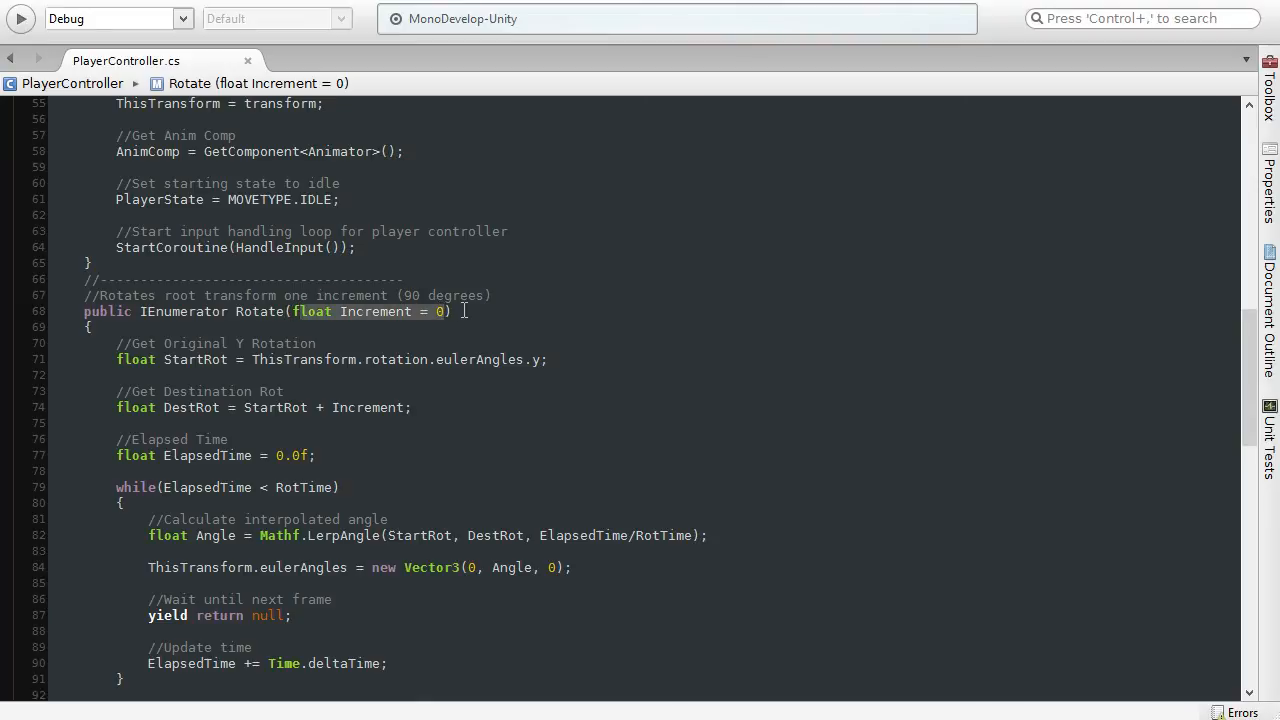
{"action": "left_click", "coordinate": [465, 311]}
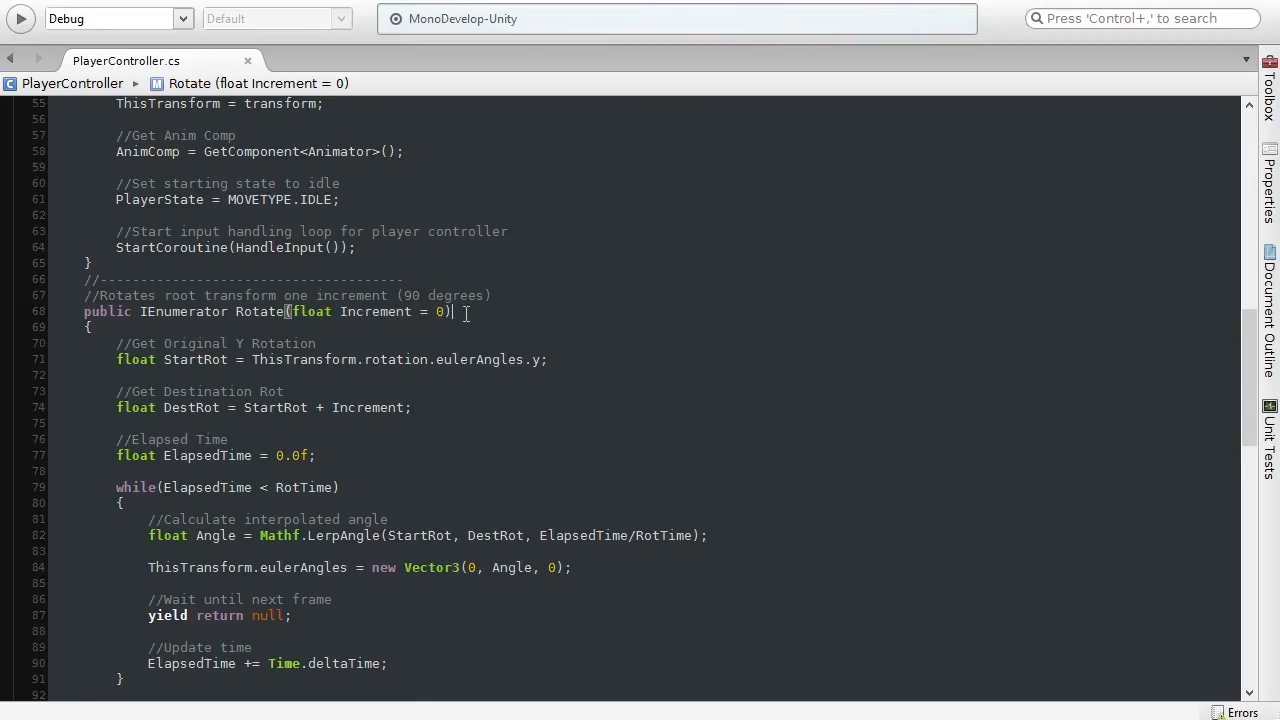
{"action": "scroll", "coordinate": [465, 313], "scroll_direction": "down", "scroll_amount": 2}
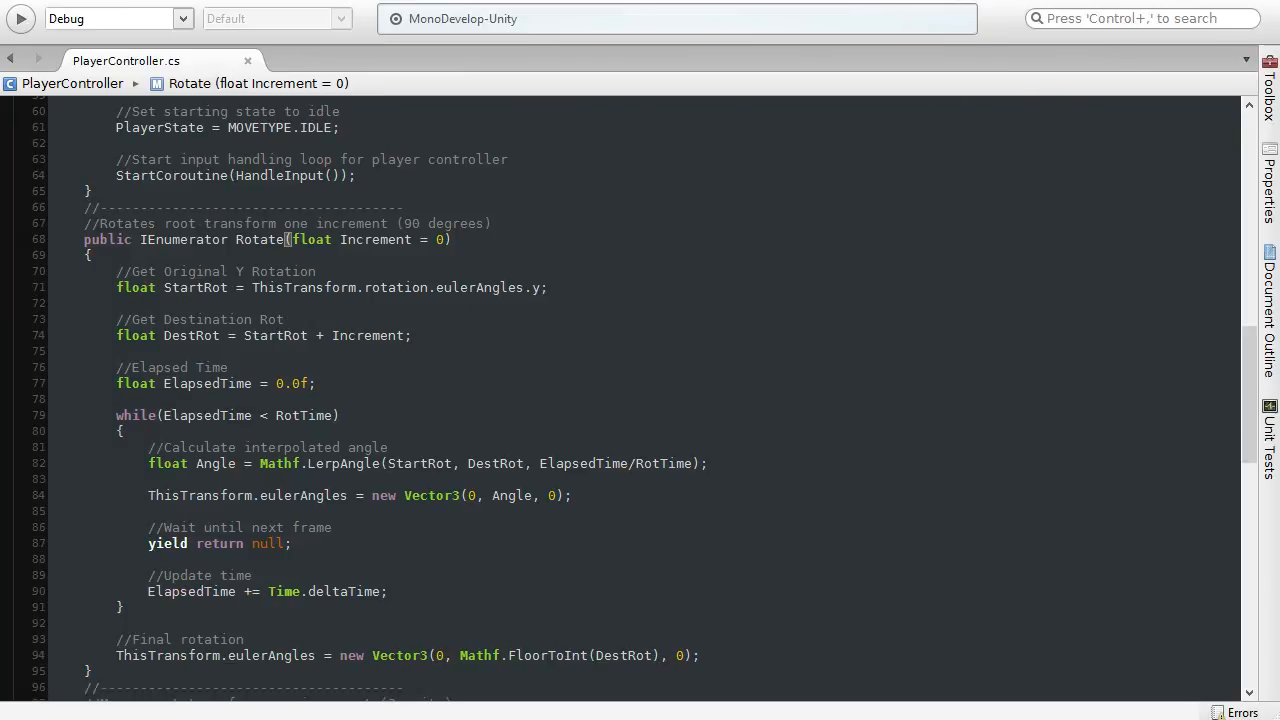
Step: Switch to Unity and maximize the Scene view, framing the whole dungeon layout from above
{"action": "left_click", "coordinate": [1185, 1]}
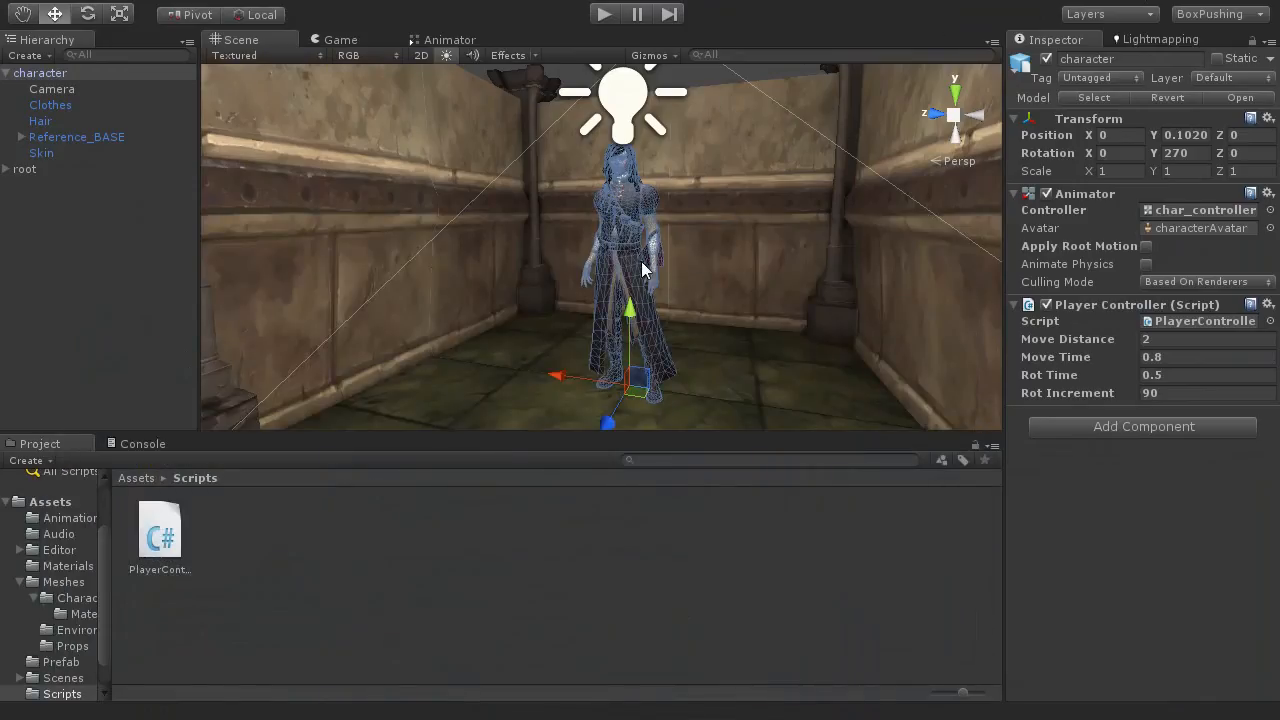
{"action": "mouse_move", "coordinate": [715, 265]}
{"action": "left_mouse_down", "text": "alt"}
{"action": "mouse_move", "coordinate": [657, 257]}
{"action": "mouse_move", "coordinate": [726, 257]}
{"action": "mouse_move", "coordinate": [716, 260]}
{"action": "left_mouse_up", "text": "alt"}
{"action": "key", "text": "shift+space"}
{"action": "scroll", "coordinate": [655, 318], "scroll_direction": "down", "scroll_amount": 5}
{"action": "left_click_drag", "start_coordinate": [664, 319], "coordinate": [1000, 535], "text": "alt"}
{"action": "middle_click_drag", "start_coordinate": [794, 411], "coordinate": [515, 358]}
{"action": "scroll", "coordinate": [557, 308], "scroll_direction": "down", "scroll_amount": 2}
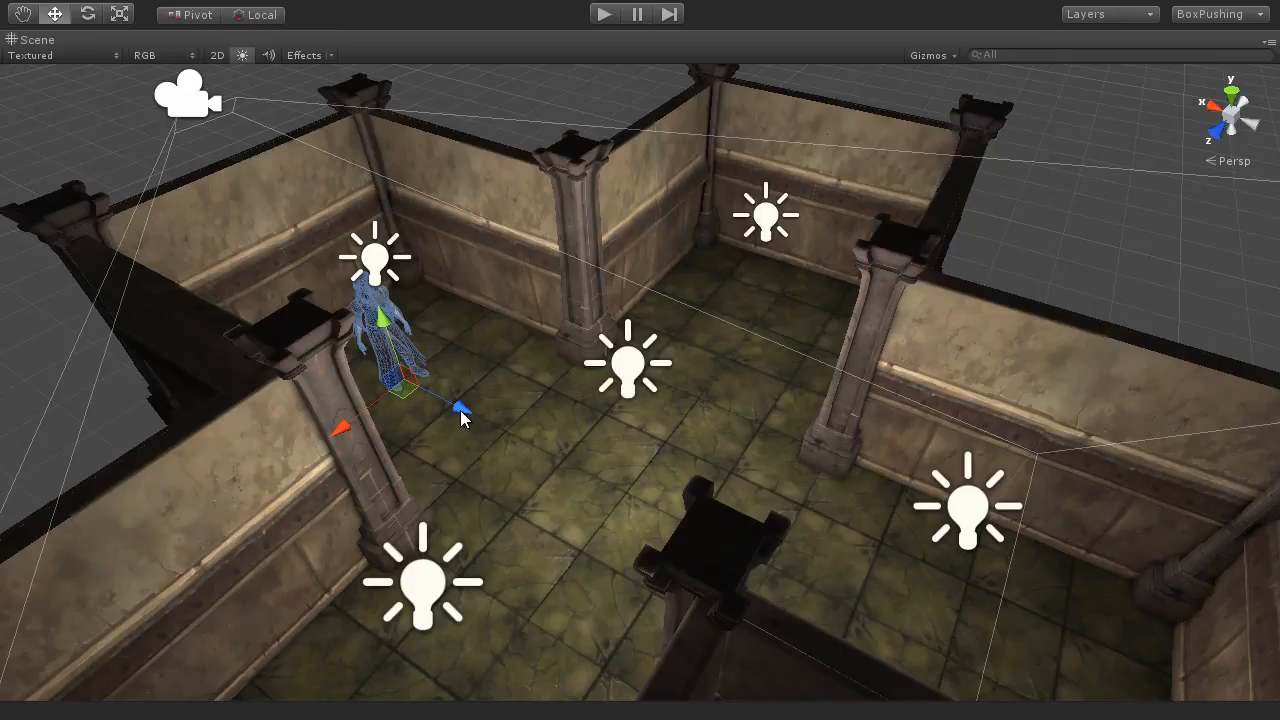
Step: Try out movement by shifting the character forward across the floor, turning it about the vertical axis and shifting it forward again
{"action": "left_click_drag", "start_coordinate": [462, 418], "coordinate": [589, 500]}
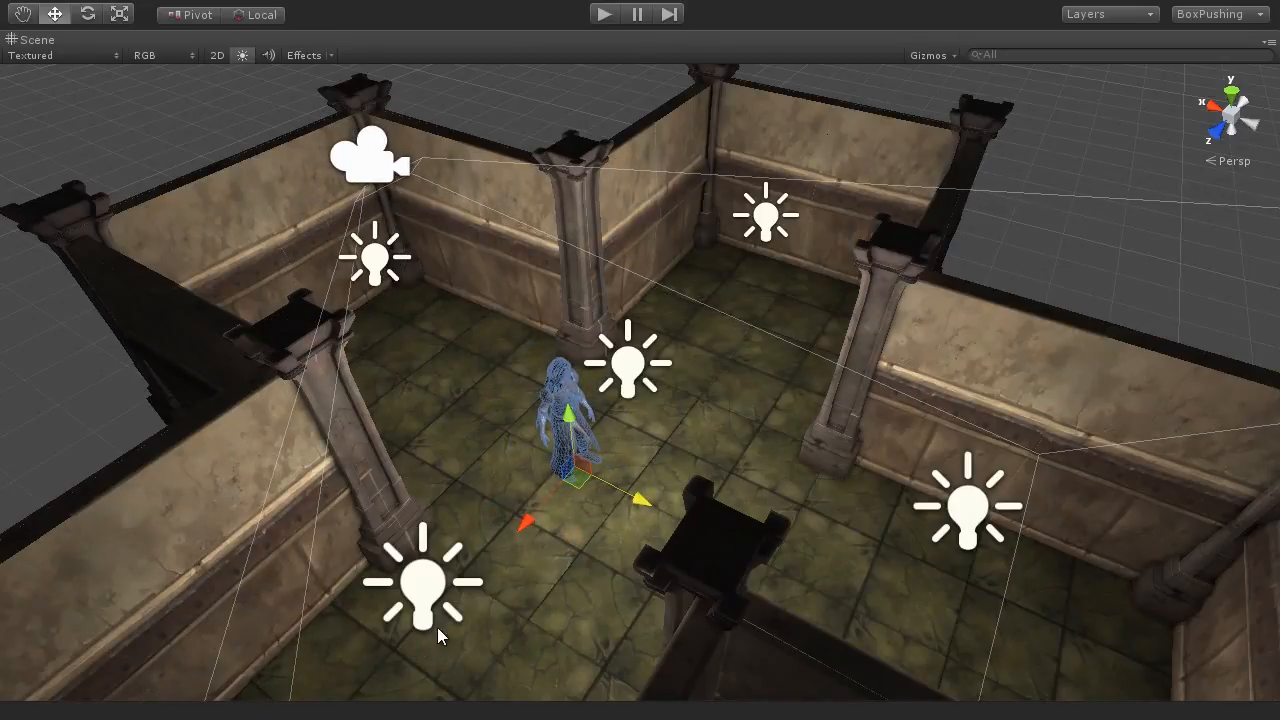
{"action": "key", "text": "e"}
{"action": "left_click_drag", "start_coordinate": [600, 536], "coordinate": [378, 526]}
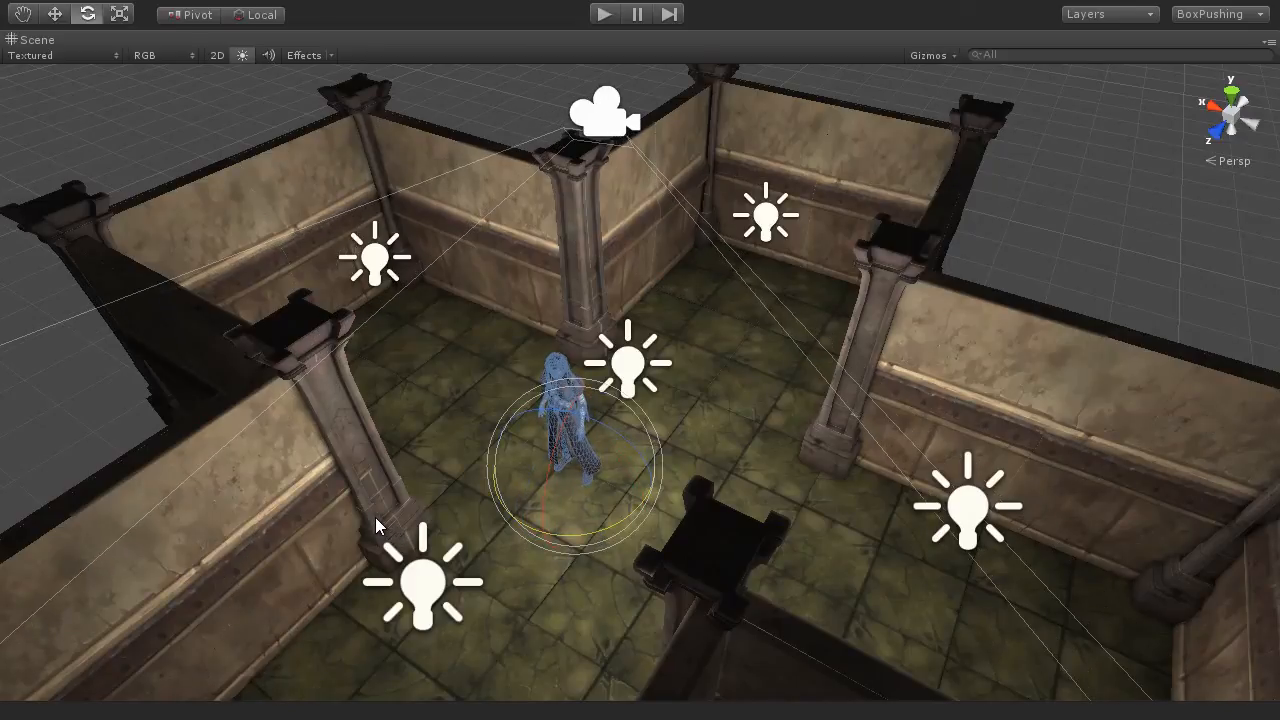
{"action": "key", "text": "w"}
{"action": "left_click_drag", "start_coordinate": [555, 506], "coordinate": [440, 548]}
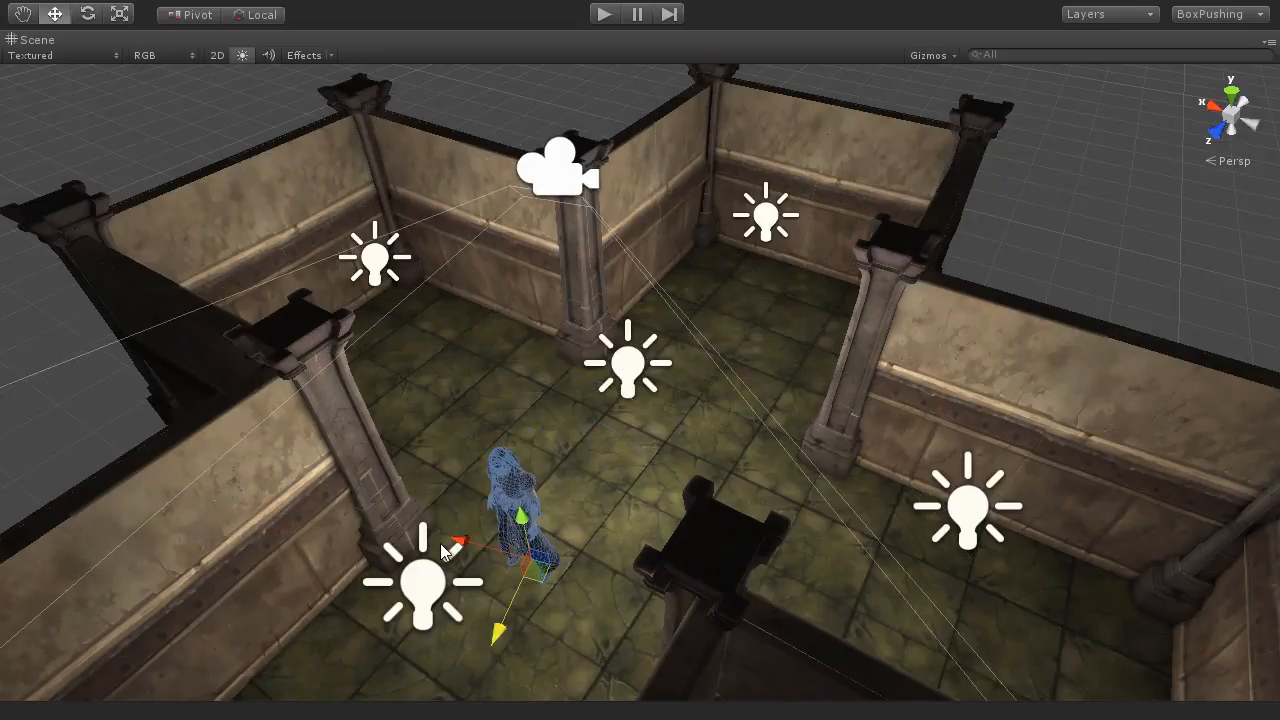
Step: Undo the character's two moves and its rotation
{"action": "key", "text": "ctrl+z"}
{"action": "key", "text": "ctrl+z"}
{"action": "key", "text": "ctrl+z"}
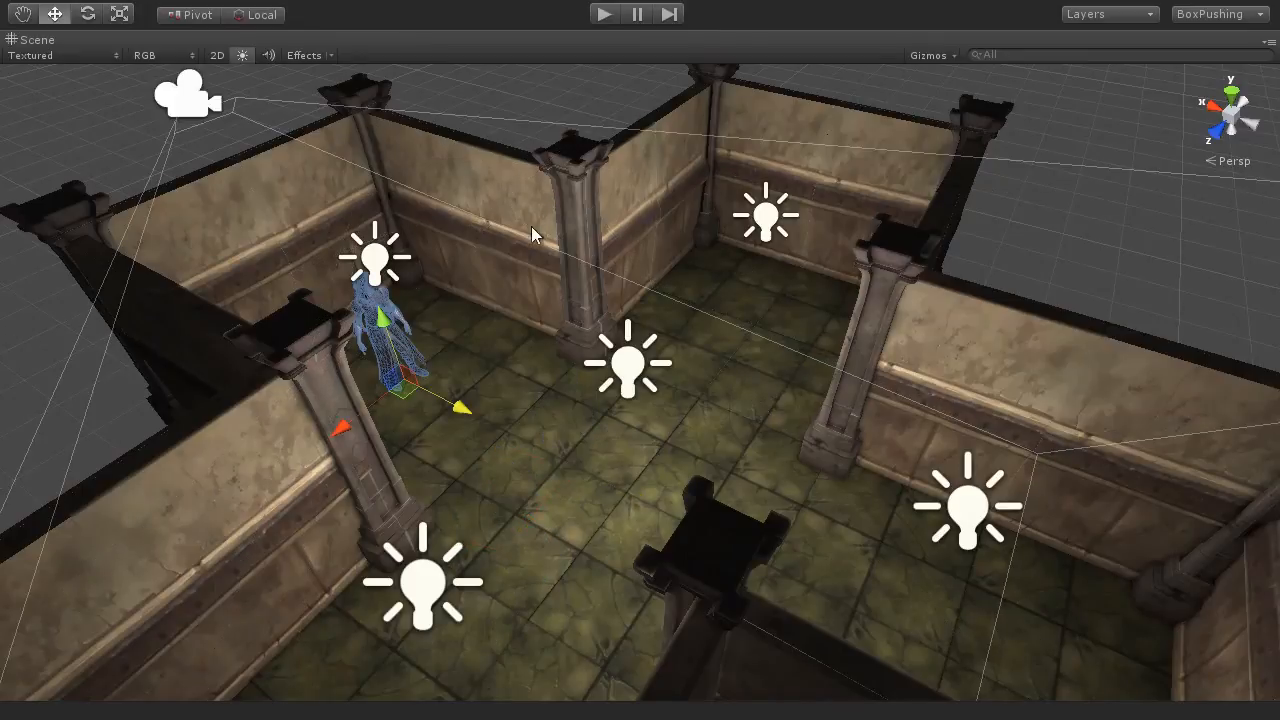
Step: Deselect the character, restore the normal editor layout and return to the variable declarations of PlayerController.cs in MonoDevelop
{"action": "left_click", "coordinate": [550, 96]}
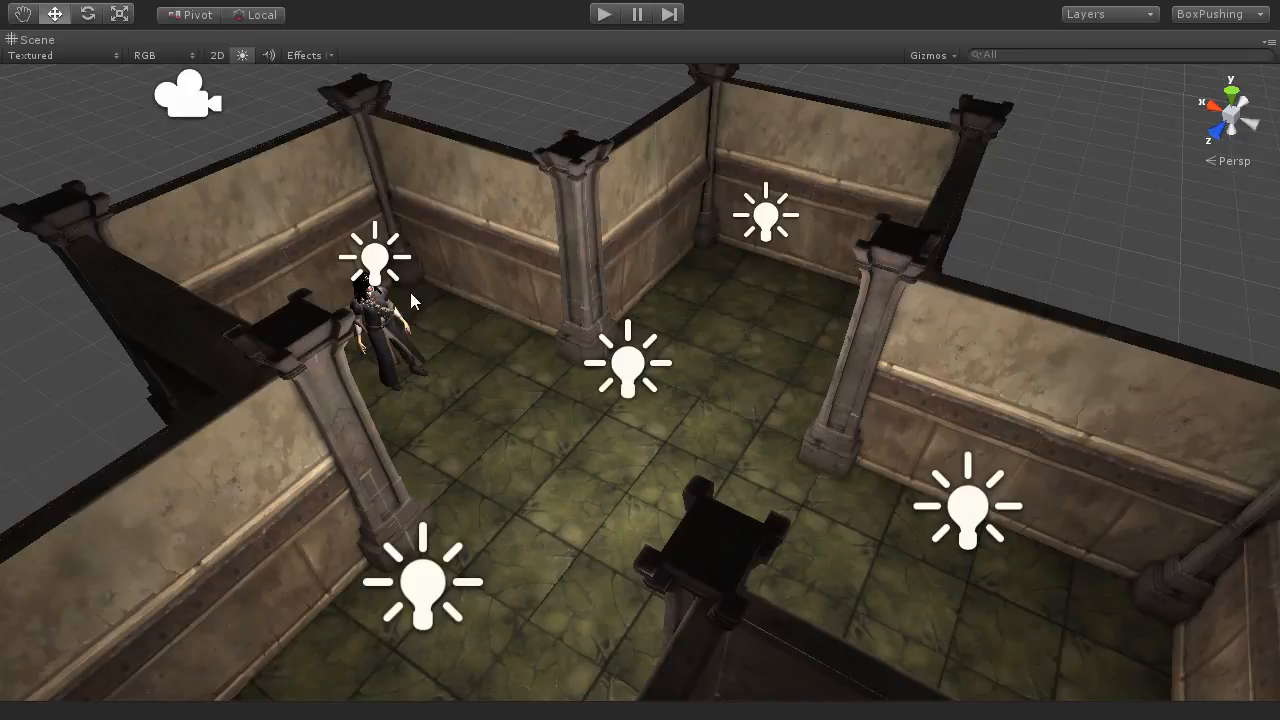
{"action": "key", "text": "shift+space"}
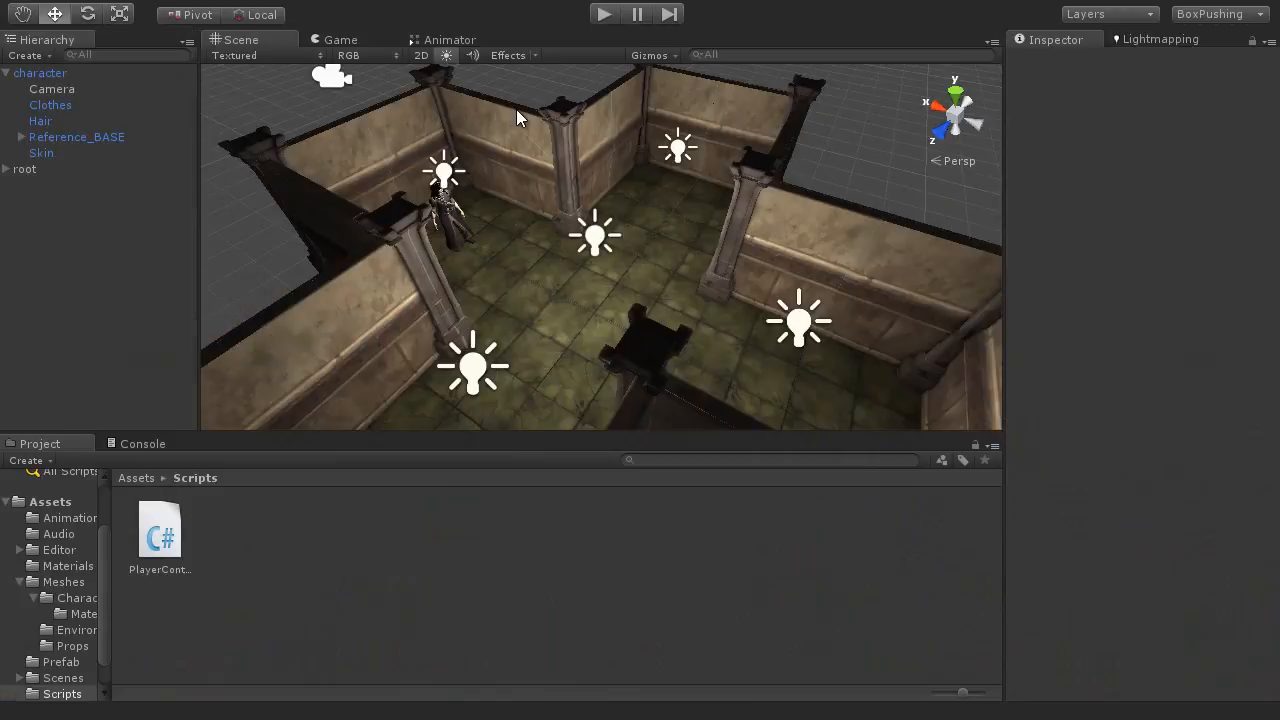
{"action": "left_click", "coordinate": [517, 113]}
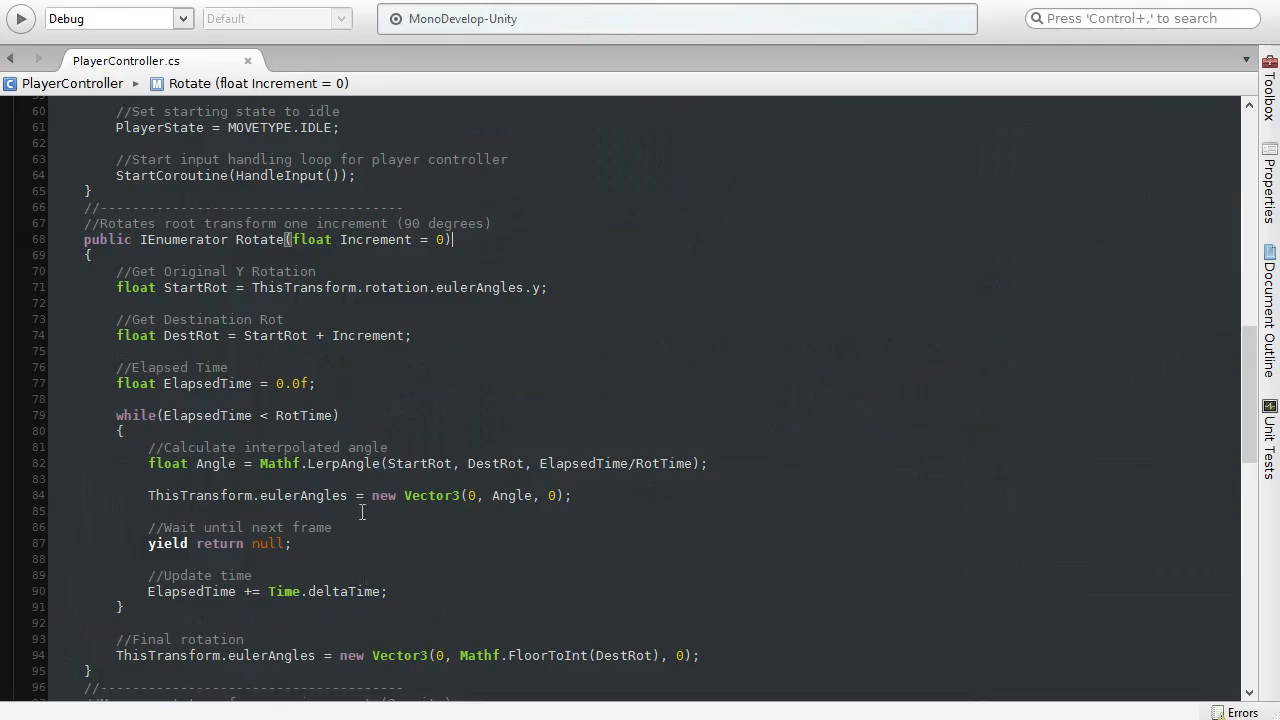
{"action": "scroll", "coordinate": [418, 362], "scroll_direction": "up", "scroll_amount": 15}
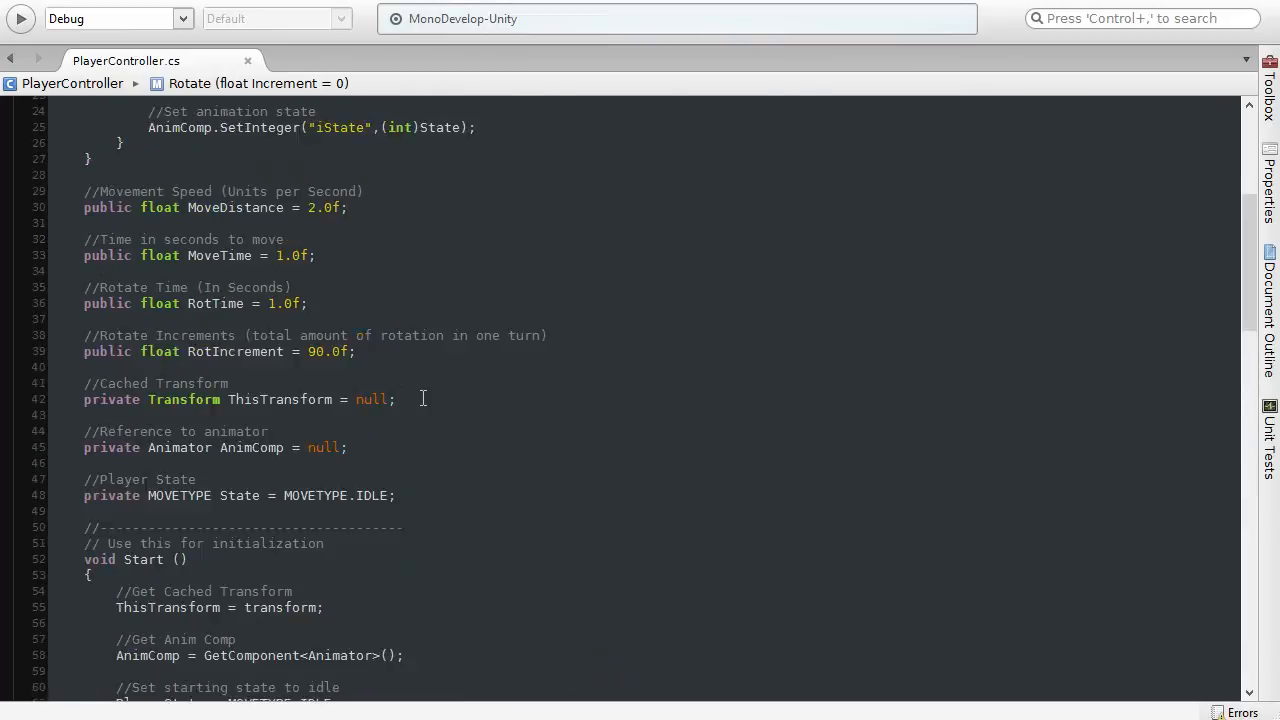
Step: Examine the RotIncrement declaration and its 90.0f value among the variables of PlayerController.cs
{"action": "left_click", "coordinate": [227, 493]}
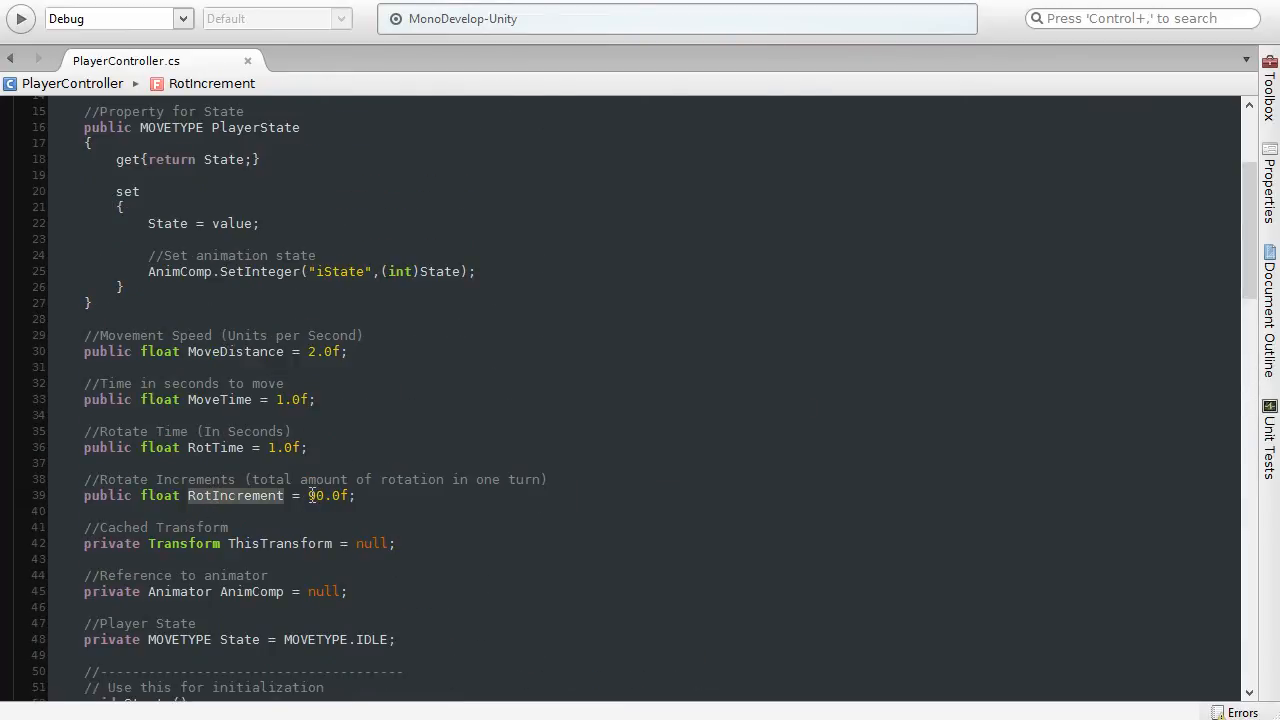
{"action": "left_click_drag", "start_coordinate": [311, 495], "coordinate": [357, 495]}
{"action": "left_click", "coordinate": [360, 495]}
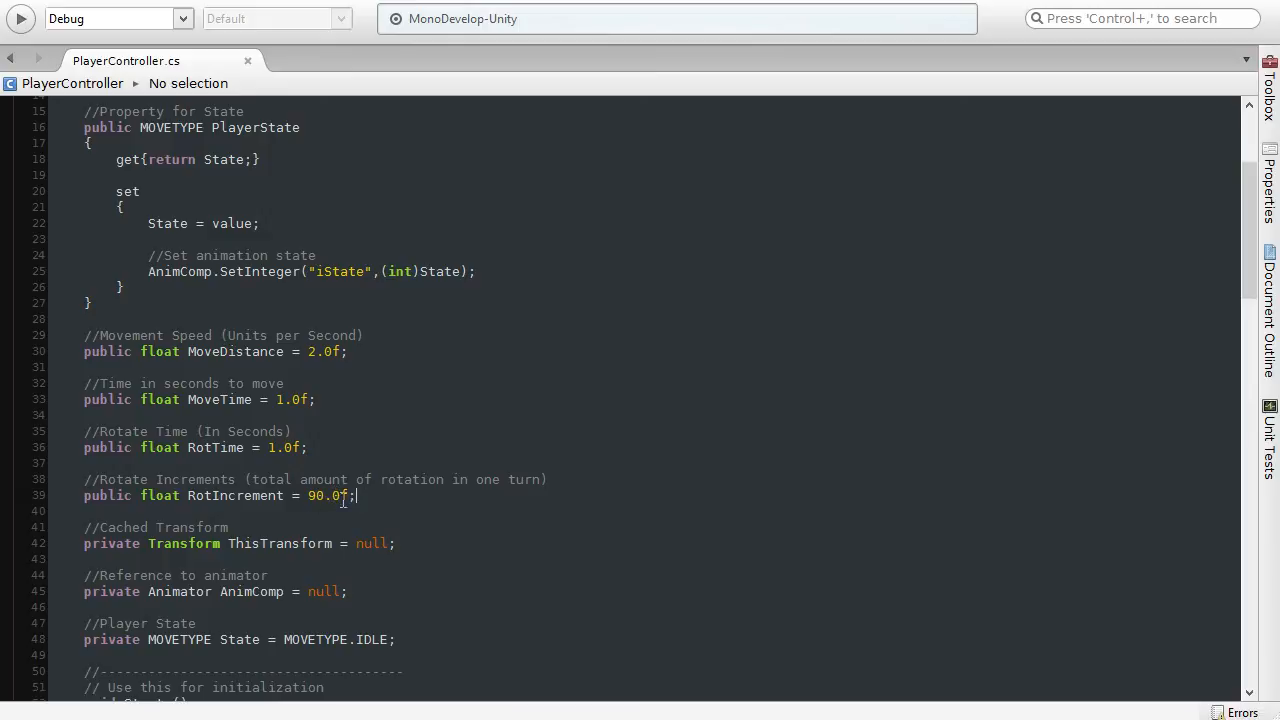
Step: Switch to Unity, select the character object and try shifting it forward across the floor, undoing the move
{"action": "left_click", "coordinate": [1160, 1]}
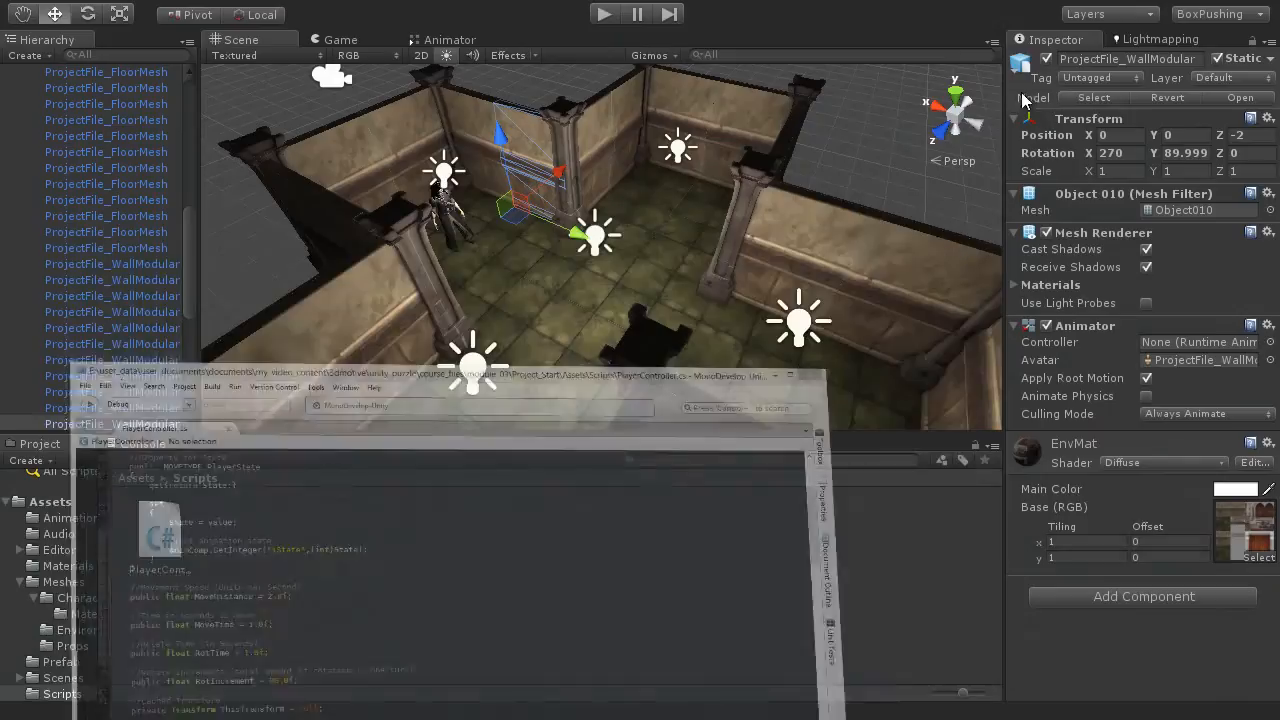
{"action": "left_click_drag", "start_coordinate": [189, 266], "coordinate": [187, 130]}
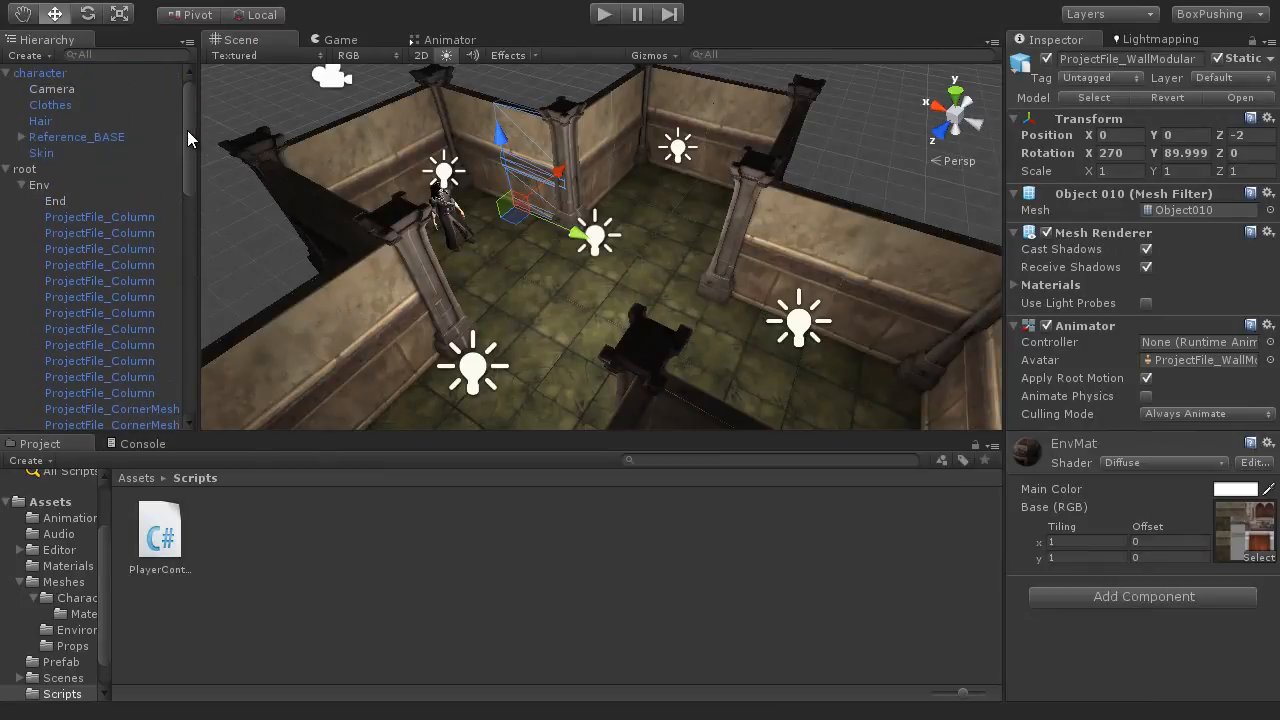
{"action": "left_click", "coordinate": [30, 76]}
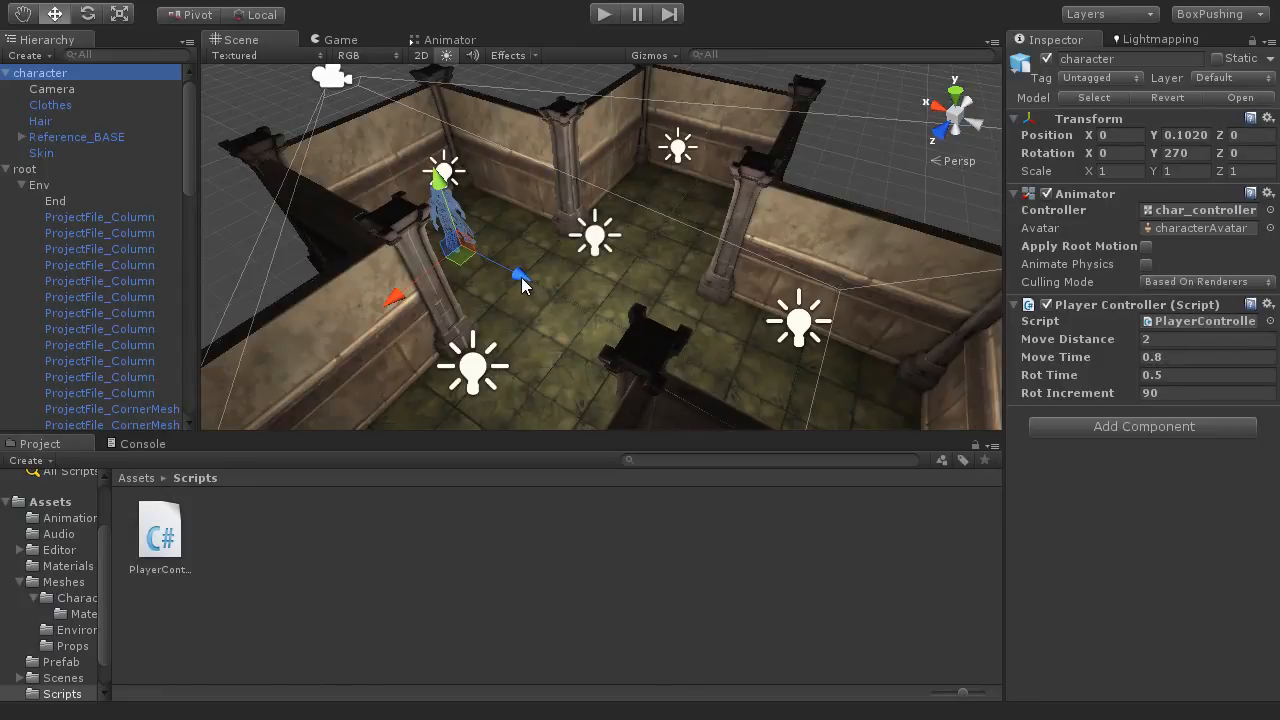
{"action": "left_click_drag", "start_coordinate": [521, 277], "coordinate": [614, 340]}
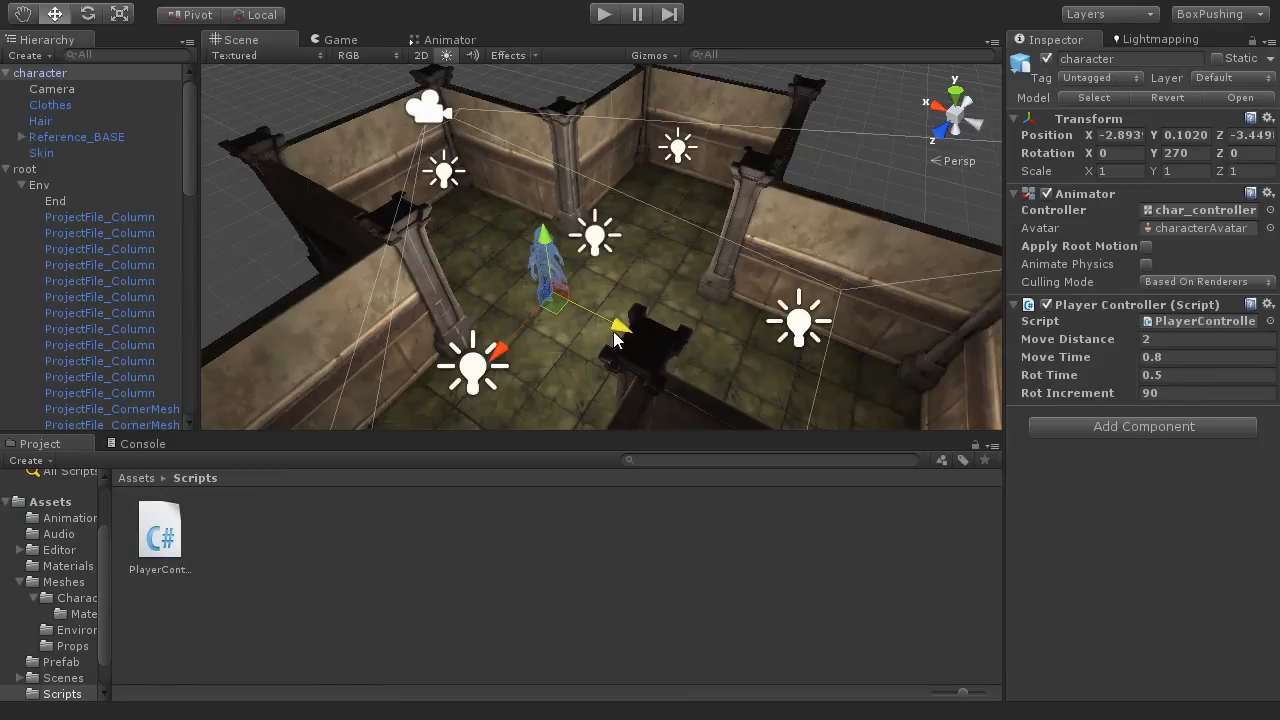
{"action": "key", "text": "ctrl+z"}
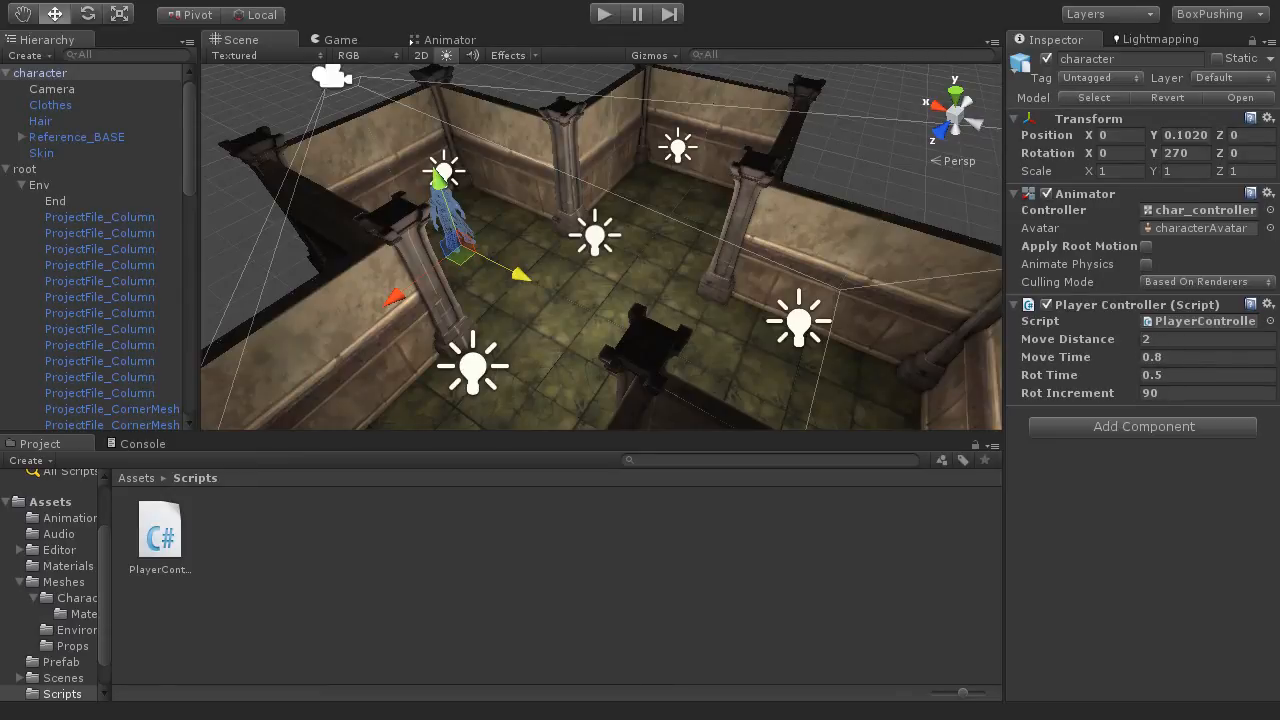
Step: Return to MonoDevelop and review the PlayerState property and its setter near the start of PlayerController.cs
{"action": "key", "text": "alt+Tab"}
{"action": "scroll", "coordinate": [445, 389], "scroll_direction": "down", "scroll_amount": 20}
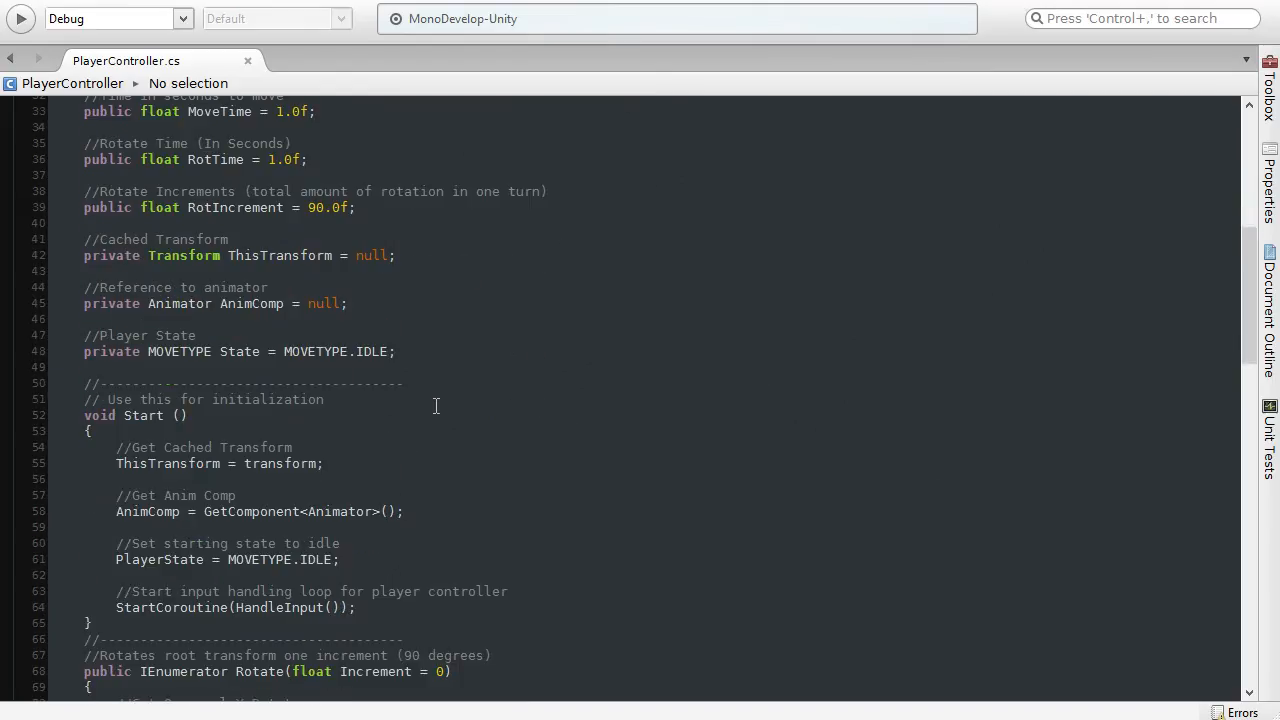
{"action": "scroll", "coordinate": [435, 406], "scroll_direction": "up", "scroll_amount": 3}
{"action": "scroll", "coordinate": [434, 400], "scroll_direction": "up", "scroll_amount": 10}
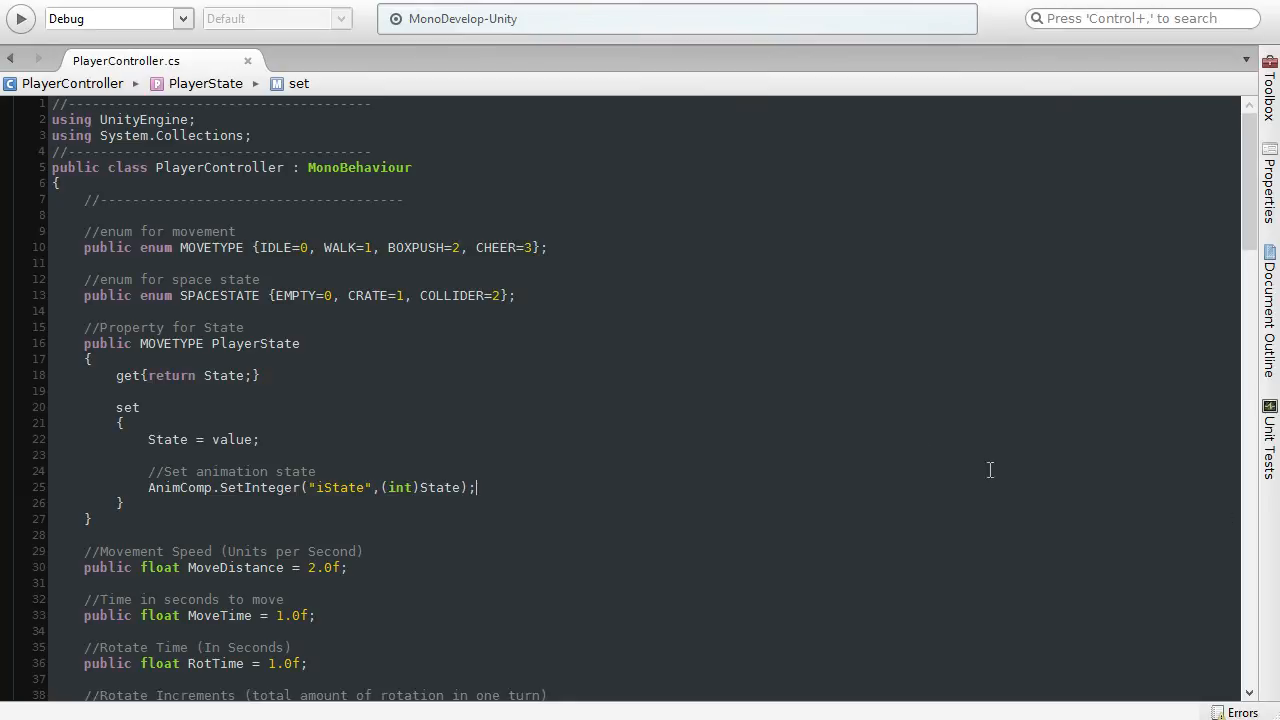
Step: Locate the Rotate and Move coroutines in PlayerController.cs and examine their declarations
{"action": "scroll", "coordinate": [697, 432], "scroll_direction": "down", "scroll_amount": 20}
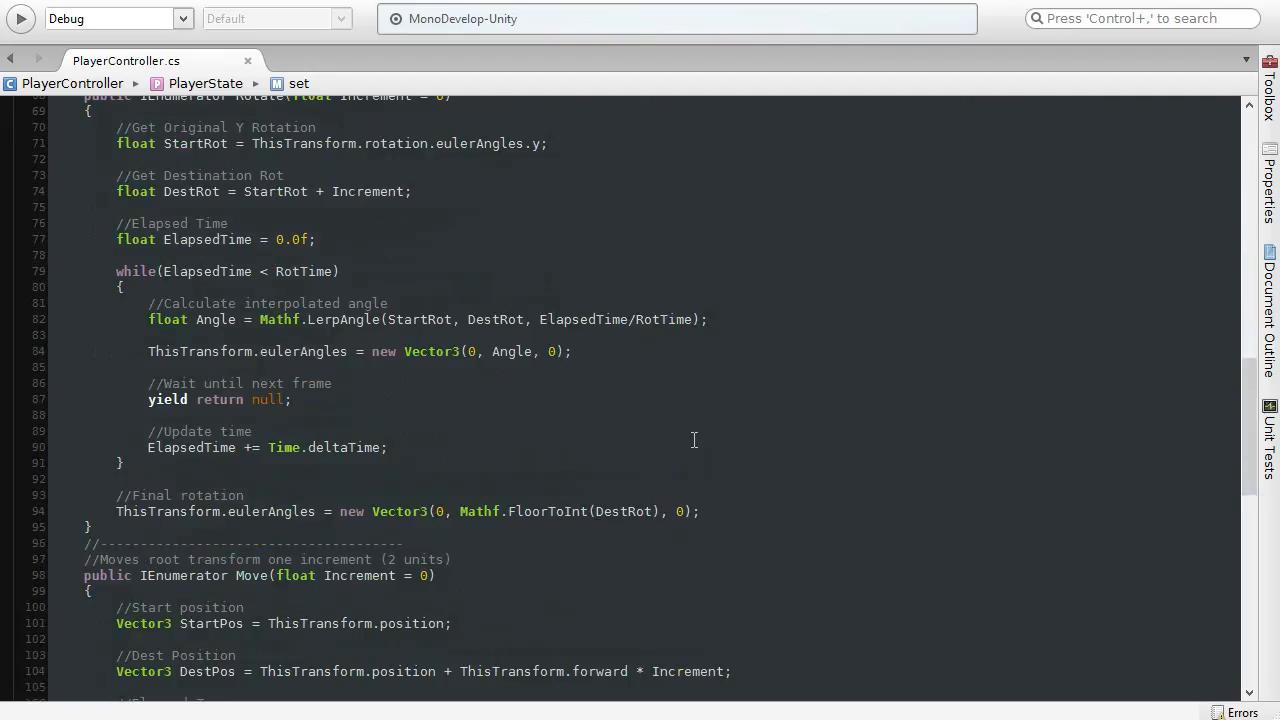
{"action": "scroll", "coordinate": [690, 442], "scroll_direction": "down", "scroll_amount": 10}
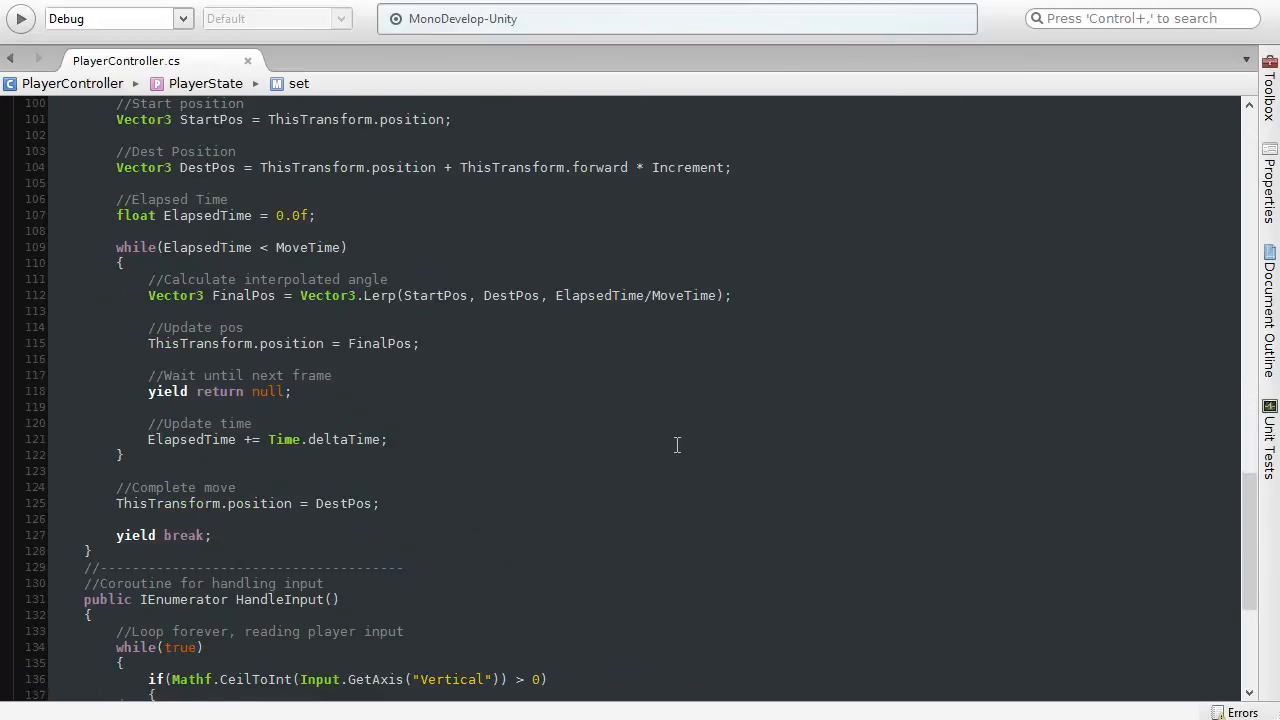
{"action": "scroll", "coordinate": [677, 445], "scroll_direction": "up", "scroll_amount": 13}
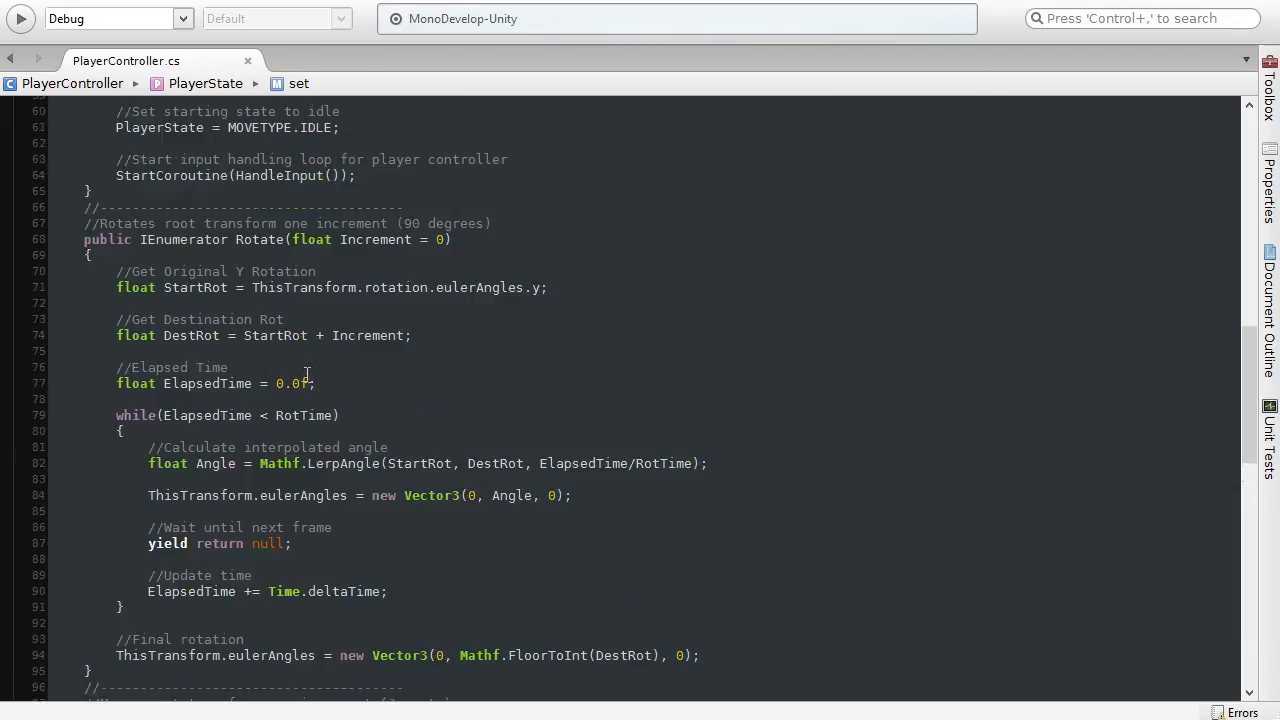
{"action": "scroll", "coordinate": [307, 374], "scroll_direction": "up", "scroll_amount": 2}
{"action": "left_click_drag", "start_coordinate": [86, 311], "coordinate": [452, 311]}
{"action": "left_click", "coordinate": [515, 315]}
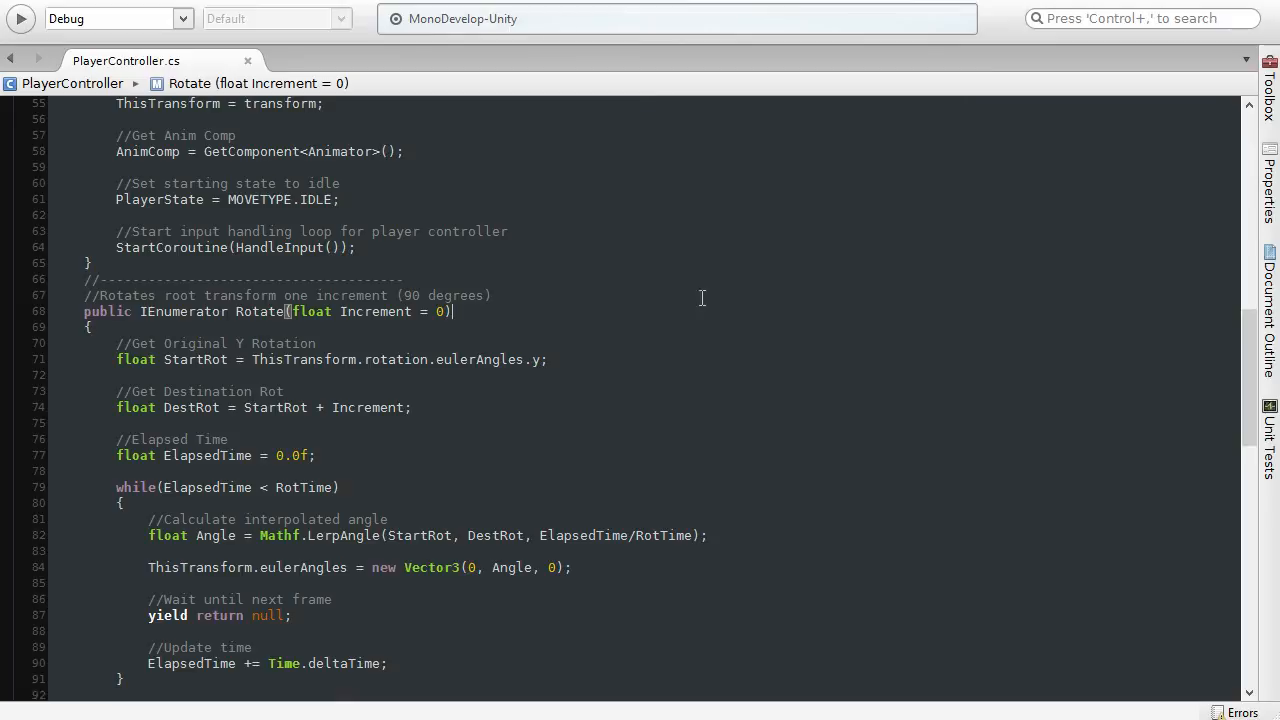
{"action": "scroll", "coordinate": [266, 327], "scroll_direction": "down", "scroll_amount": 6}
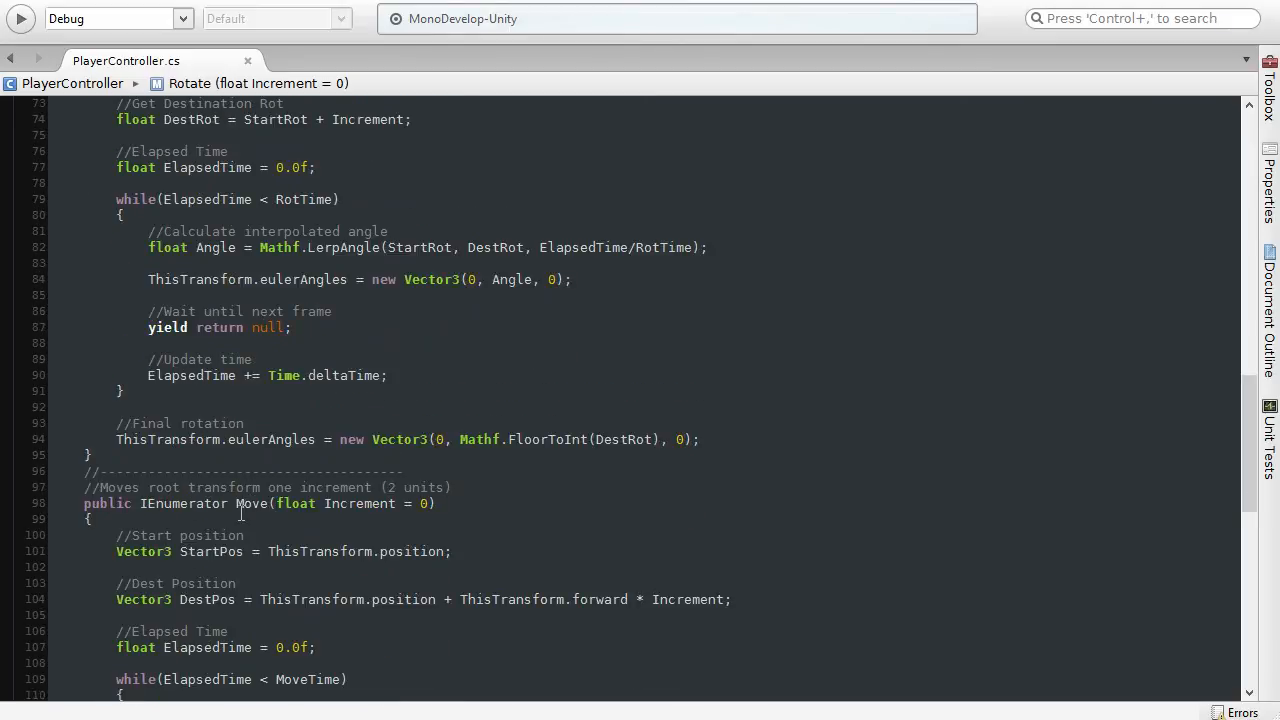
{"action": "scroll", "coordinate": [246, 512], "scroll_direction": "down", "scroll_amount": 3}
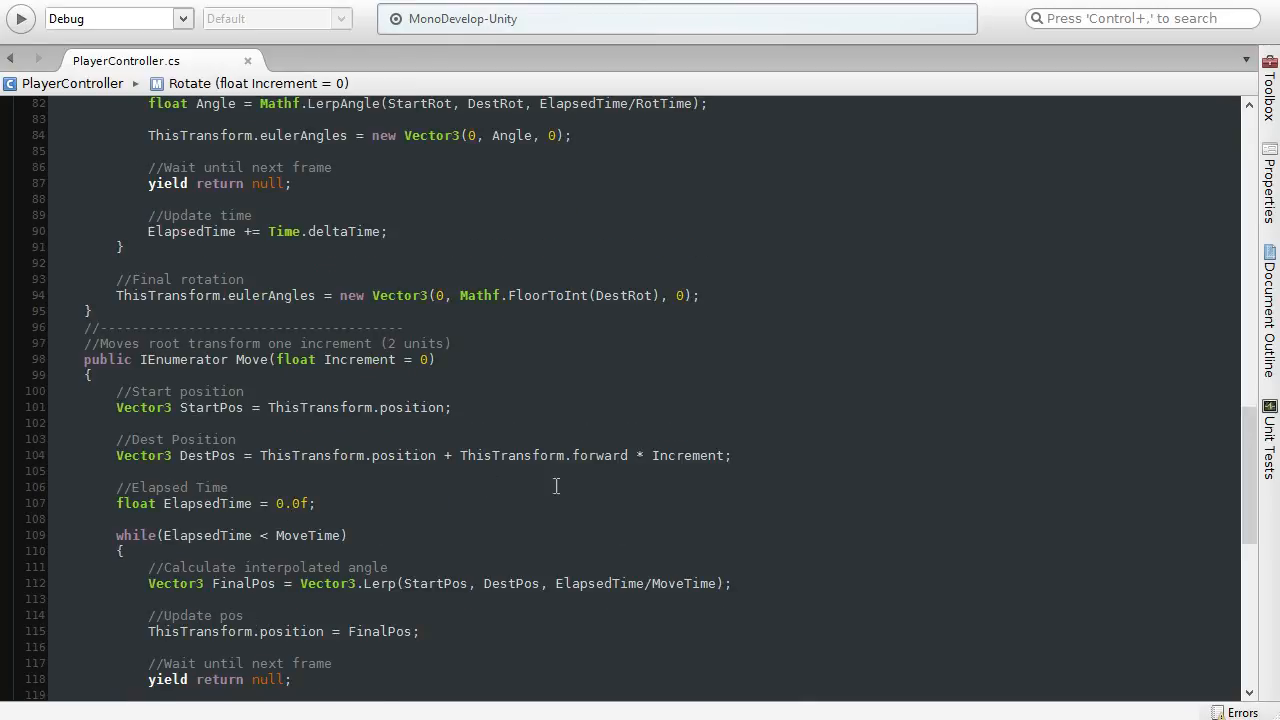
Step: Examine the Rotate coroutine's signature and the StartRot line that stores the original Y rotation
{"action": "scroll", "coordinate": [428, 488], "scroll_direction": "up", "scroll_amount": 2}
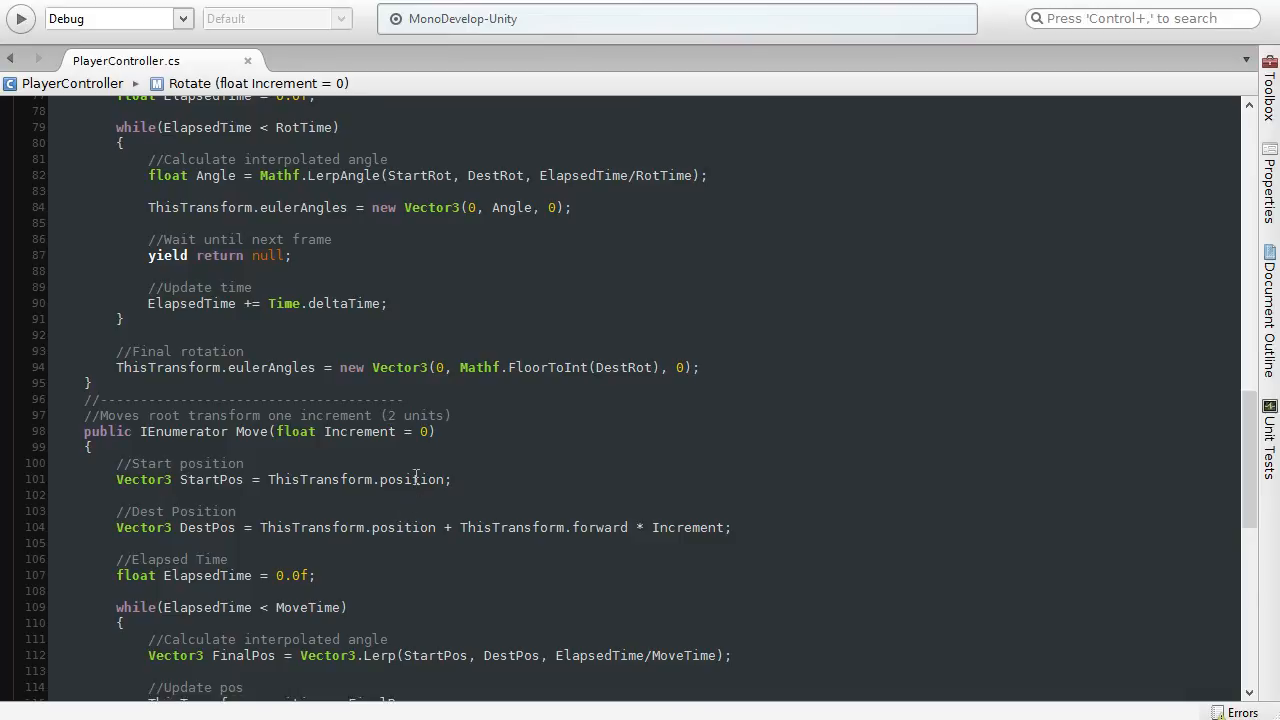
{"action": "scroll", "coordinate": [412, 465], "scroll_direction": "up", "scroll_amount": 8}
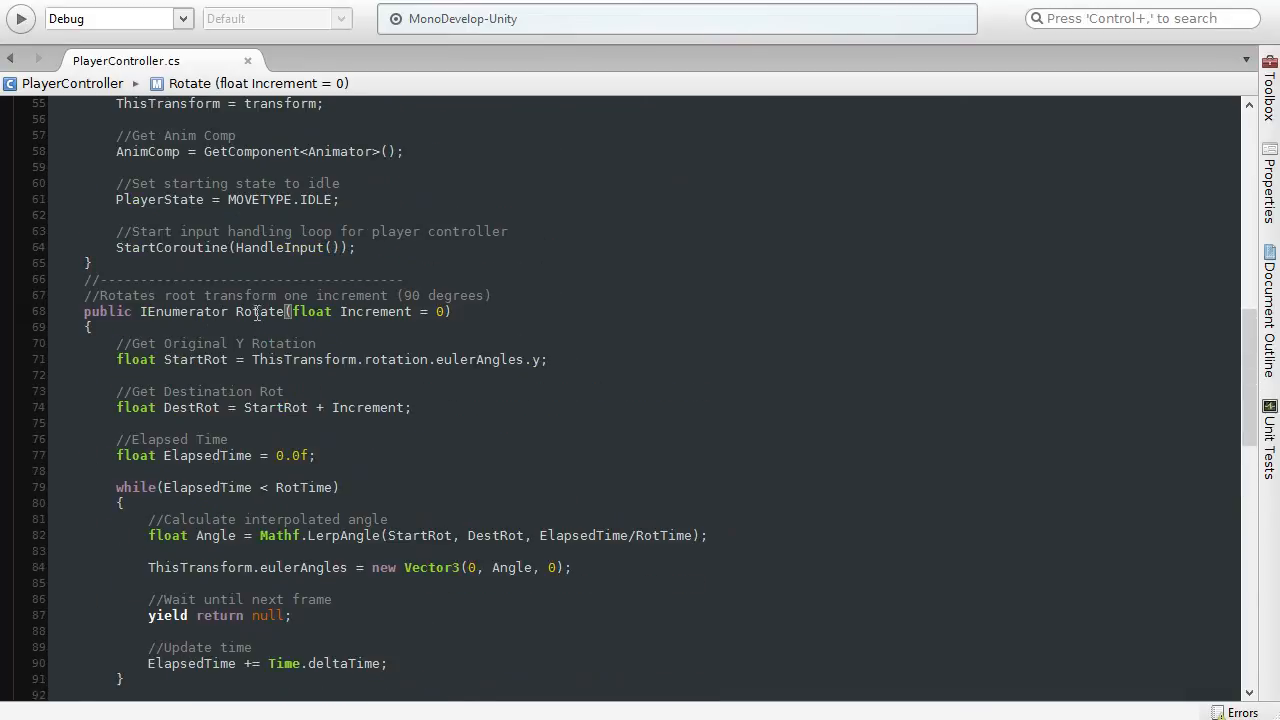
{"action": "mouse_move", "coordinate": [475, 315]}
{"action": "left_mouse_down"}
{"action": "mouse_move", "coordinate": [212, 301]}
{"action": "mouse_move", "coordinate": [82, 313]}
{"action": "left_mouse_up"}
{"action": "left_click", "coordinate": [136, 343]}
{"action": "left_click_drag", "start_coordinate": [550, 360], "coordinate": [116, 360]}
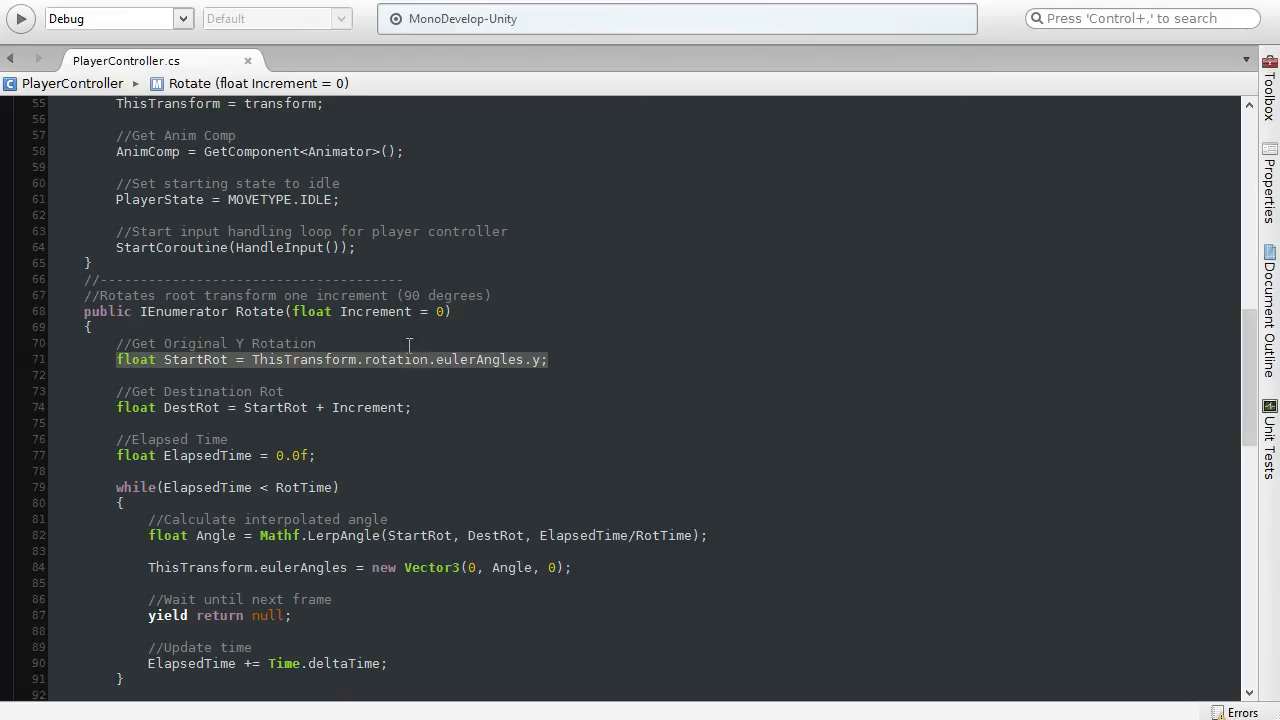
{"action": "left_click", "coordinate": [547, 360]}
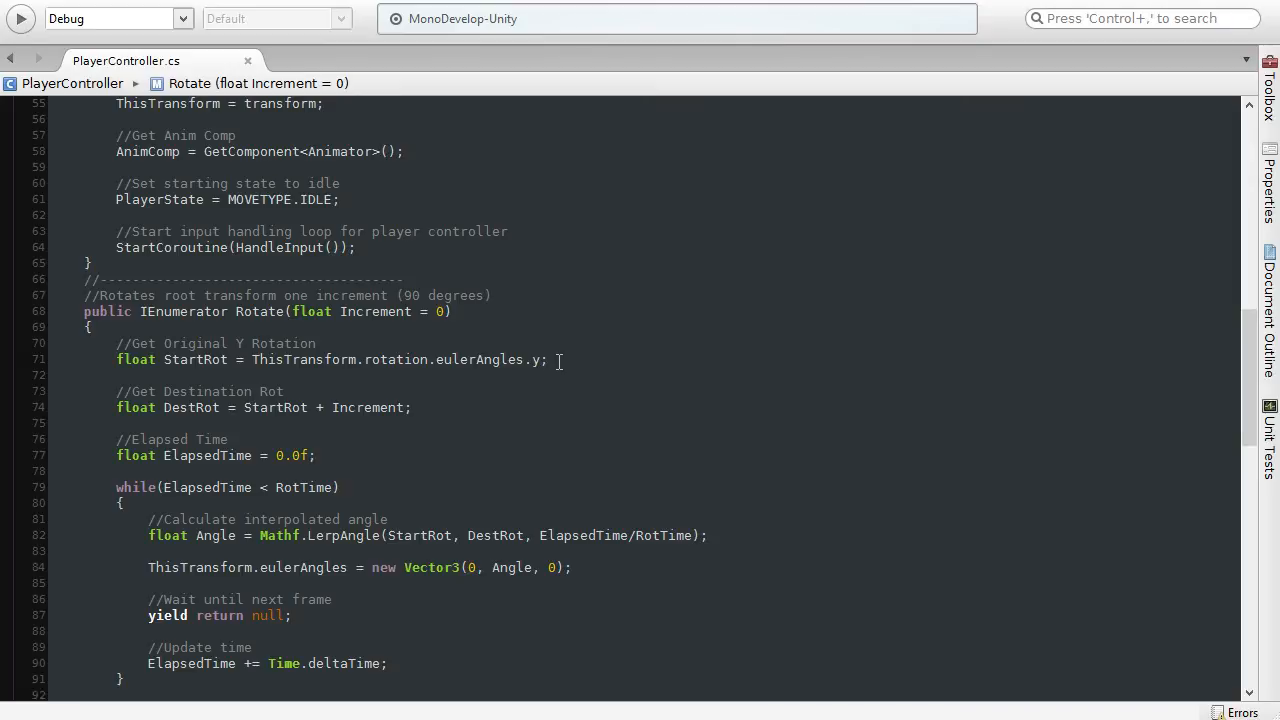
Step: Examine how Rotate calculates DestRot from StartRot and the Increment argument
{"action": "left_click_drag", "start_coordinate": [418, 406], "coordinate": [62, 388]}
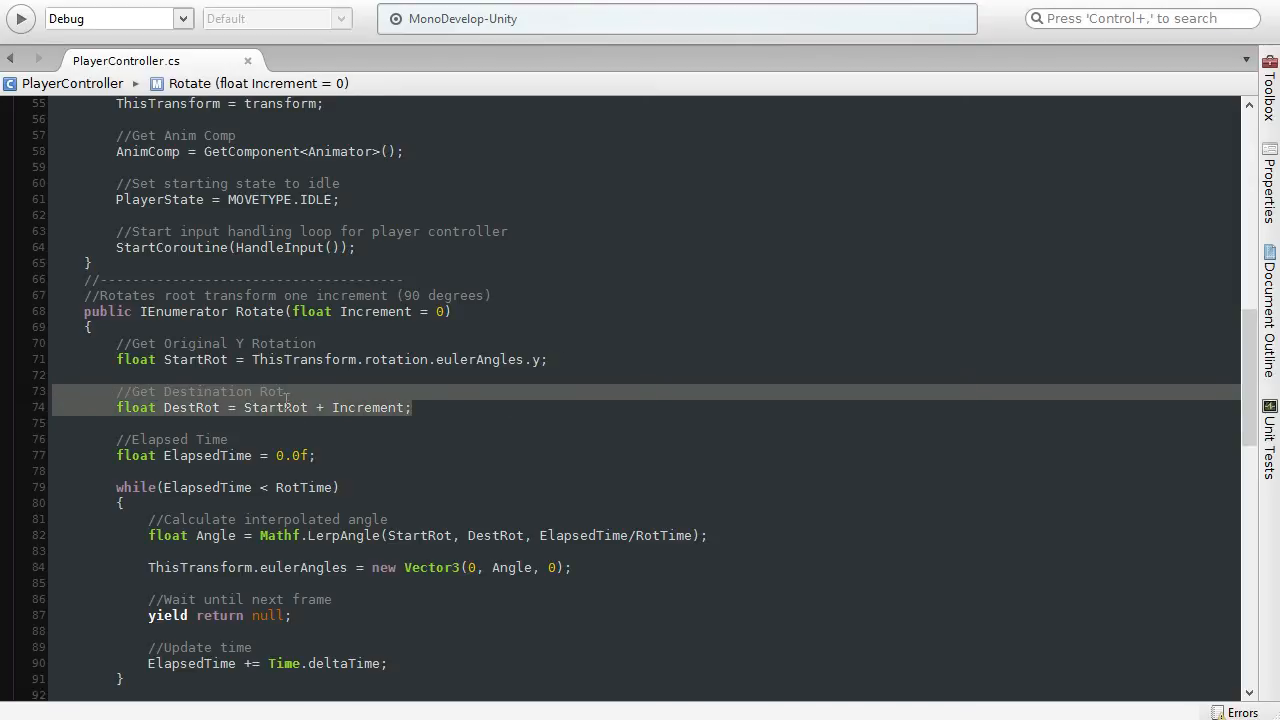
{"action": "left_click", "coordinate": [423, 408]}
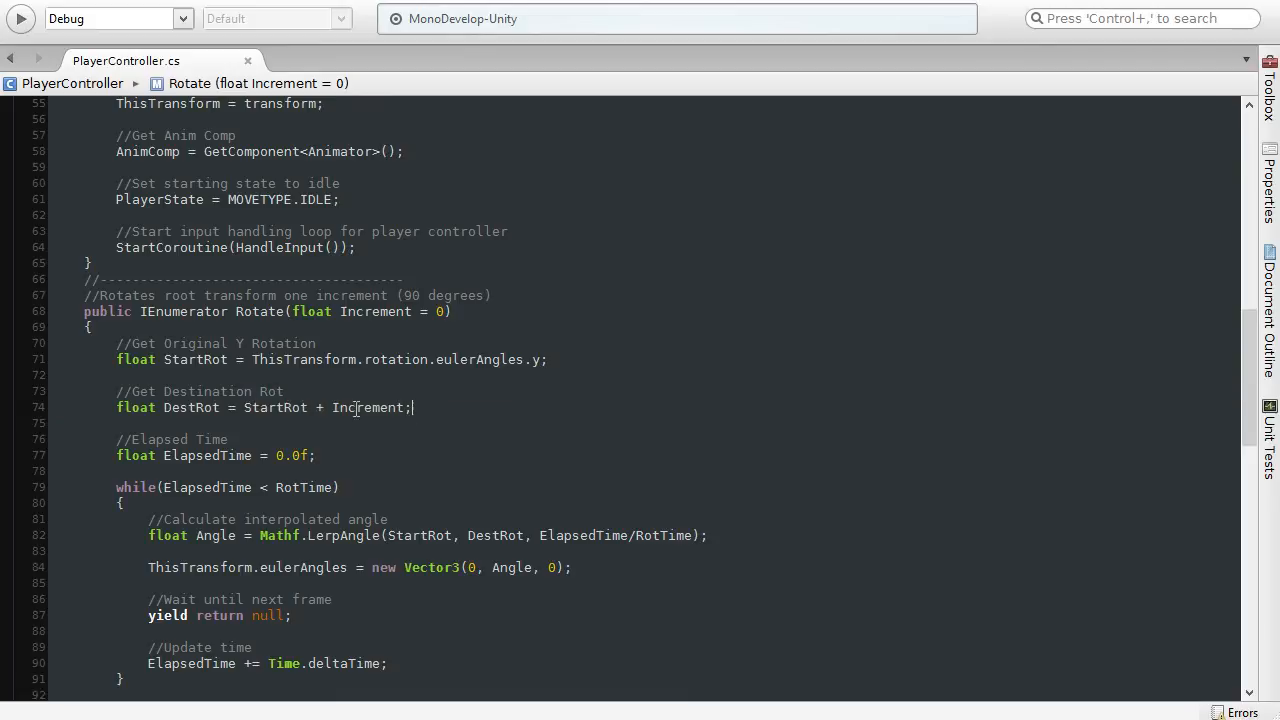
{"action": "double_click", "coordinate": [209, 364]}
{"action": "double_click", "coordinate": [362, 410]}
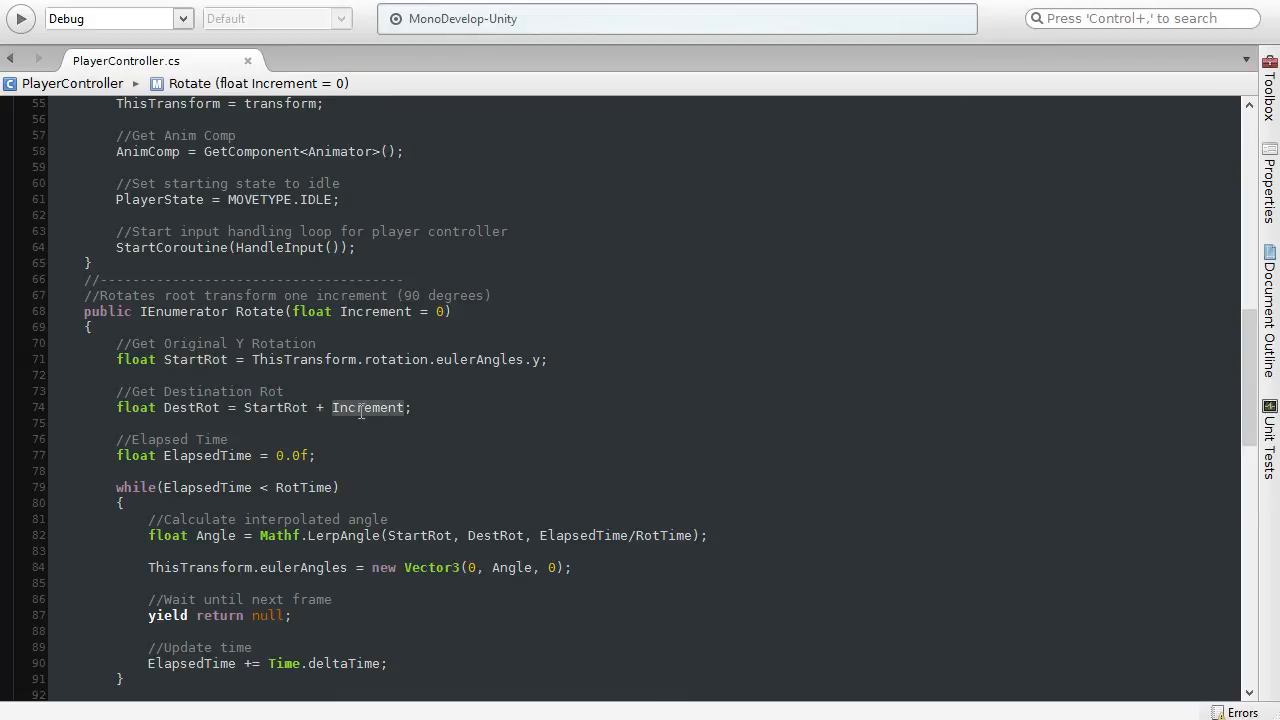
{"action": "left_click", "coordinate": [407, 296]}
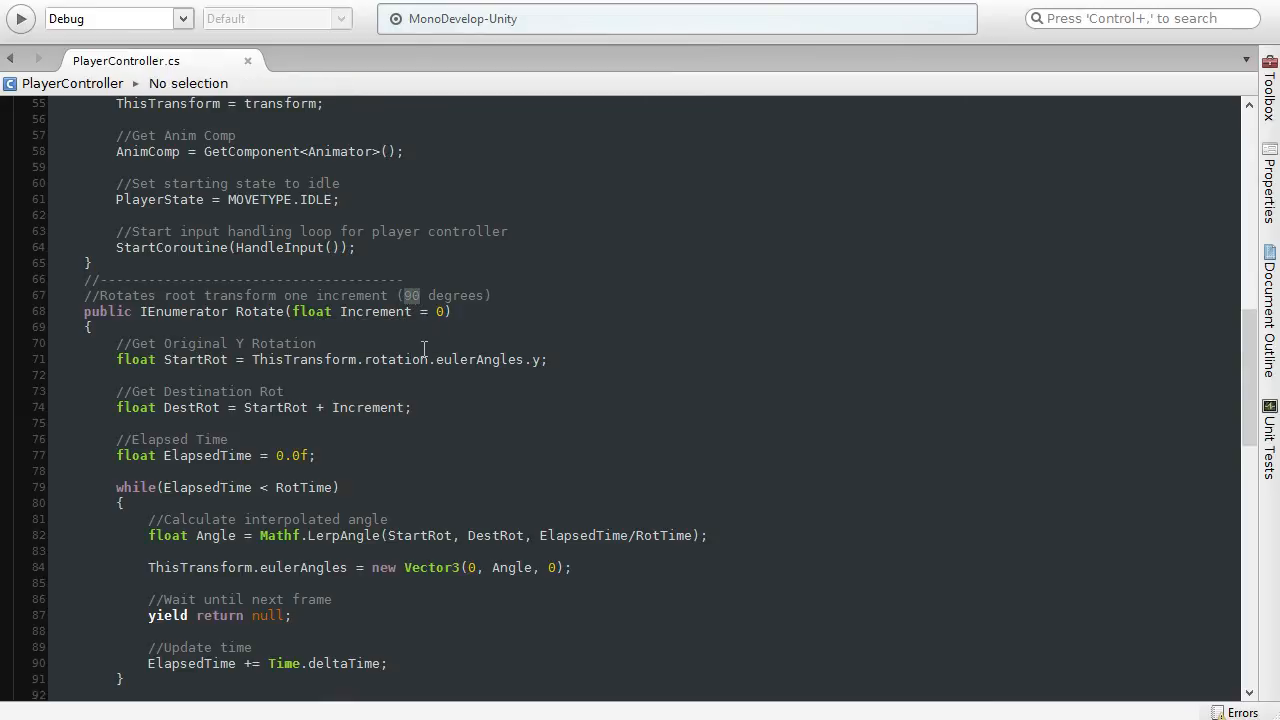
{"action": "left_click", "coordinate": [426, 403]}
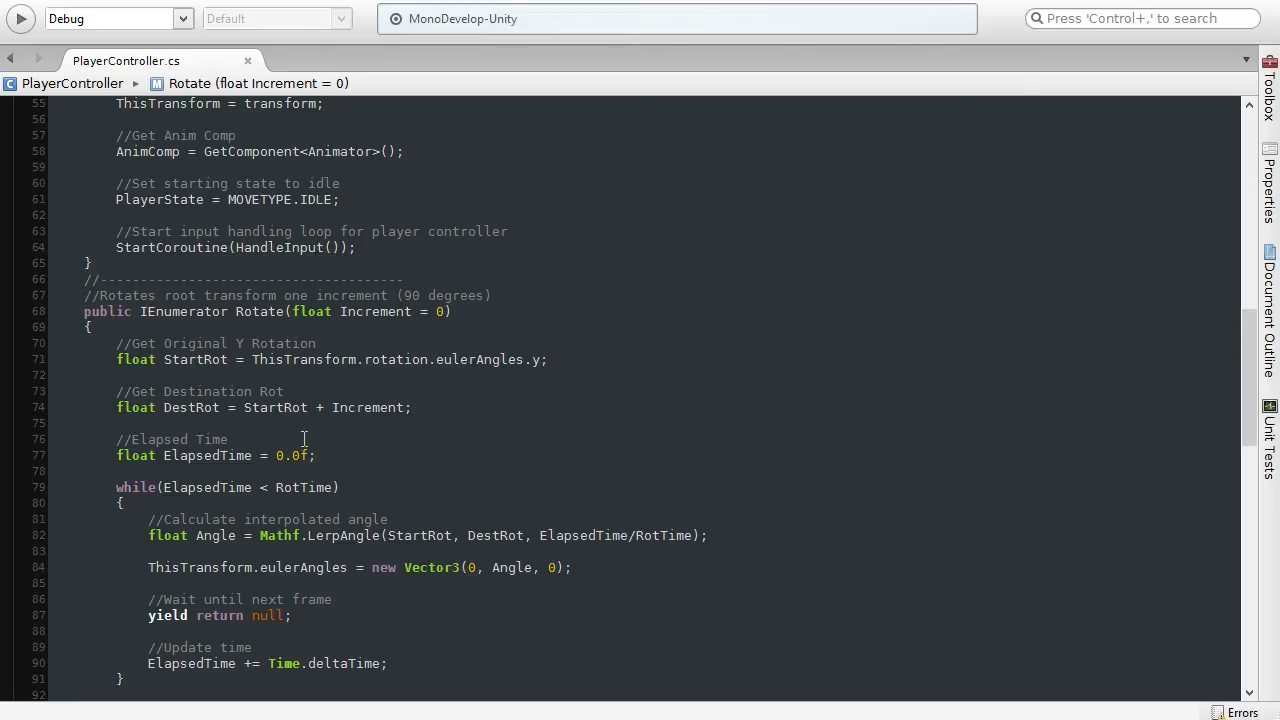
Step: Examine the Horizontal axis checks in HandleInput that call Rotate with -RotIncrement and RotIncrement
{"action": "scroll", "coordinate": [304, 440], "scroll_direction": "down", "scroll_amount": 6}
{"action": "scroll", "coordinate": [304, 447], "scroll_direction": "down", "scroll_amount": 15}
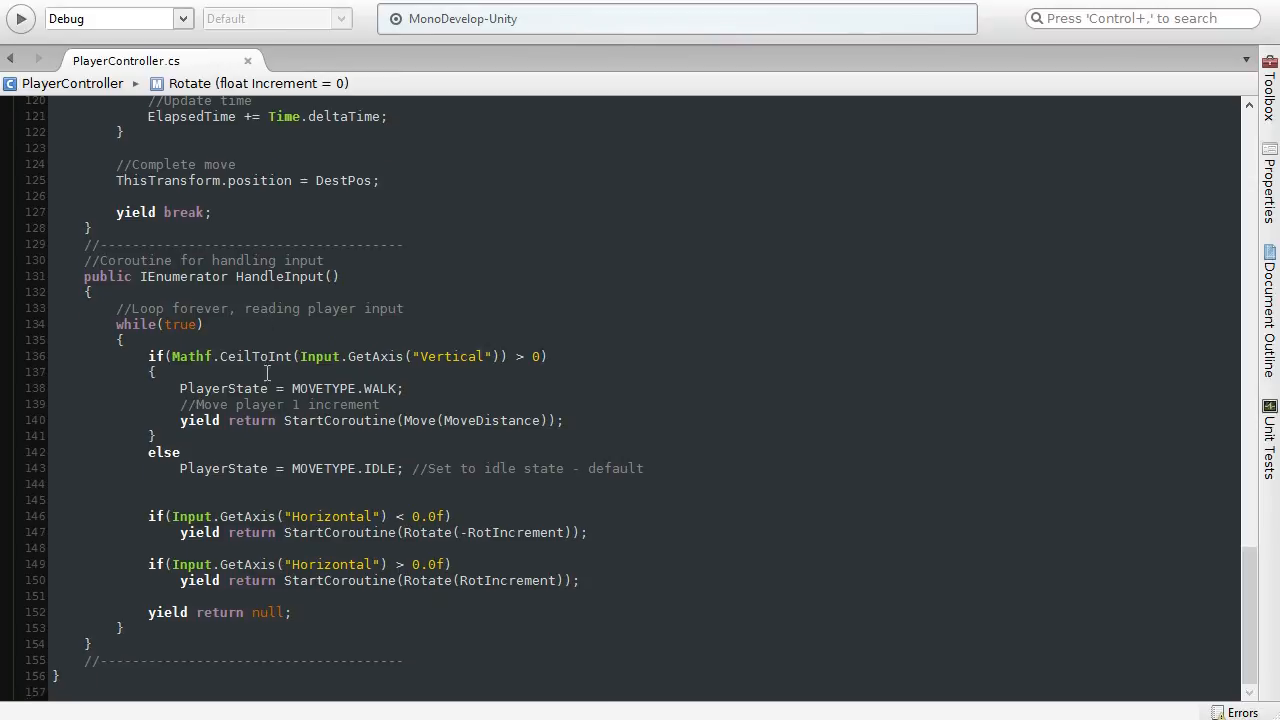
{"action": "scroll", "coordinate": [268, 352], "scroll_direction": "up", "scroll_amount": 2}
{"action": "left_click", "coordinate": [150, 588]}
{"action": "left_click_drag", "start_coordinate": [150, 588], "coordinate": [563, 604]}
{"action": "left_click", "coordinate": [457, 588]}
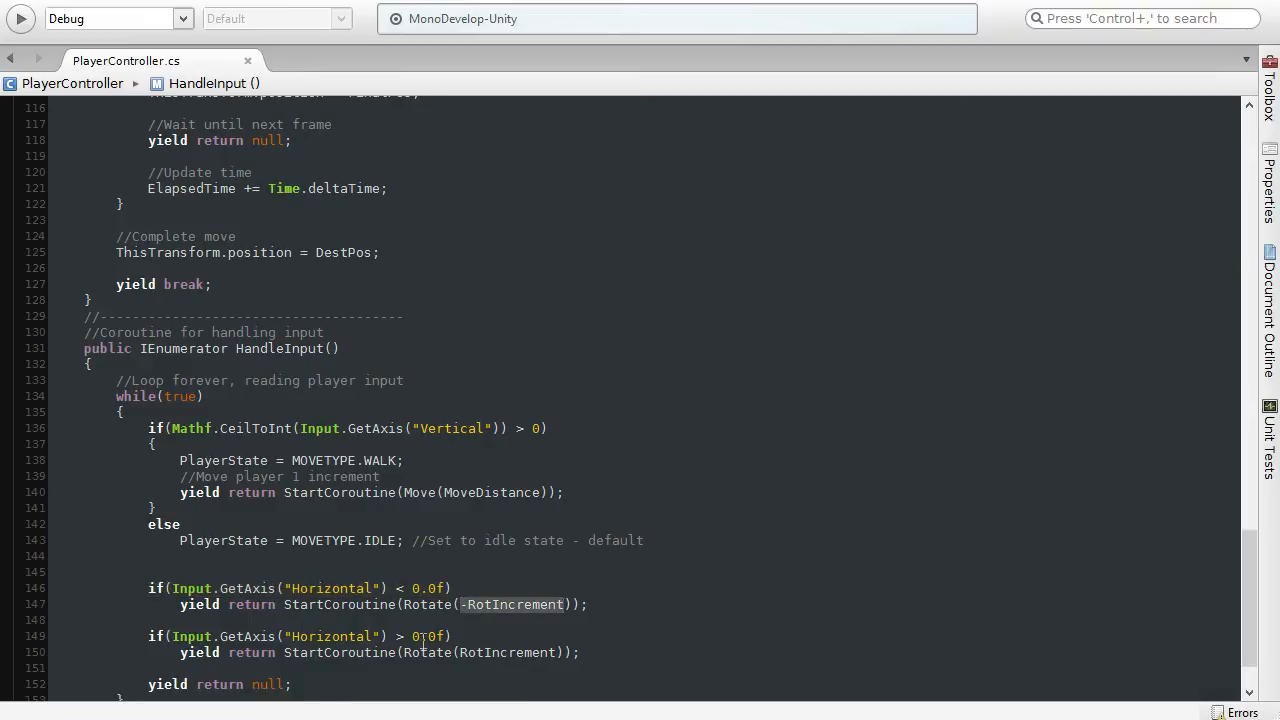
{"action": "double_click", "coordinate": [508, 655]}
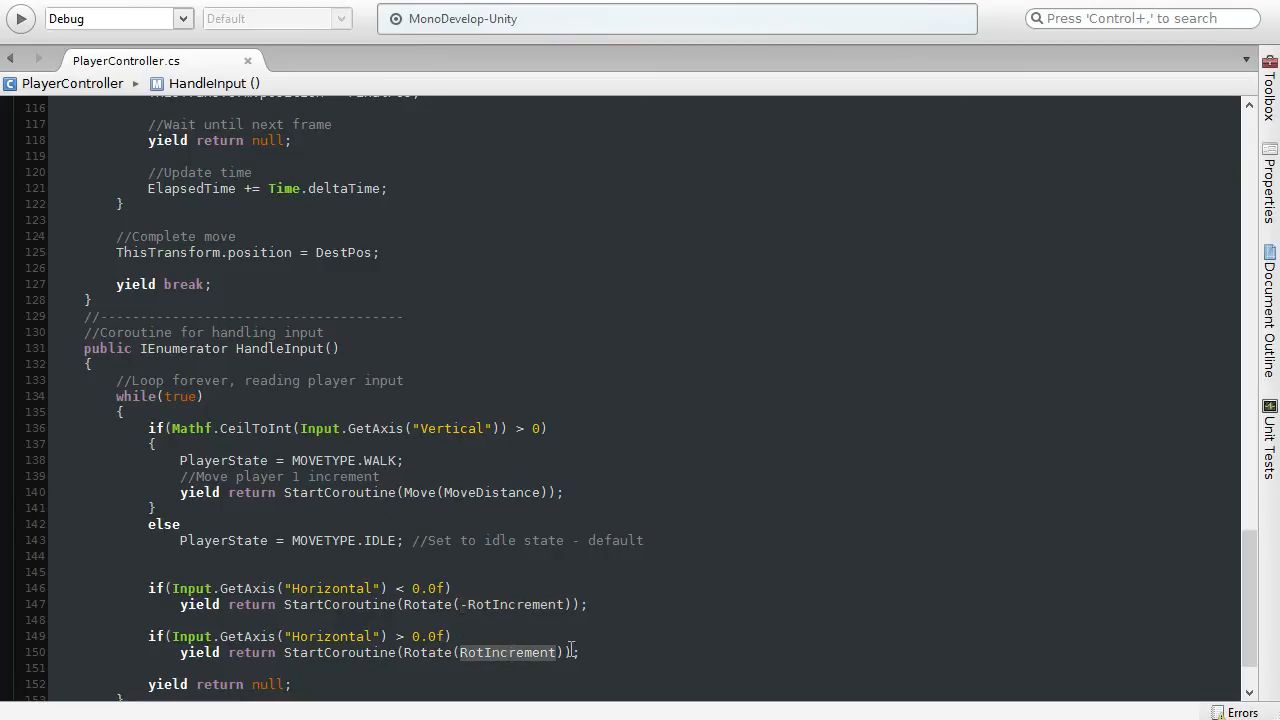
{"action": "left_click", "coordinate": [591, 653]}
Step: Go back to the Rotate coroutine and re-examine the StartRot + Increment expression assigned to DestRot
{"action": "scroll", "coordinate": [367, 533], "scroll_direction": "up", "scroll_amount": 17}
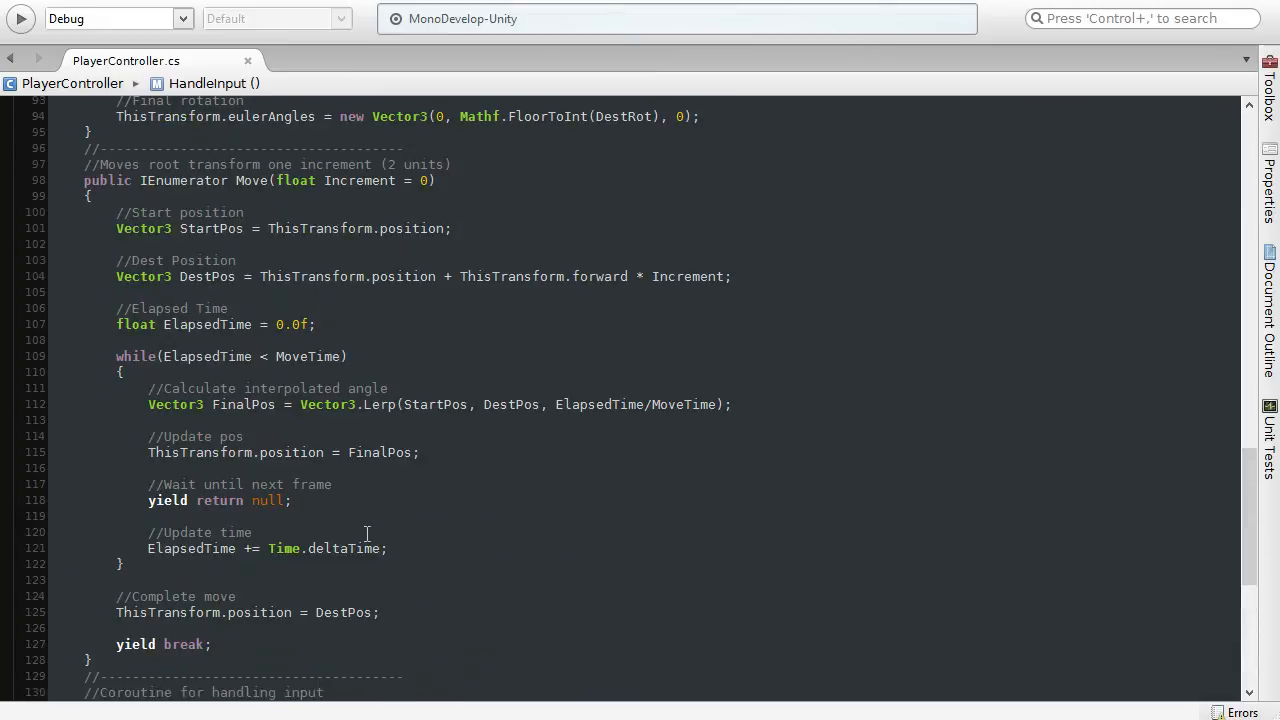
{"action": "scroll", "coordinate": [367, 533], "scroll_direction": "up", "scroll_amount": 3}
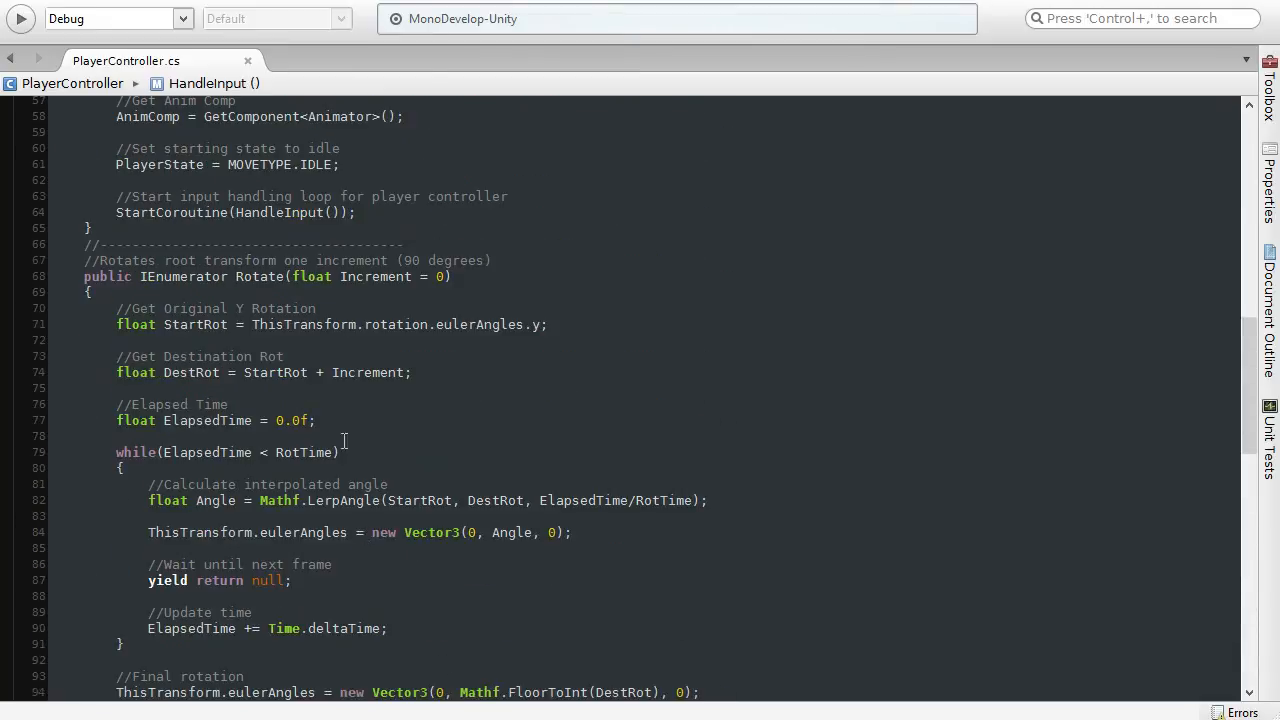
{"action": "scroll", "coordinate": [318, 356], "scroll_direction": "down", "scroll_amount": 2}
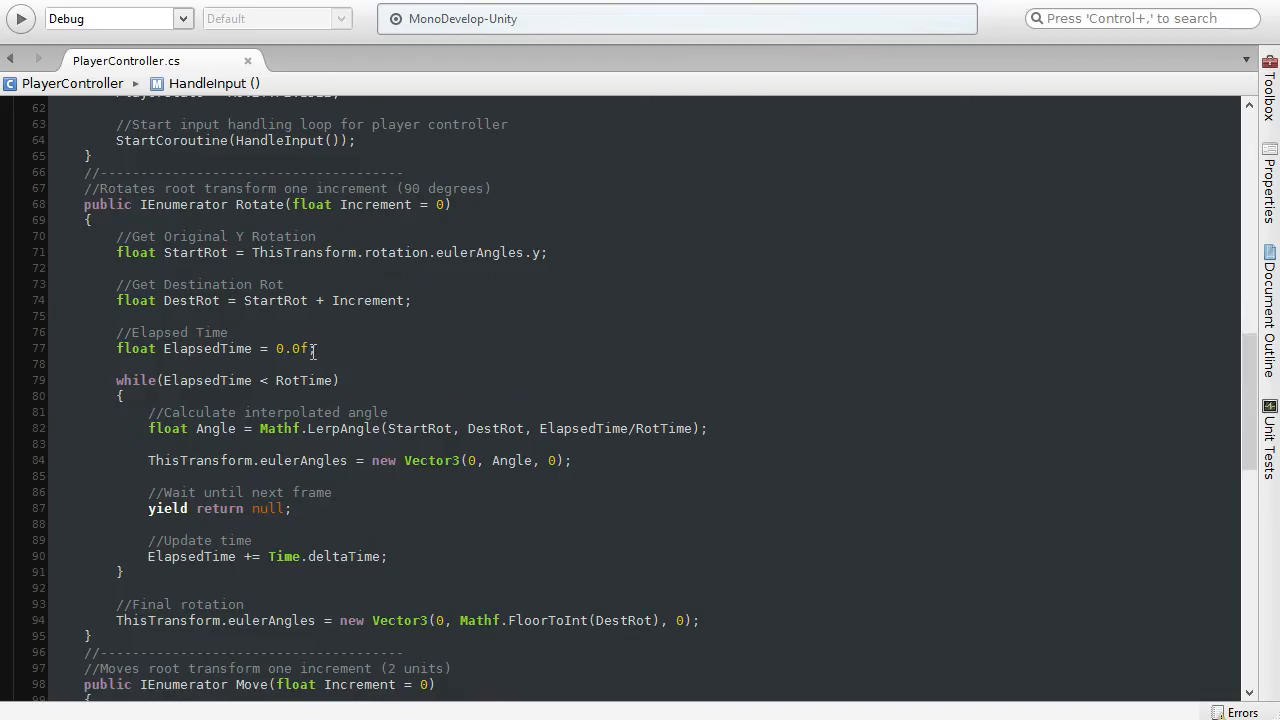
{"action": "left_click_drag", "start_coordinate": [245, 300], "coordinate": [413, 301]}
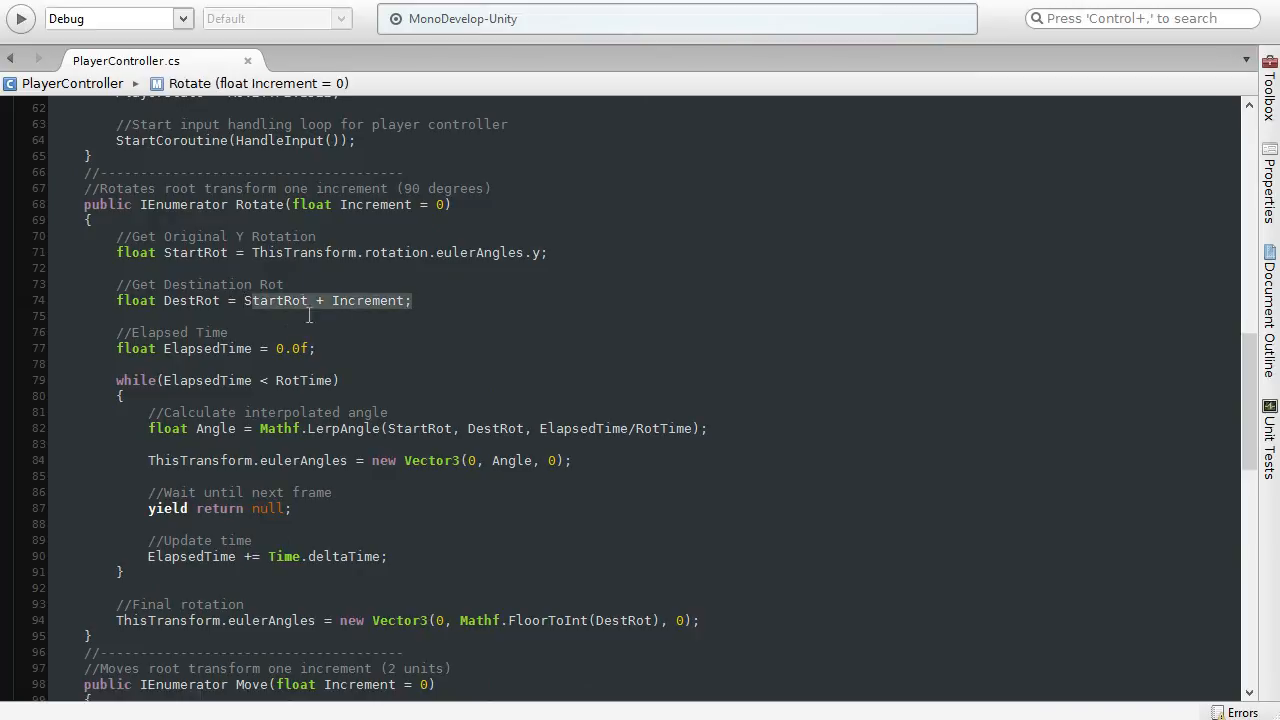
{"action": "left_click", "coordinate": [422, 301]}
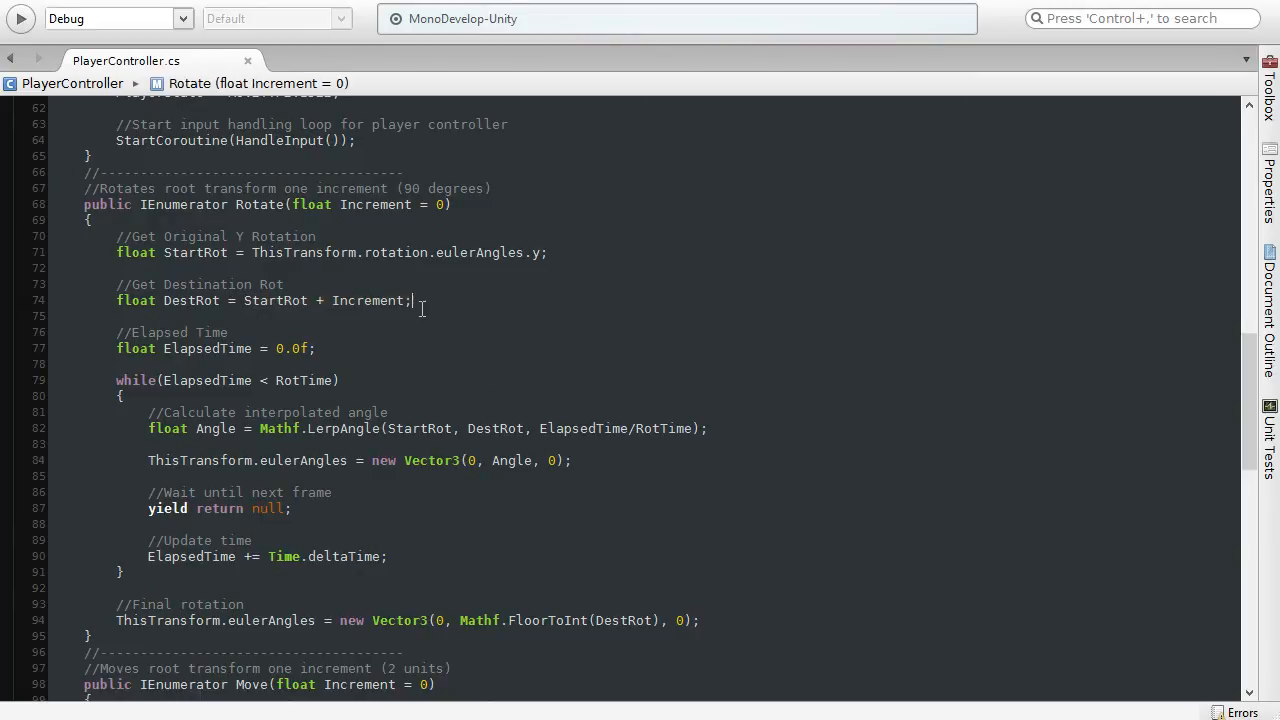
Step: Examine Rotate's while loop running until RotTime and the final rotation assignment that follows it
{"action": "left_click_drag", "start_coordinate": [116, 380], "coordinate": [340, 380]}
{"action": "left_click", "coordinate": [283, 380]}
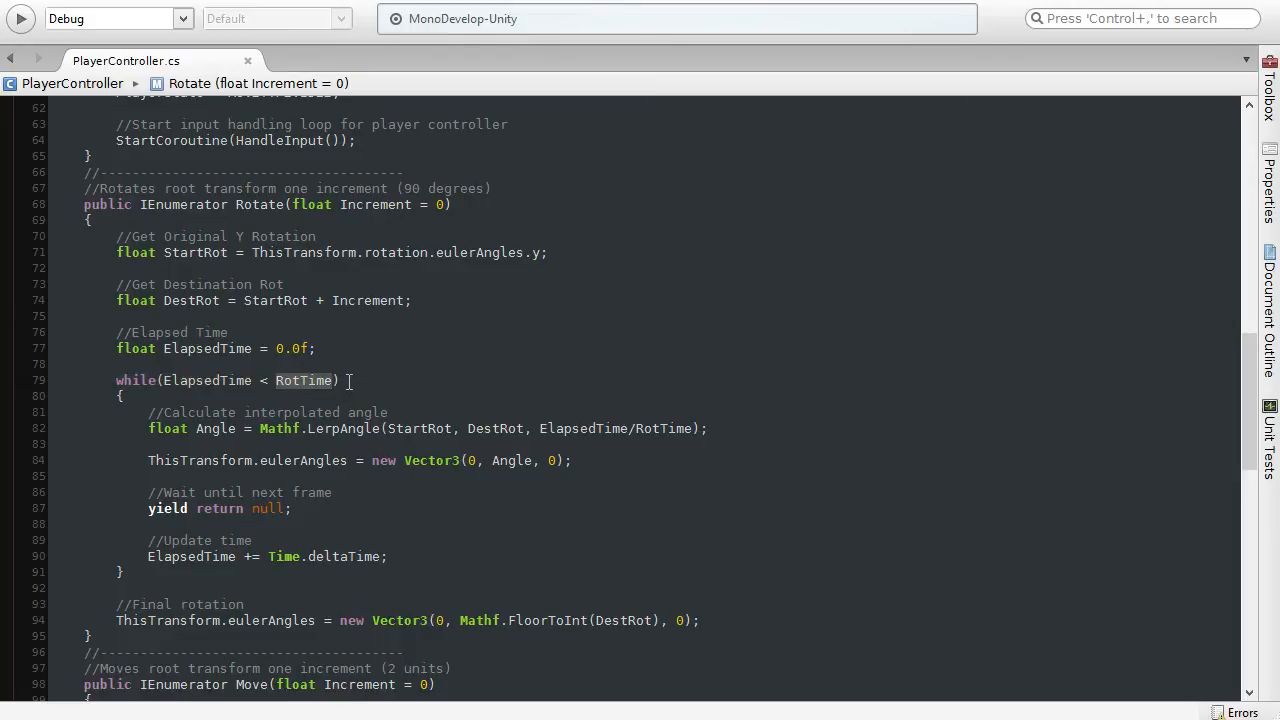
{"action": "left_click", "coordinate": [349, 381]}
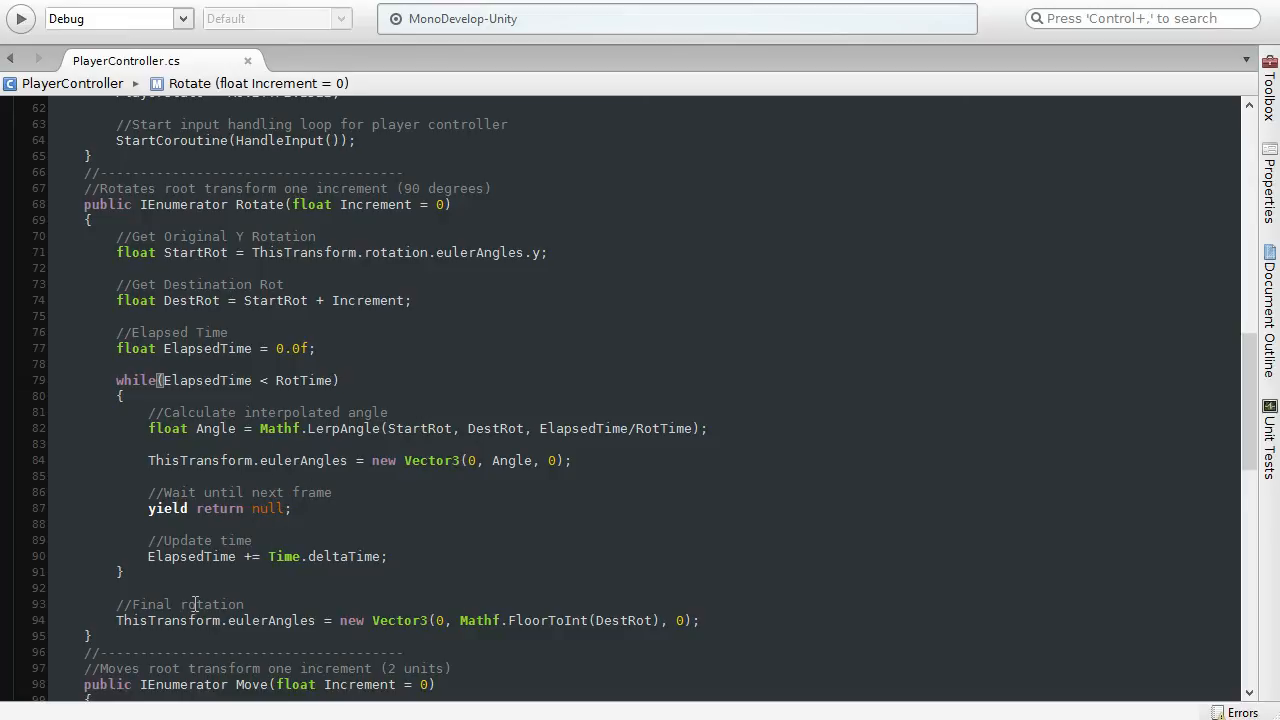
{"action": "left_click", "coordinate": [731, 617]}
{"action": "scroll", "coordinate": [435, 530], "scroll_direction": "down", "scroll_amount": 3}
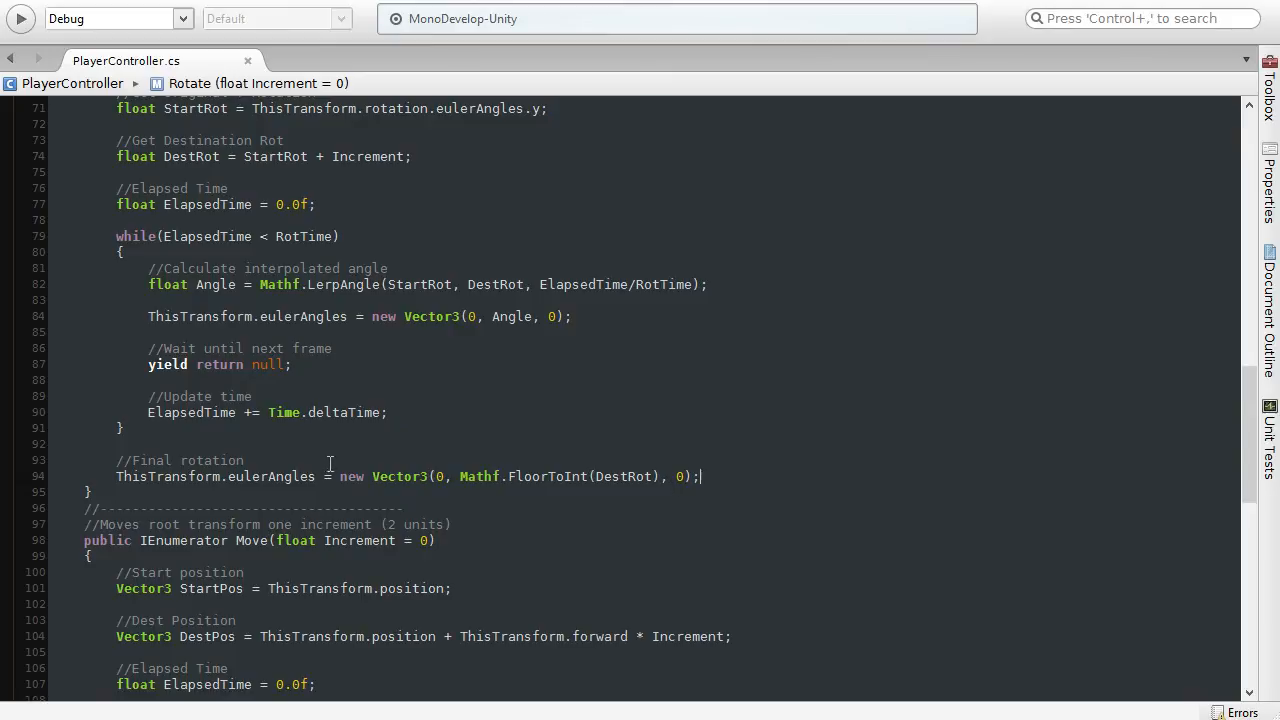
Step: Re-examine the Rotate coroutine from its signature down to the final rotation assignment
{"action": "scroll", "coordinate": [334, 445], "scroll_direction": "up", "scroll_amount": 2}
{"action": "scroll", "coordinate": [334, 445], "scroll_direction": "up", "scroll_amount": 2}
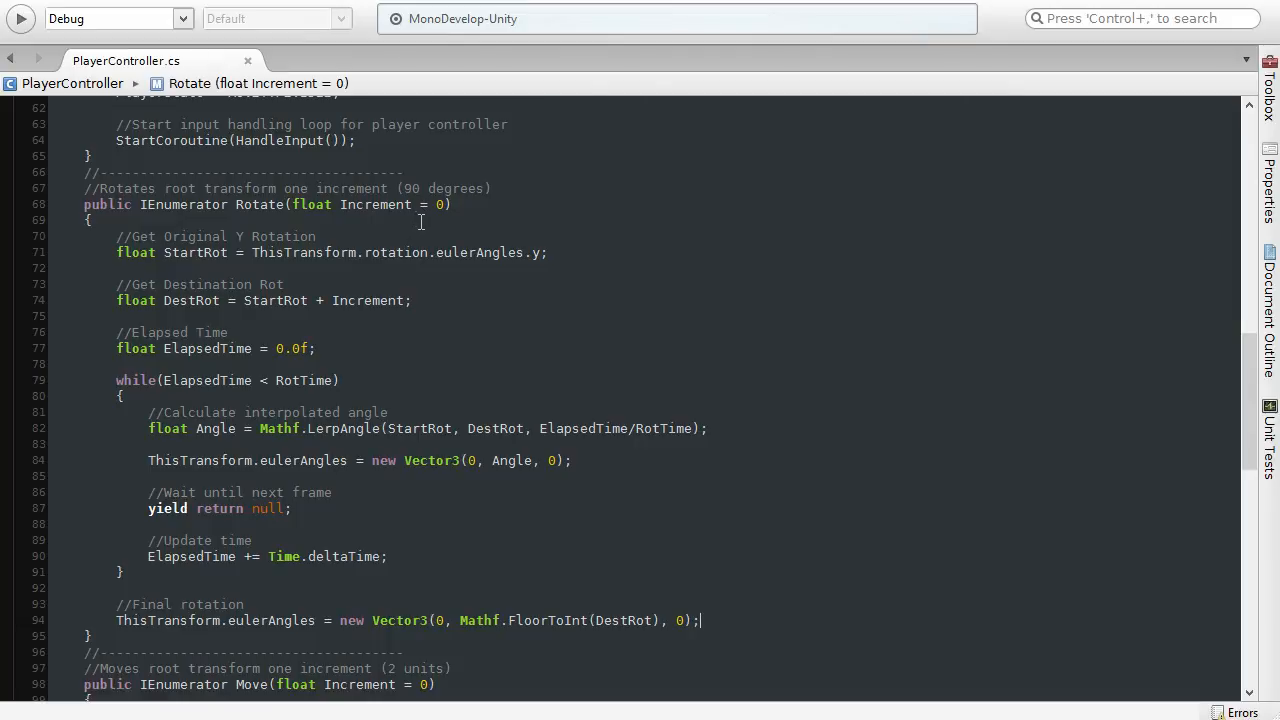
{"action": "scroll", "coordinate": [653, 334], "scroll_direction": "up", "scroll_amount": 2}
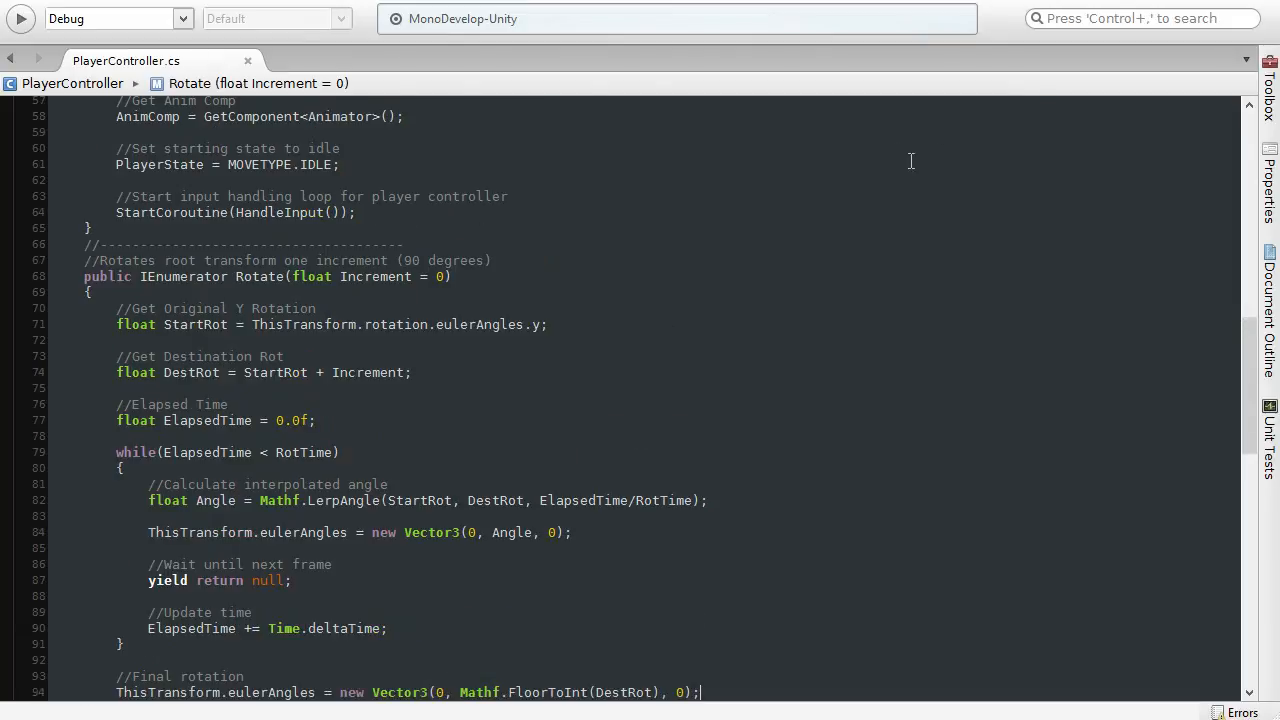
Step: Switch to the Unity editor, run the game, and test the character's forward step and its left and right turns
{"action": "left_click", "coordinate": [1160, 1]}
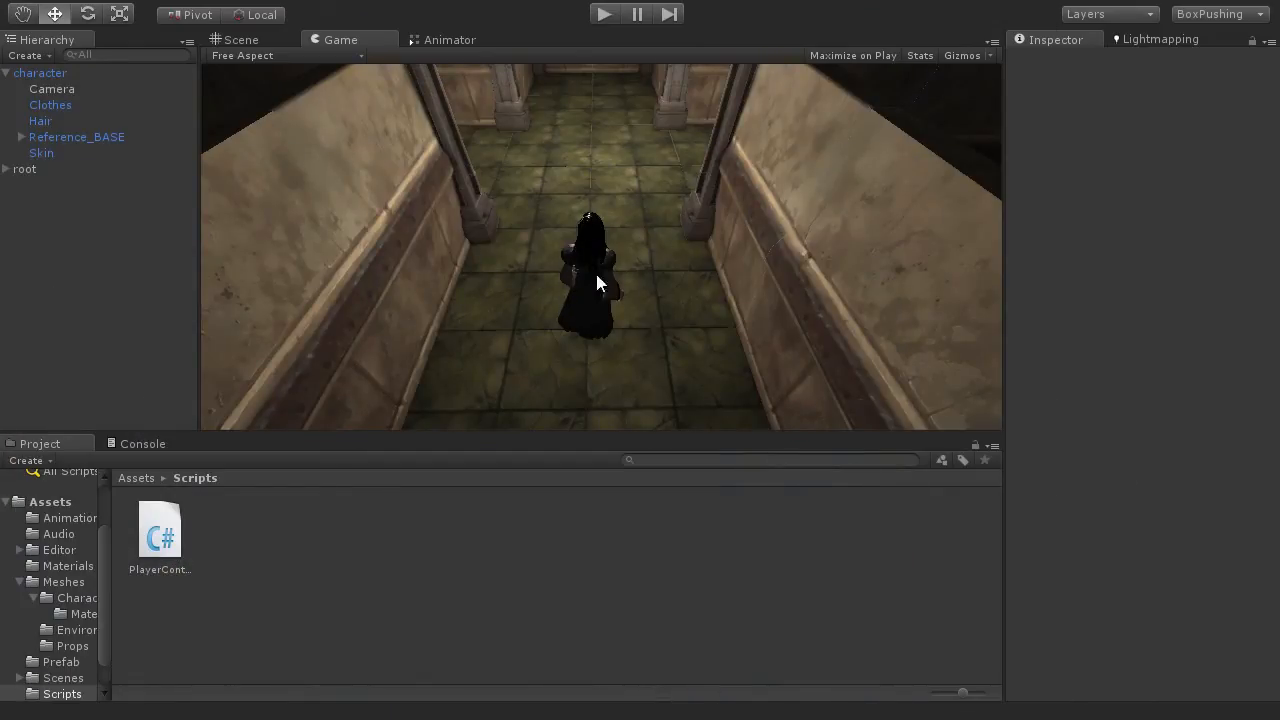
{"action": "left_click", "coordinate": [600, 18]}
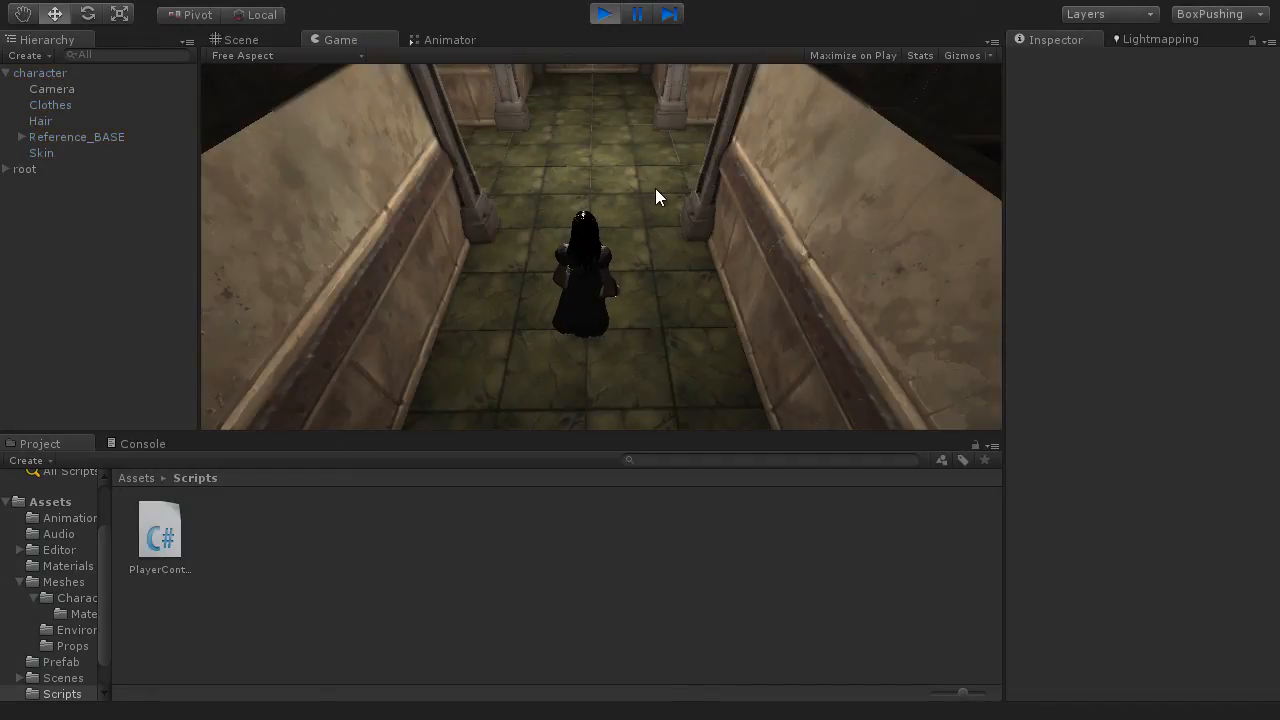
{"action": "key", "text": "w"}
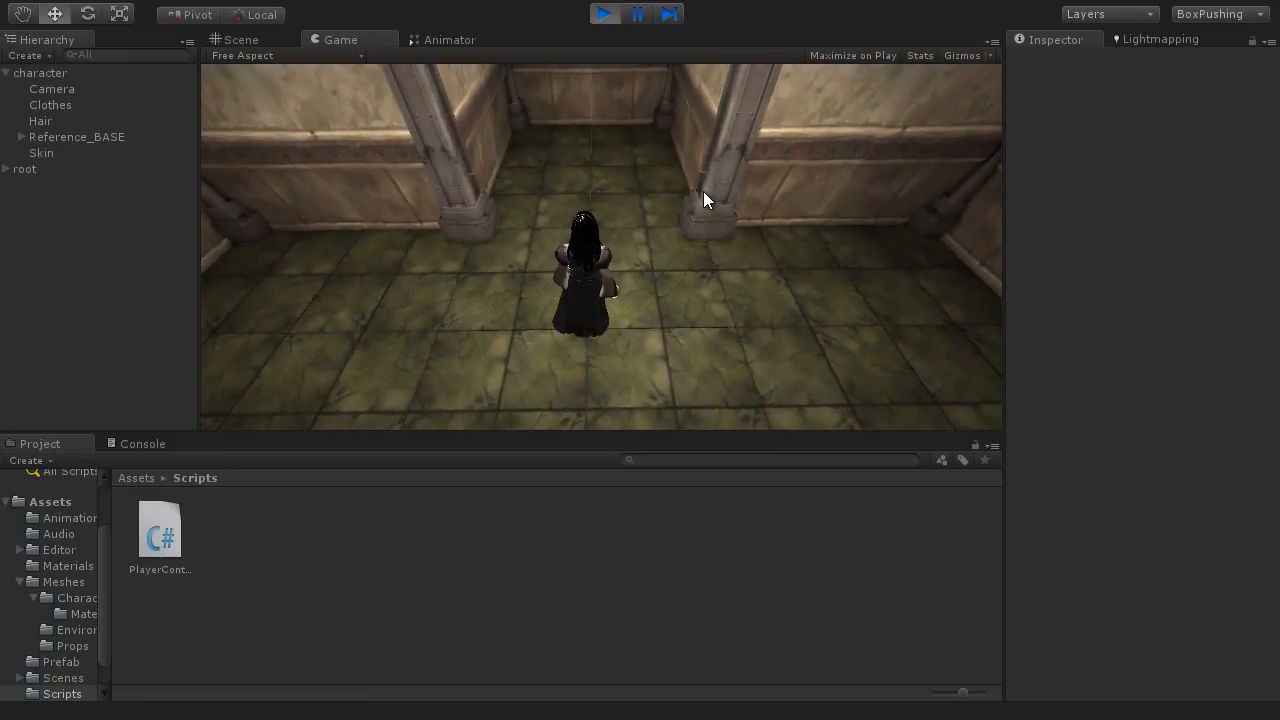
{"action": "key", "text": "d"}
{"action": "key", "text": "a"}
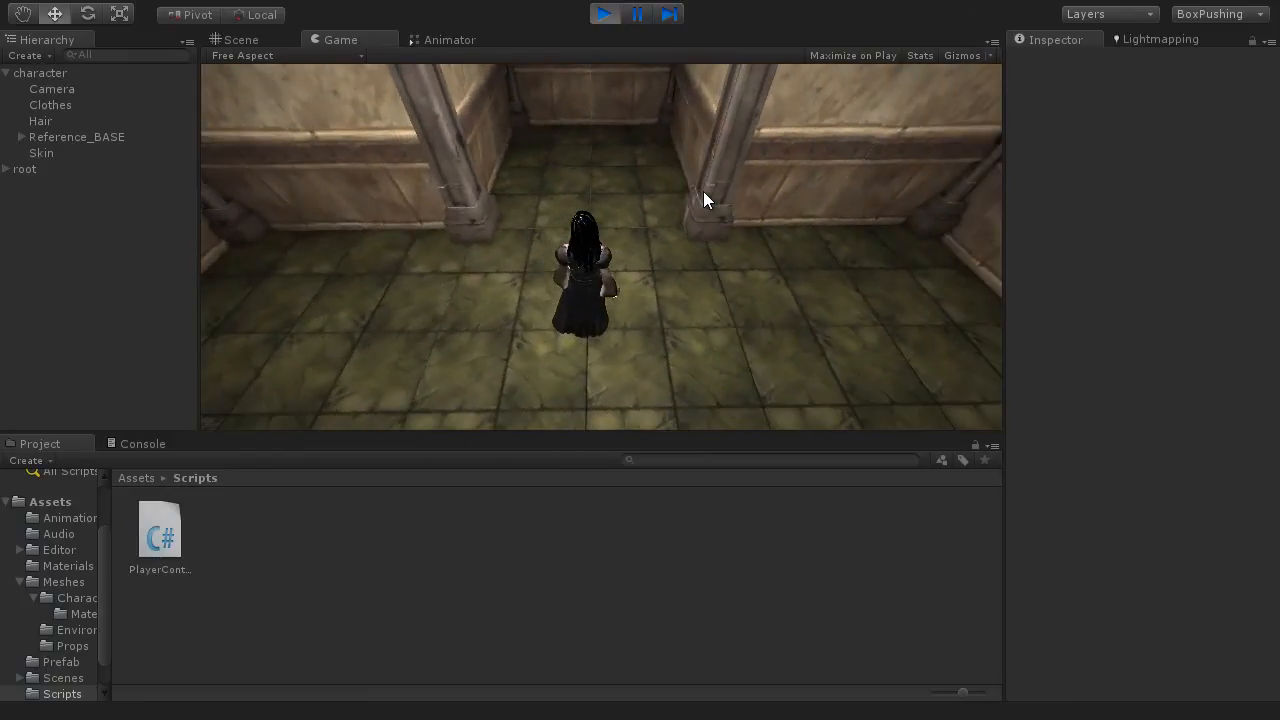
{"action": "key", "text": "d"}
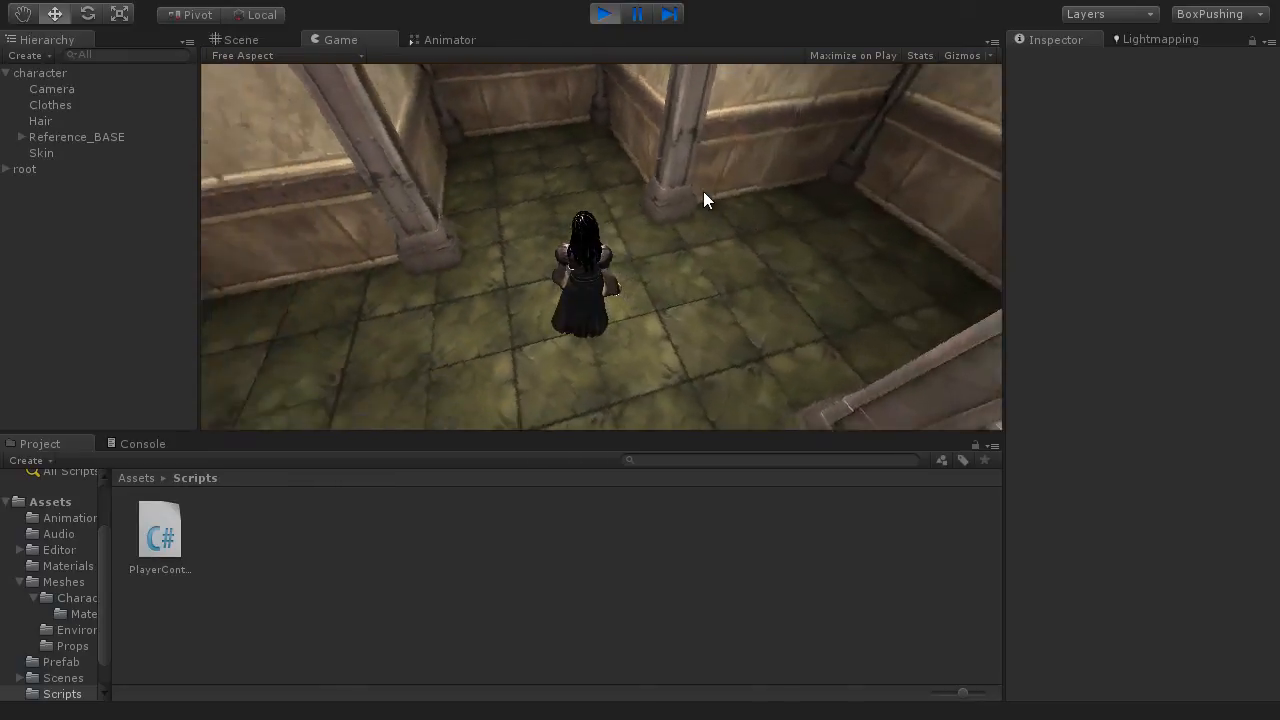
{"action": "key", "text": "a"}
{"action": "key", "text": "a"}
{"action": "key", "text": "d"}
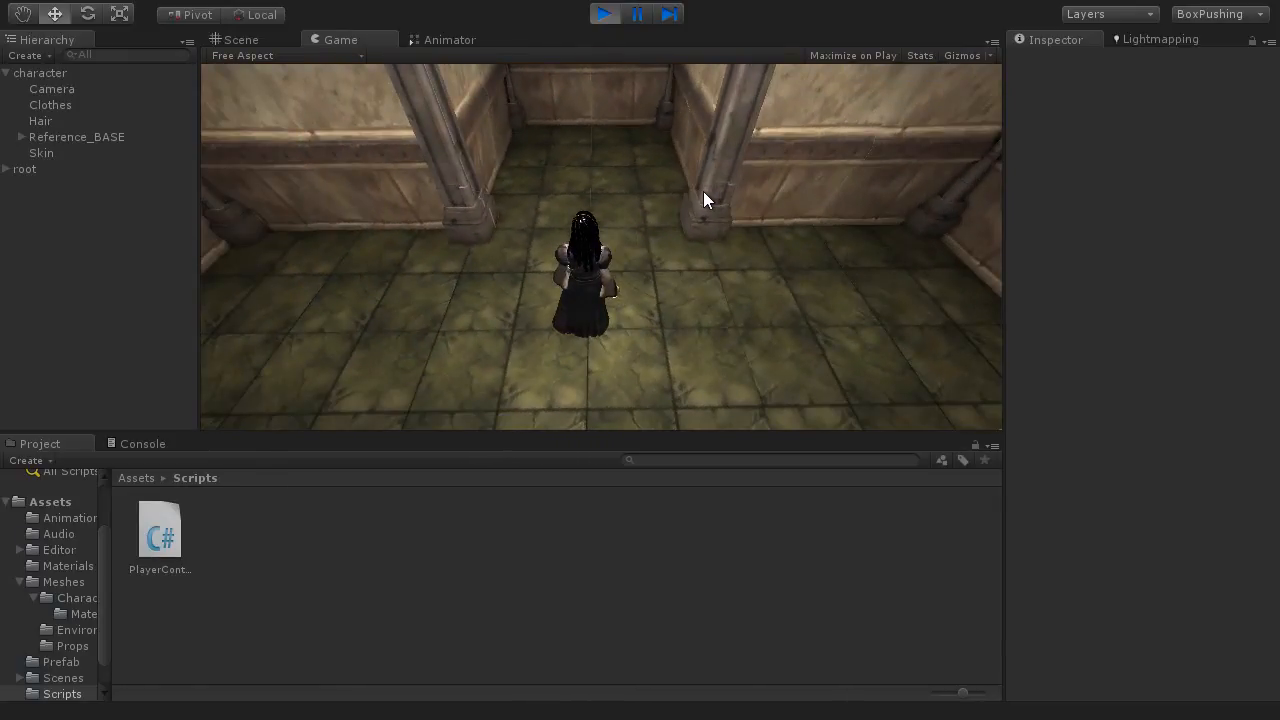
Step: Walk and turn the character through the corridors to check its incremental movement, and stop the game
{"action": "key", "text": "w"}
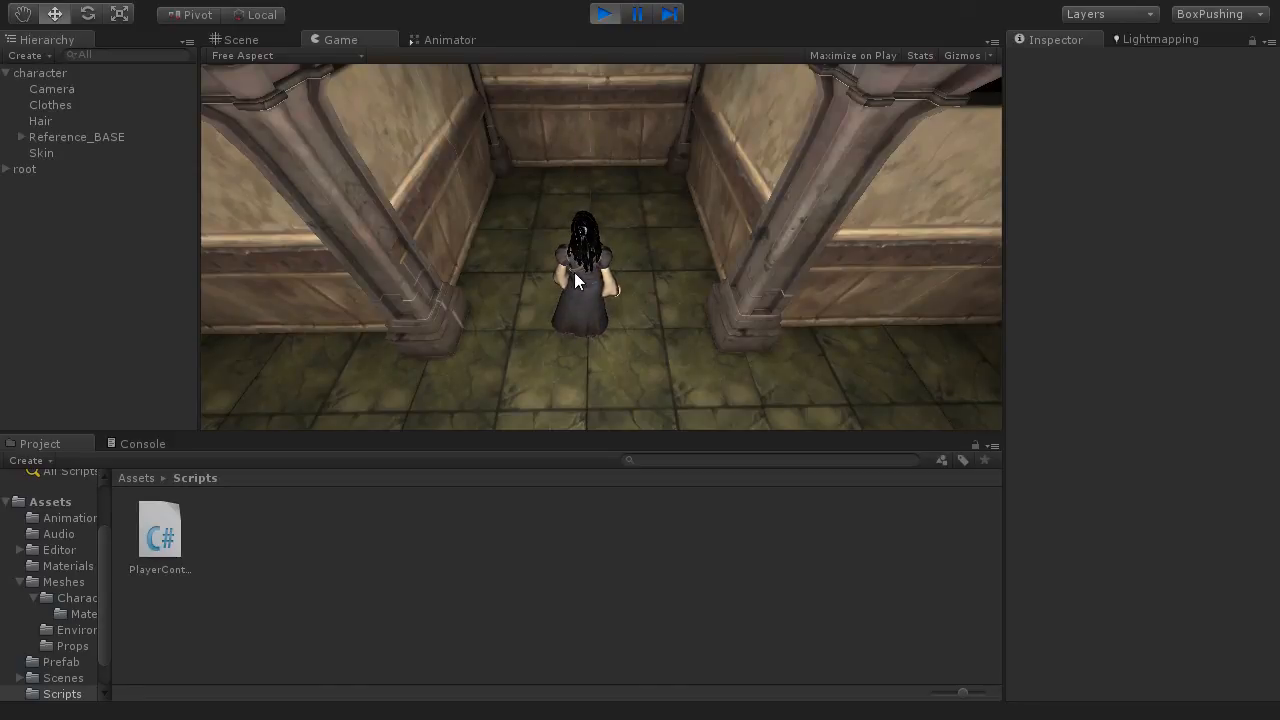
{"action": "key", "text": "a"}
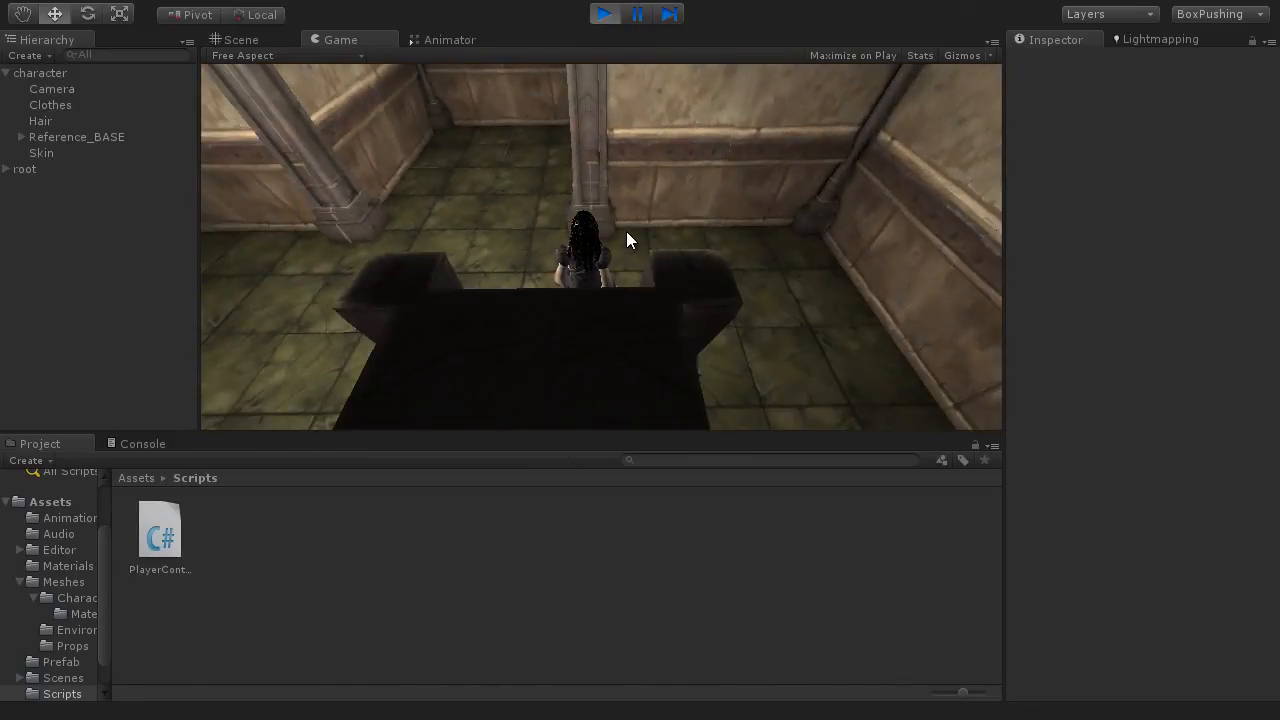
{"action": "key", "text": "a"}
{"action": "key", "text": "w"}
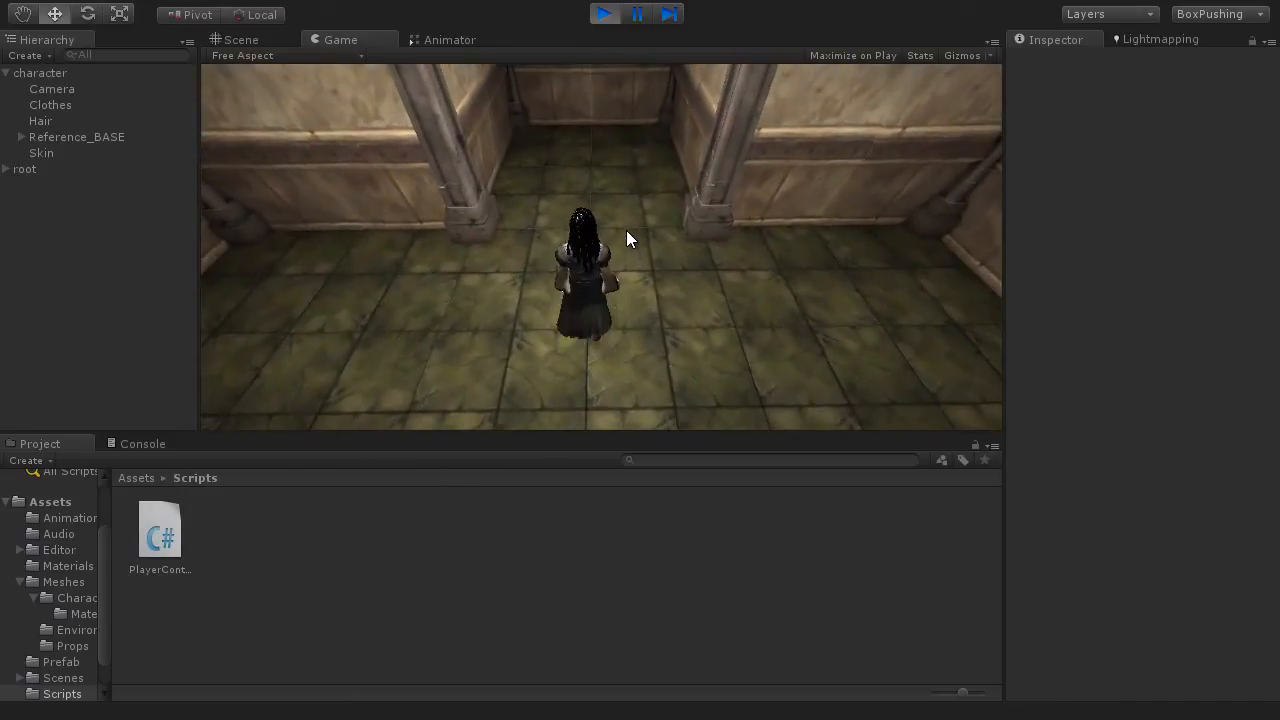
{"action": "key", "text": "w"}
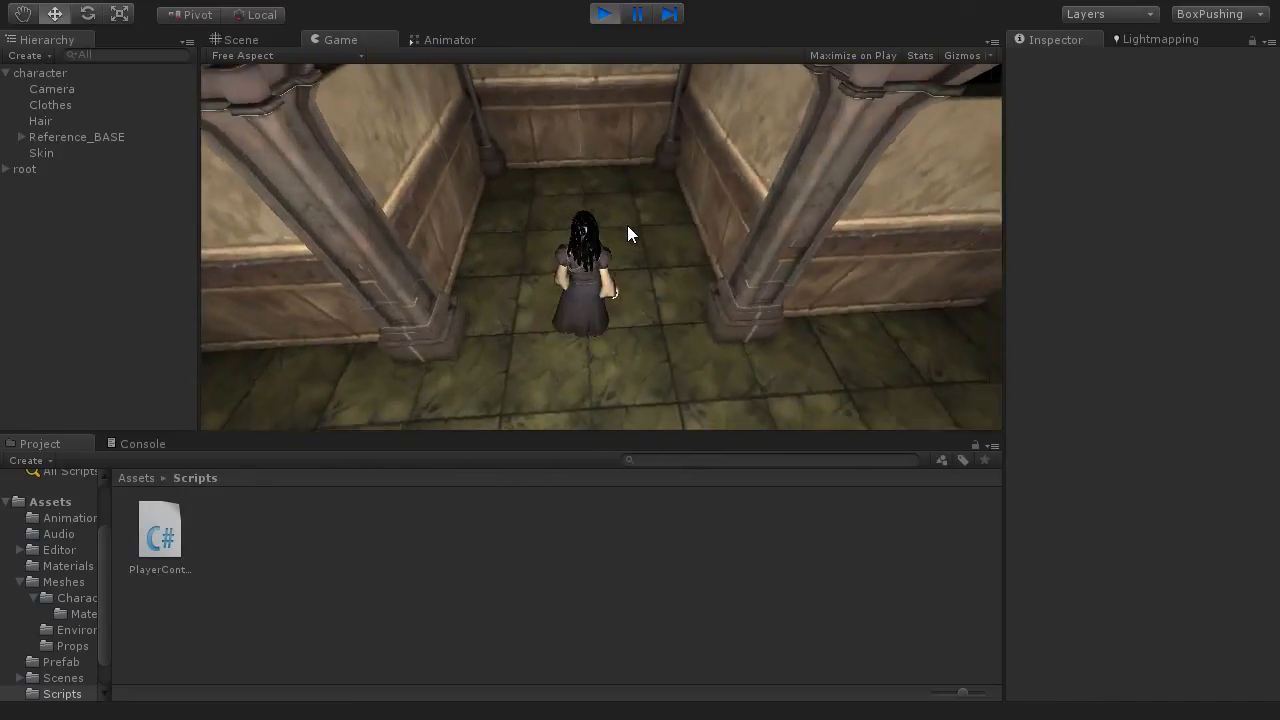
{"action": "key", "text": "d"}
{"action": "key", "text": "w"}
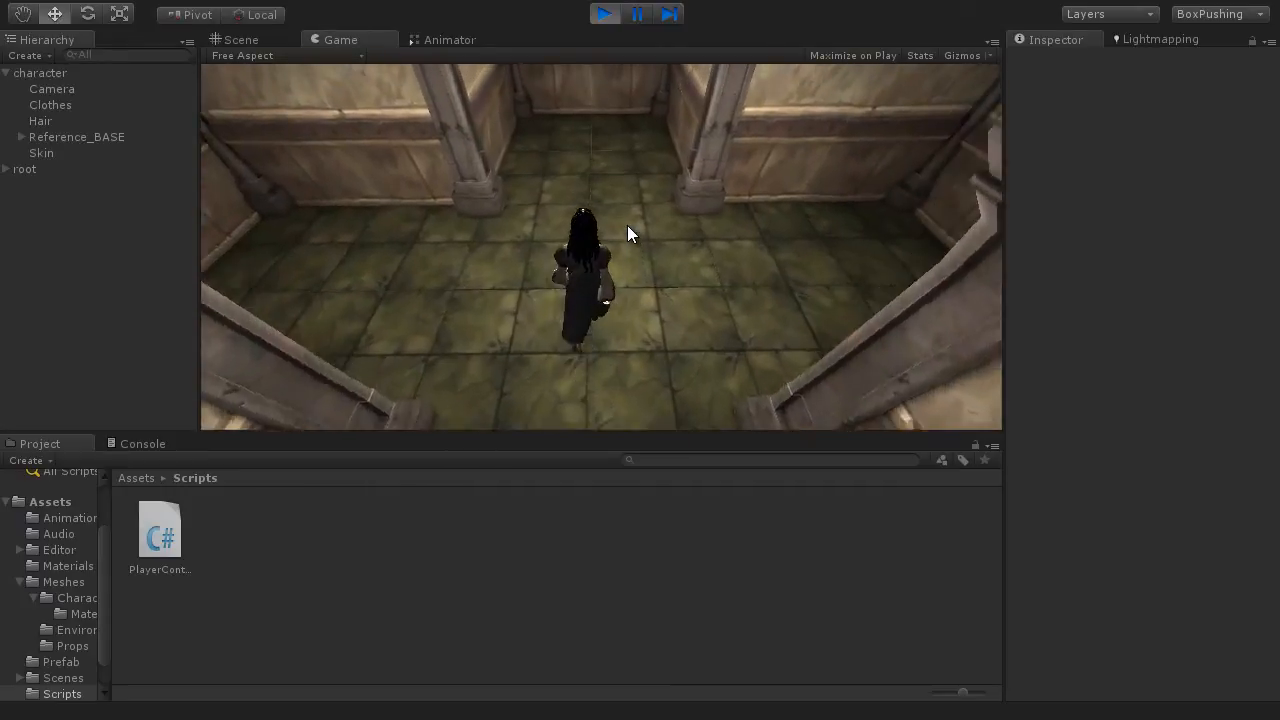
{"action": "key", "text": "d"}
{"action": "key", "text": "a"}
{"action": "key", "text": "w"}
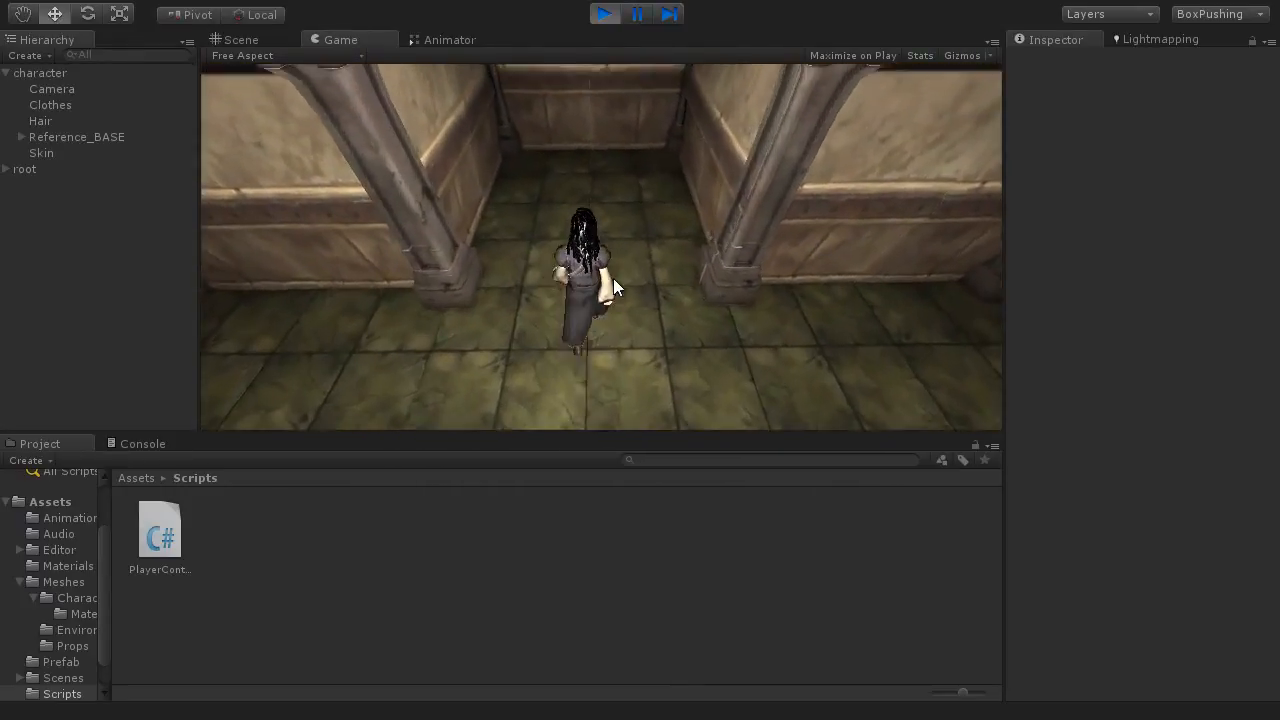
{"action": "key", "text": "d"}
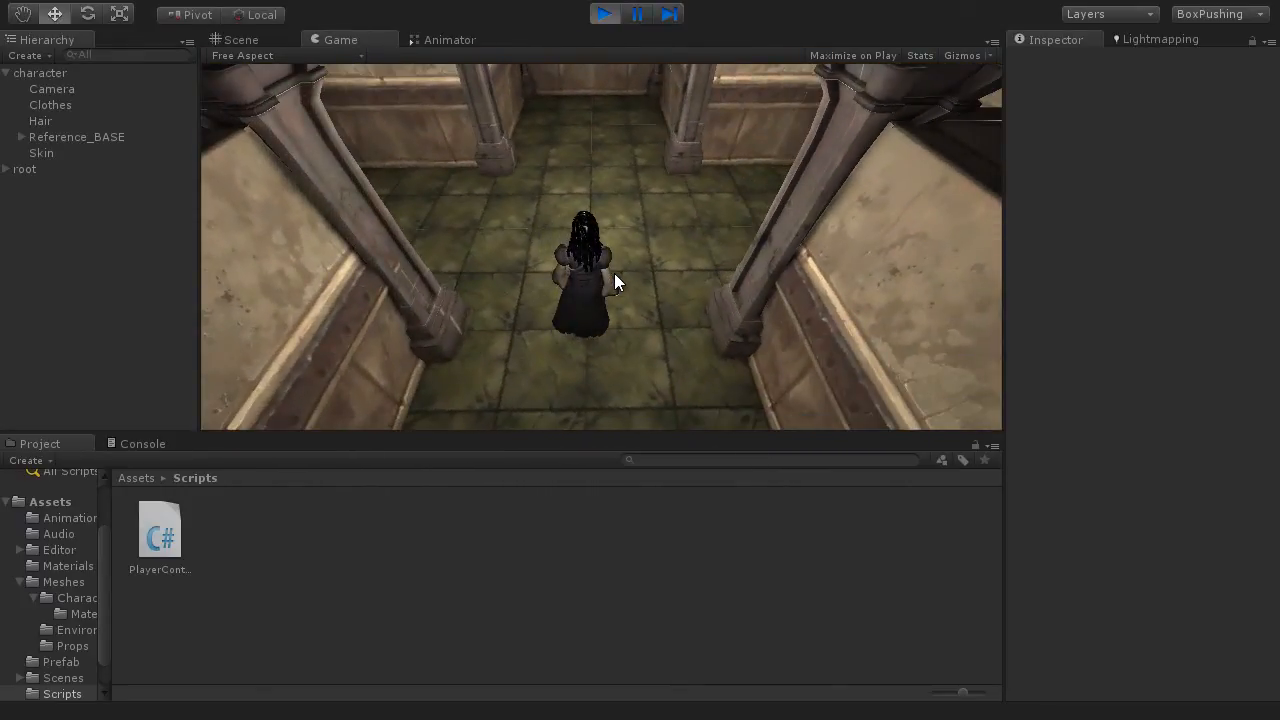
{"action": "key", "text": "w"}
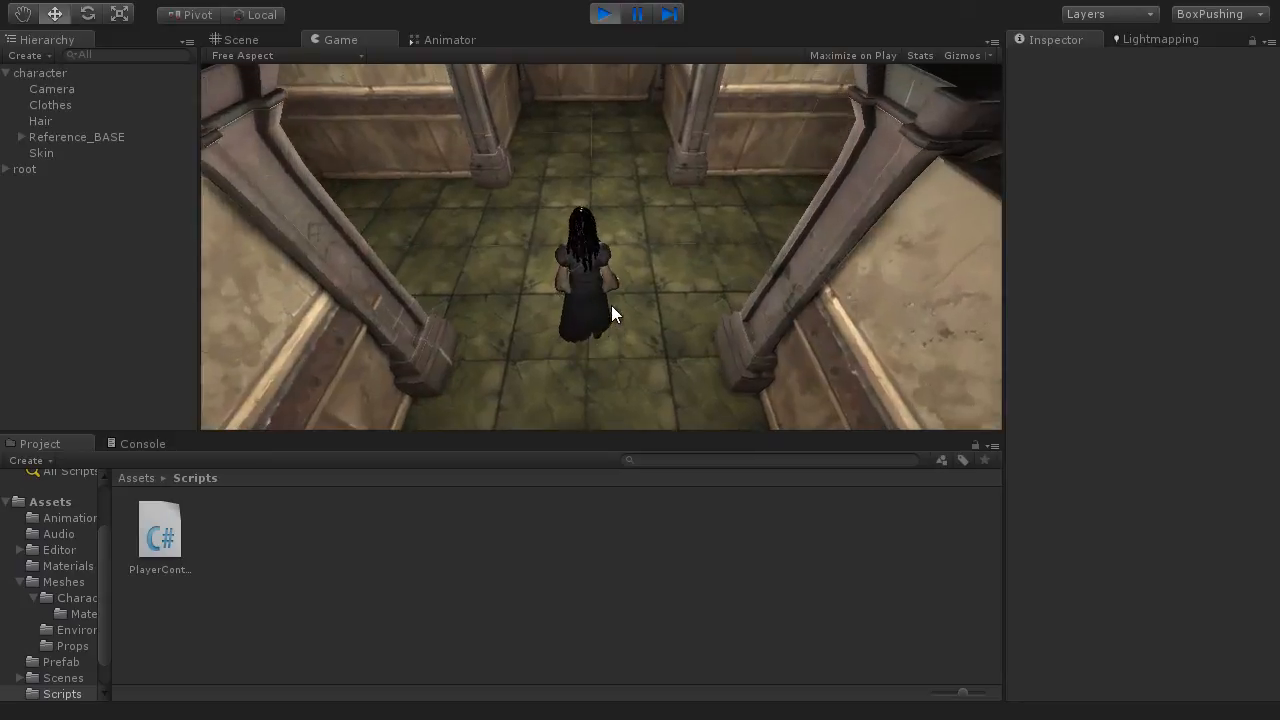
{"action": "key", "text": "d"}
{"action": "key", "text": "a"}
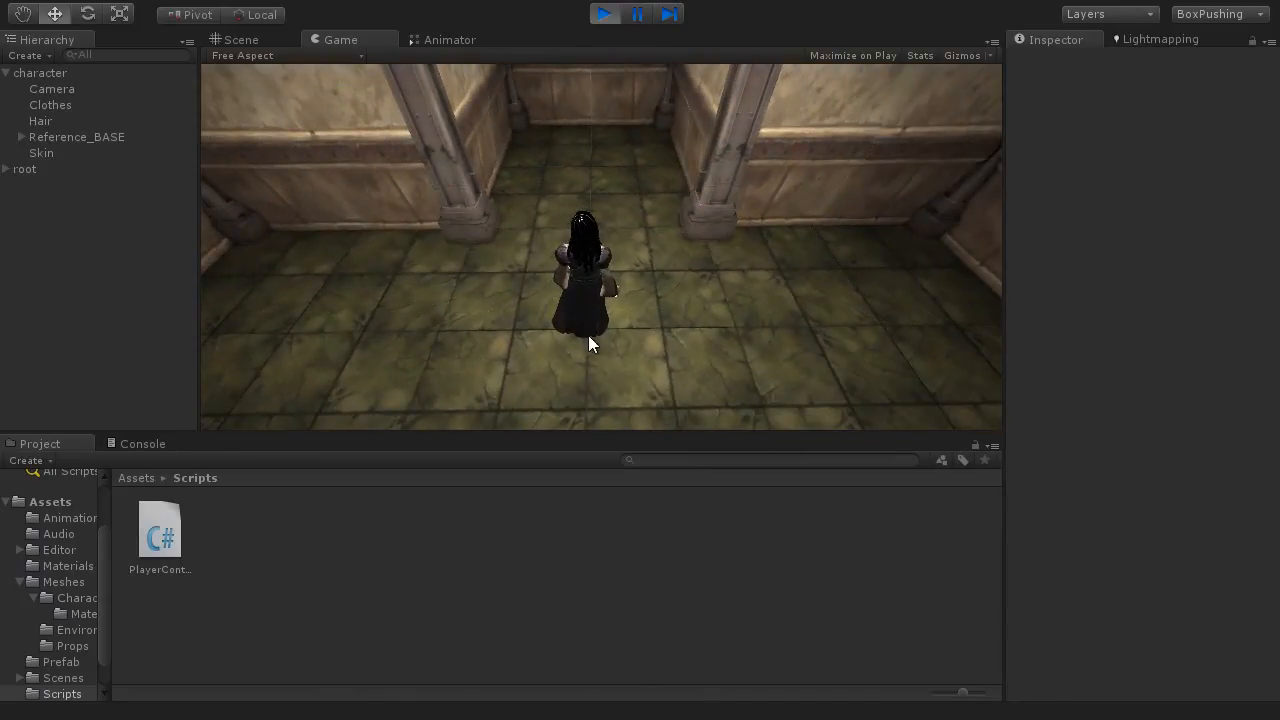
{"action": "left_click", "coordinate": [605, 16]}
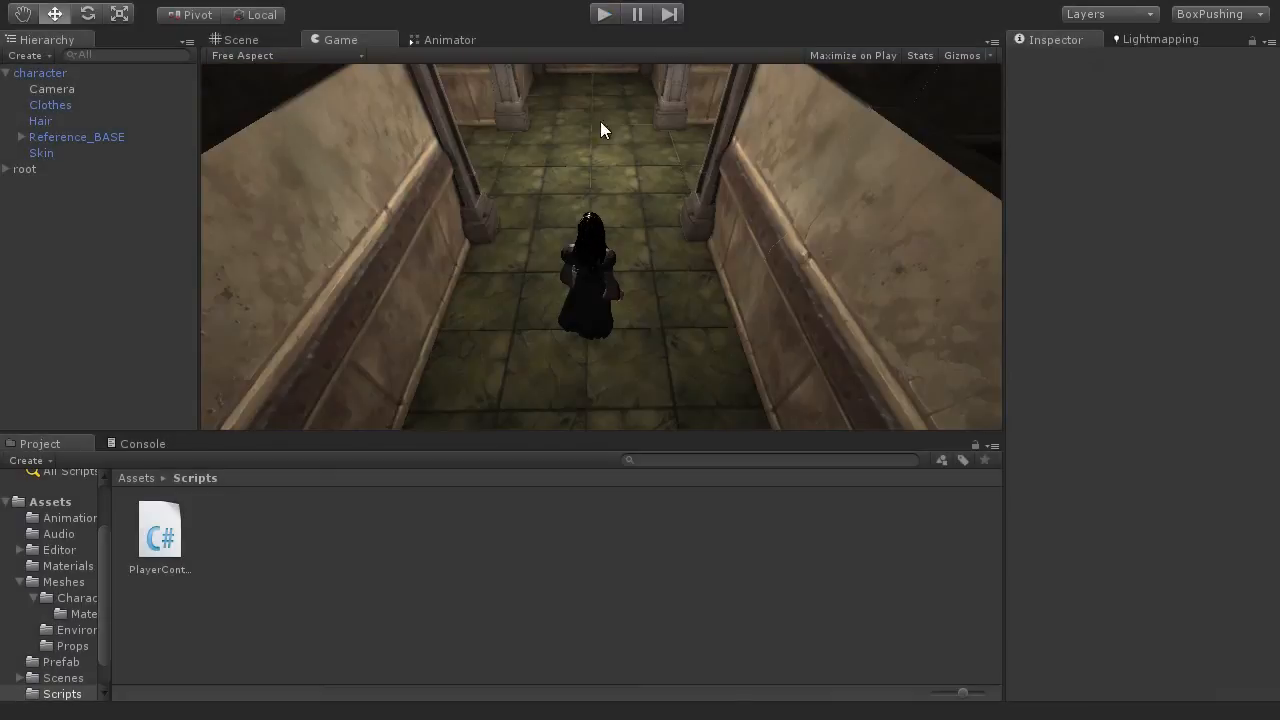
Step: Show the level in the Scene view in perspective and examine the floor tiles in front of the character
{"action": "left_click", "coordinate": [255, 40]}
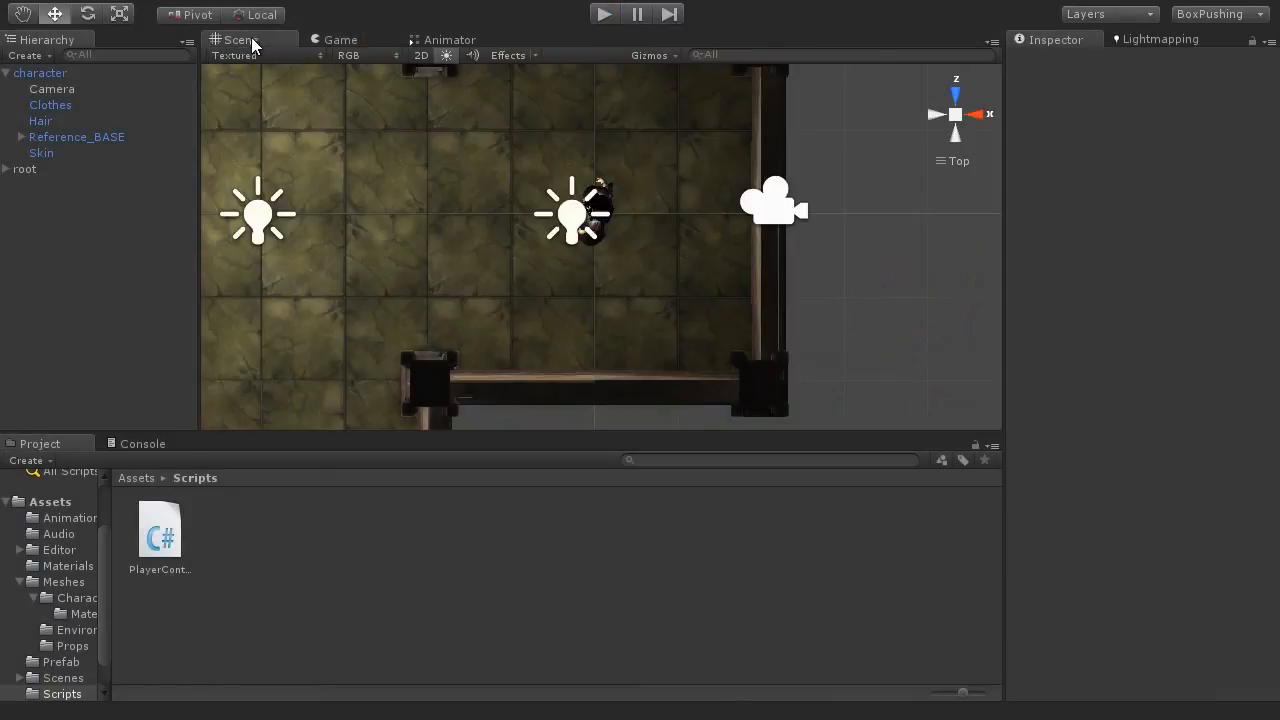
{"action": "left_click_drag", "start_coordinate": [443, 306], "coordinate": [806, 106], "text": "alt"}
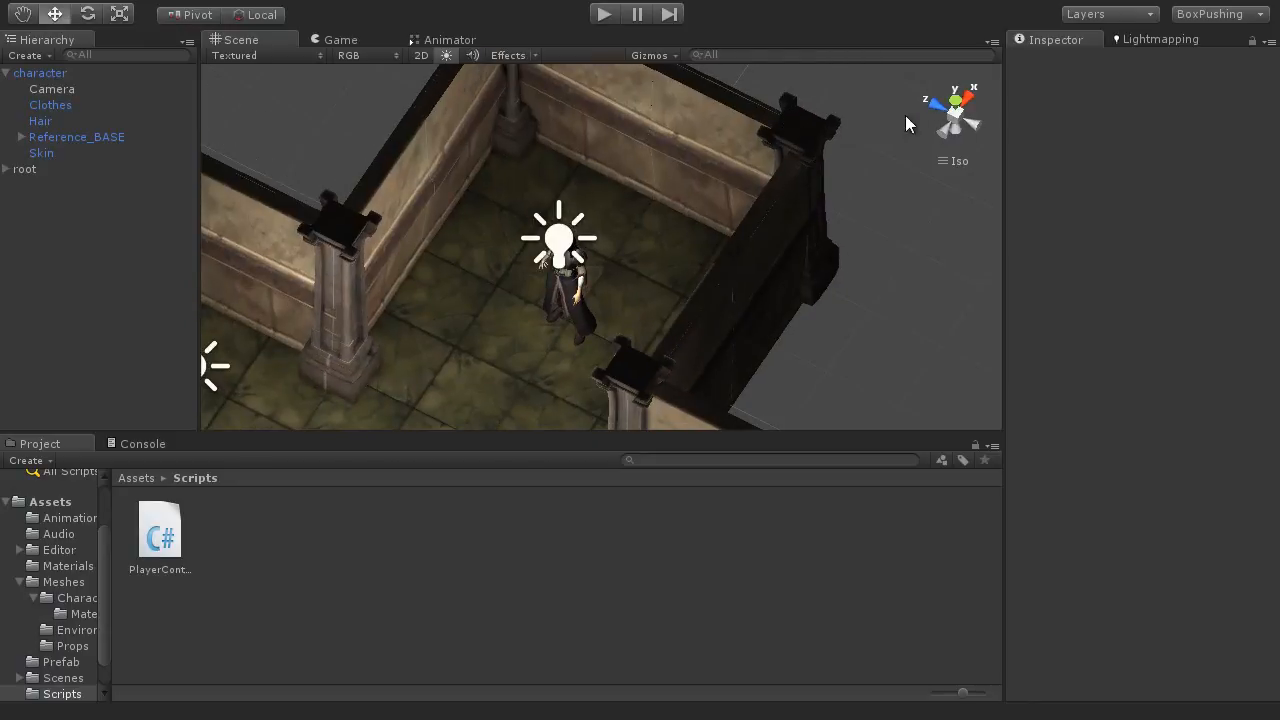
{"action": "left_click", "coordinate": [957, 98]}
{"action": "left_click_drag", "start_coordinate": [507, 260], "coordinate": [850, 60], "text": "alt"}
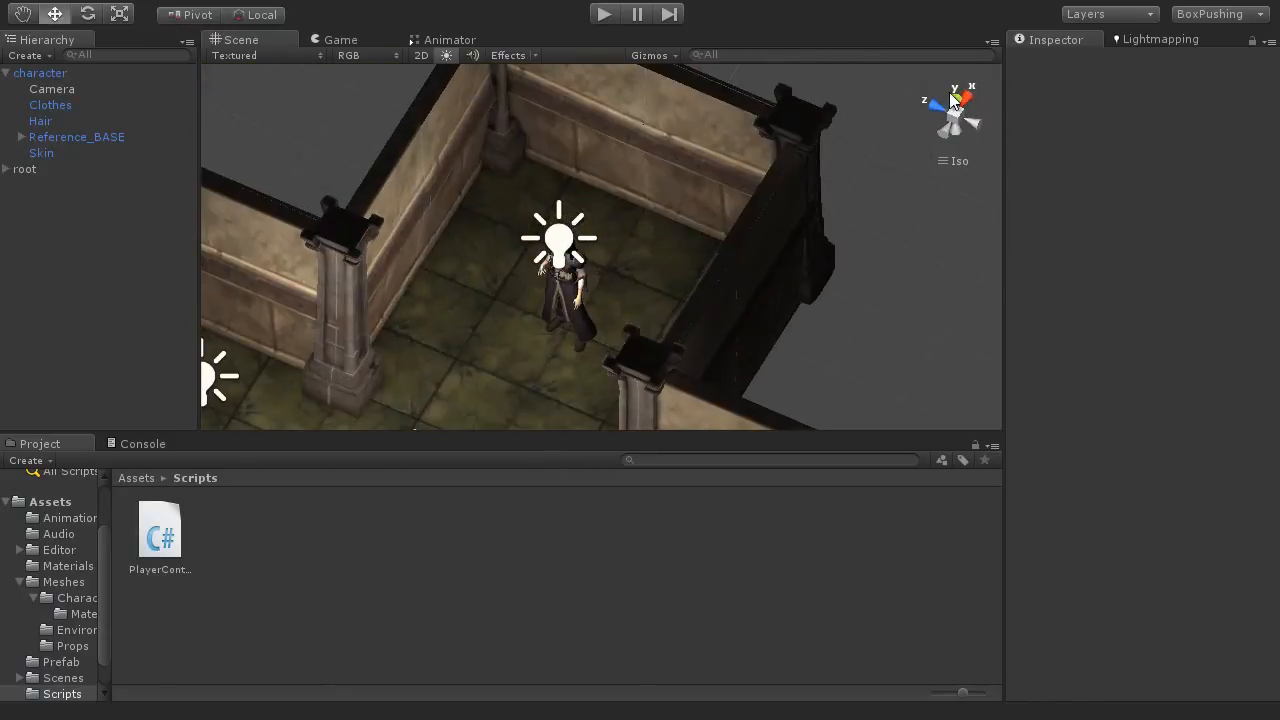
{"action": "left_click", "coordinate": [957, 116]}
{"action": "left_click_drag", "start_coordinate": [448, 368], "coordinate": [596, 299], "text": "alt"}
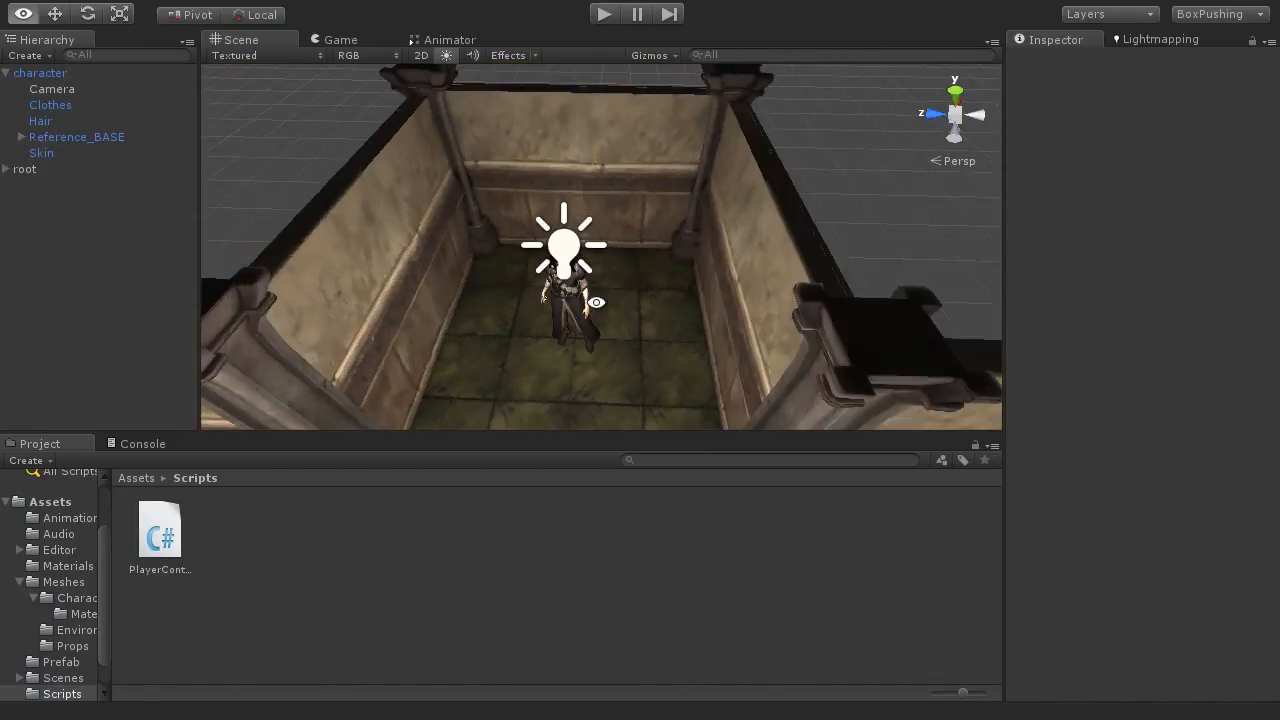
{"action": "scroll", "coordinate": [597, 297], "scroll_direction": "up", "scroll_amount": 5}
{"action": "middle_click_drag", "start_coordinate": [598, 295], "coordinate": [617, 117]}
{"action": "left_click_drag", "start_coordinate": [619, 150], "coordinate": [627, 295], "text": "alt"}
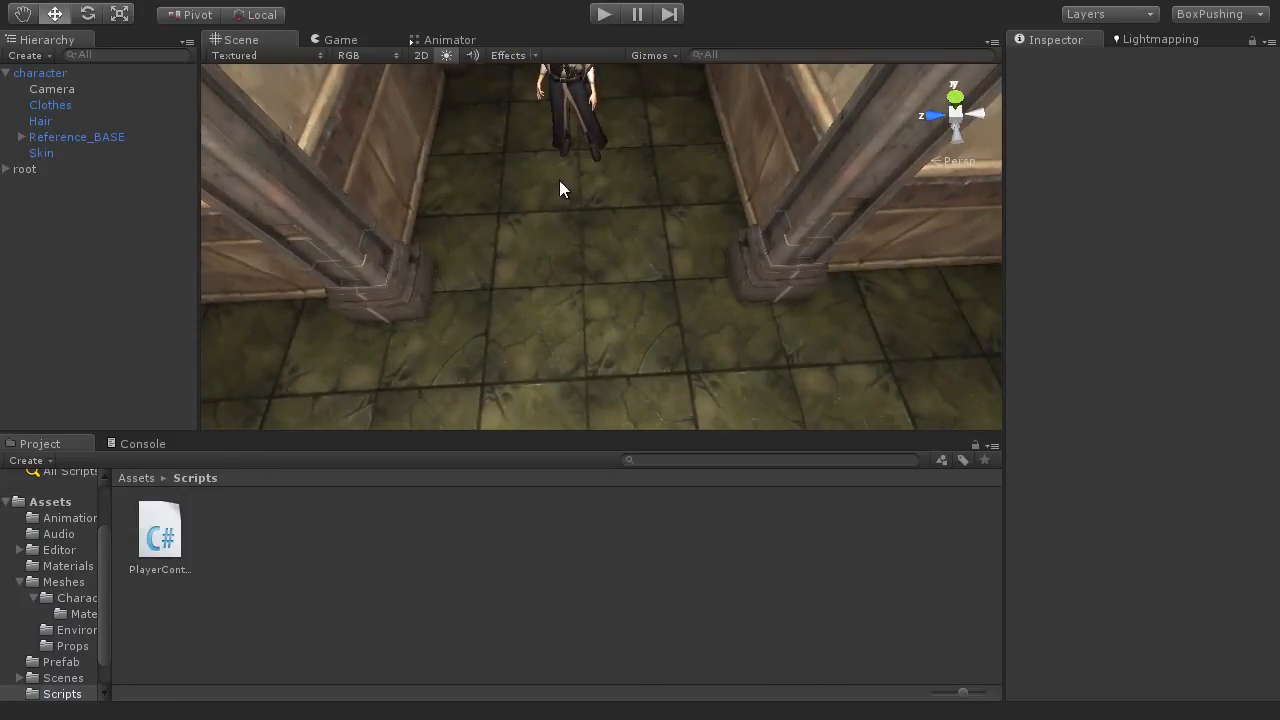
Step: Select the adjacent floor tiles in front of the character to compare their boundaries with the character's standing point
{"action": "left_click", "coordinate": [502, 228]}
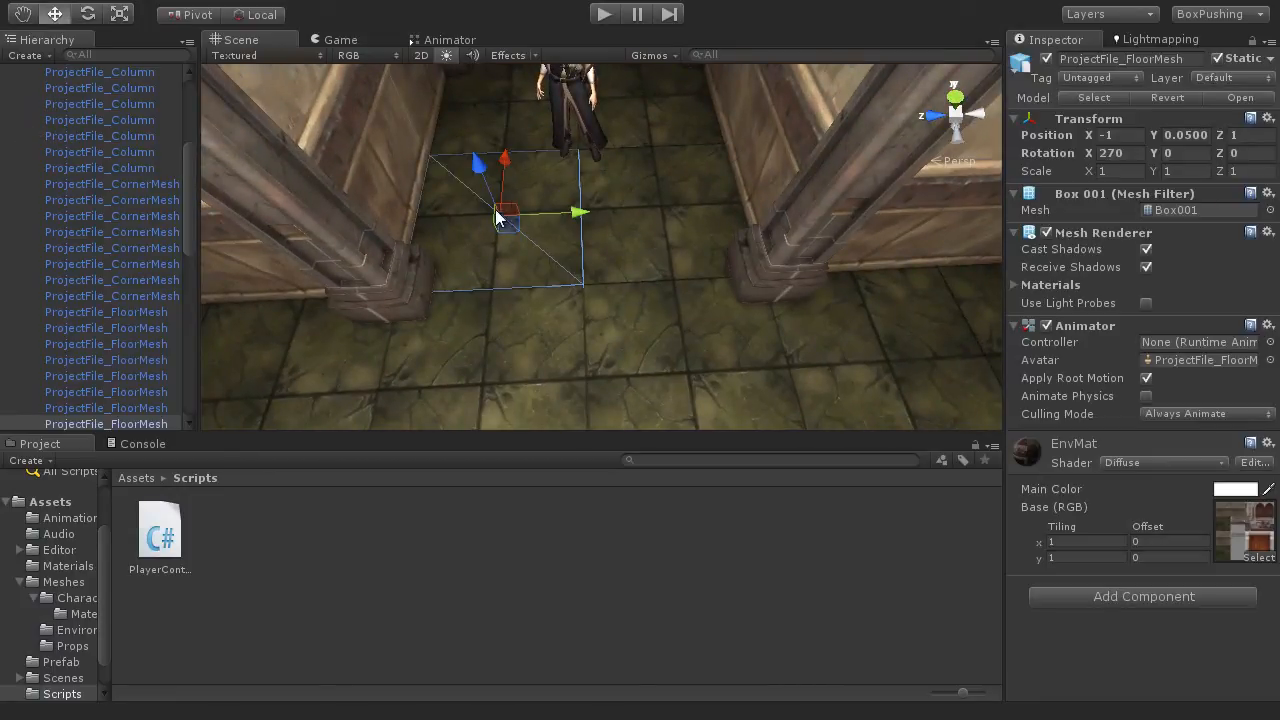
{"action": "left_click", "coordinate": [652, 217]}
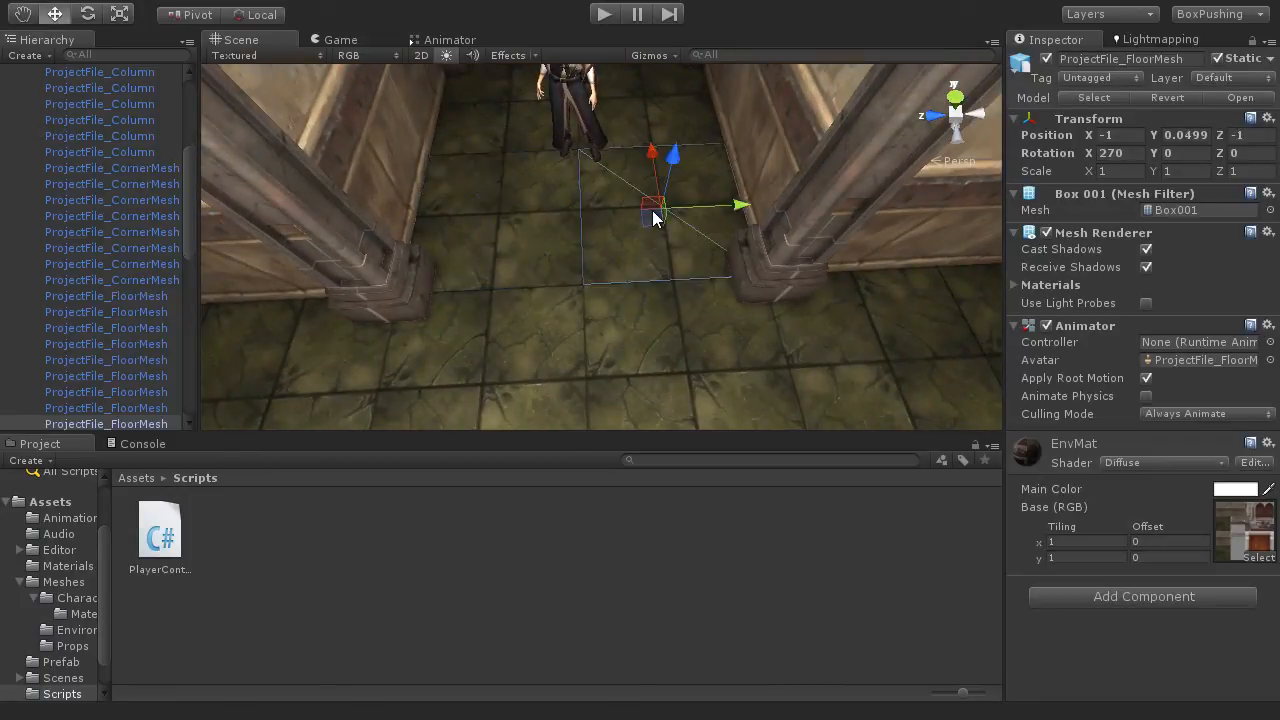
{"action": "left_click_drag", "start_coordinate": [631, 226], "coordinate": [644, 264], "text": "alt"}
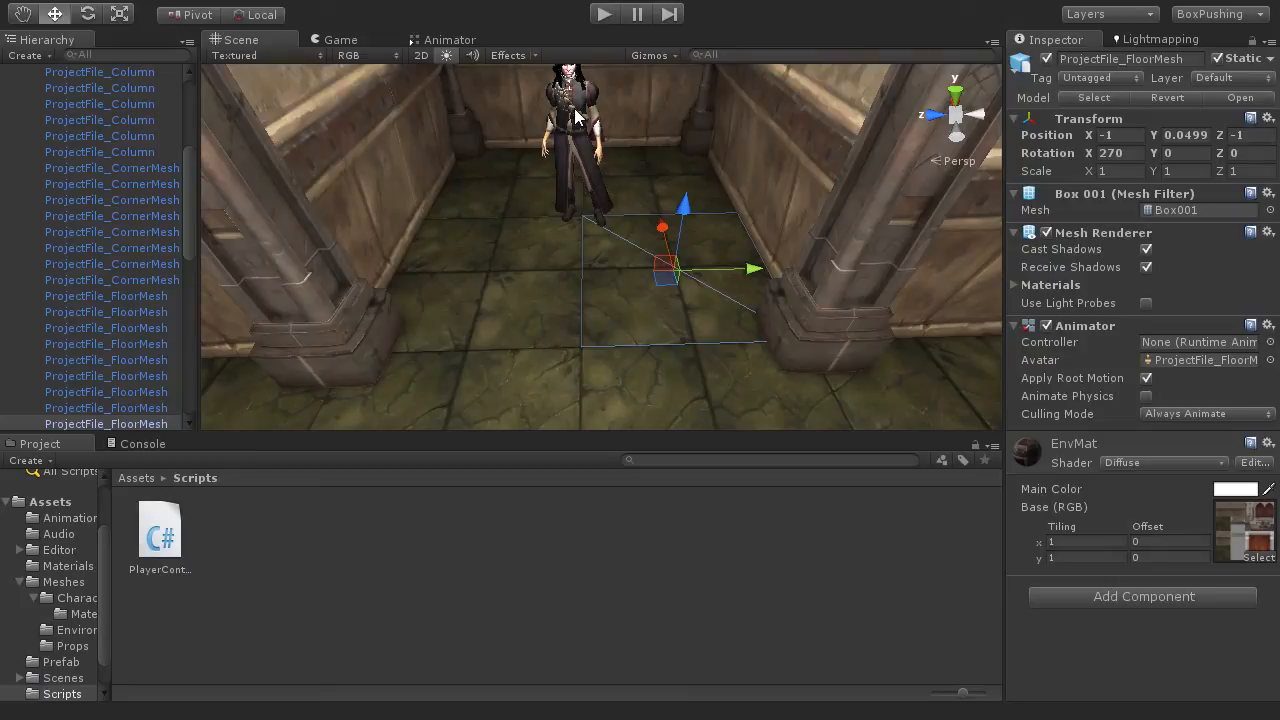
{"action": "left_click", "coordinate": [587, 268]}
{"action": "left_click_drag", "start_coordinate": [547, 381], "coordinate": [609, 366], "text": "alt"}
{"action": "left_click_drag", "start_coordinate": [676, 283], "coordinate": [637, 212], "text": "alt"}
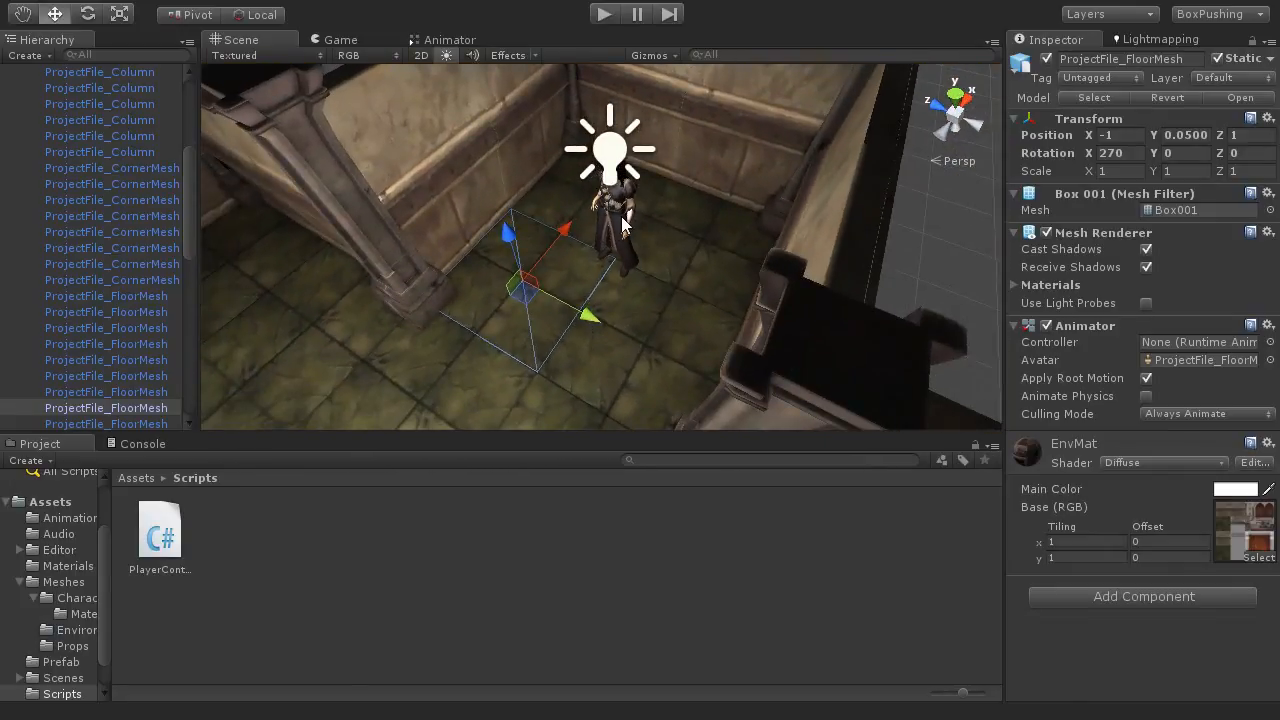
Step: In a top view, select the character and move it off the tile corner towards the middle of the adjacent floor tile
{"action": "left_click", "coordinate": [957, 112]}
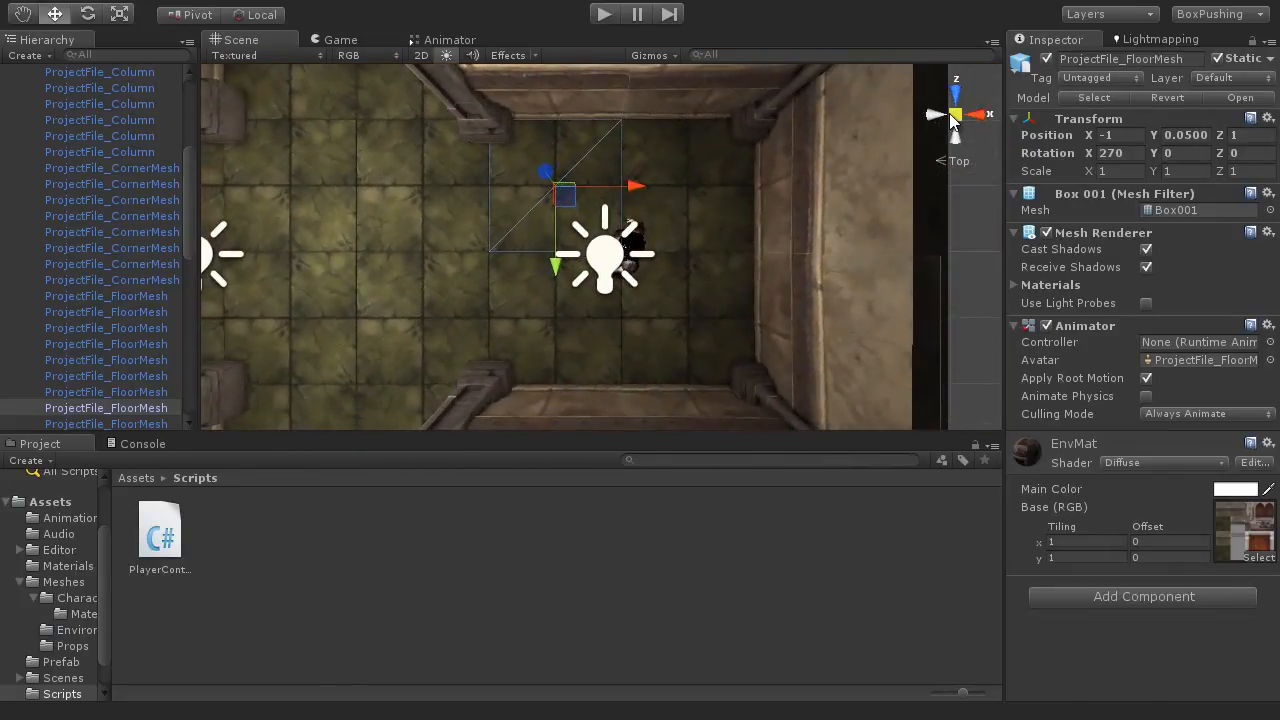
{"action": "scroll", "coordinate": [680, 242], "scroll_direction": "up", "scroll_amount": 2}
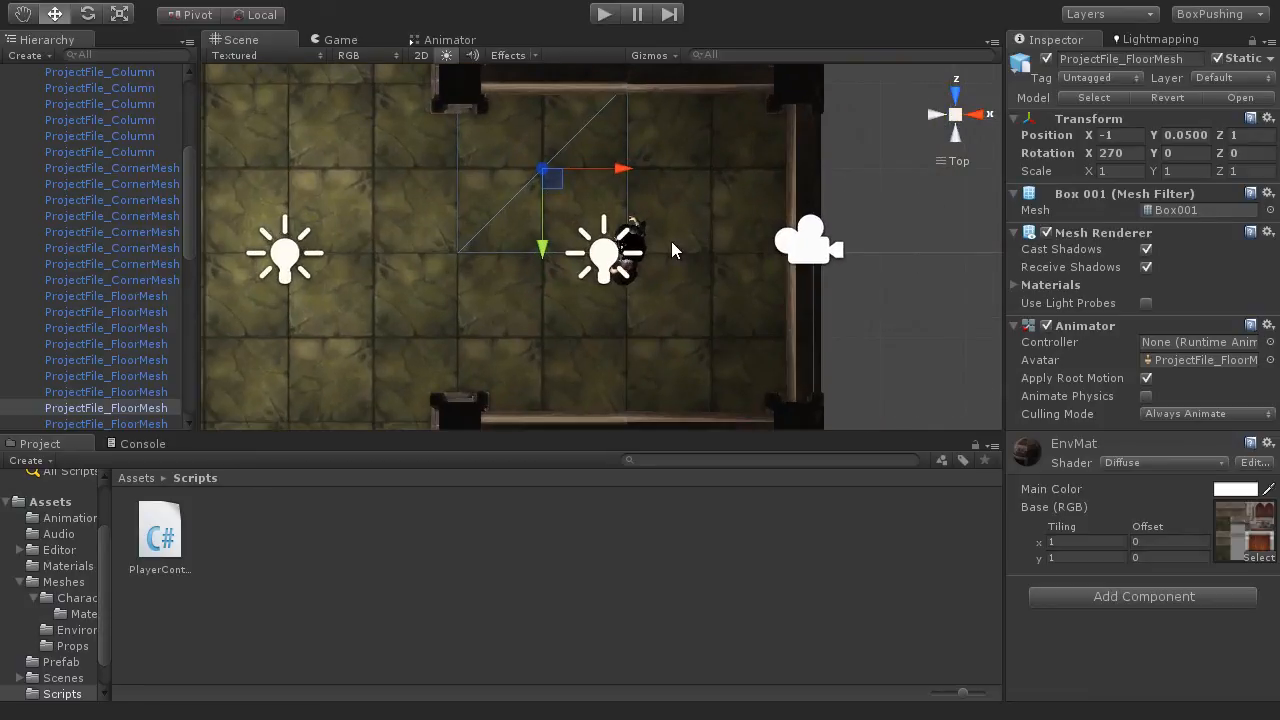
{"action": "key", "text": "shift+space"}
{"action": "middle_click_drag", "start_coordinate": [737, 342], "coordinate": [577, 249]}
{"action": "key", "text": "shift+space"}
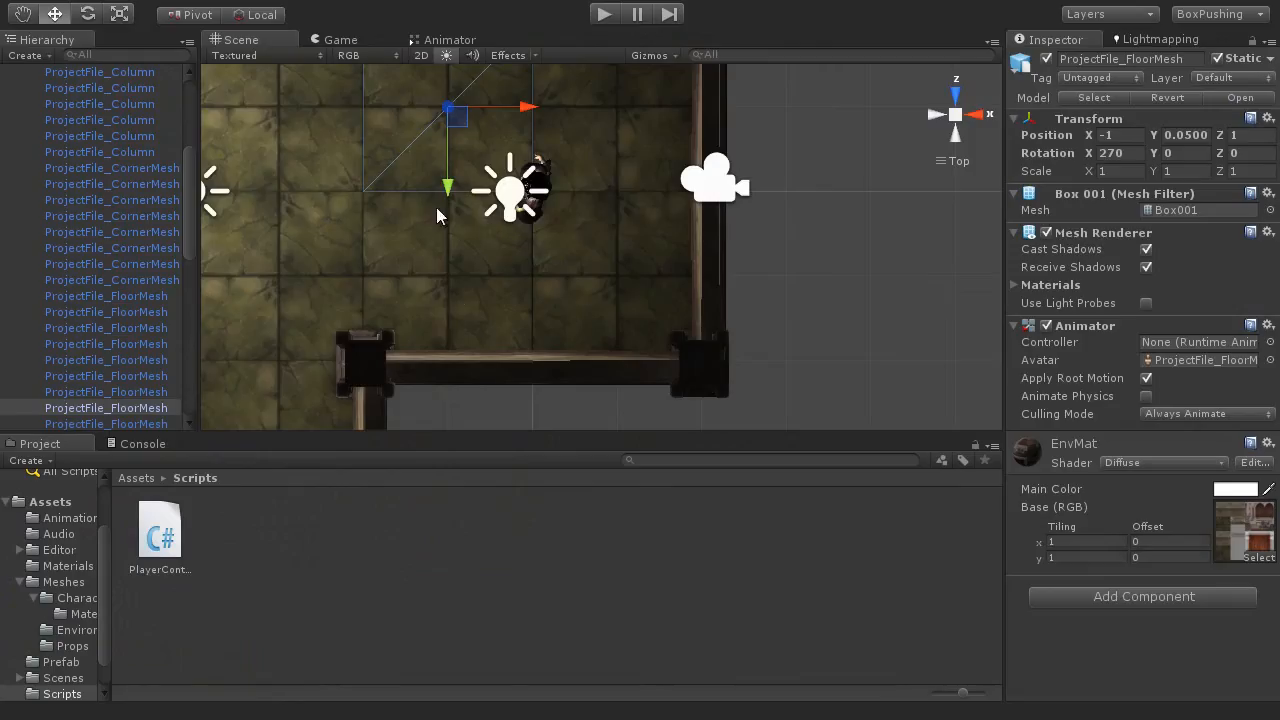
{"action": "scroll", "coordinate": [188, 199], "scroll_direction": "up", "scroll_amount": 4}
{"action": "left_click", "coordinate": [40, 74]}
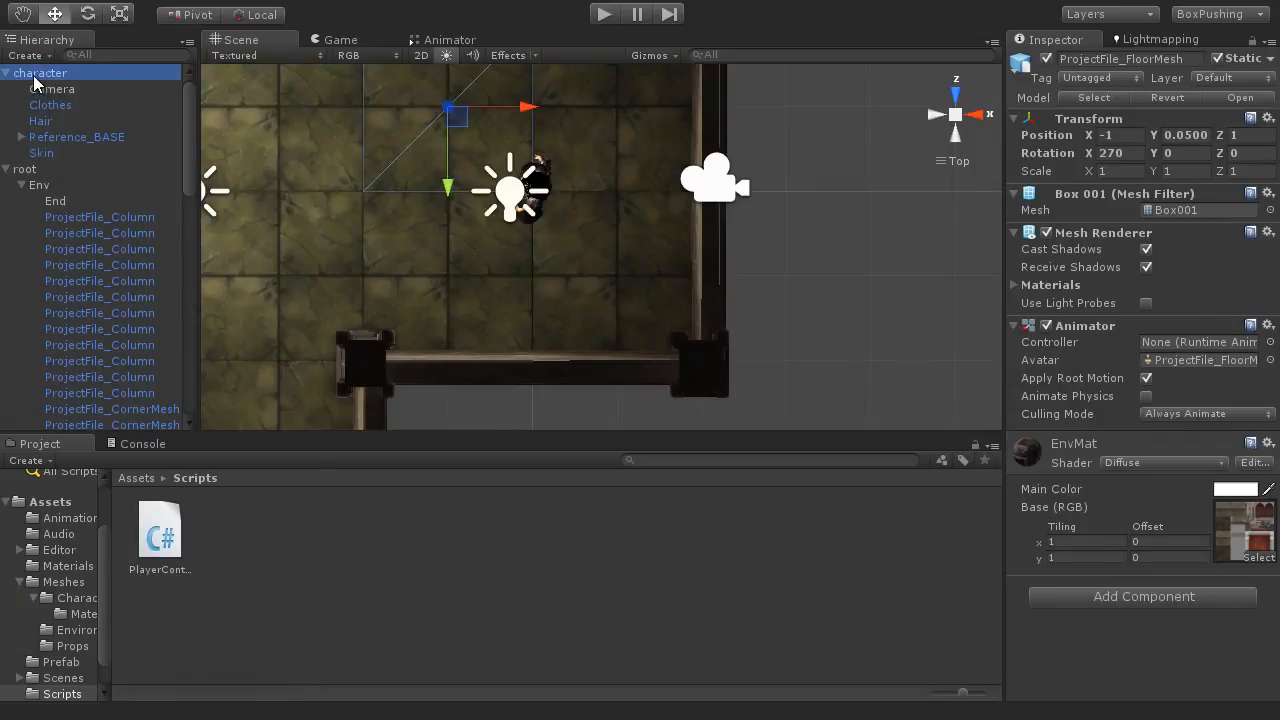
{"action": "key", "text": "shift+space"}
{"action": "middle_click_drag", "start_coordinate": [654, 286], "coordinate": [706, 361]}
{"action": "left_click_drag", "start_coordinate": [565, 345], "coordinate": [443, 212]}
Step: Fine-tune the character's position to the centre of the floor tile, at about X -0.99 and Z 1.00
{"action": "scroll", "coordinate": [507, 272], "scroll_direction": "up", "scroll_amount": 2}
{"action": "middle_click_drag", "start_coordinate": [515, 180], "coordinate": [903, 398]}
{"action": "scroll", "coordinate": [687, 342], "scroll_direction": "up", "scroll_amount": 10}
{"action": "left_click_drag", "start_coordinate": [698, 354], "coordinate": [647, 318]}
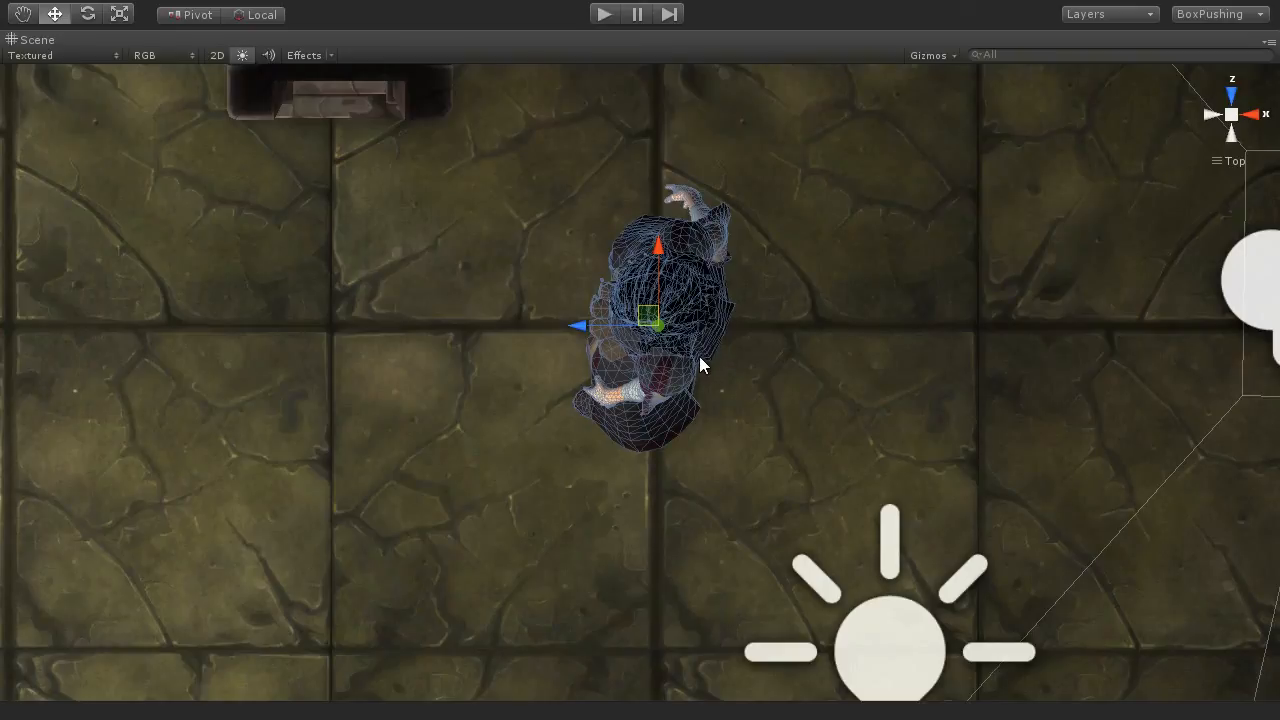
{"action": "key", "text": "shift+space"}
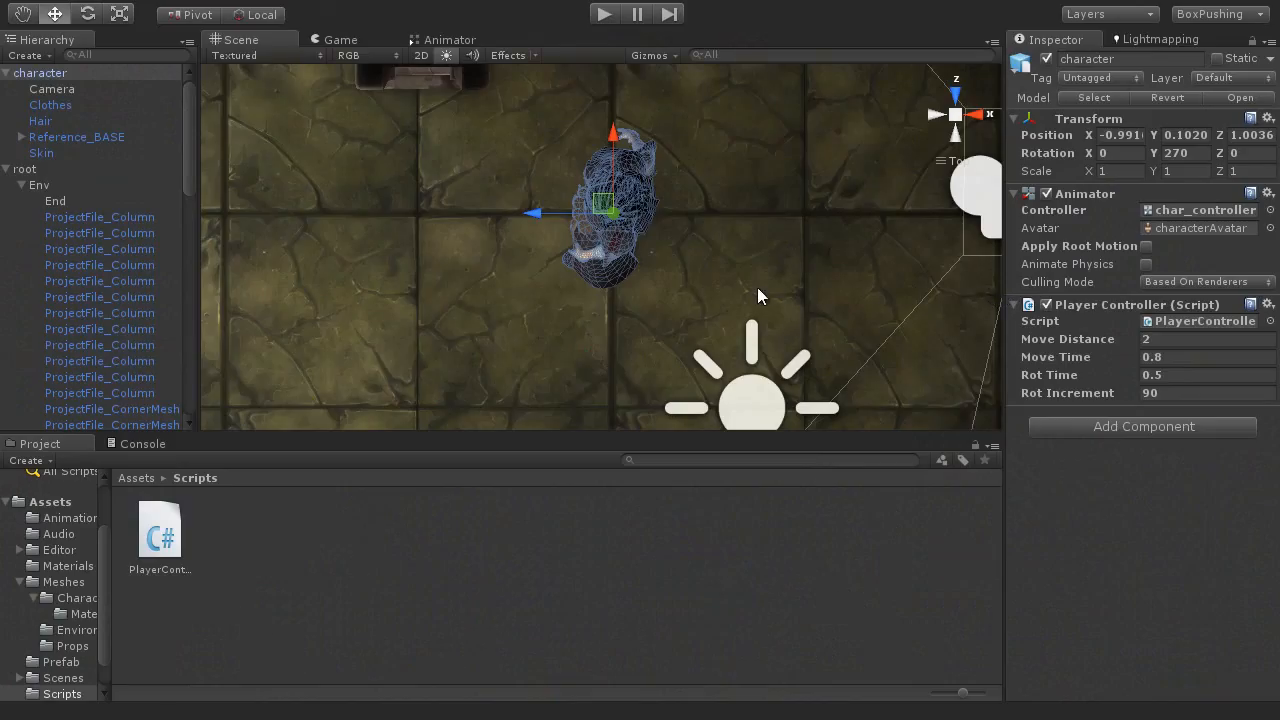
Step: Return the Scene view to perspective and inspect the repositioned character within the corridor
{"action": "left_click_drag", "start_coordinate": [648, 316], "coordinate": [866, 195], "text": "alt"}
{"action": "left_click", "coordinate": [953, 118]}
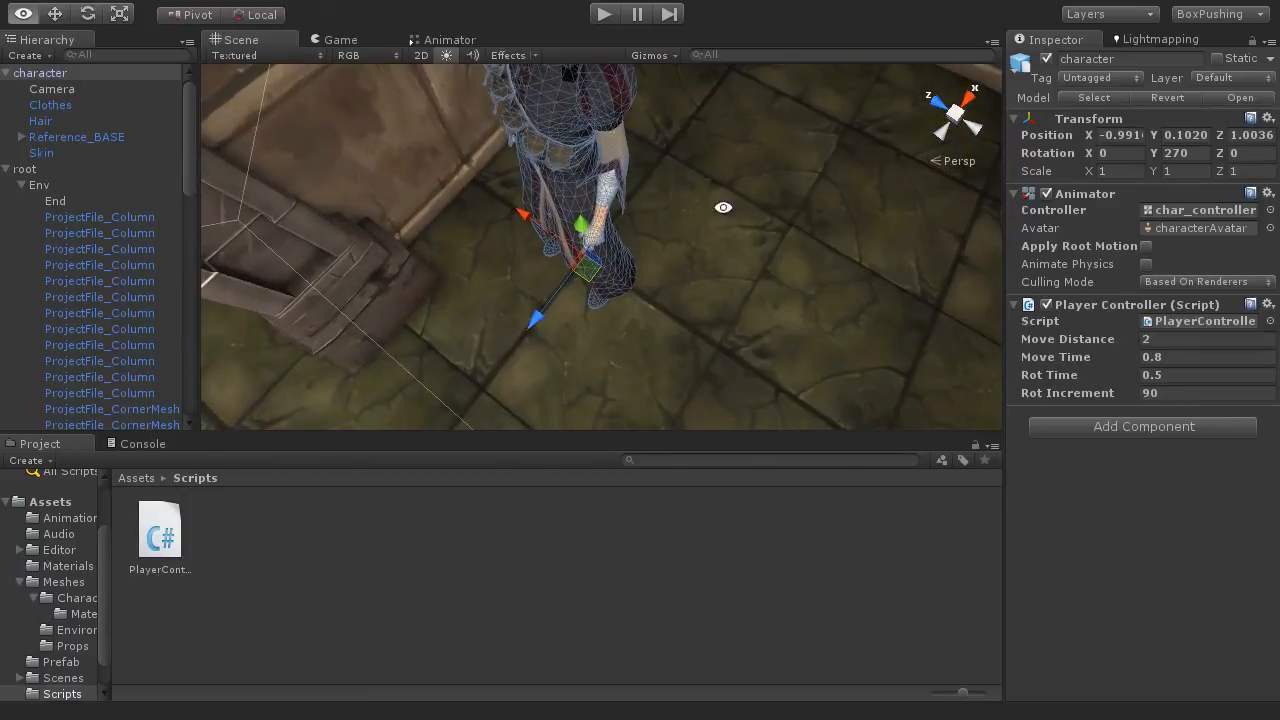
{"action": "left_click_drag", "start_coordinate": [723, 206], "coordinate": [712, 236], "text": "alt"}
{"action": "scroll", "coordinate": [622, 226], "scroll_direction": "down", "scroll_amount": 5}
{"action": "left_click_drag", "start_coordinate": [622, 226], "coordinate": [575, 230], "text": "alt"}
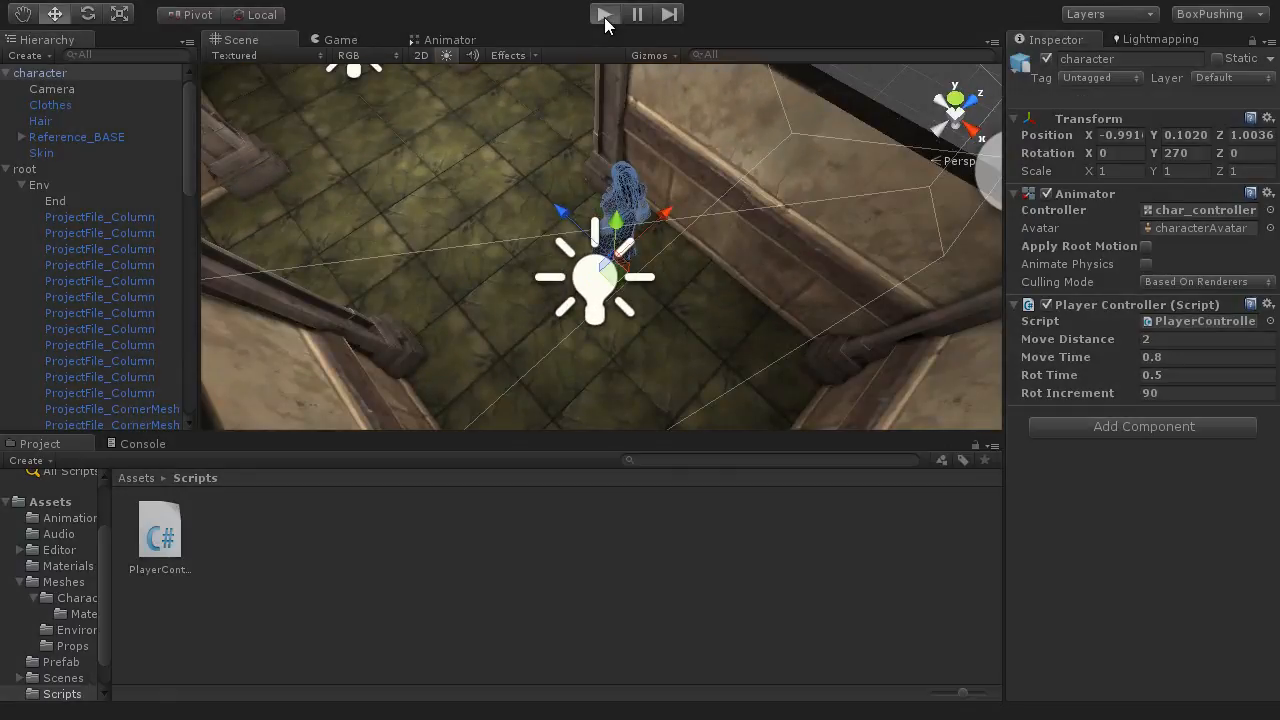
Step: Play-test the game by walking the character forward, turning right to the corridor's dead end, then turning around and walking back out
{"action": "left_click", "coordinate": [605, 14]}
{"action": "key", "text": "Up"}
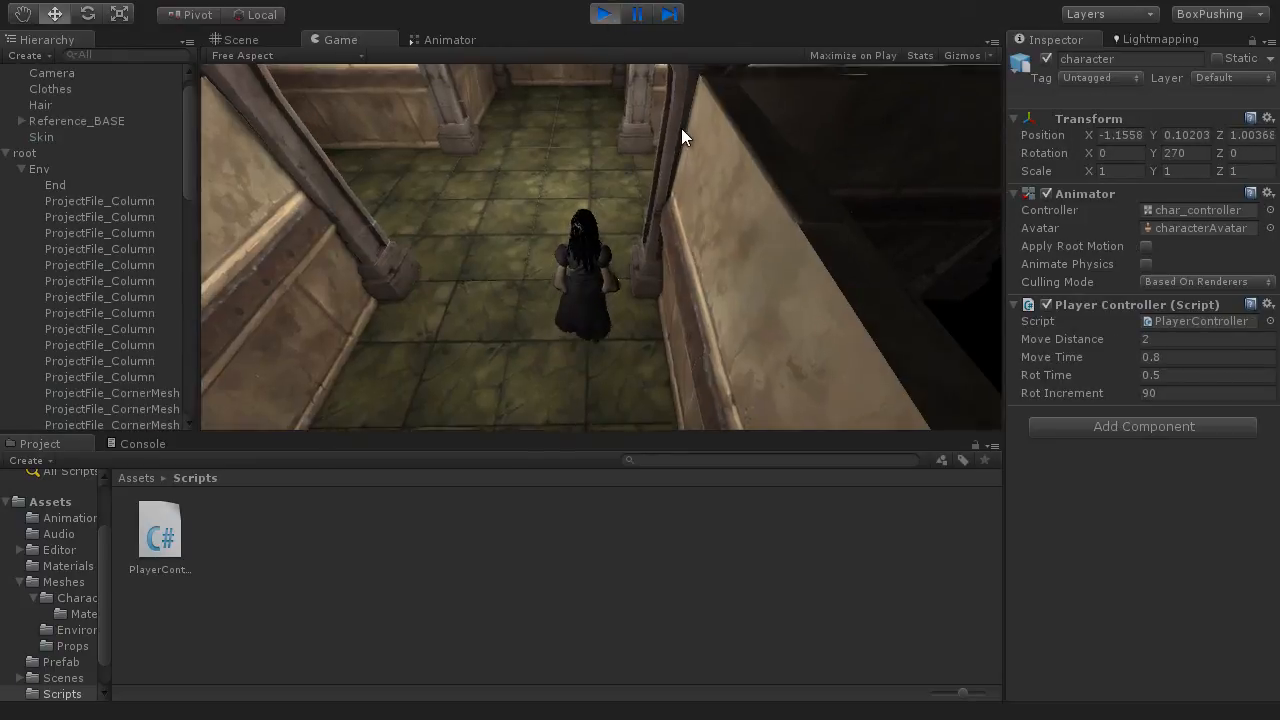
{"action": "key", "text": "Right"}
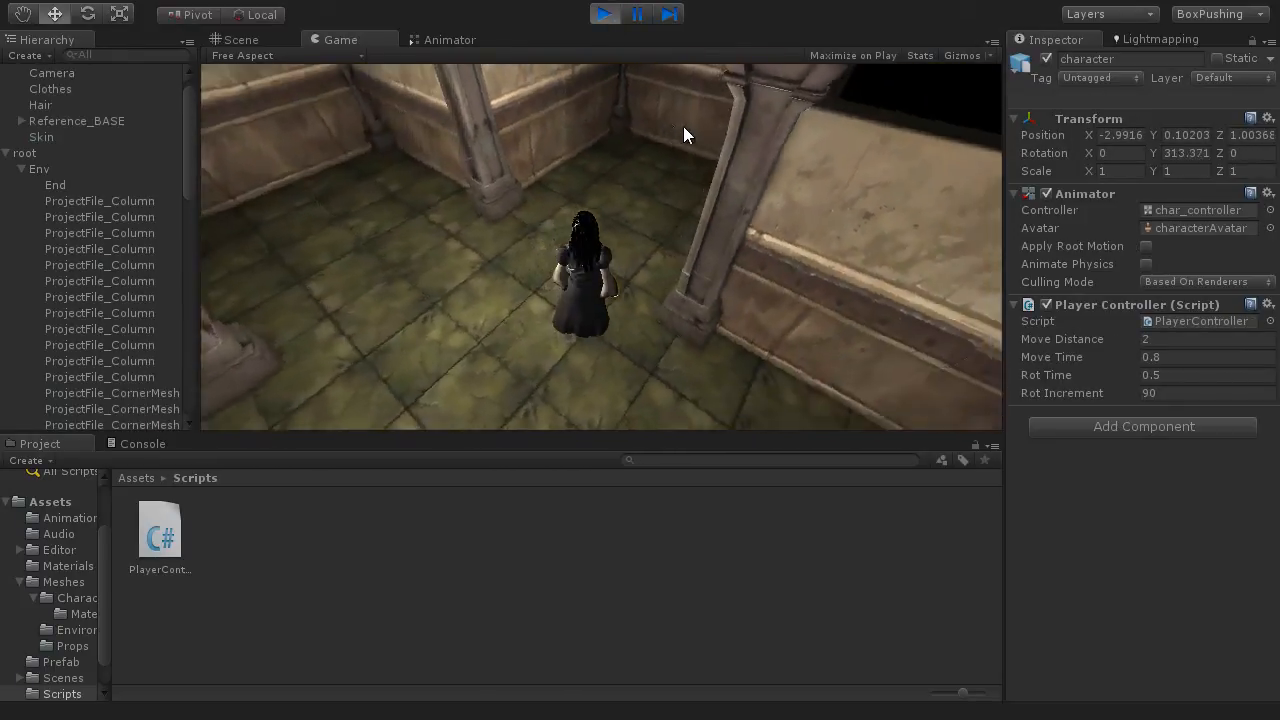
{"action": "key", "text": "Up"}
{"action": "key", "text": "Up"}
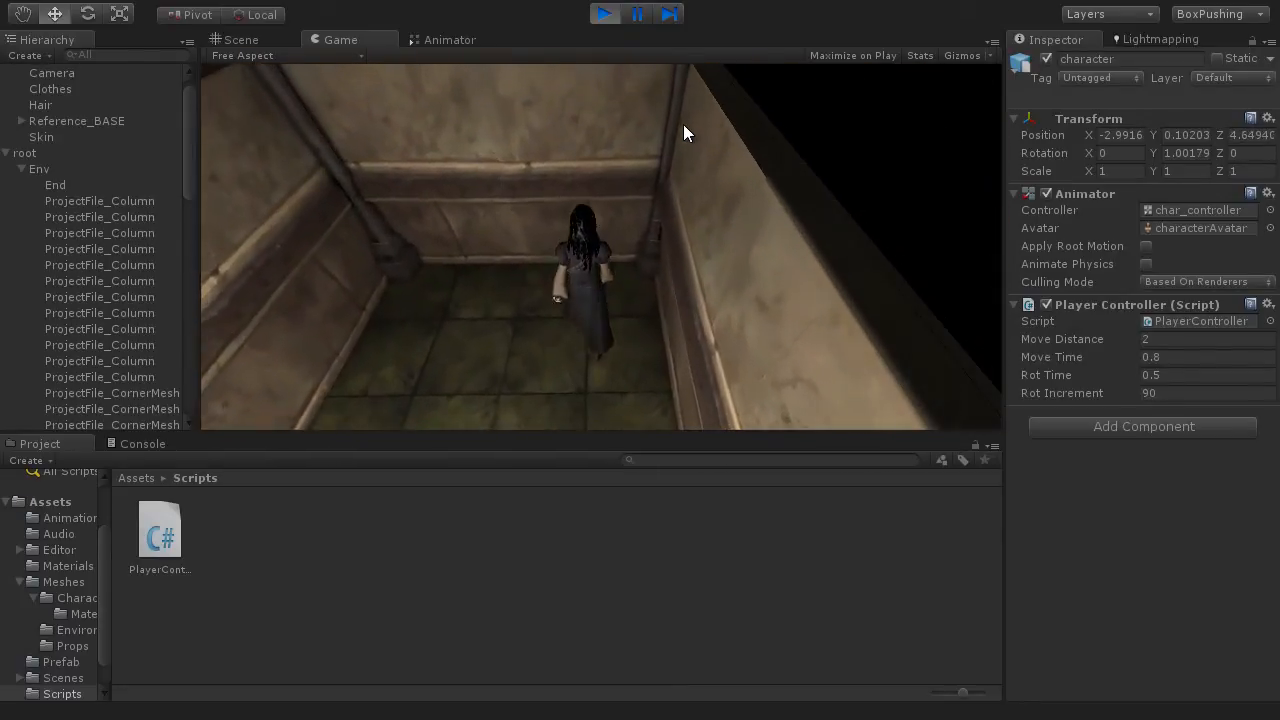
{"action": "key", "text": "Left"}
{"action": "key", "text": "Left"}
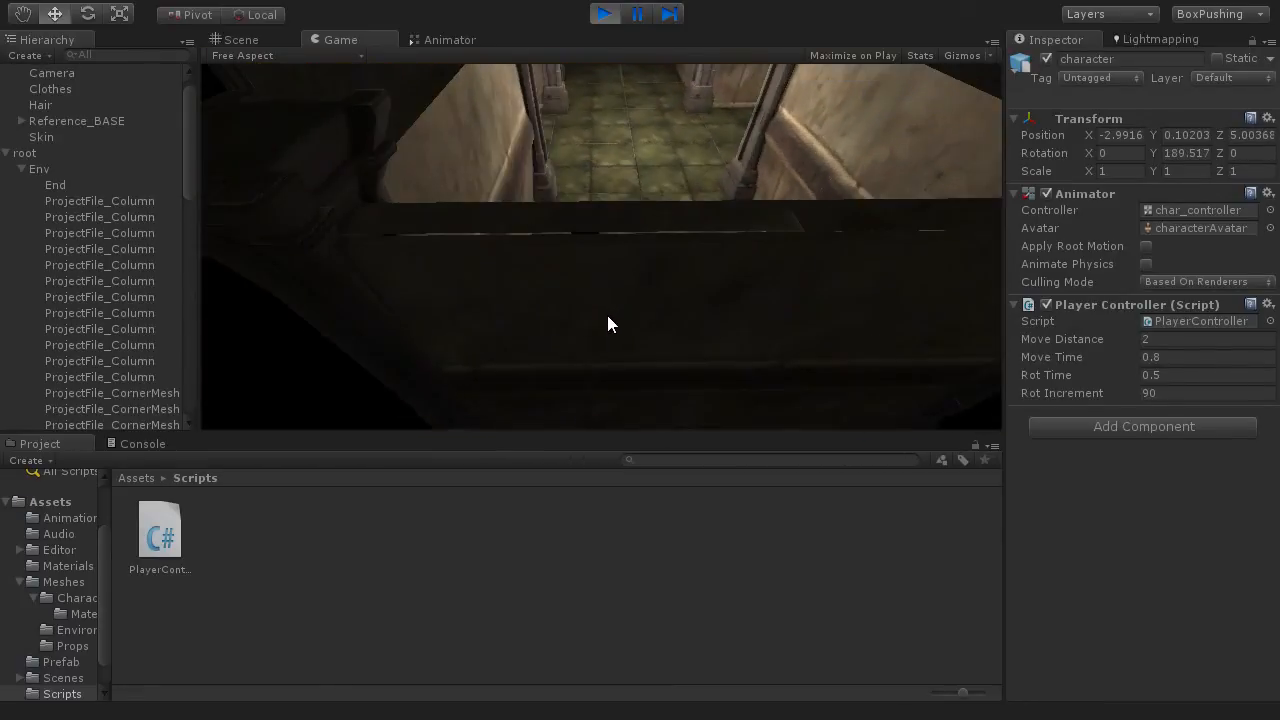
{"action": "key", "text": "Up"}
{"action": "key", "text": "Up"}
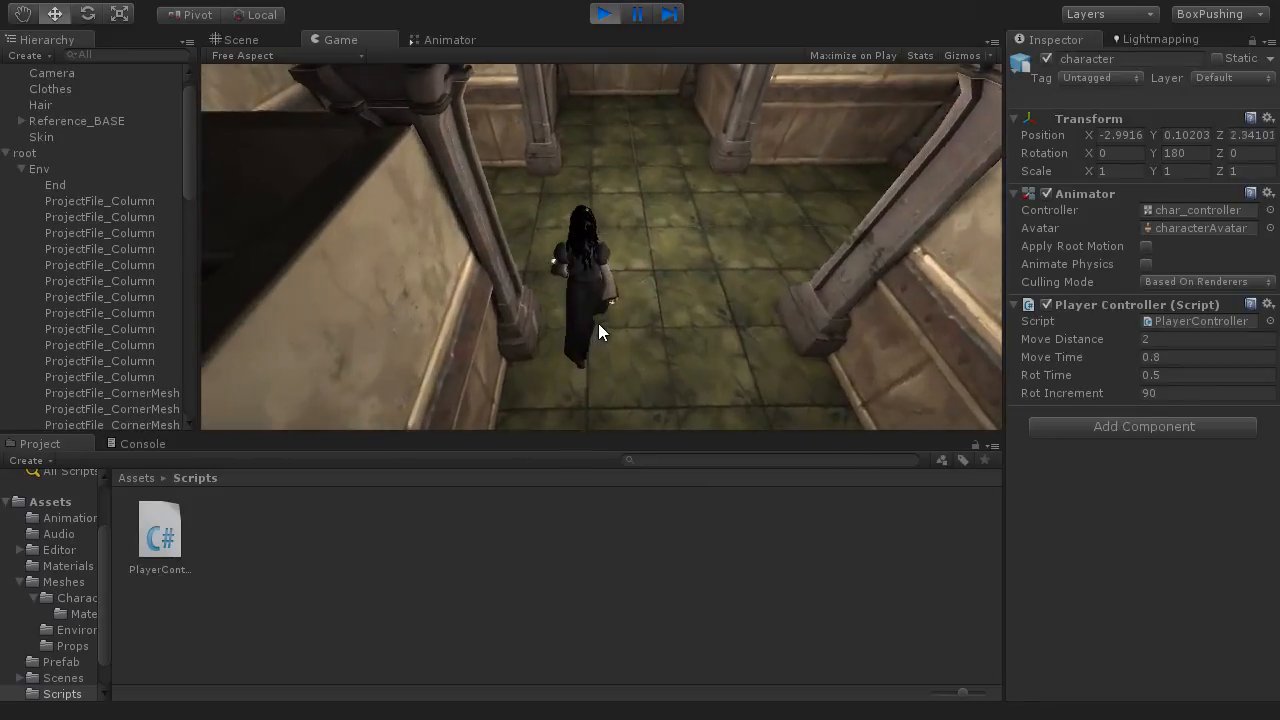
Step: Test alternating right and left turns with single forward moves across the open room to check the character's tile alignment
{"action": "key", "text": "Up"}
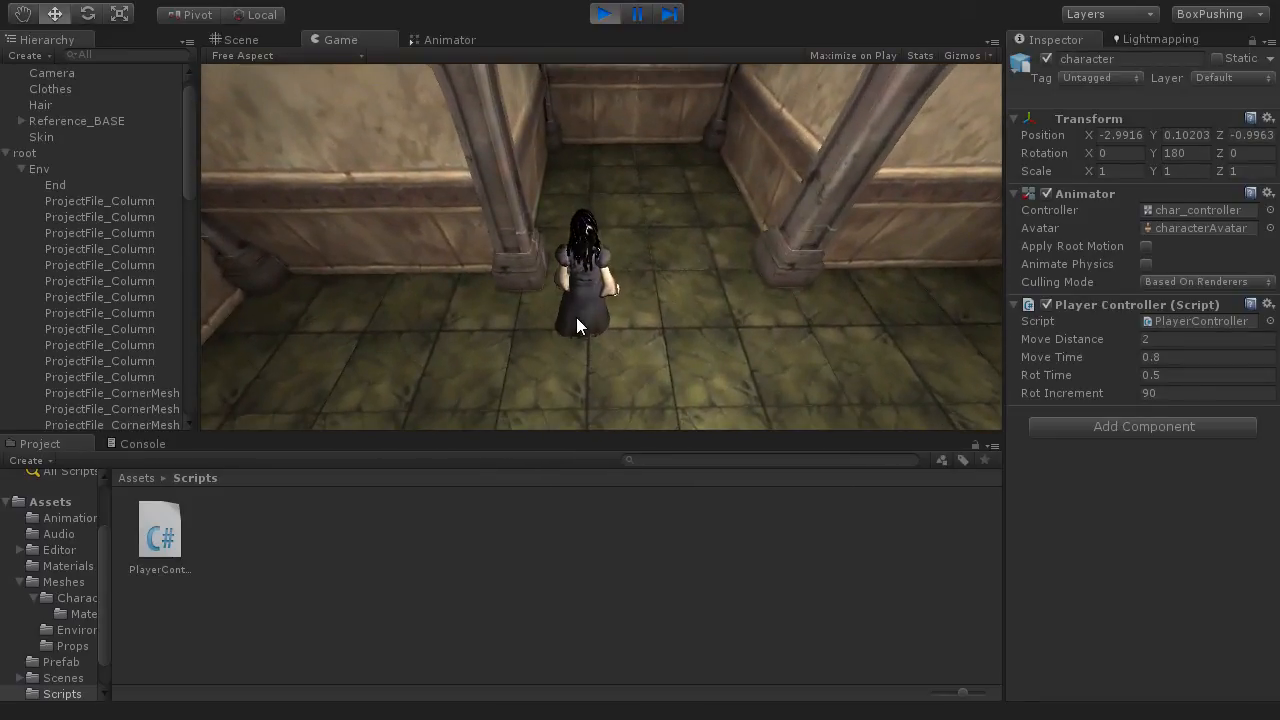
{"action": "key", "text": "Right"}
{"action": "key", "text": "Up"}
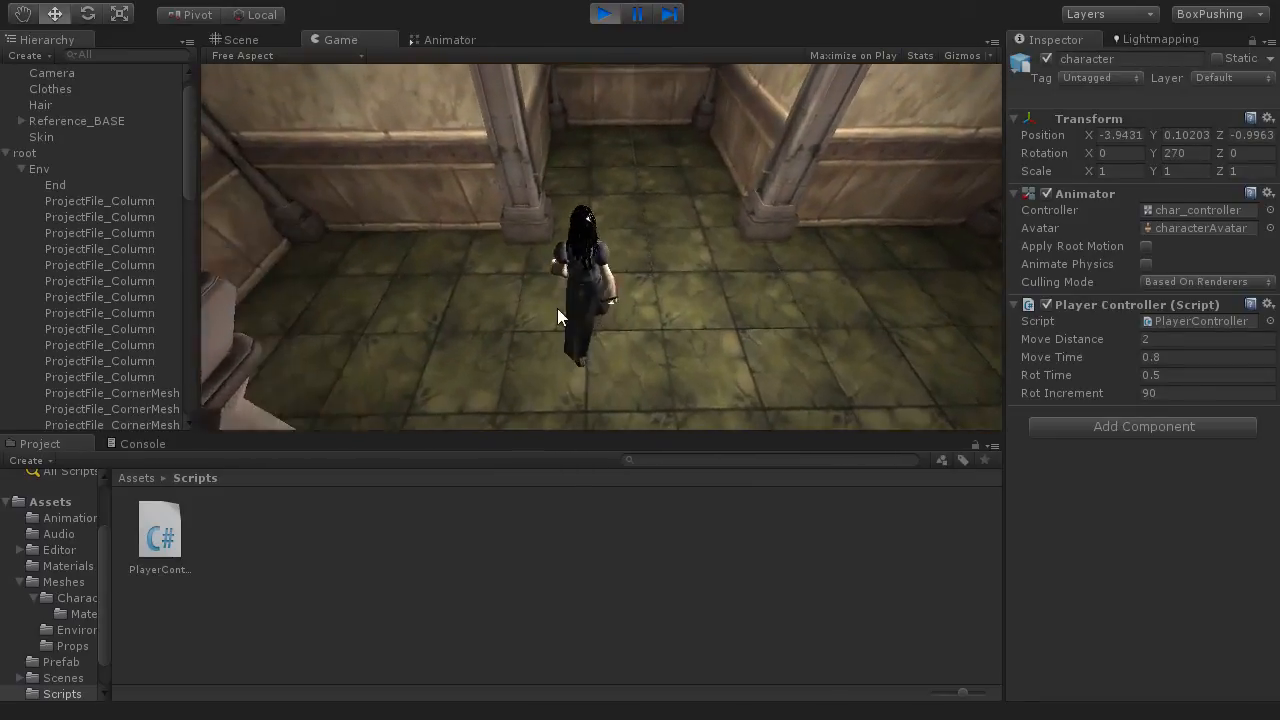
{"action": "key", "text": "Right"}
{"action": "key", "text": "Up"}
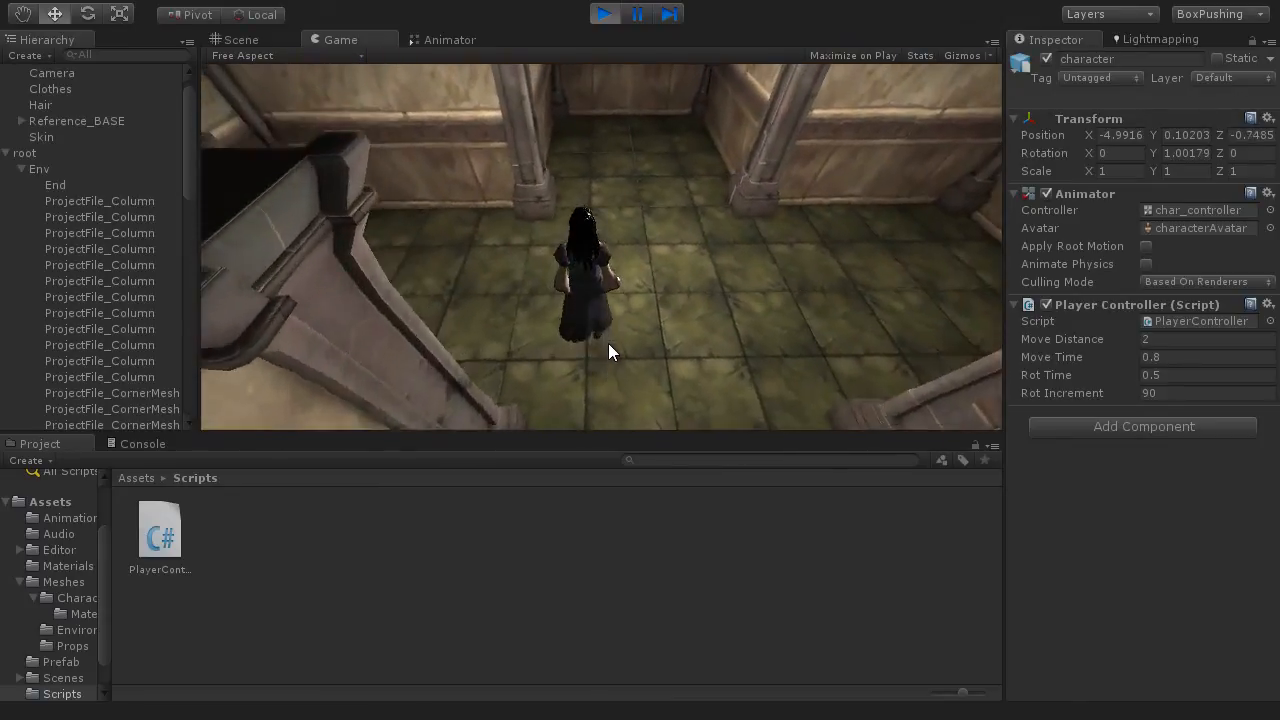
{"action": "key", "text": "Left"}
{"action": "key", "text": "Up"}
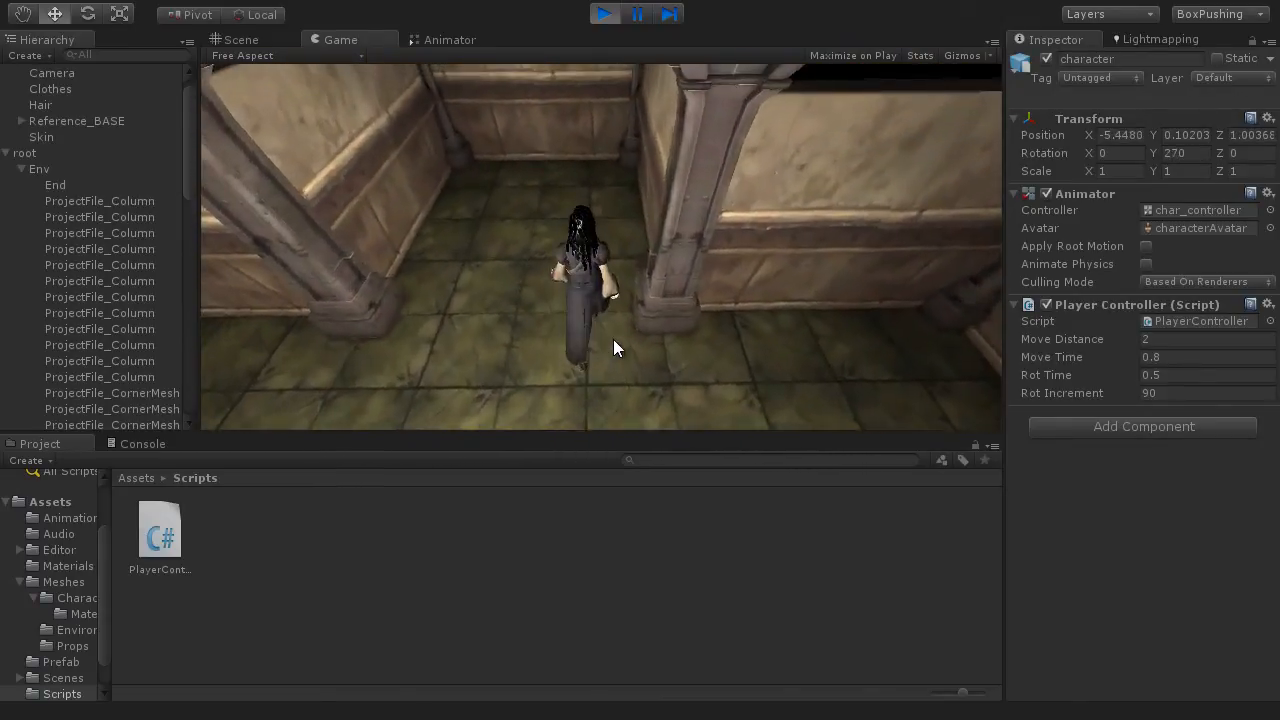
{"action": "key", "text": "Left"}
{"action": "key", "text": "Left"}
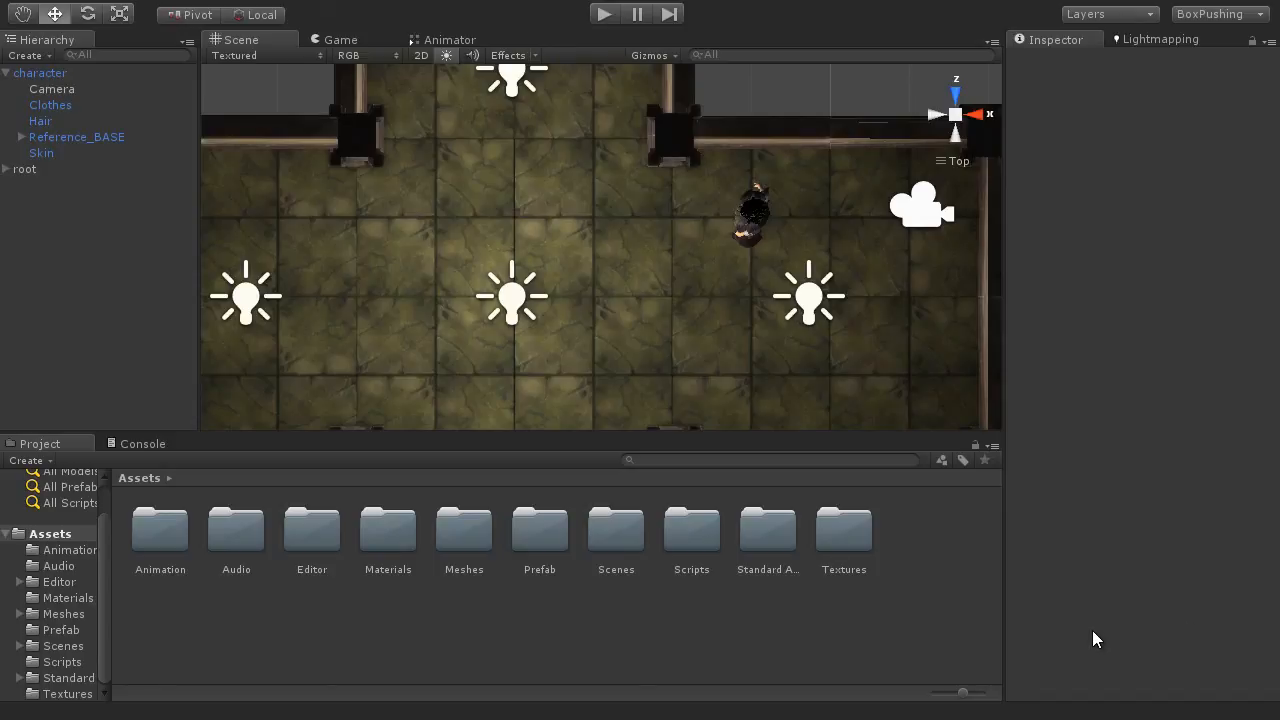
Step: Preview the box mesh in the Meshes/Props folder and place it on the room floor near the character
{"action": "double_click", "coordinate": [466, 540]}
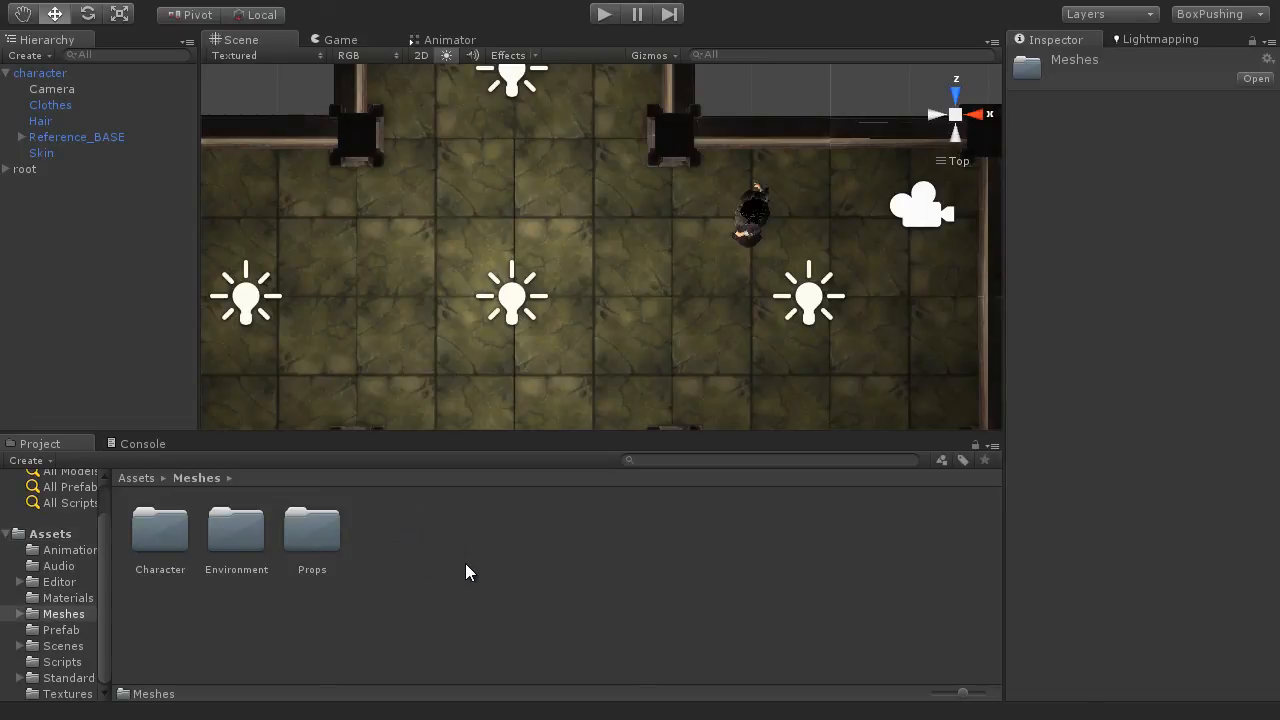
{"action": "double_click", "coordinate": [312, 538]}
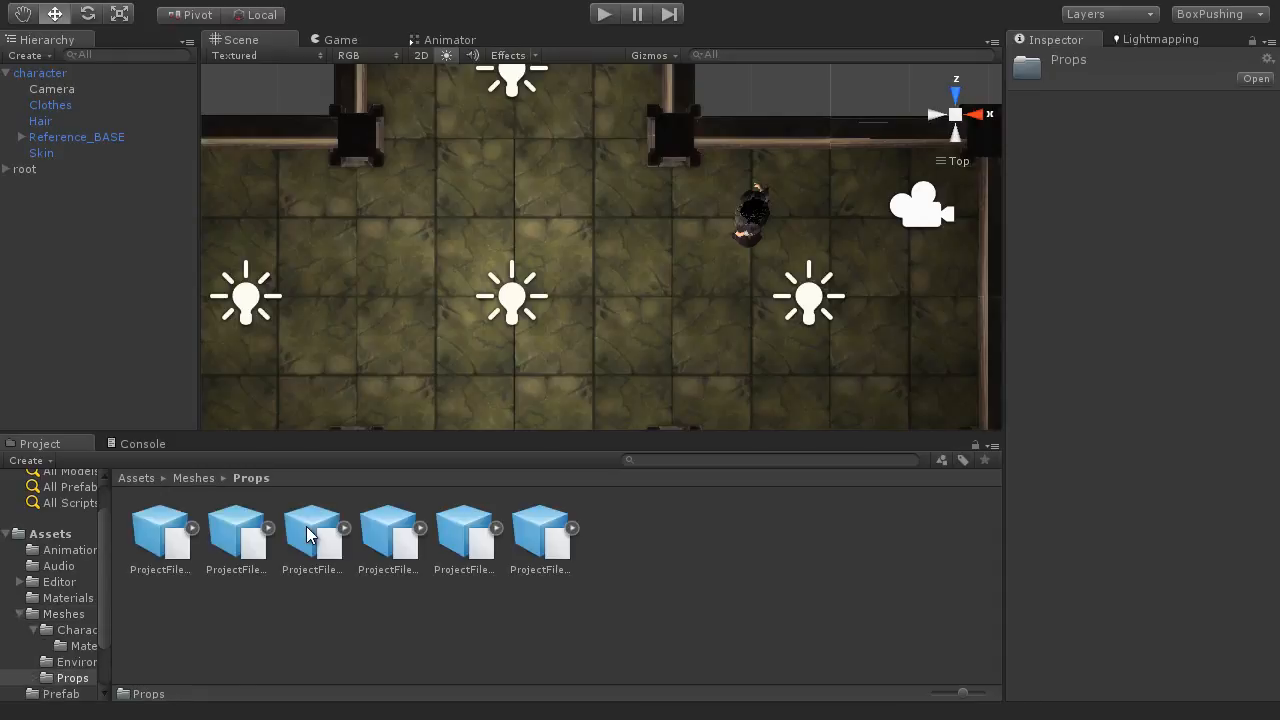
{"action": "left_click", "coordinate": [160, 535]}
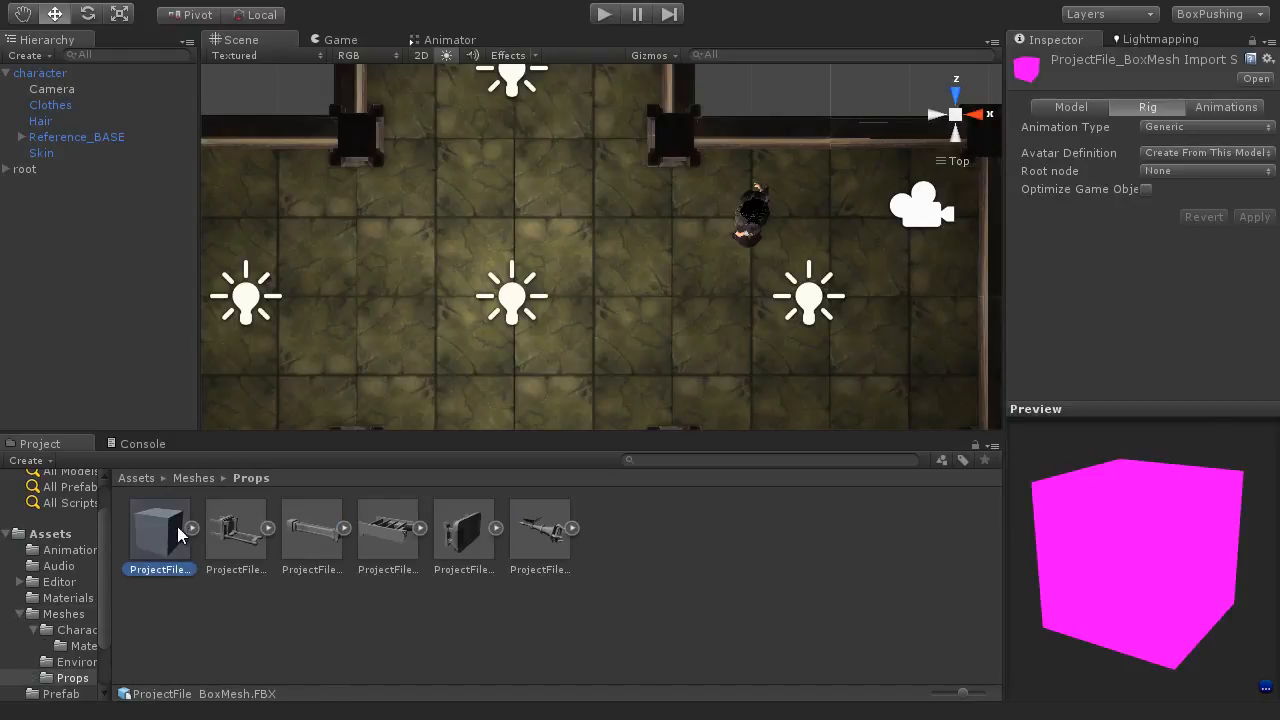
{"action": "left_click_drag", "start_coordinate": [1104, 578], "coordinate": [1144, 506]}
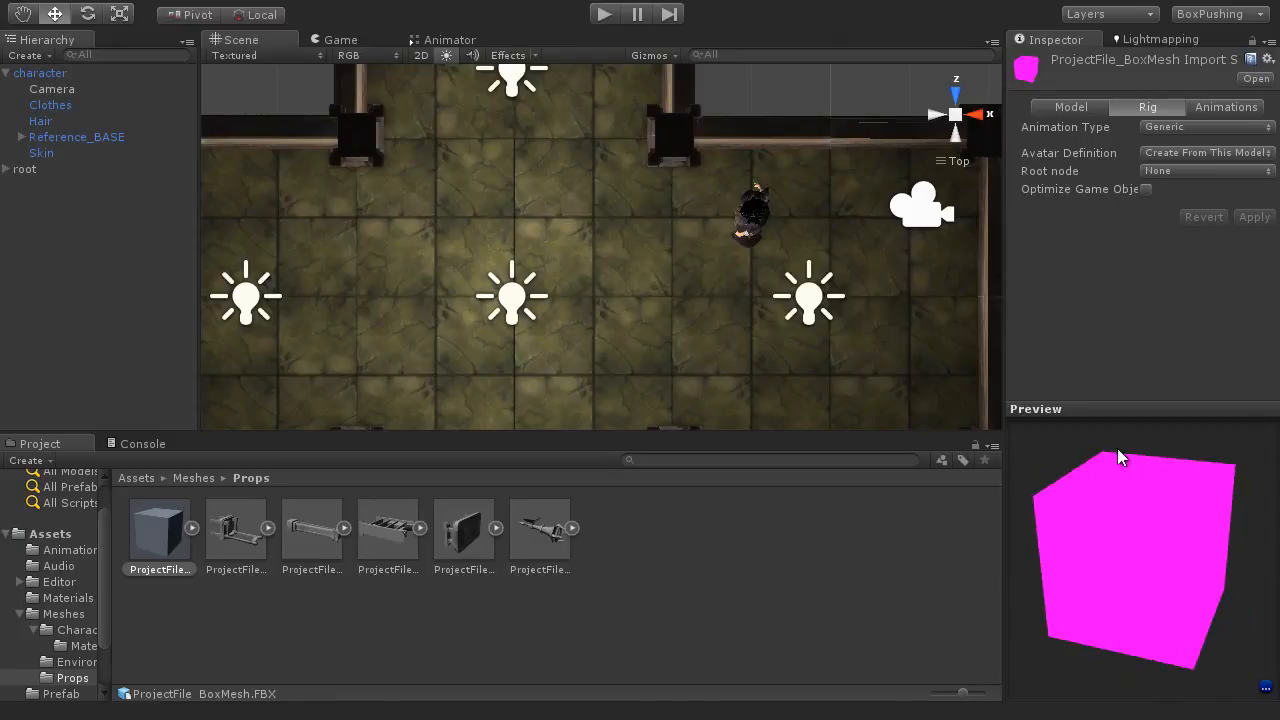
{"action": "left_click_drag", "start_coordinate": [1117, 450], "coordinate": [1055, 563]}
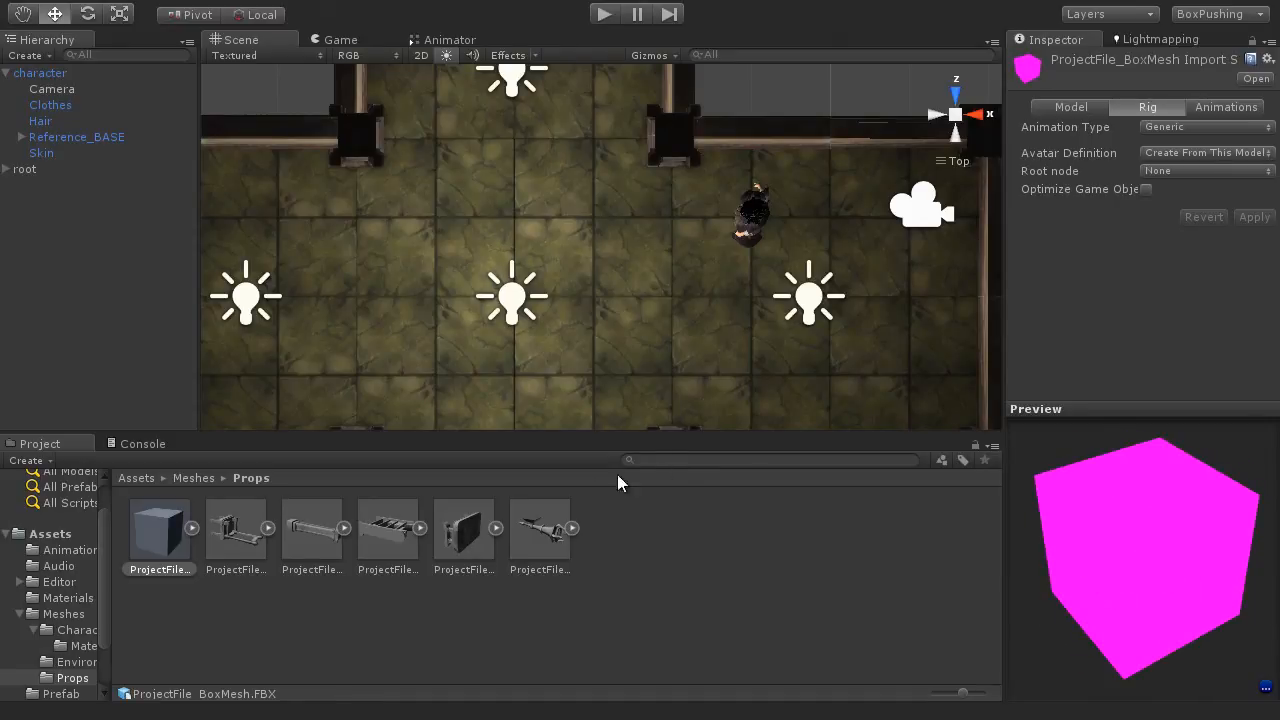
{"action": "left_click_drag", "start_coordinate": [157, 537], "coordinate": [597, 330]}
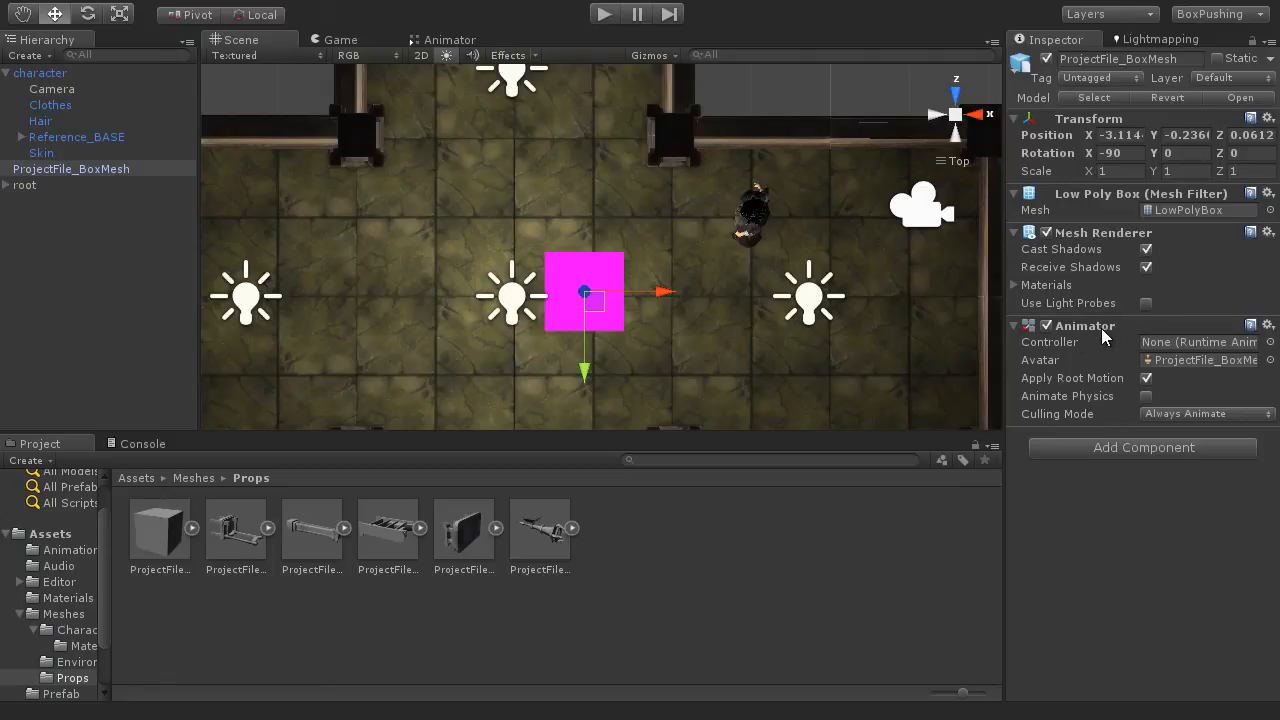
Step: Remove the Animator component from the box and apply the EnvMat material to it
{"action": "left_click", "coordinate": [1266, 327]}
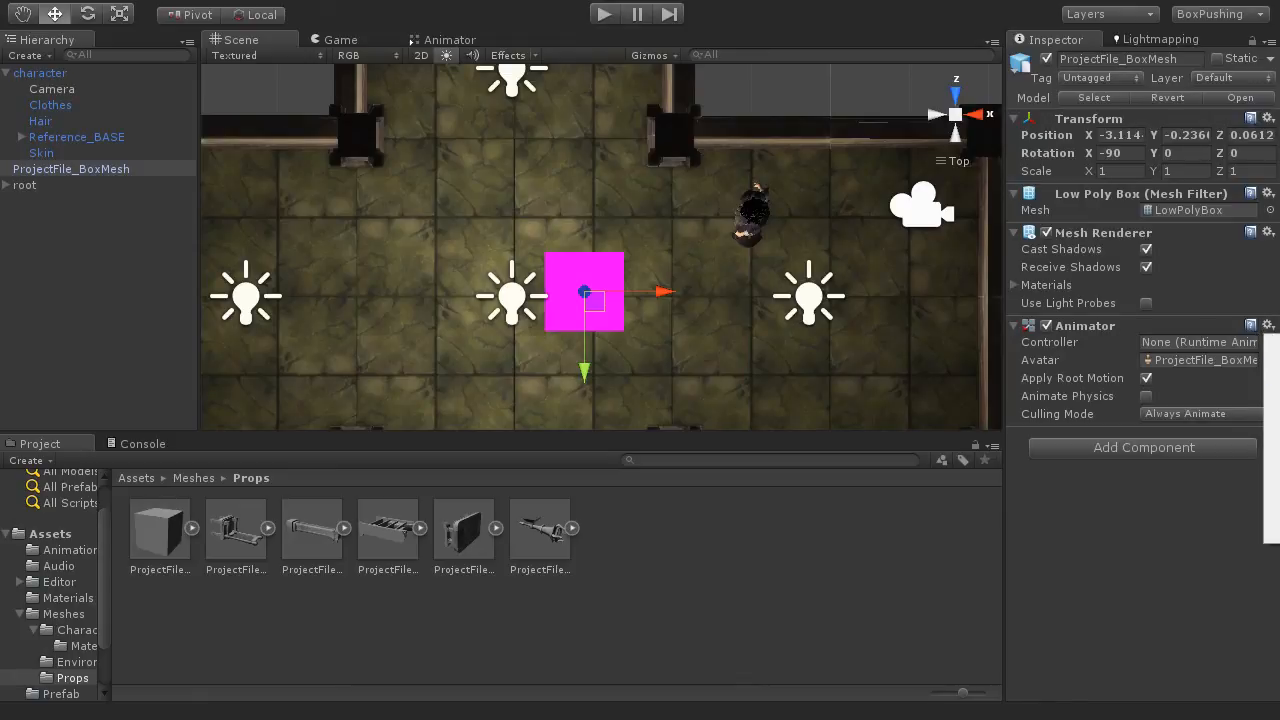
{"action": "left_click", "coordinate": [1274, 396]}
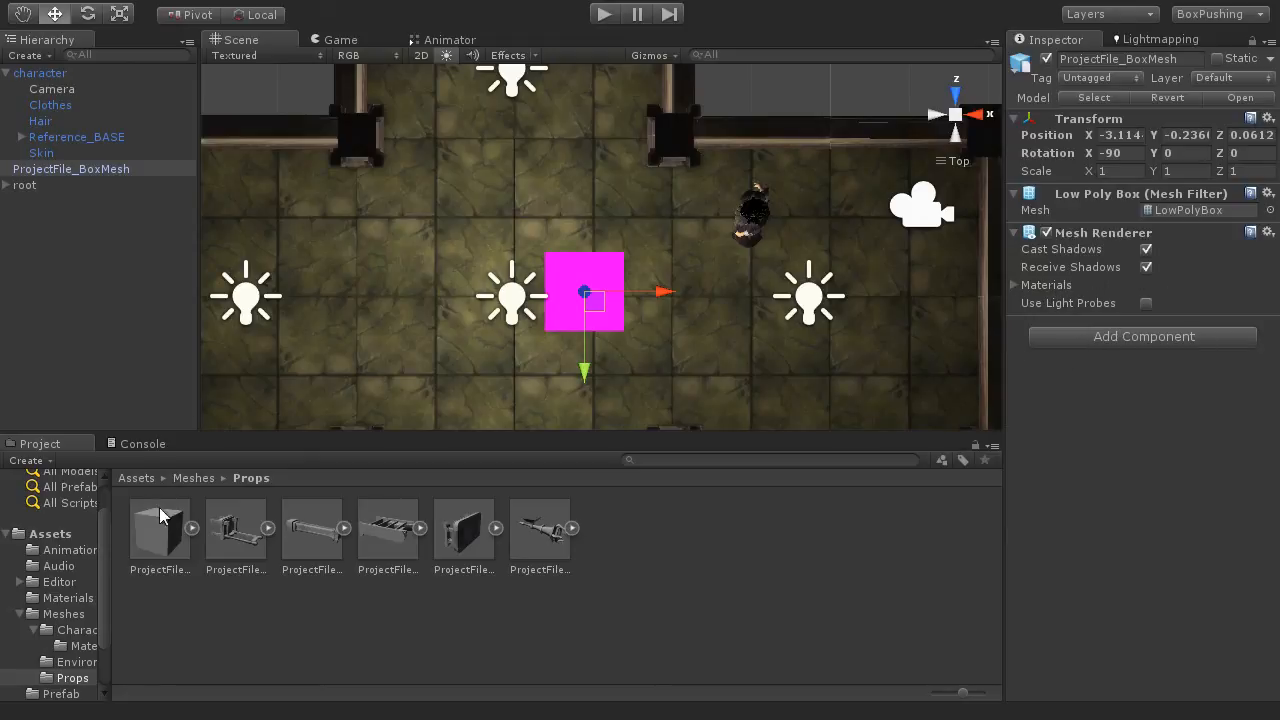
{"action": "left_click", "coordinate": [66, 599]}
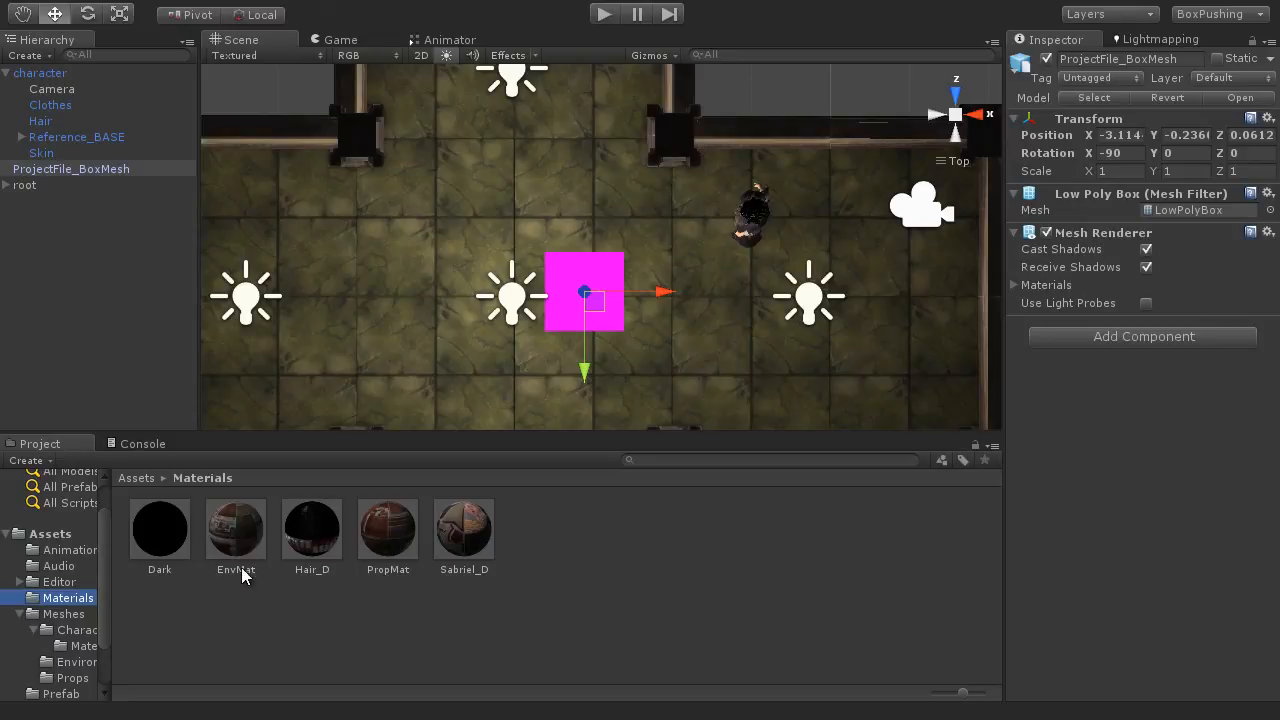
{"action": "left_click_drag", "start_coordinate": [238, 540], "coordinate": [568, 320]}
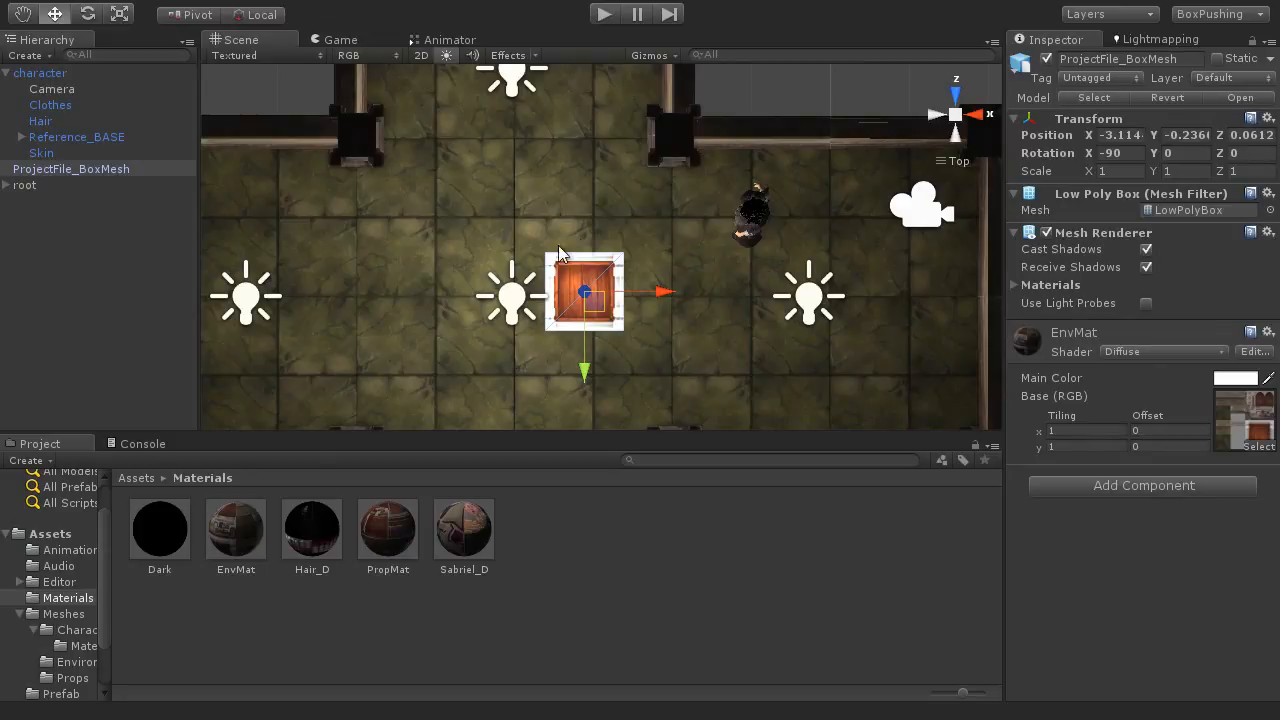
Step: Centre the box on the tile intersection in line with the character, at about X -2.99 and Z 1.00
{"action": "scroll", "coordinate": [620, 340], "scroll_direction": "up", "scroll_amount": 5}
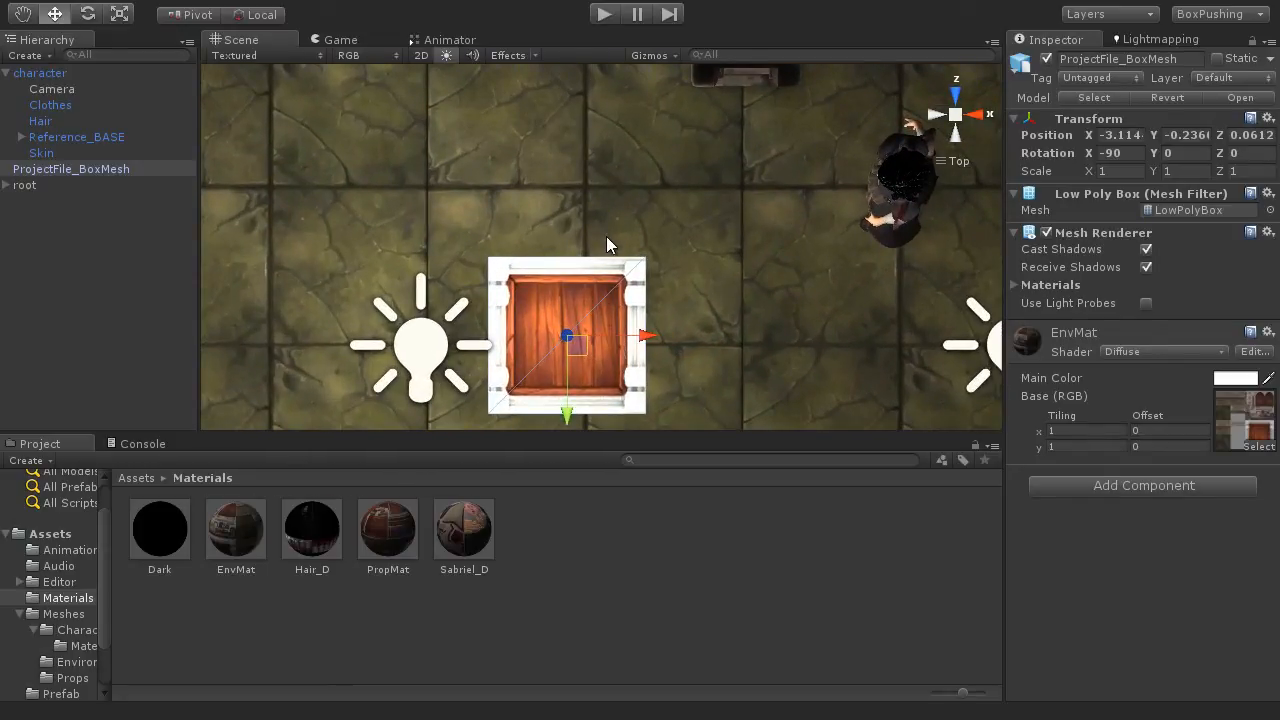
{"action": "key", "text": "shift+space"}
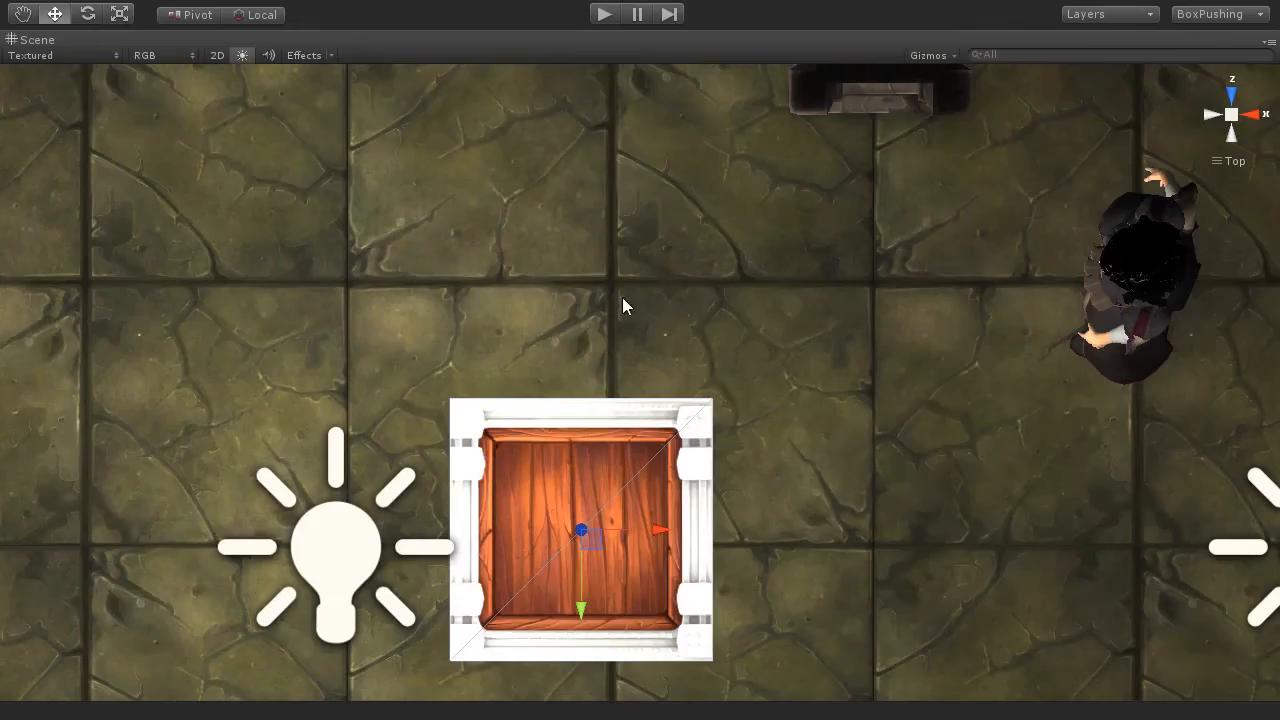
{"action": "middle_click_drag", "start_coordinate": [623, 300], "coordinate": [580, 334]}
{"action": "left_click_drag", "start_coordinate": [515, 581], "coordinate": [558, 366]}
{"action": "scroll", "coordinate": [554, 368], "scroll_direction": "up", "scroll_amount": 1}
{"action": "scroll", "coordinate": [554, 368], "scroll_direction": "up", "scroll_amount": 6}
{"action": "middle_click_drag", "start_coordinate": [554, 368], "coordinate": [638, 442]}
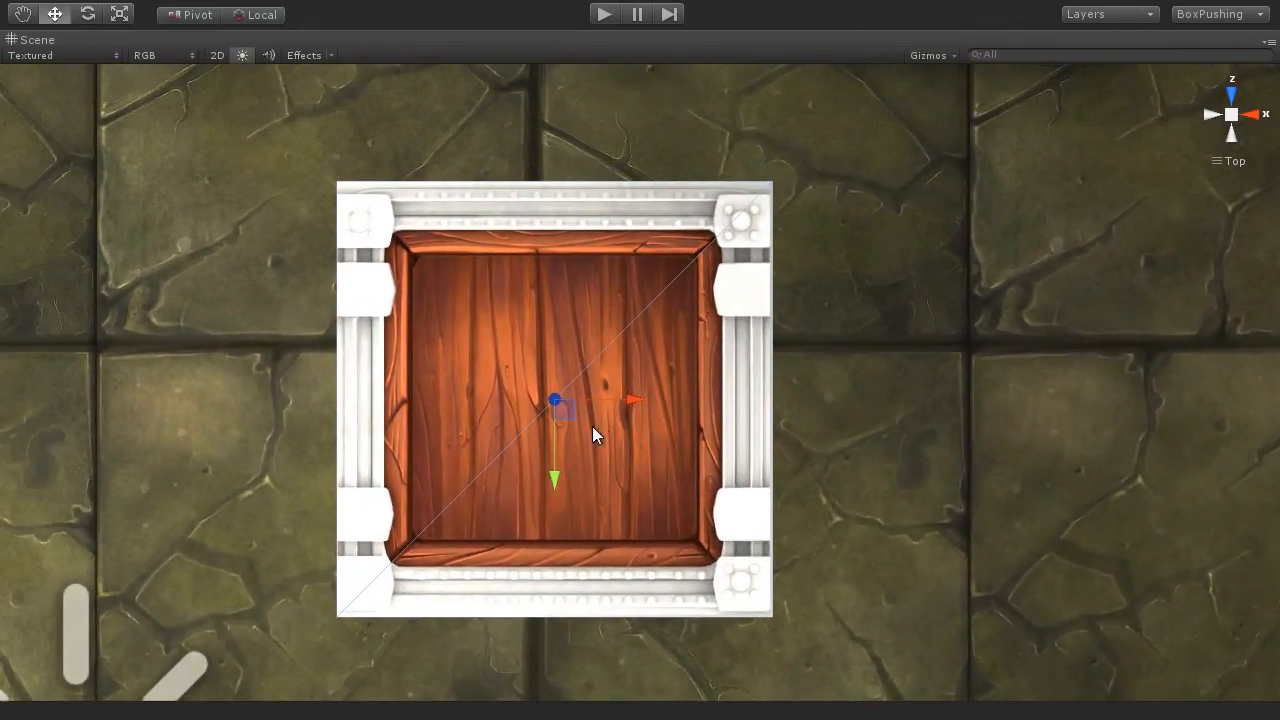
{"action": "left_click_drag", "start_coordinate": [560, 410], "coordinate": [541, 354]}
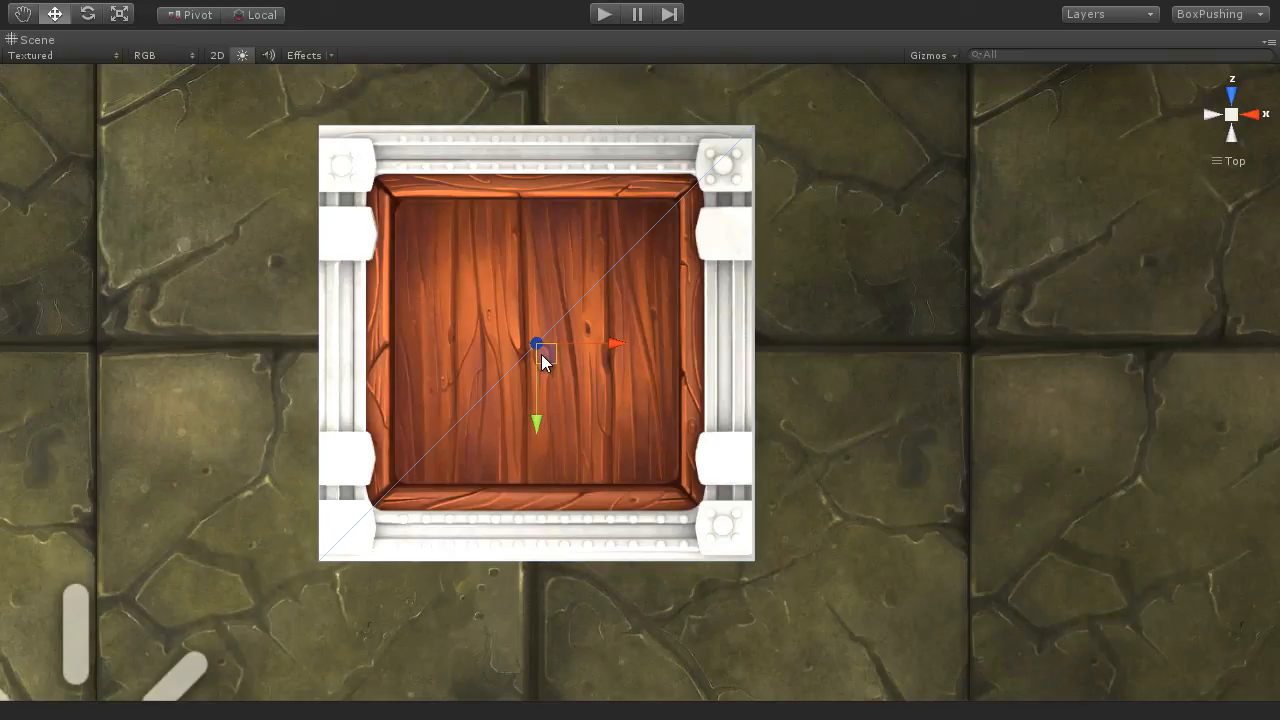
{"action": "scroll", "coordinate": [608, 425], "scroll_direction": "down", "scroll_amount": 10}
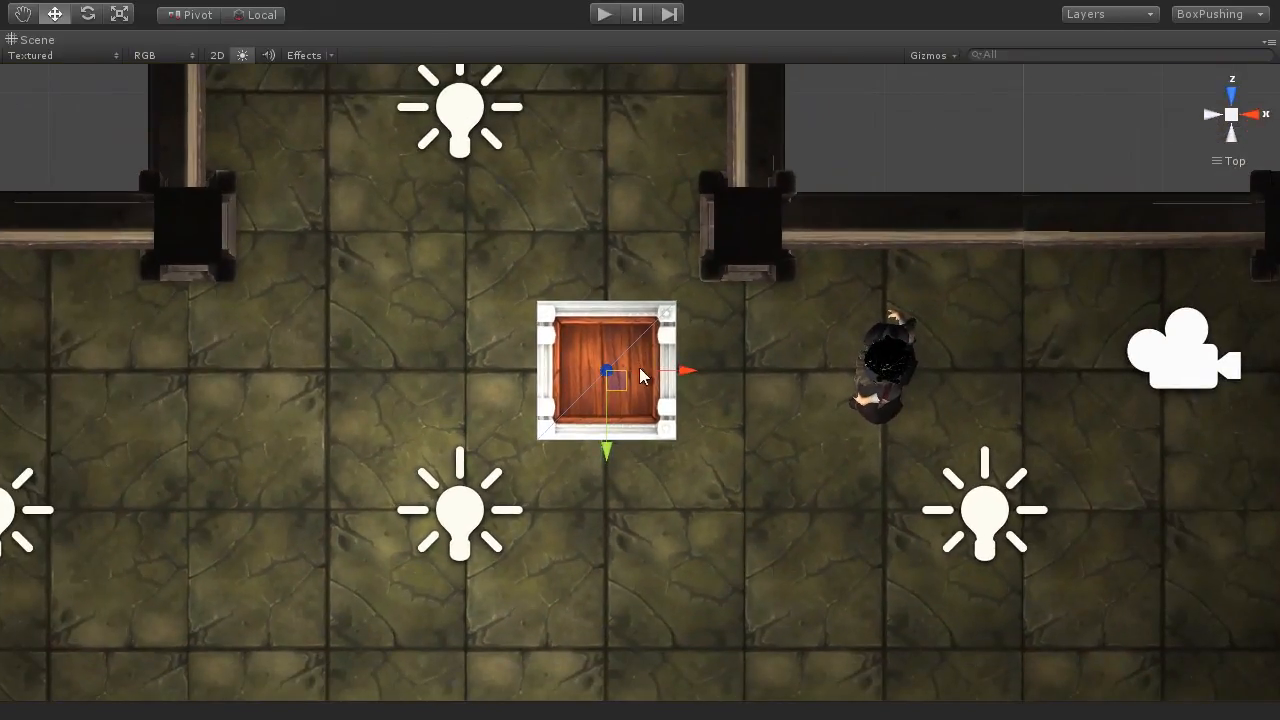
{"action": "key", "text": "space"}
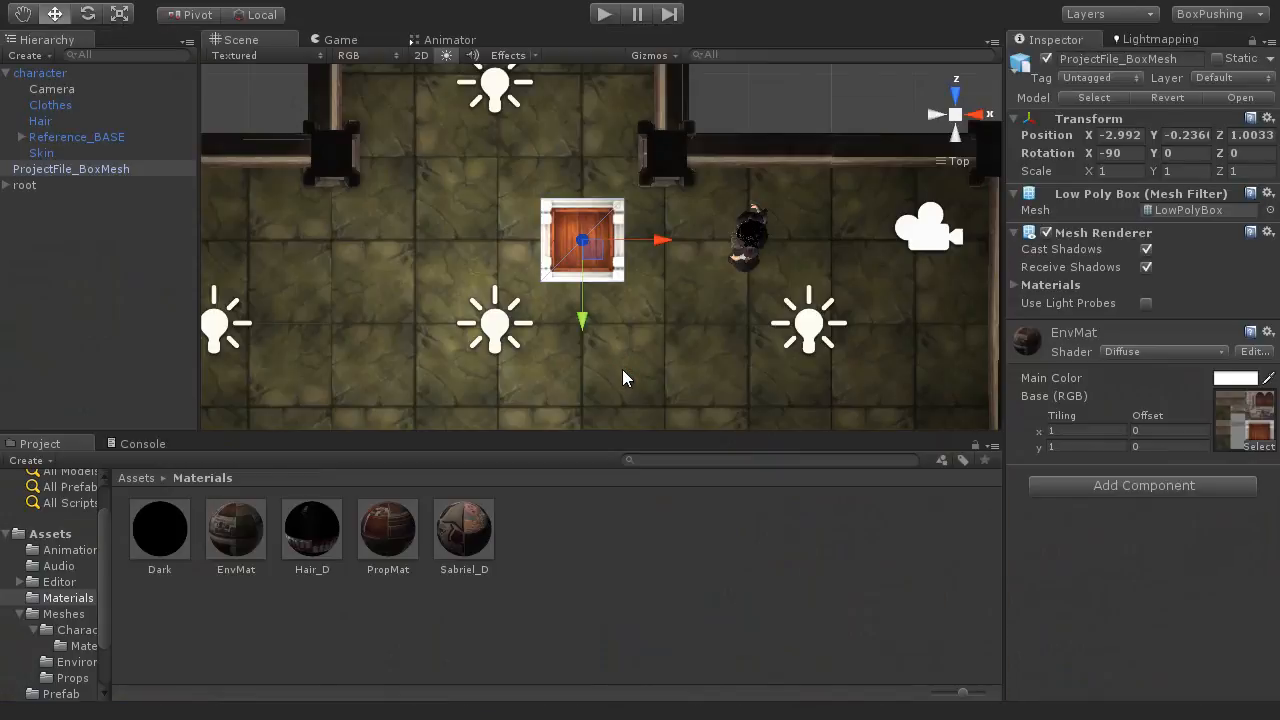
Step: In a perspective view, raise the half-sunken box out of the floor to about Y 0.62
{"action": "left_click_drag", "start_coordinate": [499, 324], "coordinate": [872, 192], "text": "alt"}
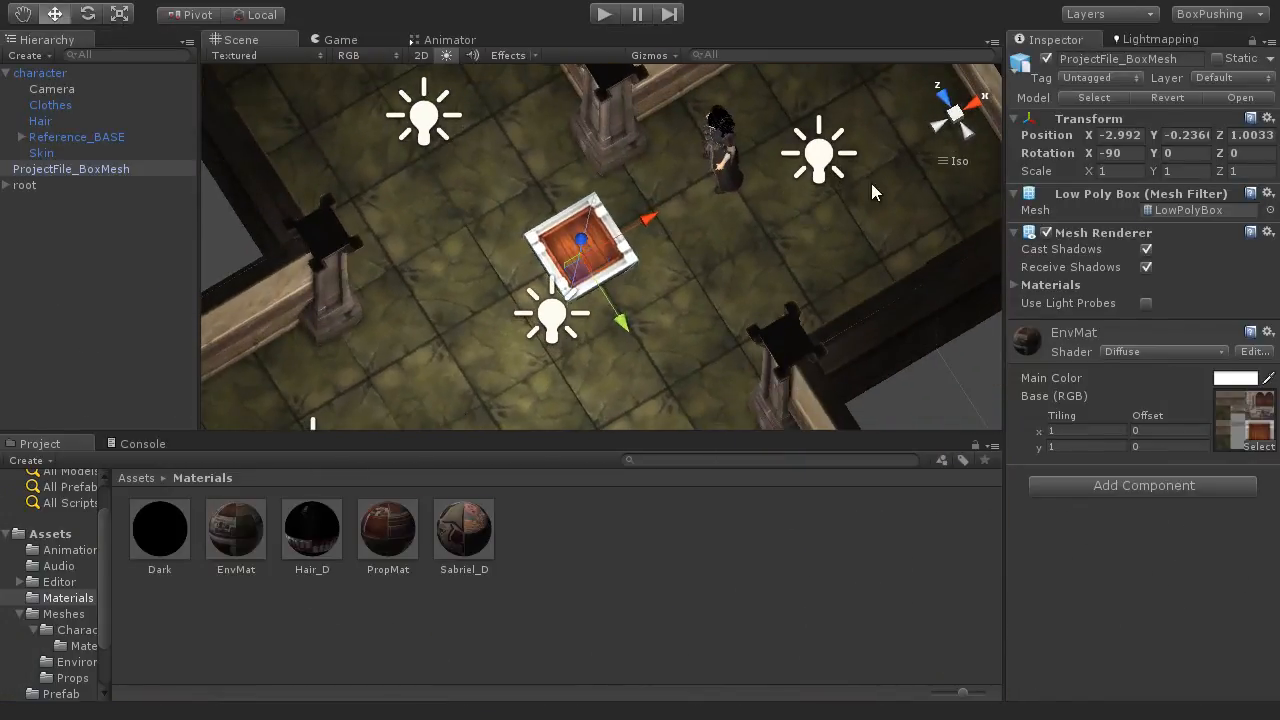
{"action": "left_click", "coordinate": [957, 122]}
{"action": "left_click_drag", "start_coordinate": [669, 377], "coordinate": [666, 197], "text": "alt"}
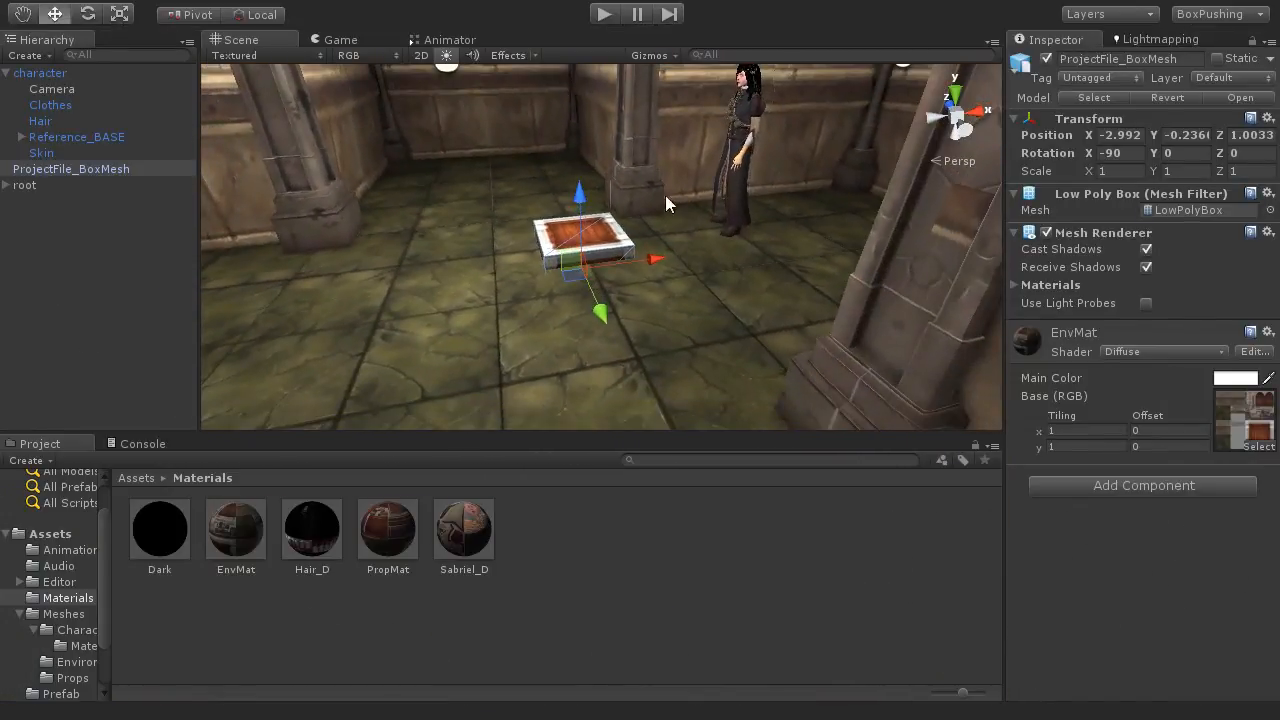
{"action": "scroll", "coordinate": [593, 257], "scroll_direction": "up", "scroll_amount": 5}
{"action": "scroll", "coordinate": [593, 257], "scroll_direction": "down", "scroll_amount": 5}
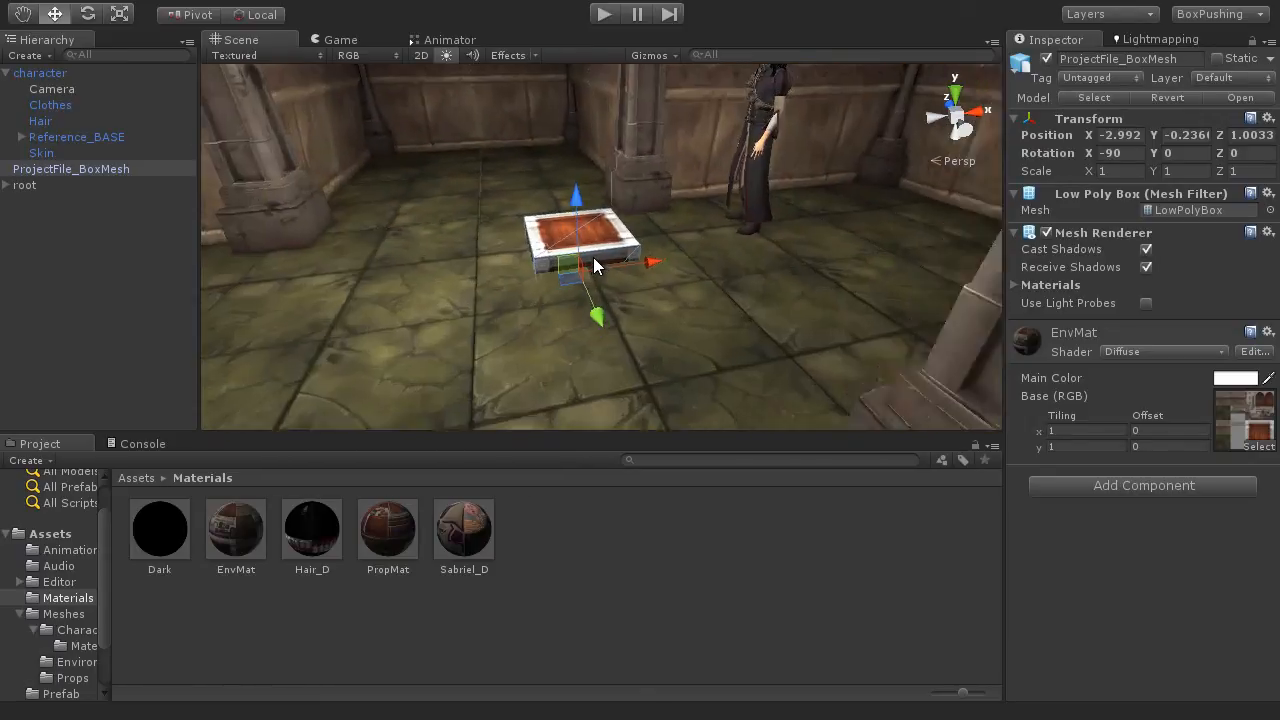
{"action": "left_click_drag", "start_coordinate": [593, 257], "coordinate": [694, 275], "text": "alt"}
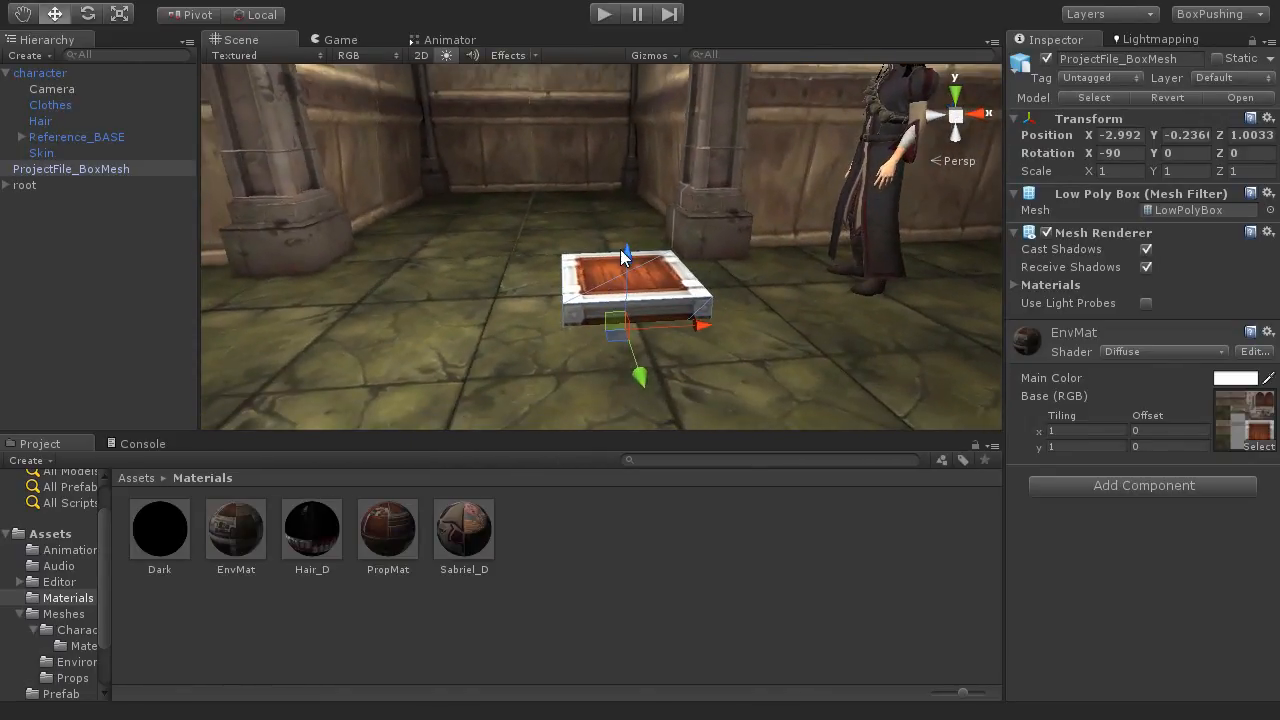
{"action": "left_click_drag", "start_coordinate": [622, 250], "coordinate": [616, 174]}
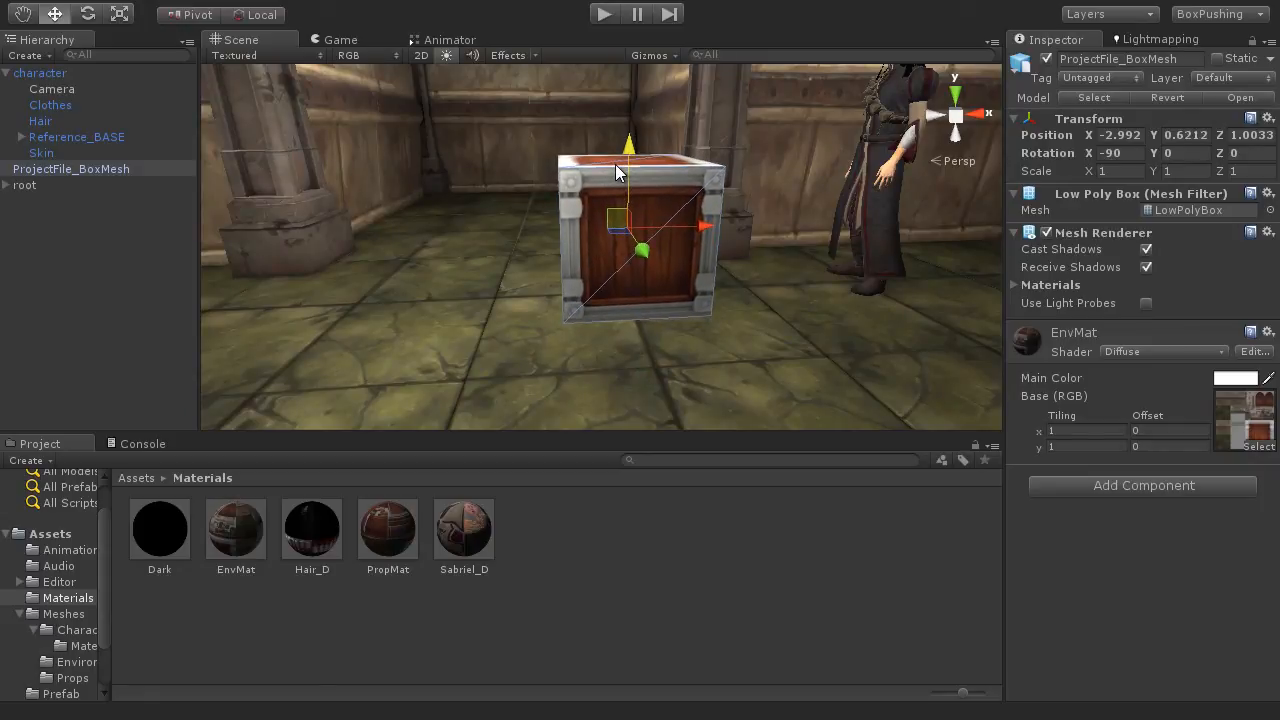
Step: Inspect the box beside the character and set its scale to 1.5 on the X, Y and Z axes
{"action": "left_click_drag", "start_coordinate": [583, 286], "coordinate": [816, 360], "text": "alt"}
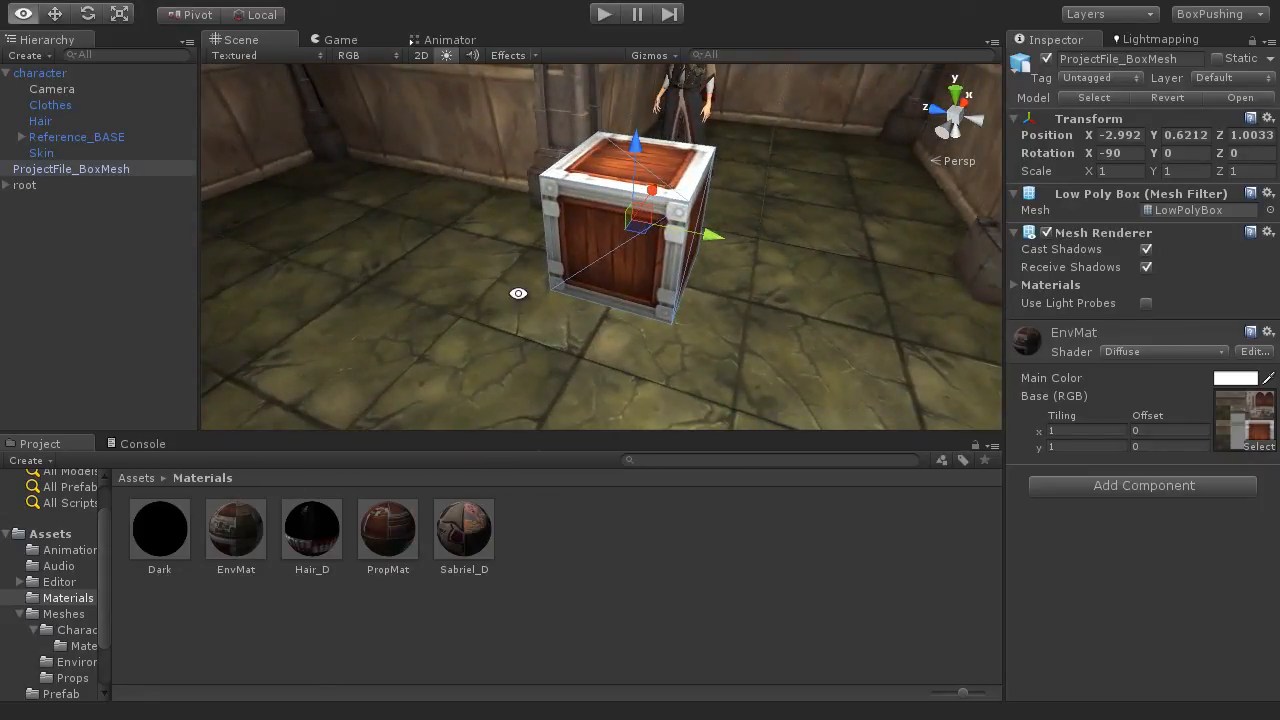
{"action": "left_click_drag", "start_coordinate": [520, 289], "coordinate": [806, 334], "text": "alt"}
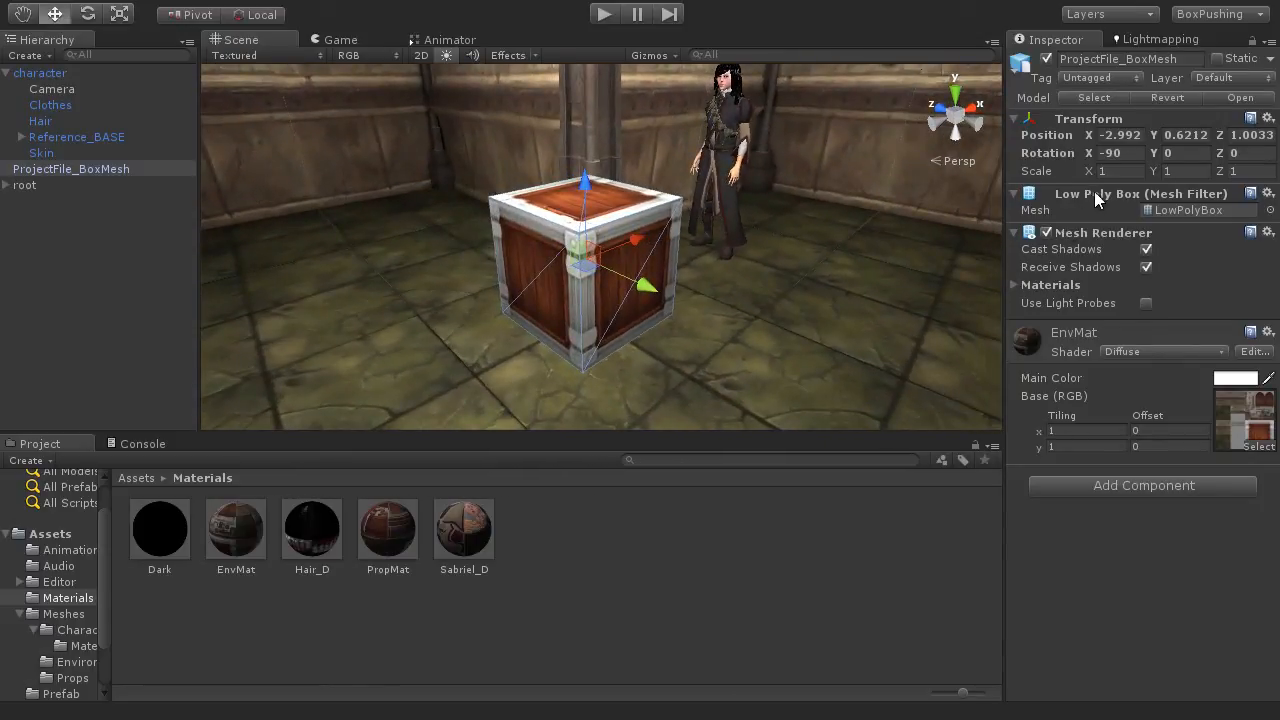
{"action": "left_click", "coordinate": [1111, 172]}
{"action": "type", "text": "1.5"}
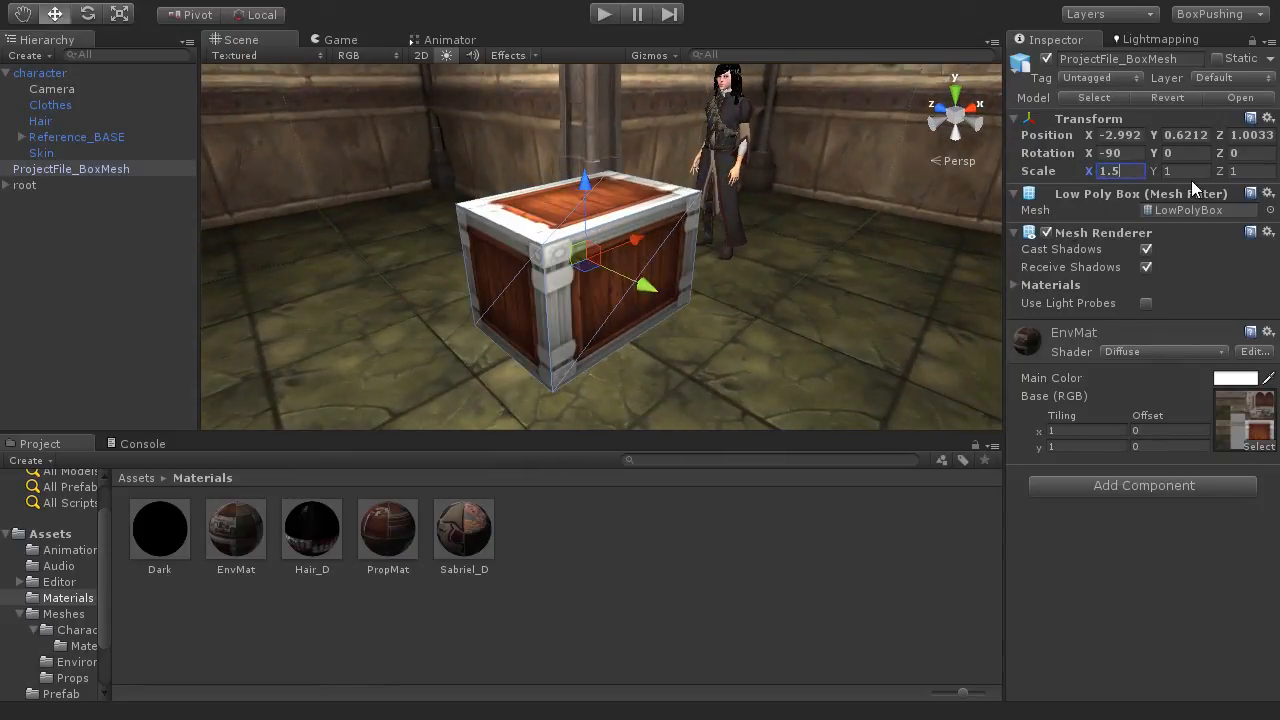
{"action": "key", "text": "Tab"}
{"action": "type", "text": "1.5"}
{"action": "key", "text": "Tab"}
{"action": "type", "text": "1.5"}
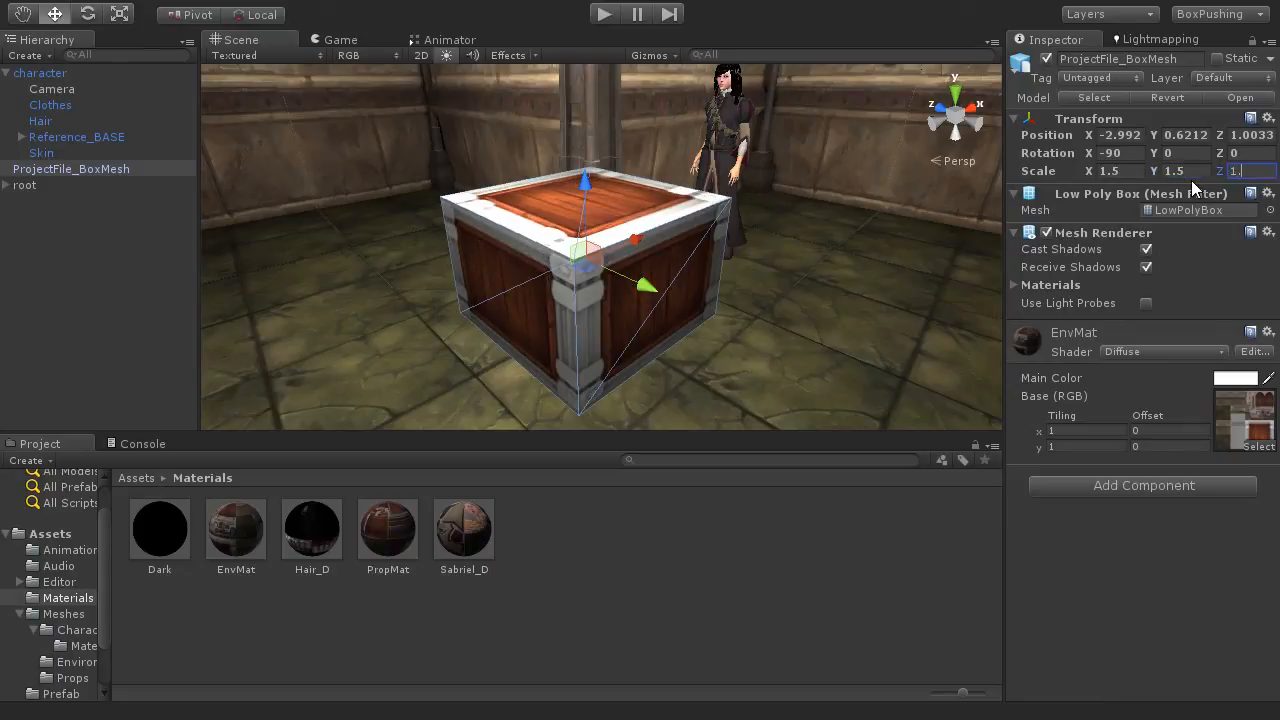
Step: Raise the scaled box to about Y 0.85 so that it rests on the floor, and check it from several angles
{"action": "left_click_drag", "start_coordinate": [854, 269], "coordinate": [672, 300], "text": "alt"}
{"action": "left_click_drag", "start_coordinate": [525, 172], "coordinate": [696, 339]}
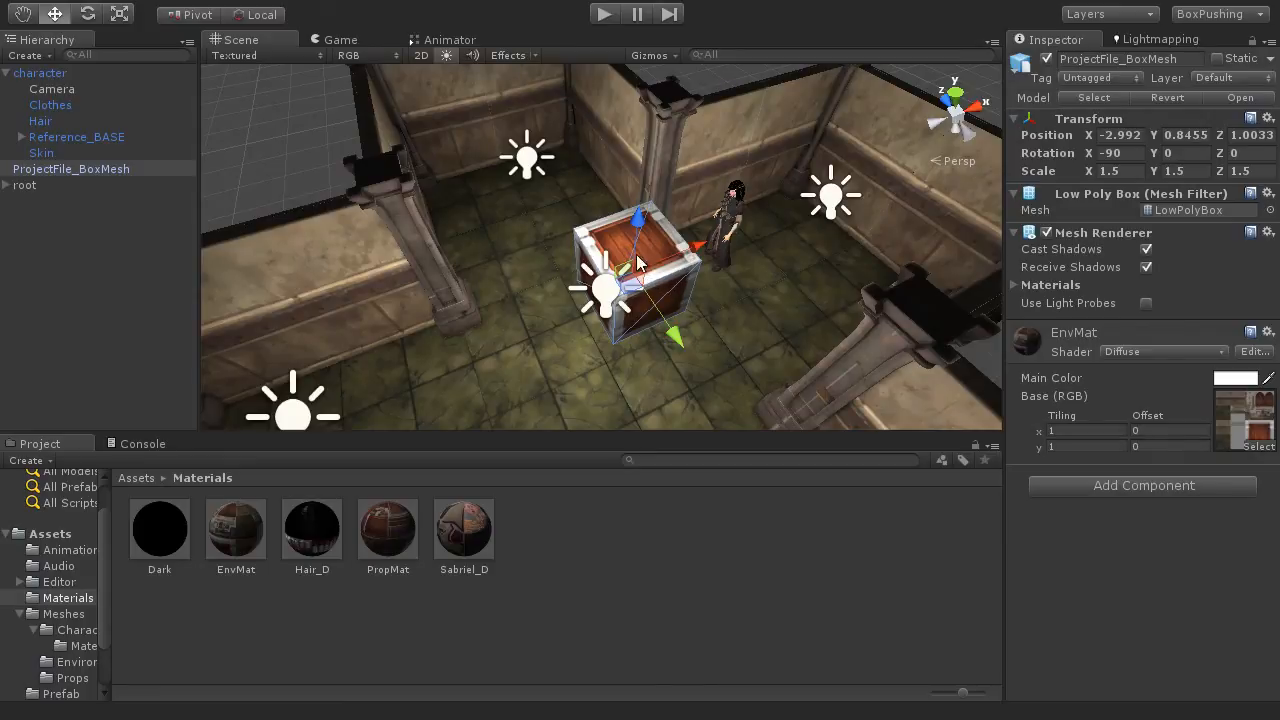
{"action": "left_click_drag", "start_coordinate": [640, 265], "coordinate": [588, 293], "text": "alt"}
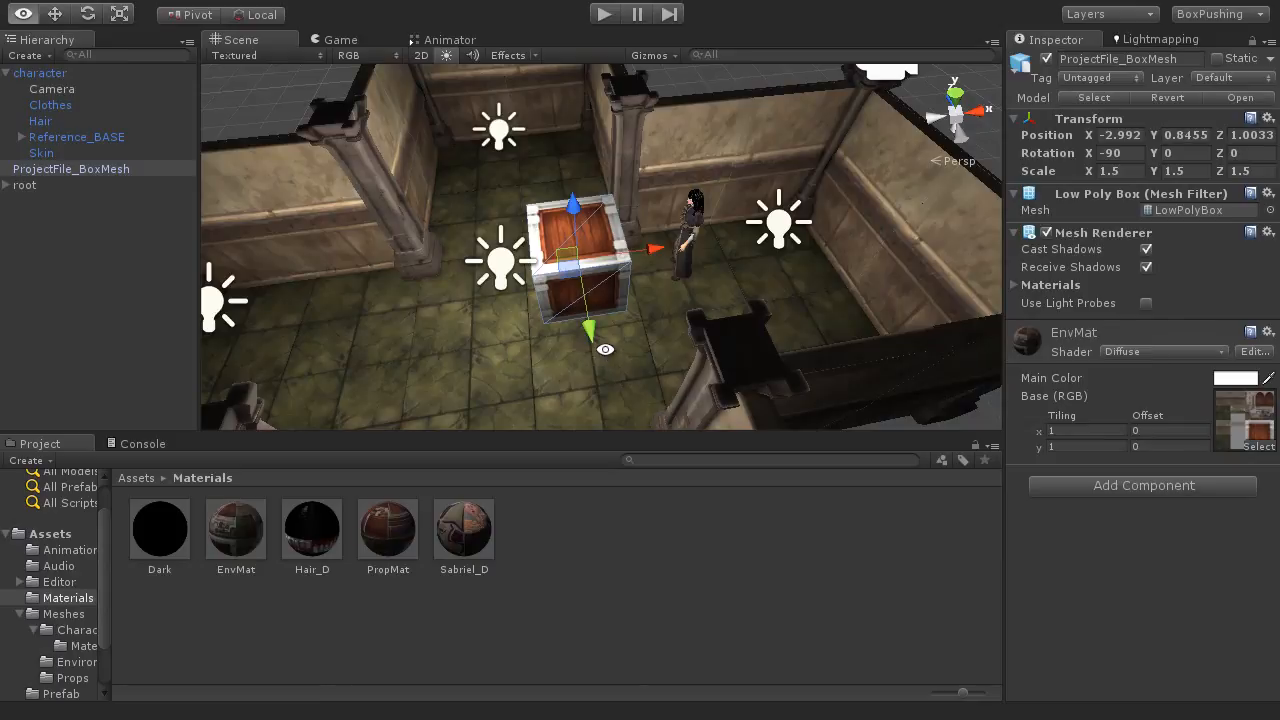
{"action": "left_click_drag", "start_coordinate": [623, 365], "coordinate": [608, 300], "text": "alt"}
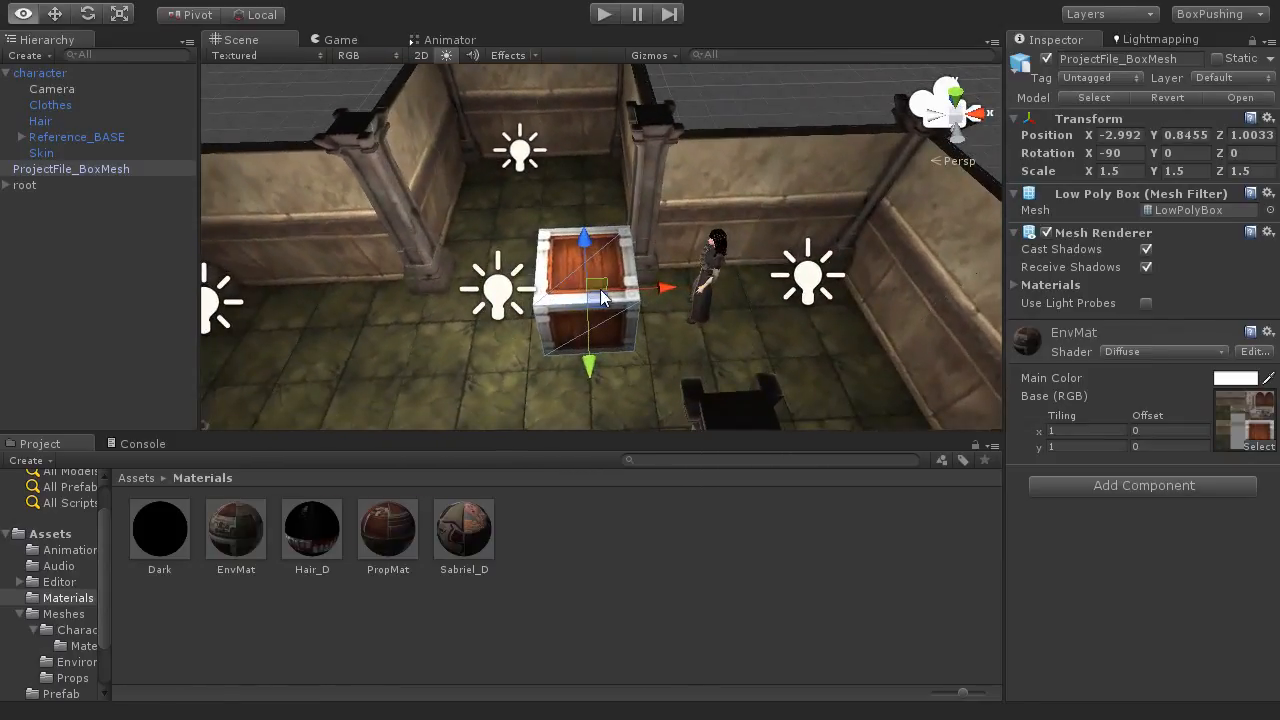
Step: Run the game and walk the character into the box from different sides to test for collisions
{"action": "left_click", "coordinate": [603, 16]}
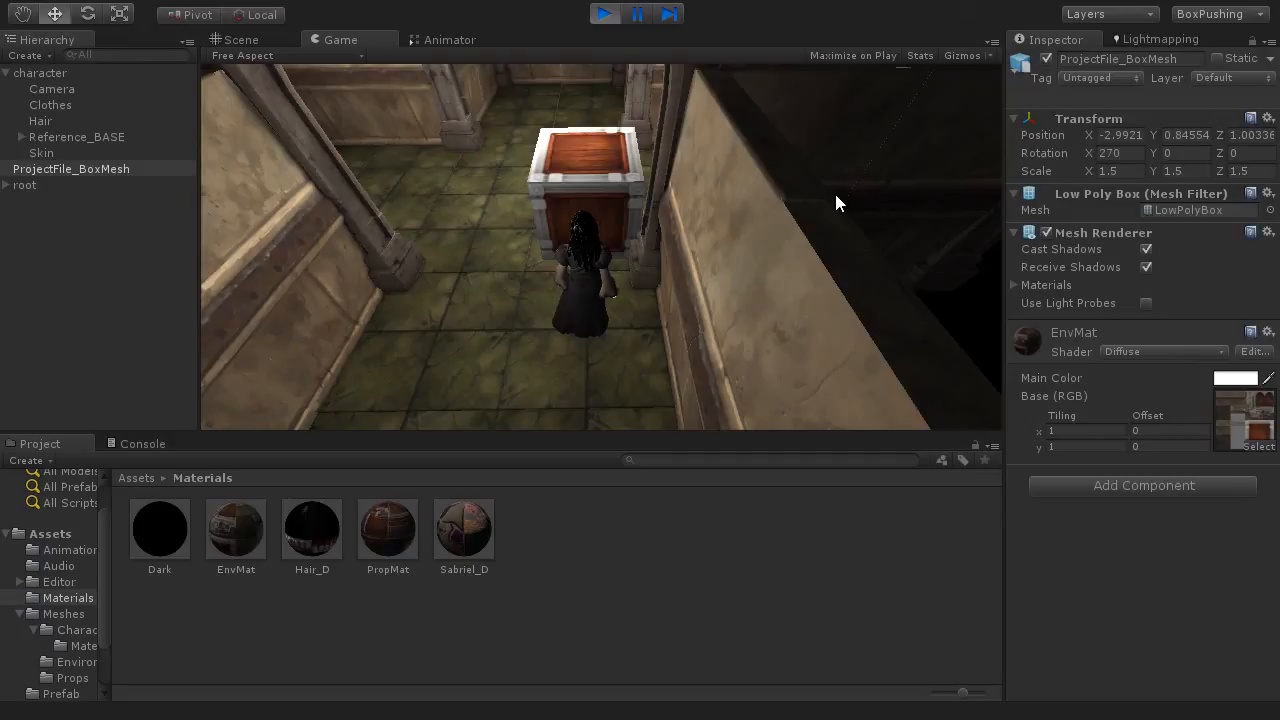
{"action": "key", "text": "w"}
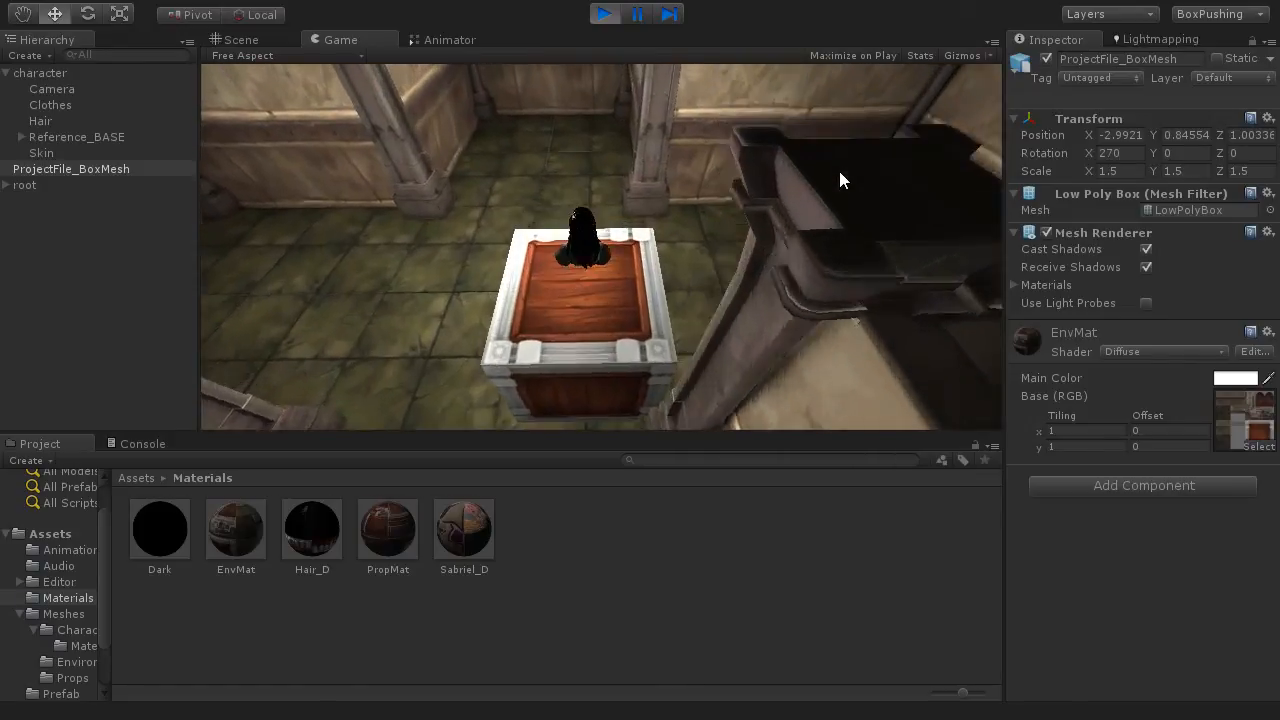
{"action": "key", "text": "d"}
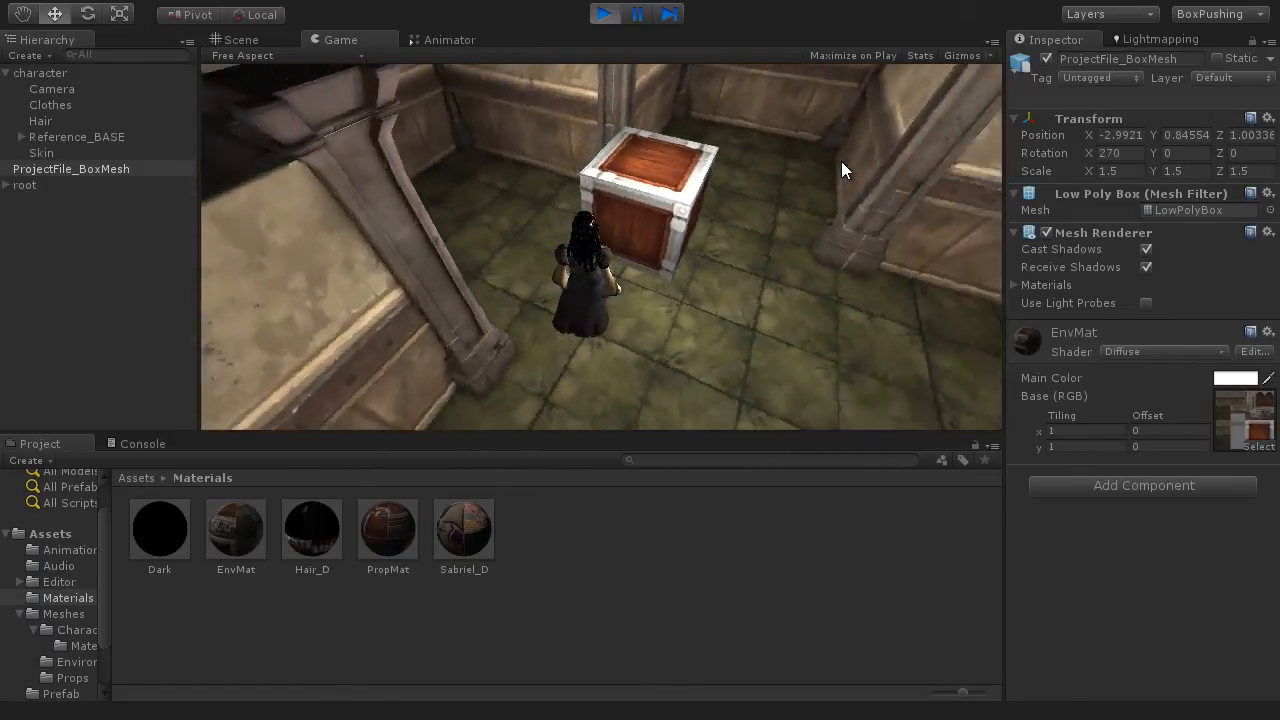
{"action": "key", "text": "w"}
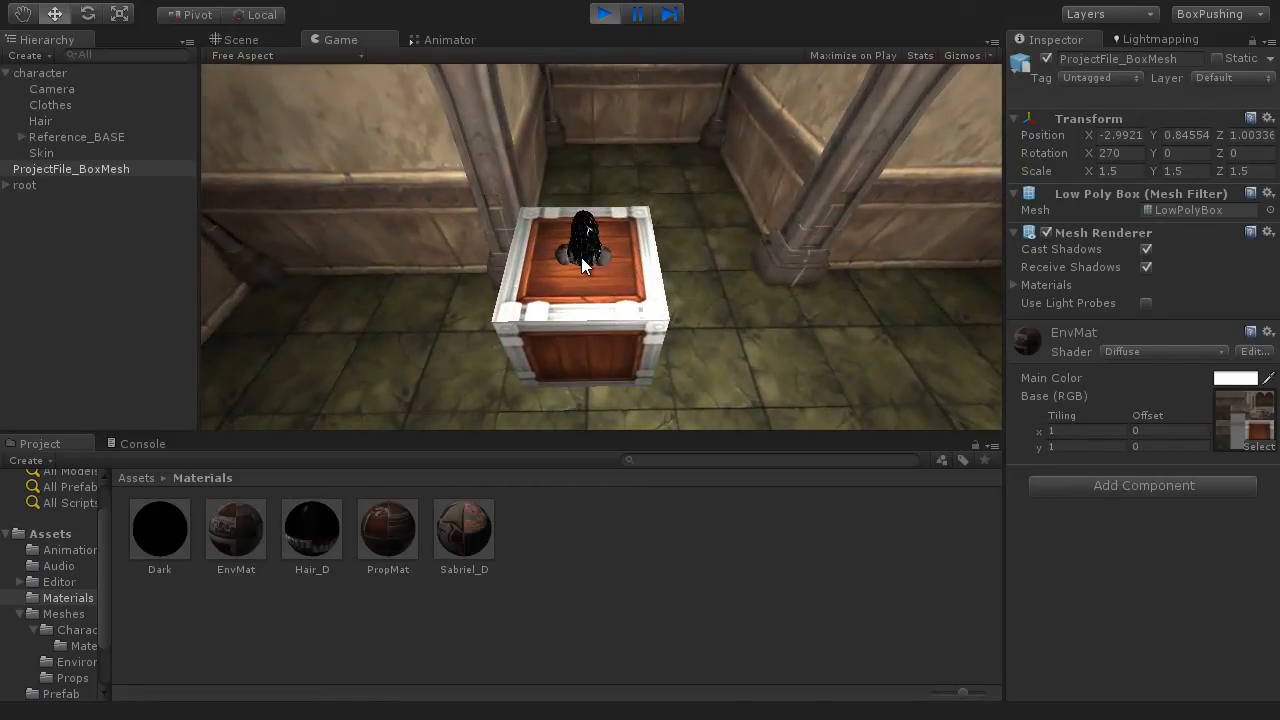
{"action": "key", "text": "w"}
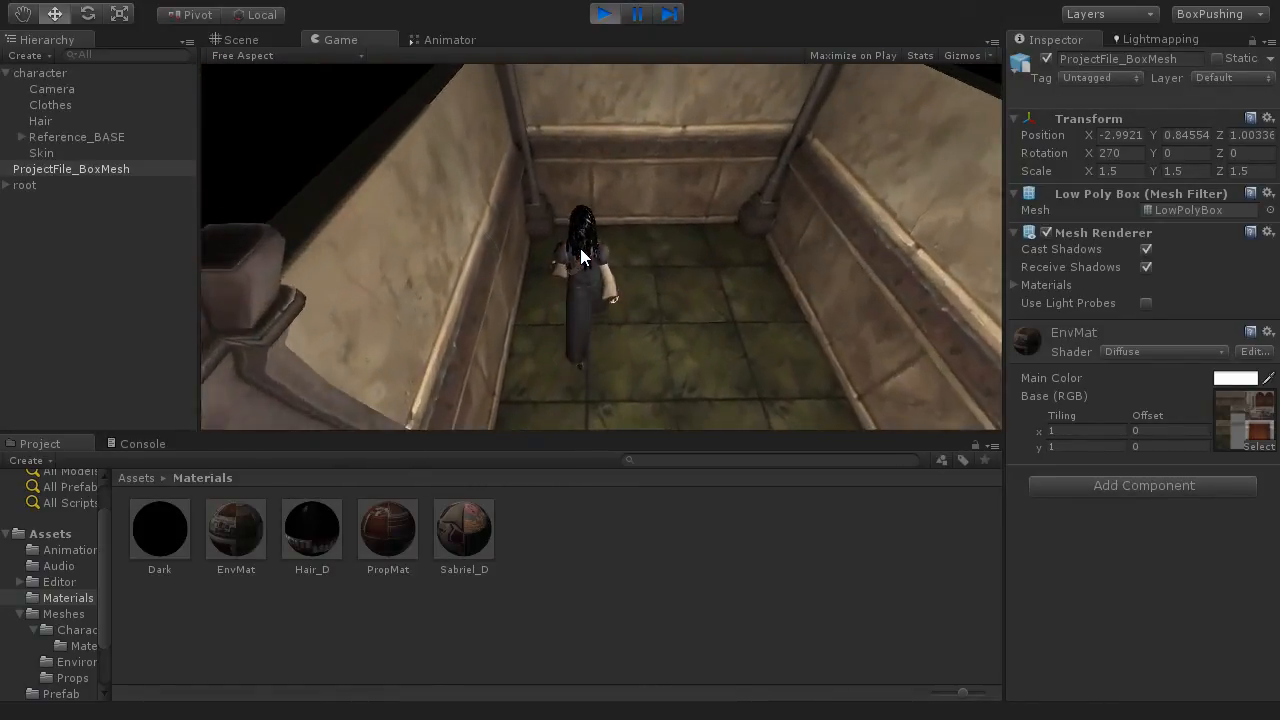
Step: Walk the character against the room walls and around the box to test wall collisions, and stop the game
{"action": "key", "text": "d"}
{"action": "key", "text": "w"}
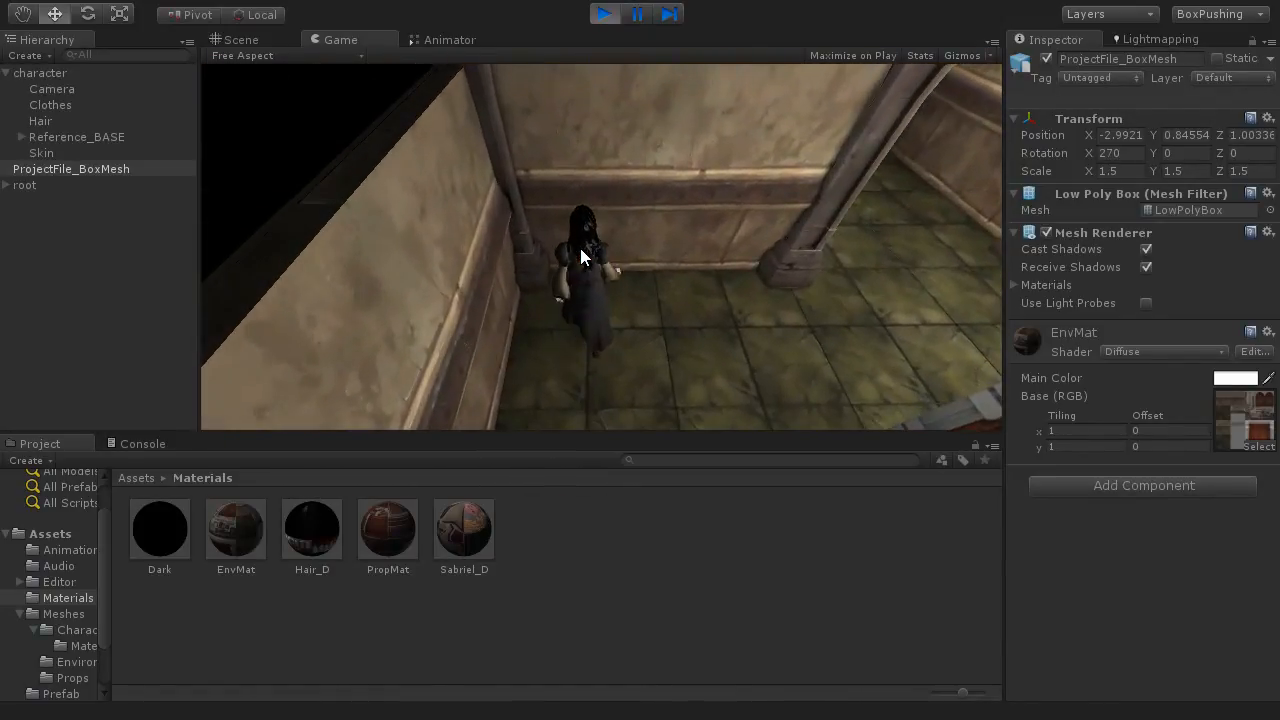
{"action": "key", "text": "w"}
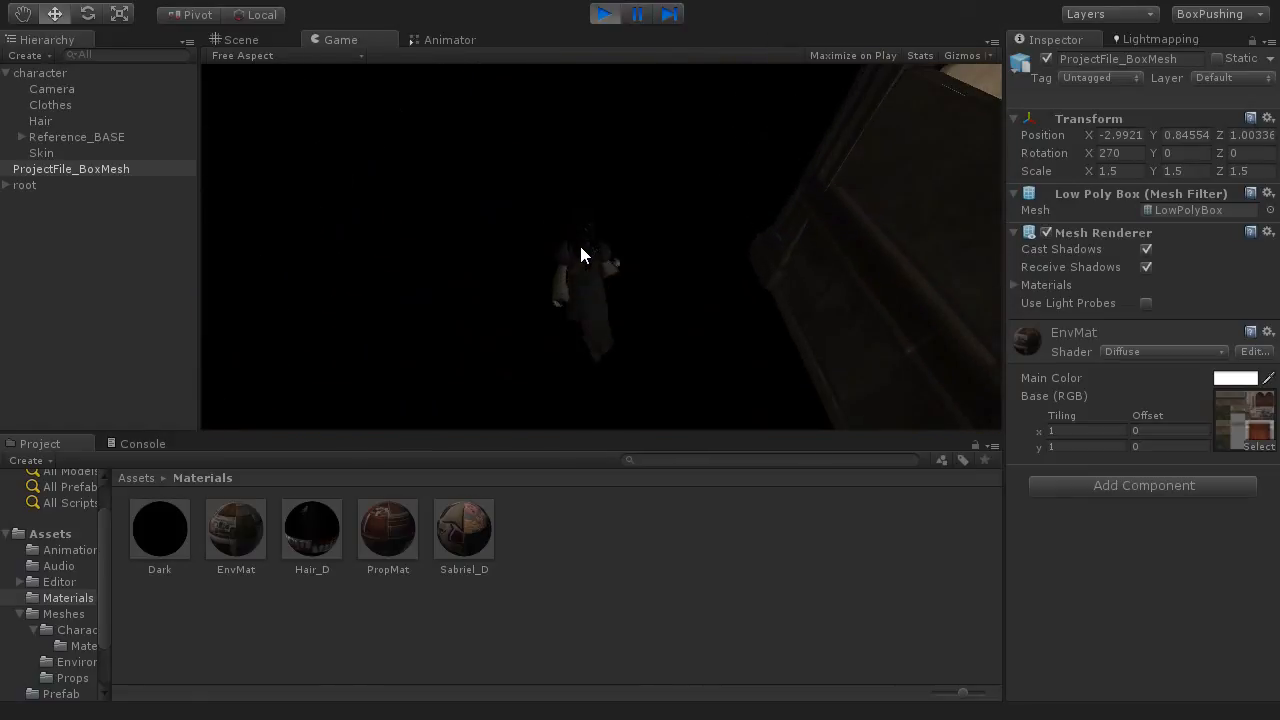
{"action": "key", "text": "d"}
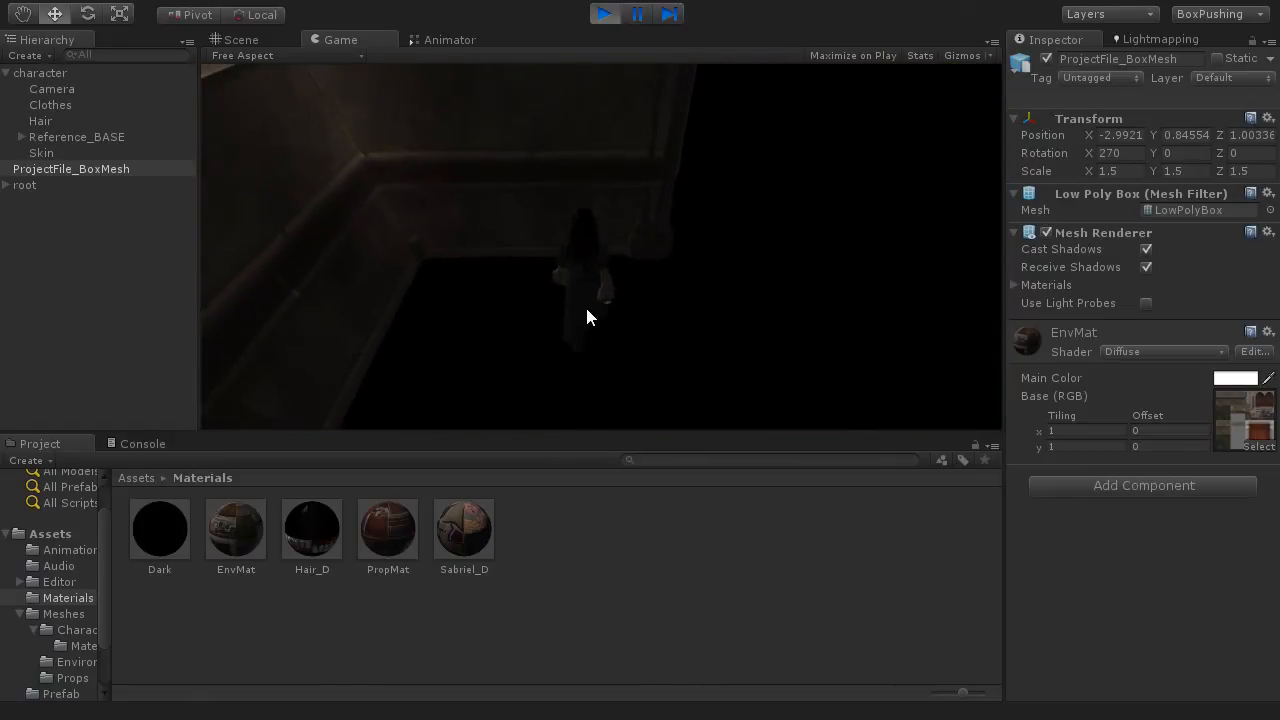
{"action": "key", "text": "w"}
{"action": "key", "text": "a"}
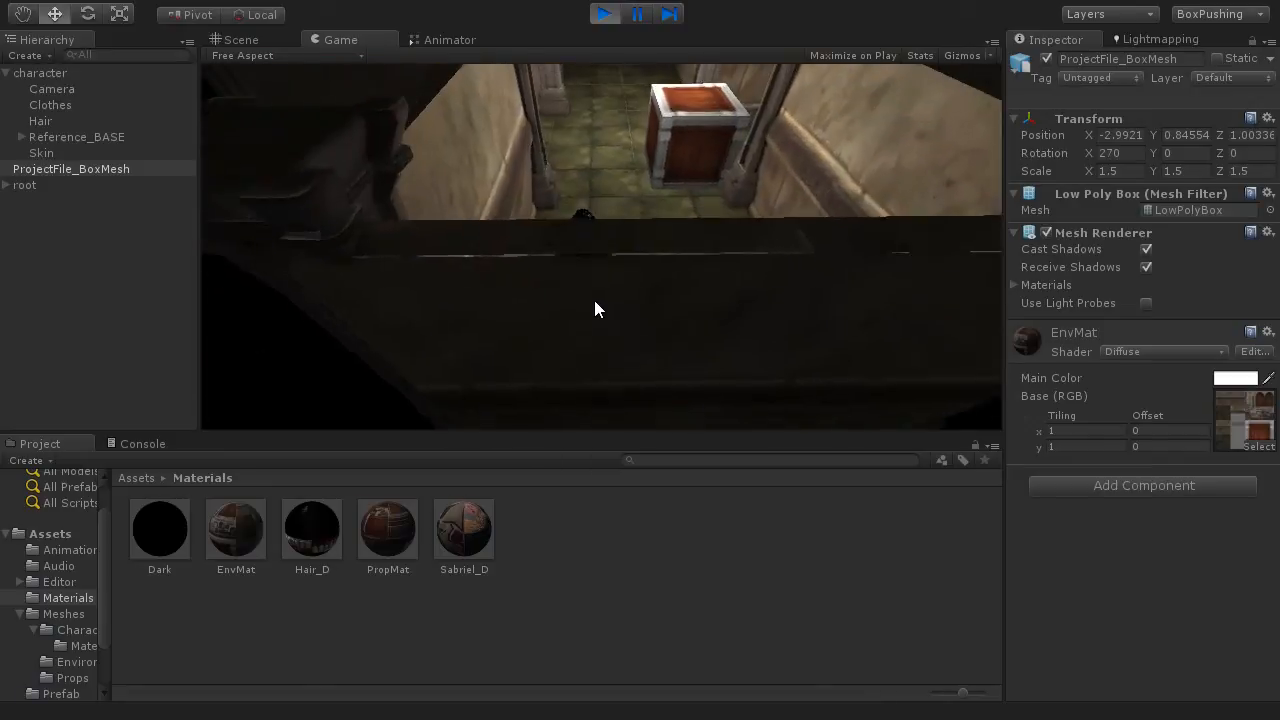
{"action": "key", "text": "w"}
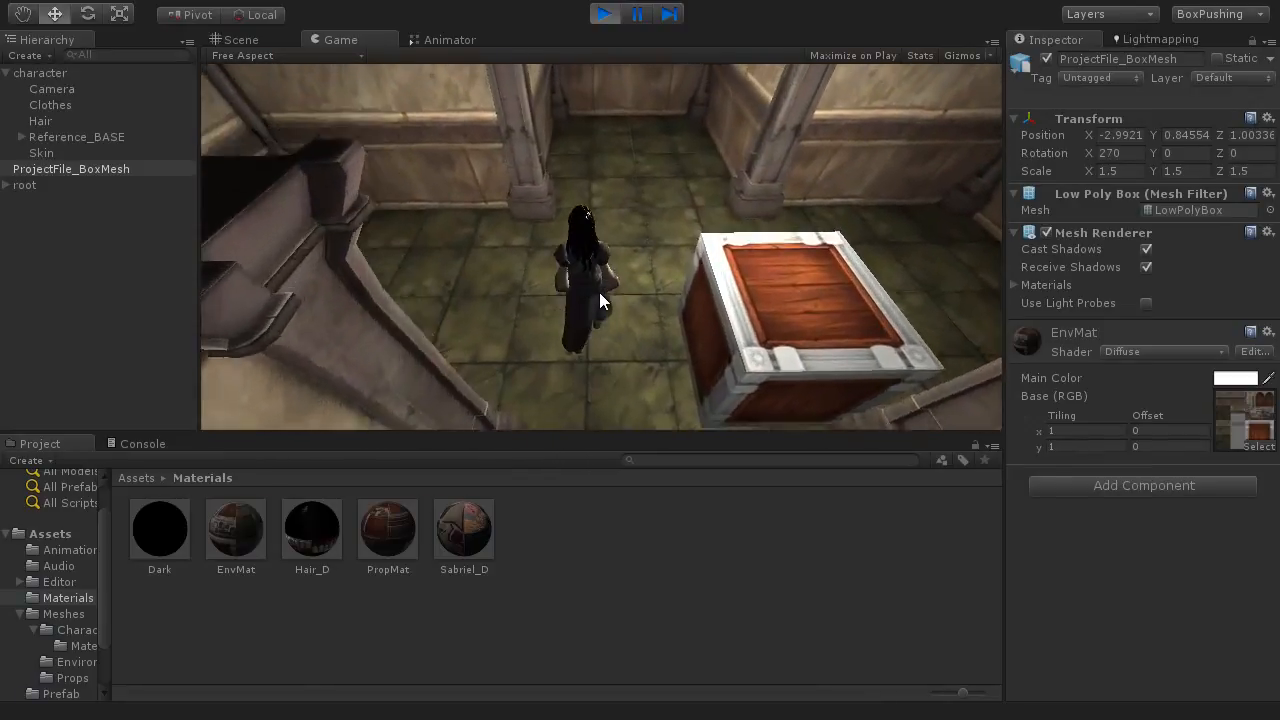
{"action": "key", "text": "d"}
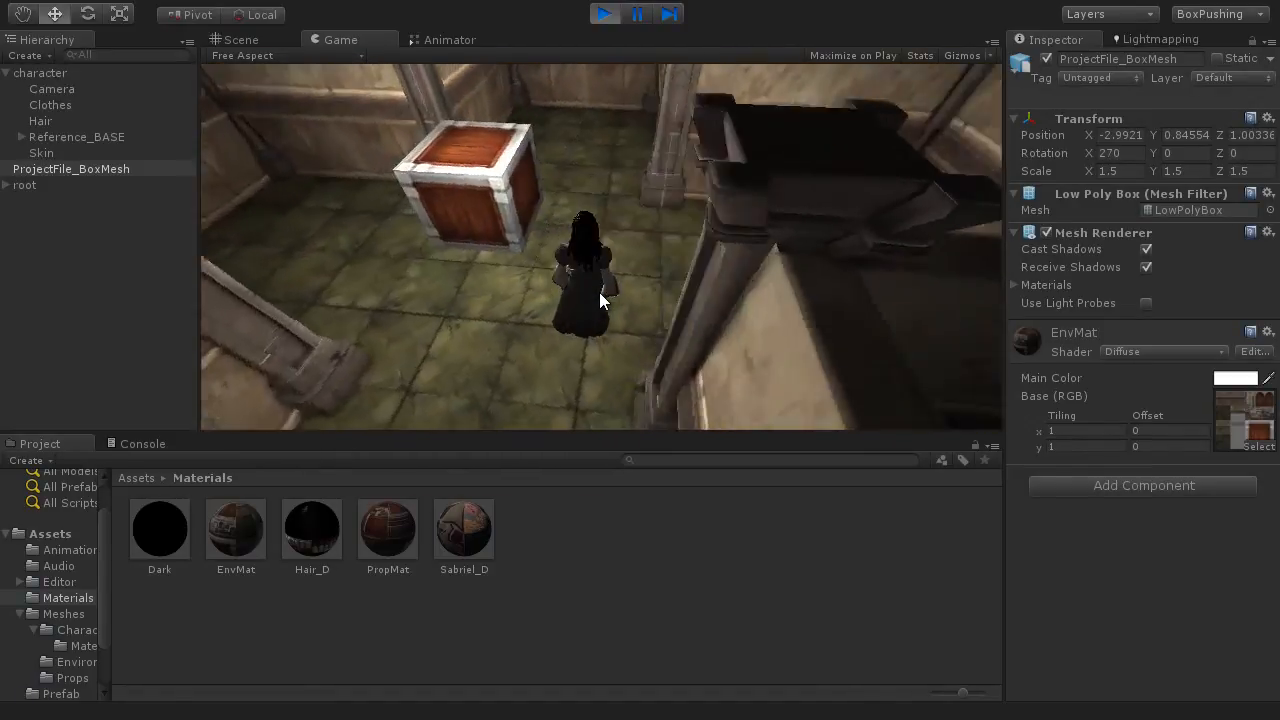
{"action": "key", "text": "w"}
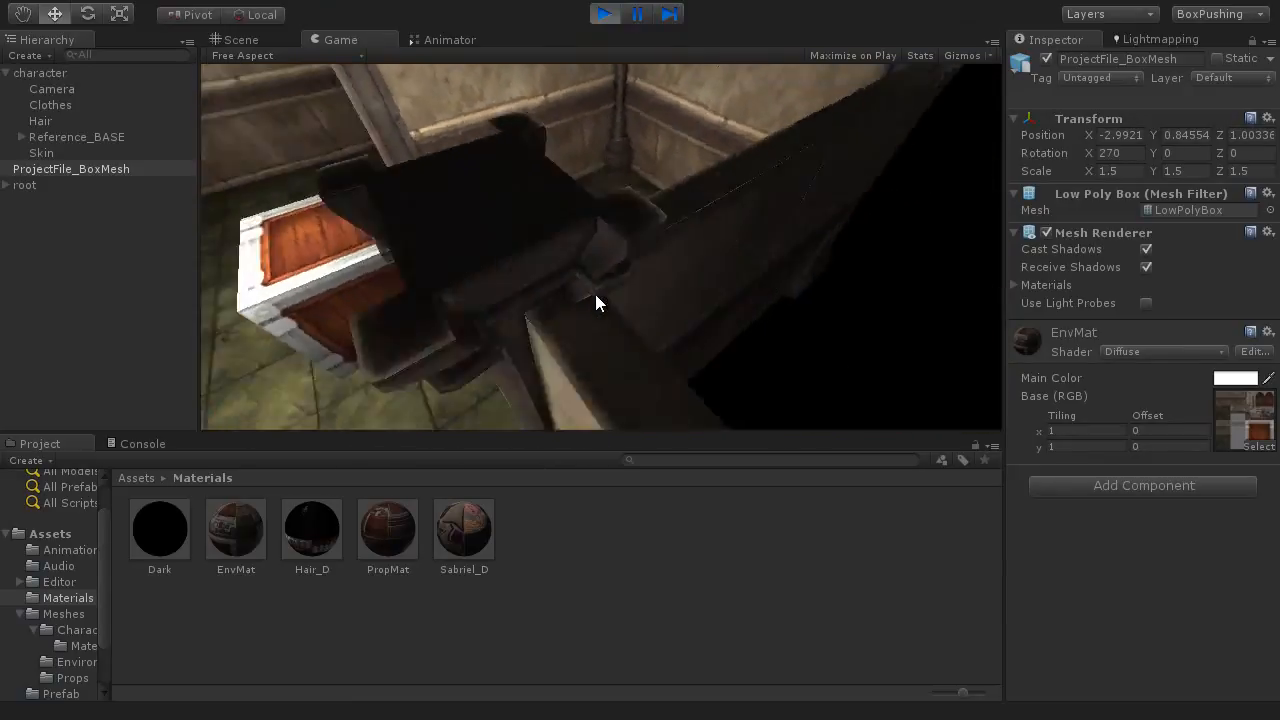
{"action": "key", "text": "a"}
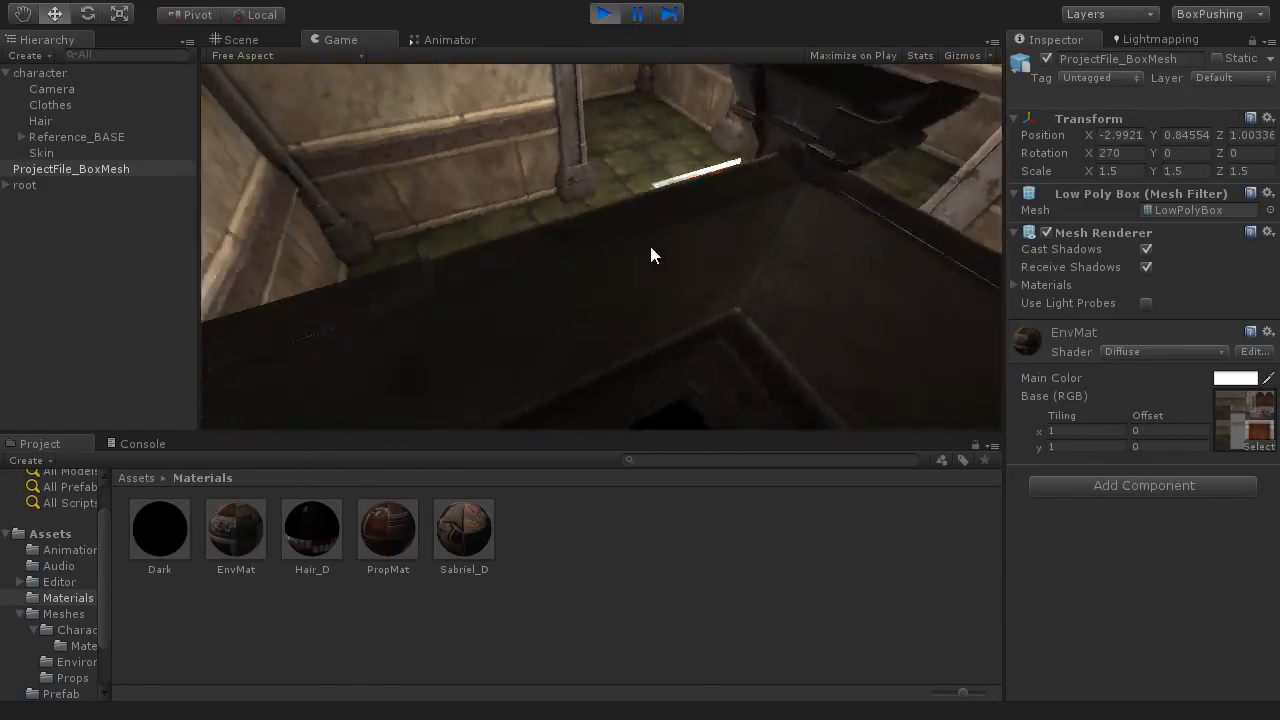
{"action": "key", "text": "a"}
{"action": "key", "text": "d"}
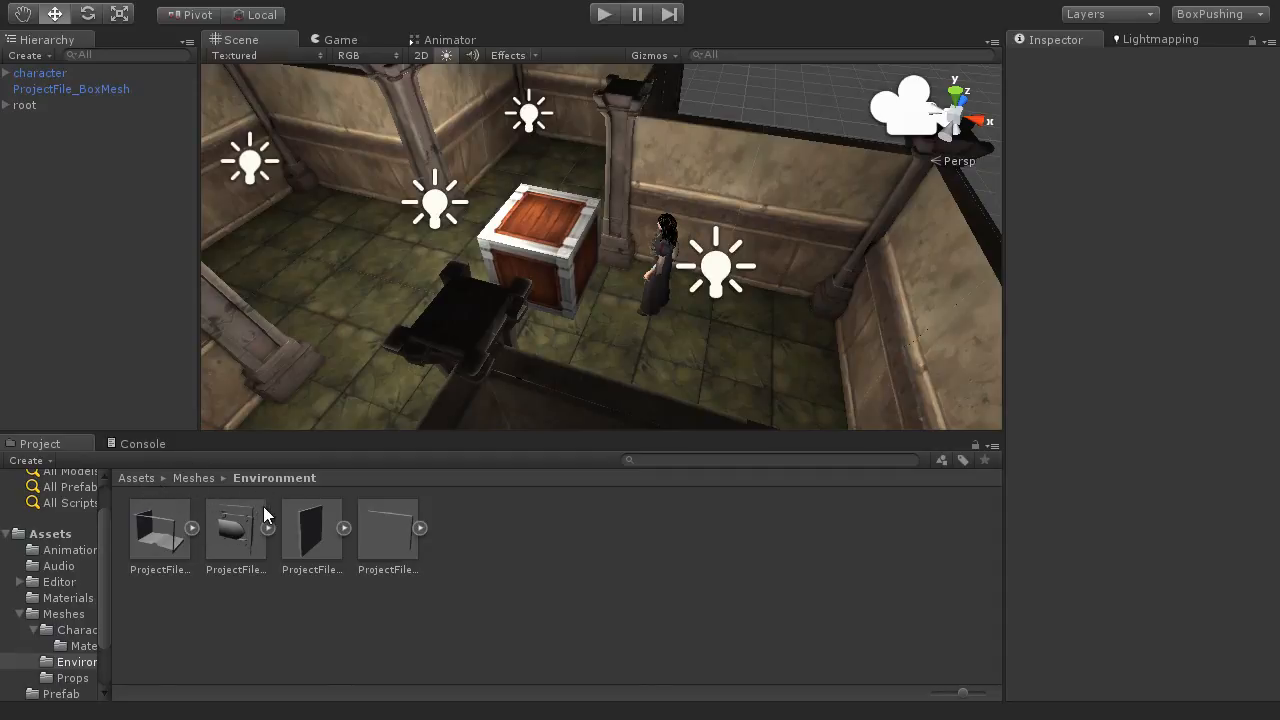
Step: Examine the corner mesh's import settings, including Generate Colliders, and the collider types among the physics components
{"action": "left_click", "coordinate": [143, 541]}
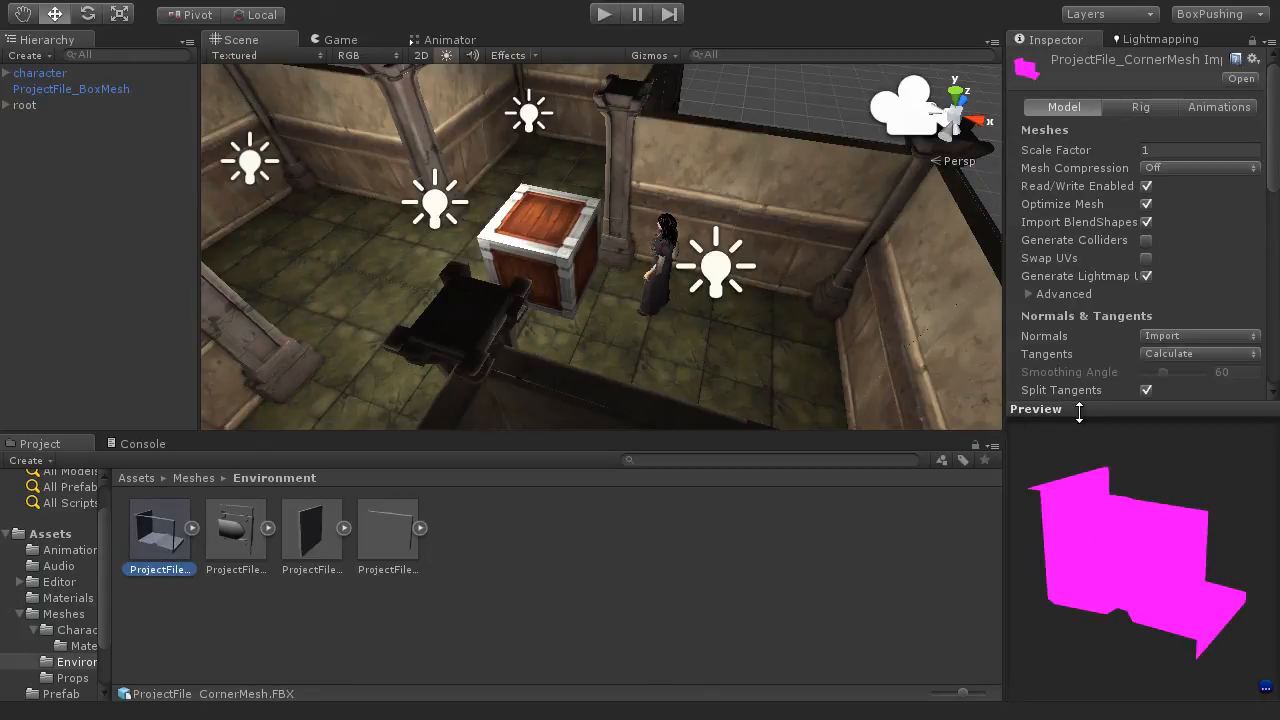
{"action": "left_click_drag", "start_coordinate": [1221, 580], "coordinate": [1087, 580]}
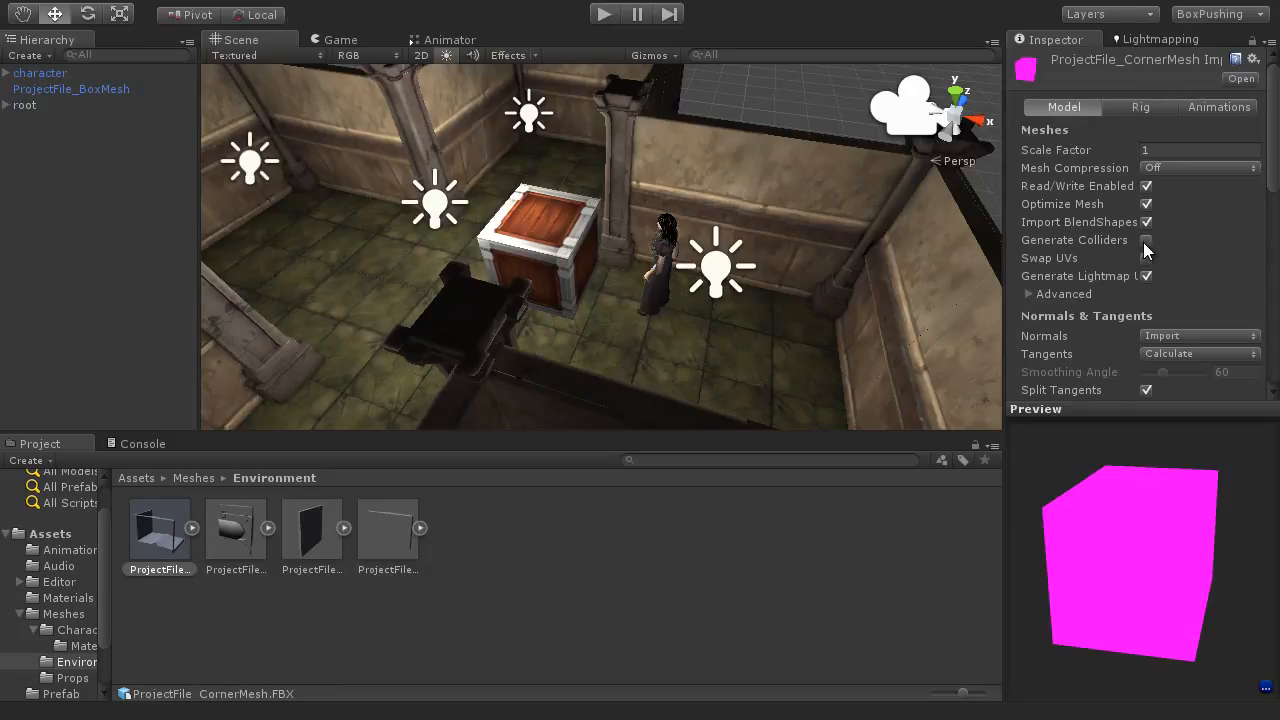
{"action": "left_click_drag", "start_coordinate": [1268, 140], "coordinate": [1262, 245]}
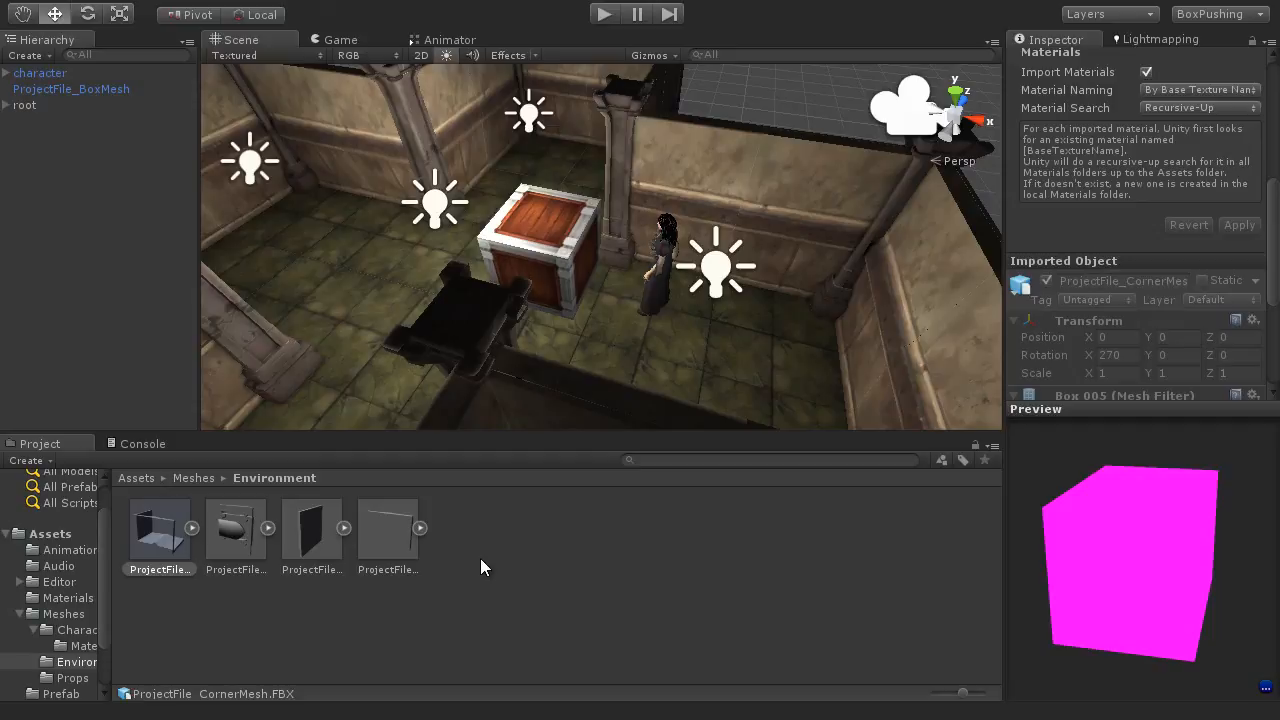
{"action": "left_click", "coordinate": [241, 3]}
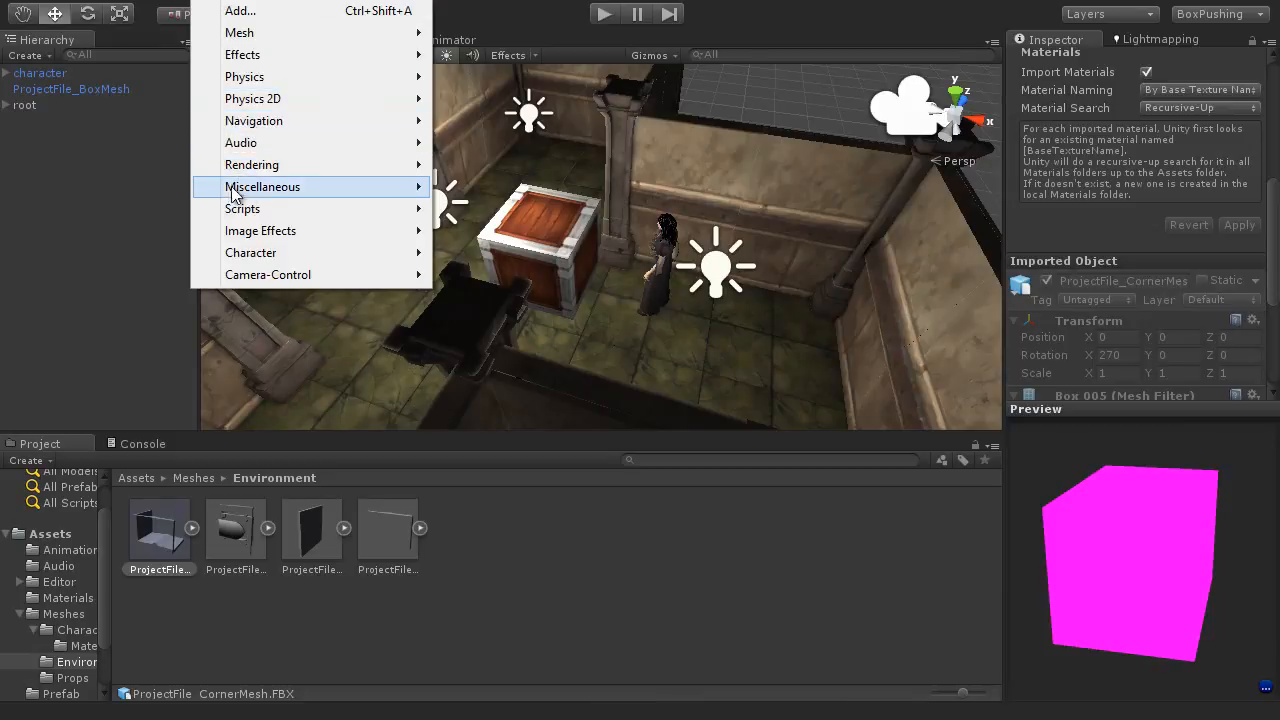
{"action": "mouse_move", "coordinate": [264, 80]}
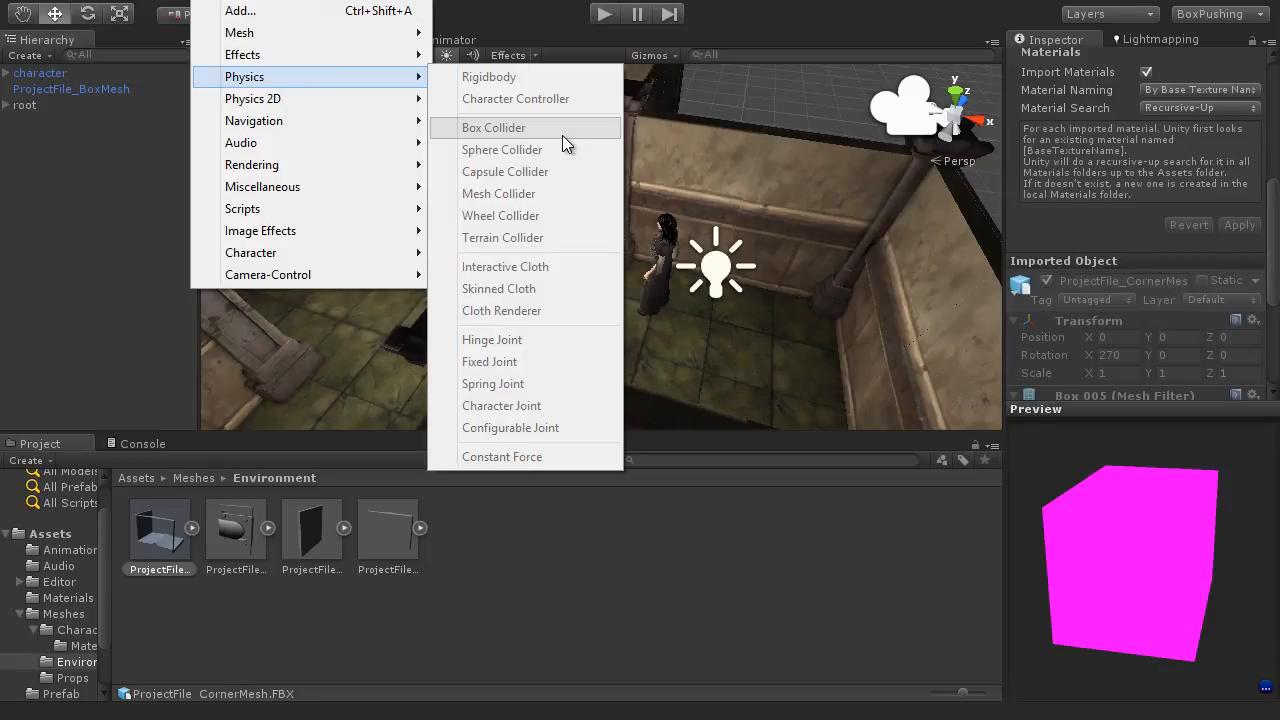
{"action": "left_click", "coordinate": [789, 98]}
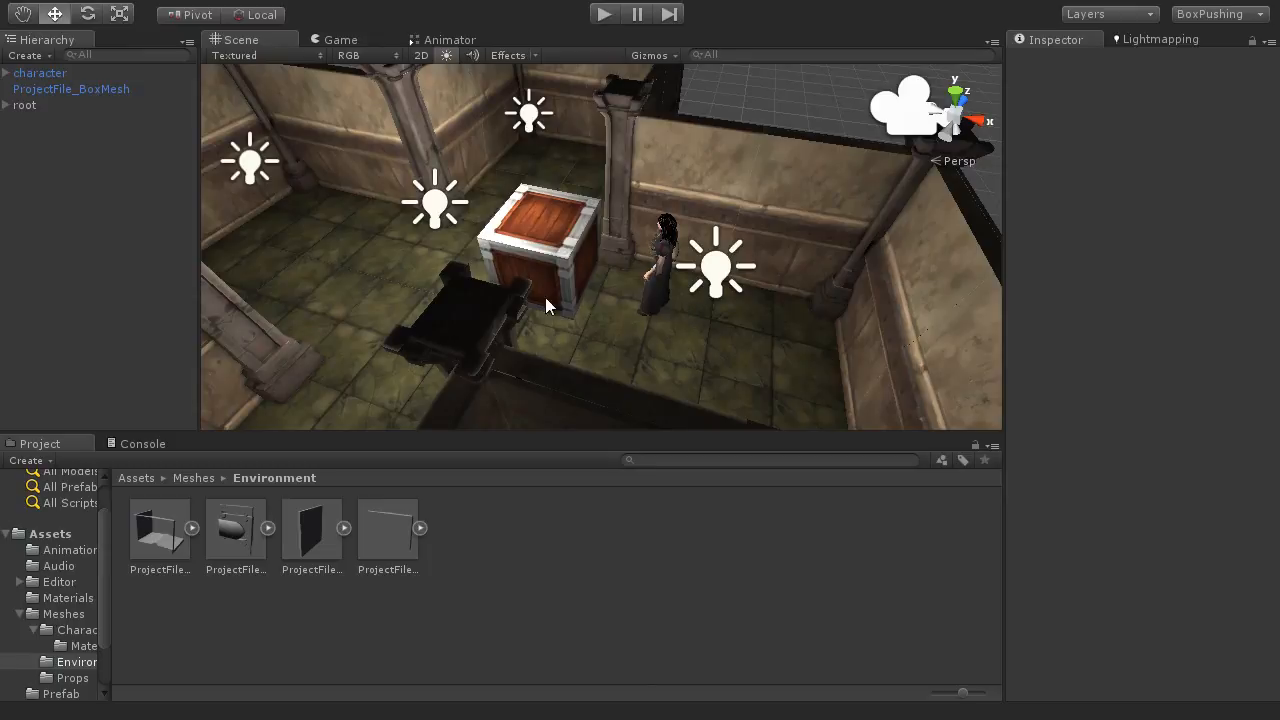
Step: Create an empty game object and reset its transform to position 0, 0, 0
{"action": "left_click_drag", "start_coordinate": [545, 297], "coordinate": [652, 330], "text": "alt"}
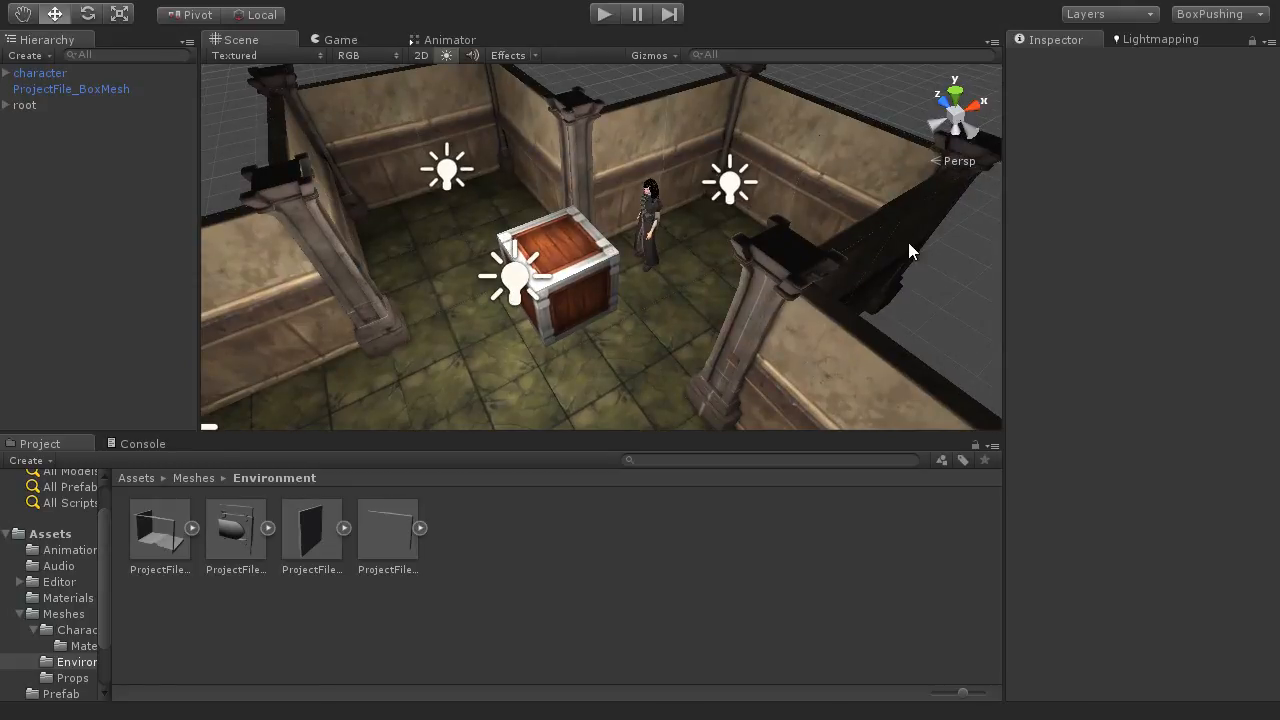
{"action": "scroll", "coordinate": [637, 316], "scroll_direction": "down", "scroll_amount": 3}
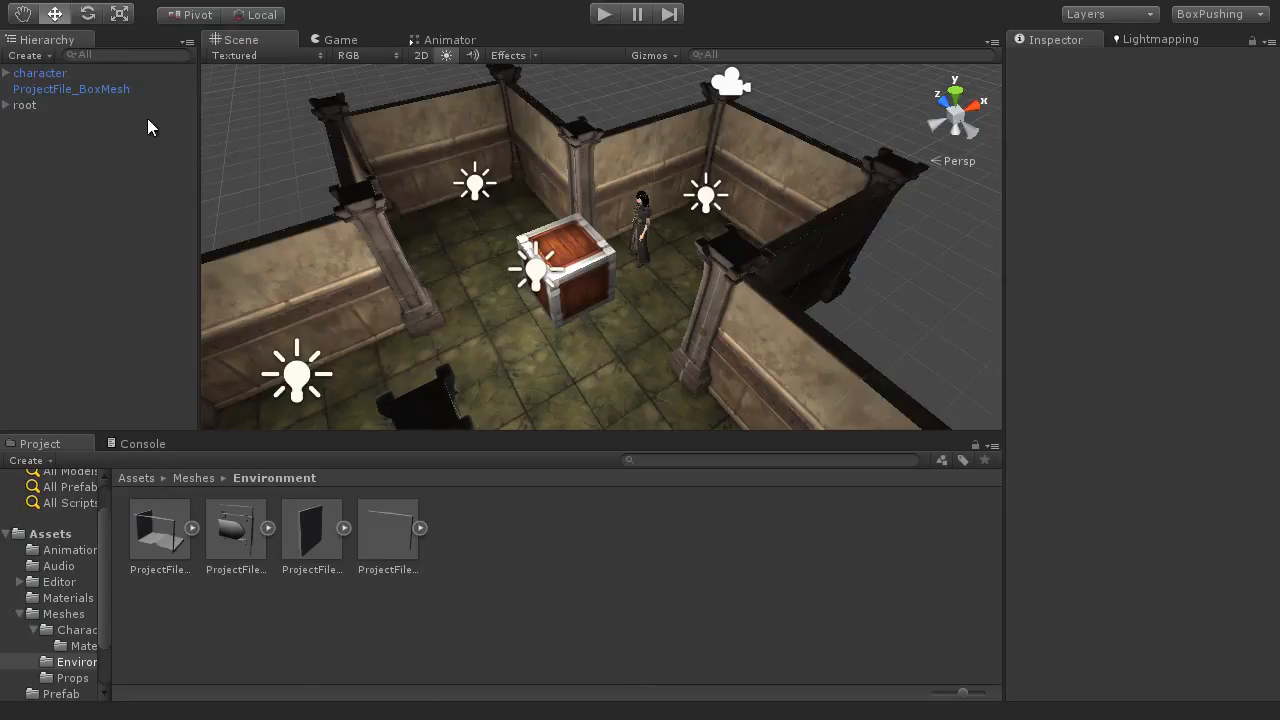
{"action": "left_click", "coordinate": [158, 3]}
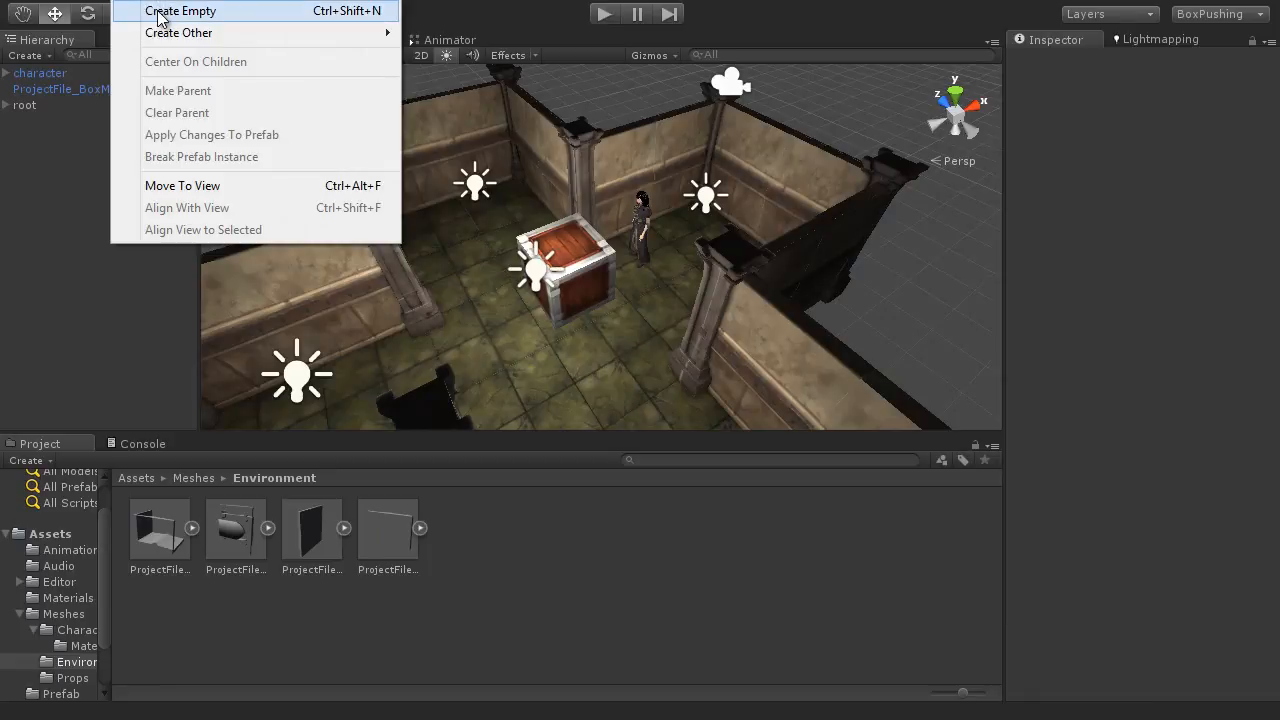
{"action": "left_click", "coordinate": [442, 13]}
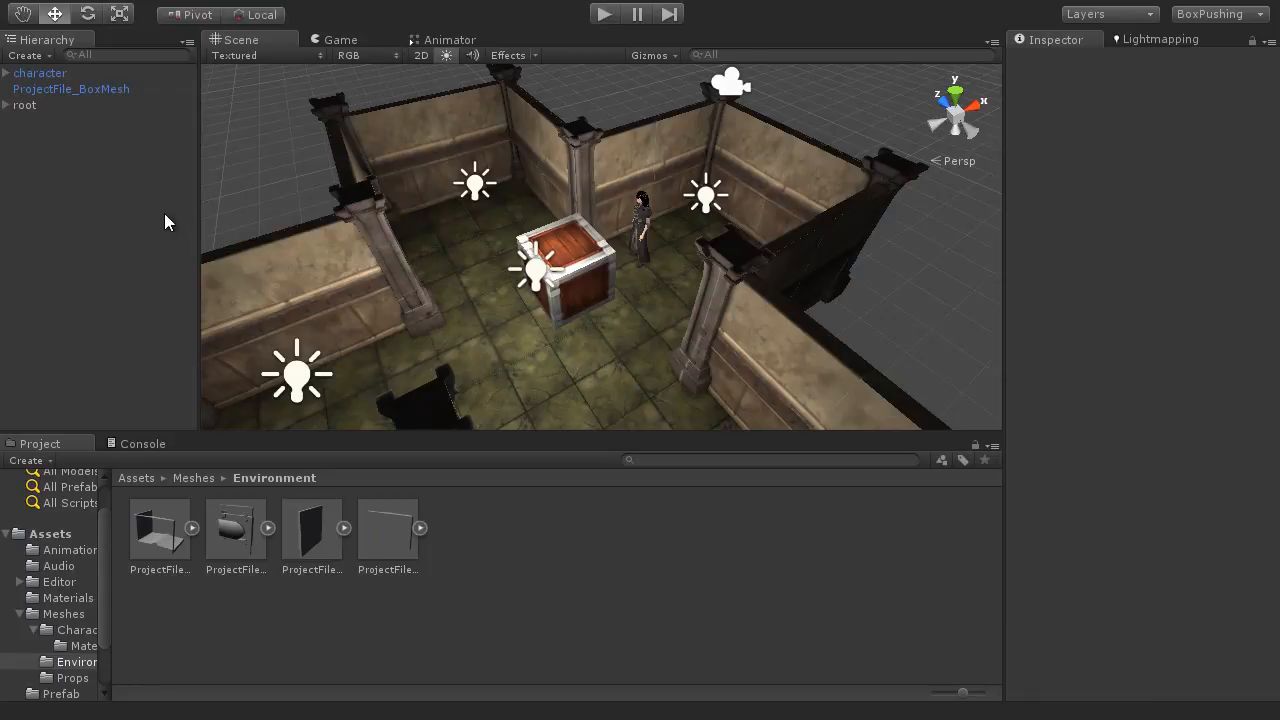
{"action": "key", "text": "ctrl+shift+n"}
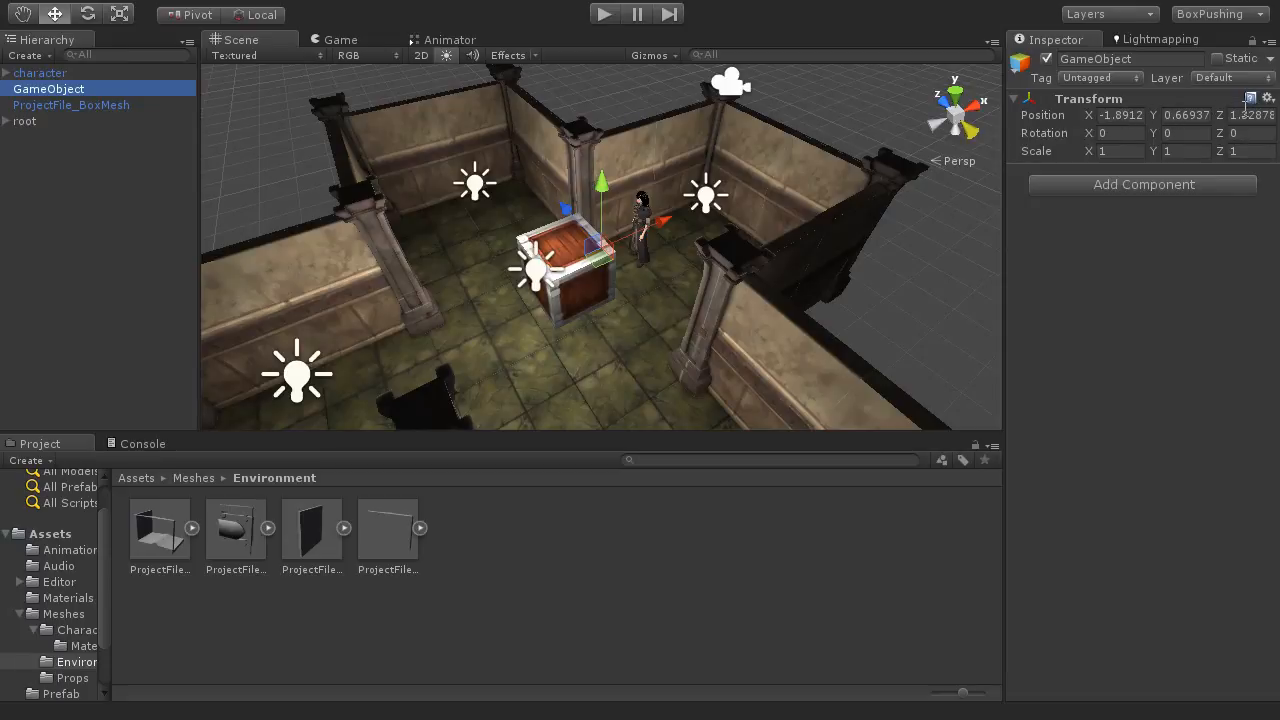
{"action": "left_click", "coordinate": [1266, 100]}
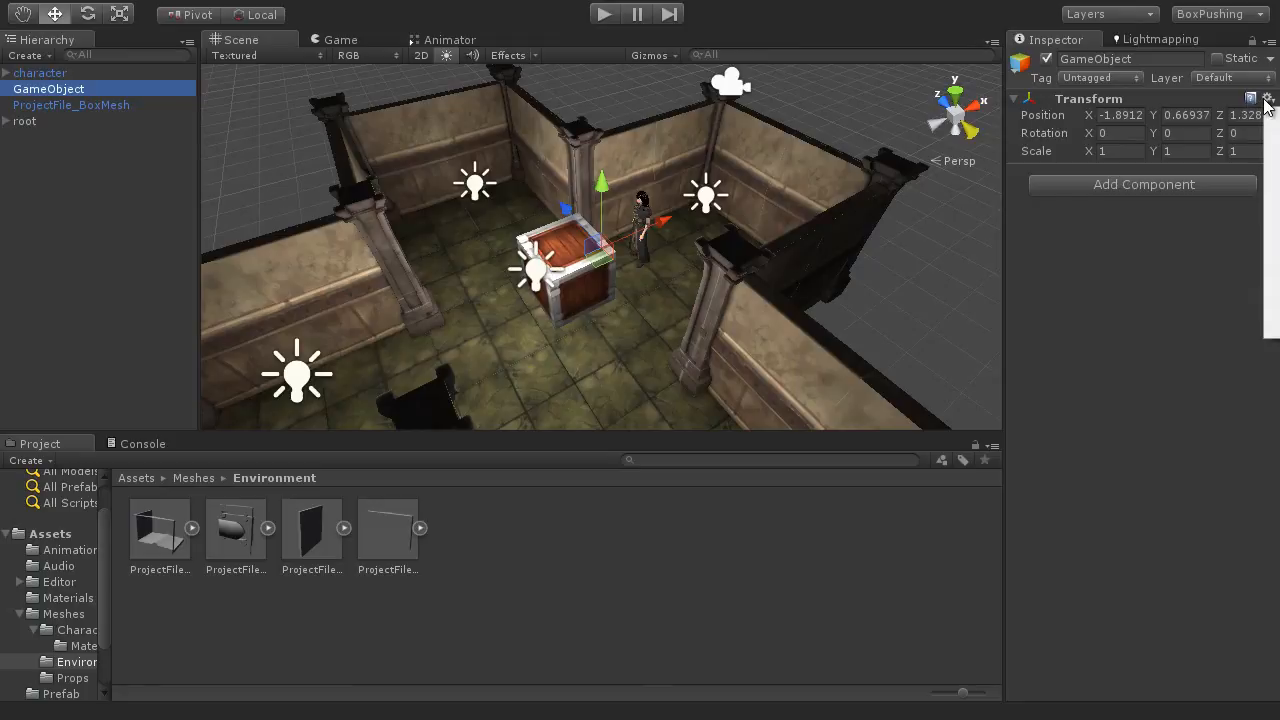
{"action": "left_click", "coordinate": [1270, 112]}
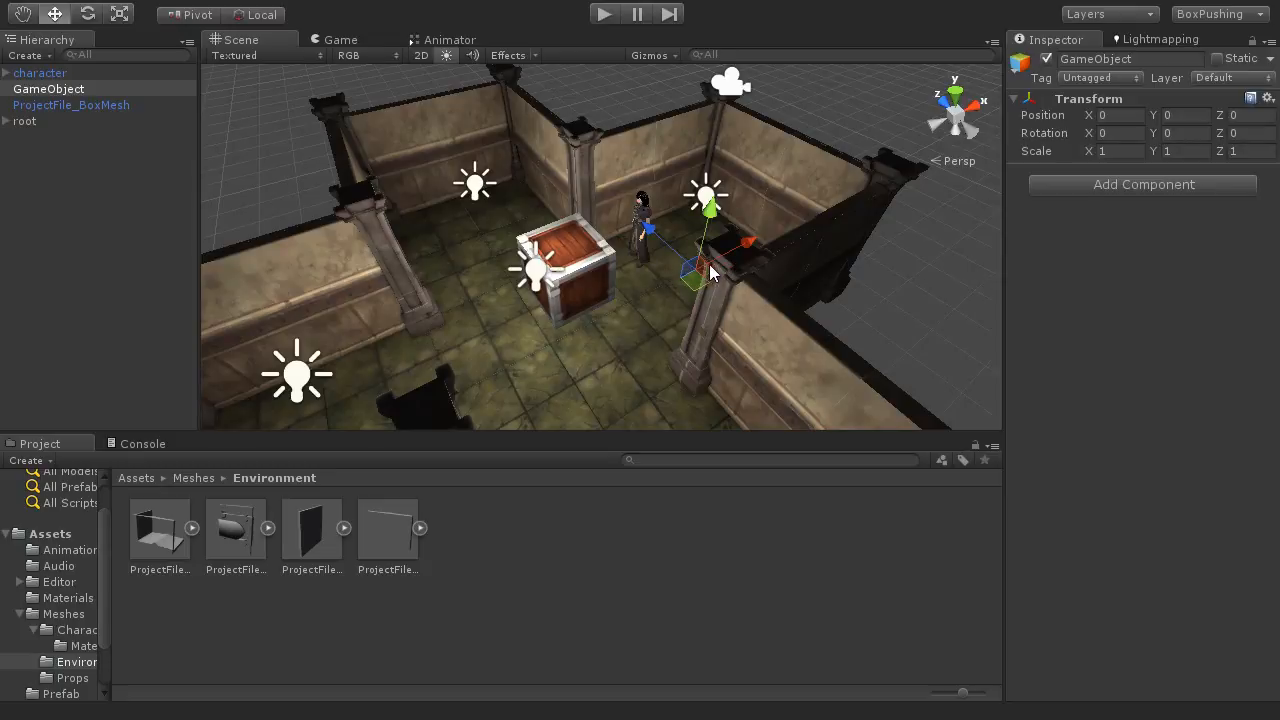
Step: Rename the empty game object as Colliders
{"action": "left_click", "coordinate": [1140, 59]}
{"action": "type", "text": "Colliders"}
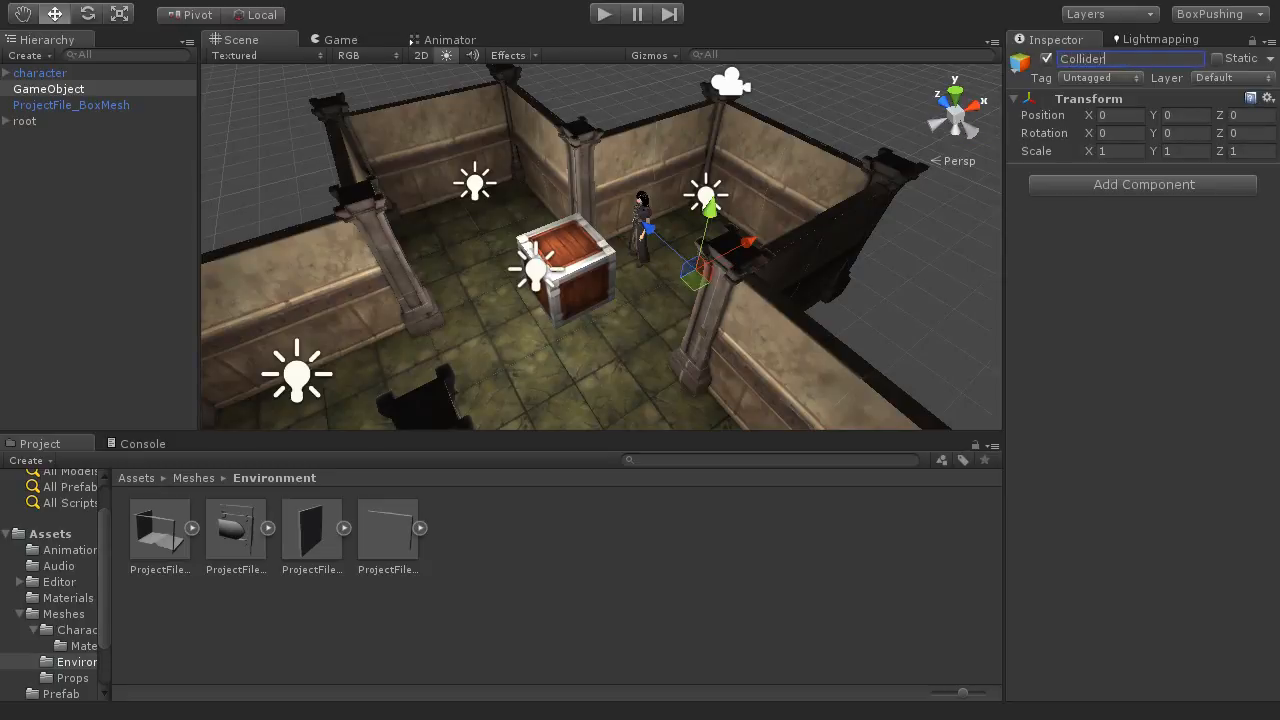
{"action": "key", "text": "Return"}
Step: Create a second empty game object, make it a child of Colliders and select it
{"action": "left_click", "coordinate": [61, 94]}
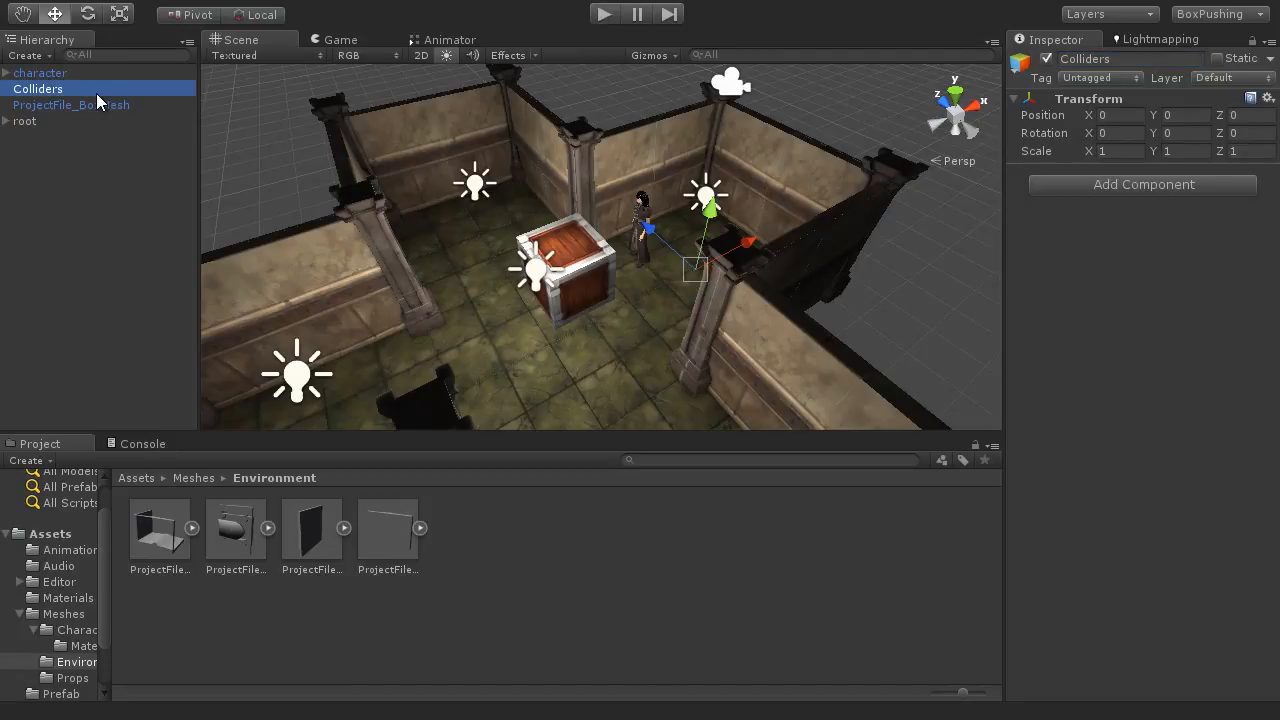
{"action": "key", "text": "ctrl+shift+n"}
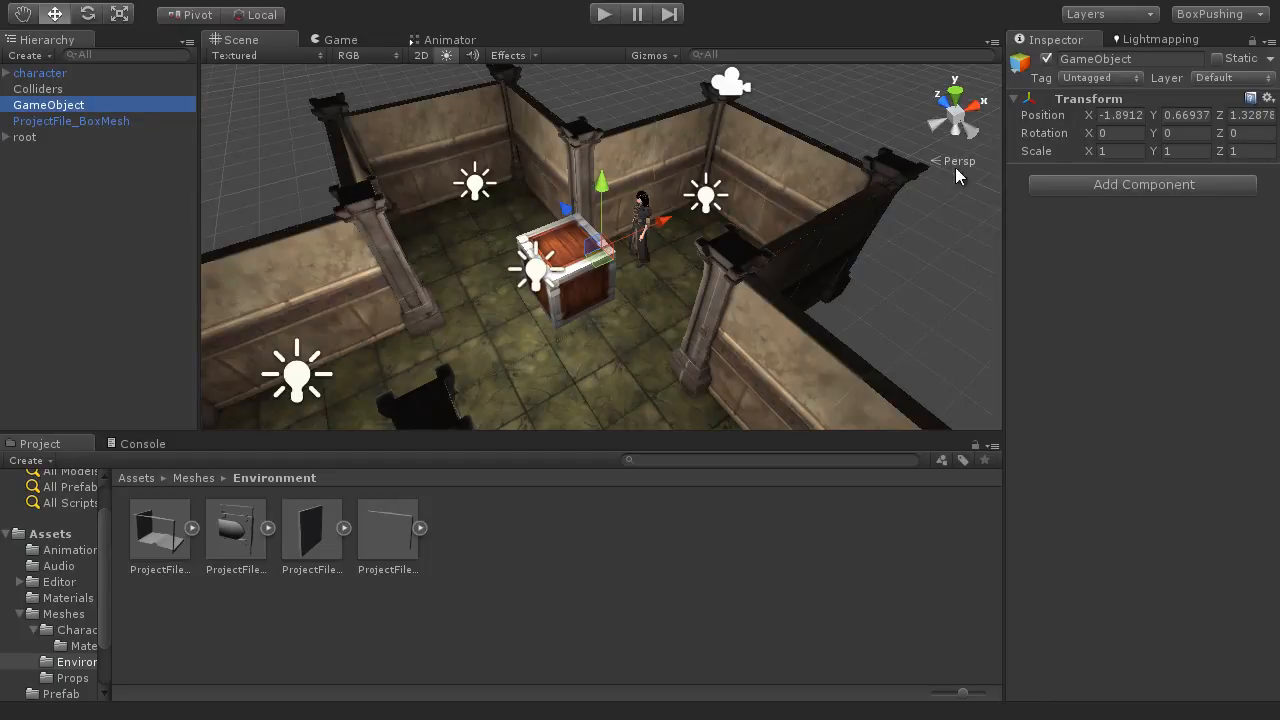
{"action": "mouse_move", "coordinate": [27, 110]}
{"action": "left_mouse_down"}
{"action": "mouse_move", "coordinate": [50, 116]}
{"action": "mouse_move", "coordinate": [42, 94]}
{"action": "mouse_move", "coordinate": [17, 95]}
{"action": "left_mouse_up"}
{"action": "left_click", "coordinate": [18, 92]}
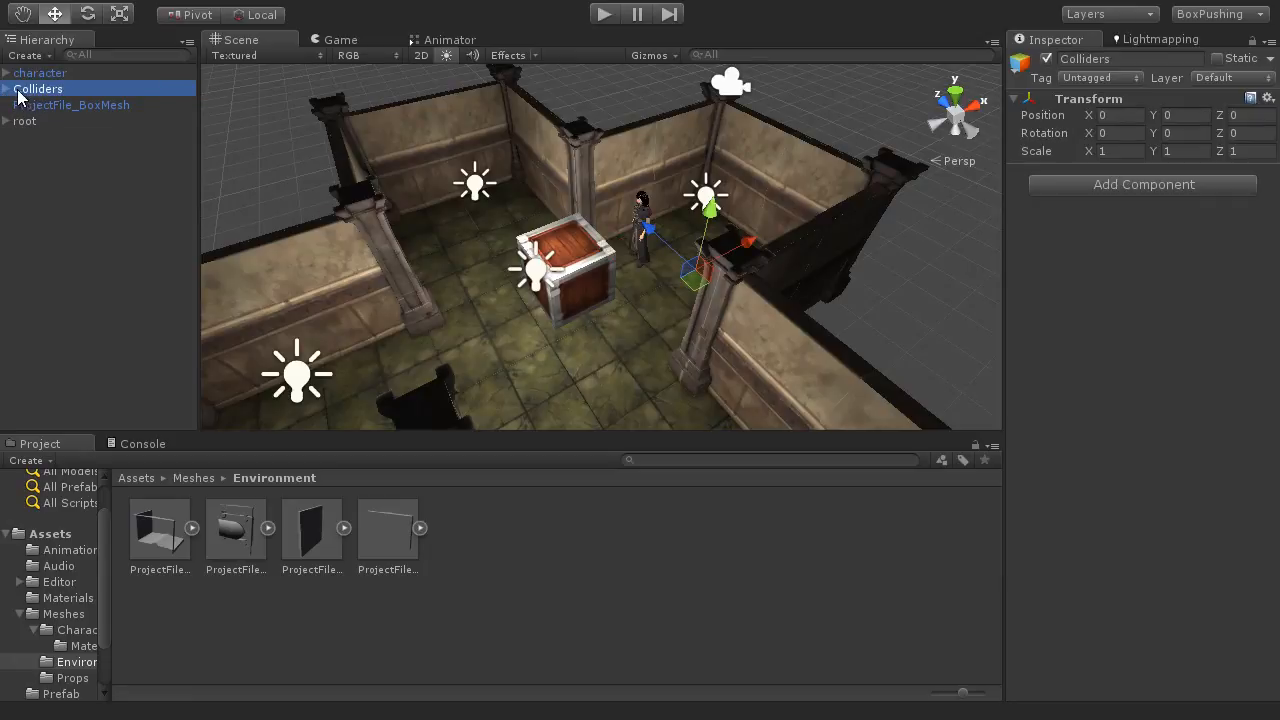
{"action": "left_click", "coordinate": [7, 89]}
{"action": "left_click", "coordinate": [66, 108]}
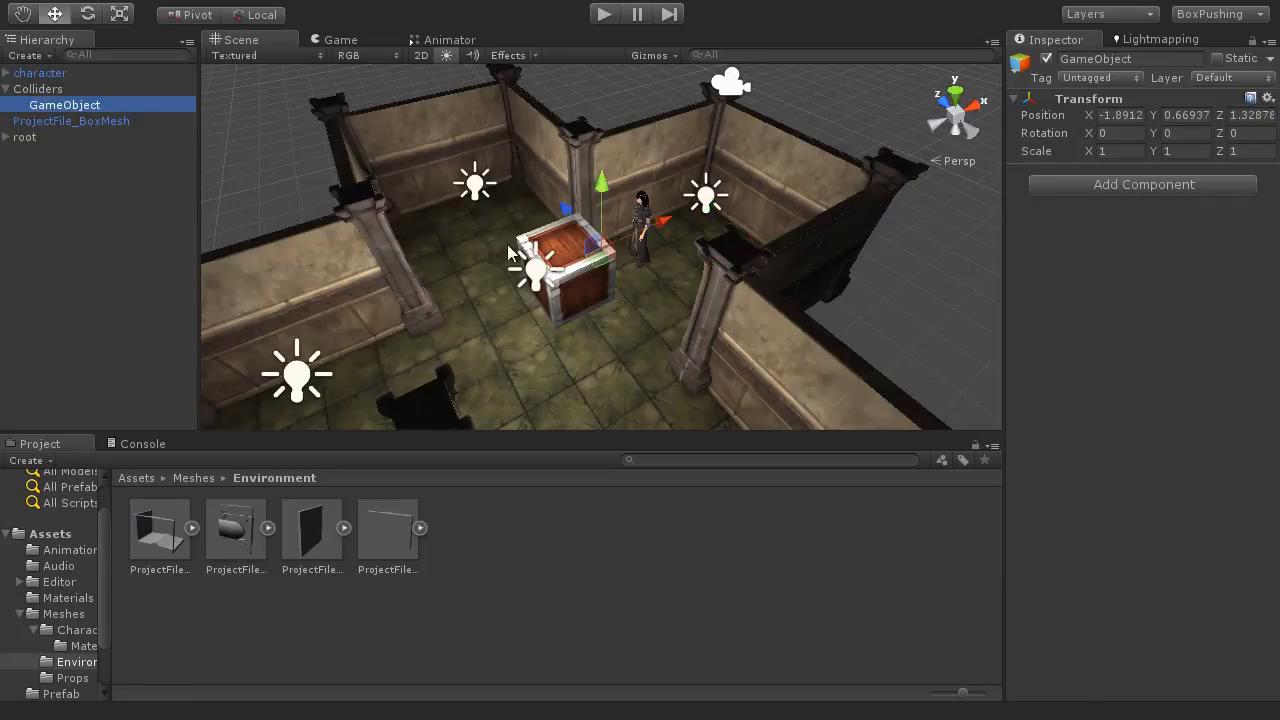
Step: Move the empty child object outside the room into the notch between two walls, at about X 0.20, Y 1.94, Z 4.00
{"action": "left_click_drag", "start_coordinate": [753, 281], "coordinate": [629, 404], "text": "alt"}
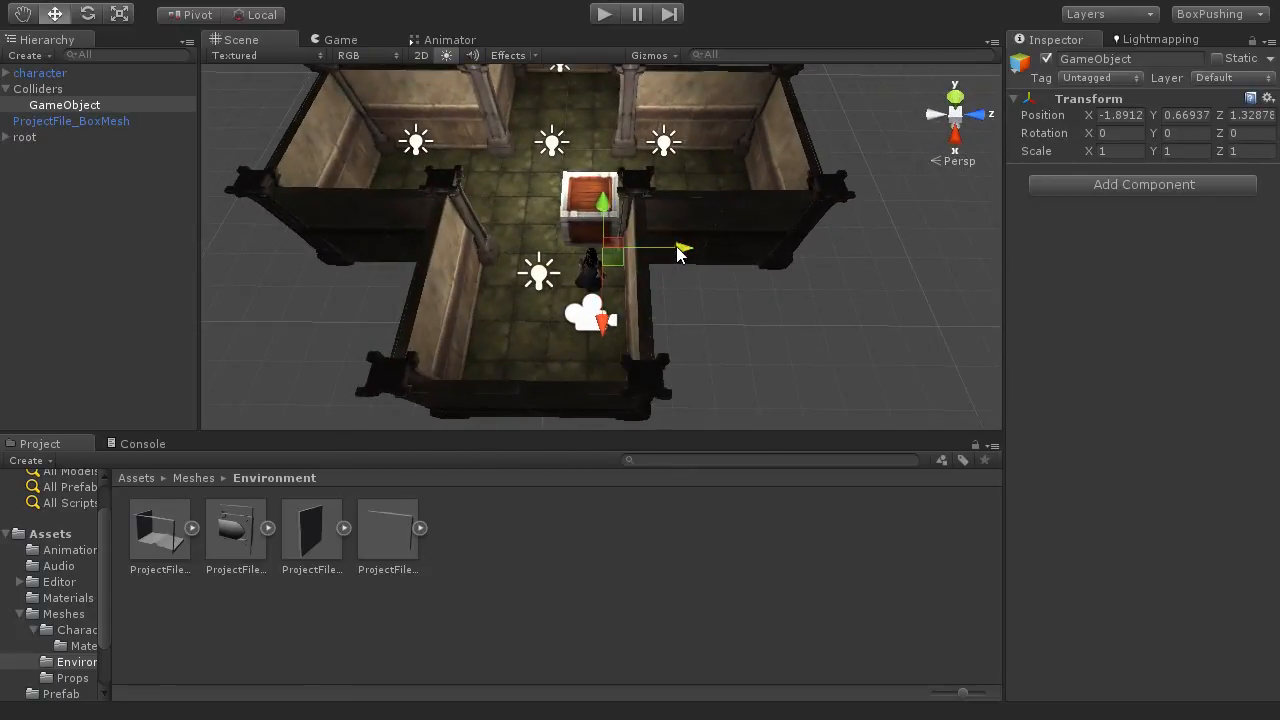
{"action": "left_click_drag", "start_coordinate": [680, 249], "coordinate": [735, 254]}
{"action": "middle_click_drag", "start_coordinate": [735, 254], "coordinate": [556, 251]}
{"action": "left_click_drag", "start_coordinate": [556, 251], "coordinate": [588, 378], "text": "alt"}
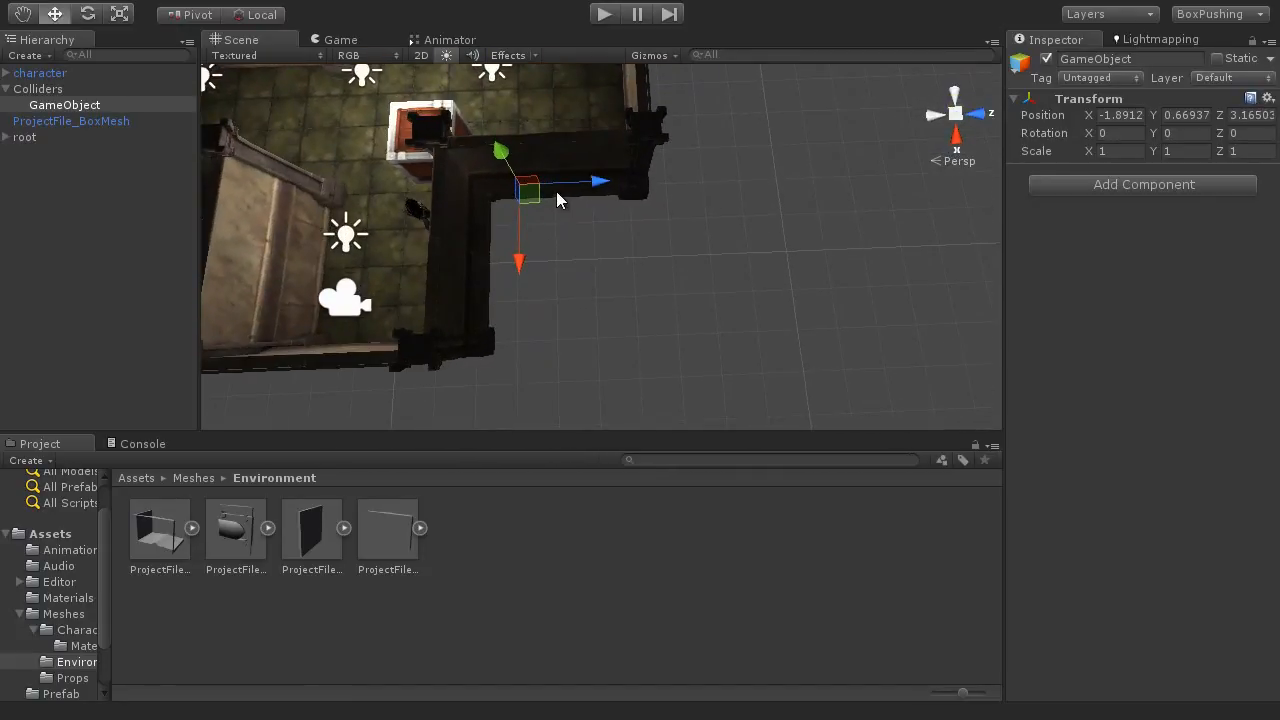
{"action": "left_click_drag", "start_coordinate": [578, 182], "coordinate": [609, 184]}
{"action": "left_click_drag", "start_coordinate": [554, 251], "coordinate": [556, 330]}
{"action": "left_click_drag", "start_coordinate": [646, 309], "coordinate": [544, 97], "text": "alt"}
{"action": "left_click_drag", "start_coordinate": [598, 205], "coordinate": [528, 173], "text": "alt"}
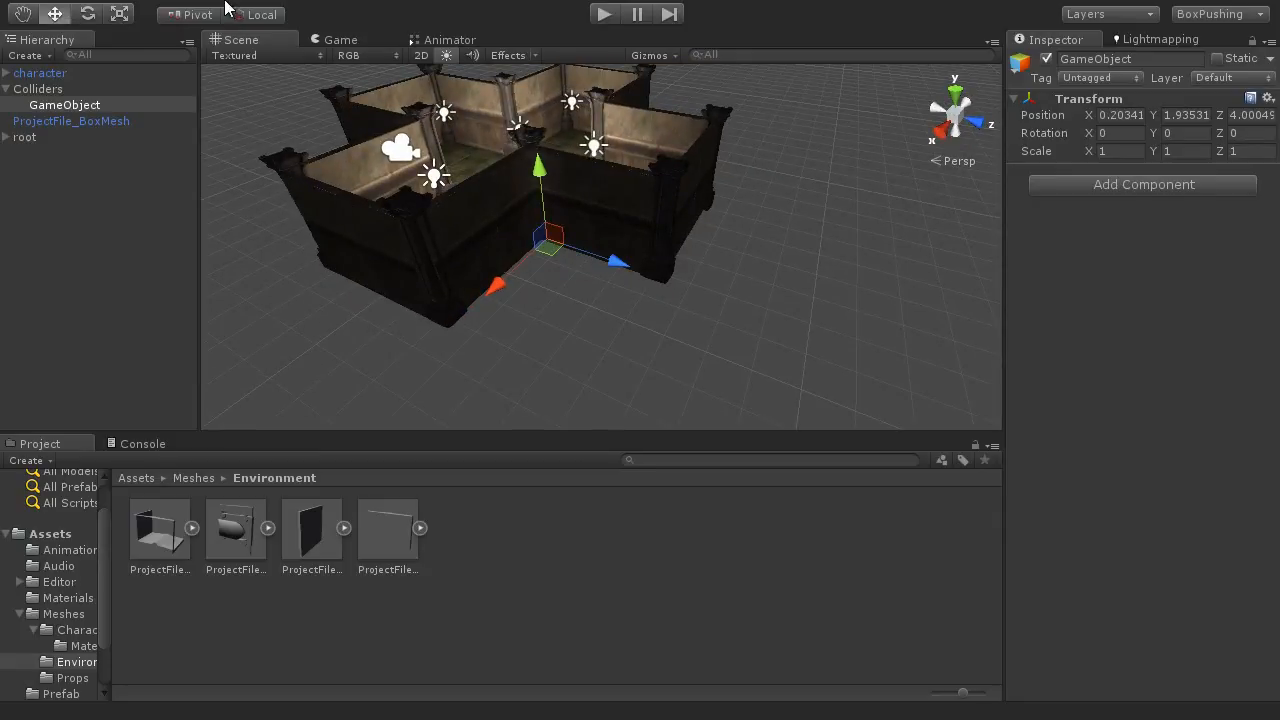
Step: Add a Box Collider component to the child object in the wall notch
{"action": "left_click", "coordinate": [258, 1]}
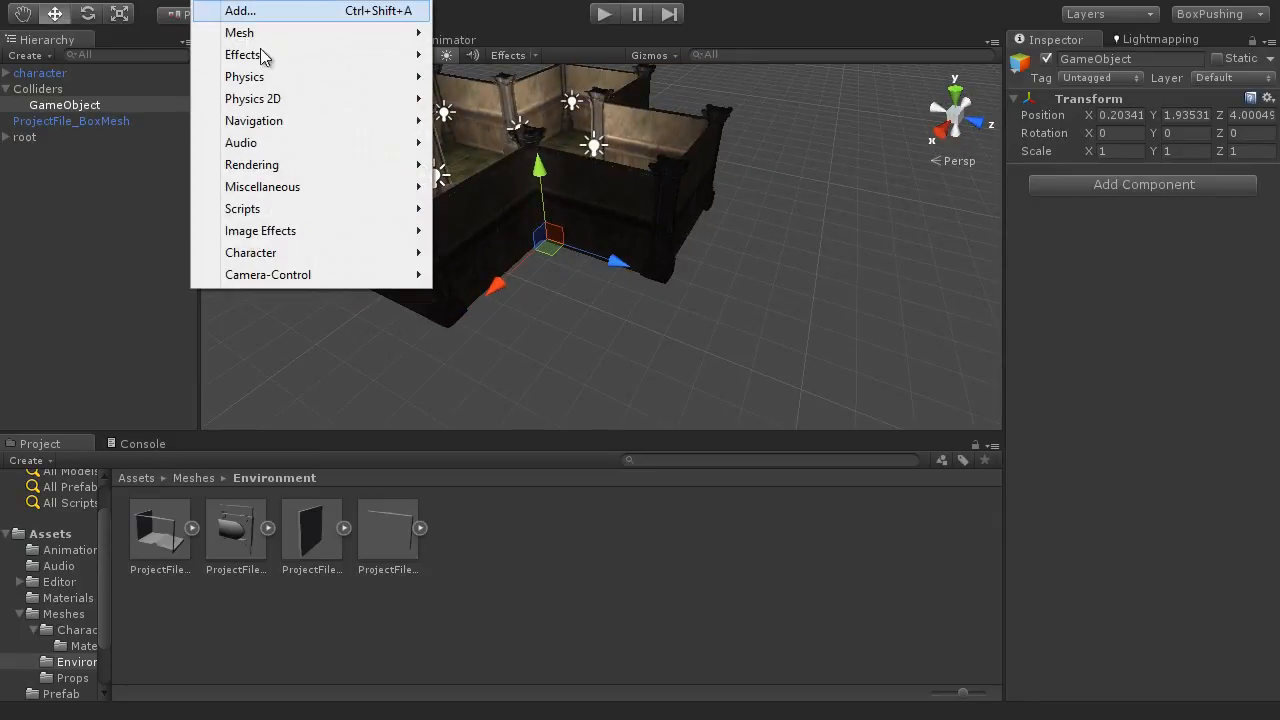
{"action": "mouse_move", "coordinate": [268, 82]}
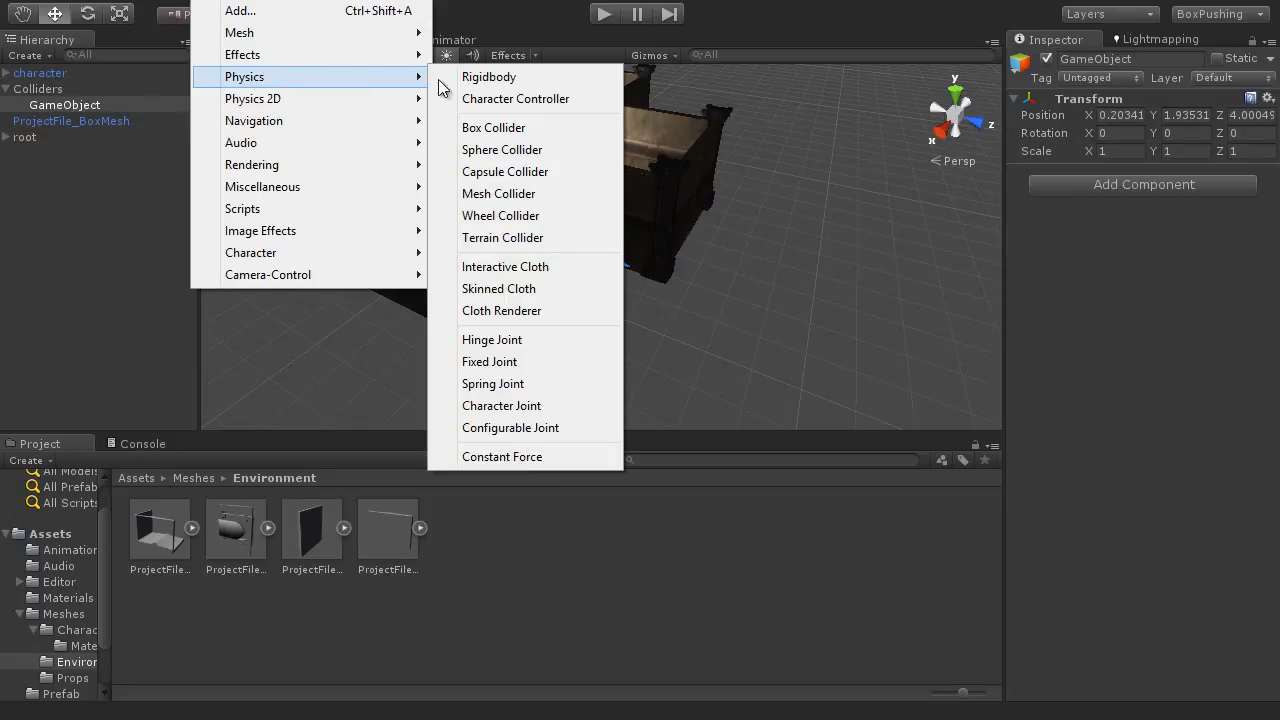
{"action": "left_click", "coordinate": [530, 130]}
{"action": "left_click_drag", "start_coordinate": [623, 320], "coordinate": [618, 266], "text": "alt"}
{"action": "scroll", "coordinate": [580, 275], "scroll_direction": "up", "scroll_amount": 9}
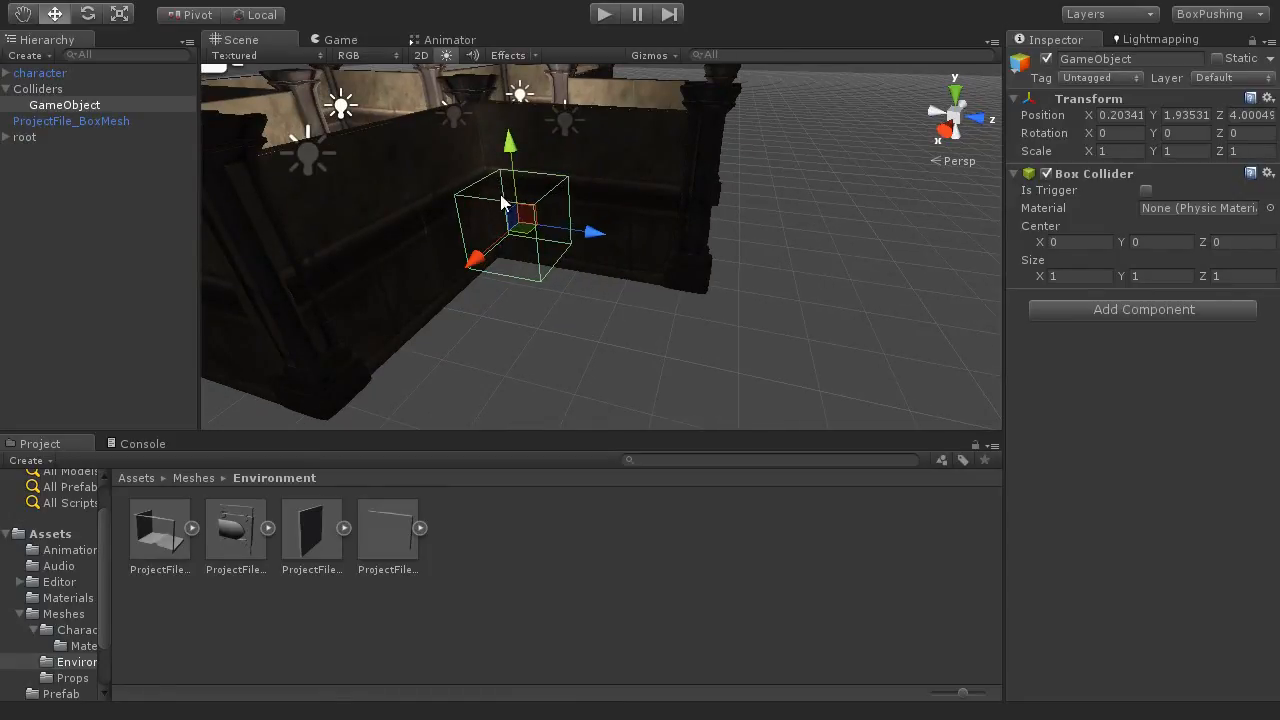
{"action": "left_click_drag", "start_coordinate": [550, 248], "coordinate": [613, 305], "text": "alt"}
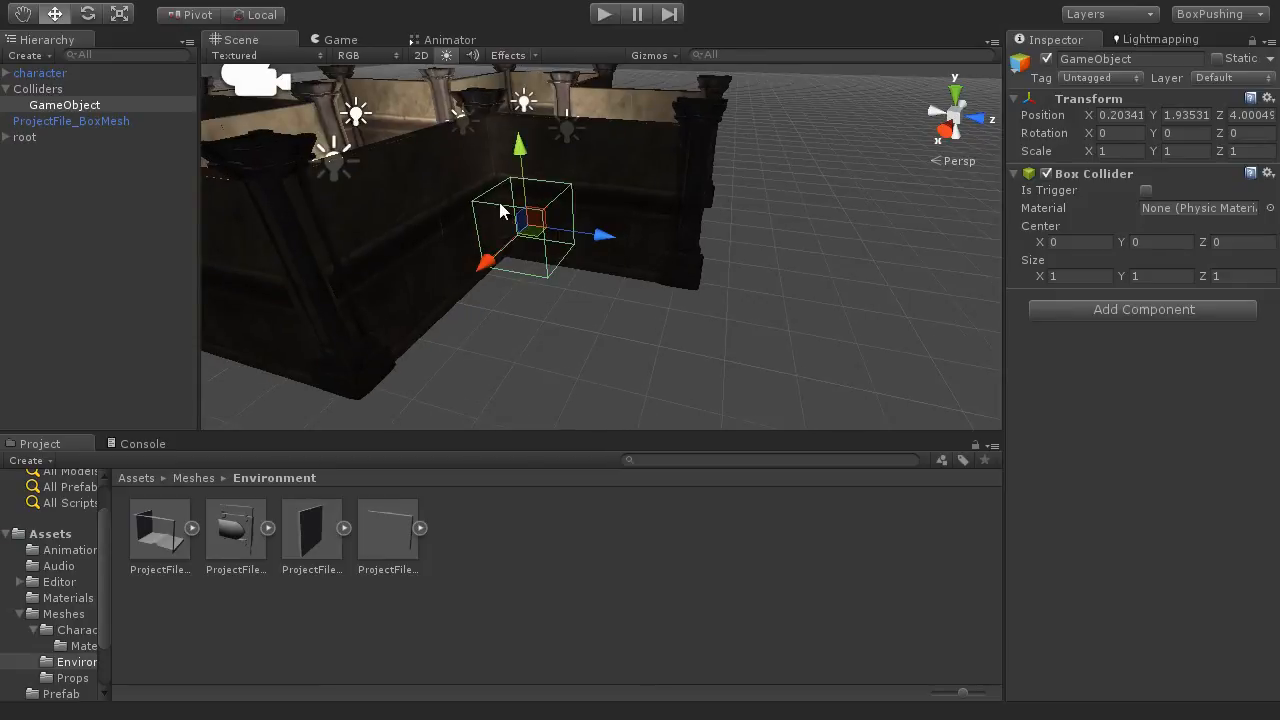
Step: Turn the BoxCollider gizmo display off and back on in the scene view
{"action": "left_click", "coordinate": [650, 55]}
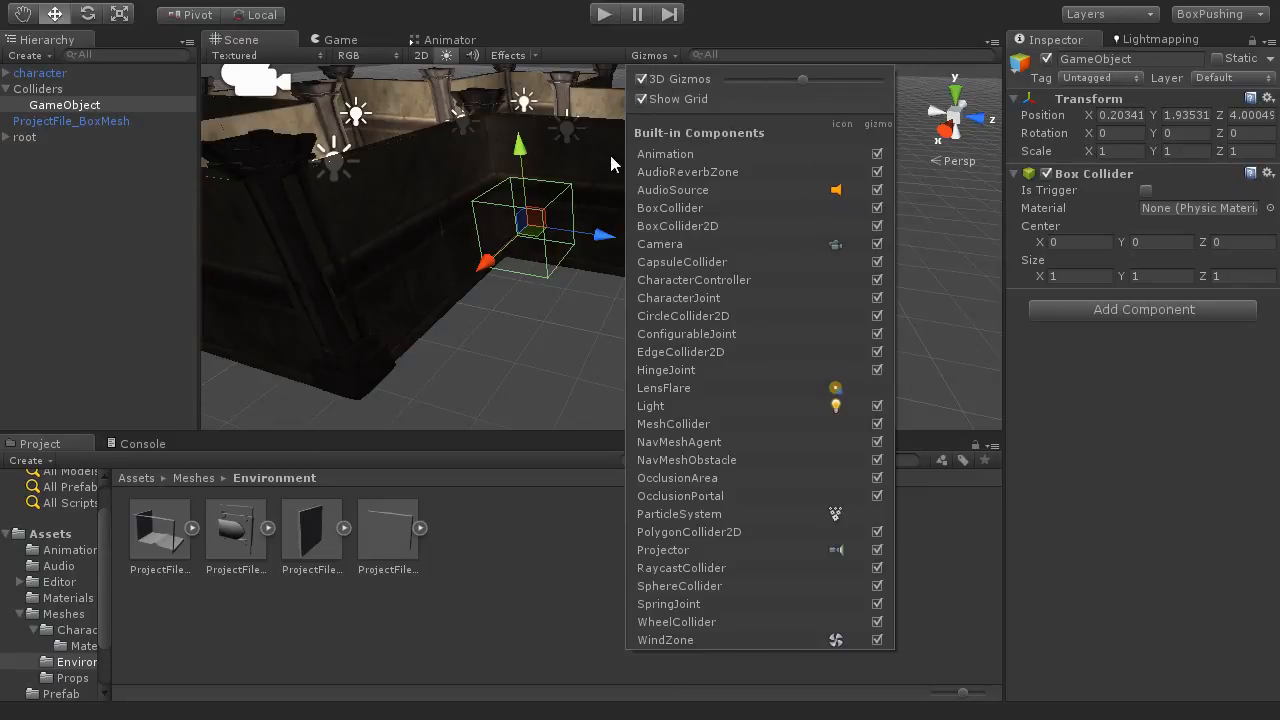
{"action": "left_click", "coordinate": [877, 208]}
{"action": "left_click", "coordinate": [877, 208]}
{"action": "left_click", "coordinate": [765, 12]}
Step: Set the Box Collider's Y size to 4.85 so it spans the height of the walls
{"action": "left_click_drag", "start_coordinate": [588, 220], "coordinate": [551, 383], "text": "alt"}
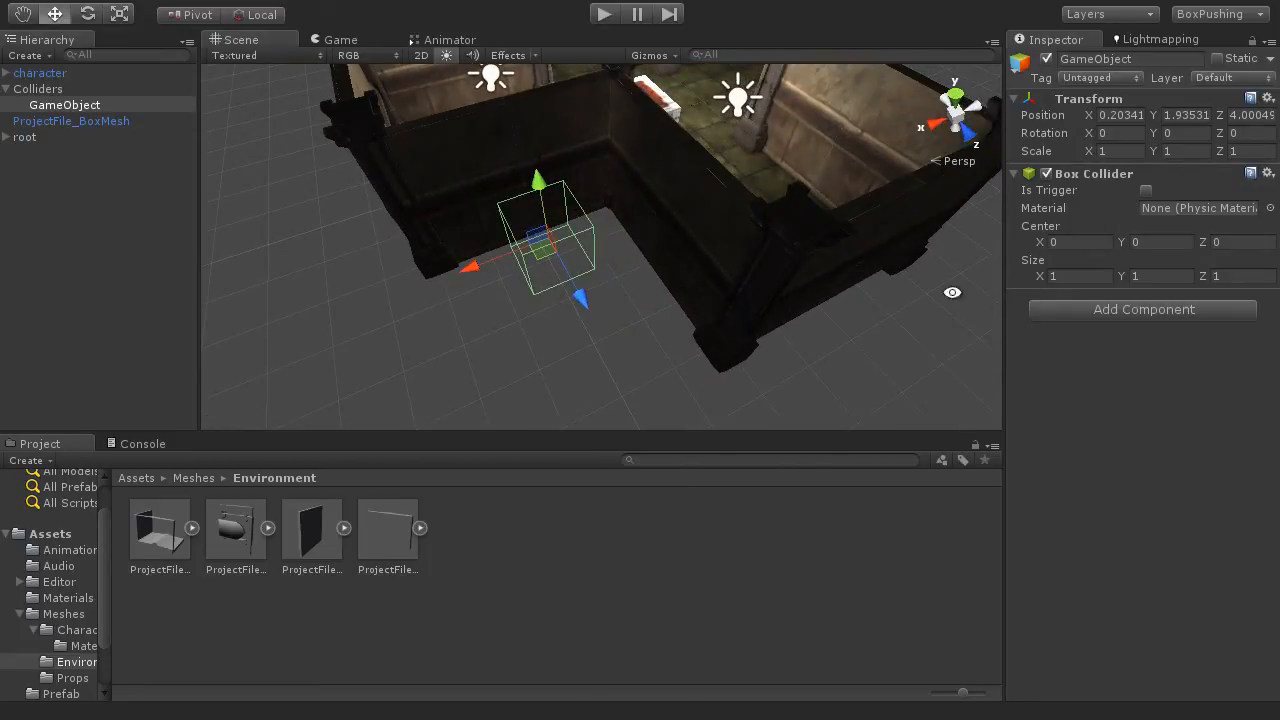
{"action": "left_click_drag", "start_coordinate": [953, 290], "coordinate": [853, 109], "text": "alt"}
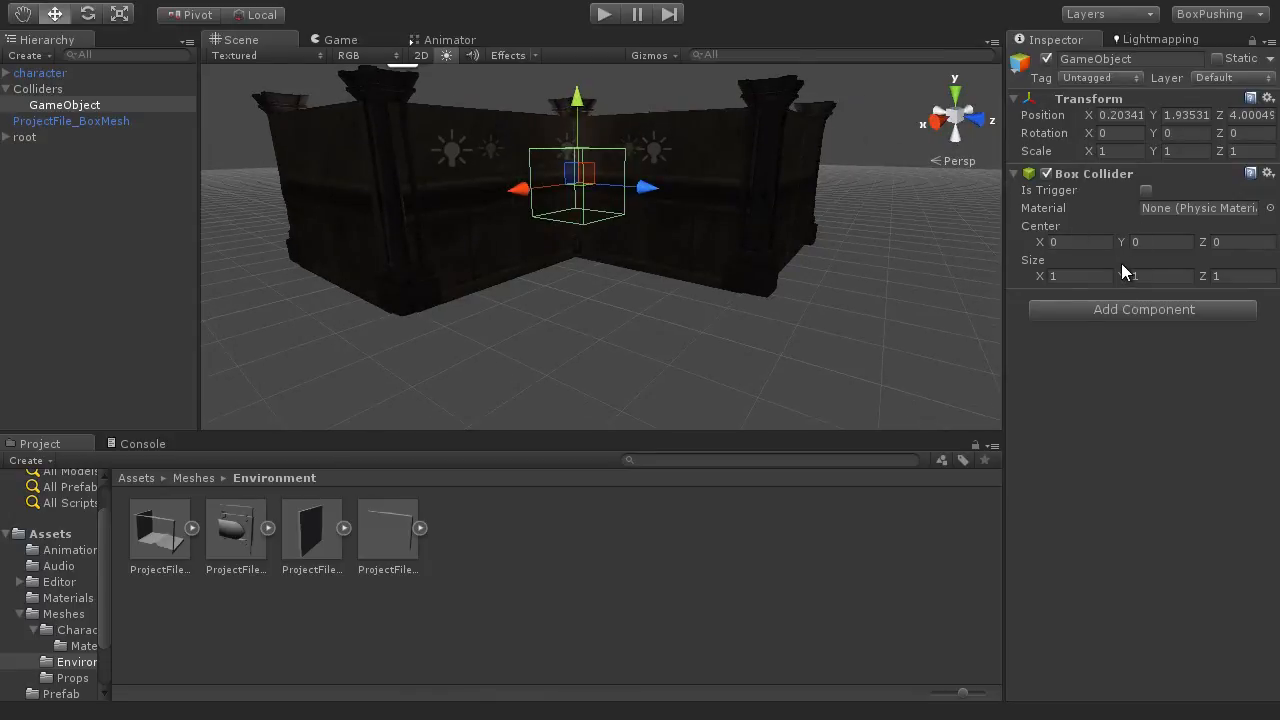
{"action": "left_click_drag", "start_coordinate": [1121, 277], "coordinate": [1214, 295]}
{"action": "scroll", "coordinate": [706, 248], "scroll_direction": "down", "scroll_amount": 3}
{"action": "left_click_drag", "start_coordinate": [625, 275], "coordinate": [706, 228], "text": "alt"}
{"action": "left_click_drag", "start_coordinate": [1118, 275], "coordinate": [1134, 277]}
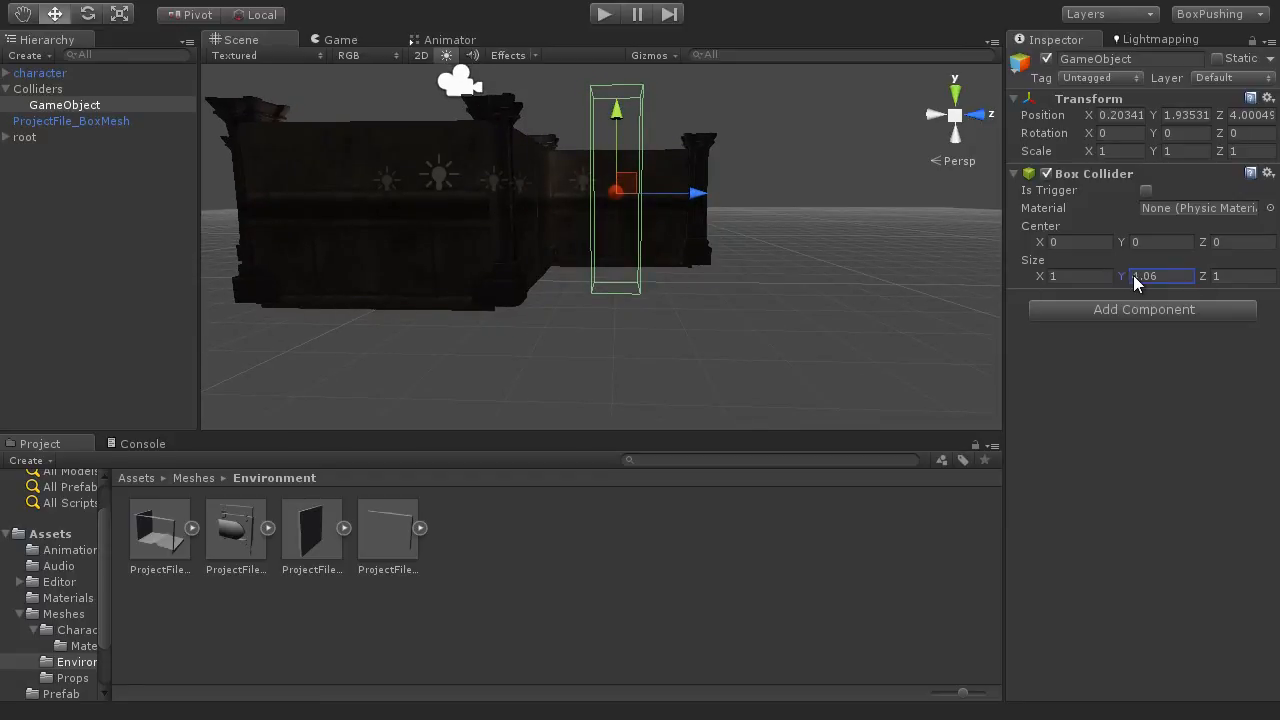
{"action": "left_click_drag", "start_coordinate": [844, 245], "coordinate": [666, 366], "text": "alt"}
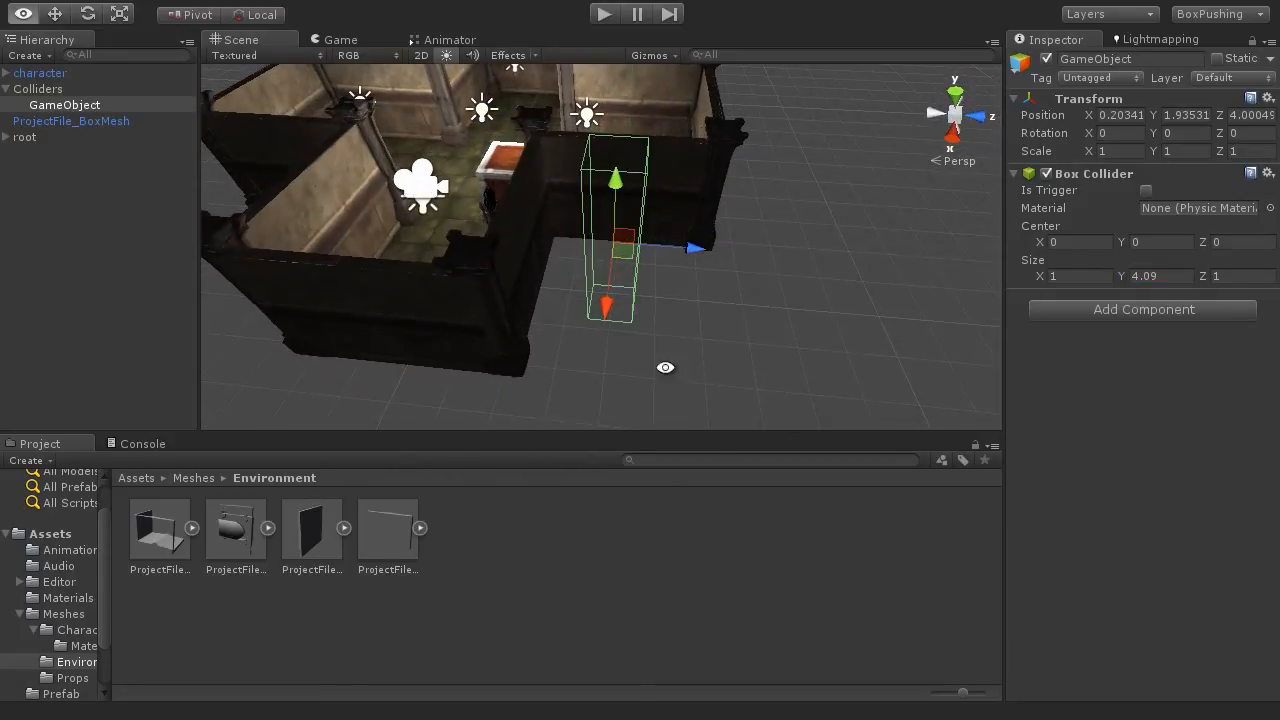
{"action": "left_click", "coordinate": [1130, 277]}
{"action": "left_click_drag", "start_coordinate": [1127, 277], "coordinate": [1138, 282]}
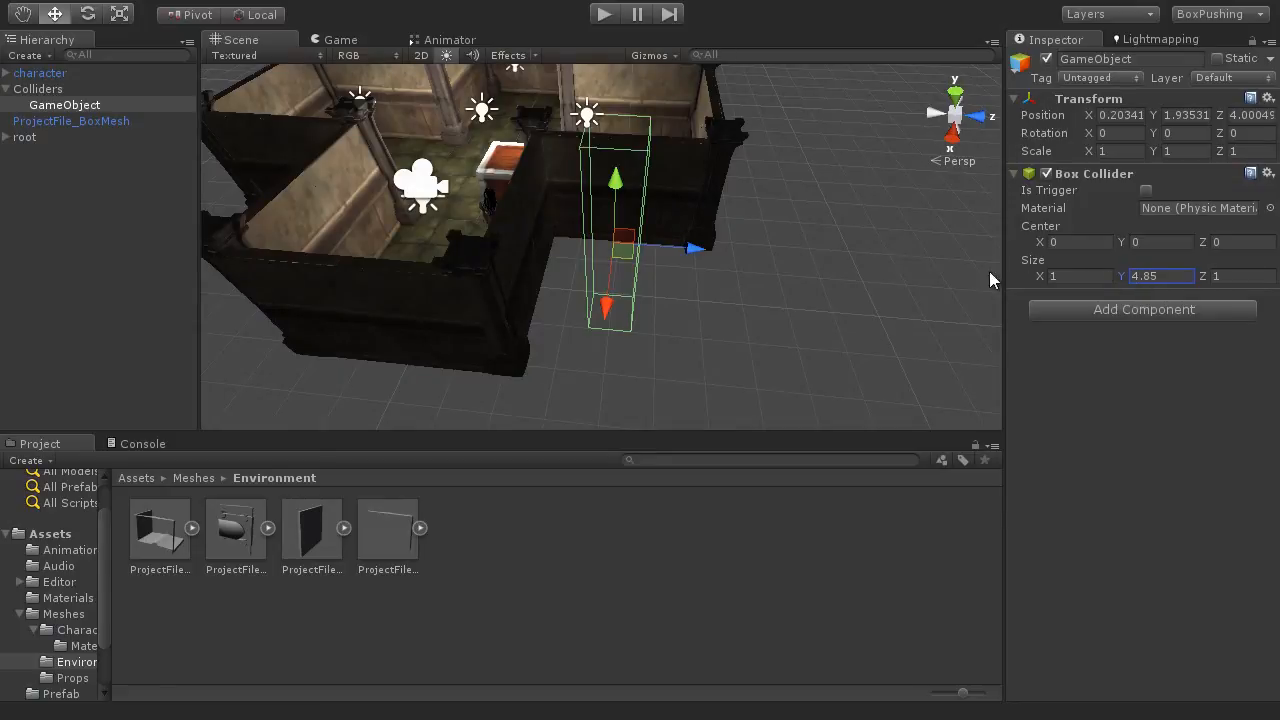
Step: In a top view, set the Box Collider's X size to 4.3 and Z size to 3.84 to fill the notch
{"action": "left_click_drag", "start_coordinate": [990, 280], "coordinate": [775, 84], "text": "alt"}
{"action": "left_click", "coordinate": [957, 95]}
{"action": "left_click", "coordinate": [956, 115]}
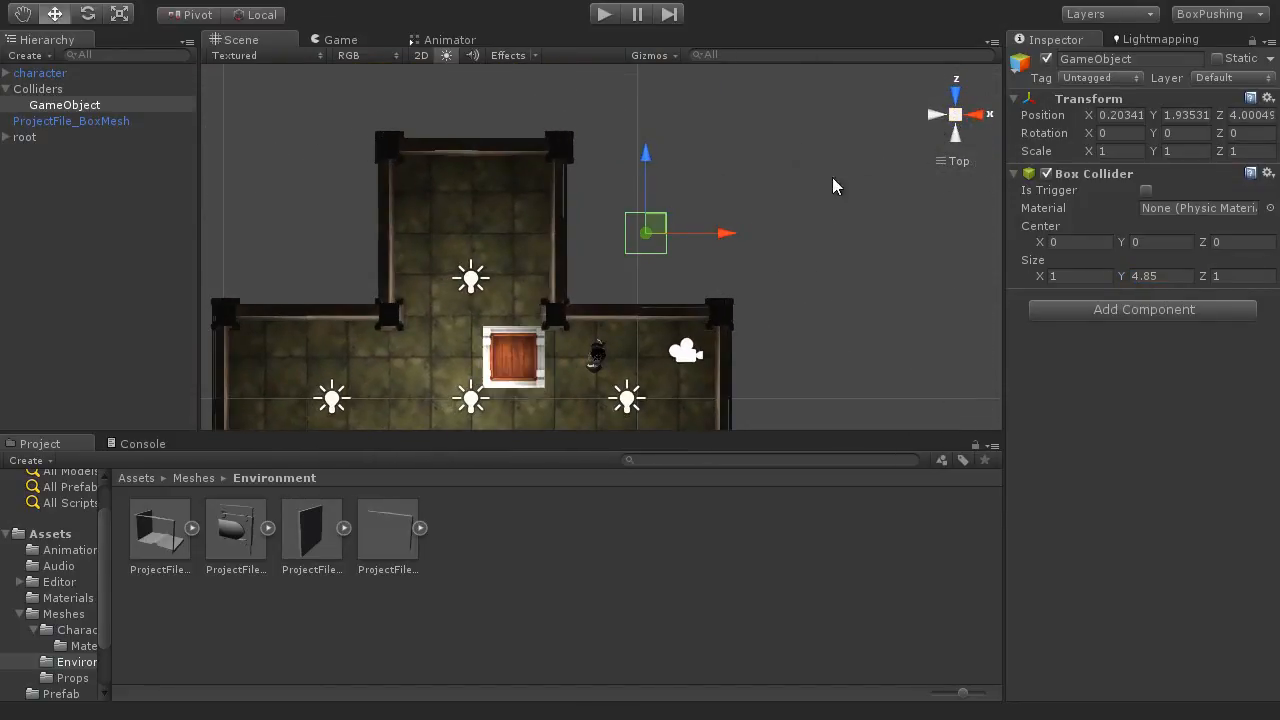
{"action": "middle_click_drag", "start_coordinate": [737, 211], "coordinate": [691, 195]}
{"action": "left_click", "coordinate": [1033, 276]}
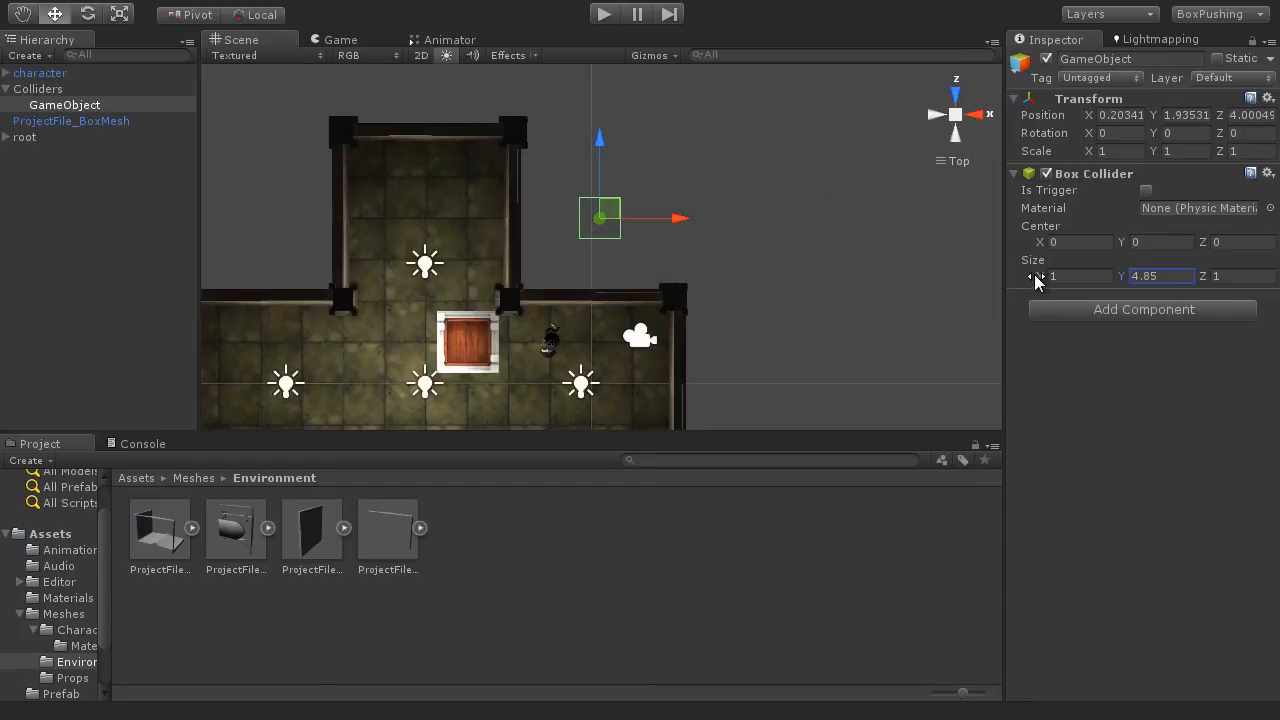
{"action": "left_click_drag", "start_coordinate": [1036, 281], "coordinate": [1100, 288]}
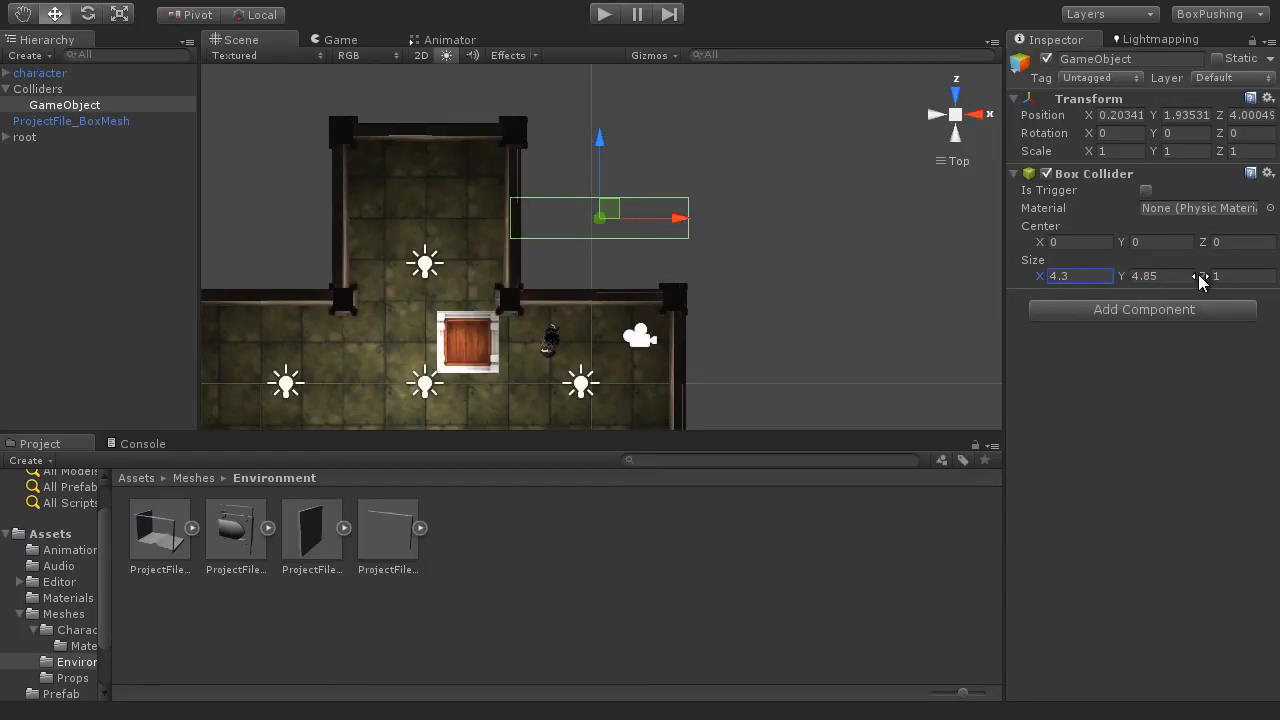
{"action": "left_click_drag", "start_coordinate": [1203, 276], "coordinate": [1258, 281]}
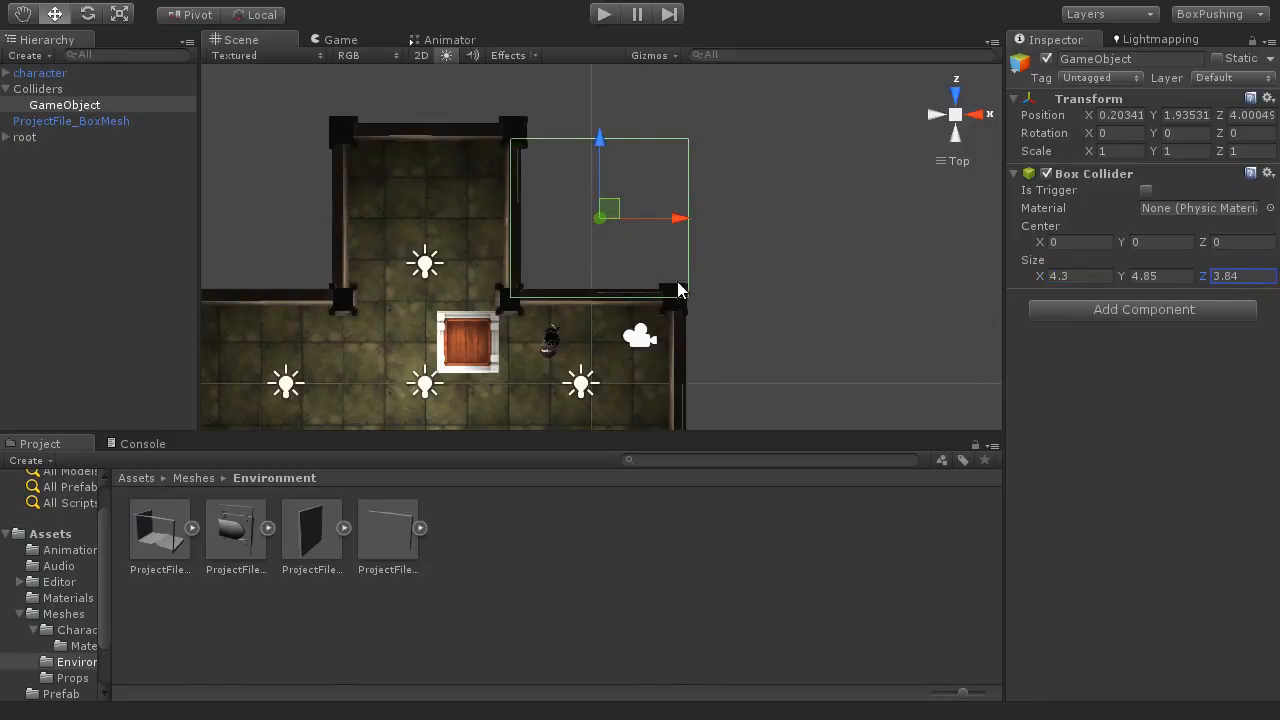
Step: Duplicate the collider object and move the copy along X into the opposite wall notch, at X about -8.27
{"action": "scroll", "coordinate": [645, 283], "scroll_direction": "up", "scroll_amount": 4}
{"action": "middle_click_drag", "start_coordinate": [554, 253], "coordinate": [603, 214], "text": "alt"}
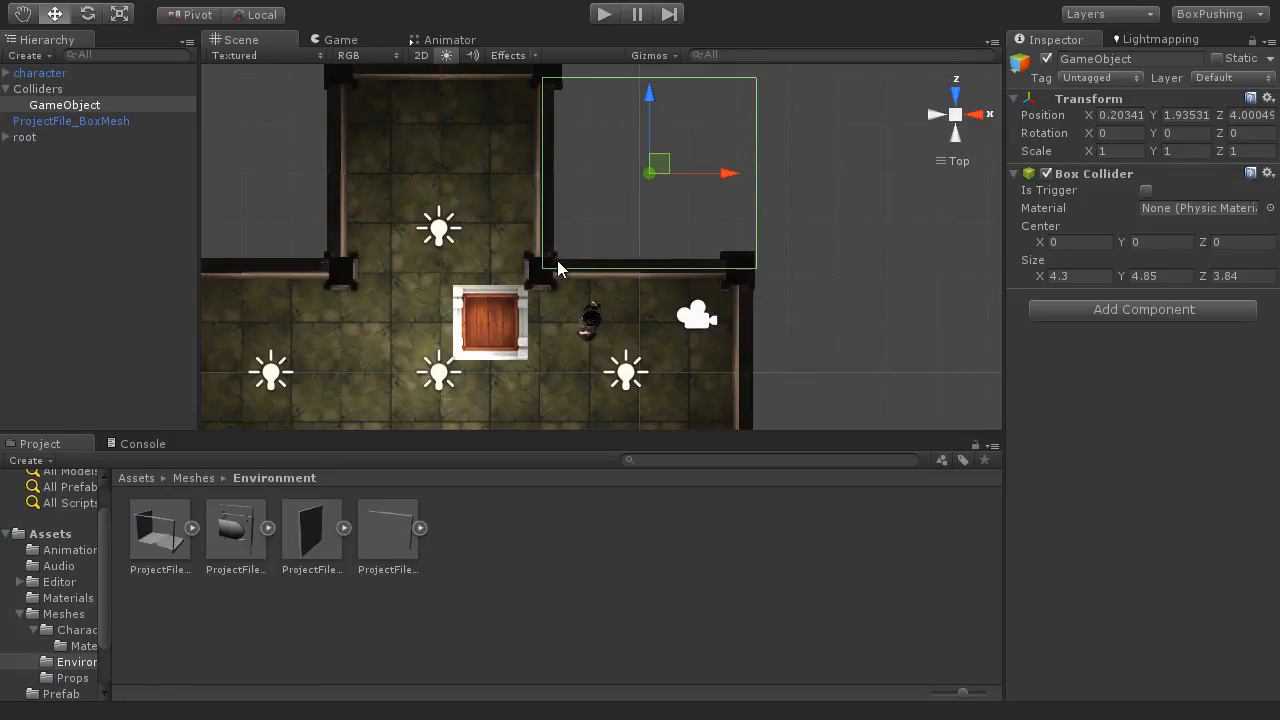
{"action": "middle_click_drag", "start_coordinate": [568, 253], "coordinate": [764, 332], "text": "alt"}
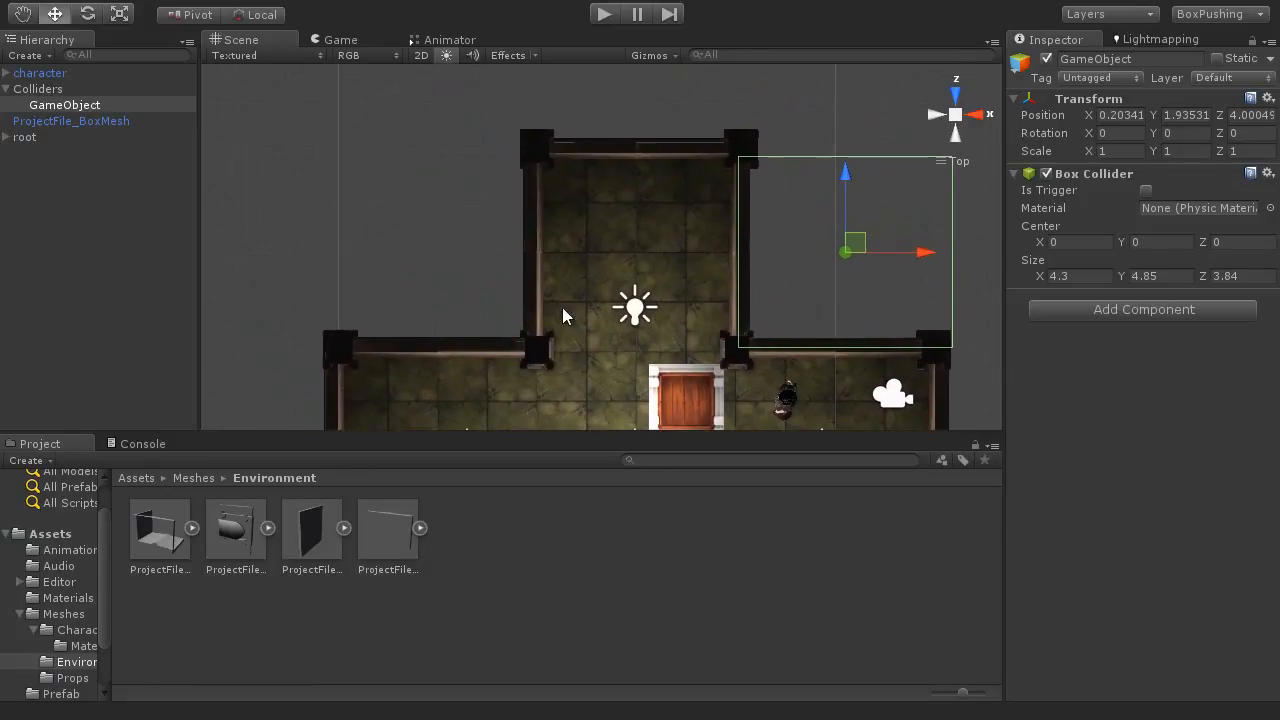
{"action": "middle_click_drag", "start_coordinate": [440, 284], "coordinate": [418, 268], "text": "alt"}
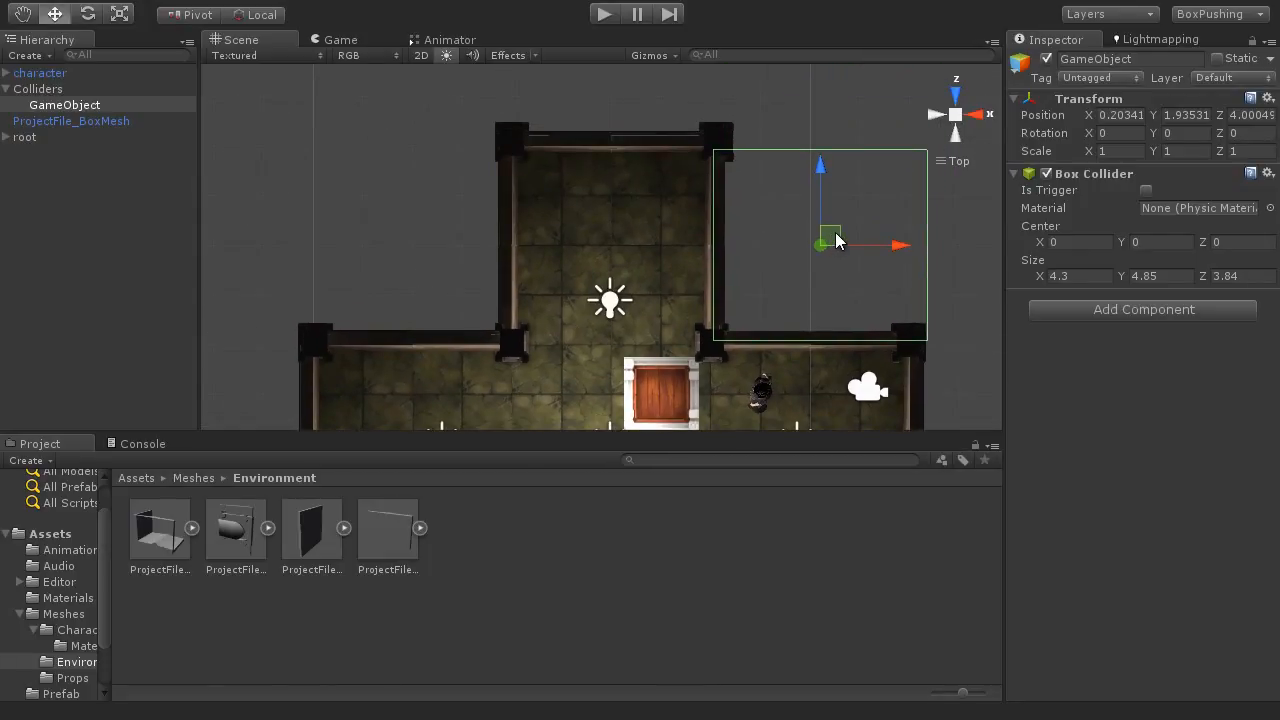
{"action": "key", "text": "ctrl+d"}
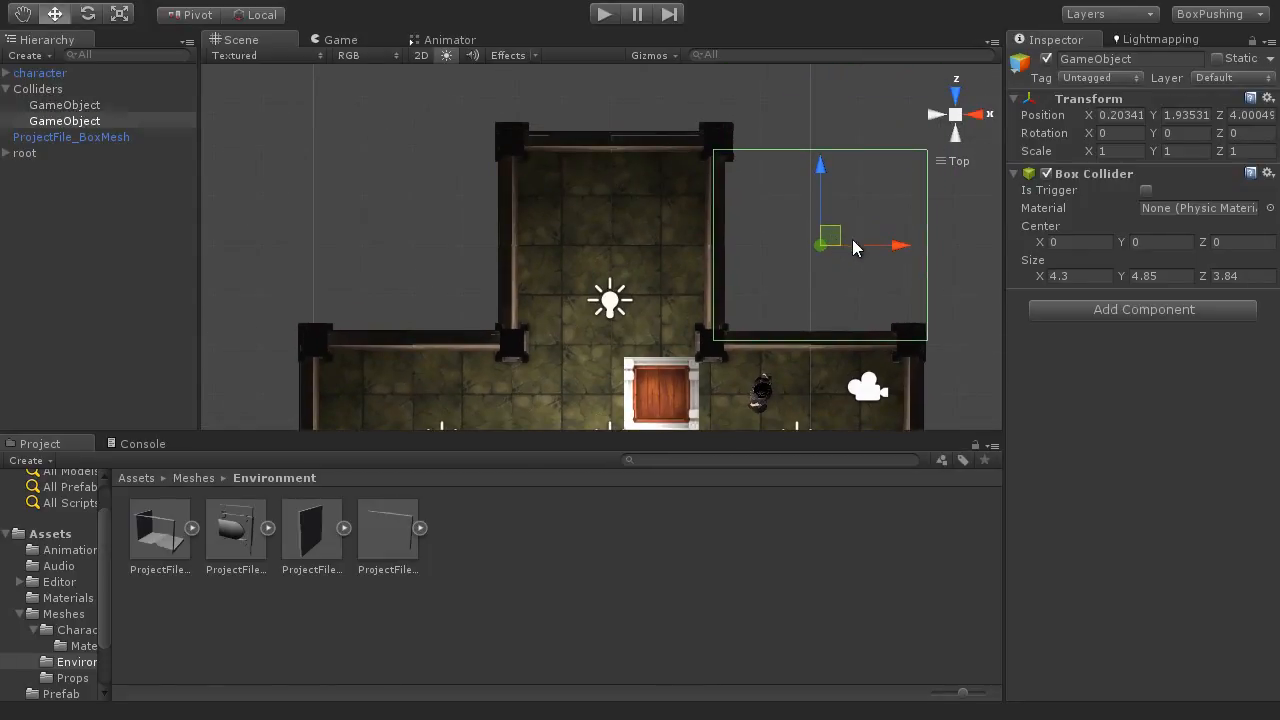
{"action": "left_click_drag", "start_coordinate": [894, 246], "coordinate": [480, 250]}
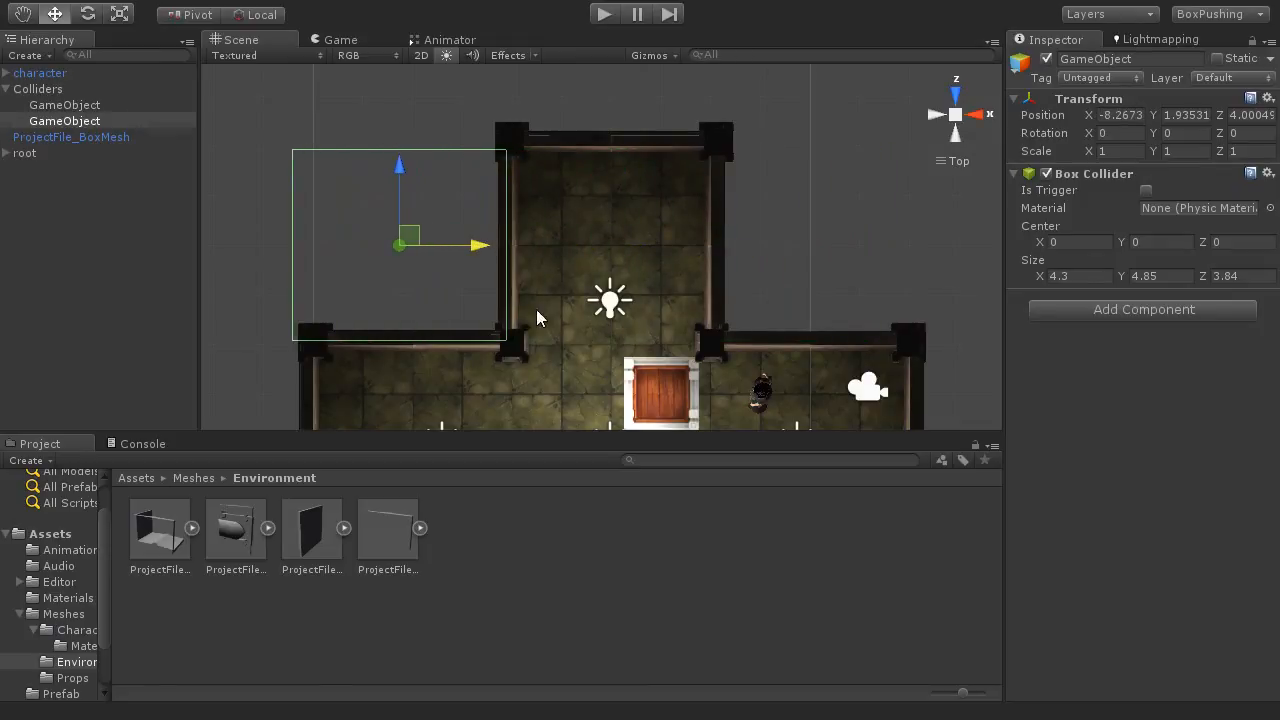
Step: Duplicate the collider twice into the two notches on the negative Z side, the last at X about 0.30, Z about -4.10, and check all four
{"action": "scroll", "coordinate": [556, 327], "scroll_direction": "down", "scroll_amount": 1}
{"action": "key", "text": "shift+space"}
{"action": "middle_click_drag", "start_coordinate": [586, 290], "coordinate": [579, 101]}
{"action": "scroll", "coordinate": [568, 265], "scroll_direction": "down", "scroll_amount": 2}
{"action": "scroll", "coordinate": [568, 280], "scroll_direction": "down", "scroll_amount": 4}
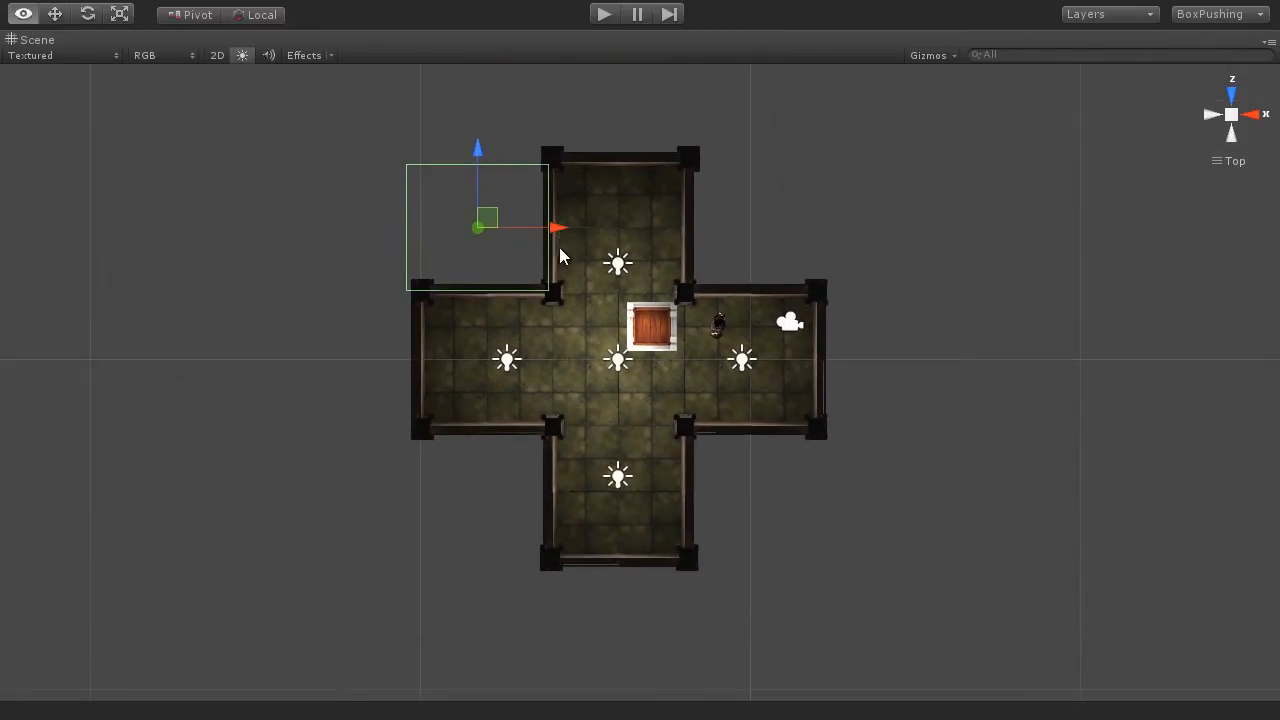
{"action": "left_click_drag", "start_coordinate": [466, 155], "coordinate": [442, 423]}
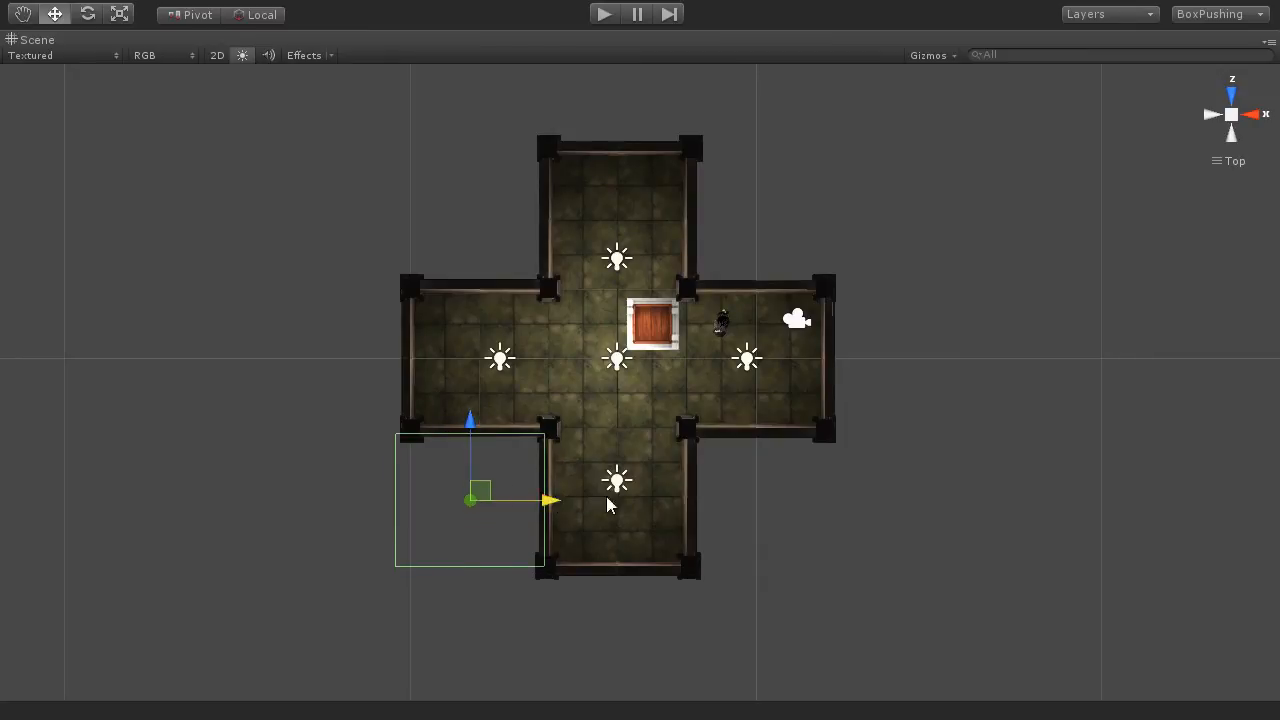
{"action": "left_click_drag", "start_coordinate": [551, 501], "coordinate": [847, 515]}
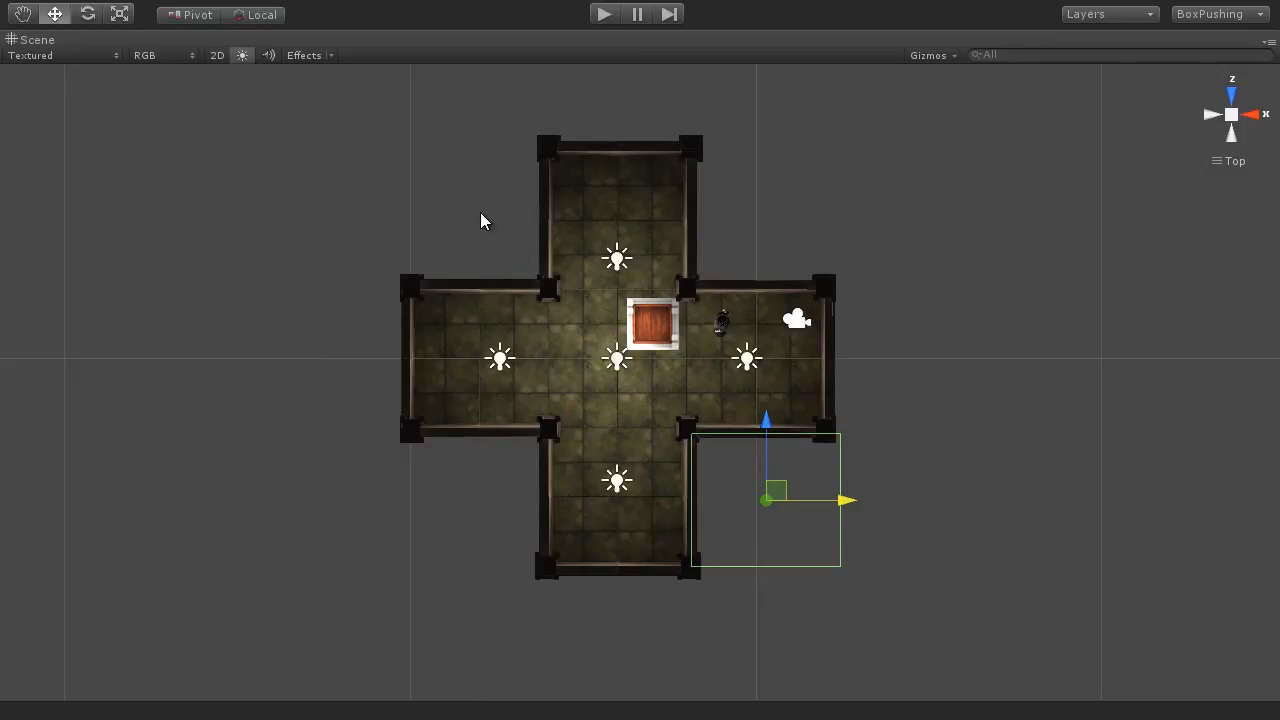
{"action": "key", "text": "shift+space"}
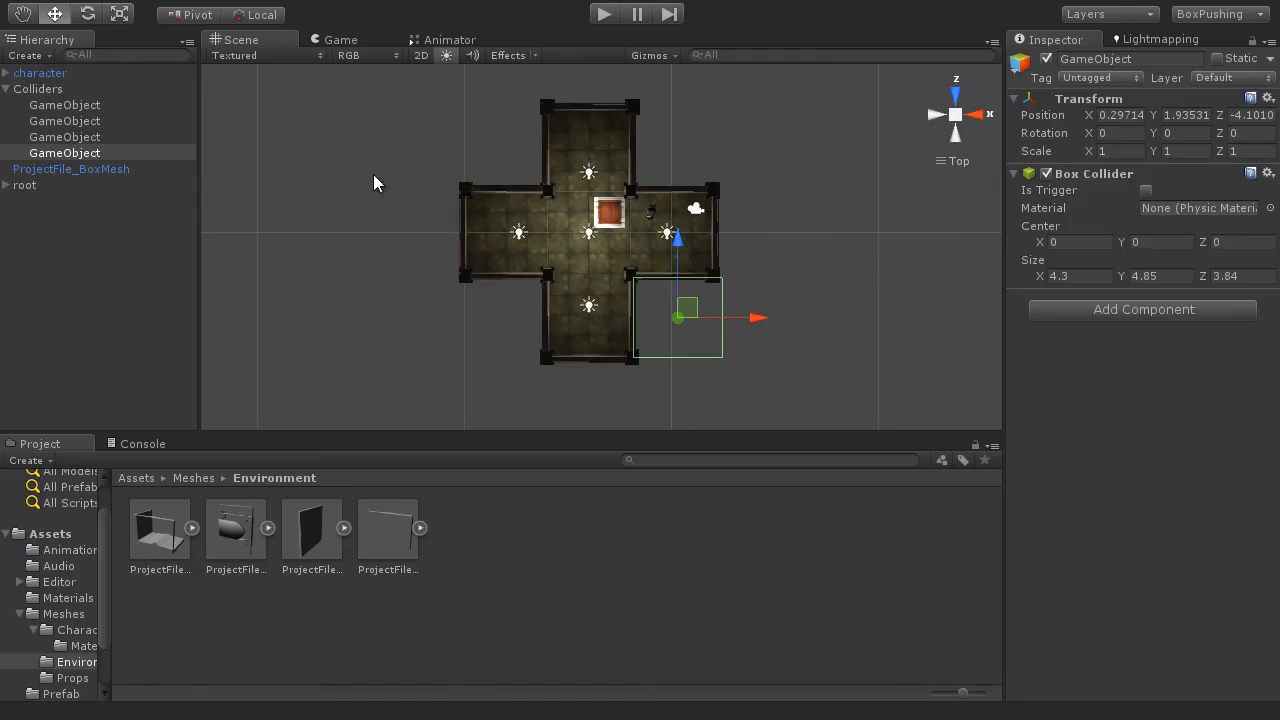
{"action": "left_click", "coordinate": [38, 89]}
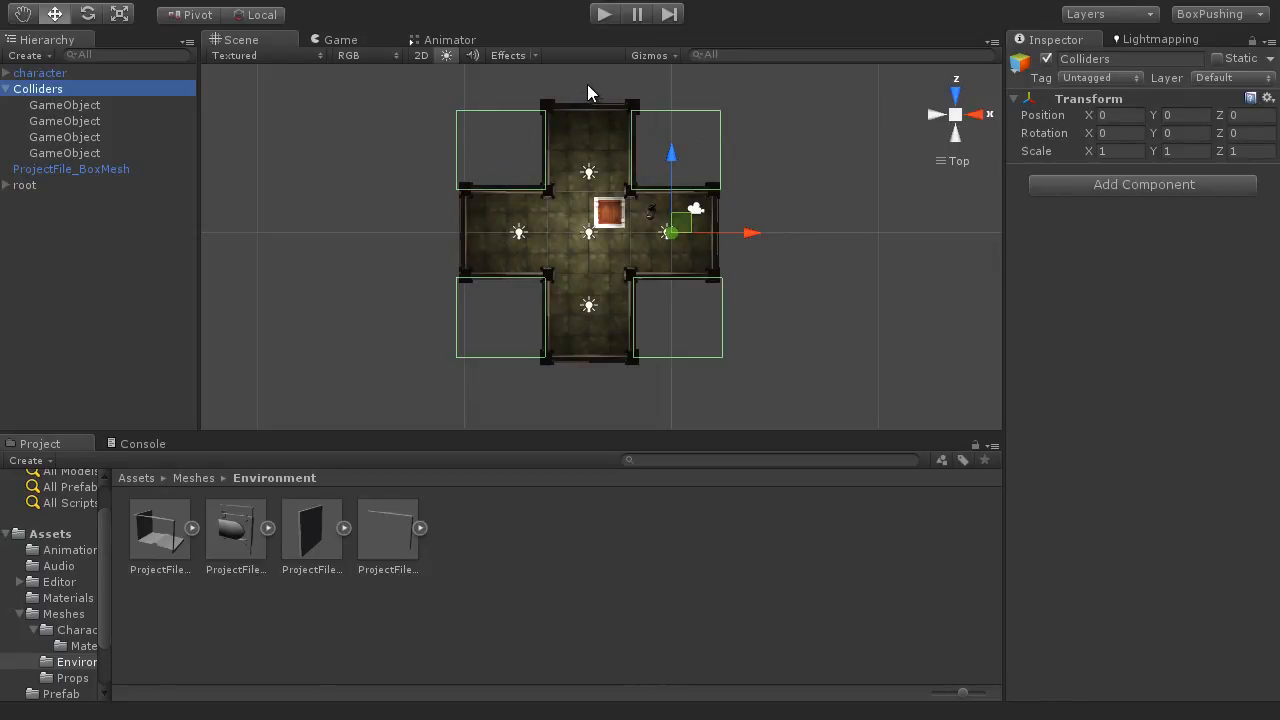
{"action": "middle_click_drag", "start_coordinate": [561, 107], "coordinate": [565, 136]}
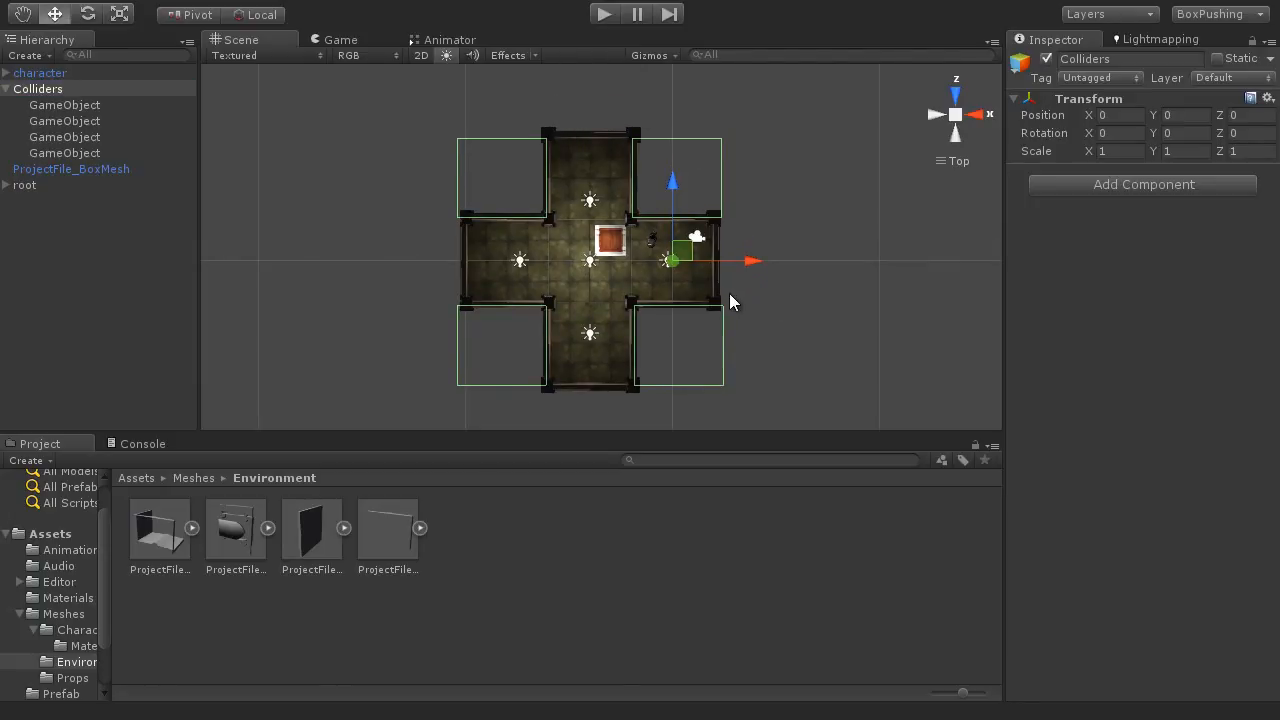
Step: Duplicate the first collider twice and place the copies against the Z-axis corridor end walls, at X about -3.95, Z about 8.01 and -8.07
{"action": "left_click", "coordinate": [46, 106]}
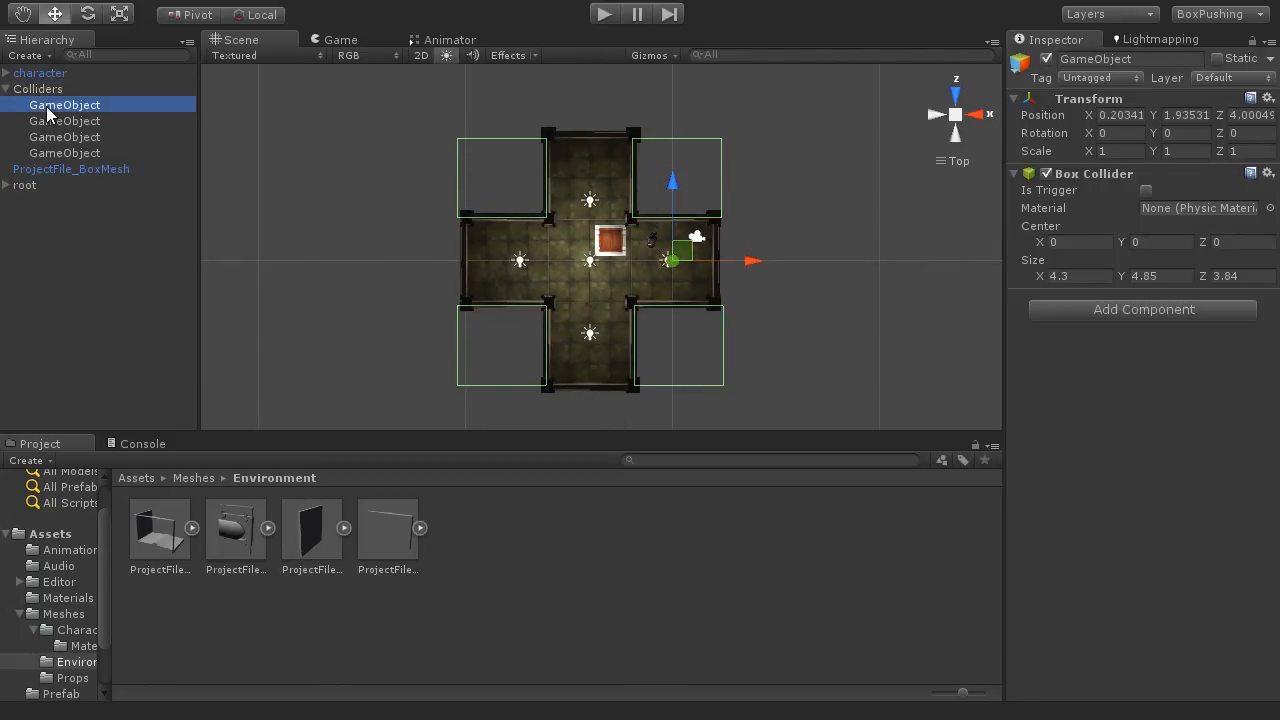
{"action": "key", "text": "ctrl+d"}
{"action": "left_click_drag", "start_coordinate": [740, 178], "coordinate": [655, 168]}
{"action": "middle_click_drag", "start_coordinate": [708, 168], "coordinate": [709, 278]}
{"action": "left_click_drag", "start_coordinate": [589, 212], "coordinate": [583, 131]}
{"action": "middle_click_drag", "start_coordinate": [734, 272], "coordinate": [739, 185]}
{"action": "scroll", "coordinate": [684, 230], "scroll_direction": "down", "scroll_amount": 3}
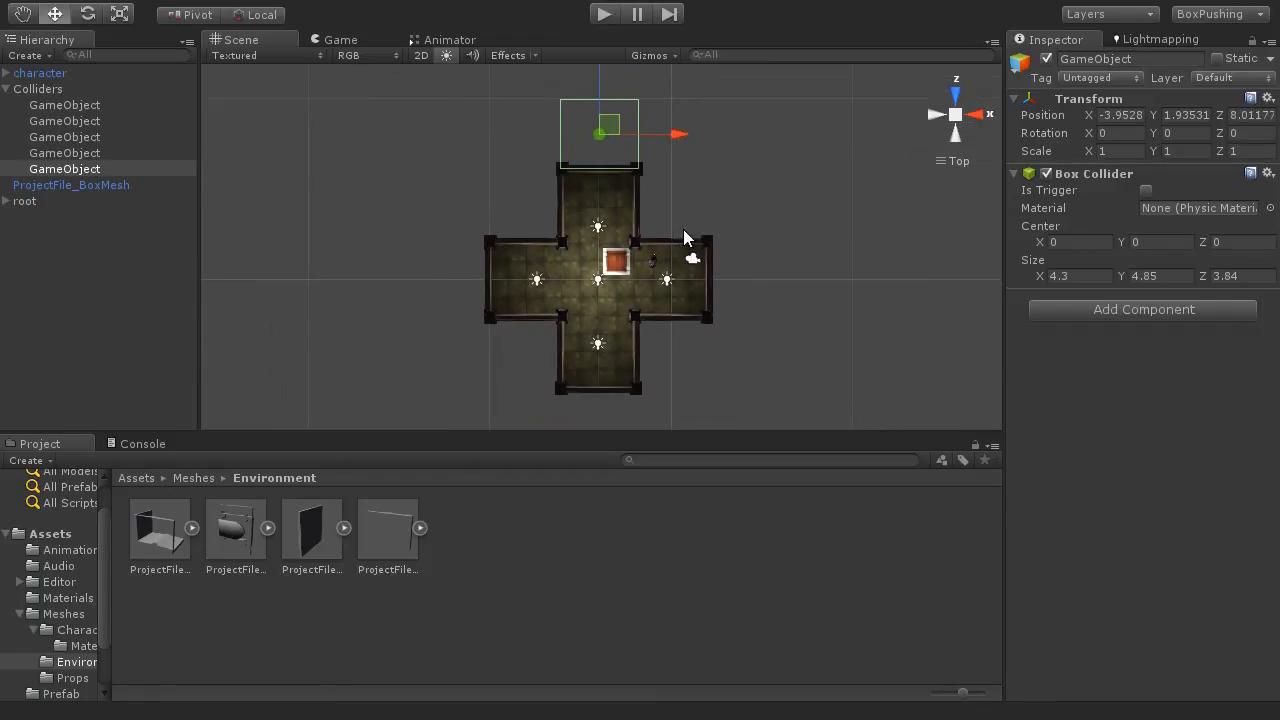
{"action": "scroll", "coordinate": [683, 229], "scroll_direction": "down", "scroll_amount": 2}
{"action": "key", "text": "ctrl+d"}
{"action": "left_click_drag", "start_coordinate": [599, 95], "coordinate": [599, 313]}
Step: Duplicate the collider twice more against the X-axis corridor end walls, at X about 4.26 and -12.25, Z about 0.07, and select Colliders
{"action": "key", "text": "ctrl+d"}
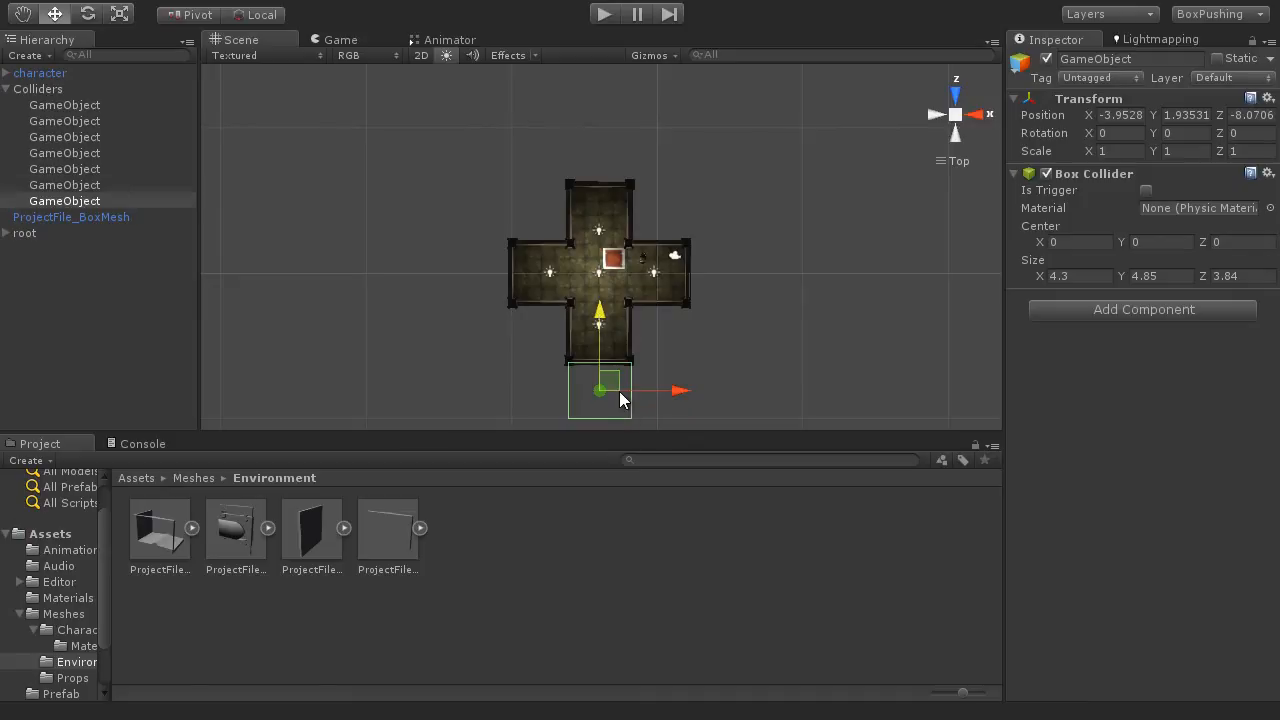
{"action": "left_click_drag", "start_coordinate": [620, 394], "coordinate": [761, 252]}
{"action": "scroll", "coordinate": [733, 281], "scroll_direction": "up", "scroll_amount": 5}
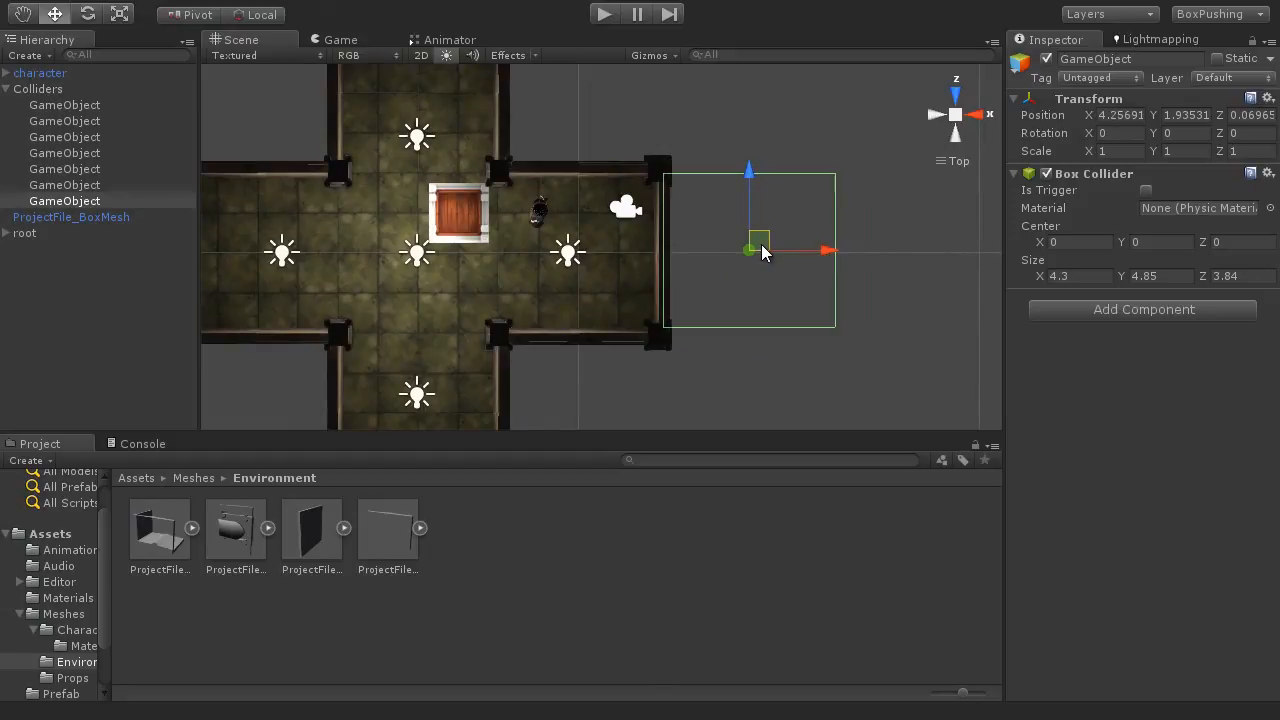
{"action": "scroll", "coordinate": [702, 303], "scroll_direction": "down", "scroll_amount": 5}
{"action": "middle_click_drag", "start_coordinate": [590, 294], "coordinate": [722, 305]}
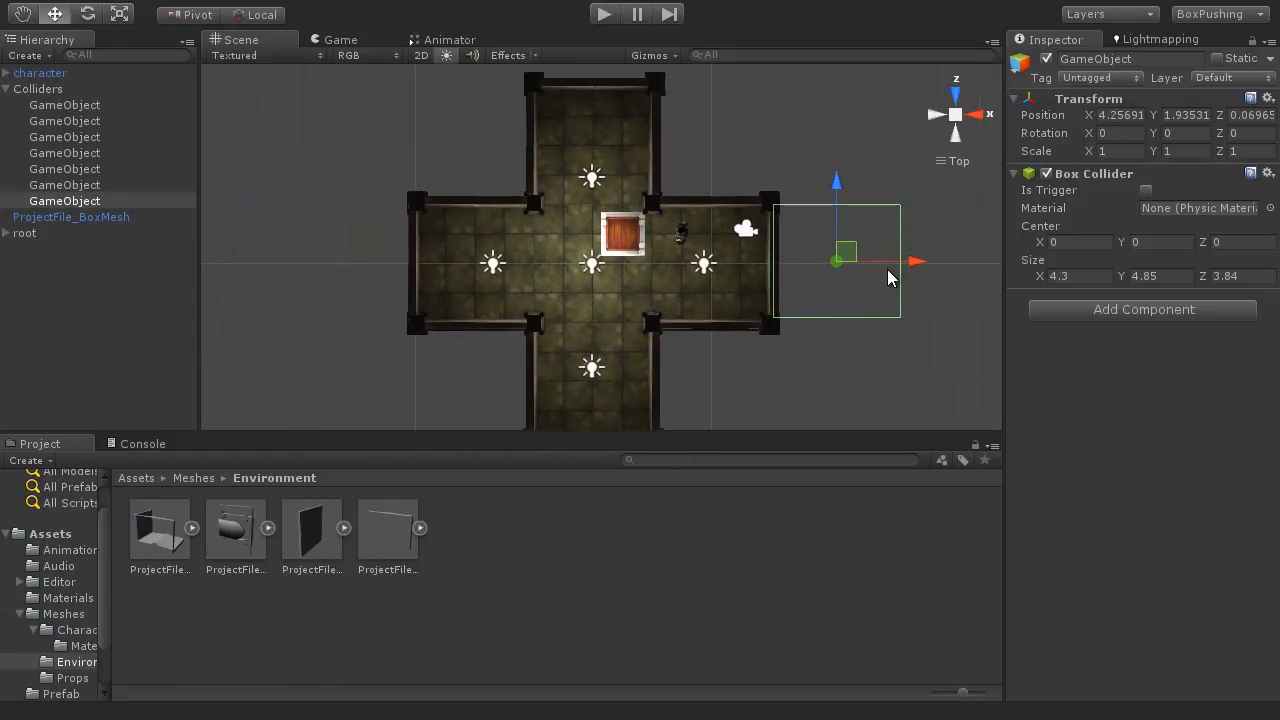
{"action": "key", "text": "ctrl+d"}
{"action": "left_click_drag", "start_coordinate": [907, 263], "coordinate": [418, 267]}
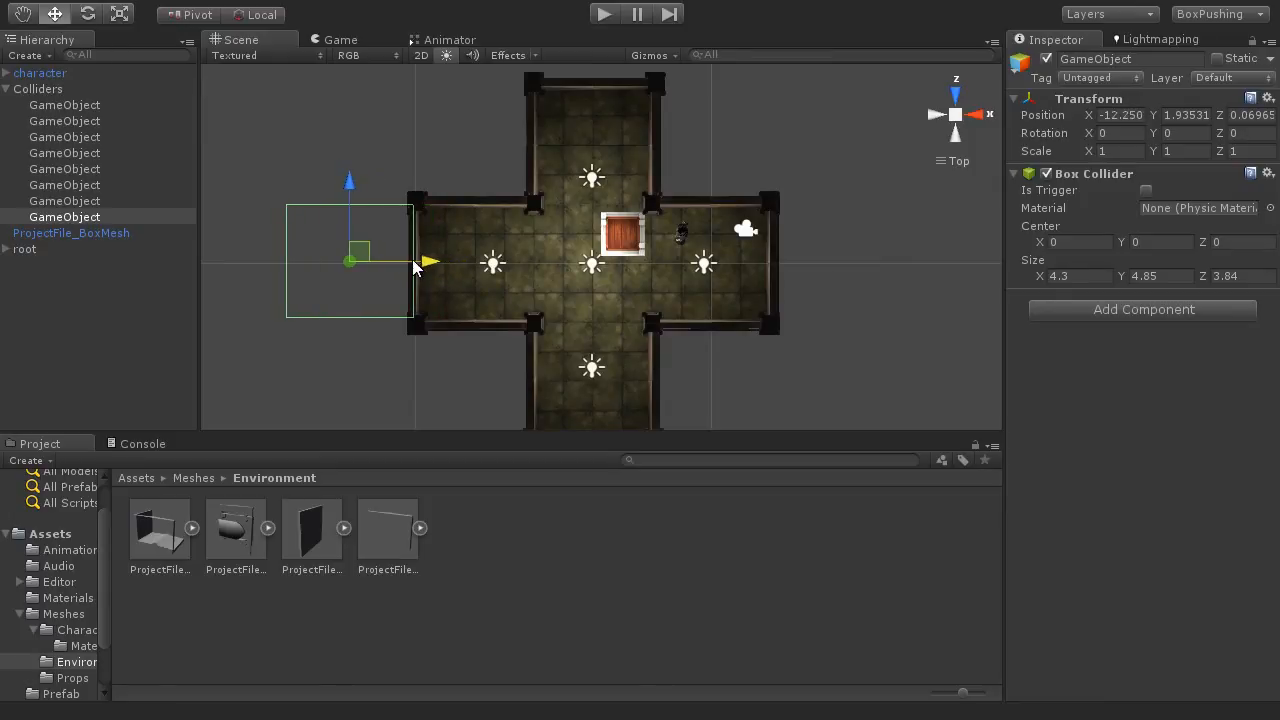
{"action": "left_click", "coordinate": [38, 89]}
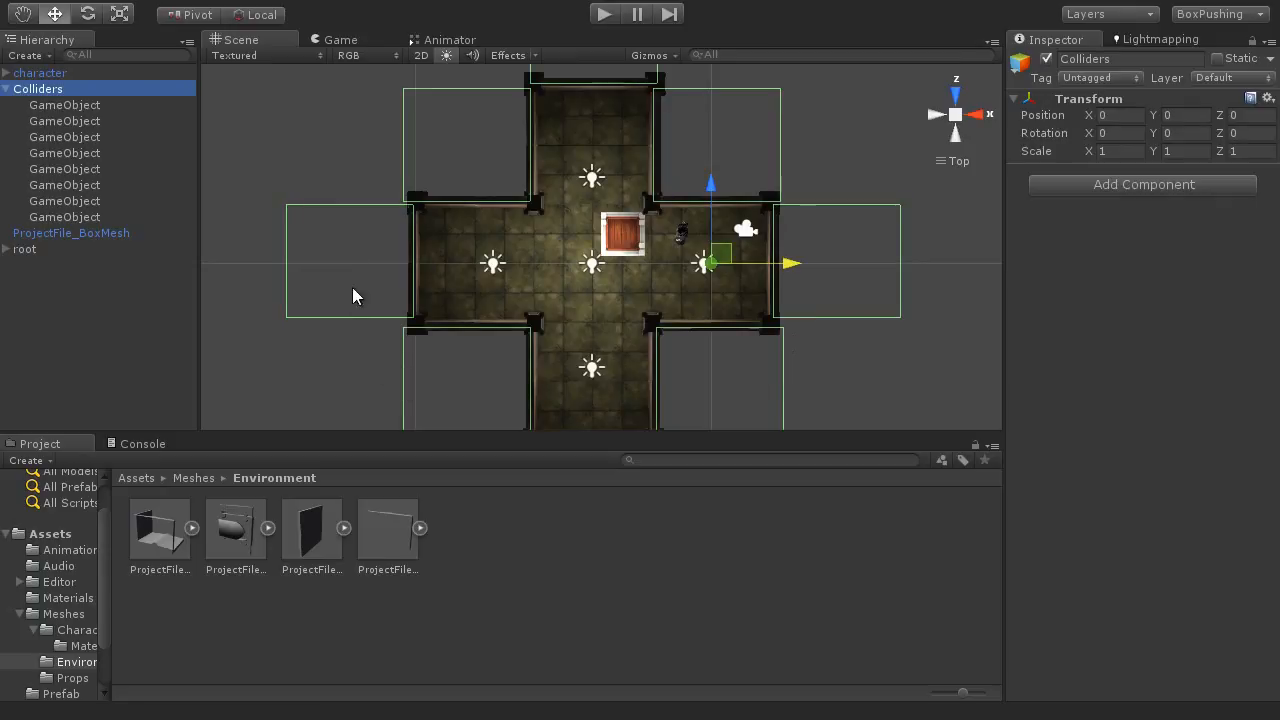
Step: Examine the ring of wall colliders around the room from above and in a tilted perspective view
{"action": "scroll", "coordinate": [606, 316], "scroll_direction": "down", "scroll_amount": 7}
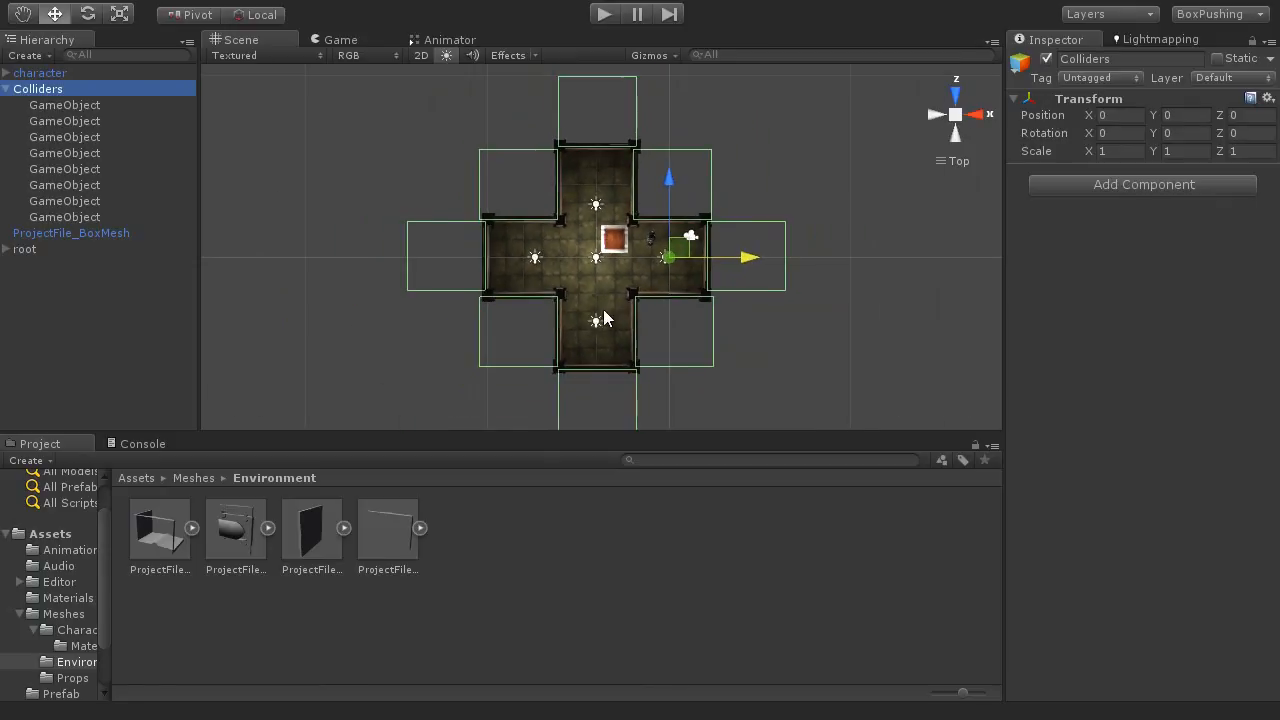
{"action": "middle_click_drag", "start_coordinate": [670, 302], "coordinate": [652, 279], "text": "alt"}
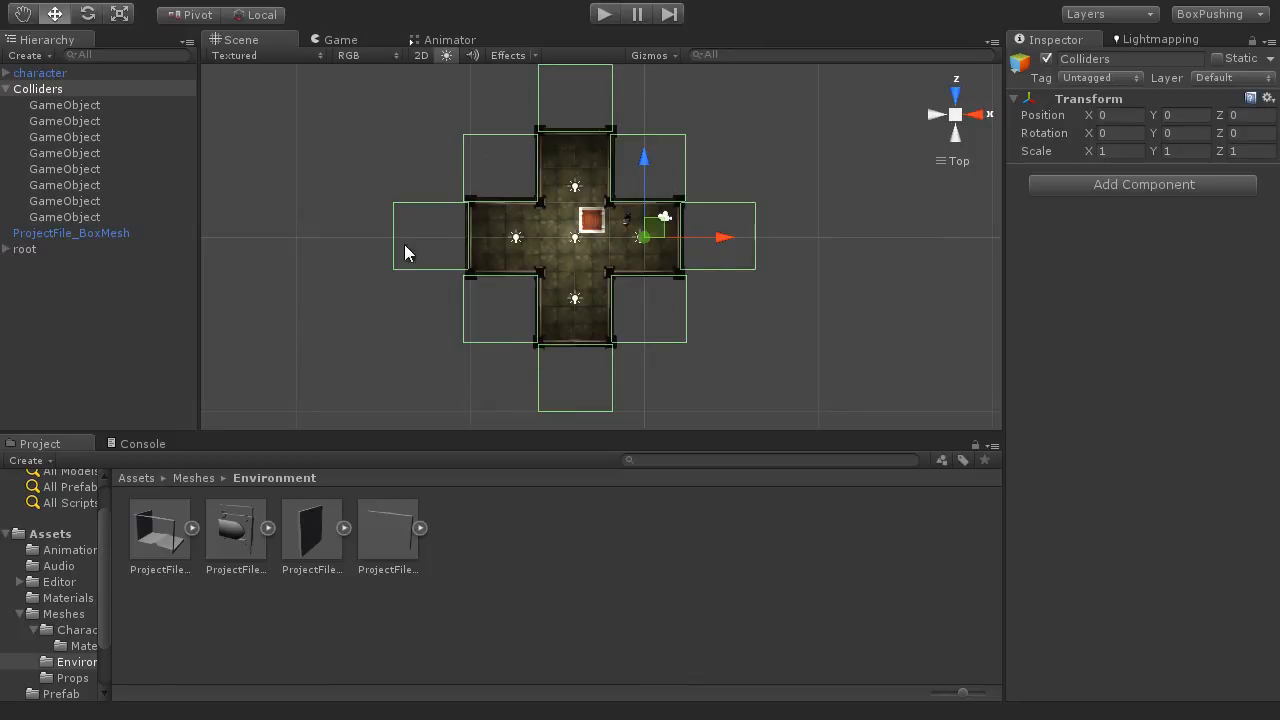
{"action": "scroll", "coordinate": [610, 268], "scroll_direction": "up", "scroll_amount": 4}
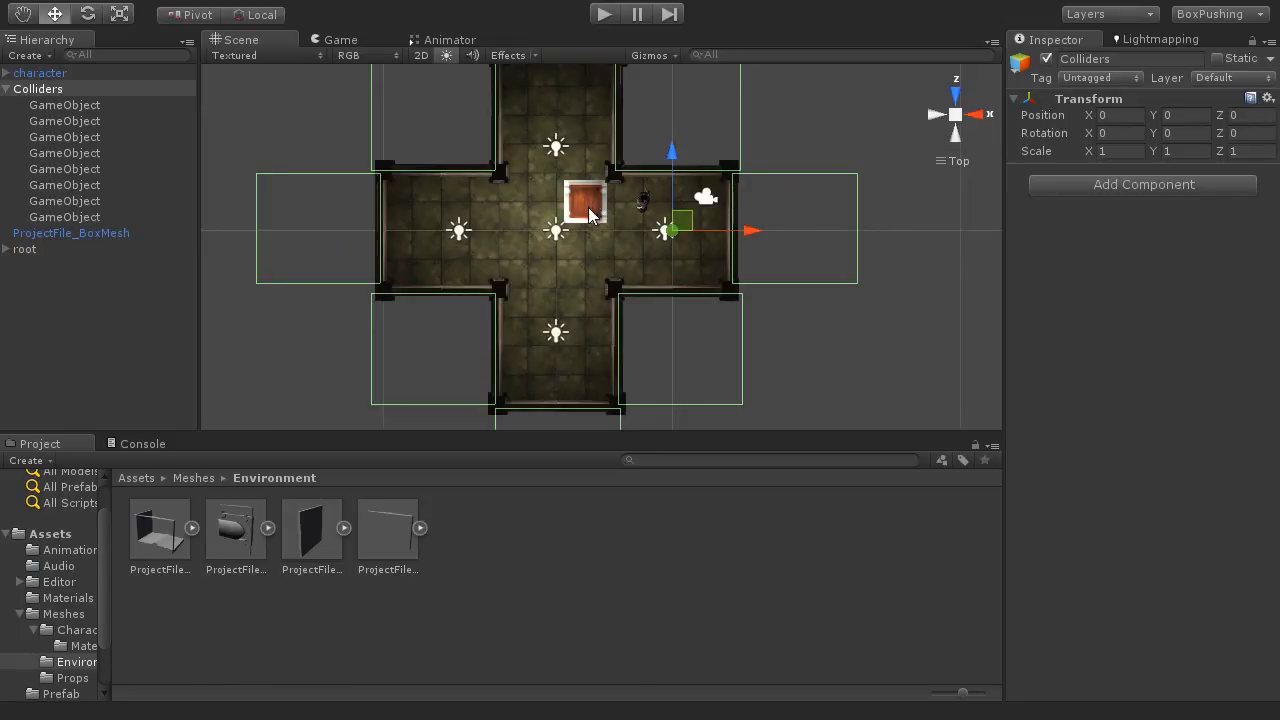
{"action": "left_click_drag", "start_coordinate": [583, 265], "coordinate": [904, 118], "text": "alt"}
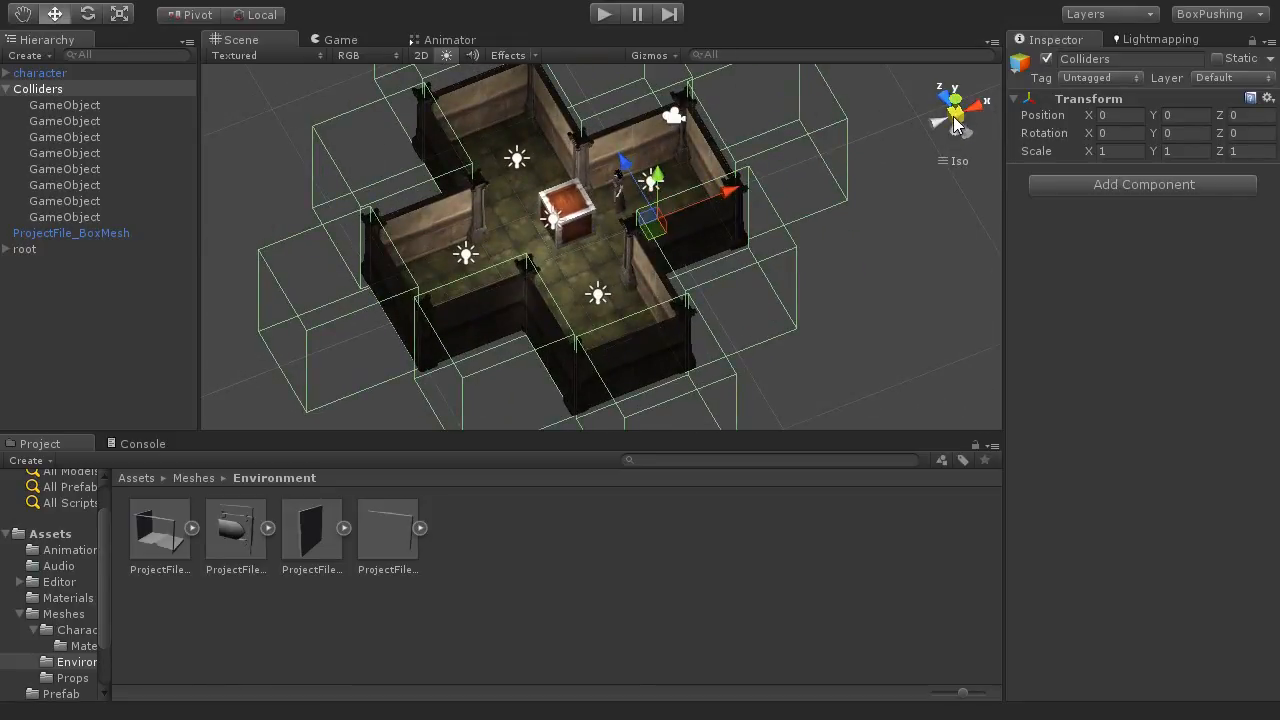
{"action": "left_click", "coordinate": [955, 114]}
{"action": "scroll", "coordinate": [589, 245], "scroll_direction": "up", "scroll_amount": 5}
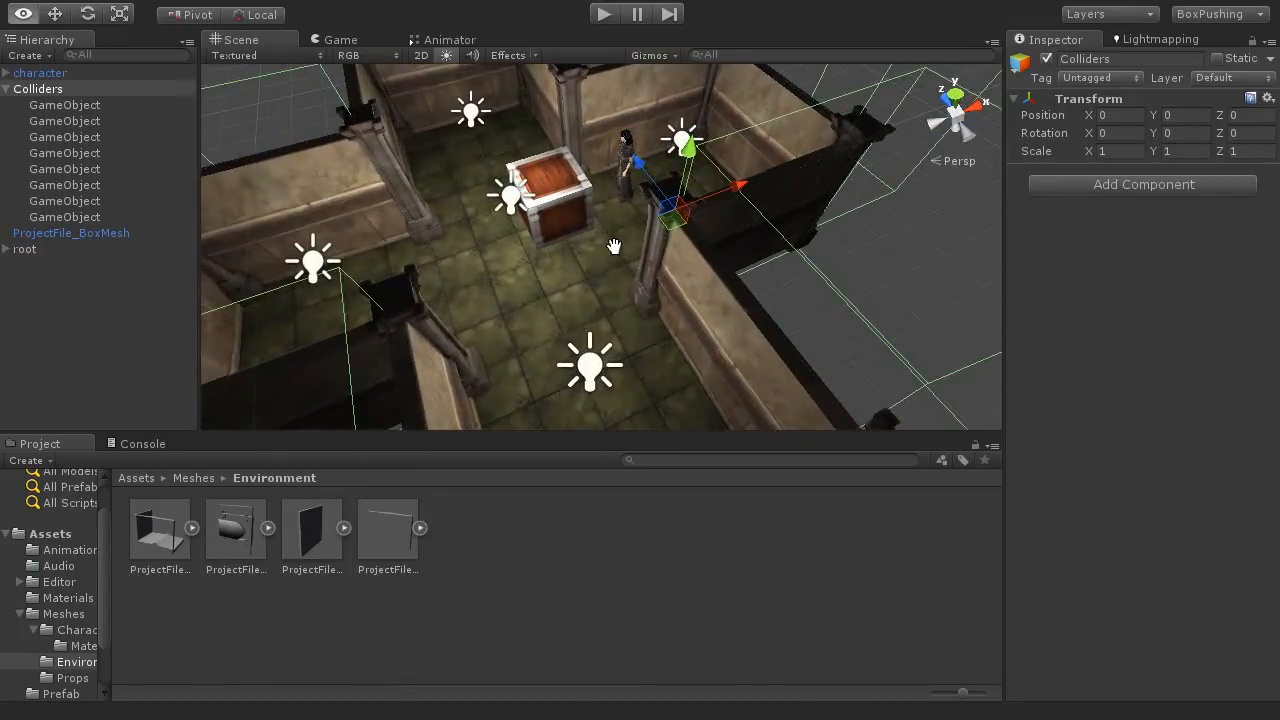
Step: Select the wooden box in the room and add a Box Collider physics component to it
{"action": "left_click", "coordinate": [626, 275]}
{"action": "left_click_drag", "start_coordinate": [651, 287], "coordinate": [590, 264], "text": "alt"}
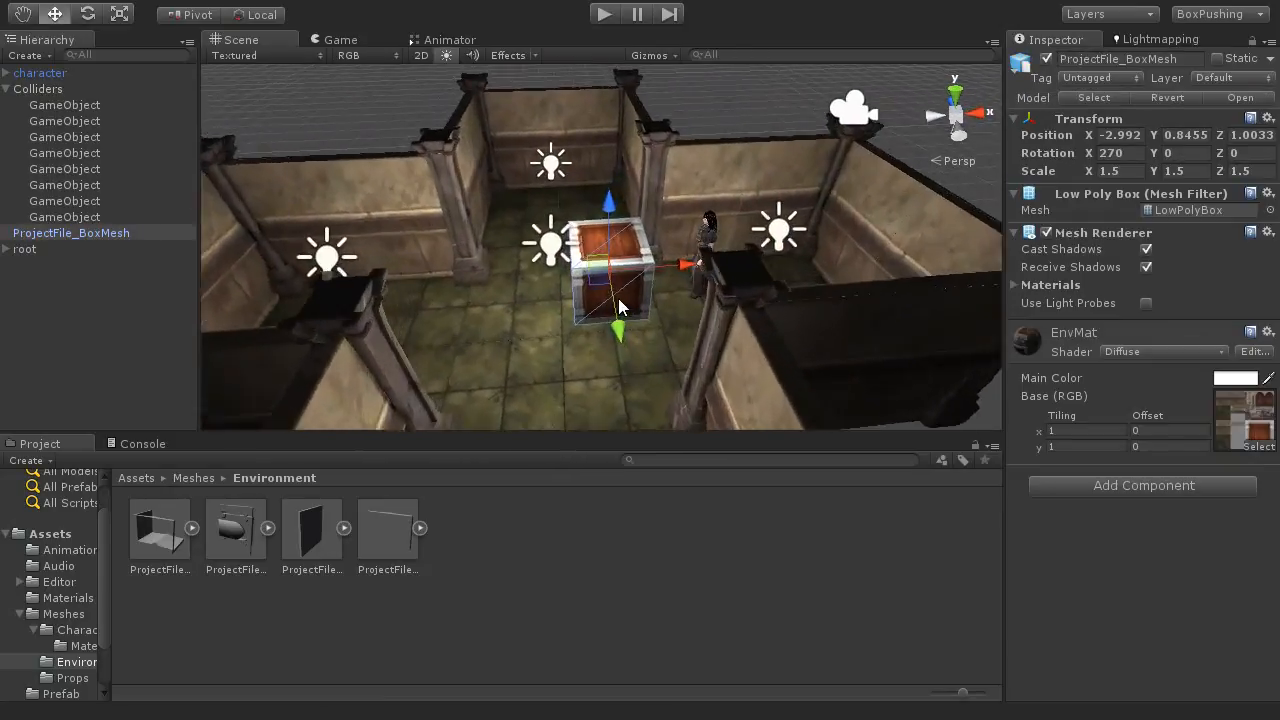
{"action": "scroll", "coordinate": [623, 298], "scroll_direction": "up", "scroll_amount": 4}
{"action": "scroll", "coordinate": [623, 306], "scroll_direction": "up", "scroll_amount": 2}
{"action": "middle_click_drag", "start_coordinate": [652, 315], "coordinate": [615, 311]}
{"action": "scroll", "coordinate": [615, 311], "scroll_direction": "up", "scroll_amount": 1}
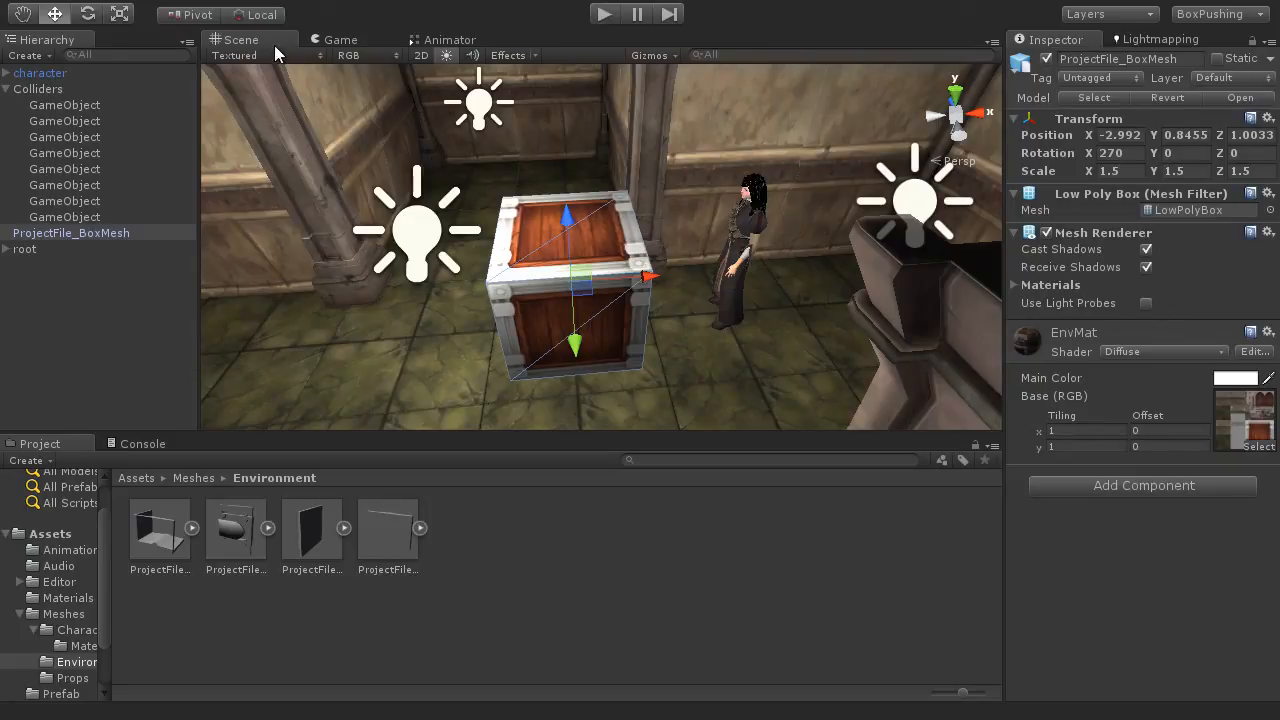
{"action": "left_click", "coordinate": [240, 1]}
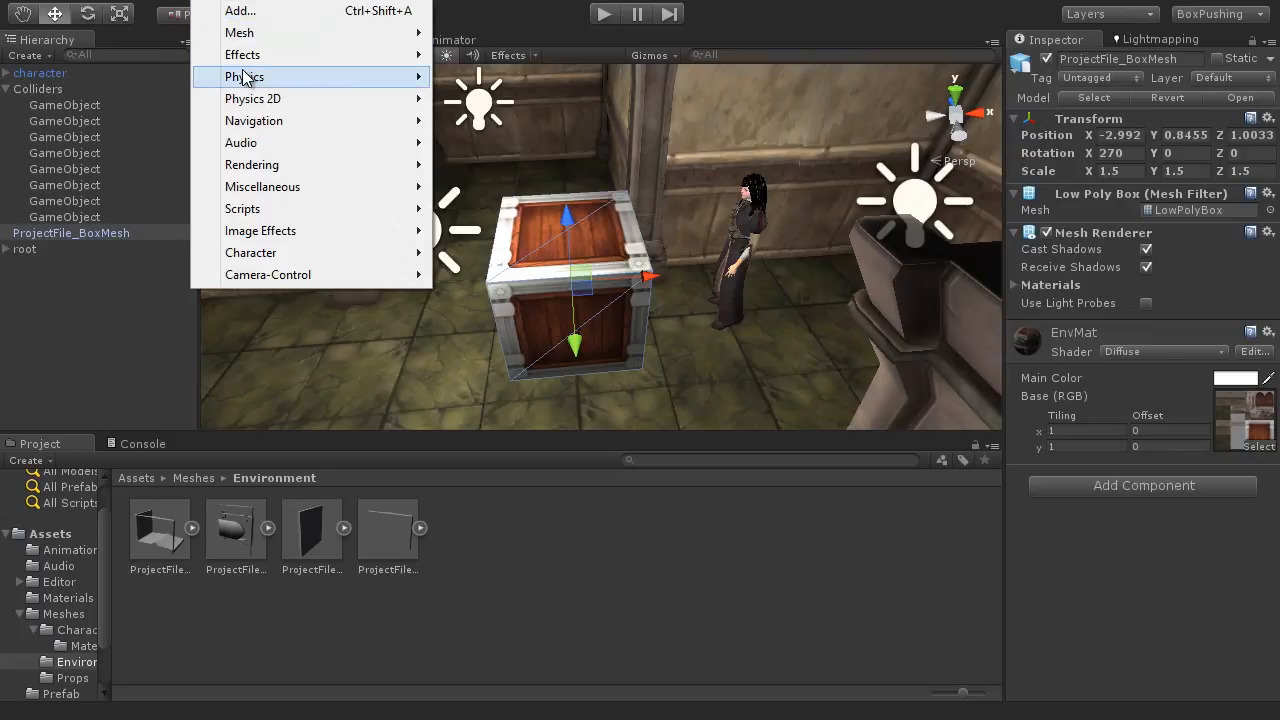
{"action": "mouse_move", "coordinate": [243, 77]}
{"action": "left_click", "coordinate": [493, 127]}
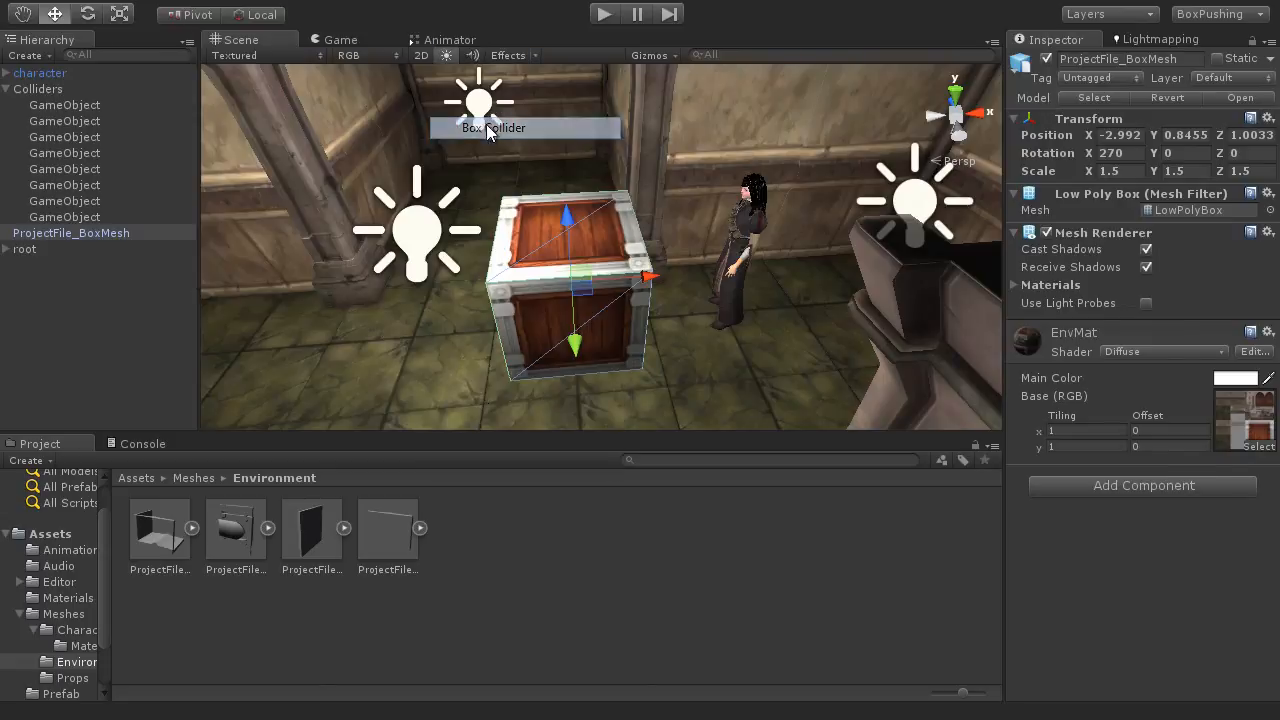
Step: Inspect the box's collider outline from several sides and check the box's placement within the room
{"action": "left_click_drag", "start_coordinate": [598, 346], "coordinate": [367, 99], "text": "alt"}
{"action": "scroll", "coordinate": [716, 328], "scroll_direction": "up", "scroll_amount": 3}
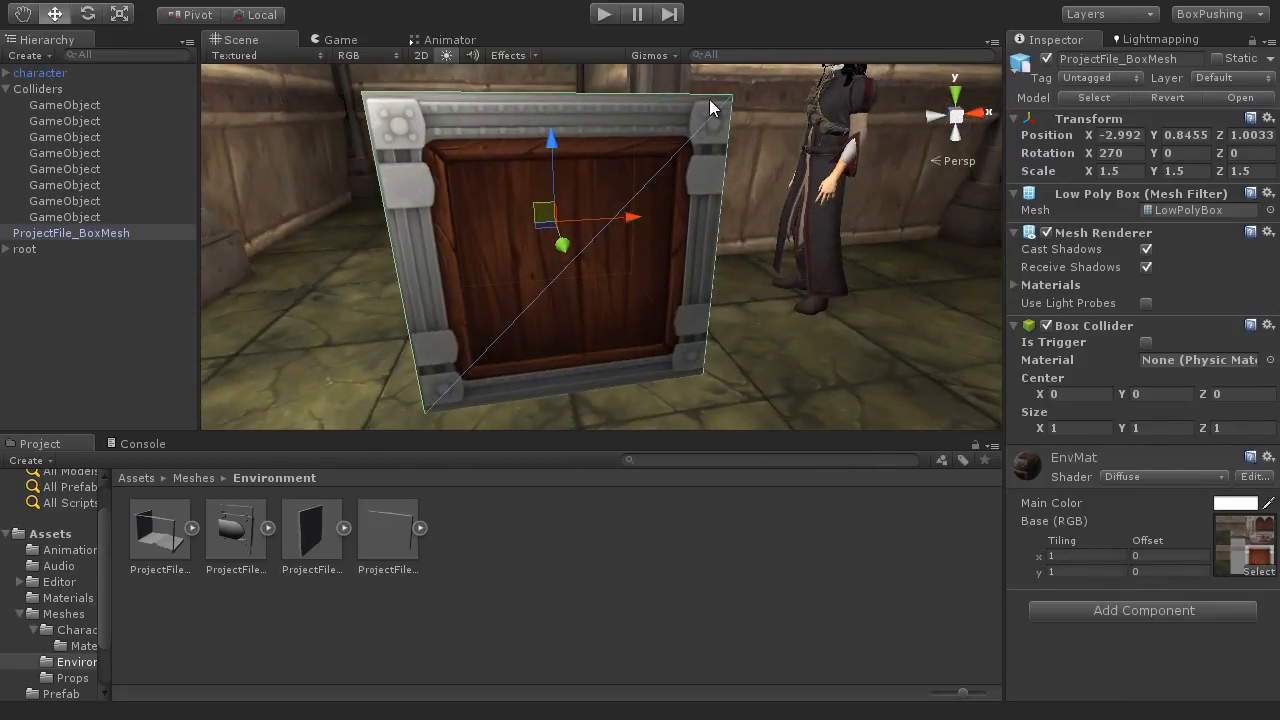
{"action": "scroll", "coordinate": [437, 293], "scroll_direction": "down", "scroll_amount": 4}
{"action": "left_click_drag", "start_coordinate": [437, 296], "coordinate": [748, 291], "text": "alt"}
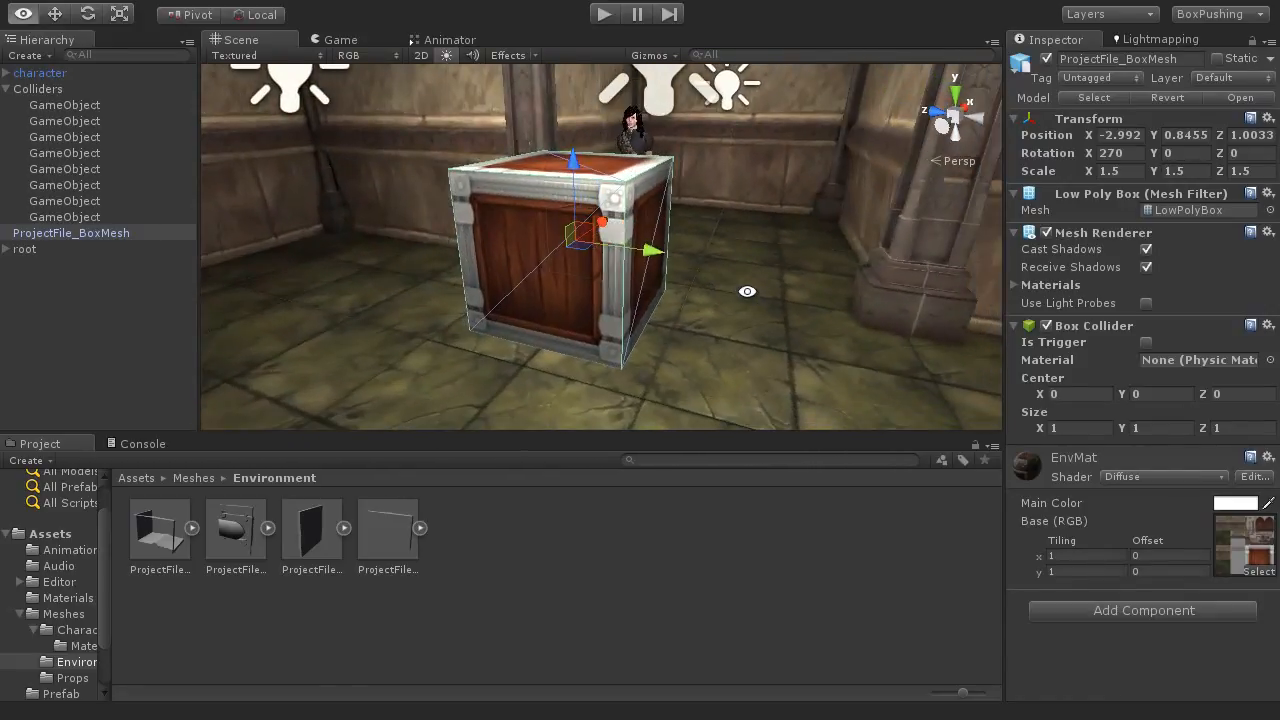
{"action": "left_click_drag", "start_coordinate": [476, 241], "coordinate": [358, 307], "text": "alt"}
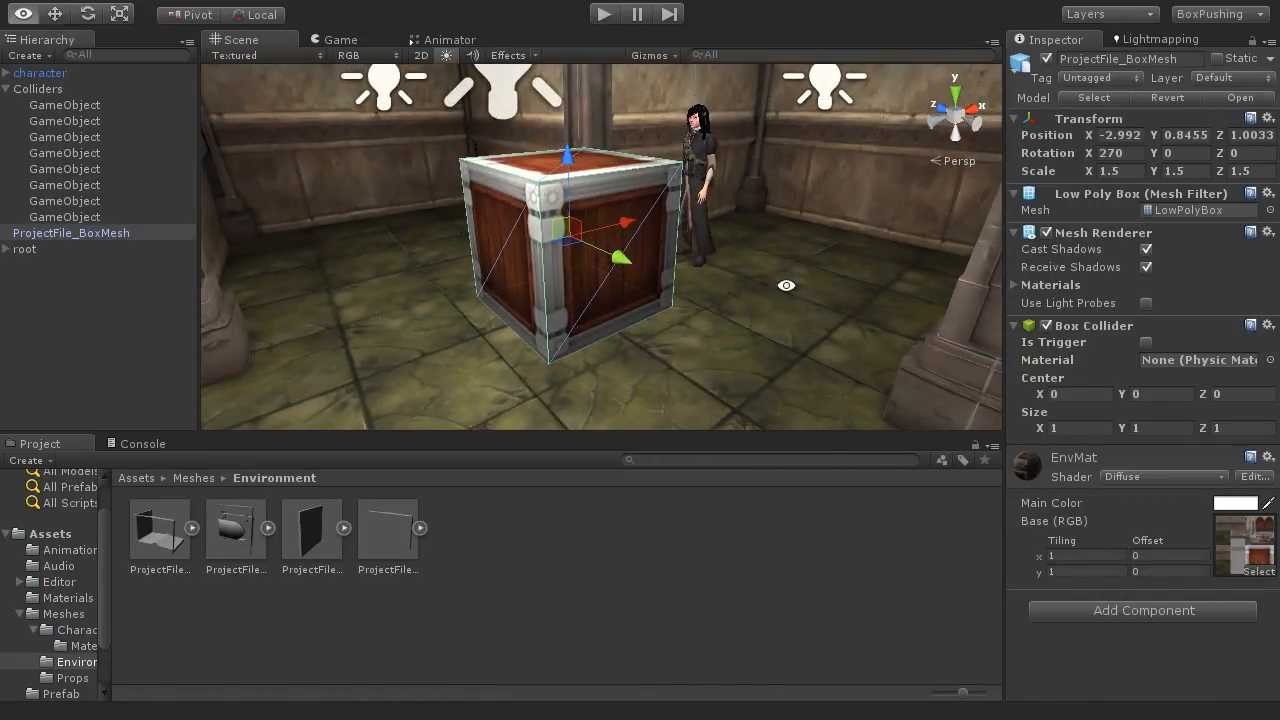
{"action": "left_click_drag", "start_coordinate": [786, 286], "coordinate": [743, 341], "text": "alt"}
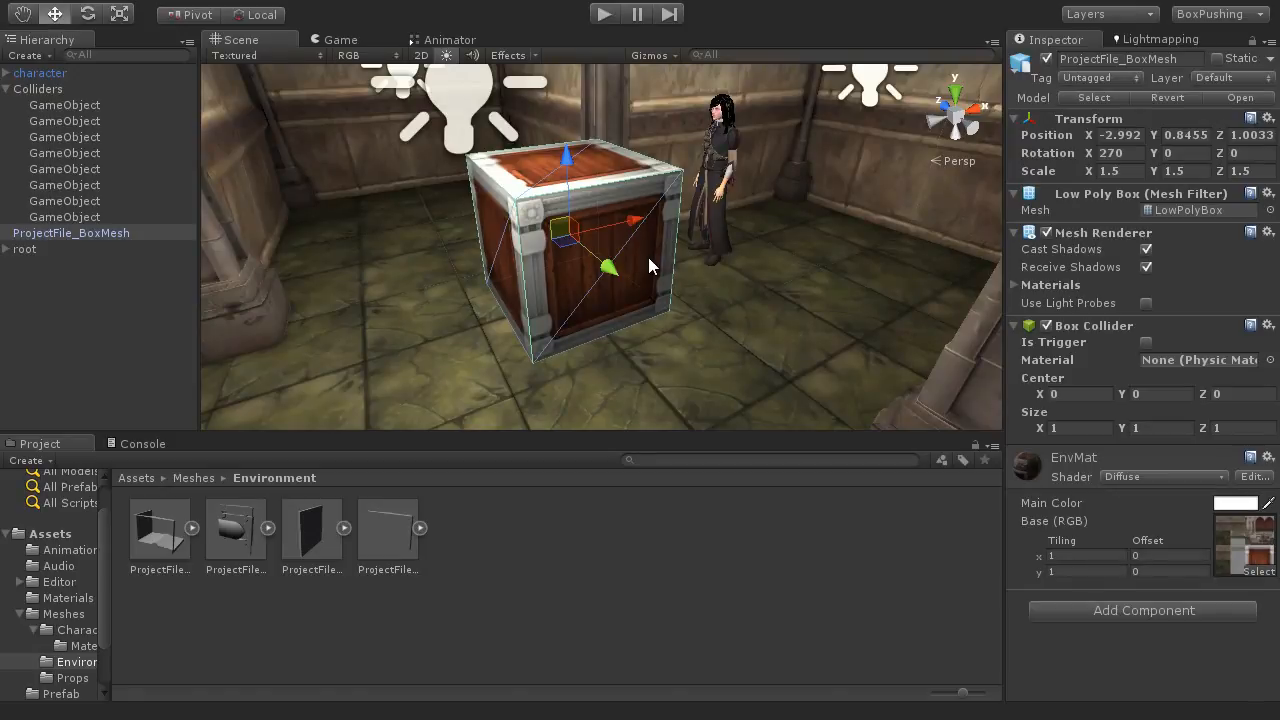
{"action": "scroll", "coordinate": [648, 257], "scroll_direction": "down", "scroll_amount": 3}
{"action": "scroll", "coordinate": [645, 256], "scroll_direction": "down", "scroll_amount": 8}
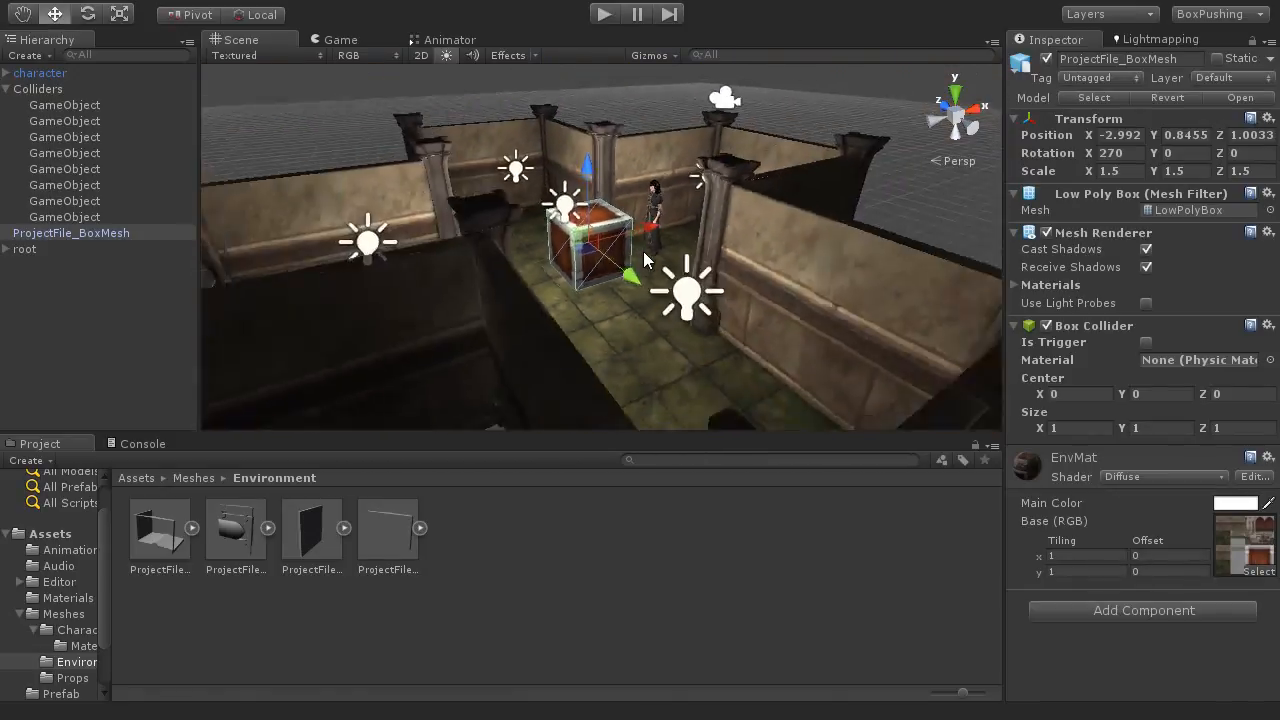
{"action": "scroll", "coordinate": [645, 256], "scroll_direction": "up", "scroll_amount": 1}
{"action": "left_click_drag", "start_coordinate": [684, 263], "coordinate": [570, 290], "text": "alt"}
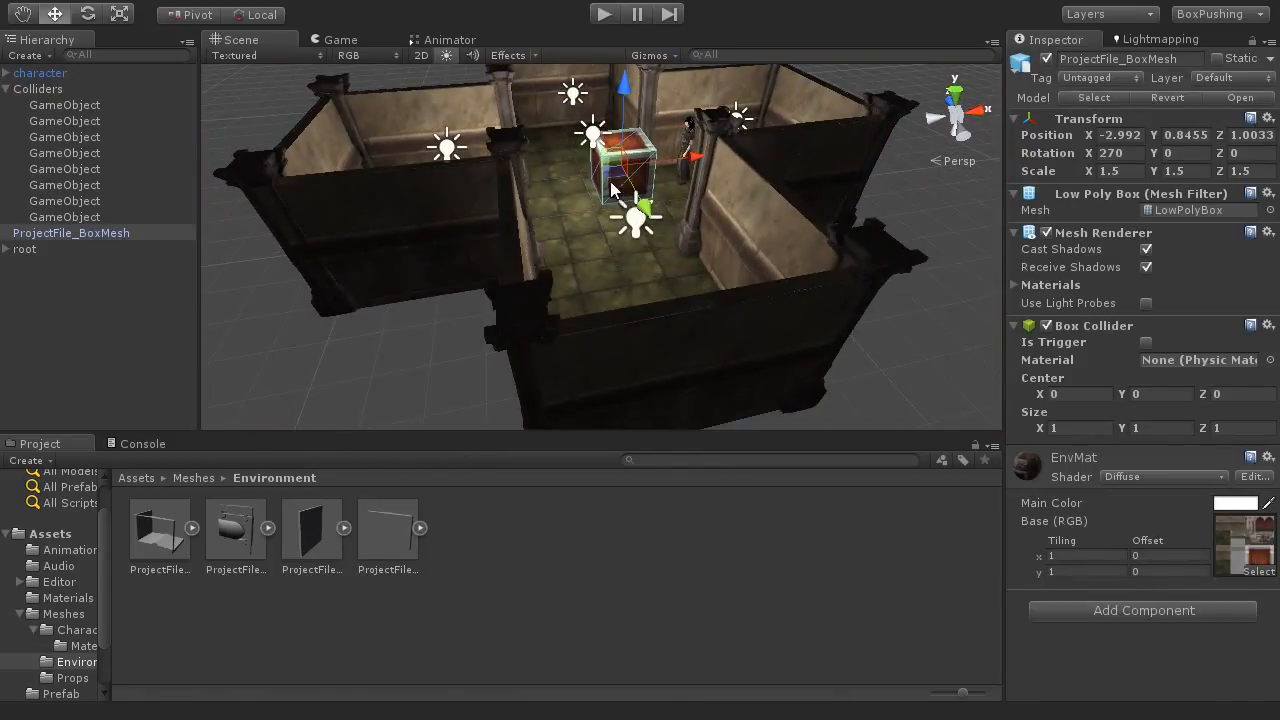
{"action": "left_click_drag", "start_coordinate": [649, 190], "coordinate": [640, 258], "text": "alt"}
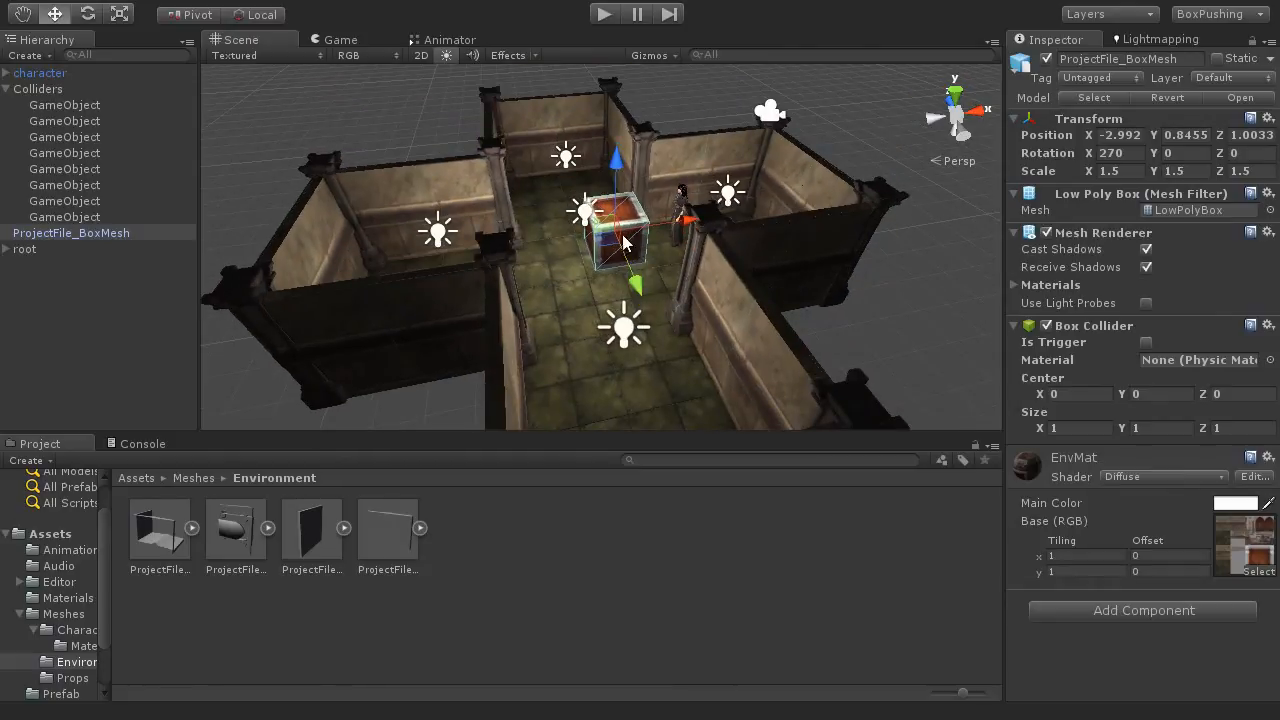
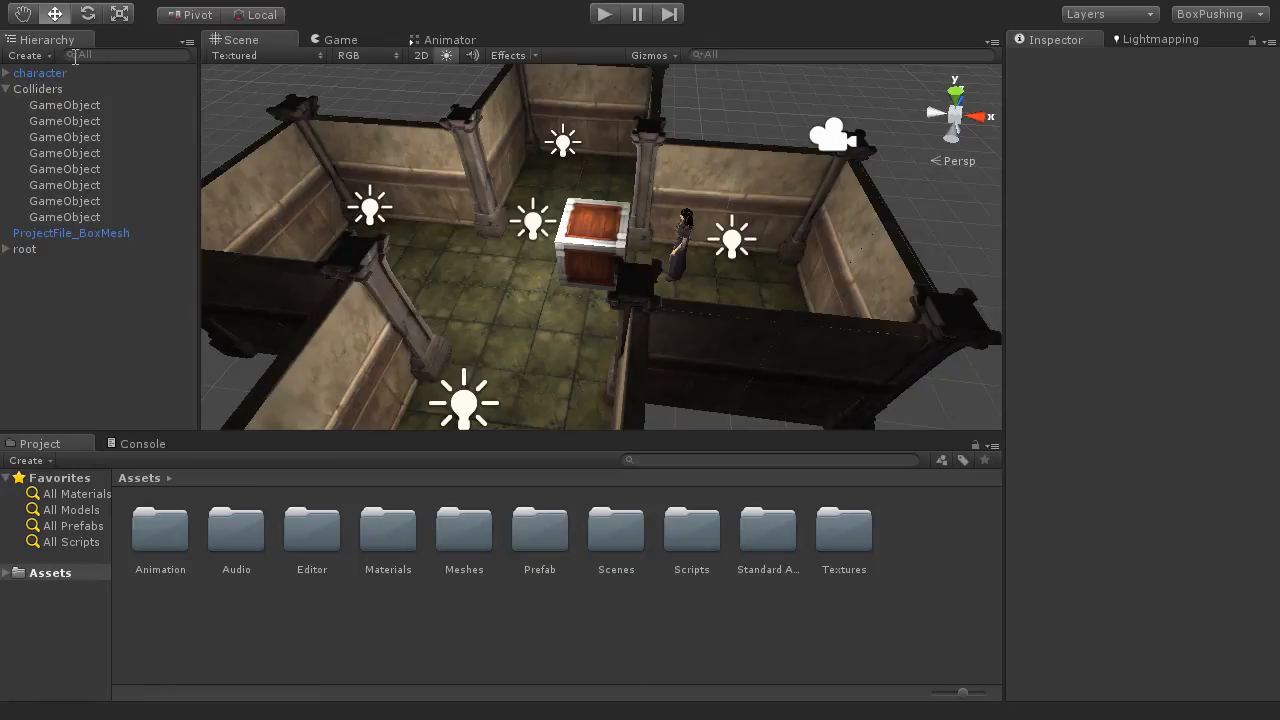
Step: Select the character, enlarge the scene view, and examine the character's position beside the wooden box from several angles
{"action": "left_click", "coordinate": [40, 73]}
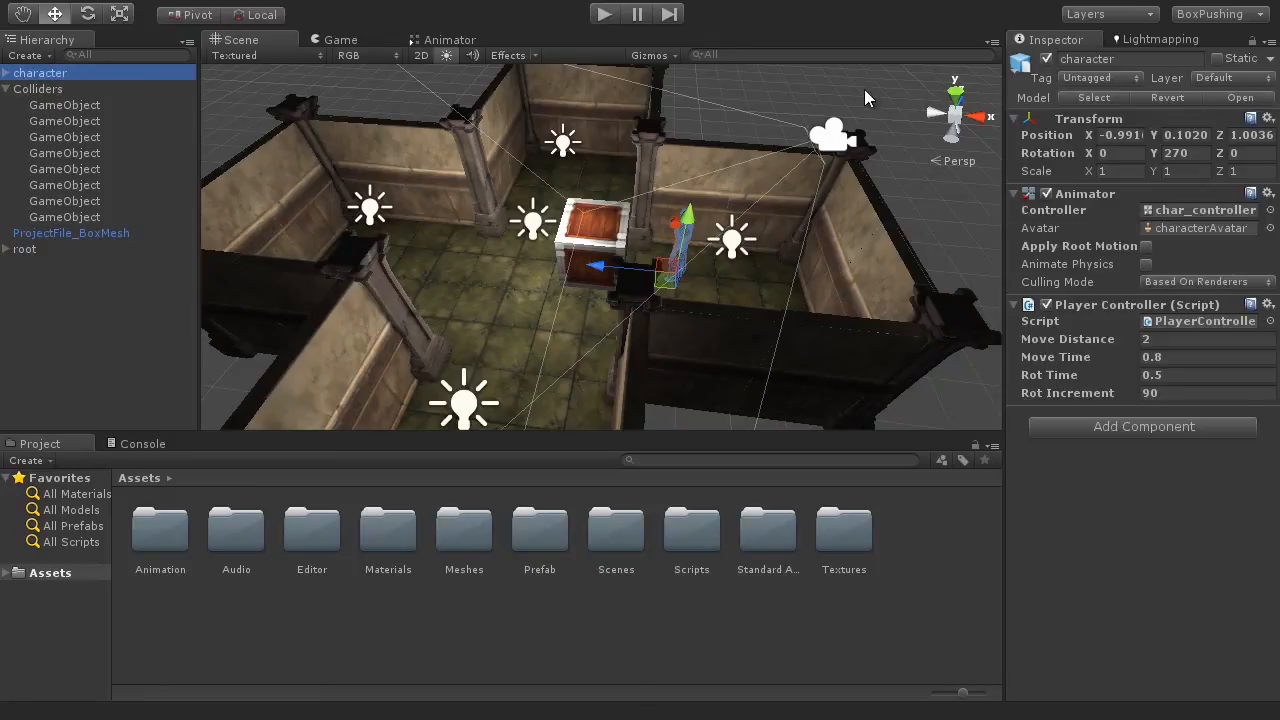
{"action": "key", "text": "shift+space"}
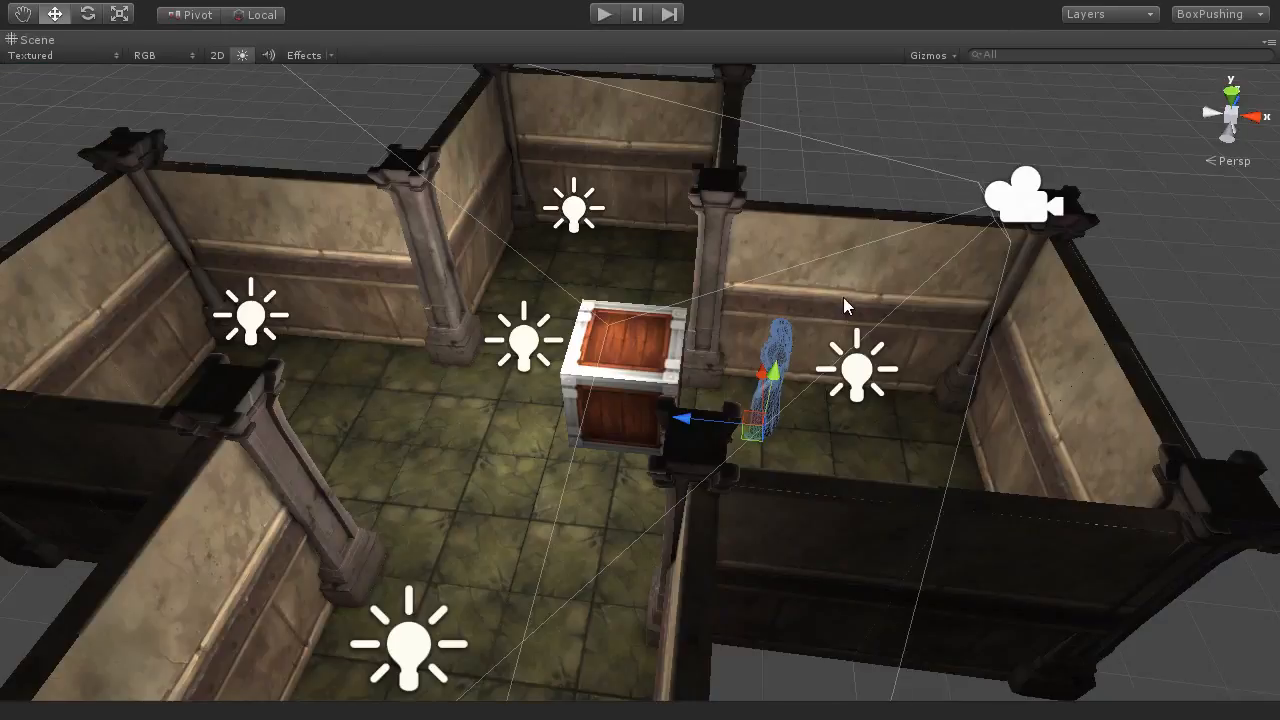
{"action": "left_click_drag", "start_coordinate": [843, 297], "coordinate": [690, 445], "text": "alt"}
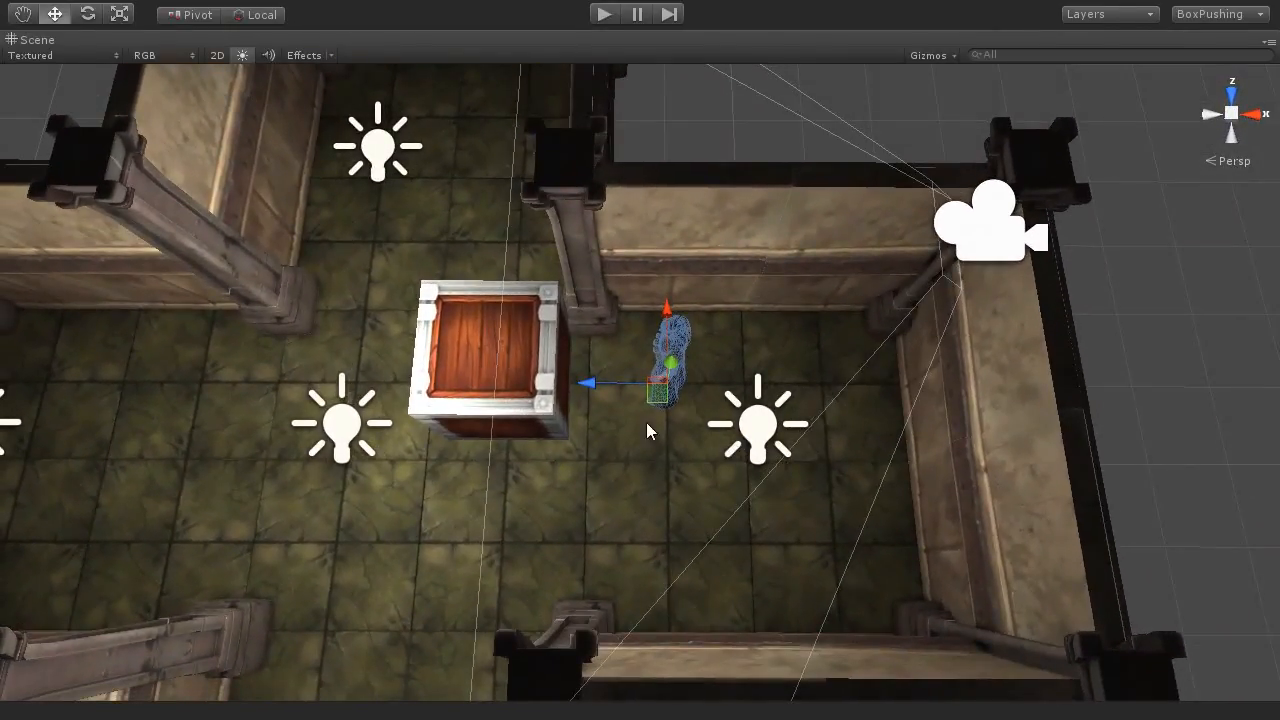
{"action": "left_click_drag", "start_coordinate": [626, 395], "coordinate": [700, 370], "text": "alt"}
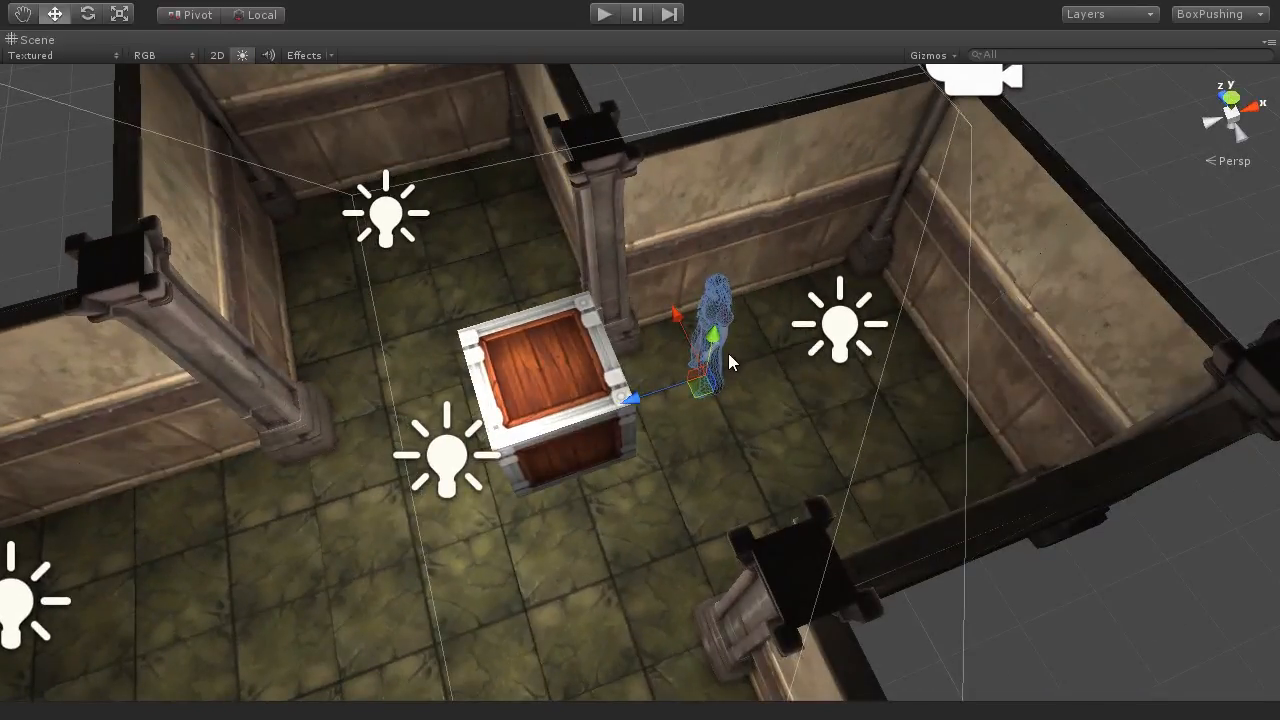
{"action": "key", "text": "q"}
{"action": "middle_click_drag", "start_coordinate": [732, 404], "coordinate": [779, 354]}
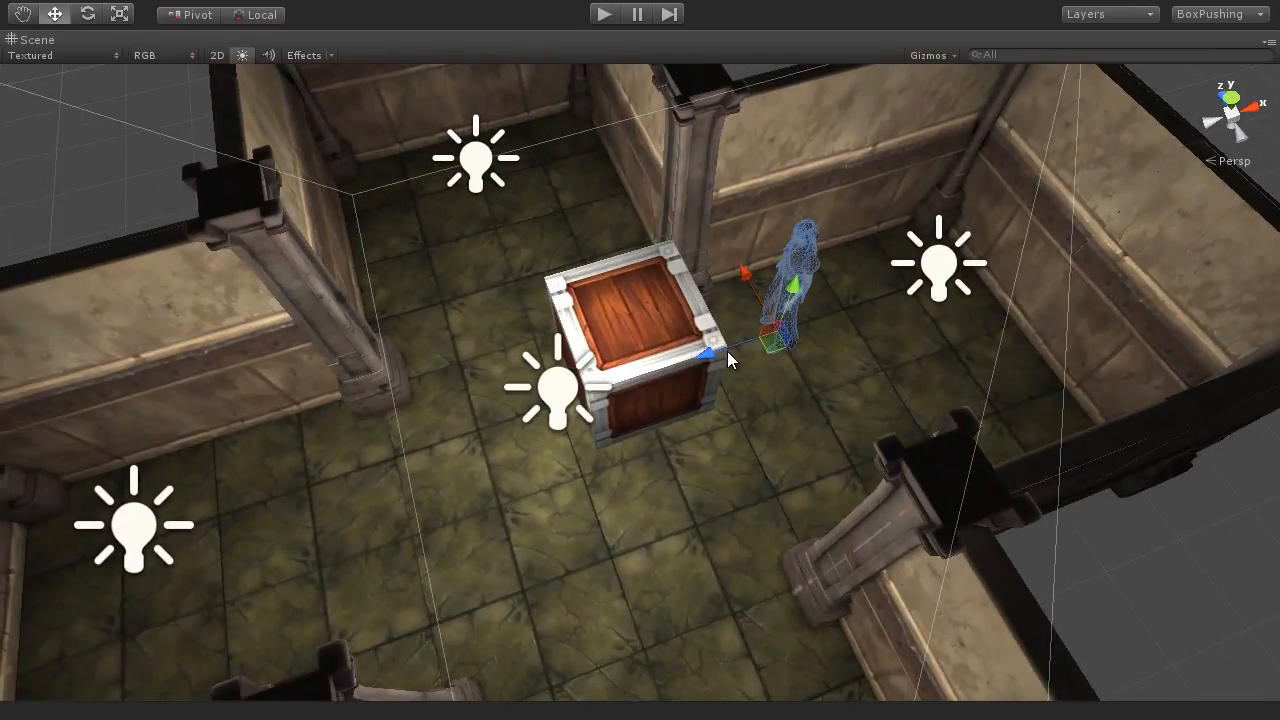
{"action": "left_click_drag", "start_coordinate": [750, 405], "coordinate": [745, 295], "text": "alt"}
{"action": "left_click_drag", "start_coordinate": [762, 367], "coordinate": [762, 412], "text": "alt"}
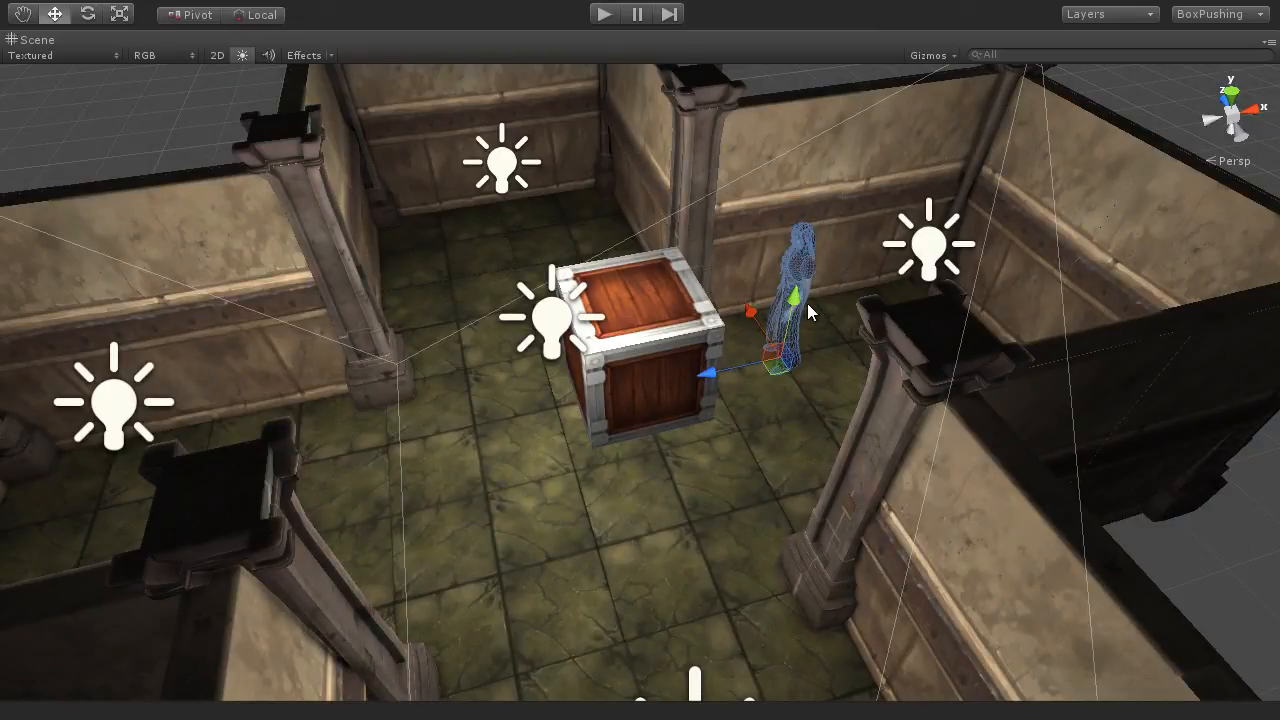
{"action": "left_click_drag", "start_coordinate": [780, 404], "coordinate": [750, 442], "text": "alt"}
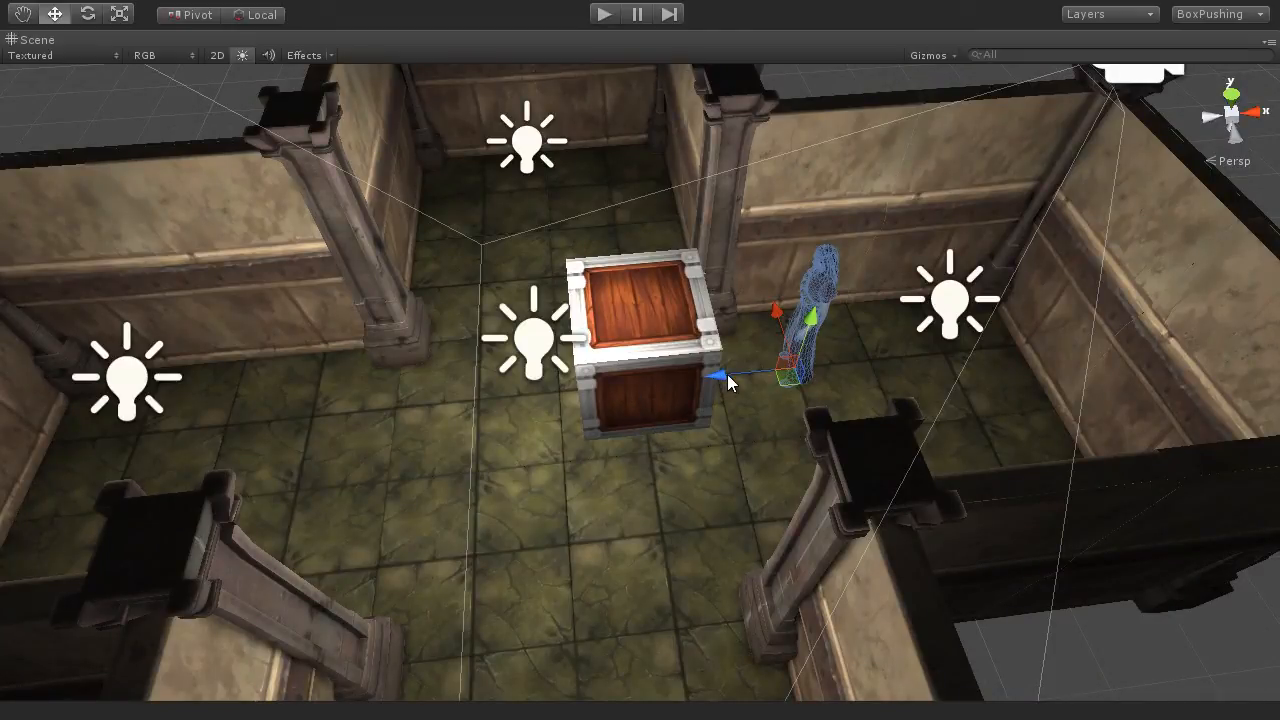
{"action": "left_click_drag", "start_coordinate": [728, 382], "coordinate": [717, 408]}
{"action": "left_click_drag", "start_coordinate": [815, 410], "coordinate": [769, 471], "text": "alt"}
{"action": "middle_click_drag", "start_coordinate": [769, 471], "coordinate": [709, 520]}
{"action": "scroll", "coordinate": [709, 520], "scroll_direction": "up", "scroll_amount": 4}
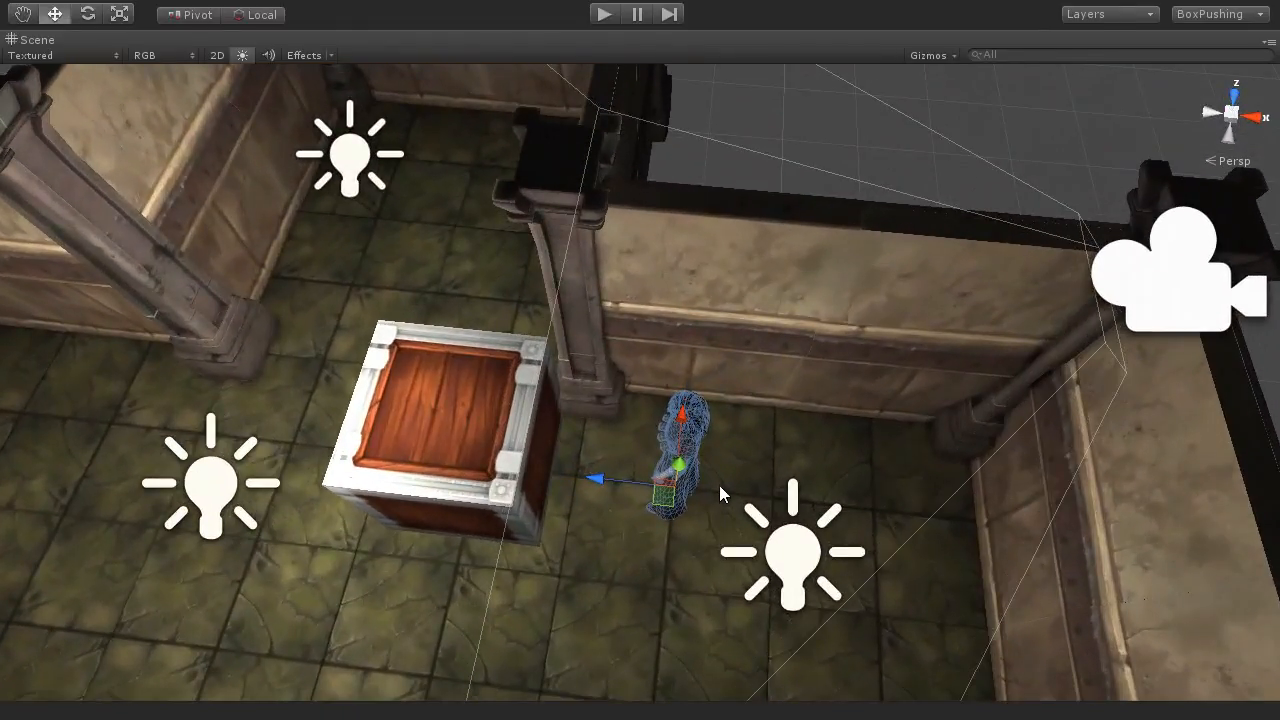
Step: Rotate the character away from the box to about 355 degrees on the Y axis and restore the full editor layout
{"action": "left_click_drag", "start_coordinate": [674, 534], "coordinate": [577, 514], "text": "alt"}
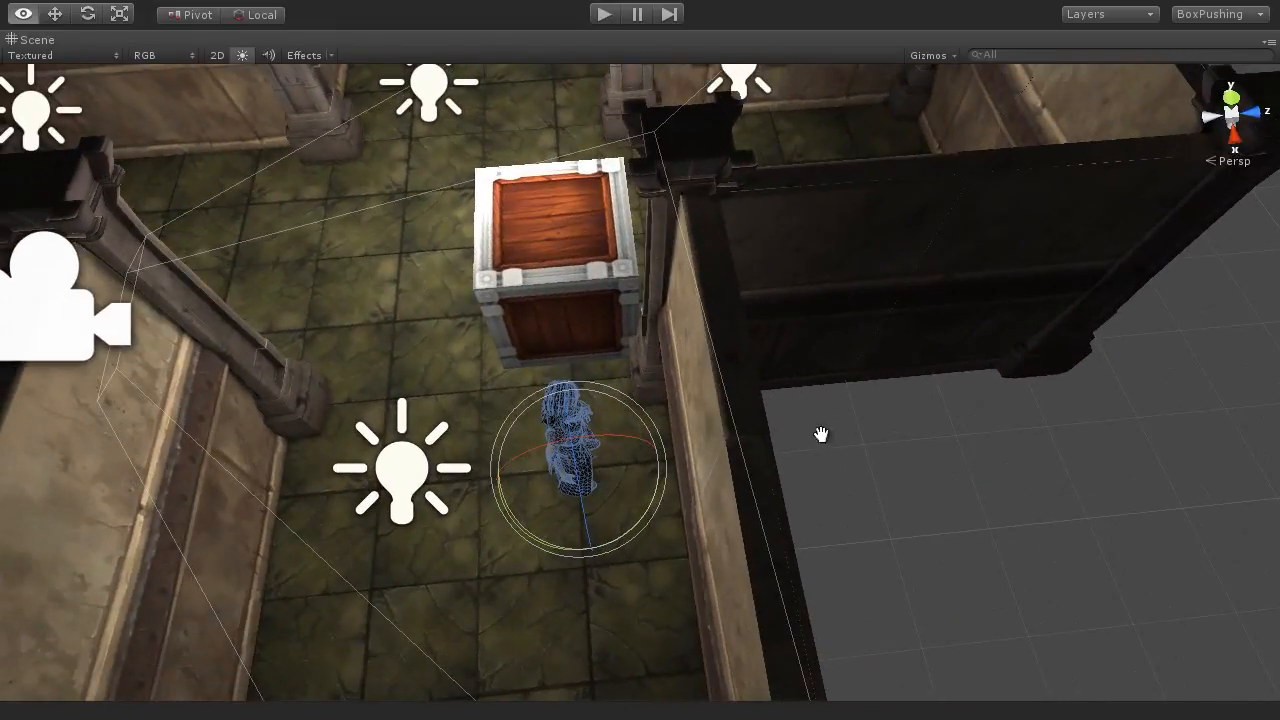
{"action": "left_click_drag", "start_coordinate": [820, 434], "coordinate": [680, 429], "text": "alt"}
{"action": "key", "text": "e"}
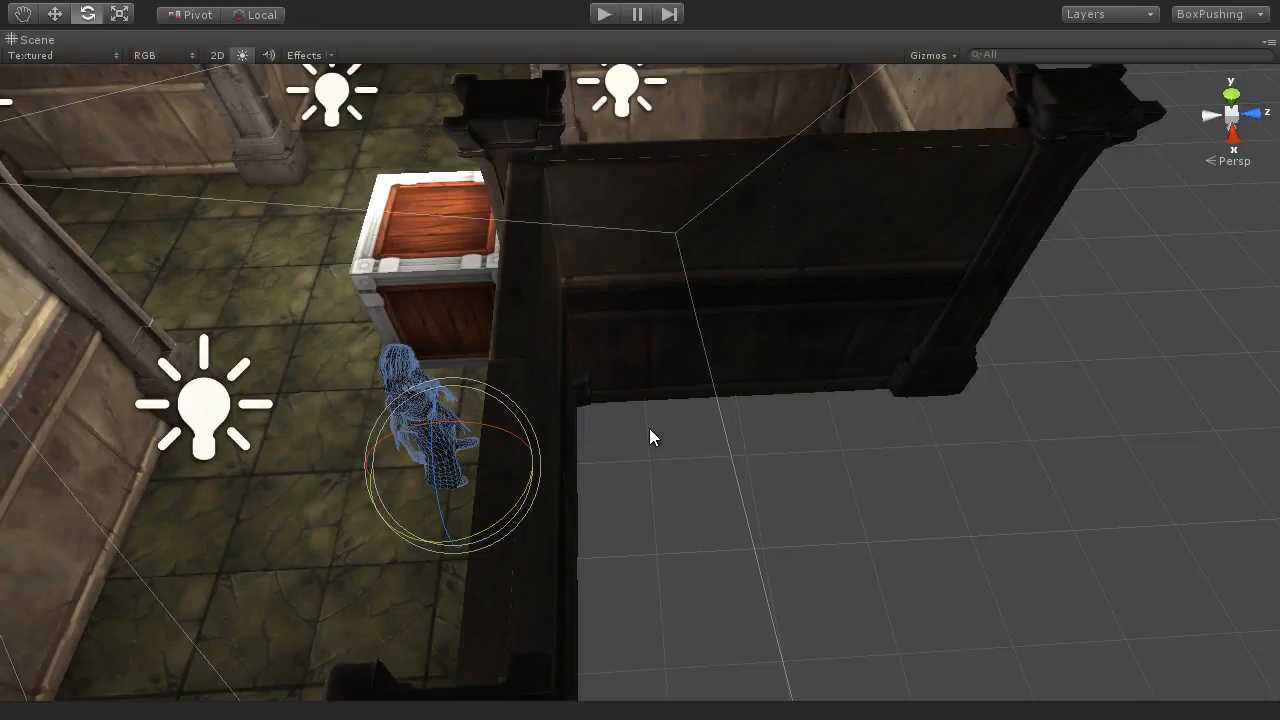
{"action": "key", "text": "shift+space"}
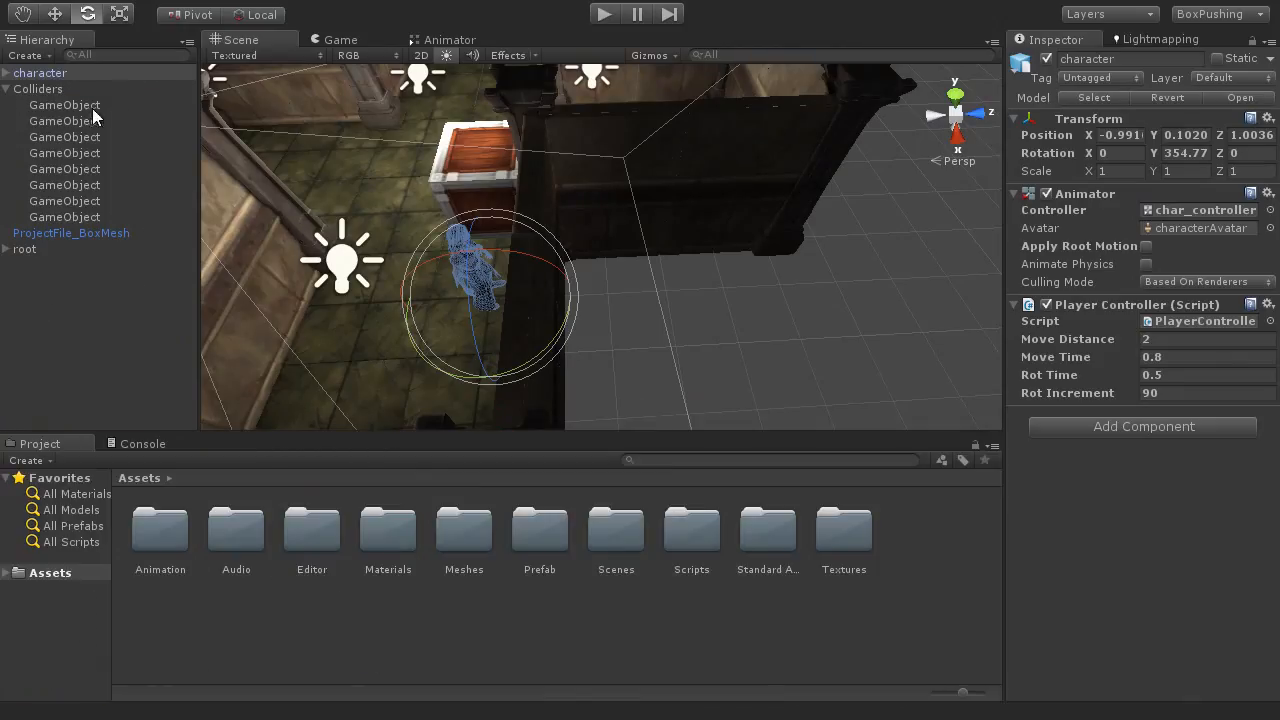
Step: Select the Colliders group and examine its collider outlines around the room walls in an enlarged scene view
{"action": "left_click", "coordinate": [35, 90]}
{"action": "left_click_drag", "start_coordinate": [482, 298], "coordinate": [653, 330], "text": "alt"}
{"action": "key", "text": "shift+space"}
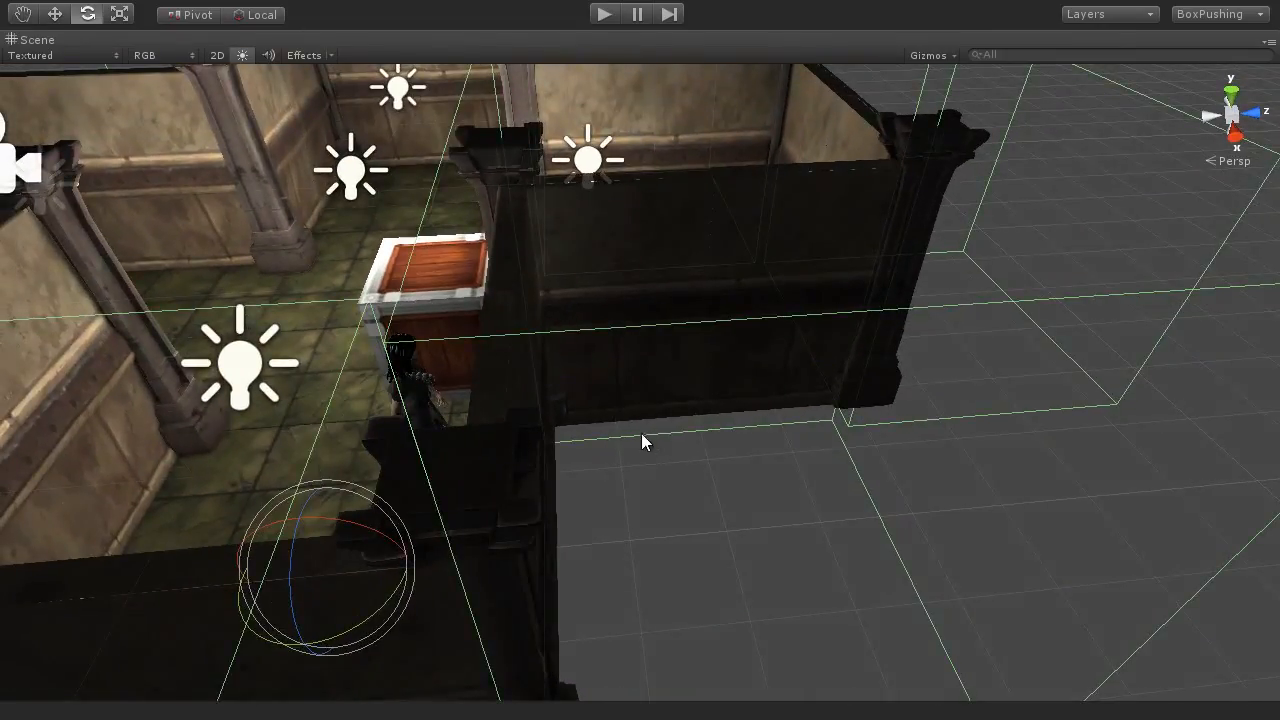
{"action": "left_click_drag", "start_coordinate": [641, 433], "coordinate": [691, 469], "text": "alt"}
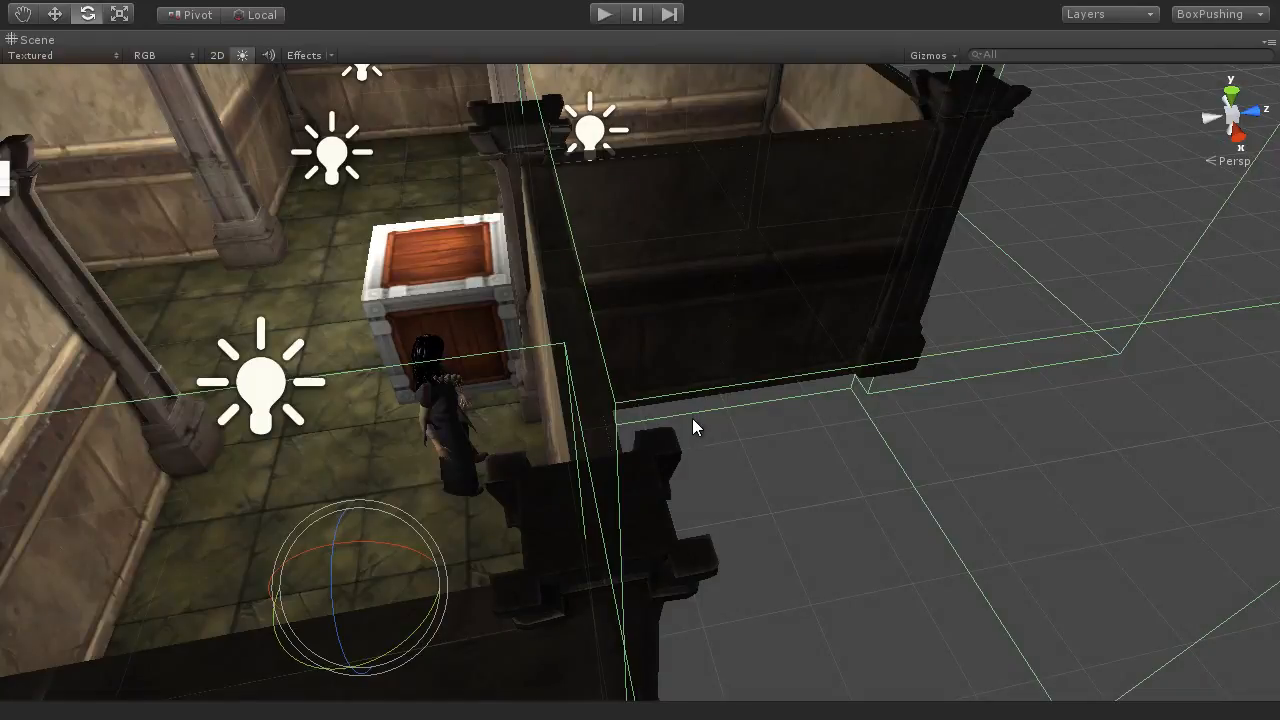
{"action": "scroll", "coordinate": [692, 418], "scroll_direction": "down", "scroll_amount": 8}
{"action": "left_click_drag", "start_coordinate": [651, 234], "coordinate": [998, 183], "text": "alt"}
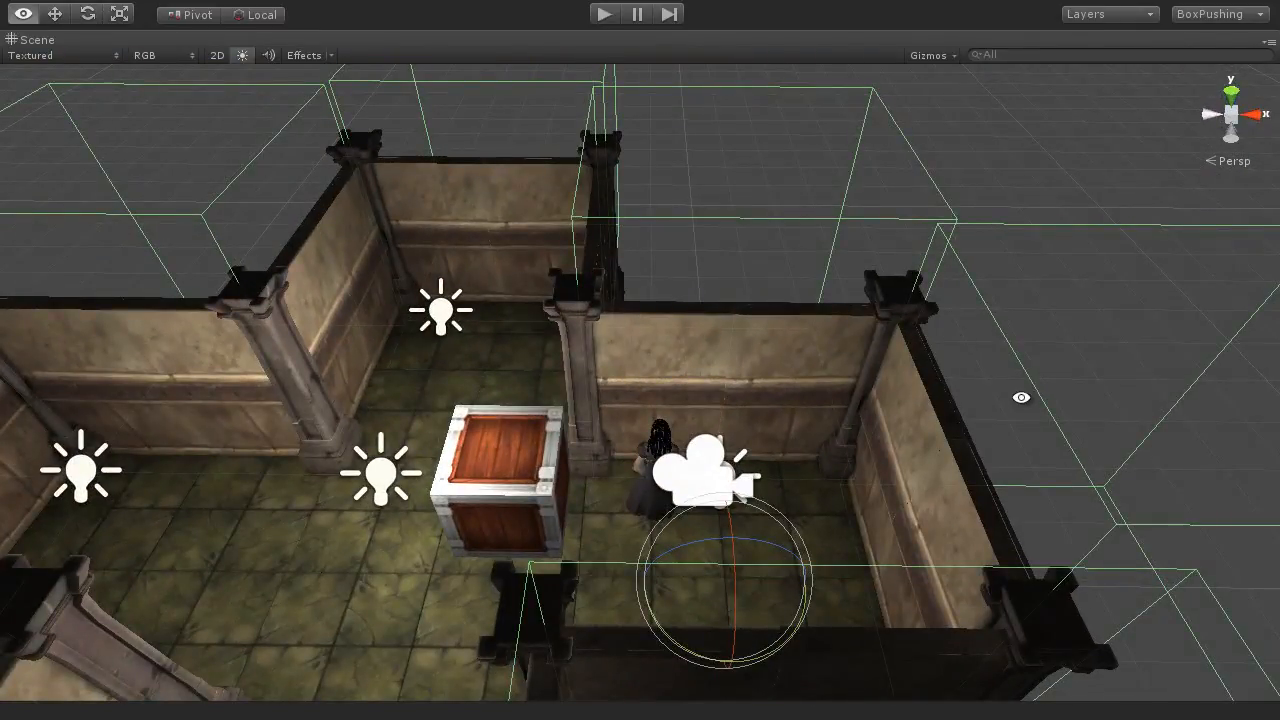
{"action": "left_click_drag", "start_coordinate": [1020, 394], "coordinate": [1180, 410], "text": "alt"}
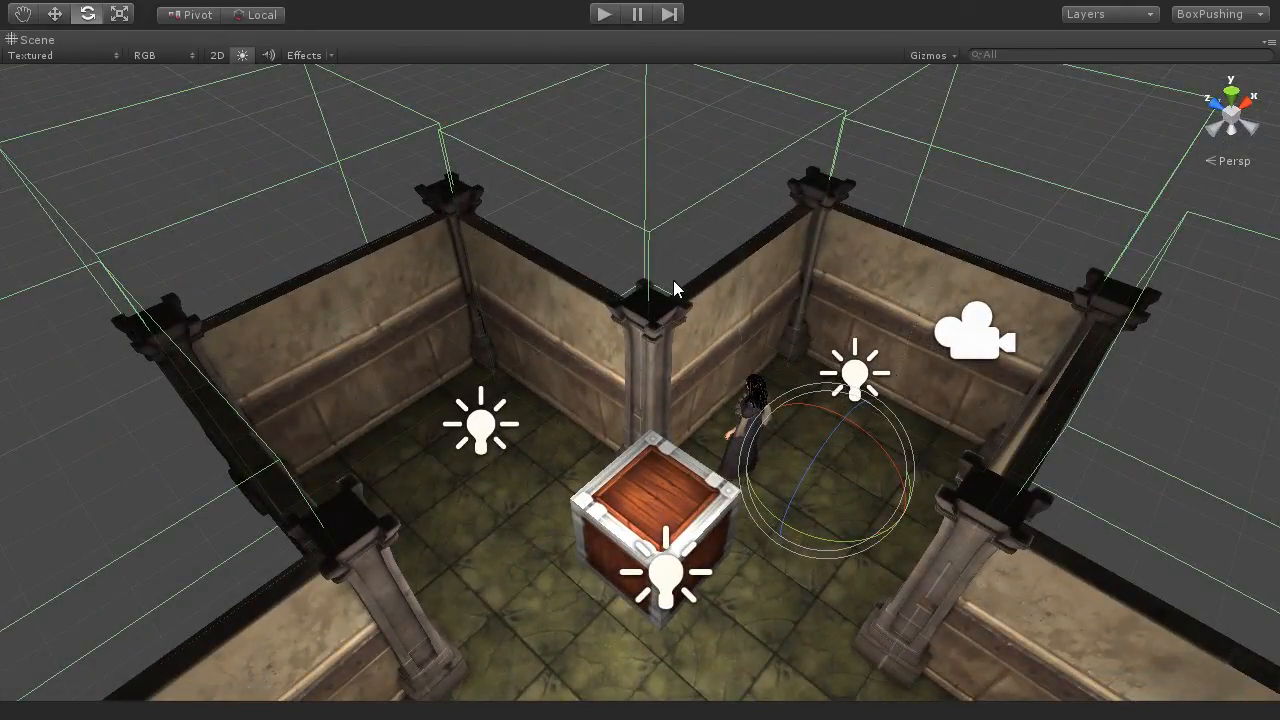
Step: Reselect the character in the scene and rotate it back to face the wooden box
{"action": "left_click_drag", "start_coordinate": [673, 280], "coordinate": [770, 435], "text": "alt"}
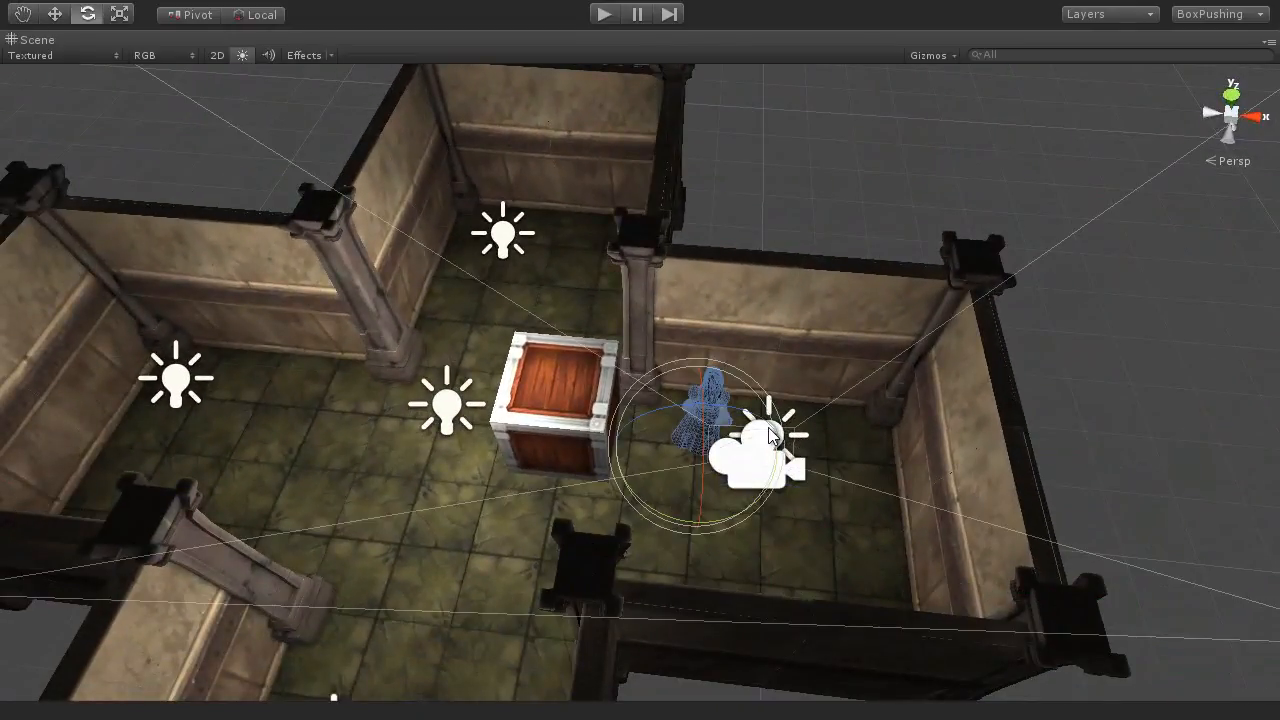
{"action": "scroll", "coordinate": [703, 500], "scroll_direction": "up", "scroll_amount": 5}
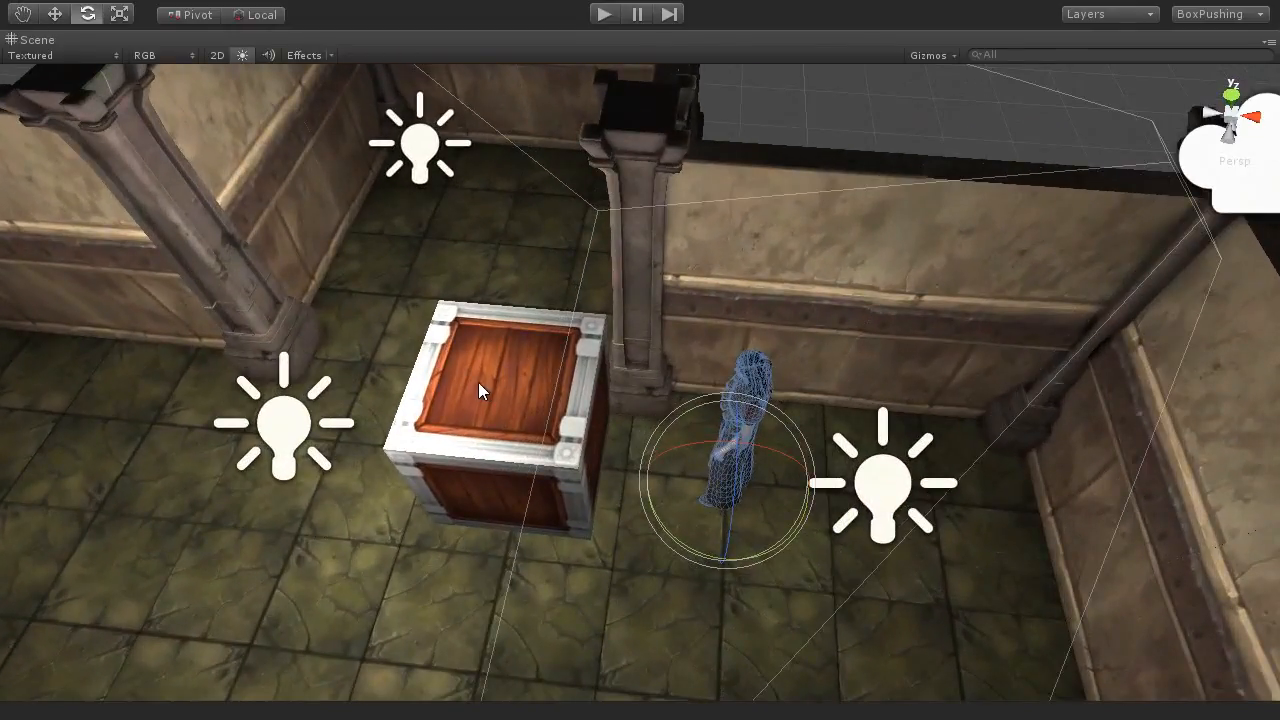
{"action": "left_click_drag", "start_coordinate": [517, 412], "coordinate": [690, 308], "text": "alt"}
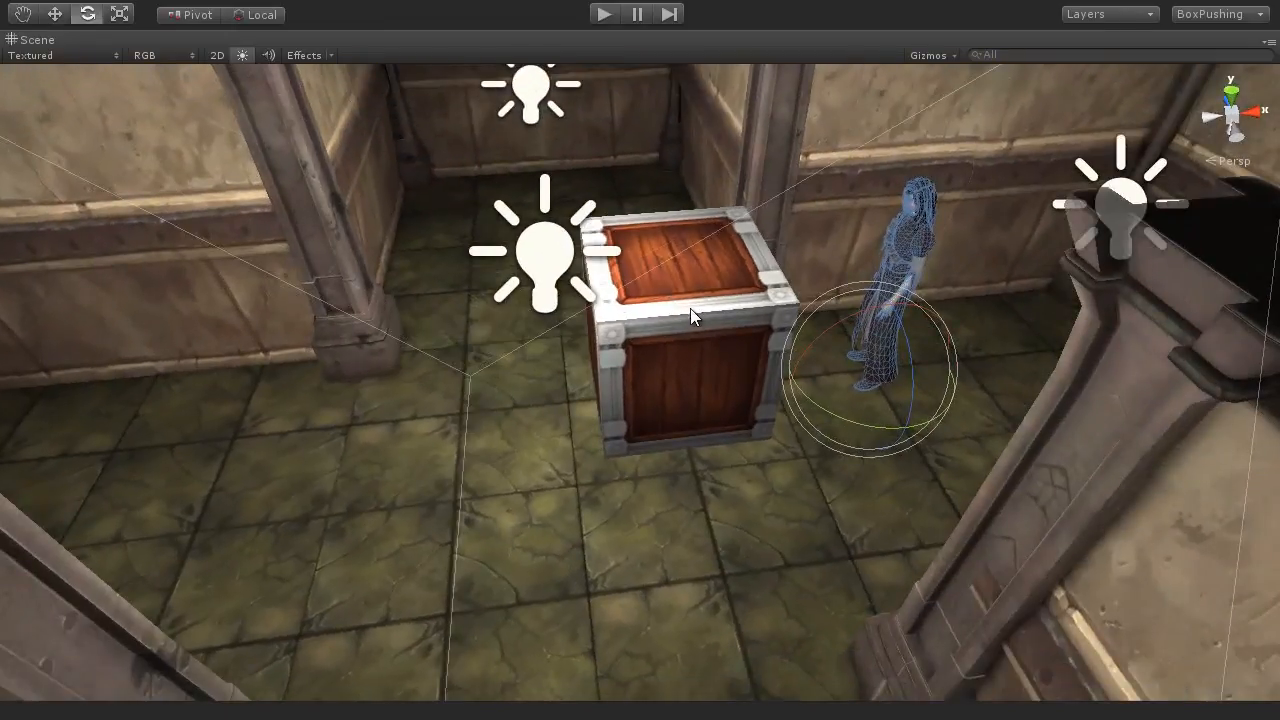
Step: Select the wooden box and examine the floor tiles around it and its distance from the character and walls
{"action": "left_click", "coordinate": [688, 311]}
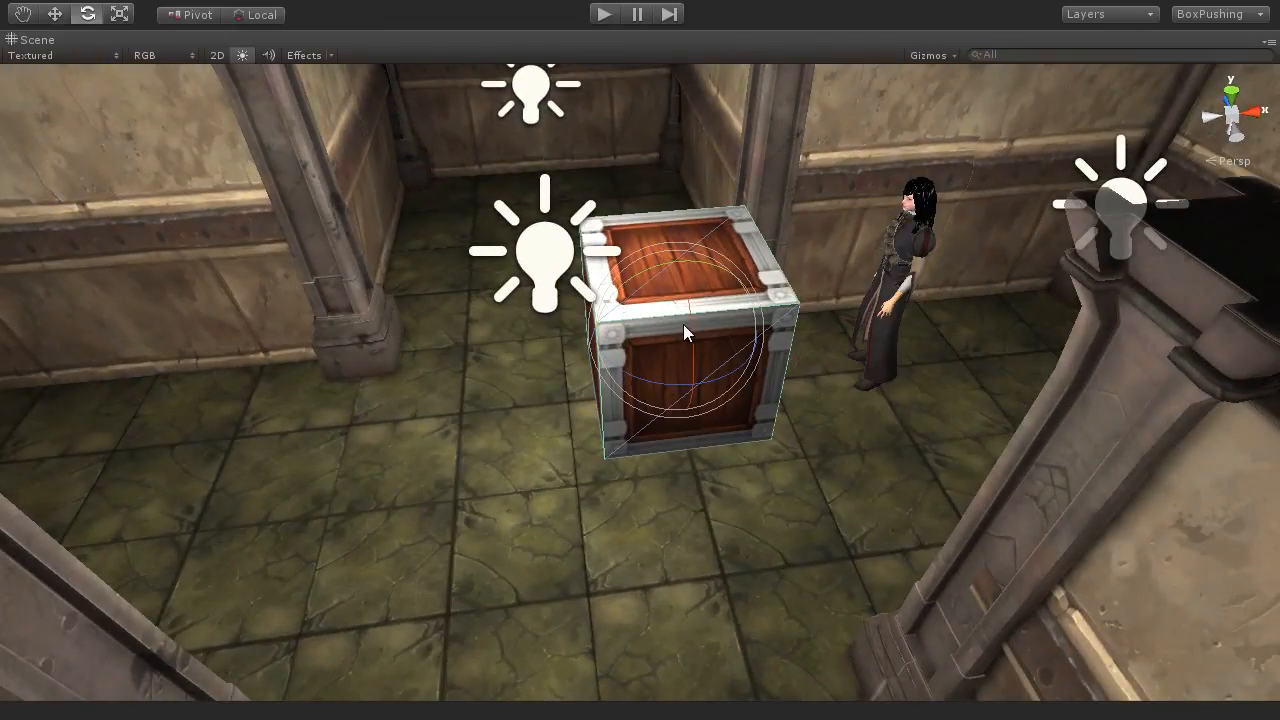
{"action": "middle_click_drag", "start_coordinate": [686, 331], "coordinate": [720, 353]}
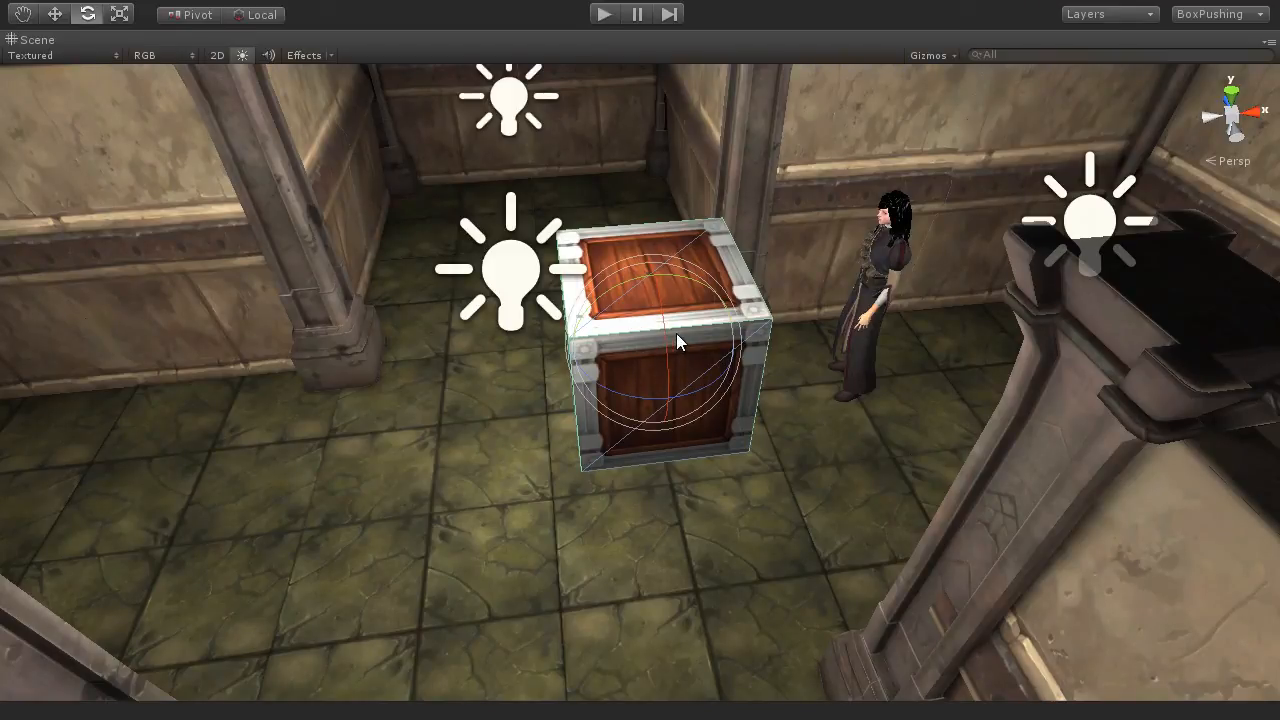
{"action": "left_click_drag", "start_coordinate": [673, 340], "coordinate": [765, 382], "text": "alt"}
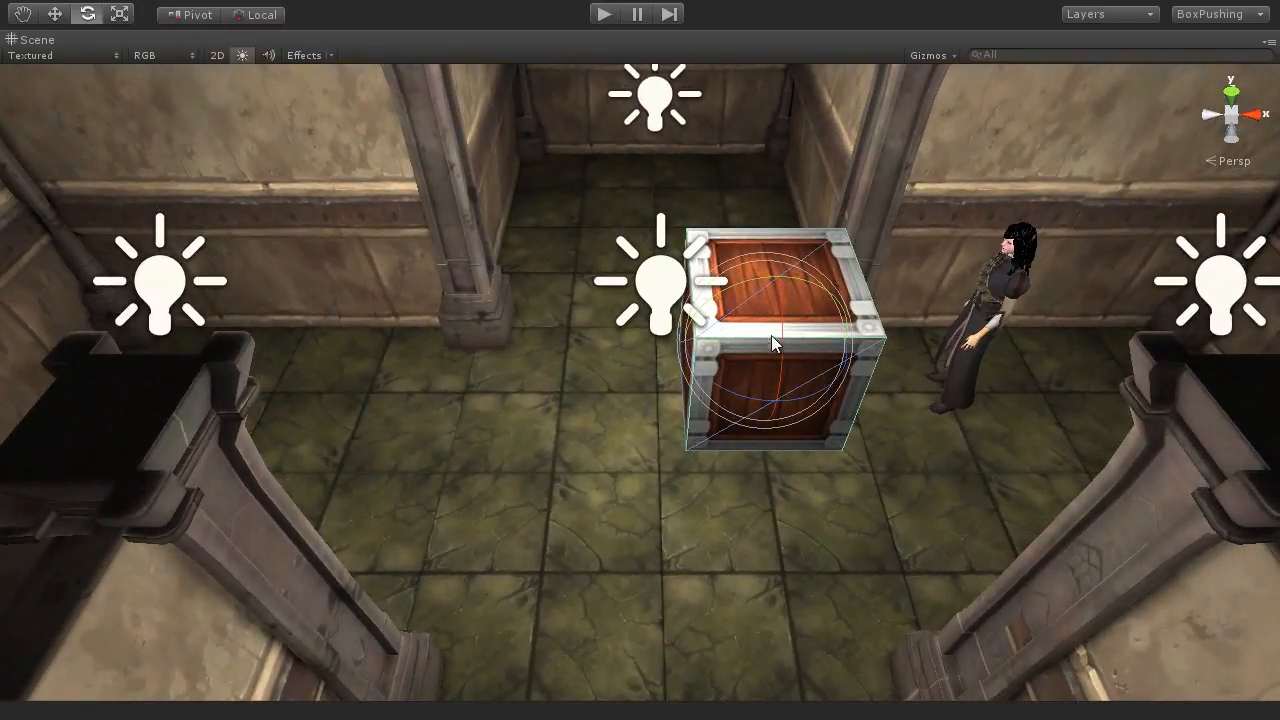
{"action": "middle_click_drag", "start_coordinate": [580, 389], "coordinate": [627, 398]}
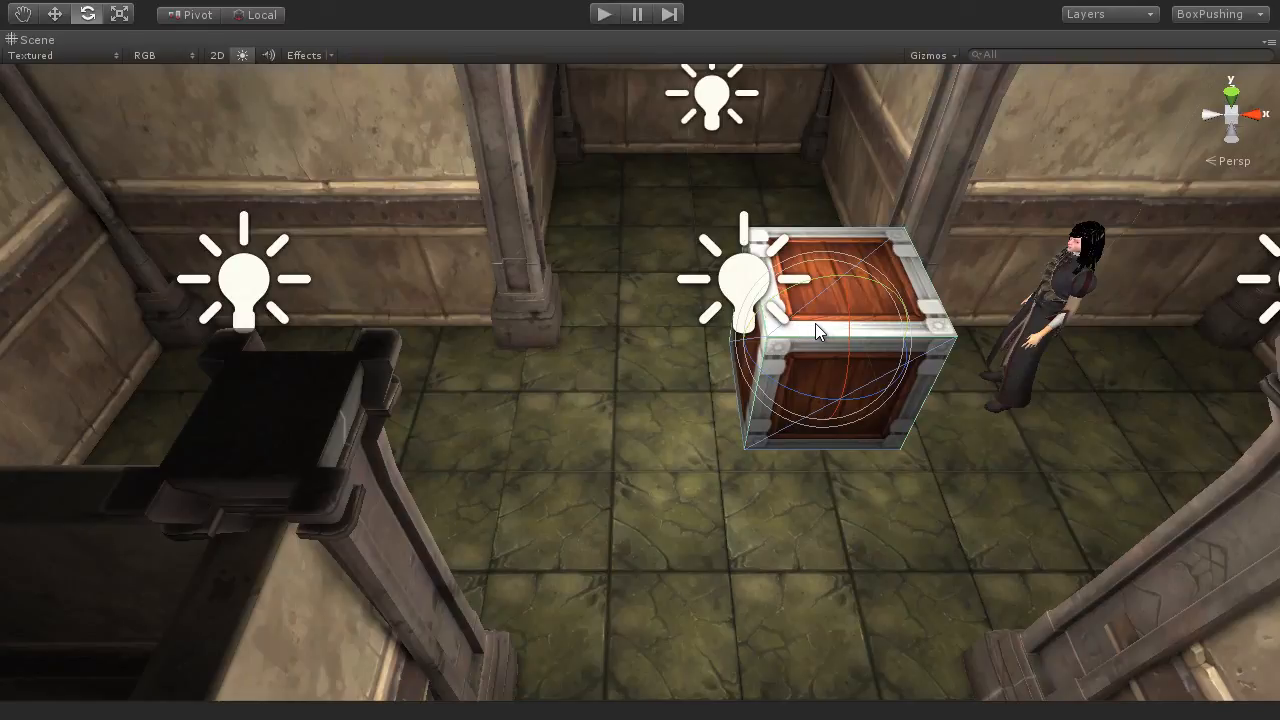
{"action": "key", "text": "alt"}
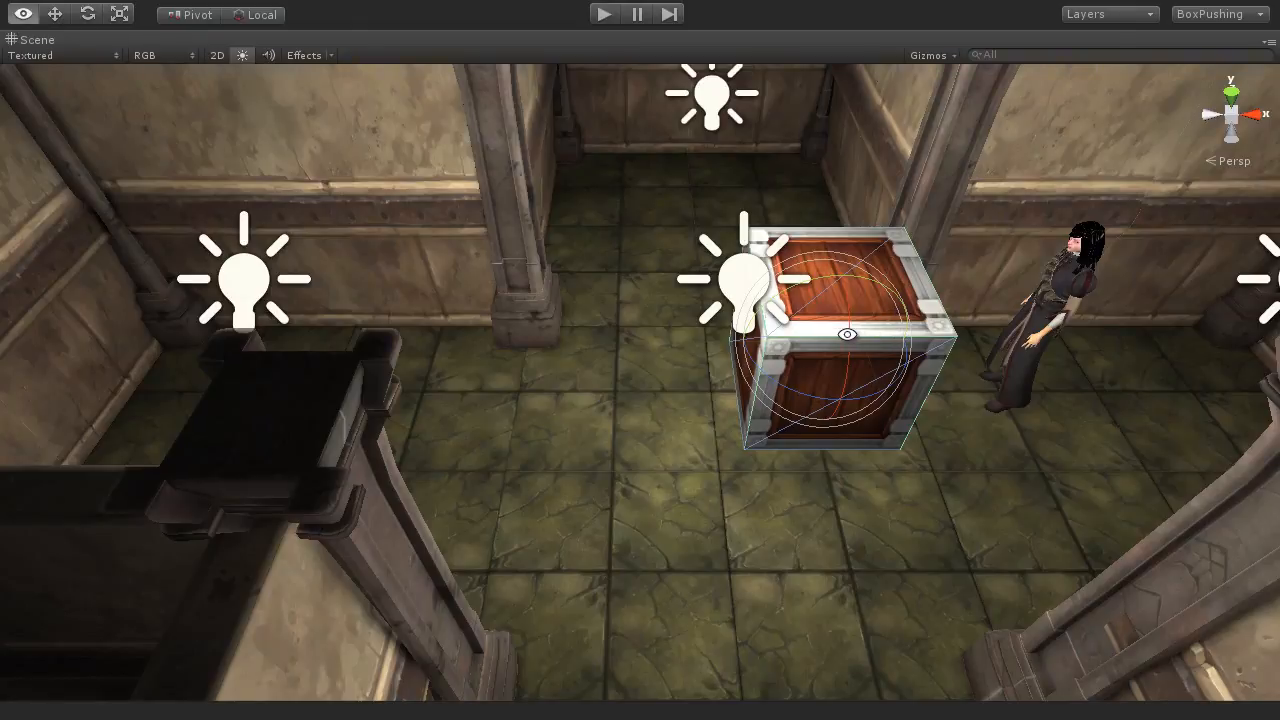
{"action": "left_click_drag", "start_coordinate": [845, 336], "coordinate": [814, 437], "text": "alt"}
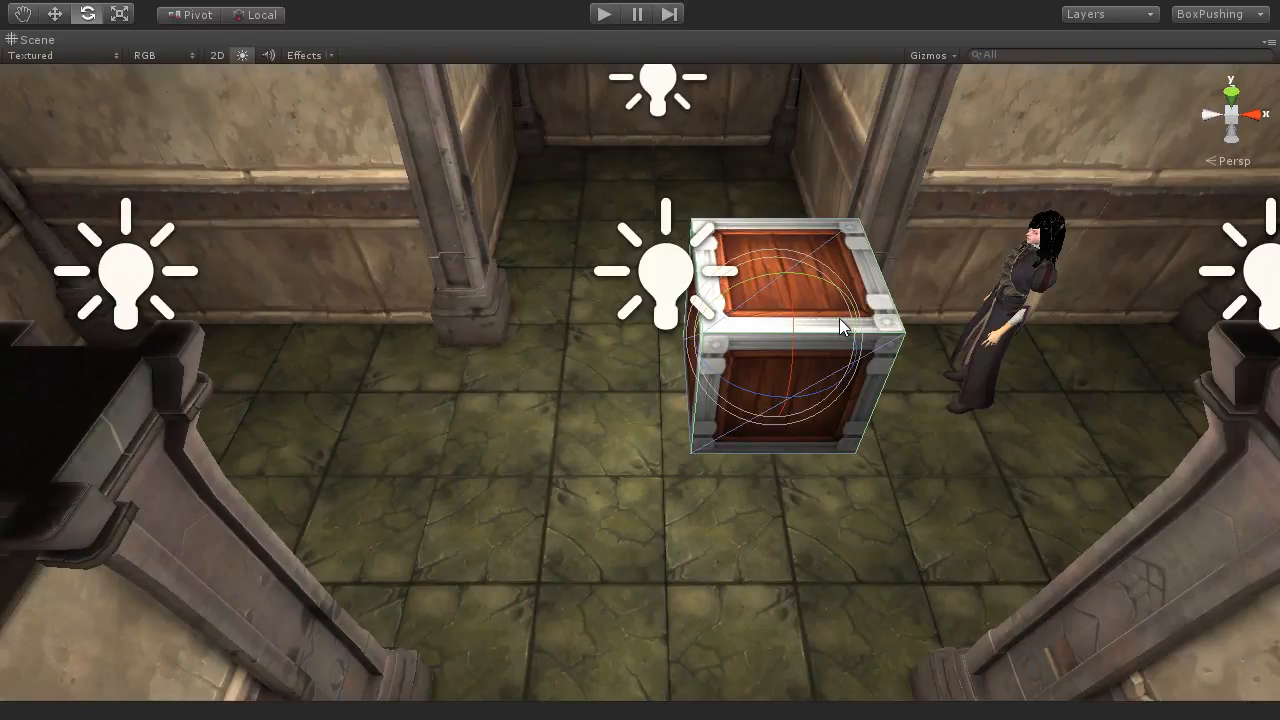
{"action": "scroll", "coordinate": [840, 325], "scroll_direction": "down", "scroll_amount": 2}
{"action": "scroll", "coordinate": [810, 342], "scroll_direction": "down", "scroll_amount": 4}
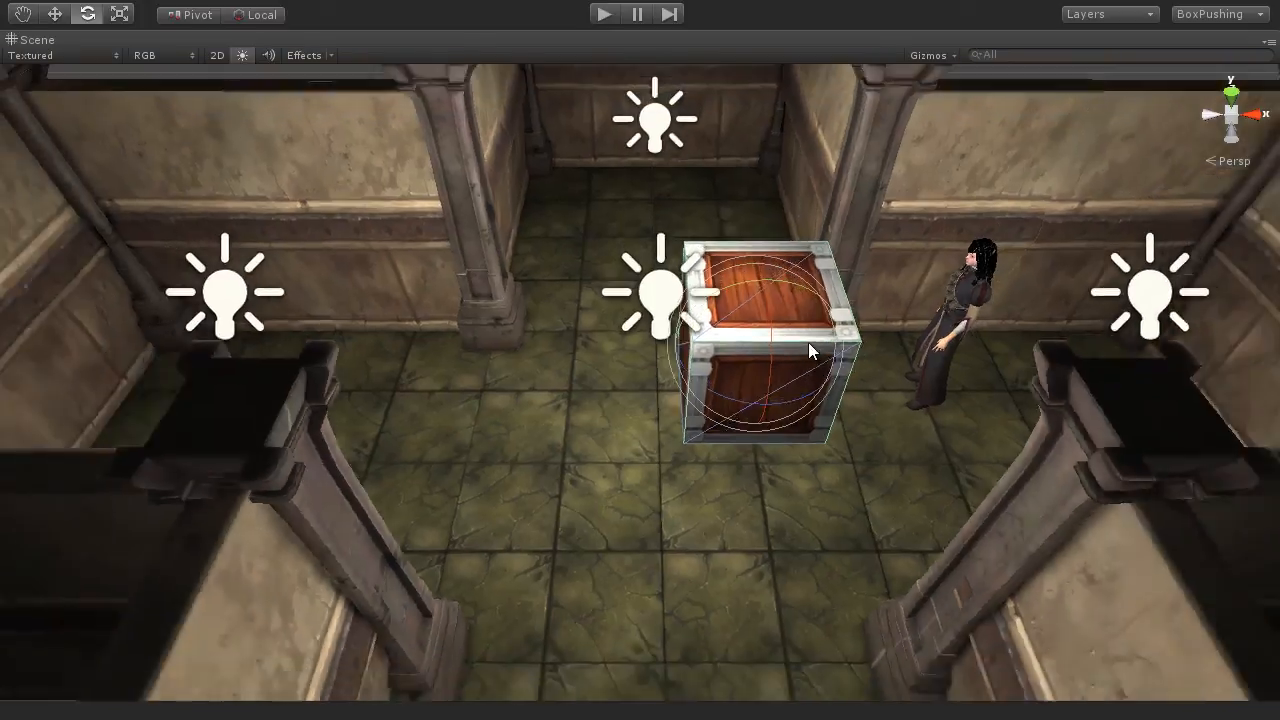
{"action": "left_click_drag", "start_coordinate": [855, 373], "coordinate": [908, 432], "text": "alt"}
{"action": "scroll", "coordinate": [745, 465], "scroll_direction": "up", "scroll_amount": 5}
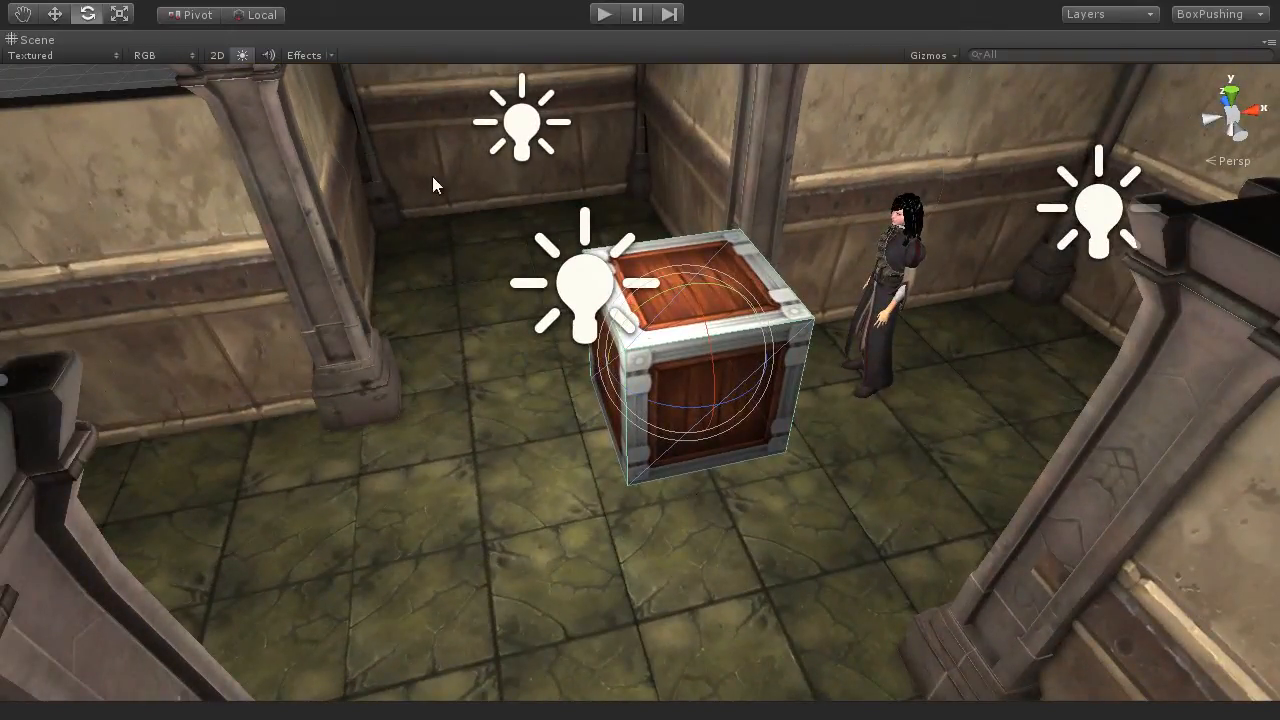
{"action": "scroll", "coordinate": [459, 485], "scroll_direction": "down", "scroll_amount": 5}
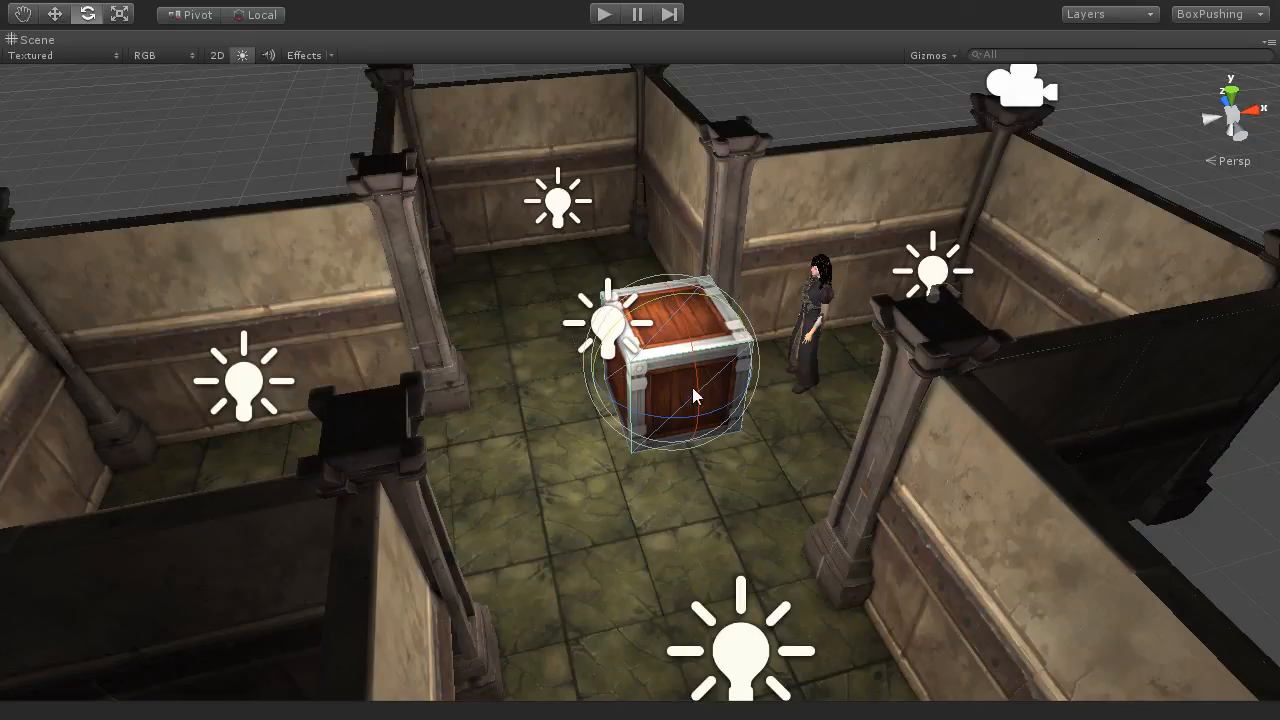
Step: Deselect the box and survey the room, box and character from several sides
{"action": "left_click", "coordinate": [790, 137]}
{"action": "left_click_drag", "start_coordinate": [790, 137], "coordinate": [523, 260], "text": "alt"}
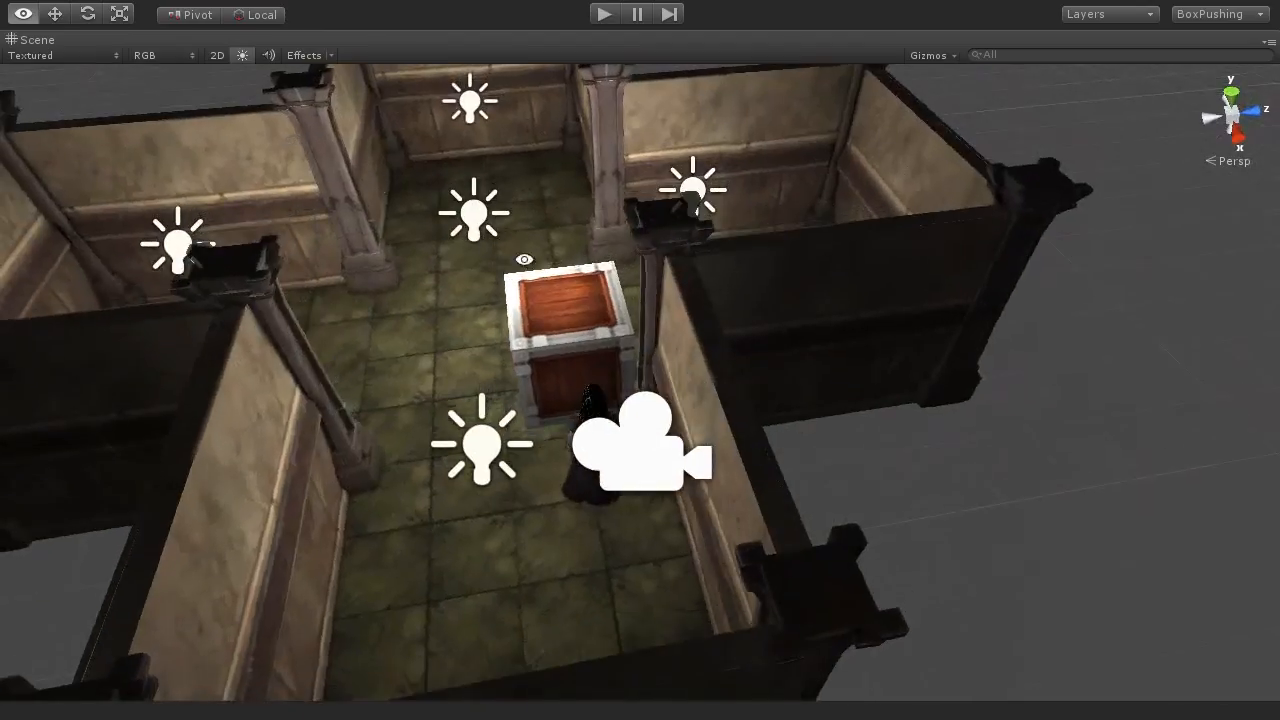
{"action": "left_click_drag", "start_coordinate": [809, 449], "coordinate": [749, 415], "text": "alt"}
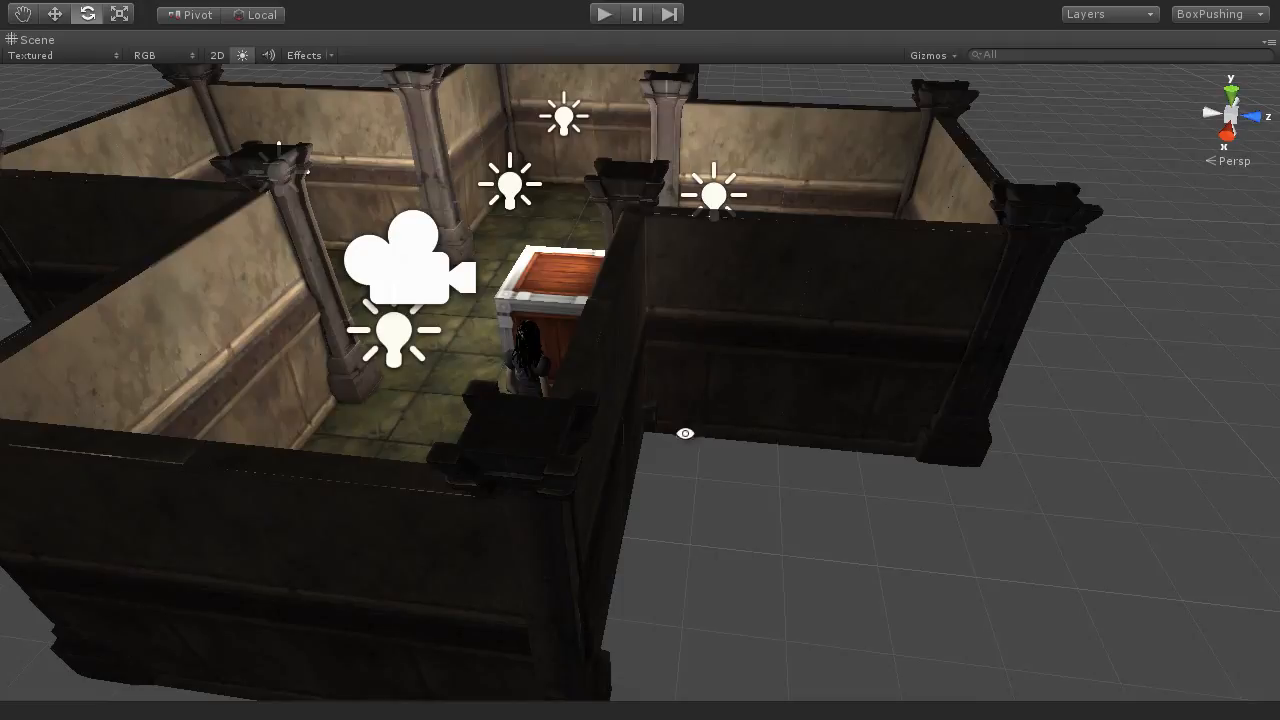
{"action": "left_click_drag", "start_coordinate": [683, 434], "coordinate": [746, 413], "text": "alt"}
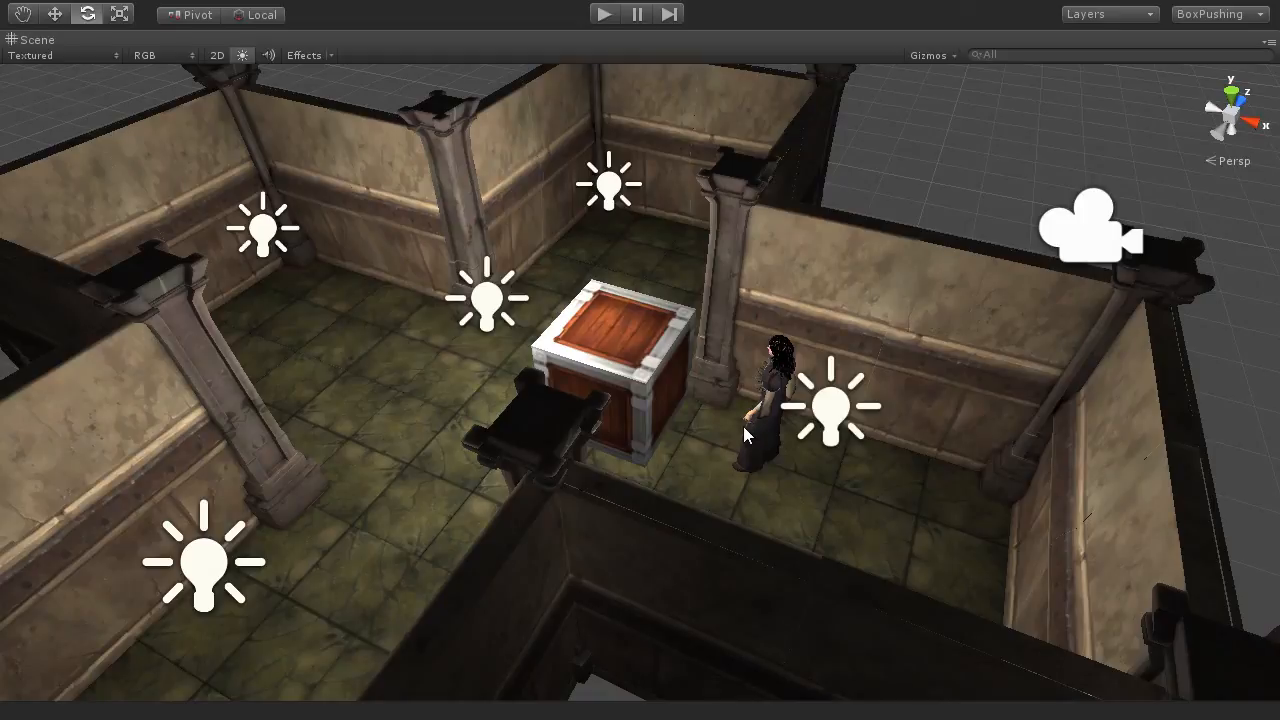
{"action": "scroll", "coordinate": [743, 426], "scroll_direction": "down", "scroll_amount": 8}
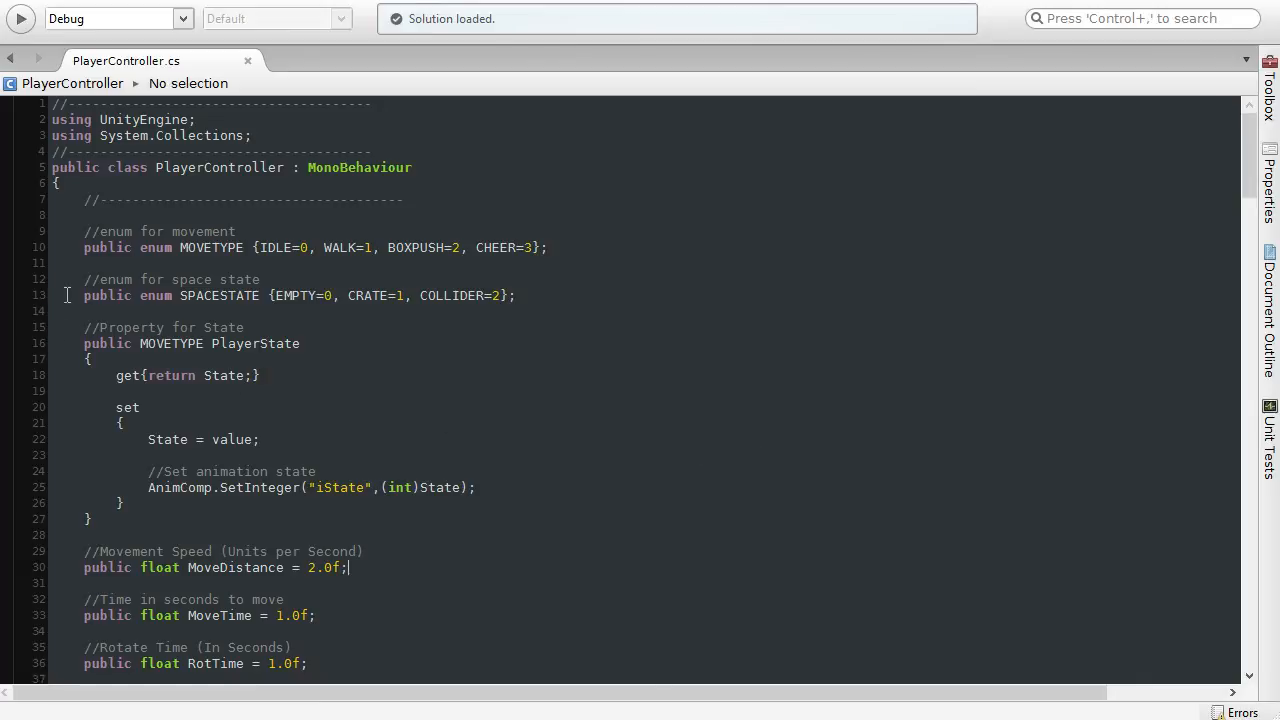
Step: In the PlayerController.cs script, review the SPACESTATE enum and its EMPTY, CRATE and COLLIDER values
{"action": "left_click_drag", "start_coordinate": [82, 298], "coordinate": [262, 297]}
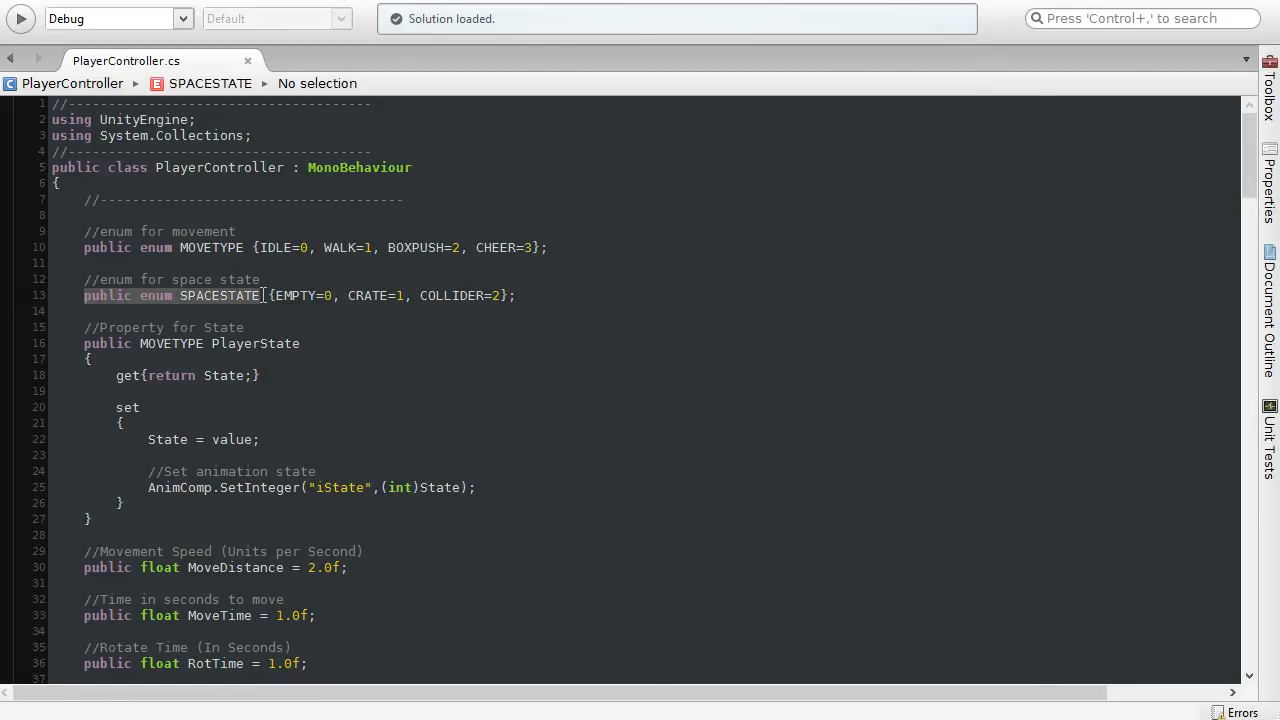
{"action": "left_click", "coordinate": [290, 297]}
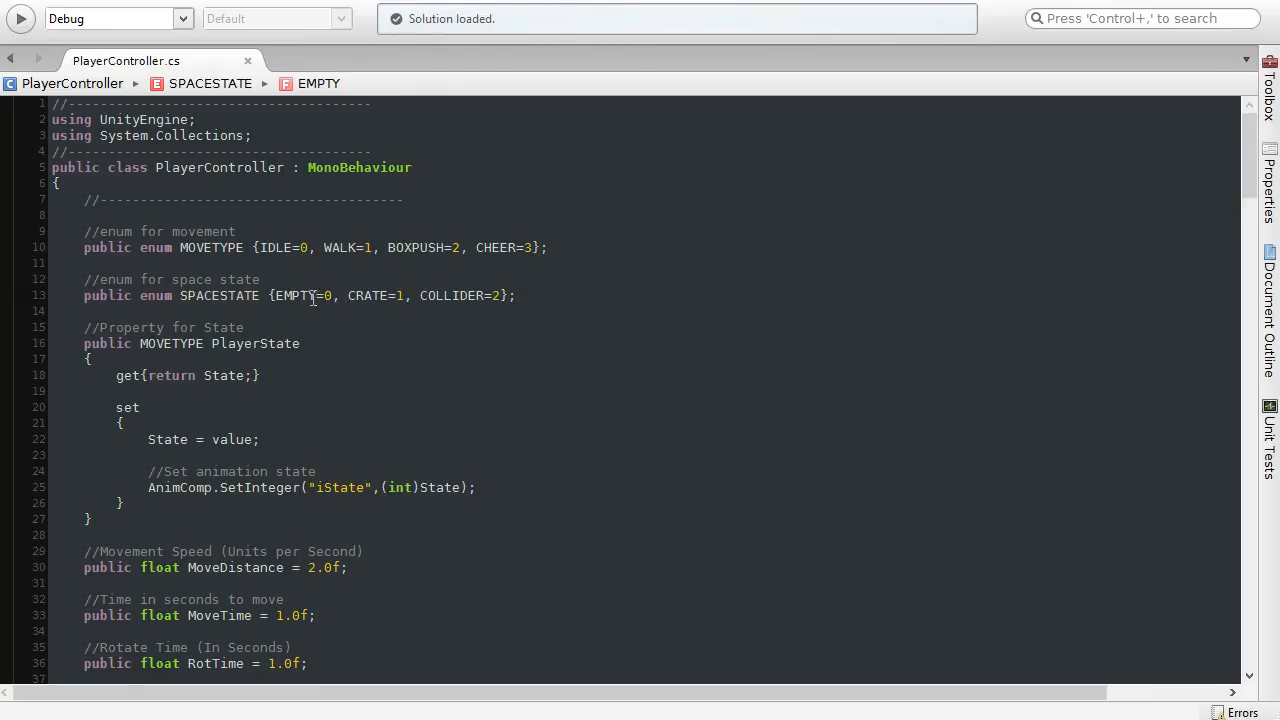
{"action": "left_click", "coordinate": [366, 295]}
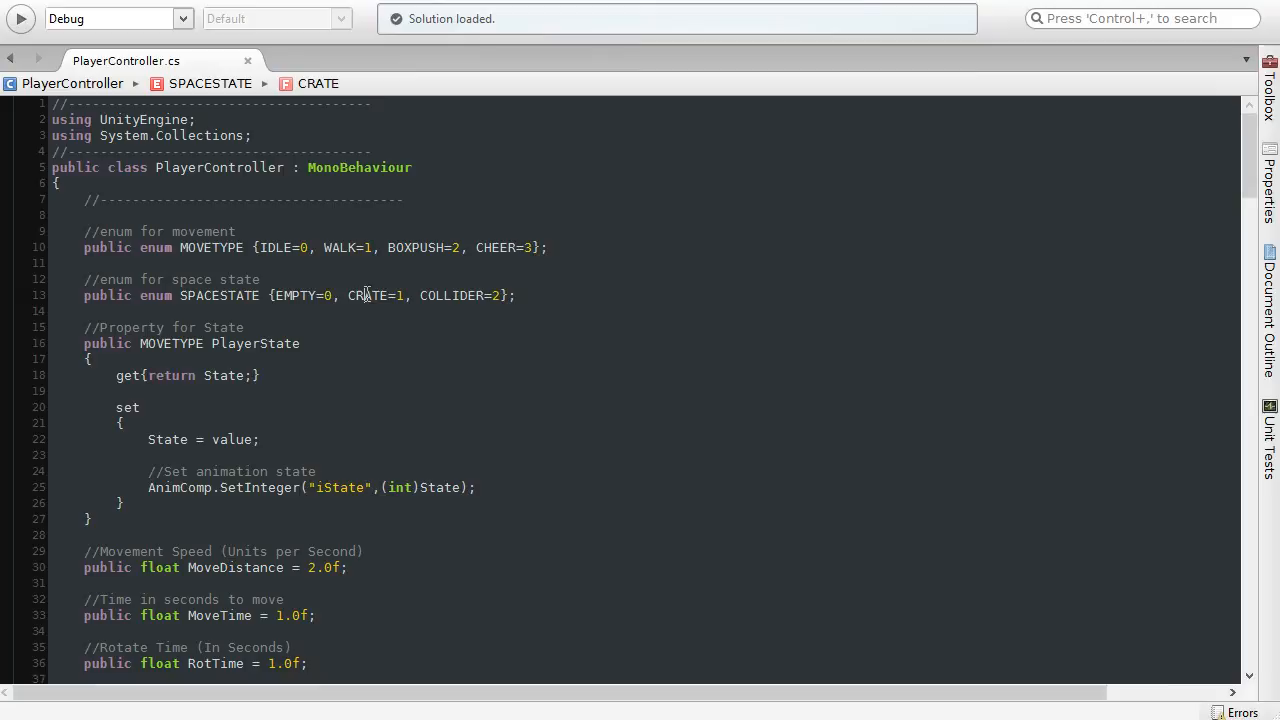
{"action": "left_click", "coordinate": [452, 295]}
{"action": "left_click", "coordinate": [545, 296]}
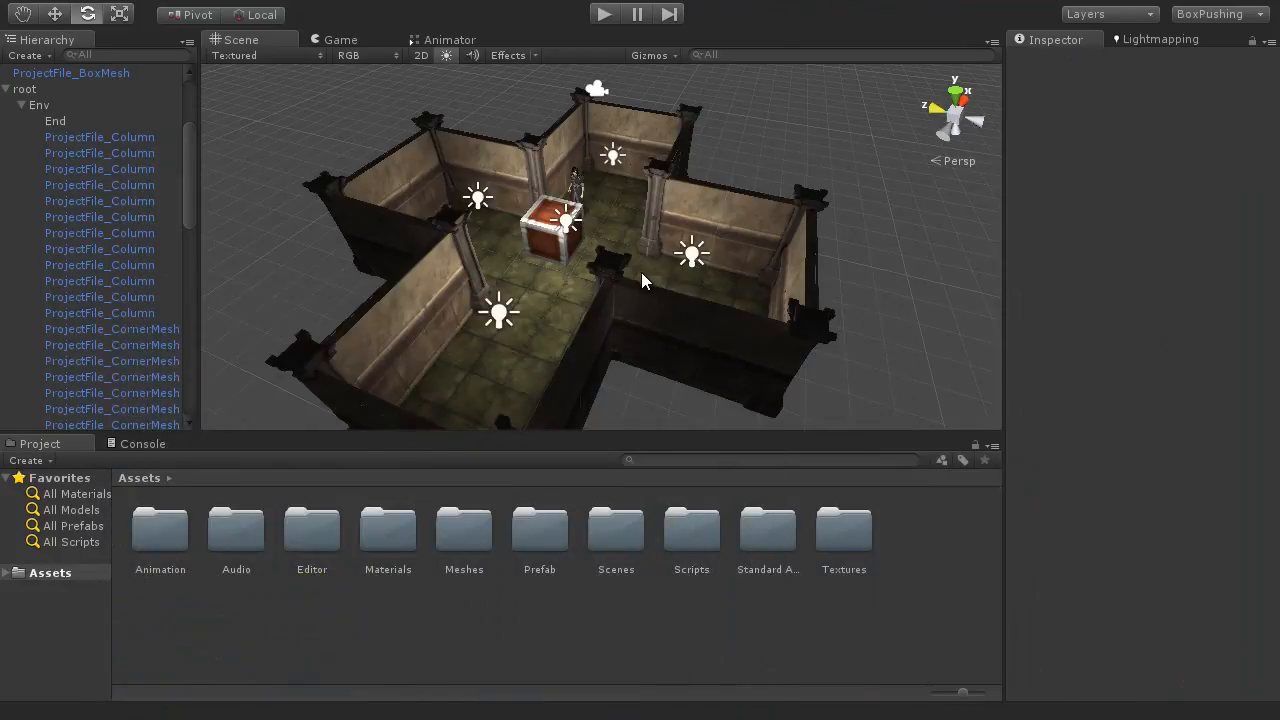
Step: Switch back to the Unity scene and view the box and character from the opposite side of the room
{"action": "middle_click_drag", "start_coordinate": [579, 270], "coordinate": [584, 313]}
{"action": "scroll", "coordinate": [584, 313], "scroll_direction": "up", "scroll_amount": 10}
{"action": "scroll", "coordinate": [584, 313], "scroll_direction": "down", "scroll_amount": 4}
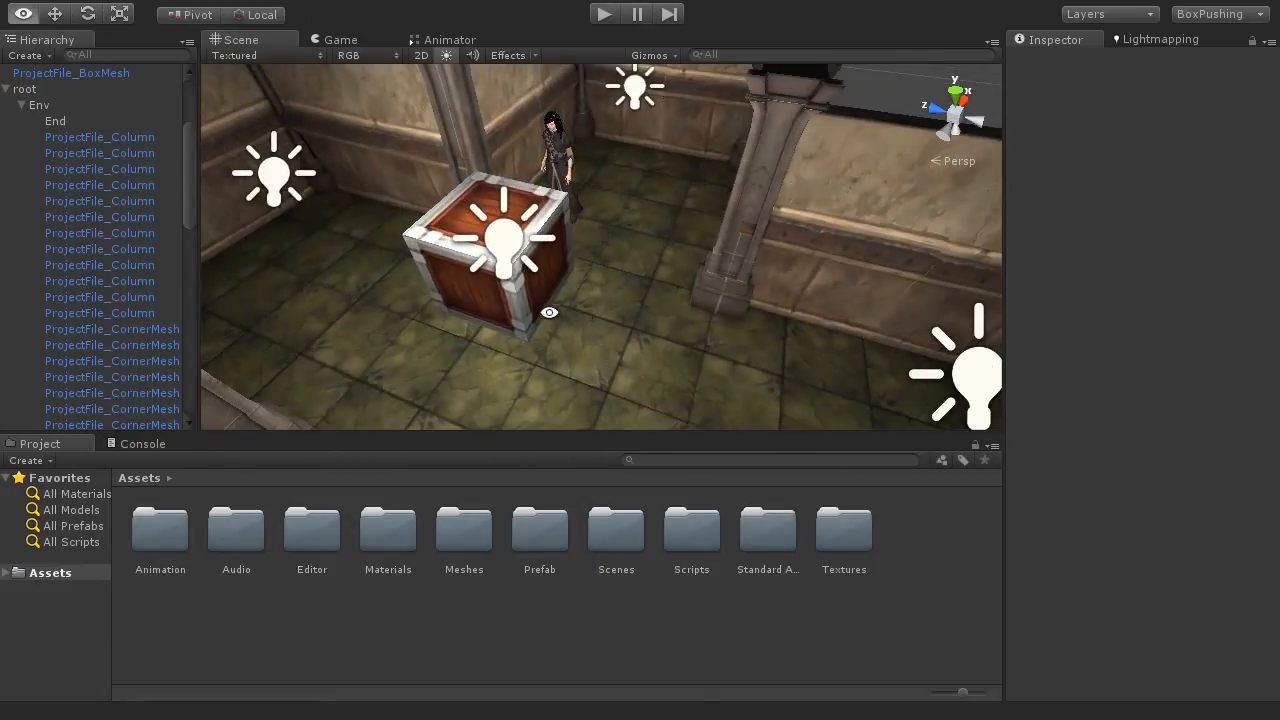
Step: Select floor tiles beside and beneath the wooden box and examine the spaces around it and the room's outer walls from several angles
{"action": "left_click_drag", "start_coordinate": [549, 311], "coordinate": [660, 329], "text": "alt"}
{"action": "left_click", "coordinate": [529, 336]}
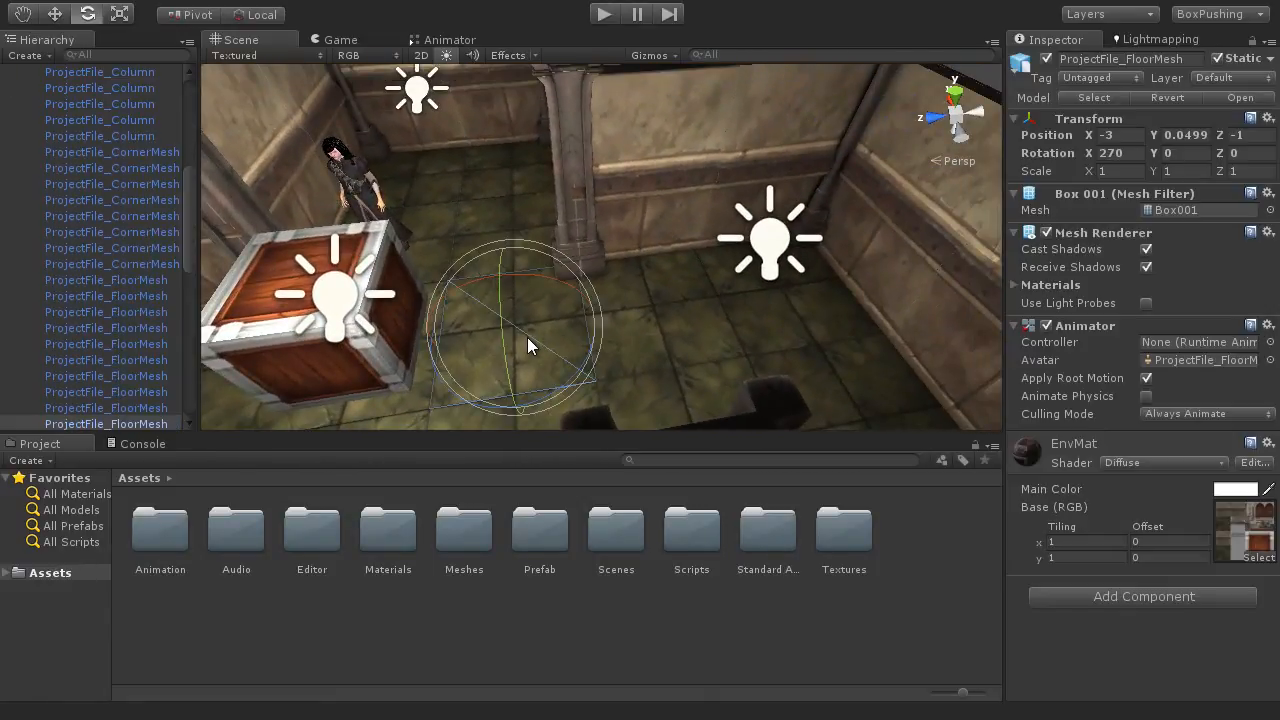
{"action": "left_click_drag", "start_coordinate": [527, 337], "coordinate": [640, 310], "text": "alt"}
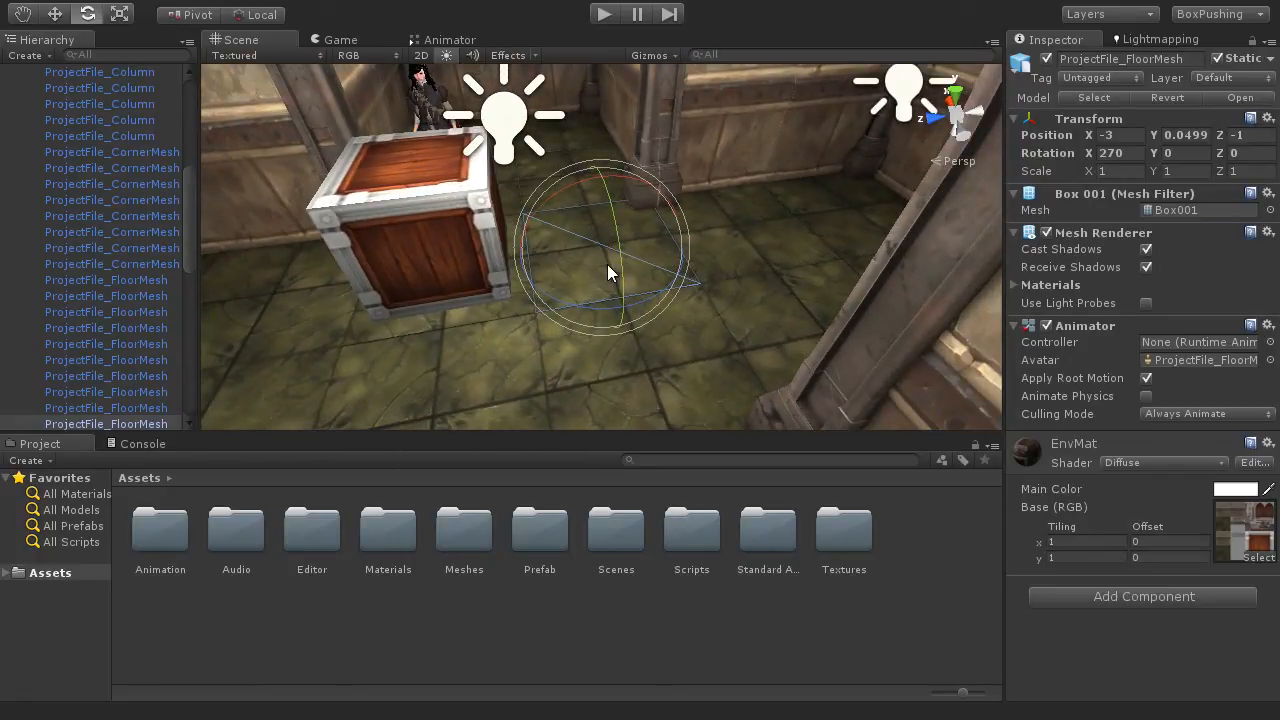
{"action": "left_click_drag", "start_coordinate": [612, 284], "coordinate": [603, 297], "text": "alt"}
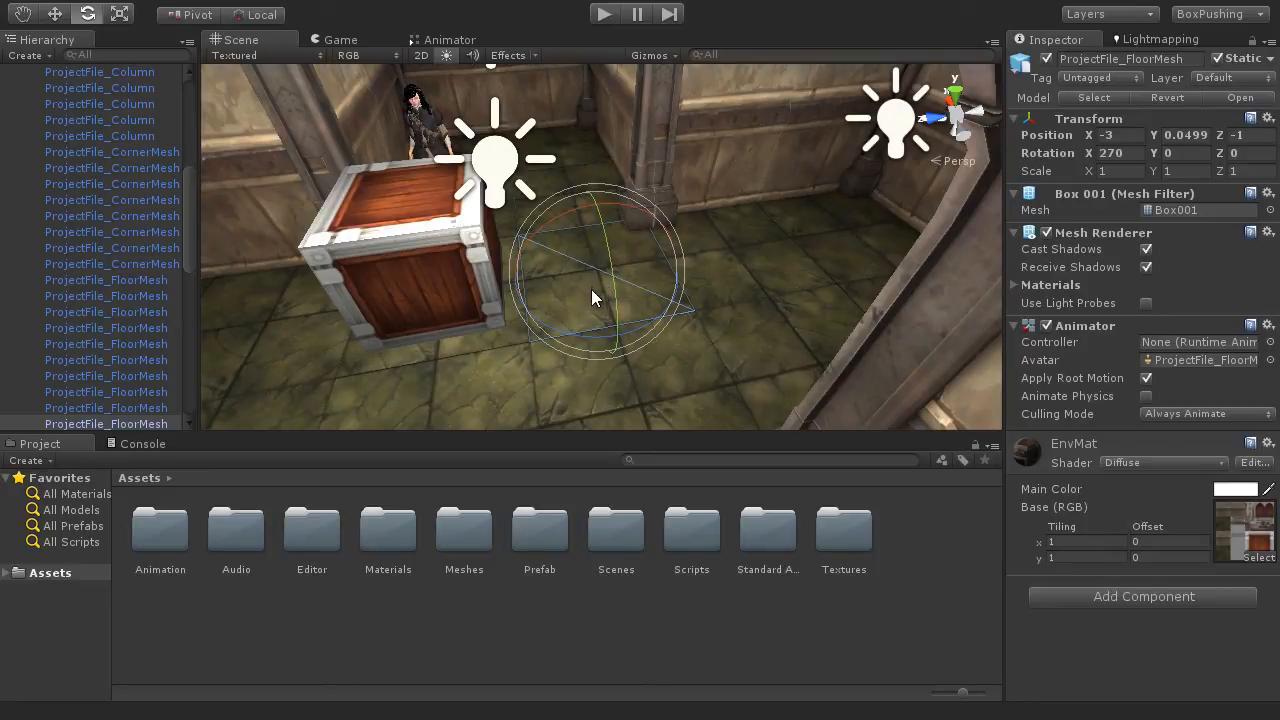
{"action": "middle_click_drag", "start_coordinate": [591, 289], "coordinate": [705, 285]}
{"action": "left_click", "coordinate": [601, 333]}
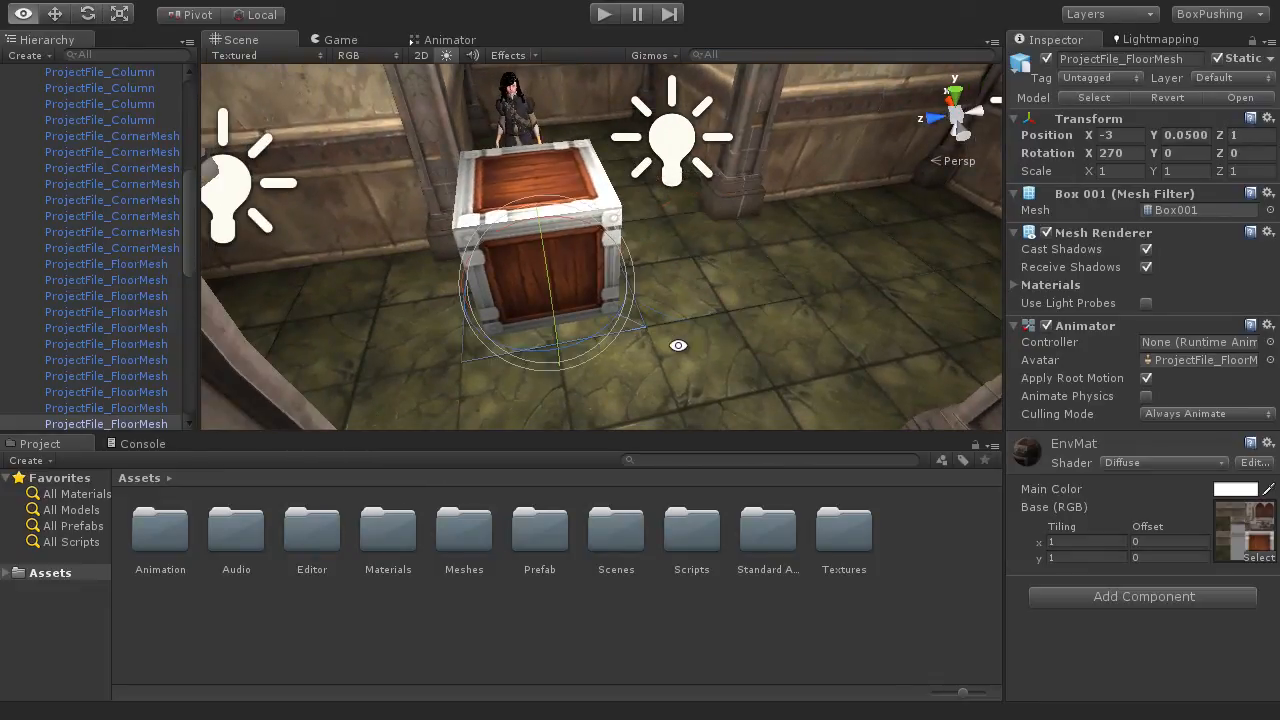
{"action": "left_click_drag", "start_coordinate": [677, 343], "coordinate": [607, 355], "text": "alt"}
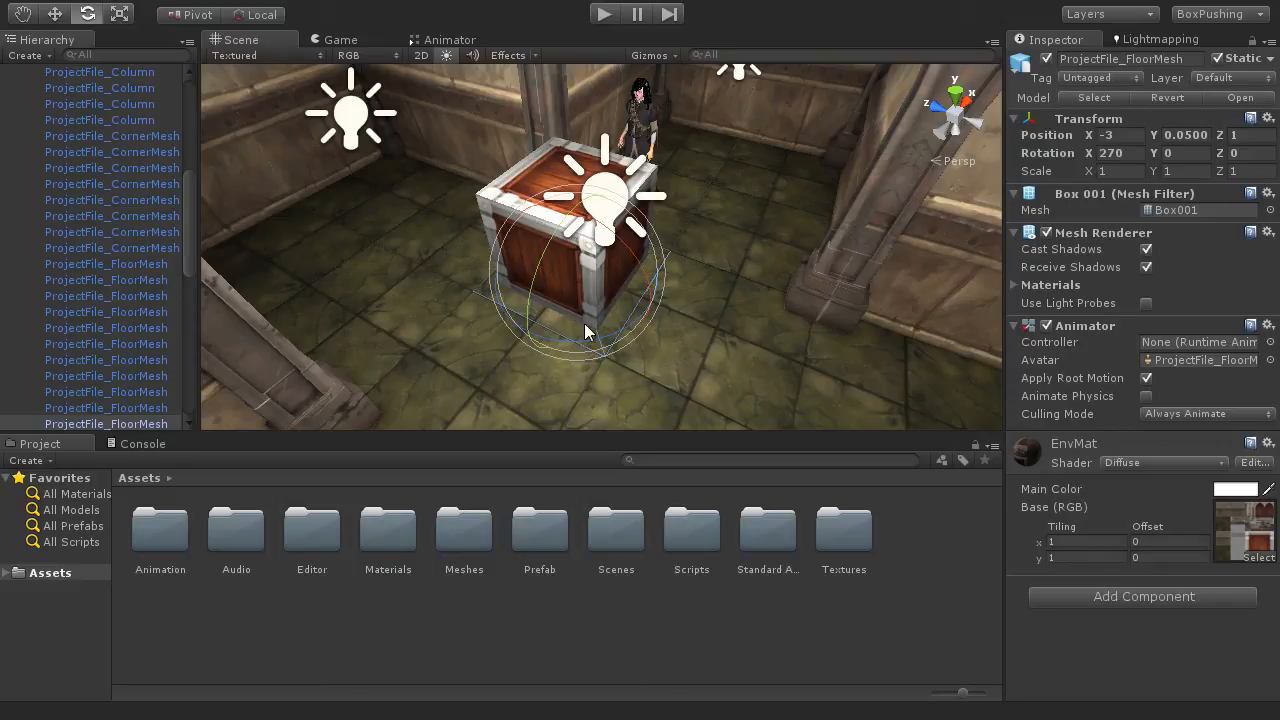
{"action": "mouse_move", "coordinate": [657, 296]}
{"action": "left_mouse_down", "text": "alt"}
{"action": "mouse_move", "coordinate": [690, 295]}
{"action": "mouse_move", "coordinate": [644, 340]}
{"action": "mouse_move", "coordinate": [663, 391]}
{"action": "mouse_move", "coordinate": [674, 295]}
{"action": "left_mouse_up", "text": "alt"}
{"action": "left_click", "coordinate": [724, 291]}
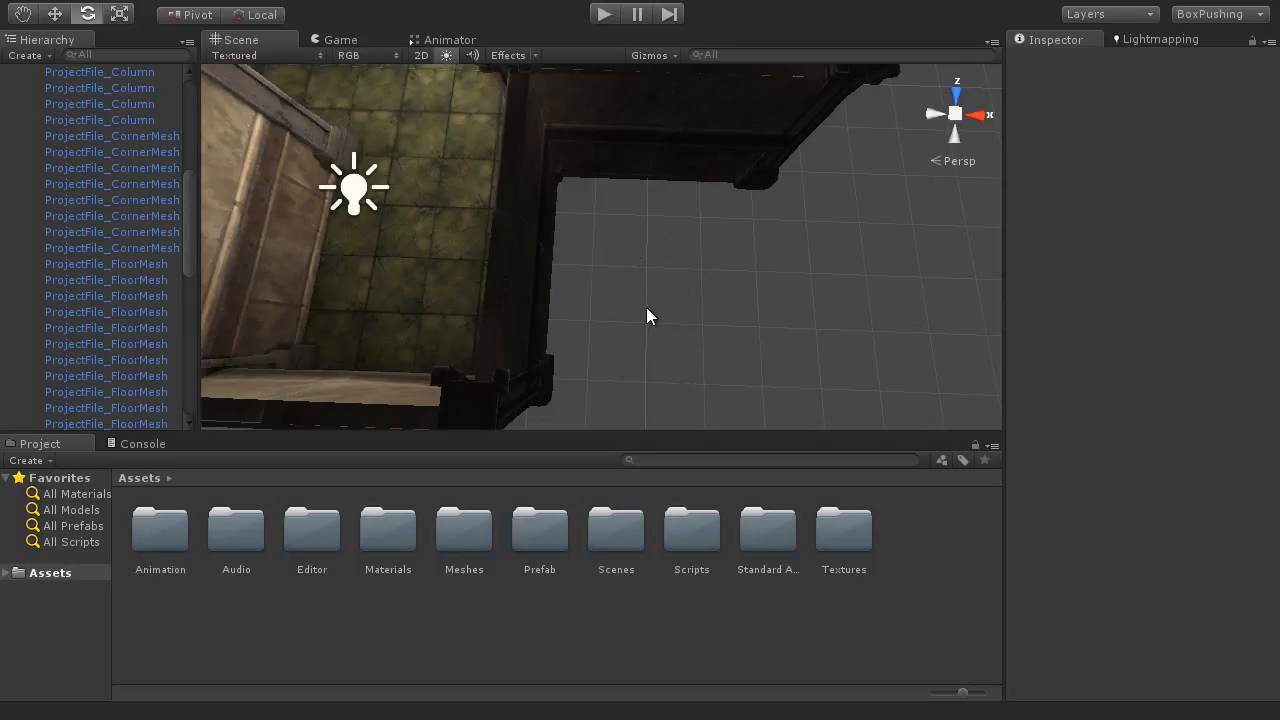
{"action": "left_click_drag", "start_coordinate": [400, 226], "coordinate": [427, 527], "text": "alt"}
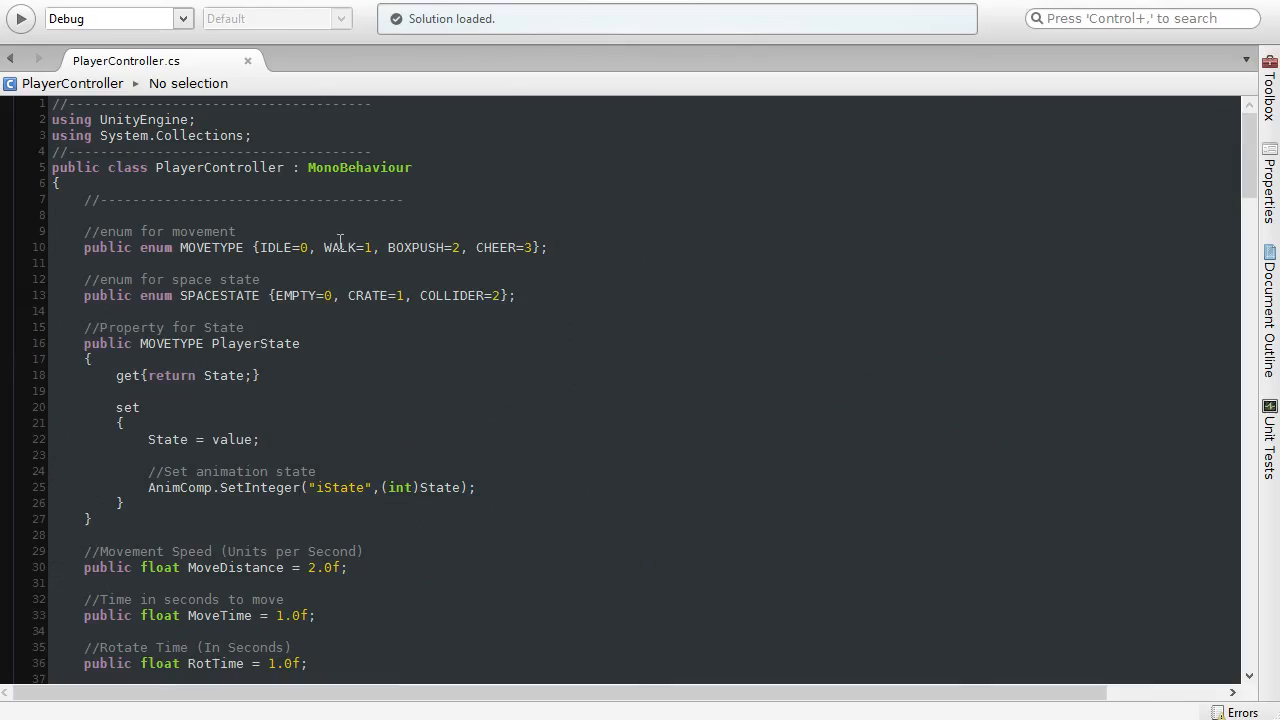
Step: In PlayerController.cs, go from the SPACESTATE enum to the PointState function and review its Vector3 Point argument and SPACESTATE return type
{"action": "left_click", "coordinate": [207, 292]}
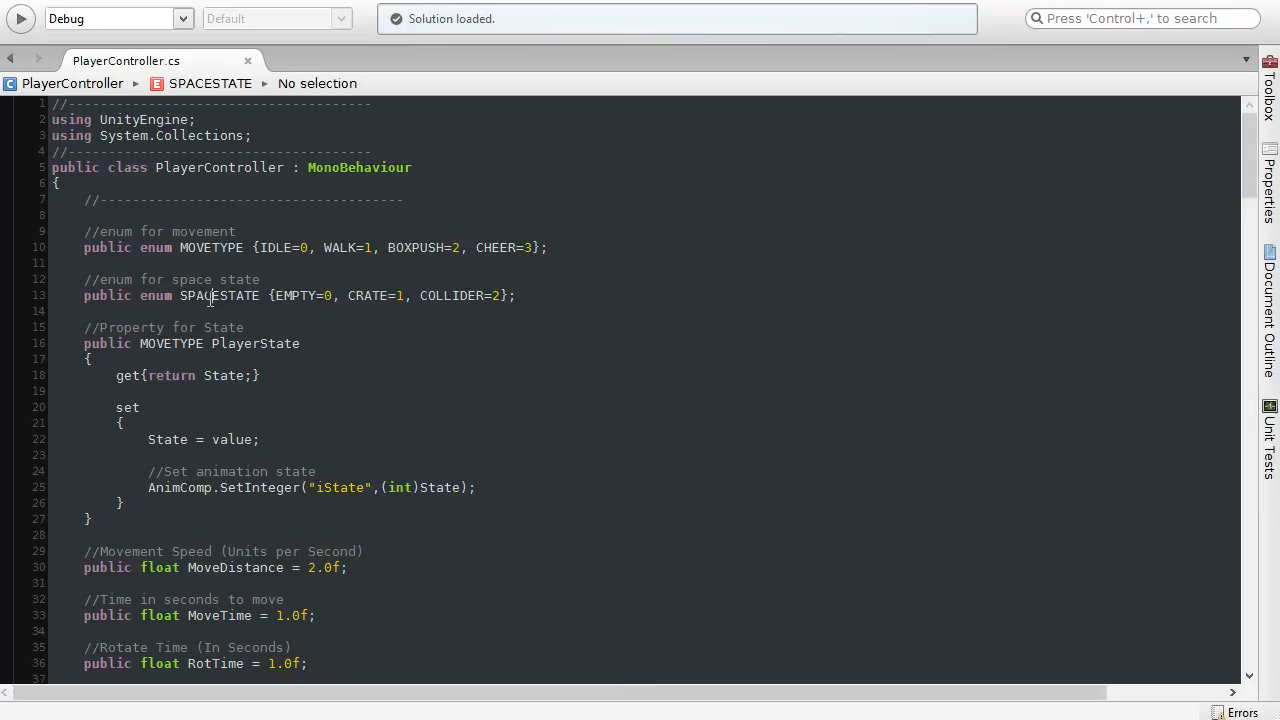
{"action": "left_click", "coordinate": [534, 298]}
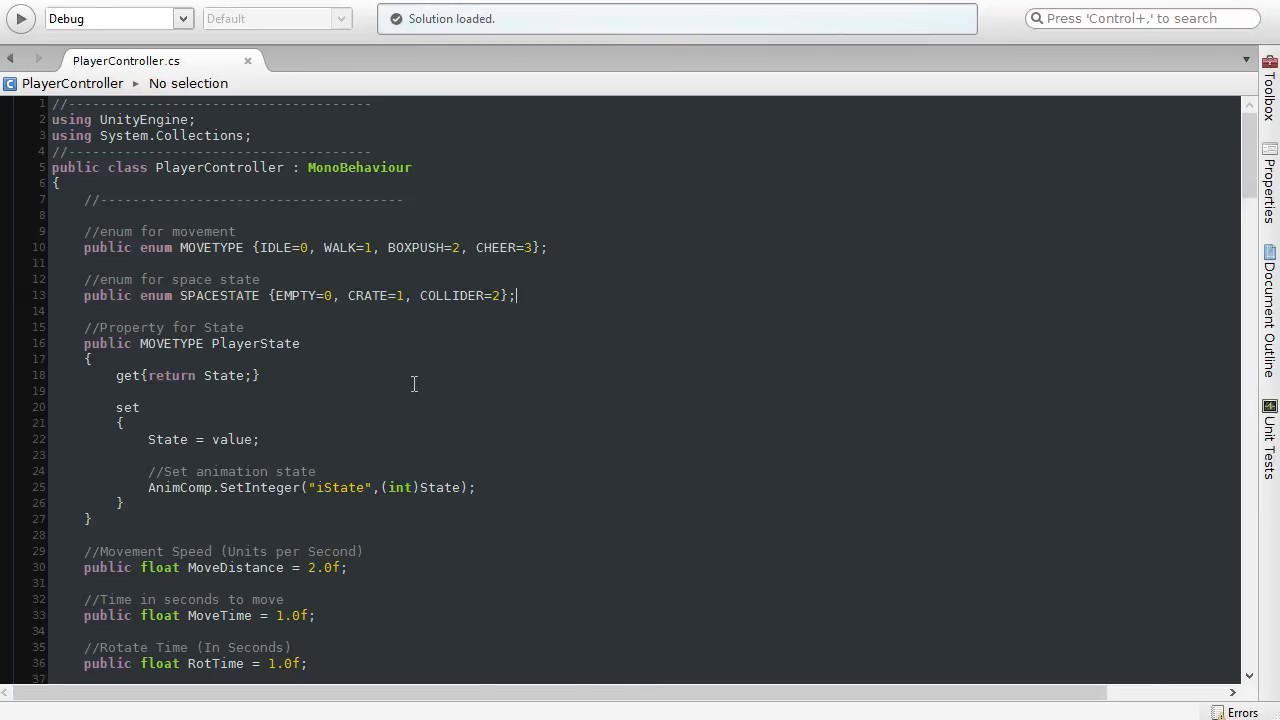
{"action": "scroll", "coordinate": [414, 385], "scroll_direction": "down", "scroll_amount": 20}
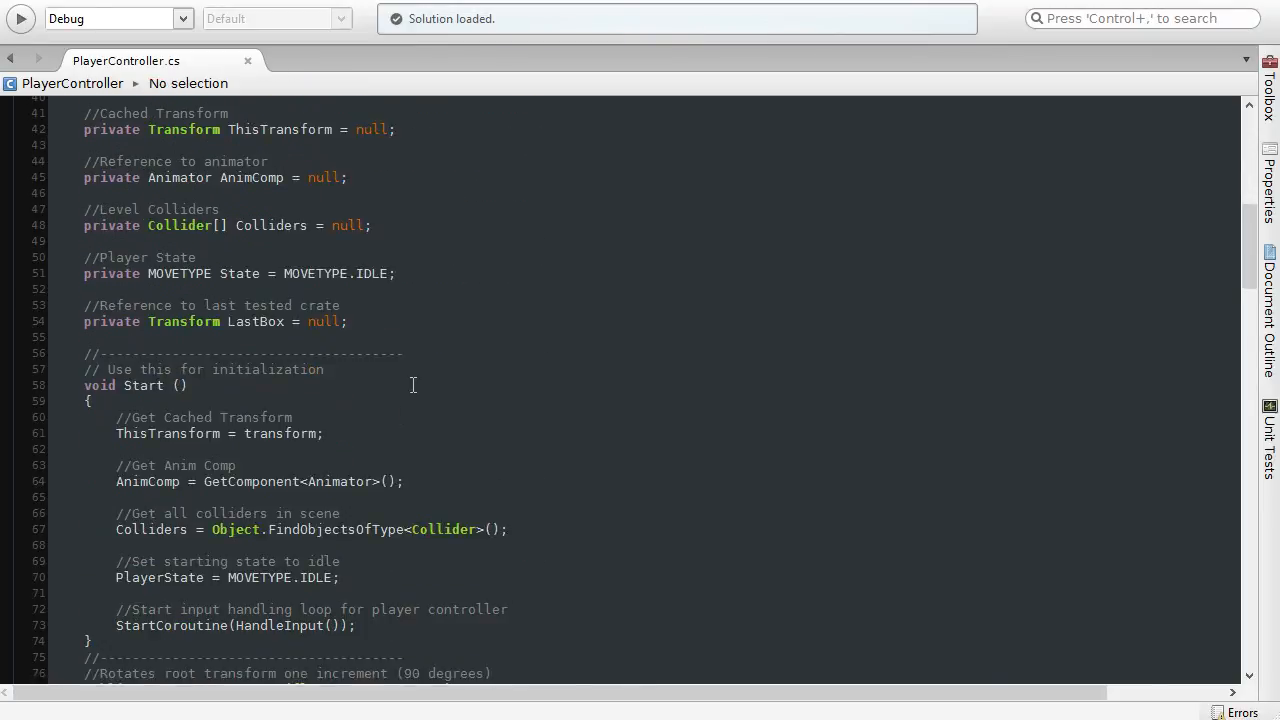
{"action": "scroll", "coordinate": [412, 387], "scroll_direction": "down", "scroll_amount": 20}
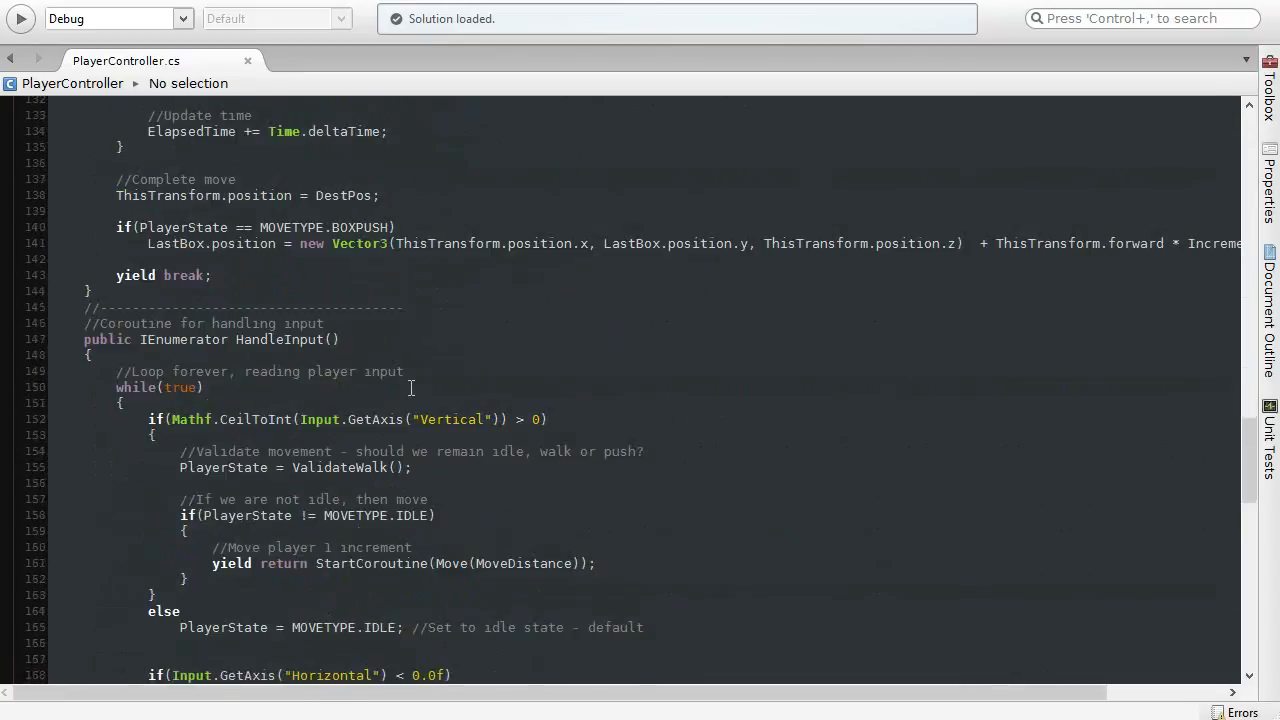
{"action": "scroll", "coordinate": [410, 389], "scroll_direction": "down", "scroll_amount": 1}
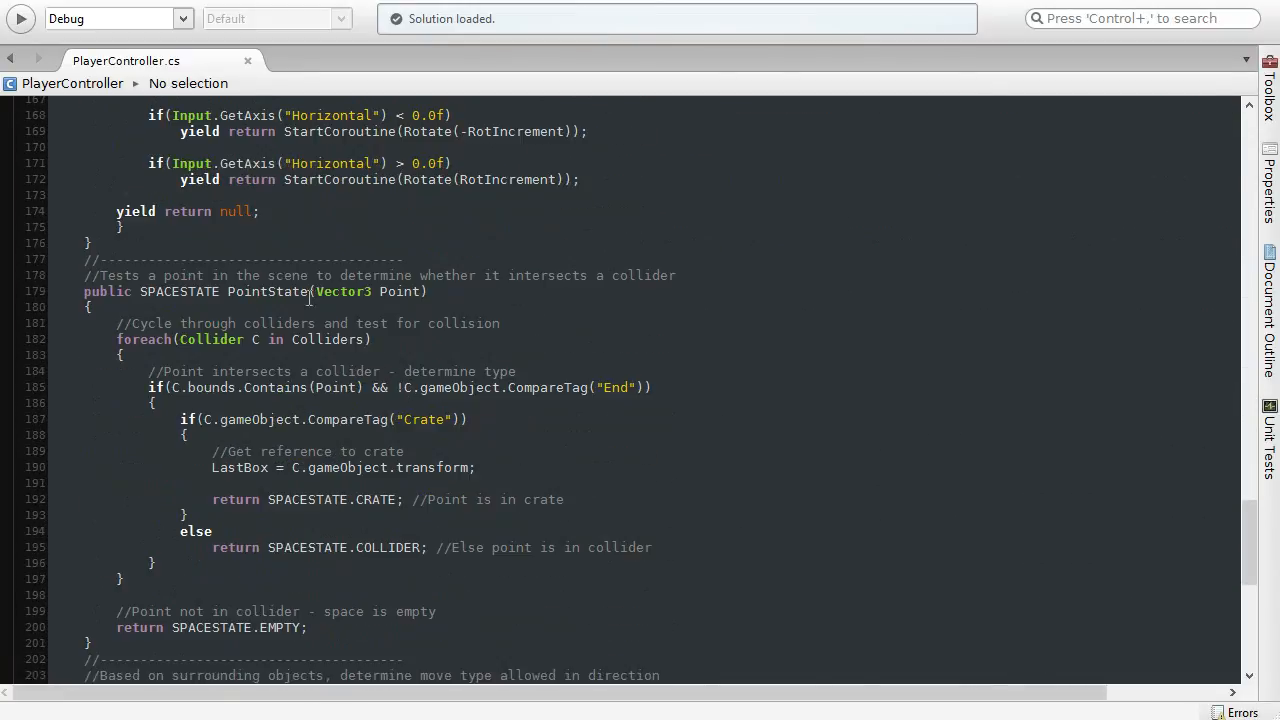
{"action": "left_click", "coordinate": [270, 291]}
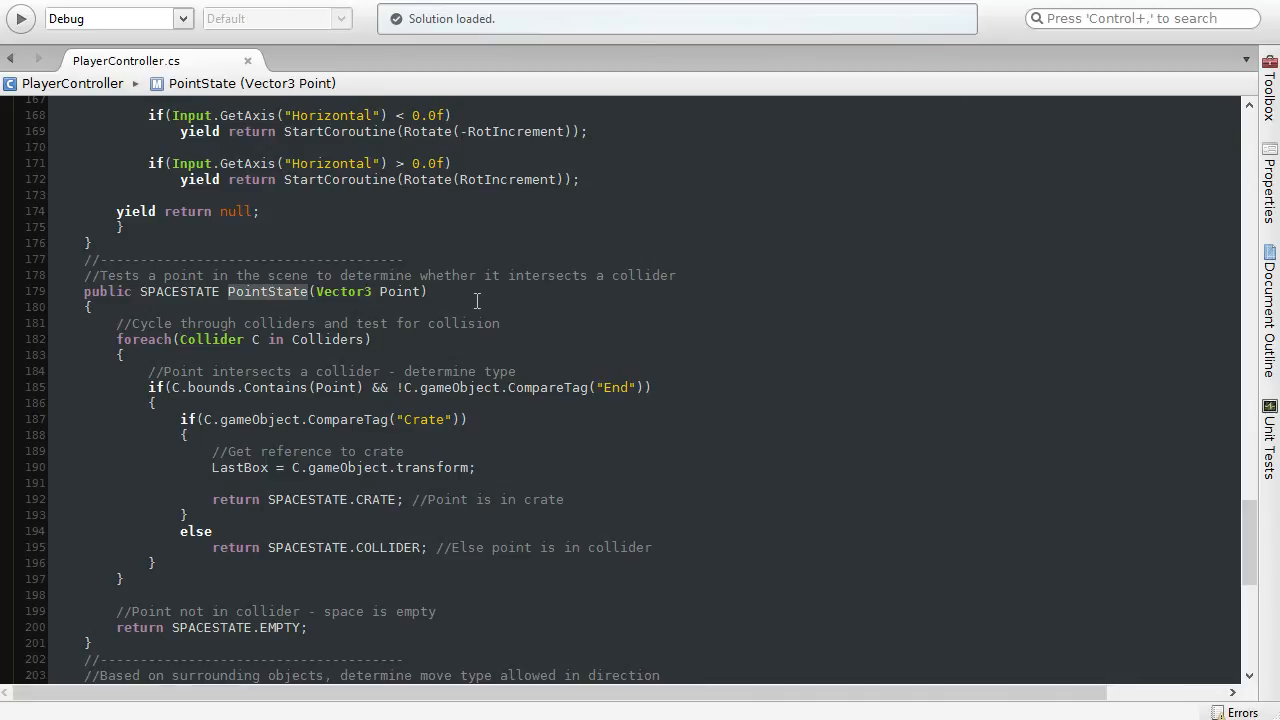
{"action": "left_click", "coordinate": [454, 280]}
{"action": "left_click", "coordinate": [382, 292]}
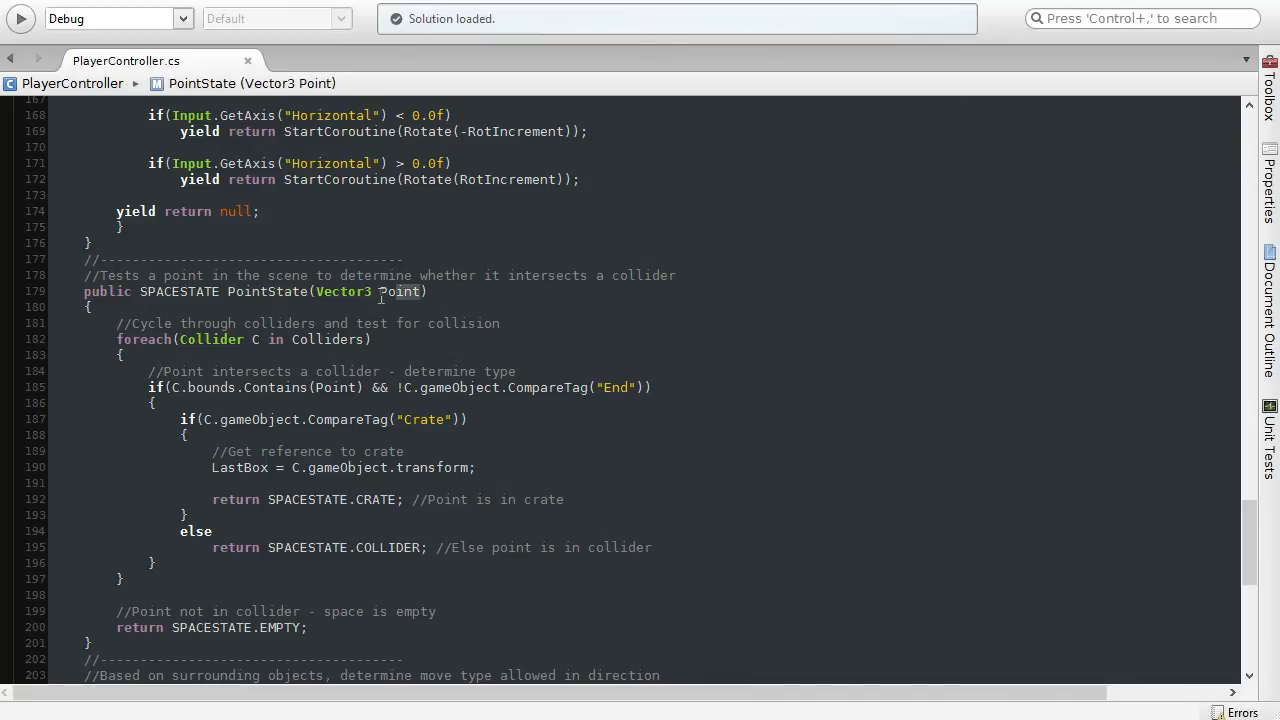
{"action": "left_click_drag", "start_coordinate": [380, 292], "coordinate": [316, 292]}
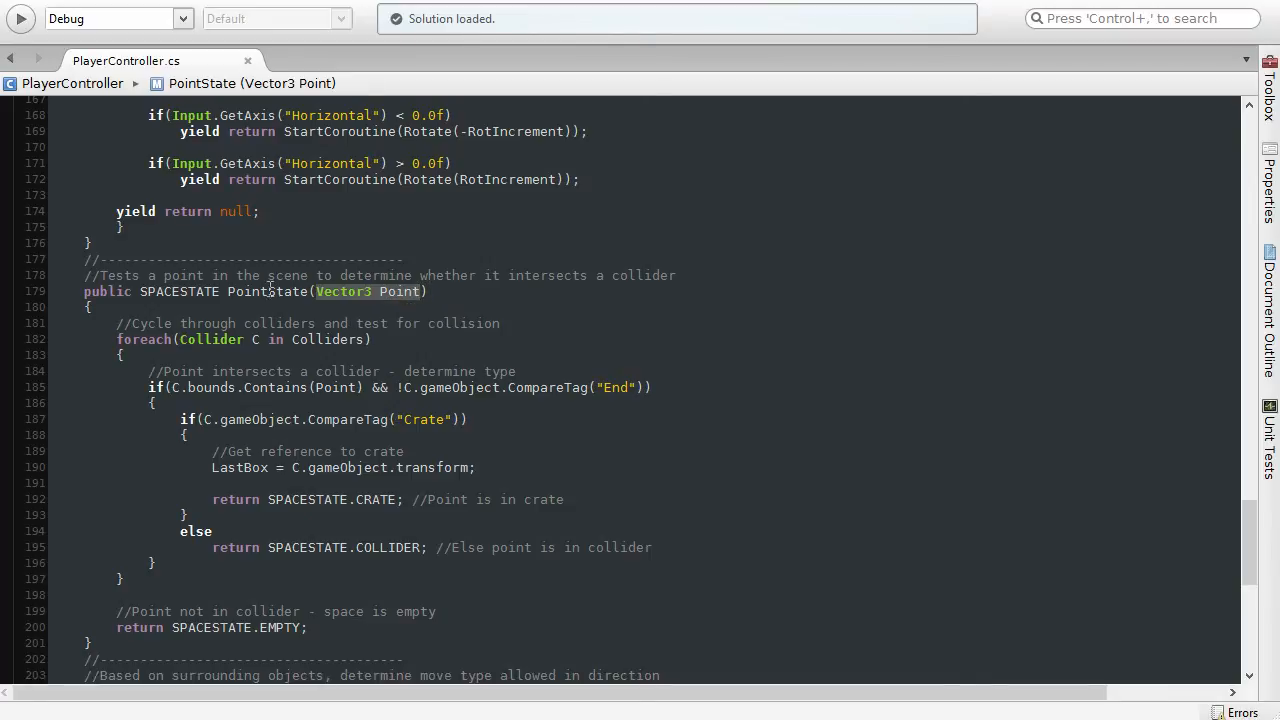
{"action": "left_click", "coordinate": [192, 291]}
{"action": "double_click", "coordinate": [192, 291]}
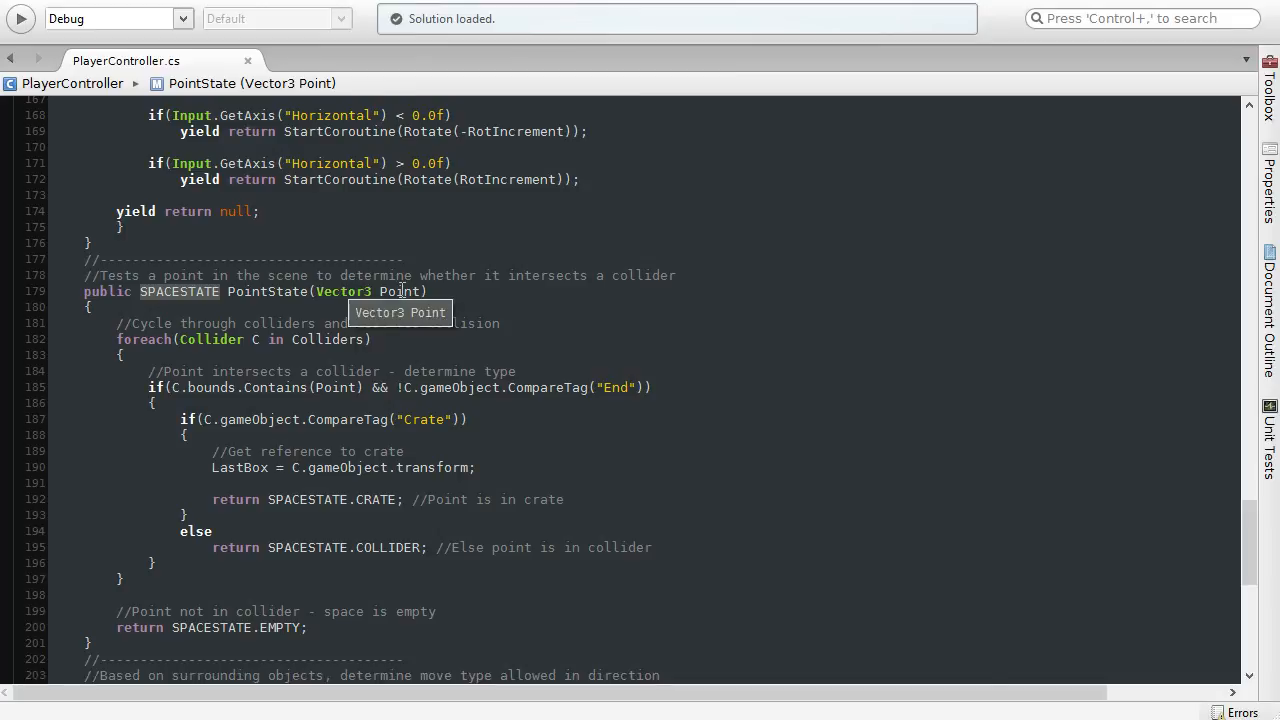
{"action": "left_click", "coordinate": [444, 291]}
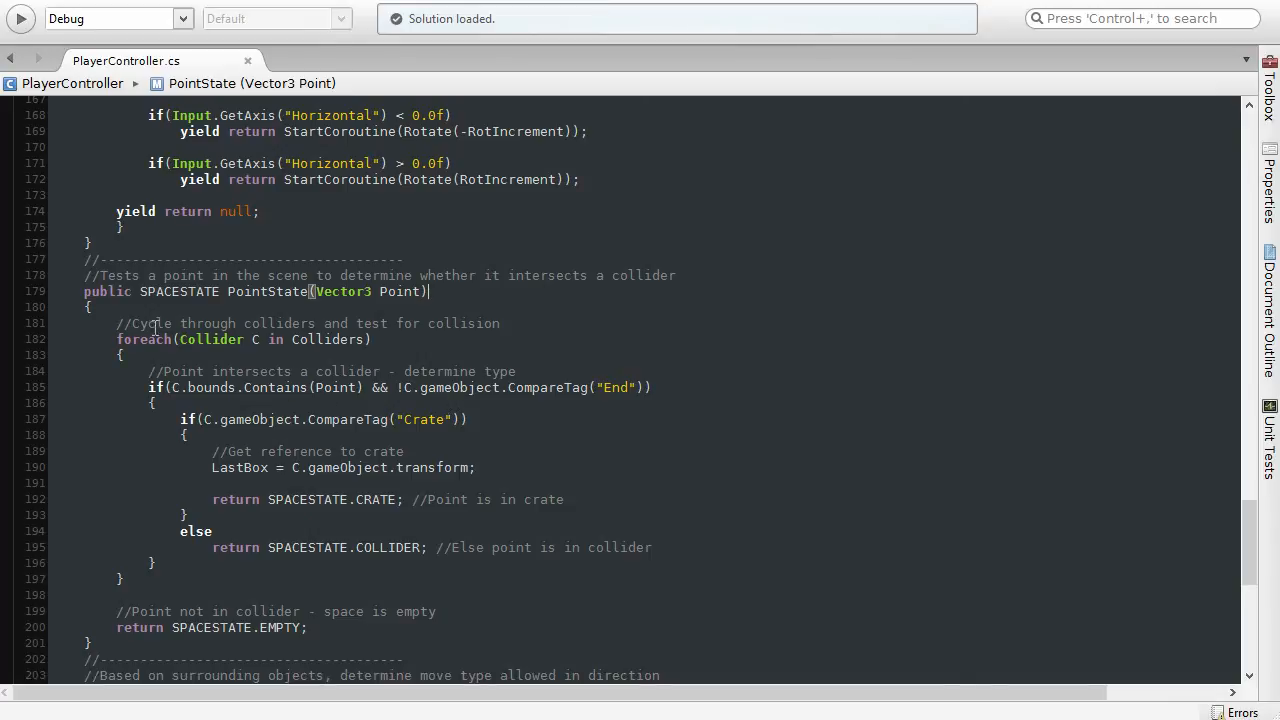
Step: Examine the foreach loop over Colliders in PointState and trace it back to the private Collider[] Colliders declaration
{"action": "left_click_drag", "start_coordinate": [114, 340], "coordinate": [400, 347]}
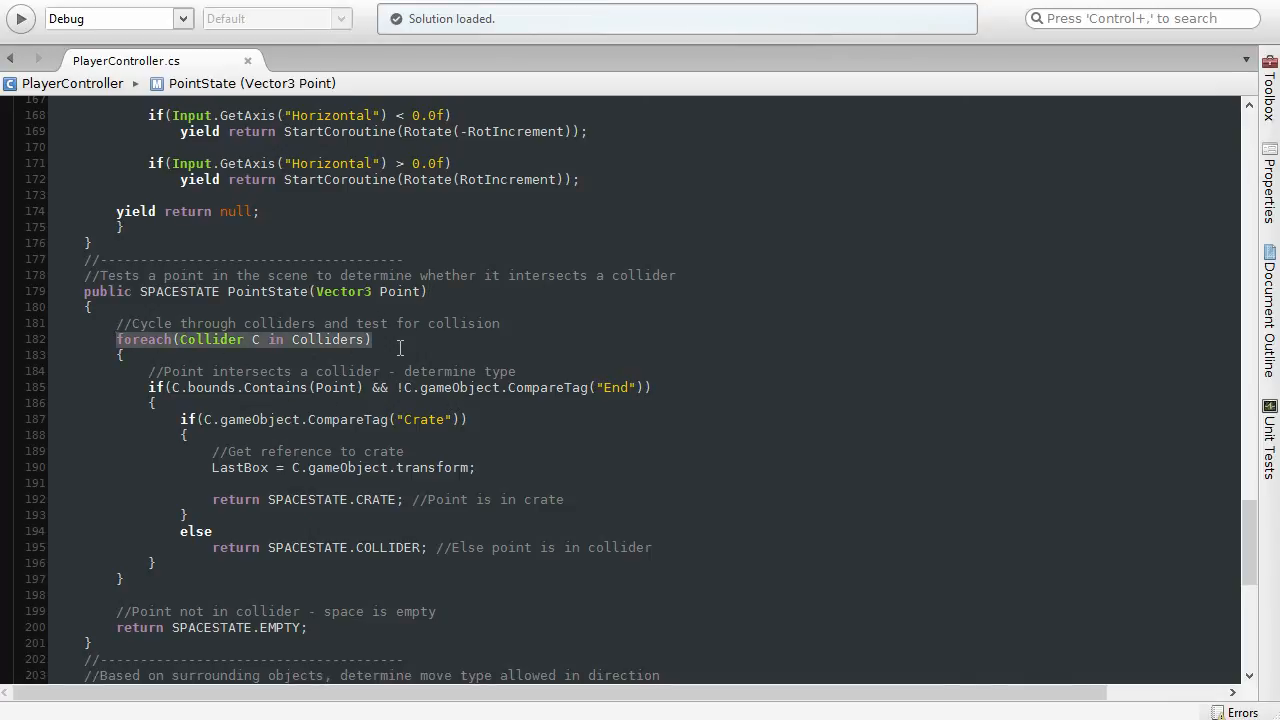
{"action": "left_click", "coordinate": [403, 343]}
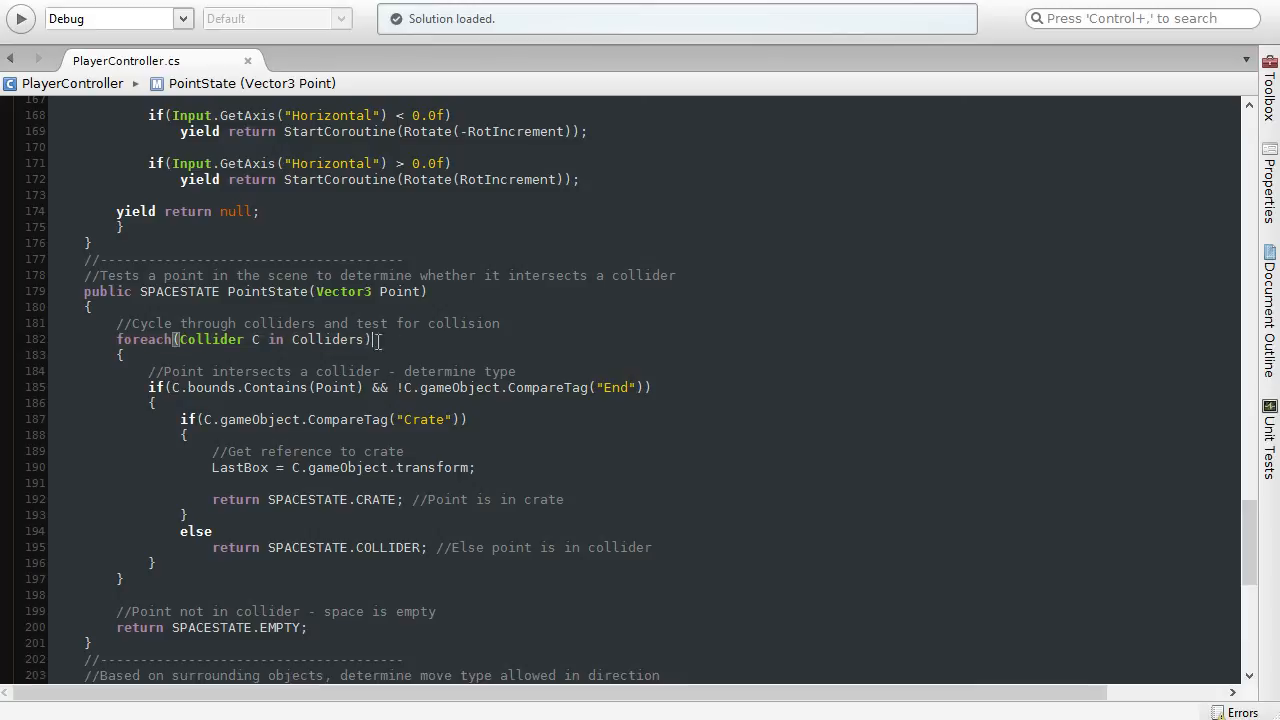
{"action": "left_click", "coordinate": [256, 340]}
{"action": "left_click", "coordinate": [325, 340]}
{"action": "left_click", "coordinate": [413, 340]}
{"action": "scroll", "coordinate": [405, 436], "scroll_direction": "up", "scroll_amount": 6}
{"action": "scroll", "coordinate": [405, 436], "scroll_direction": "up", "scroll_amount": 20}
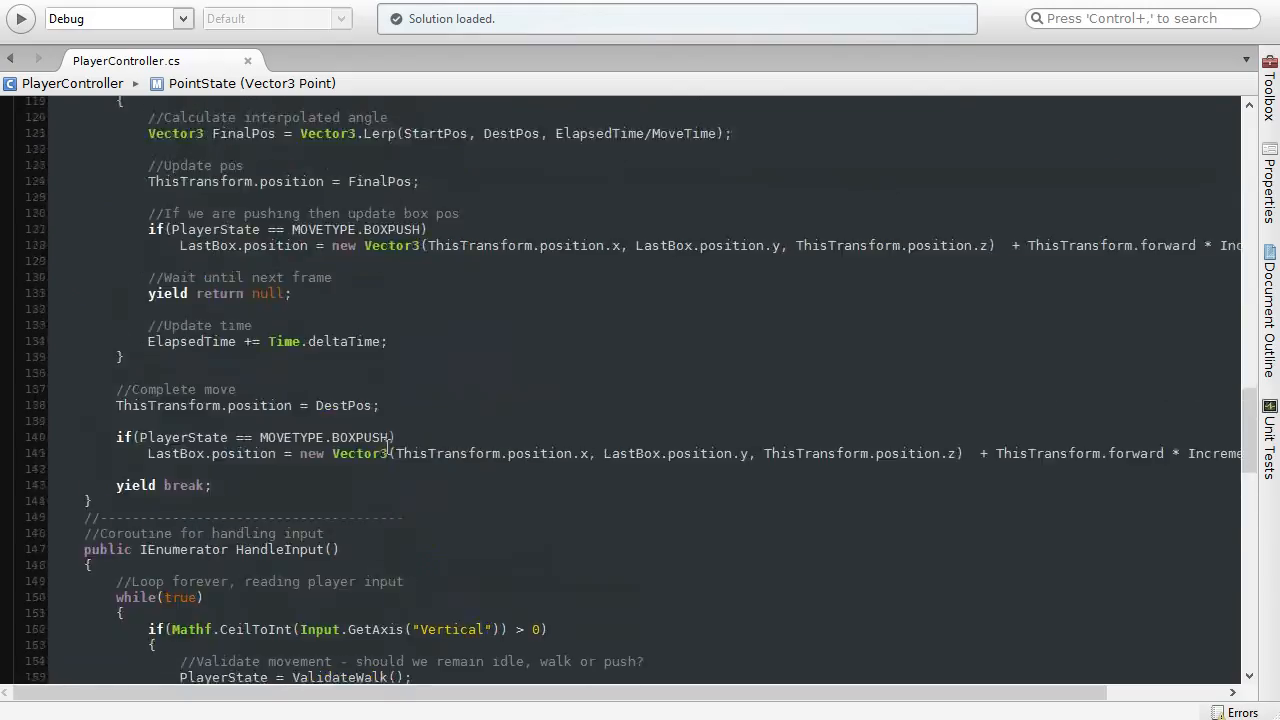
{"action": "scroll", "coordinate": [386, 445], "scroll_direction": "up", "scroll_amount": 3}
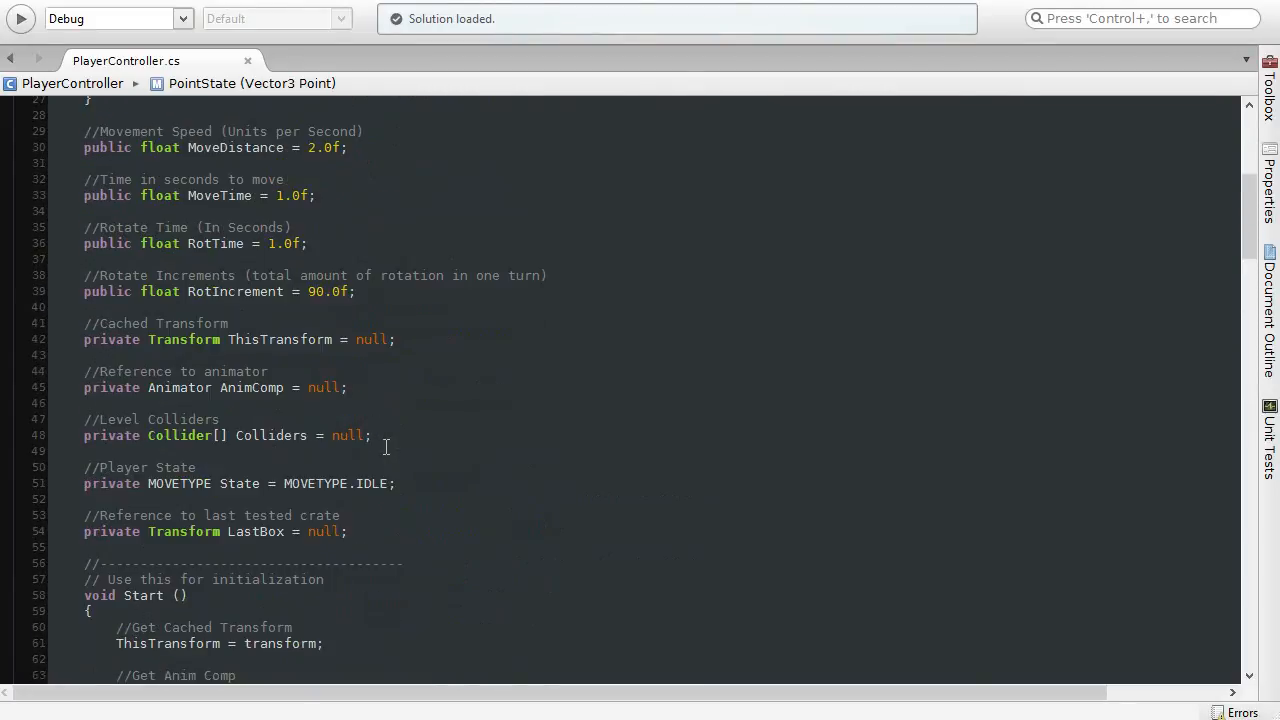
{"action": "scroll", "coordinate": [226, 445], "scroll_direction": "down", "scroll_amount": 1}
{"action": "left_click_drag", "start_coordinate": [81, 435], "coordinate": [271, 433]}
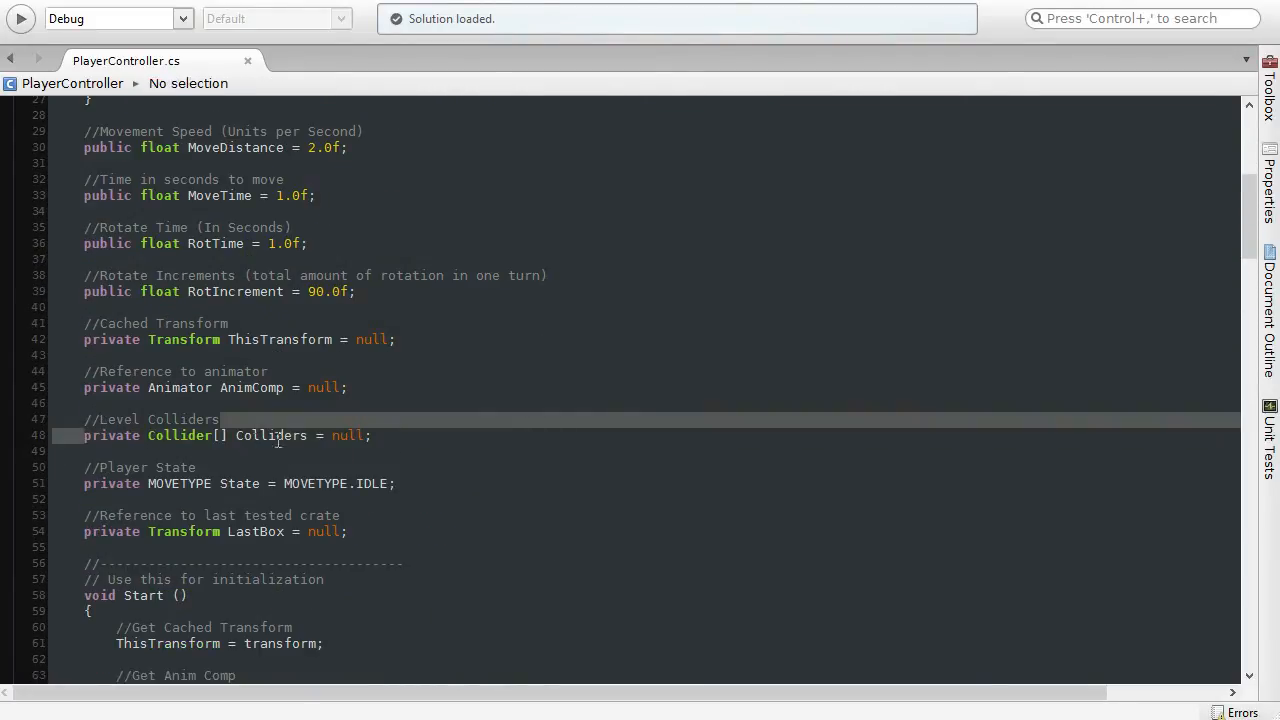
{"action": "left_click", "coordinate": [332, 435]}
{"action": "left_click", "coordinate": [376, 435]}
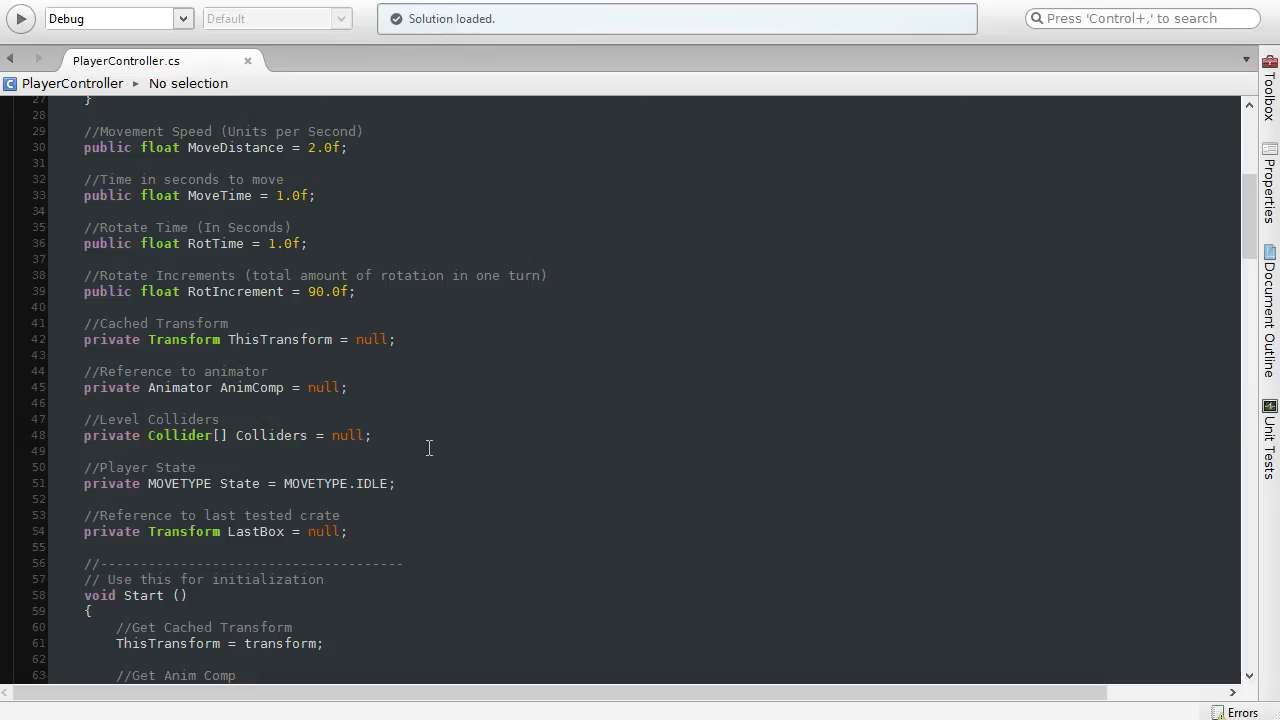
Step: In the Start function, review the line that fills Colliders using Object.FindObjectsOfType<Collider>()
{"action": "scroll", "coordinate": [428, 447], "scroll_direction": "down", "scroll_amount": 6}
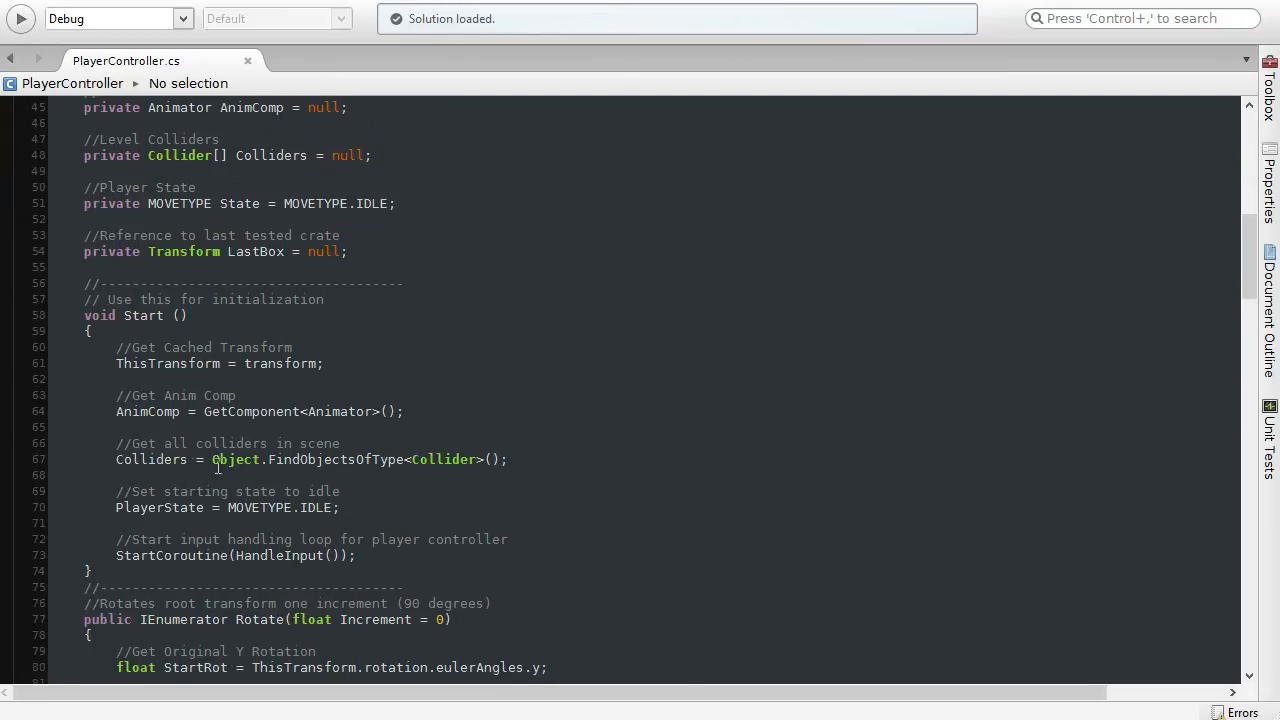
{"action": "left_click", "coordinate": [147, 459]}
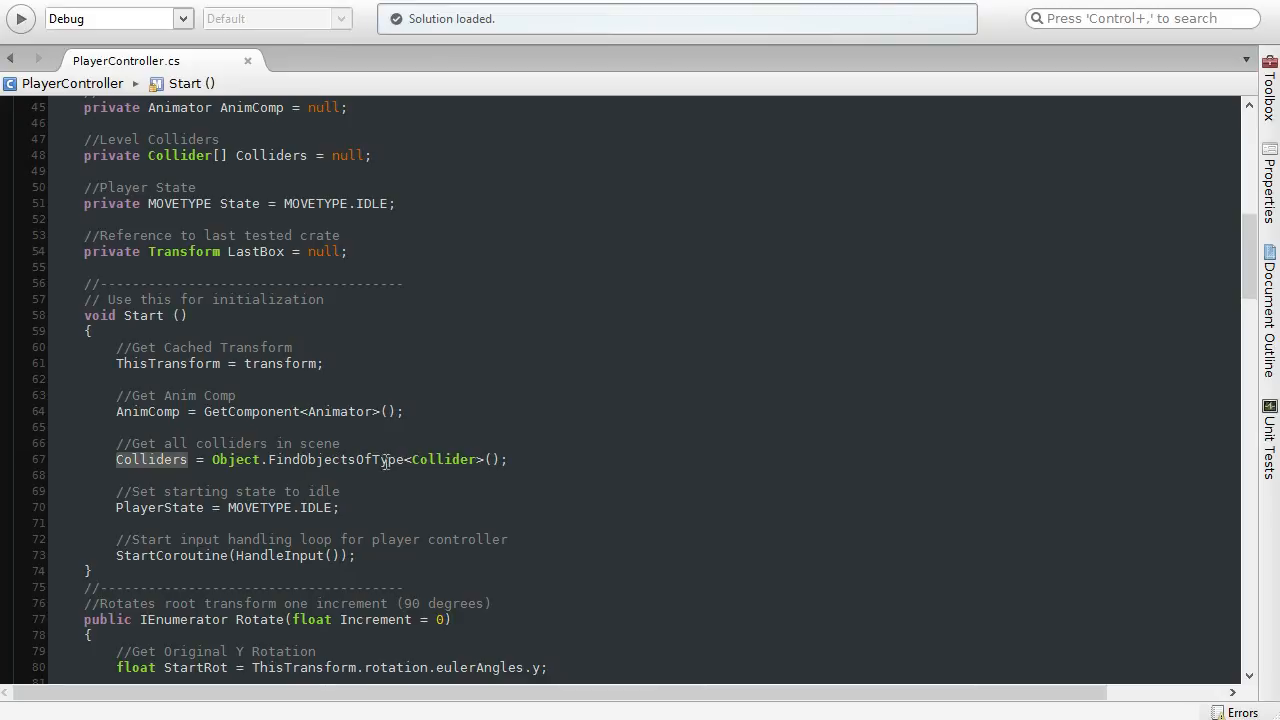
{"action": "left_click", "coordinate": [440, 462]}
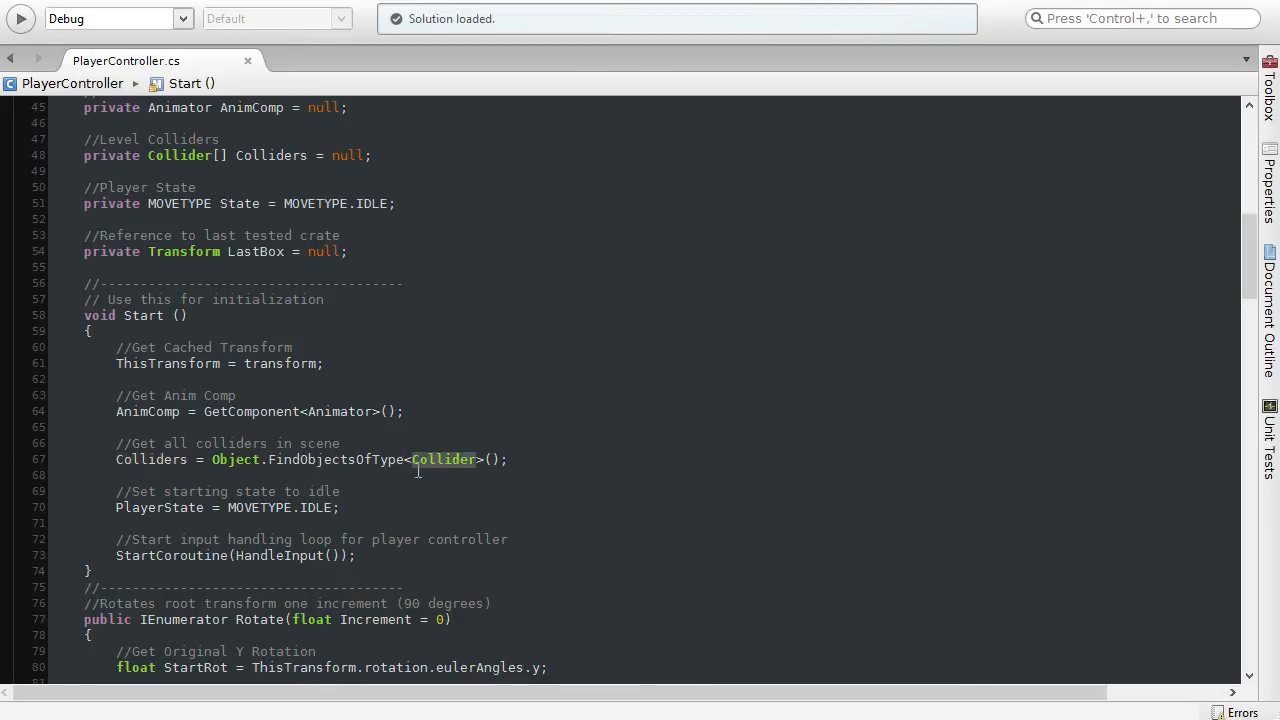
{"action": "left_click", "coordinate": [290, 471]}
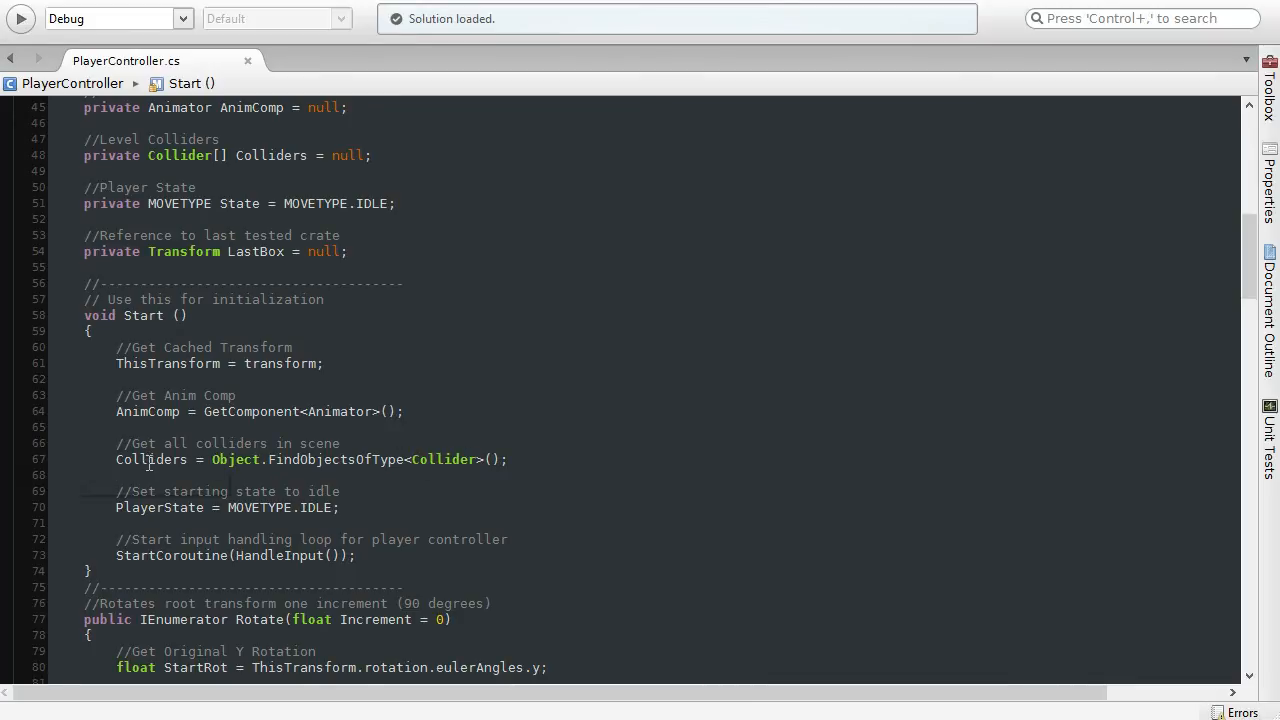
{"action": "left_click", "coordinate": [523, 459]}
Step: Switch to Unity, collapse the root hierarchy, select and frame the Colliders object, and inspect its collider volumes around the room
{"action": "key", "text": "alt+Tab"}
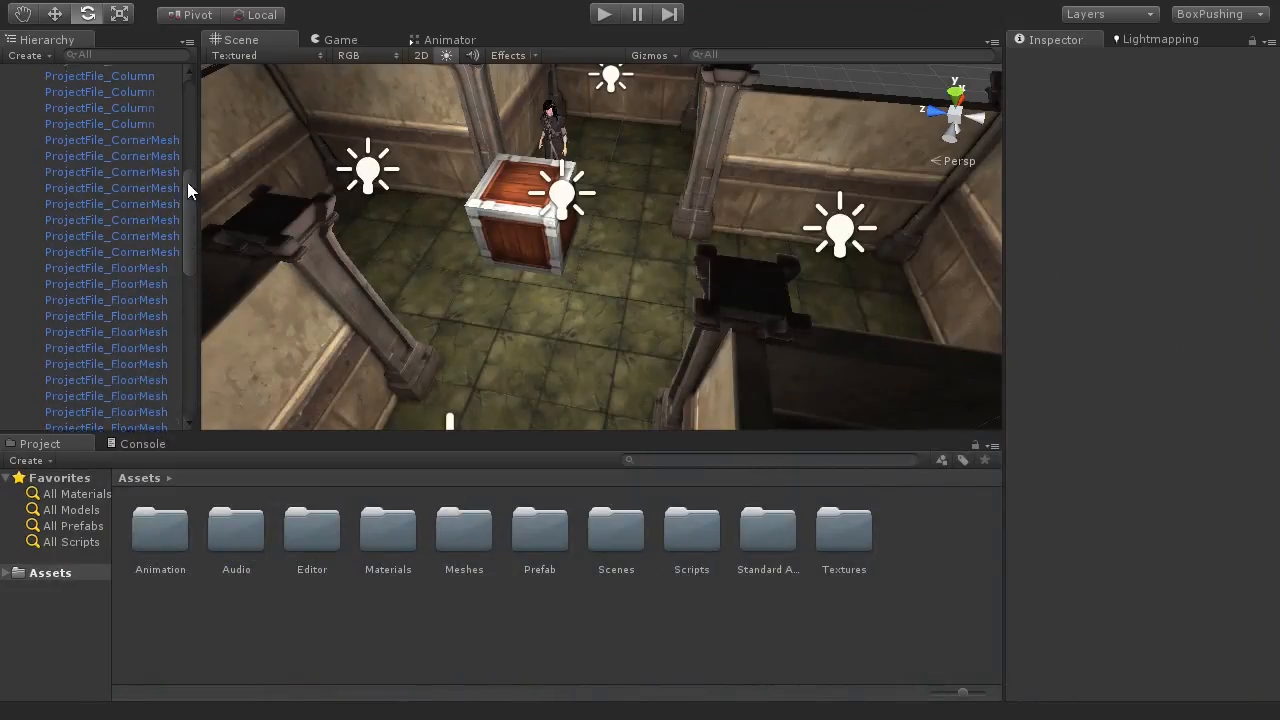
{"action": "scroll", "coordinate": [187, 182], "scroll_direction": "up", "scroll_amount": 5}
{"action": "left_click", "coordinate": [6, 249]}
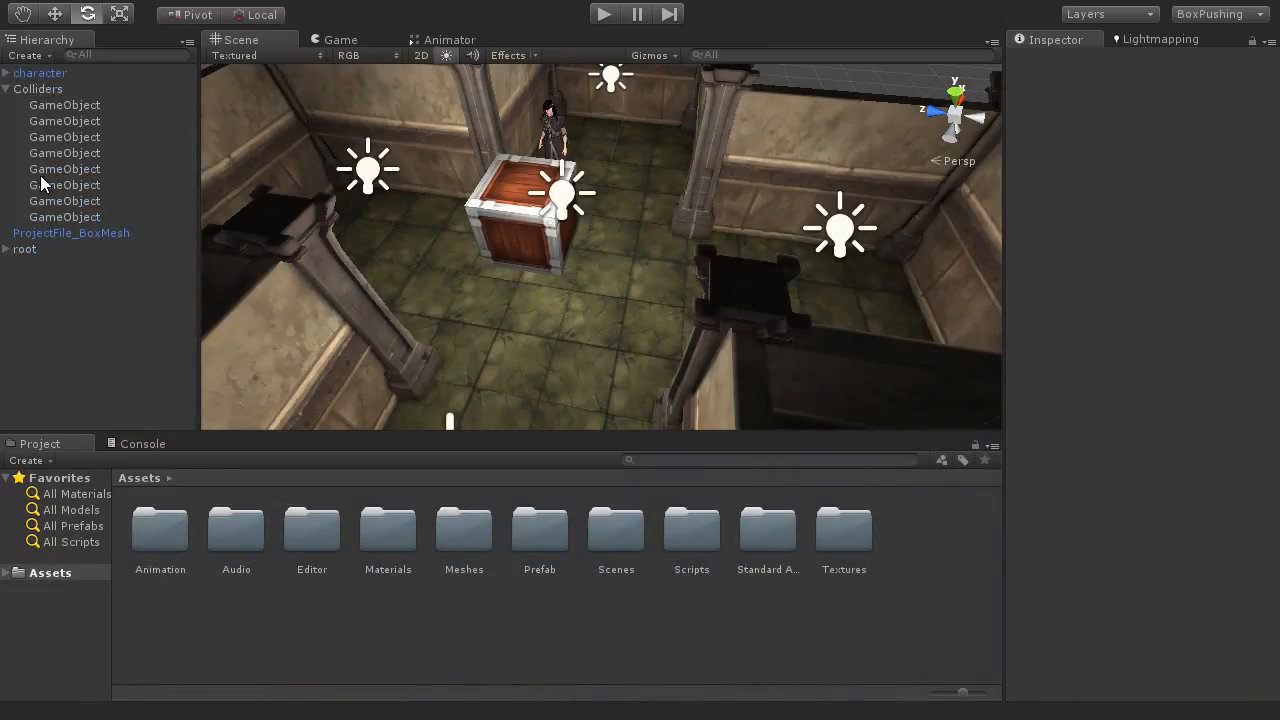
{"action": "left_click", "coordinate": [42, 90]}
{"action": "key", "text": "f"}
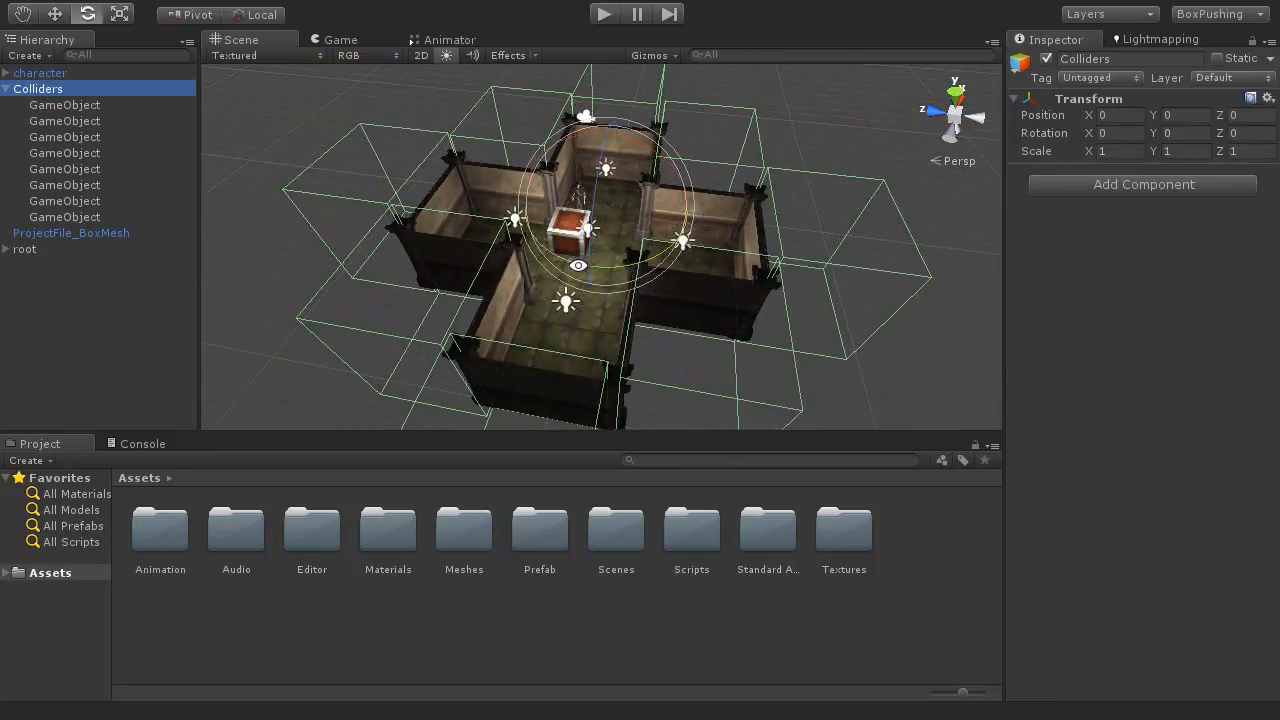
{"action": "left_click_drag", "start_coordinate": [608, 270], "coordinate": [585, 328], "text": "alt"}
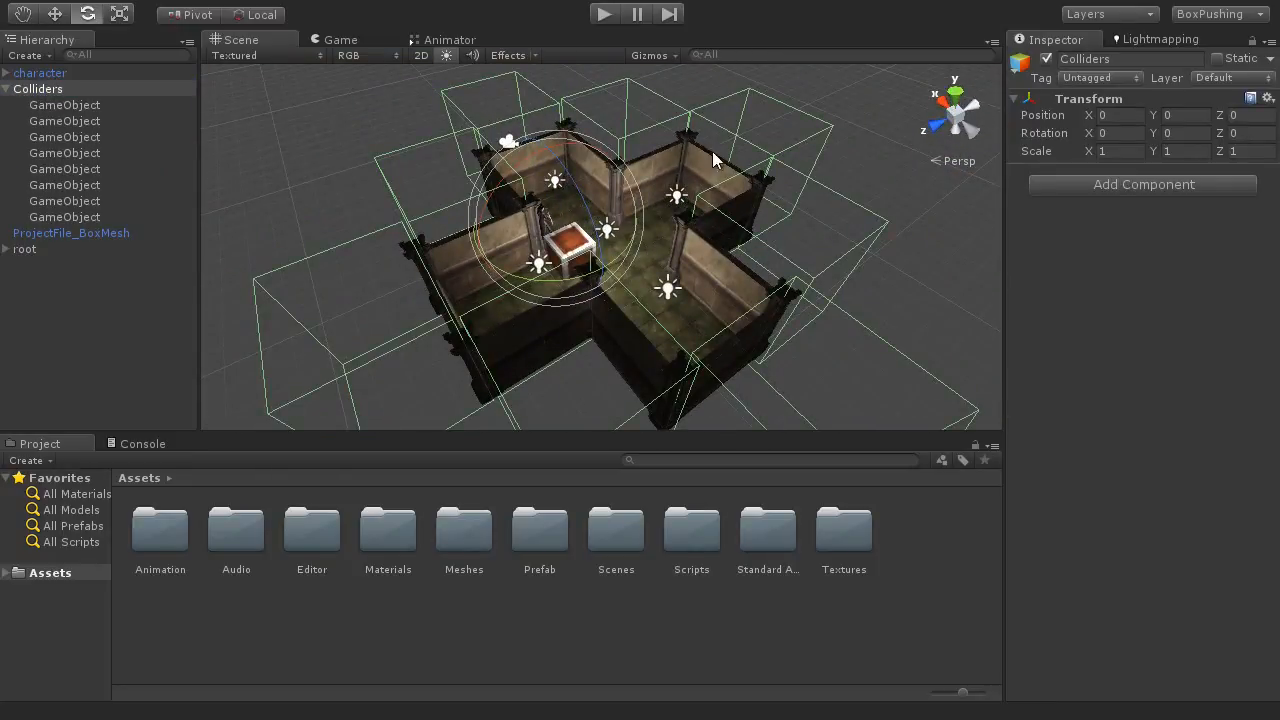
Step: Back in PlayerController.cs, change the access modifier of the Collider[] Colliders array from private to public
{"action": "left_click", "coordinate": [171, 234]}
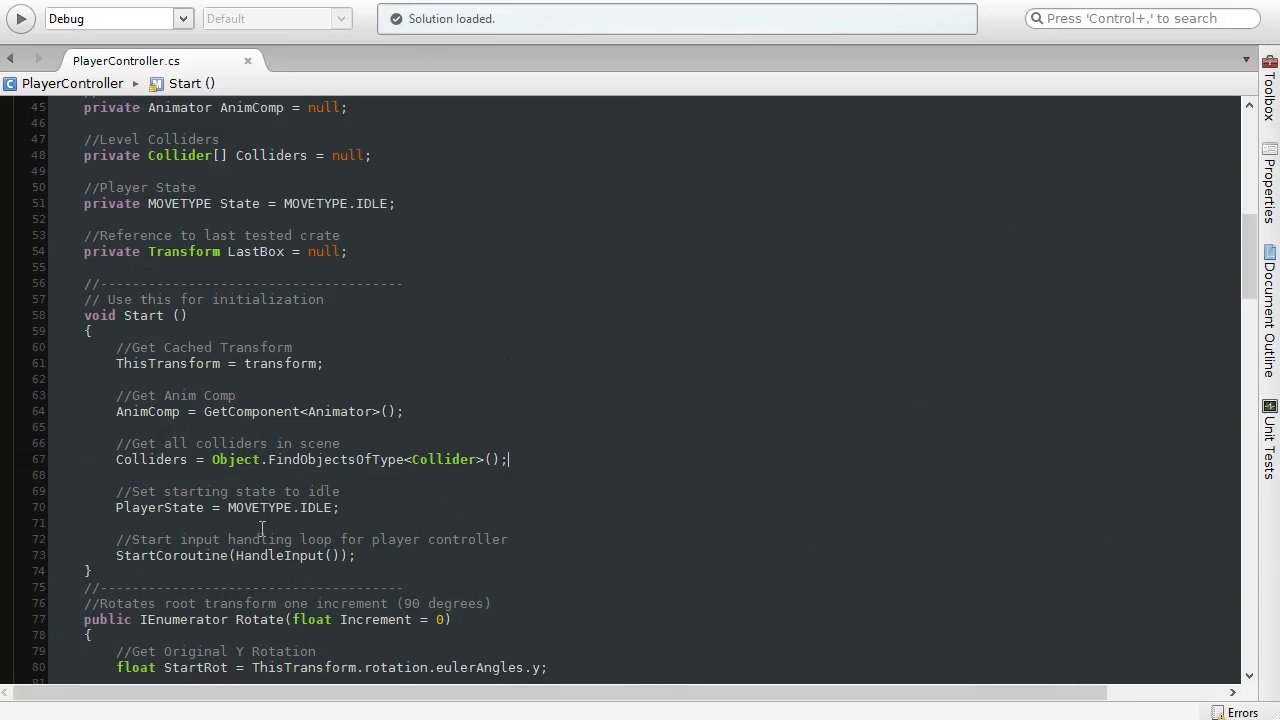
{"action": "scroll", "coordinate": [242, 489], "scroll_direction": "up", "scroll_amount": 3}
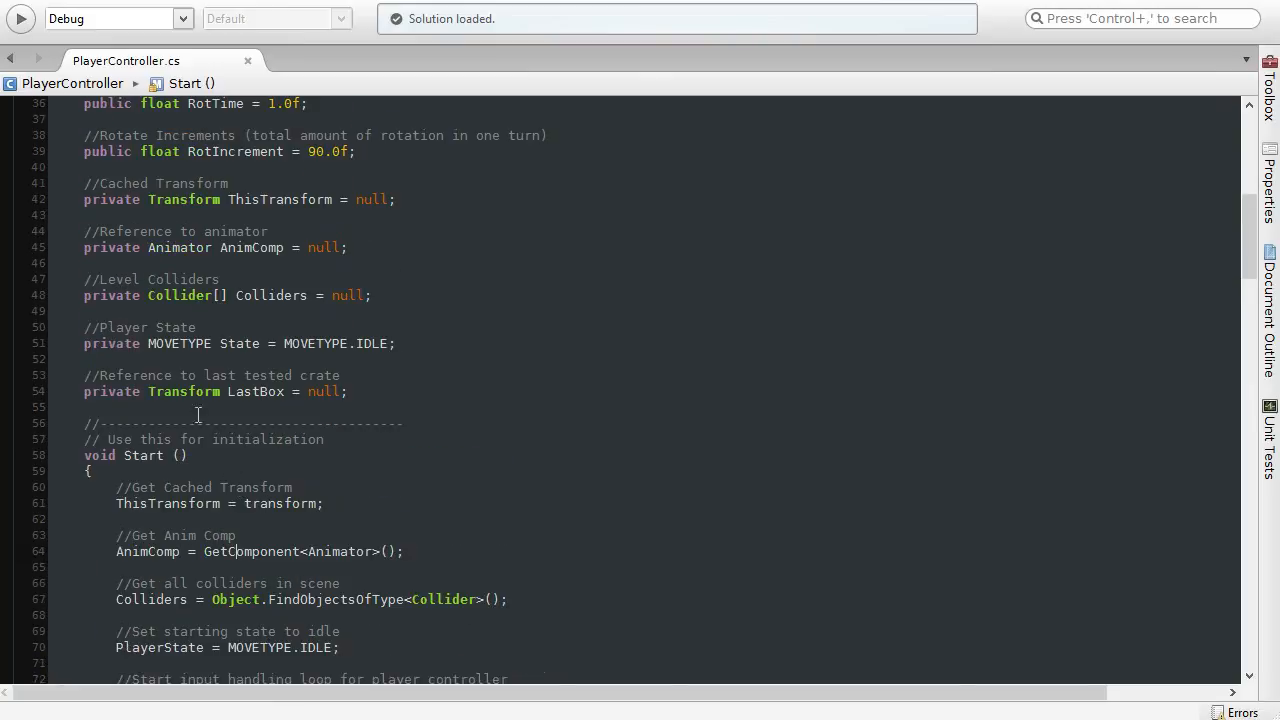
{"action": "double_click", "coordinate": [128, 298]}
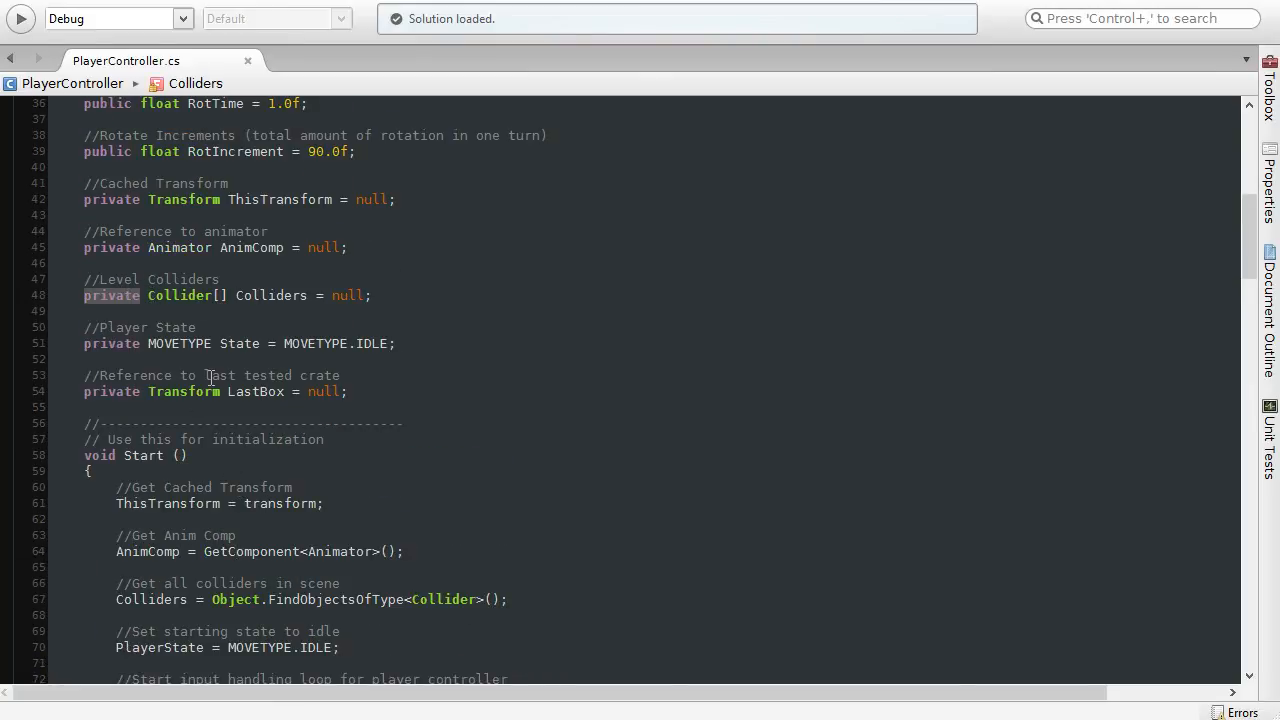
{"action": "type", "text": "public"}
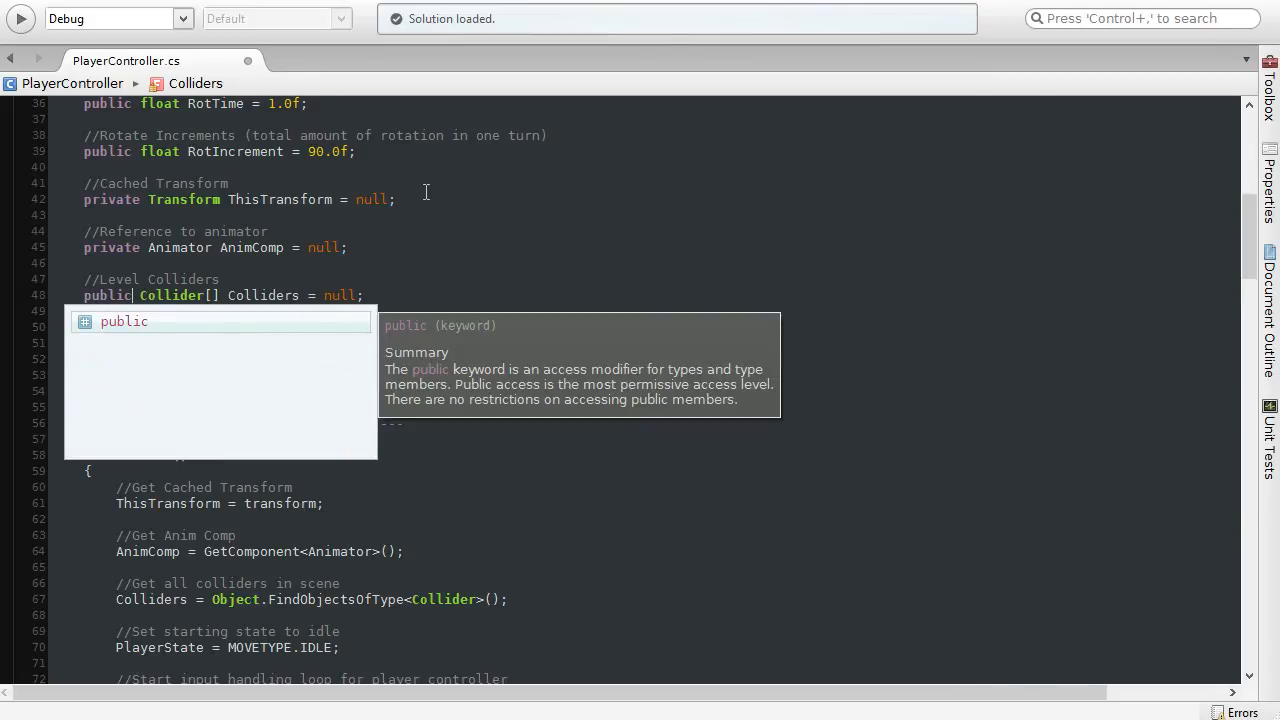
Step: Save PlayerController.cs, switch to Unity, select the character object and run the game to inspect its Colliders array
{"action": "left_click", "coordinate": [426, 190]}
{"action": "key", "text": "ctrl+s"}
{"action": "key", "text": "alt+Tab"}
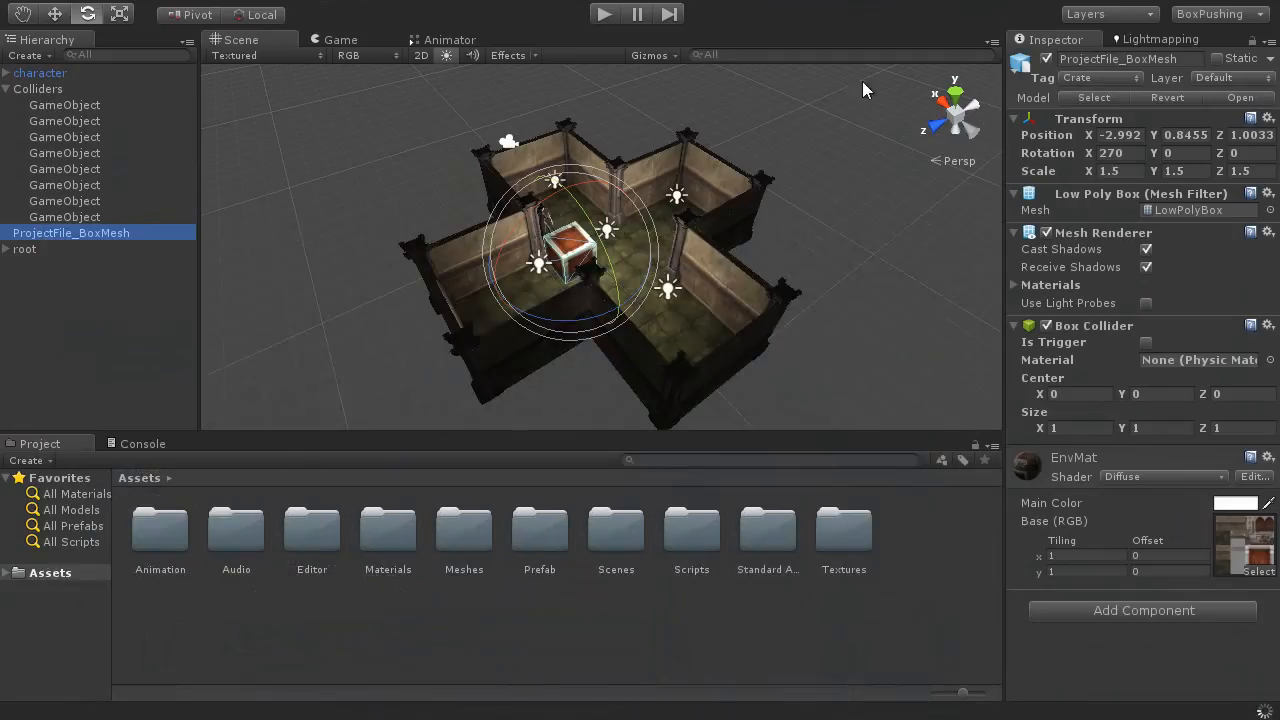
{"action": "left_click", "coordinate": [54, 73]}
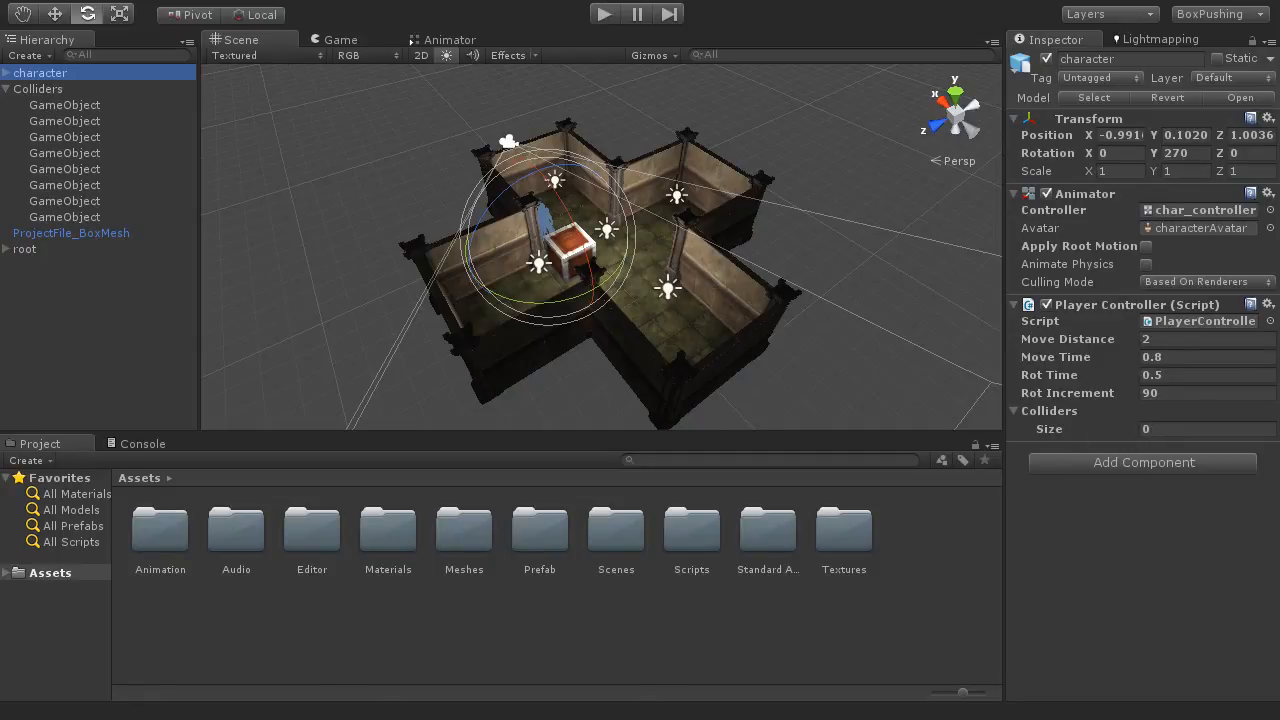
{"action": "left_click", "coordinate": [603, 15]}
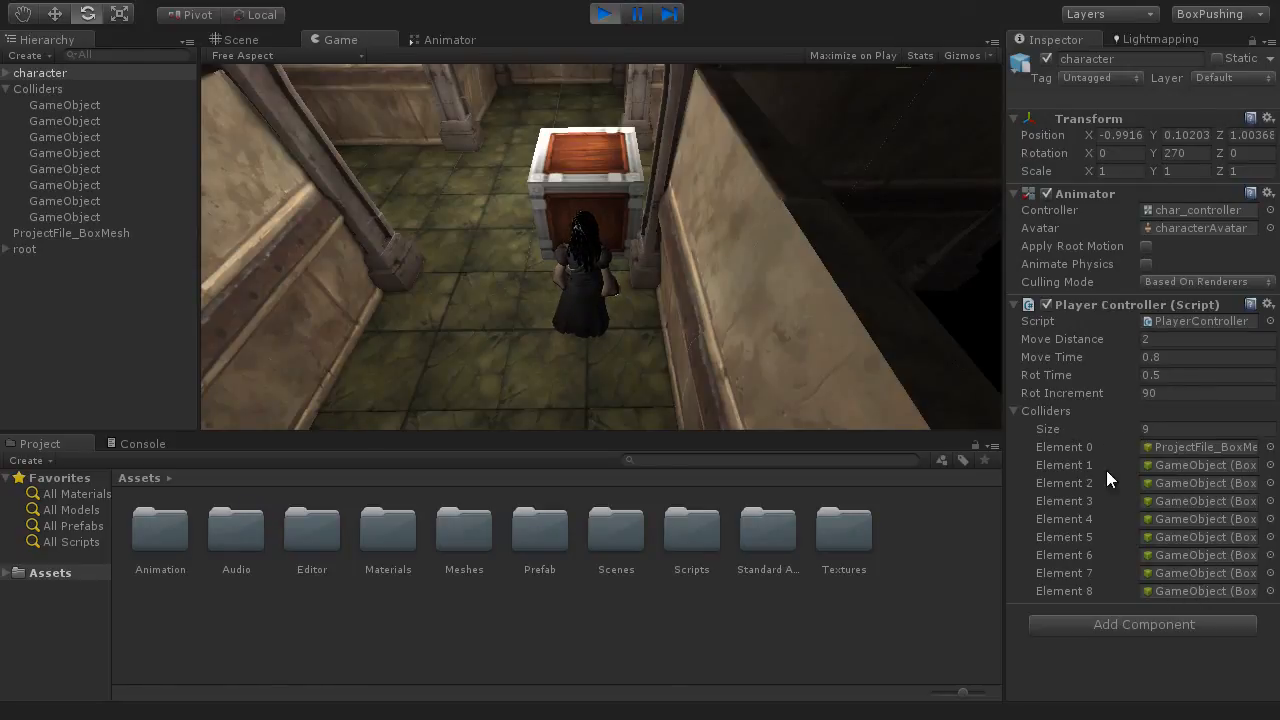
Step: Trace Colliders elements 0, 1, 2, 4, 5 and 8 to their scene objects in the Hierarchy, and stop the game
{"action": "left_click", "coordinate": [1190, 447]}
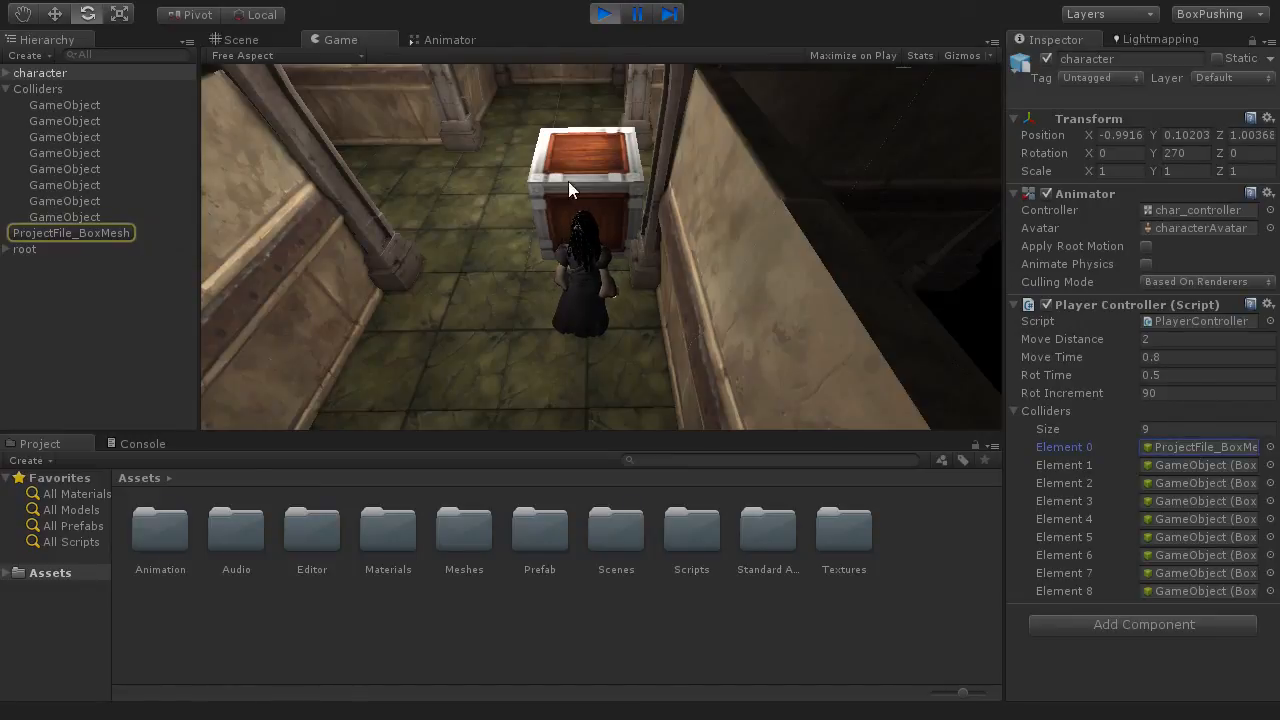
{"action": "left_click", "coordinate": [1172, 466]}
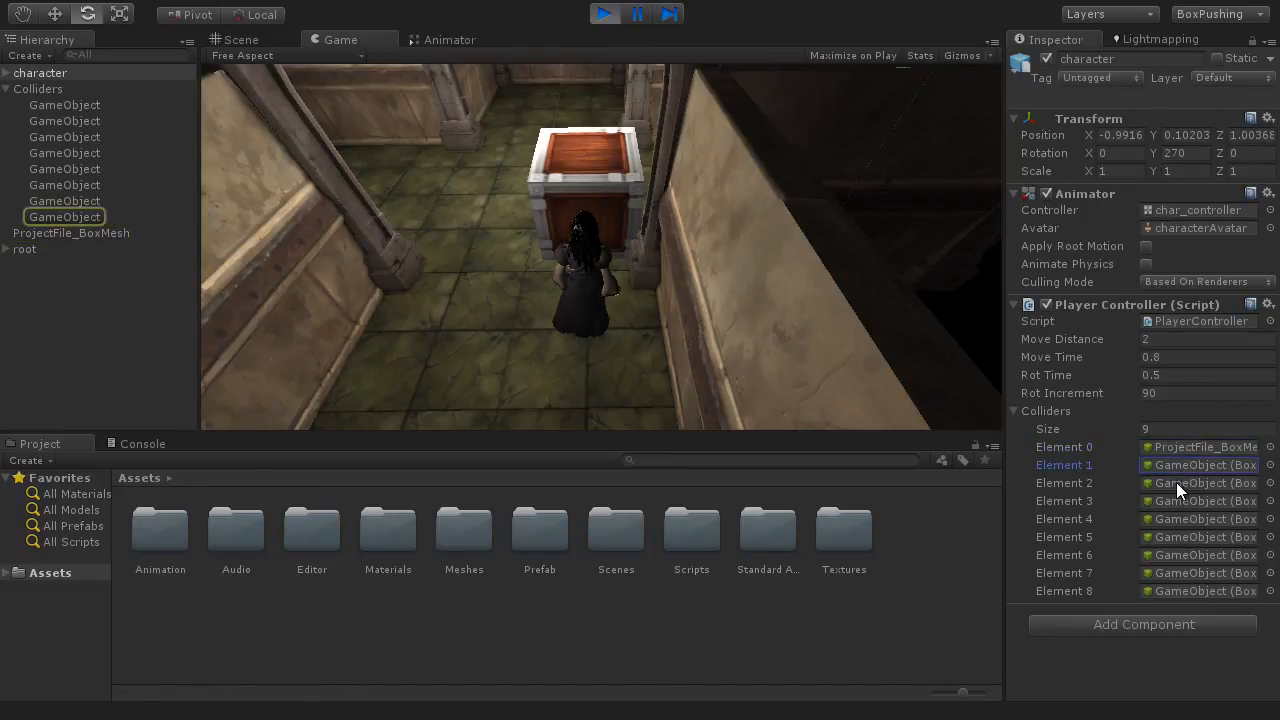
{"action": "left_click", "coordinate": [1176, 483]}
{"action": "left_click", "coordinate": [1173, 518]}
{"action": "left_click", "coordinate": [1172, 537]}
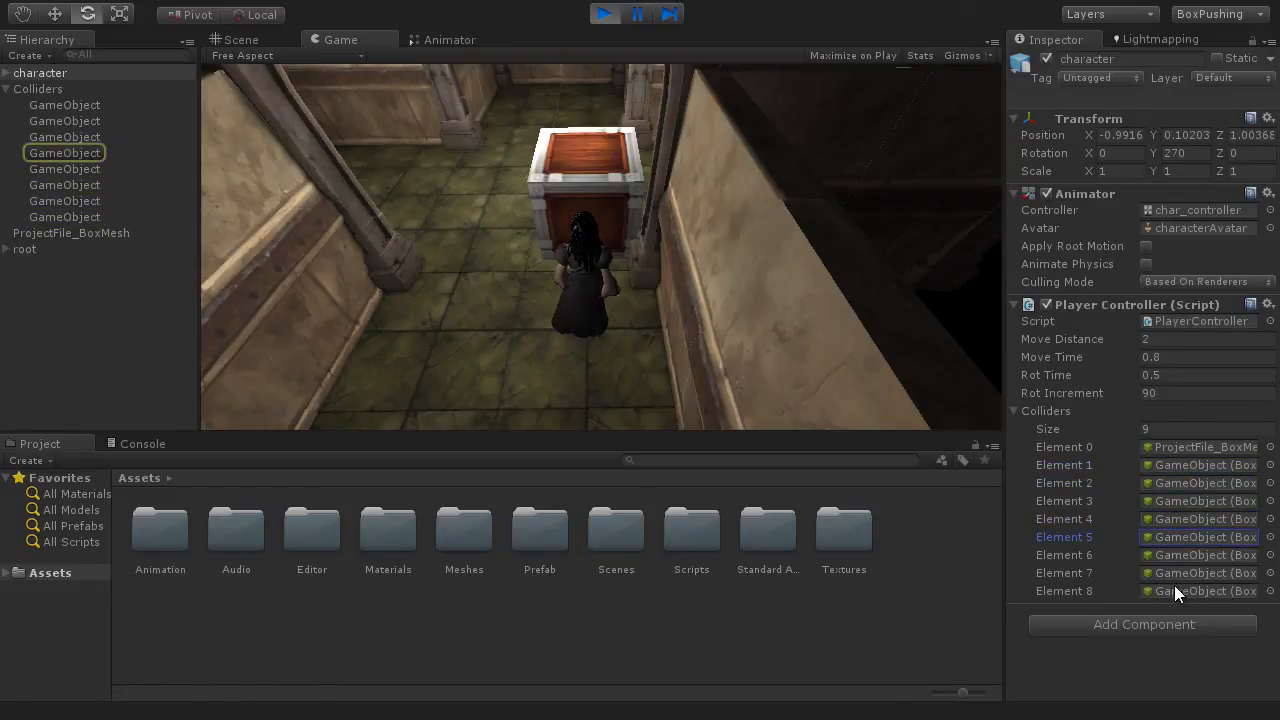
{"action": "left_click", "coordinate": [1175, 589]}
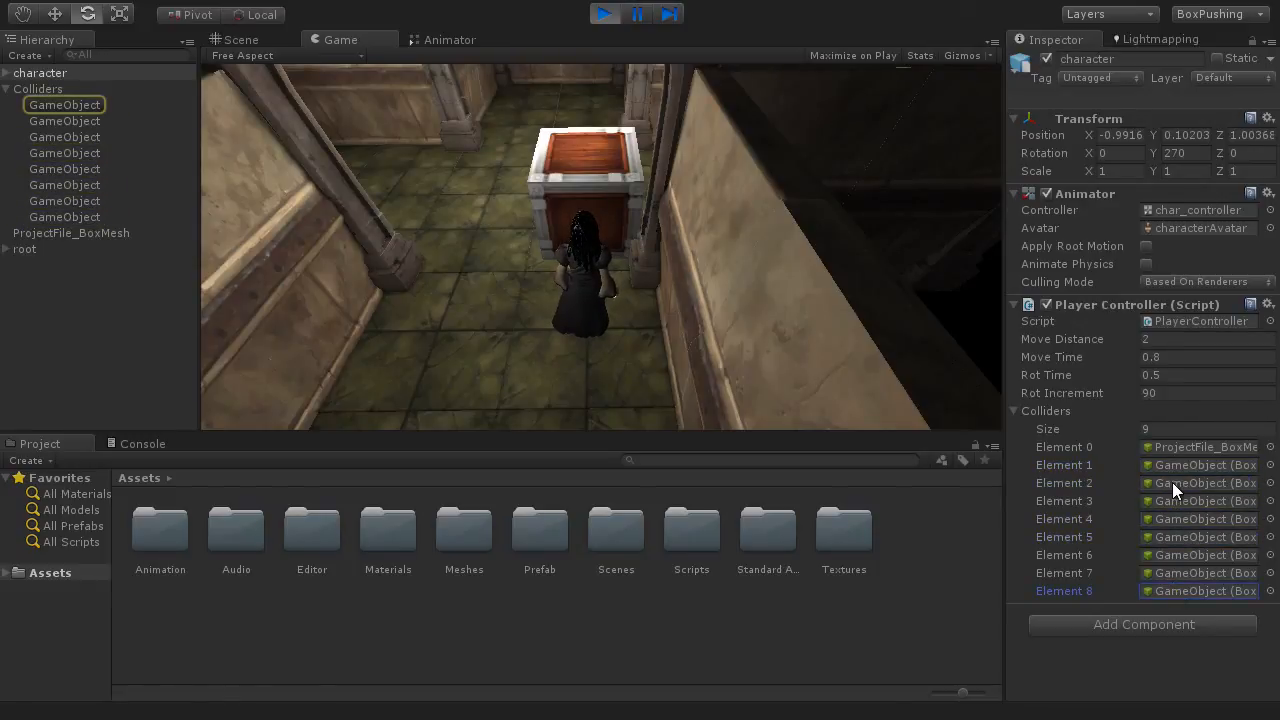
{"action": "left_click", "coordinate": [604, 14]}
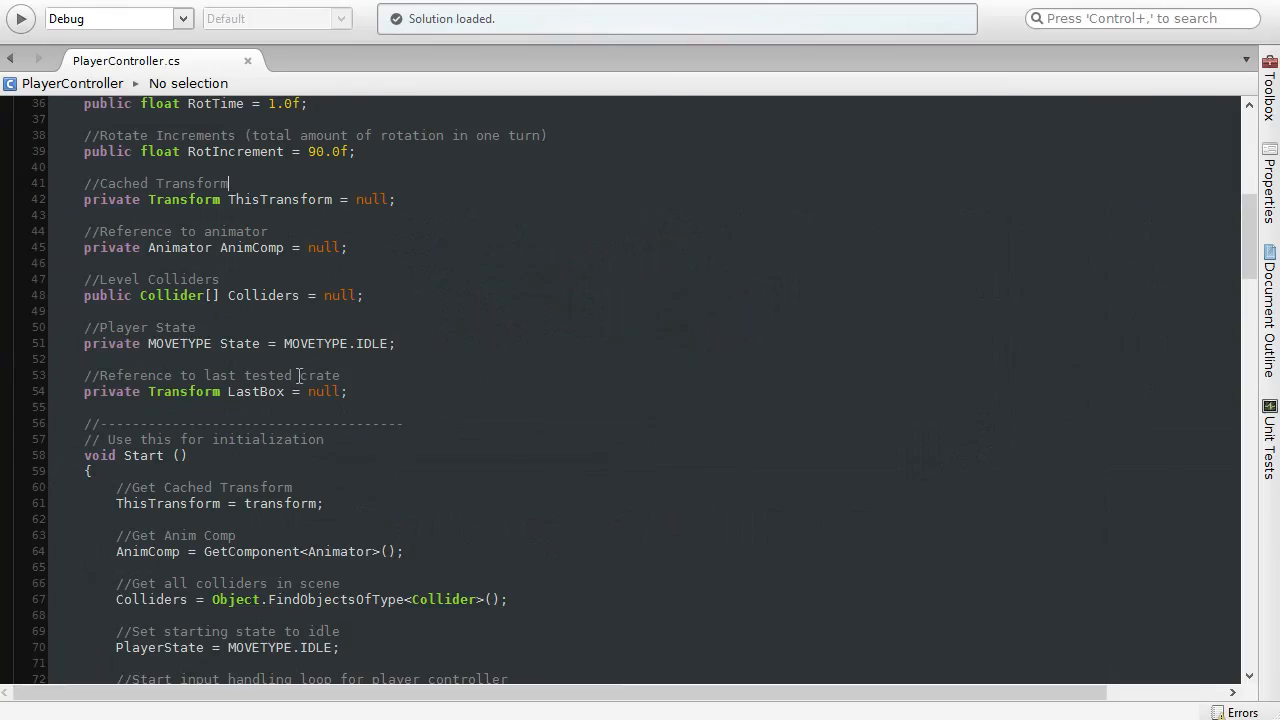
Step: Back in PlayerController.cs, change the access modifier of the Collider[] Colliders array to private and save the script
{"action": "double_click", "coordinate": [119, 298]}
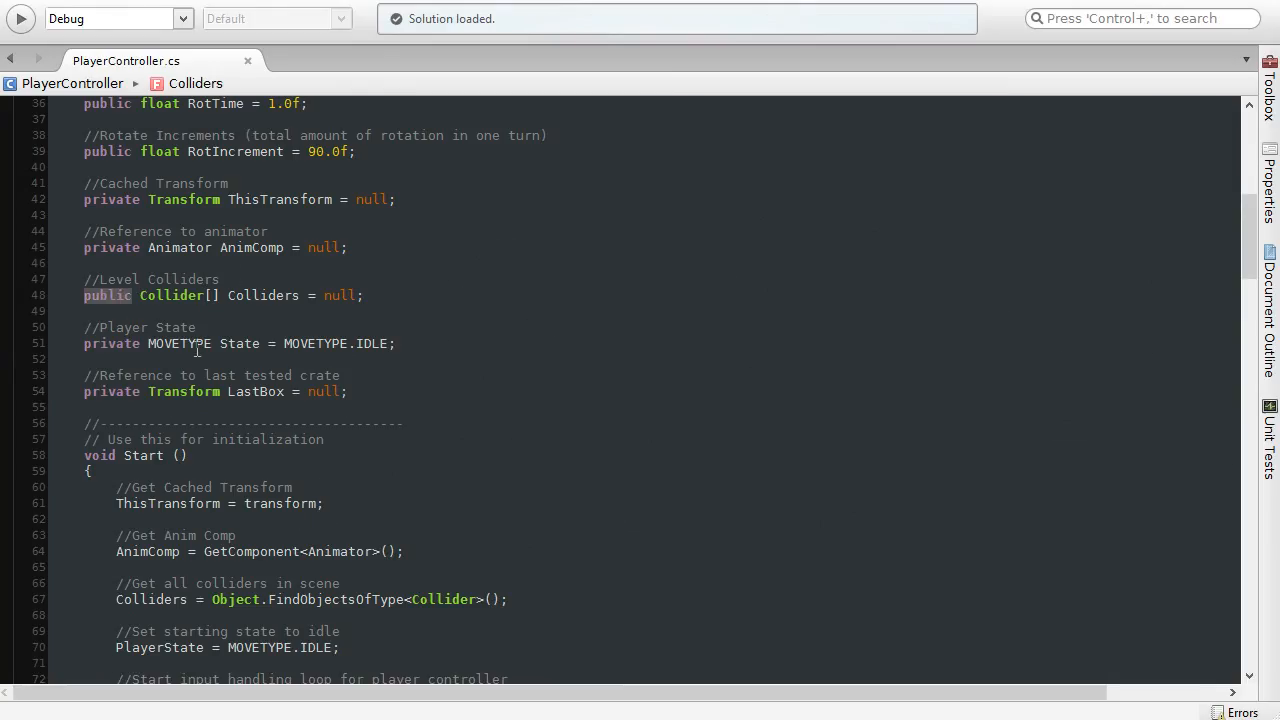
{"action": "type", "text": "private"}
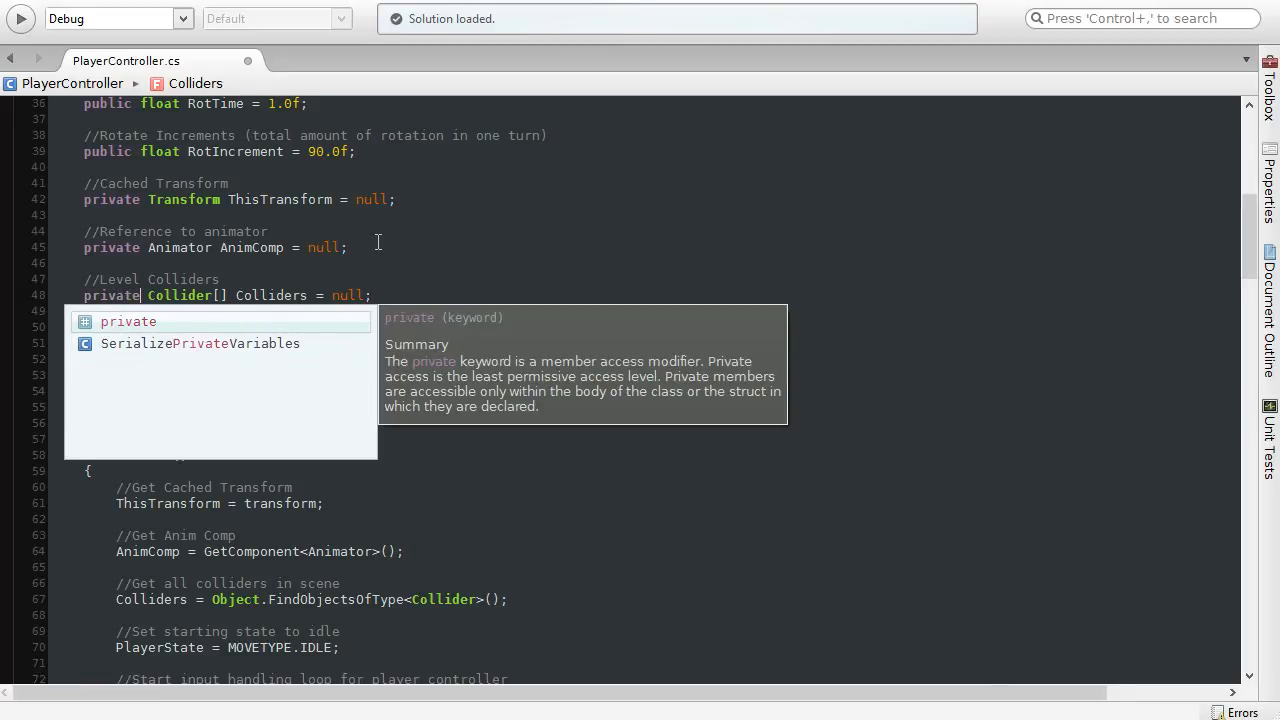
{"action": "left_click", "coordinate": [380, 245]}
{"action": "key", "text": "ctrl+s"}
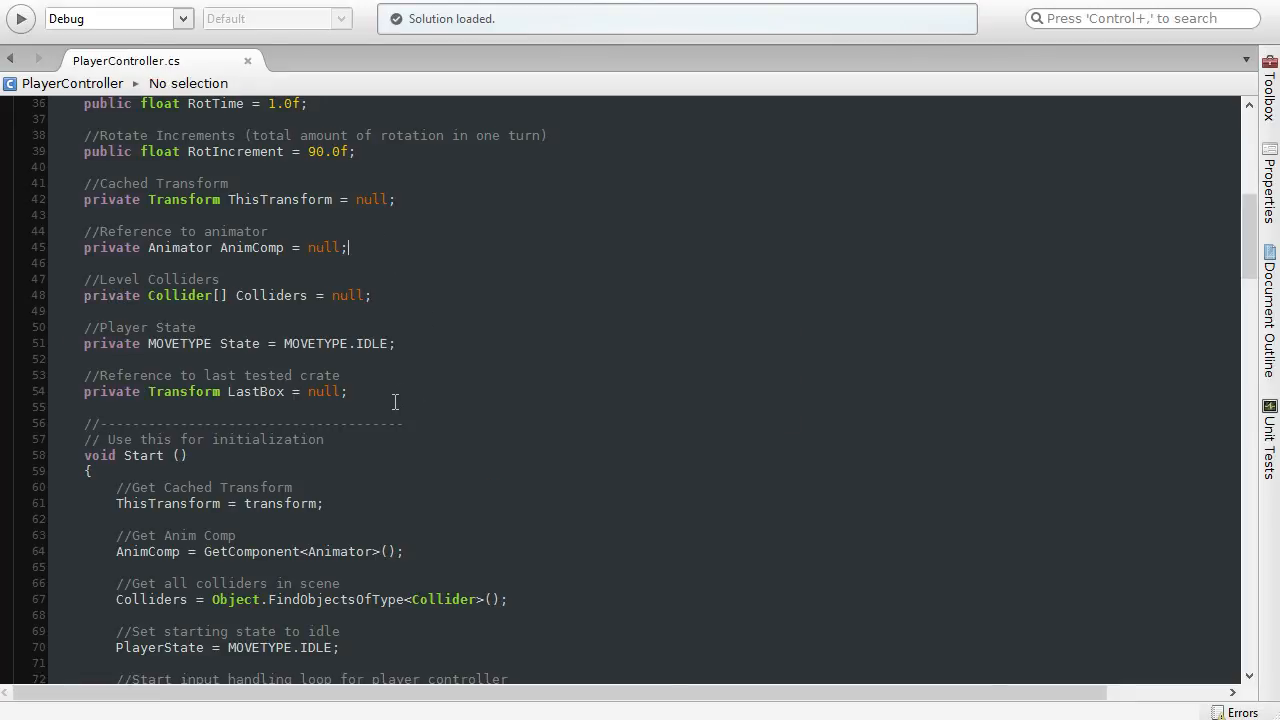
Step: In PointState, review the foreach loop over Colliders and the C.bounds.Contains(Point) test against the Point argument
{"action": "scroll", "coordinate": [395, 402], "scroll_direction": "down", "scroll_amount": 20}
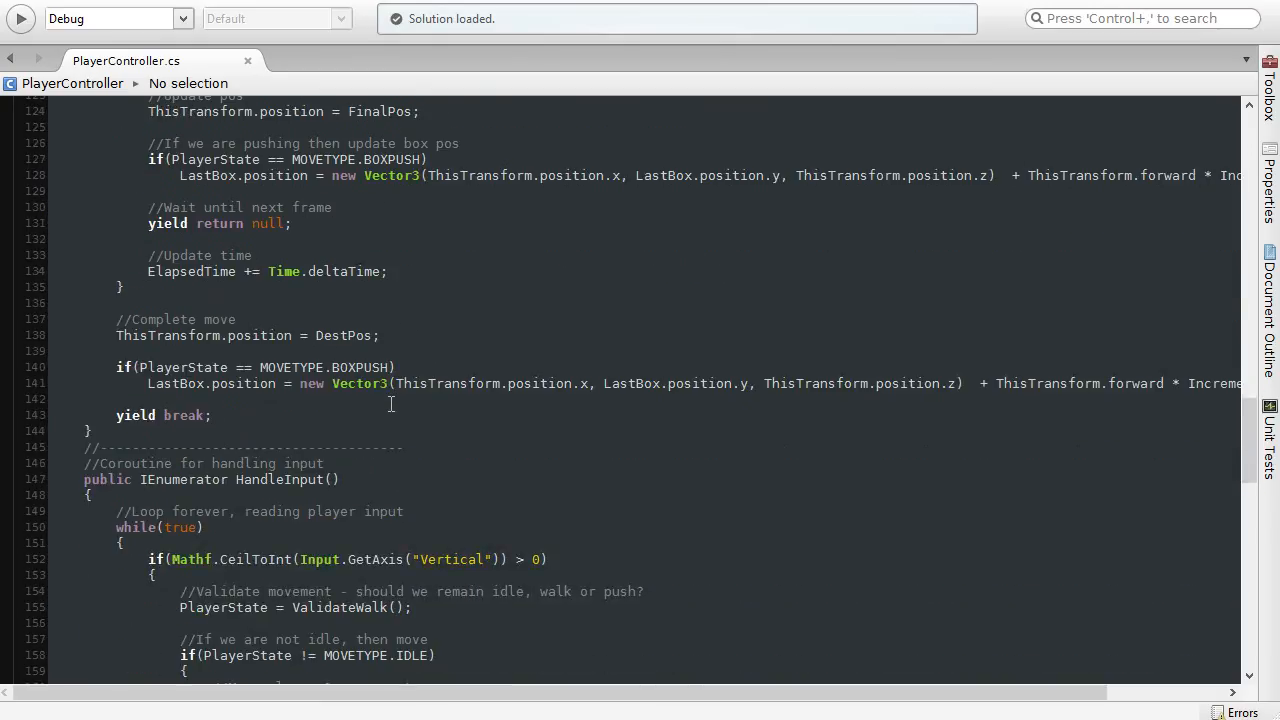
{"action": "scroll", "coordinate": [391, 403], "scroll_direction": "down", "scroll_amount": 14}
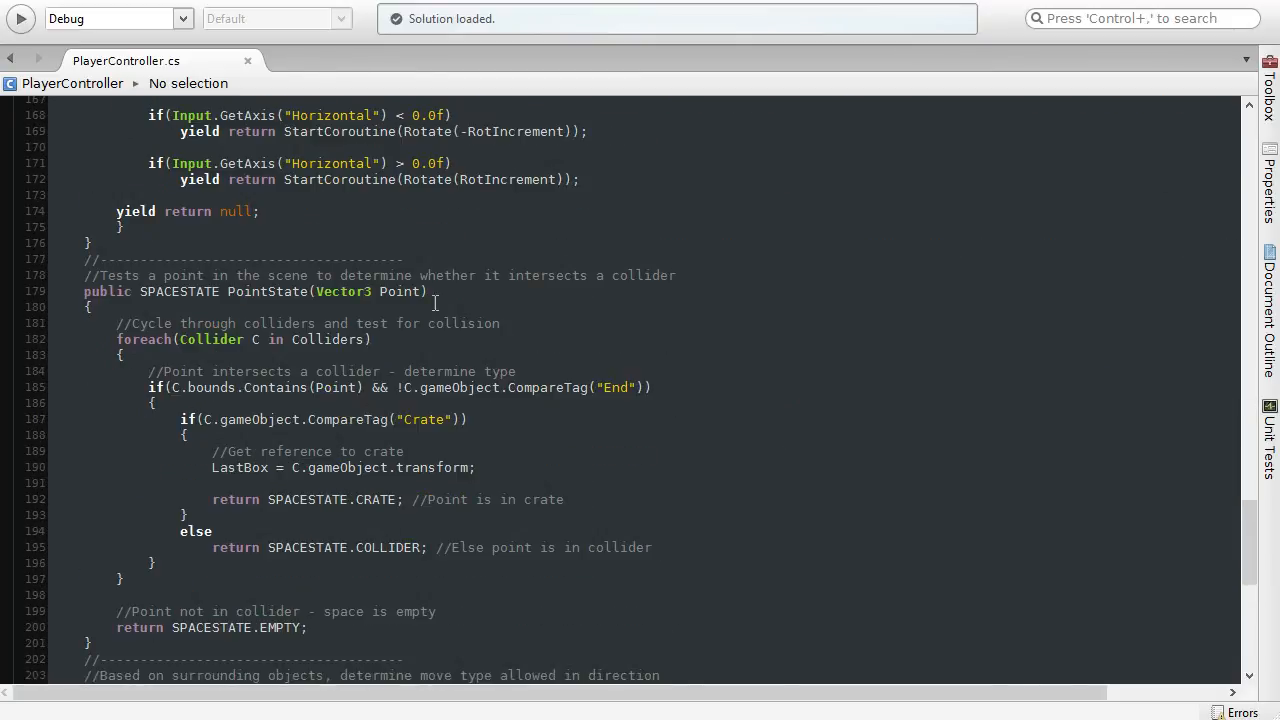
{"action": "left_click", "coordinate": [443, 294]}
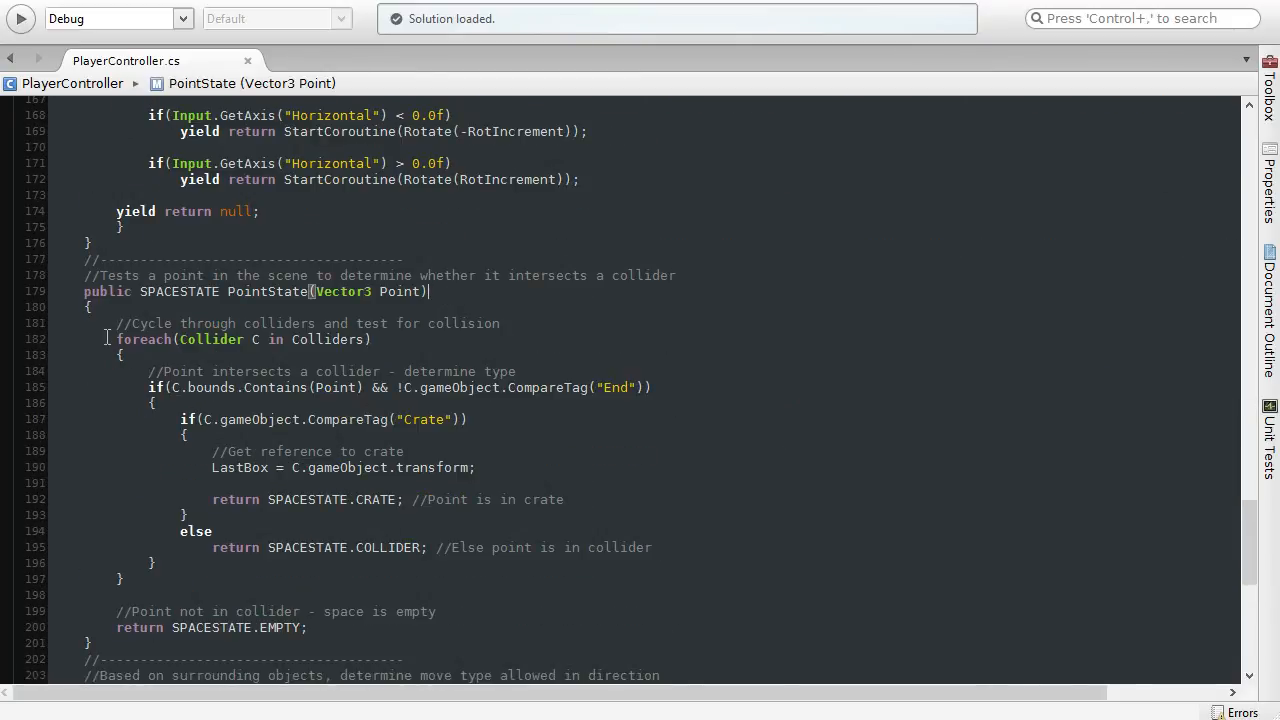
{"action": "left_click_drag", "start_coordinate": [114, 339], "coordinate": [301, 346]}
{"action": "left_click", "coordinate": [232, 410]}
{"action": "left_click_drag", "start_coordinate": [172, 390], "coordinate": [312, 392]}
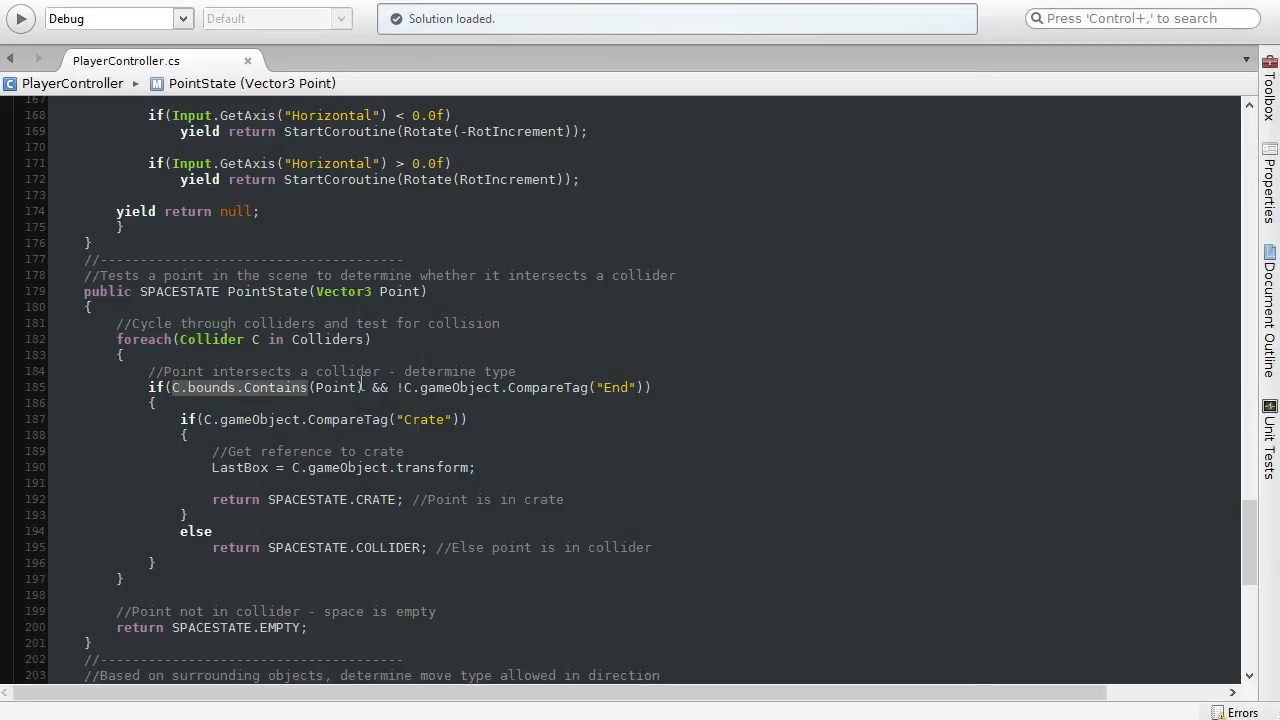
{"action": "left_click", "coordinate": [404, 293]}
{"action": "double_click", "coordinate": [341, 388]}
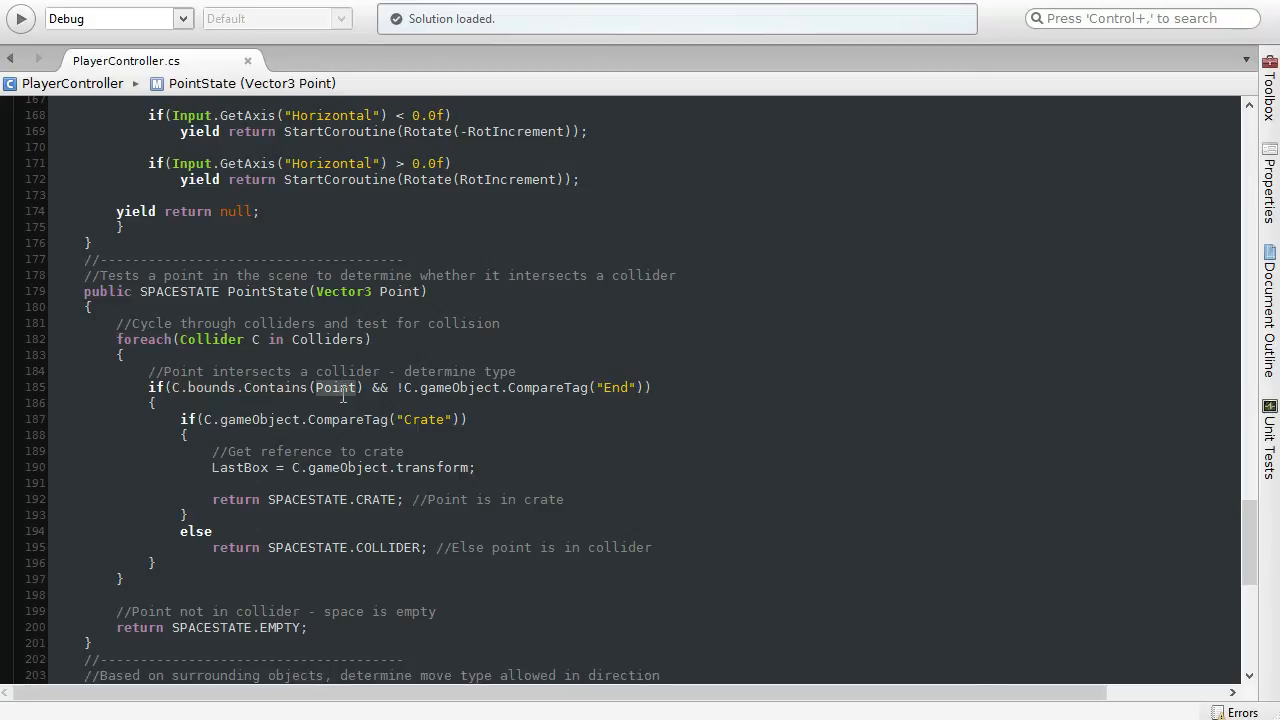
{"action": "left_click", "coordinate": [332, 400]}
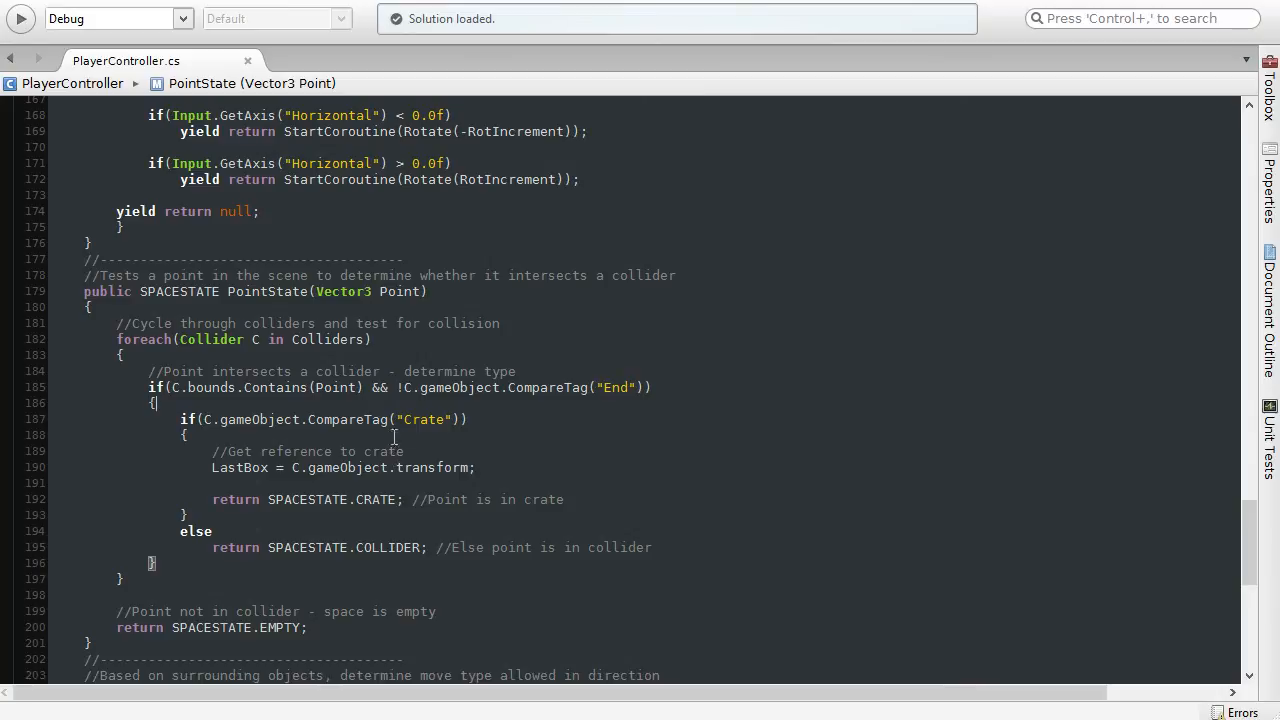
Step: Examine the CompareTag("Crate") condition in PointState and the SPACESTATE.CRATE value it returns
{"action": "left_click_drag", "start_coordinate": [308, 421], "coordinate": [392, 426]}
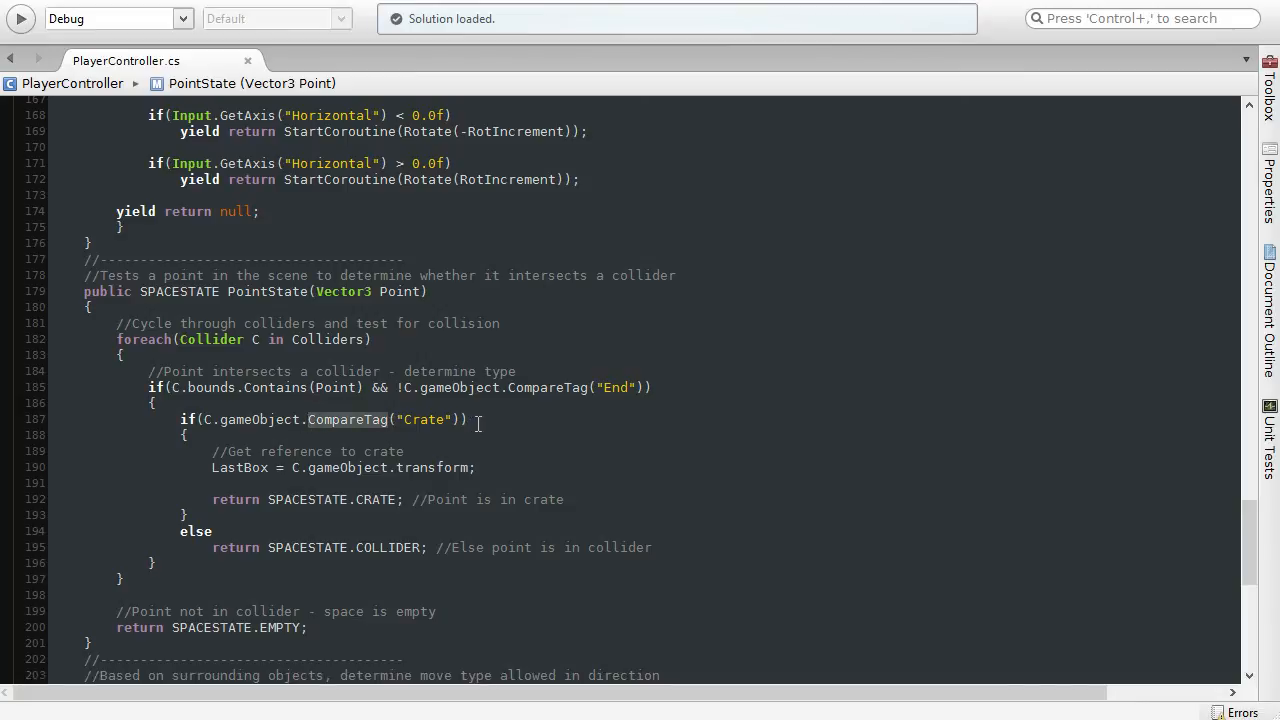
{"action": "left_click_drag", "start_coordinate": [477, 422], "coordinate": [183, 420]}
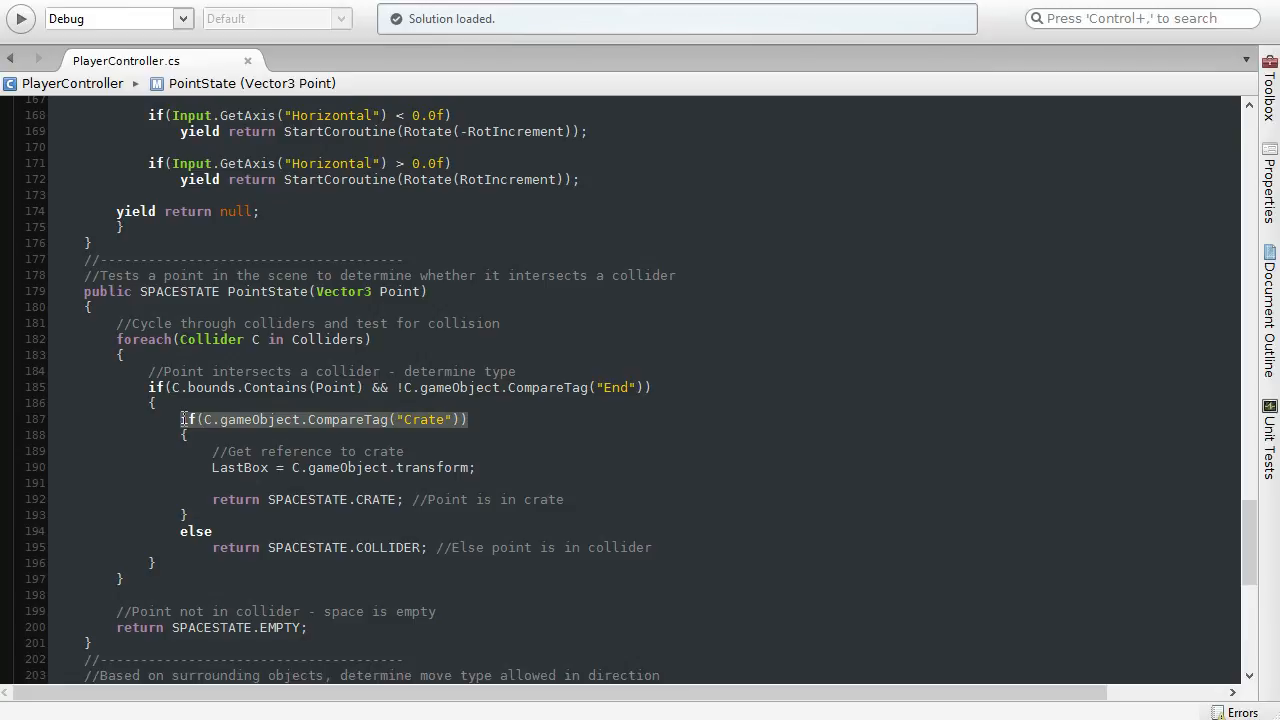
{"action": "left_click", "coordinate": [410, 445]}
{"action": "left_click_drag", "start_coordinate": [476, 422], "coordinate": [176, 413]}
{"action": "left_click", "coordinate": [486, 420]}
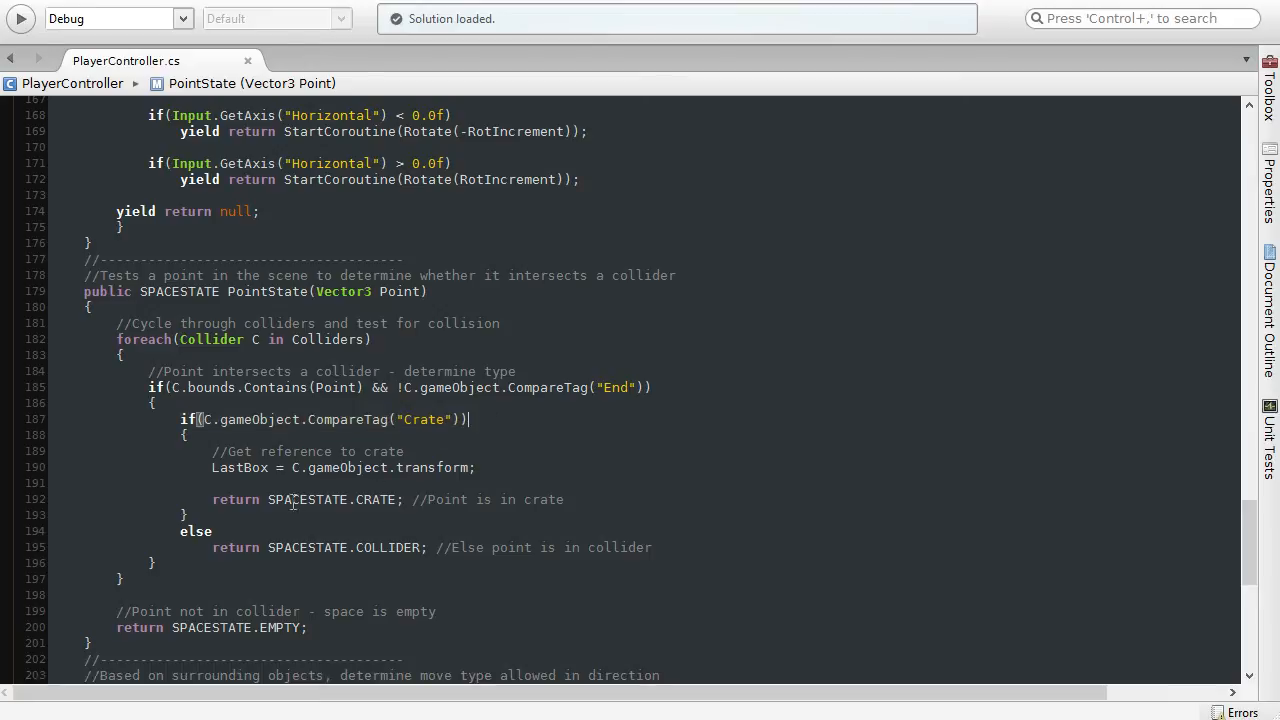
{"action": "left_click_drag", "start_coordinate": [268, 500], "coordinate": [396, 493]}
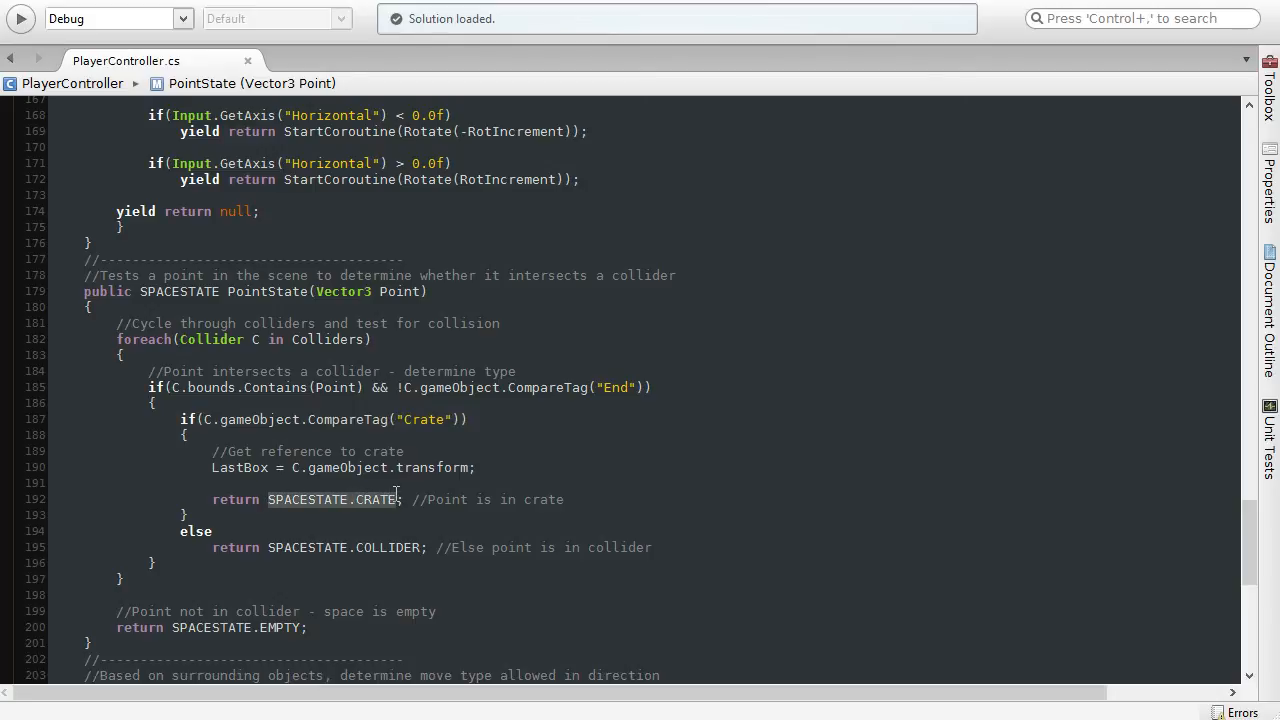
{"action": "left_click", "coordinate": [471, 420]}
{"action": "key", "text": "ctrl+shift+Left"}
{"action": "key", "text": "ctrl+shift+Left"}
{"action": "key", "text": "ctrl+shift+Left"}
{"action": "key", "text": "ctrl+shift+Left"}
{"action": "key", "text": "ctrl+shift+Left"}
{"action": "key", "text": "ctrl+shift+Left"}
{"action": "key", "text": "ctrl+shift+Left"}
{"action": "key", "text": "ctrl+shift+Left"}
{"action": "key", "text": "ctrl+shift+Left"}
{"action": "key", "text": "ctrl+shift+Left"}
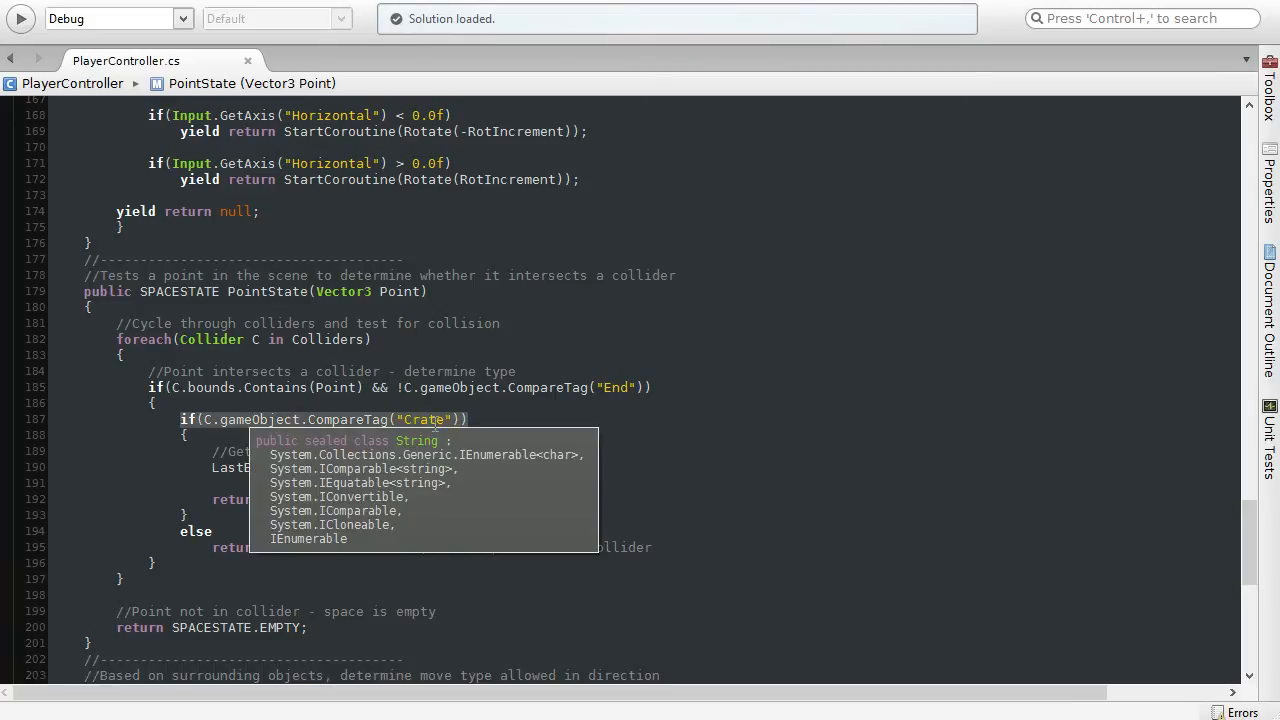
Step: Review the else branch returning SPACESTATE.COLLIDER and the final return of SPACESTATE.EMPTY in PointState
{"action": "left_click", "coordinate": [320, 568]}
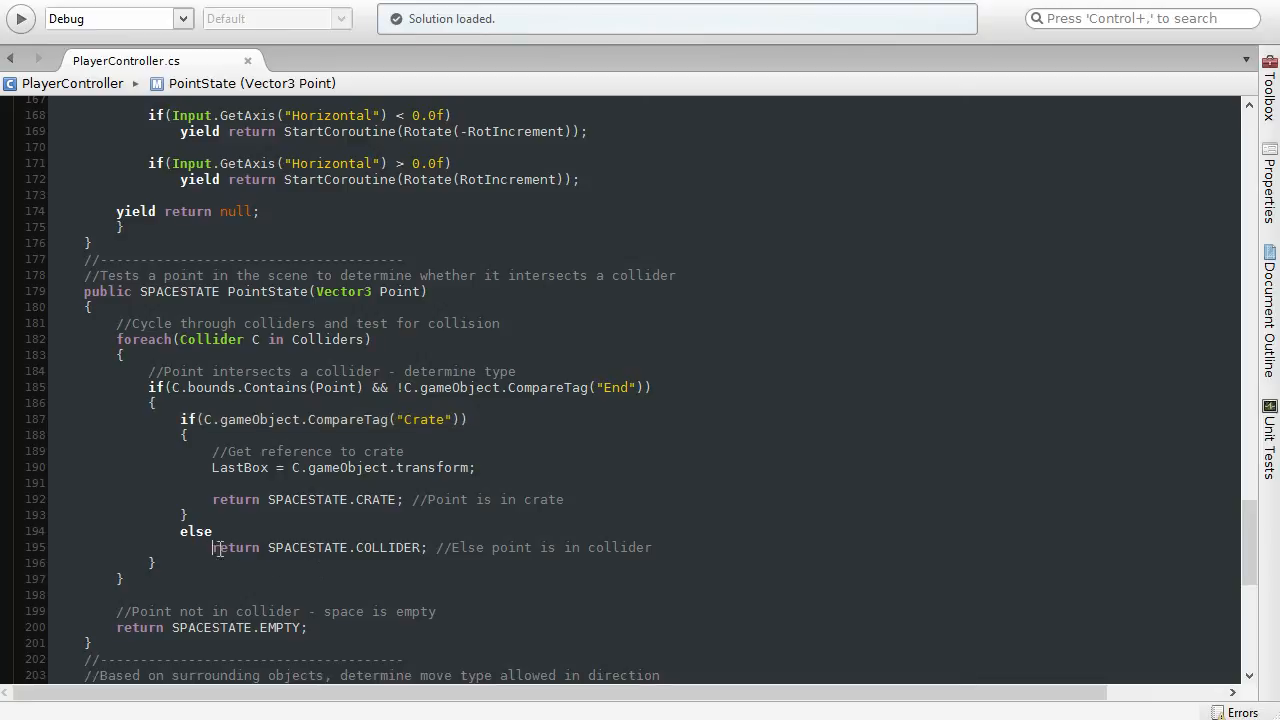
{"action": "left_click_drag", "start_coordinate": [212, 548], "coordinate": [432, 548]}
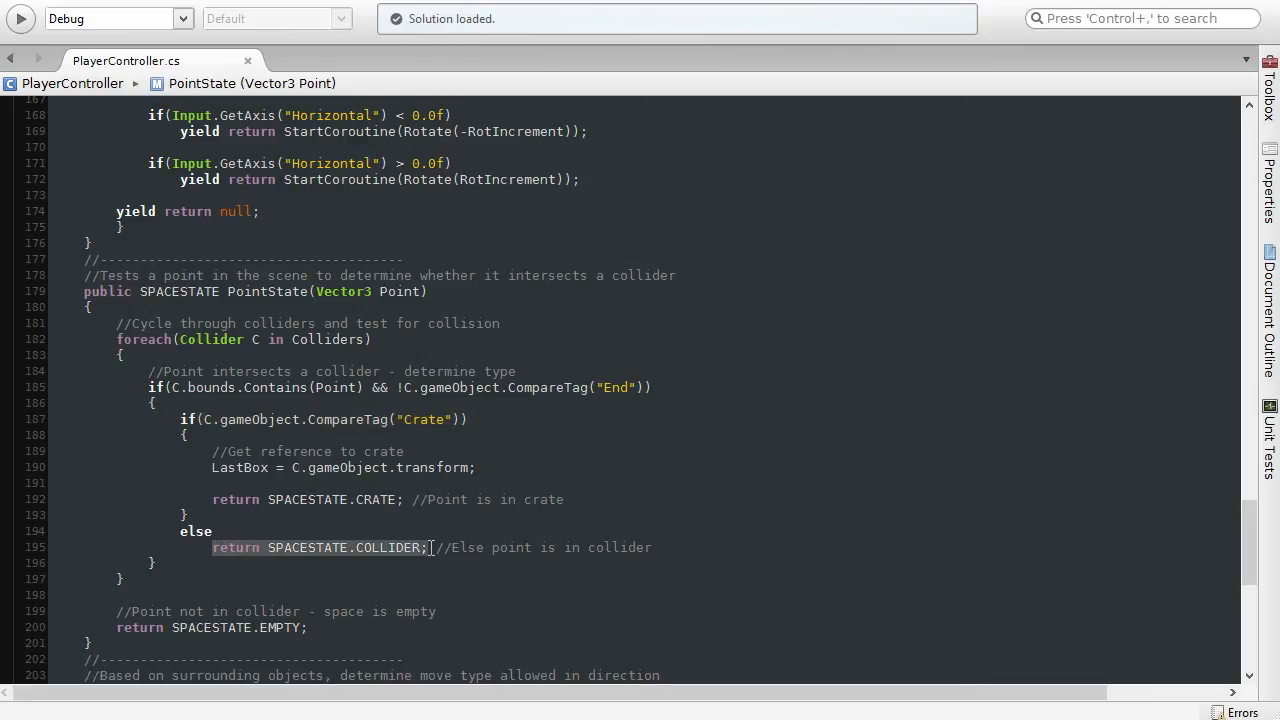
{"action": "left_click", "coordinate": [194, 562]}
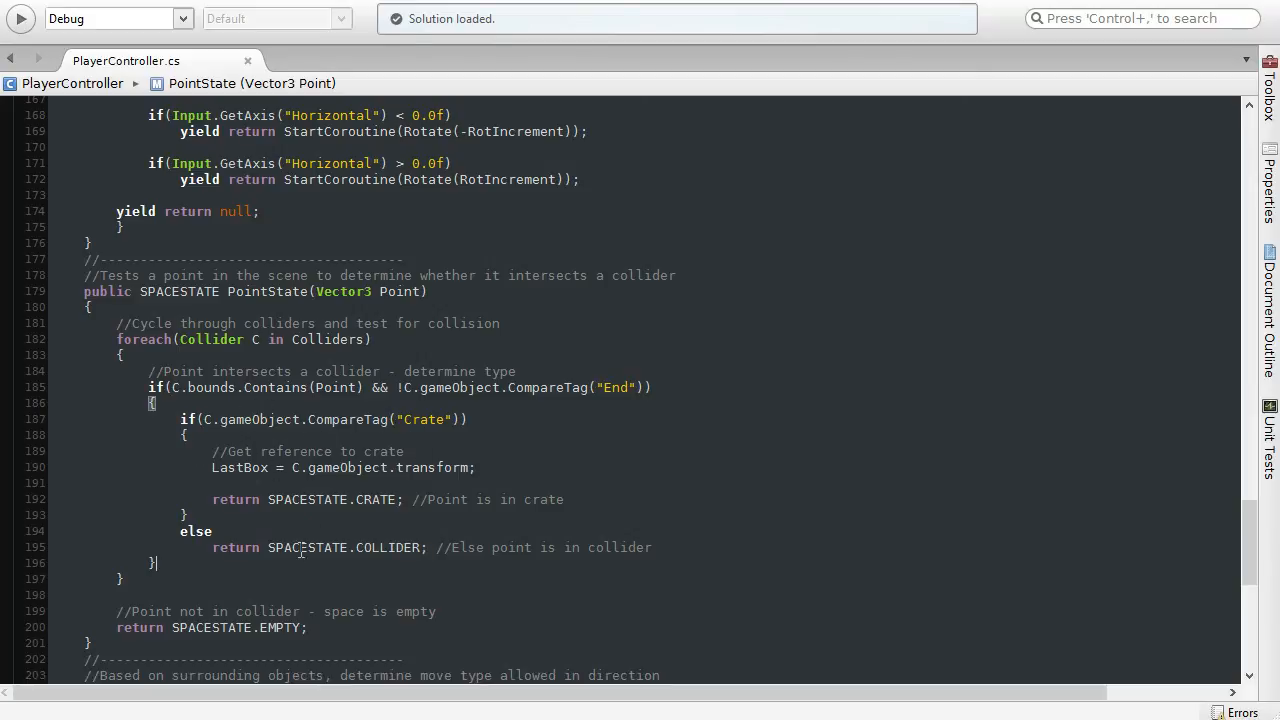
{"action": "left_click_drag", "start_coordinate": [116, 628], "coordinate": [340, 634]}
{"action": "left_click", "coordinate": [372, 634]}
Step: Check the "Crate" tag string in the script, switch to Unity, and choose the Crate tag for ProjectFile_BoxMesh
{"action": "left_click", "coordinate": [433, 299]}
{"action": "left_click_drag", "start_coordinate": [404, 420], "coordinate": [448, 413]}
{"action": "left_click", "coordinate": [489, 420]}
{"action": "left_click", "coordinate": [1134, 5]}
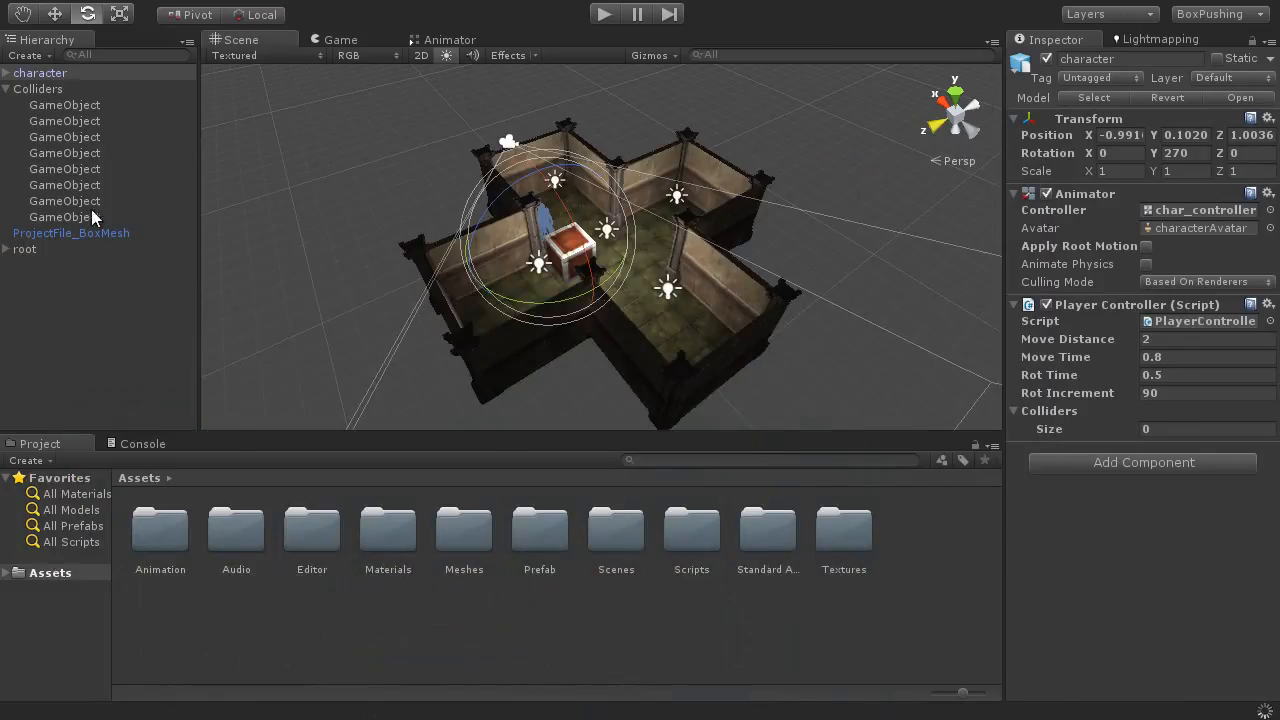
{"action": "left_click", "coordinate": [90, 235]}
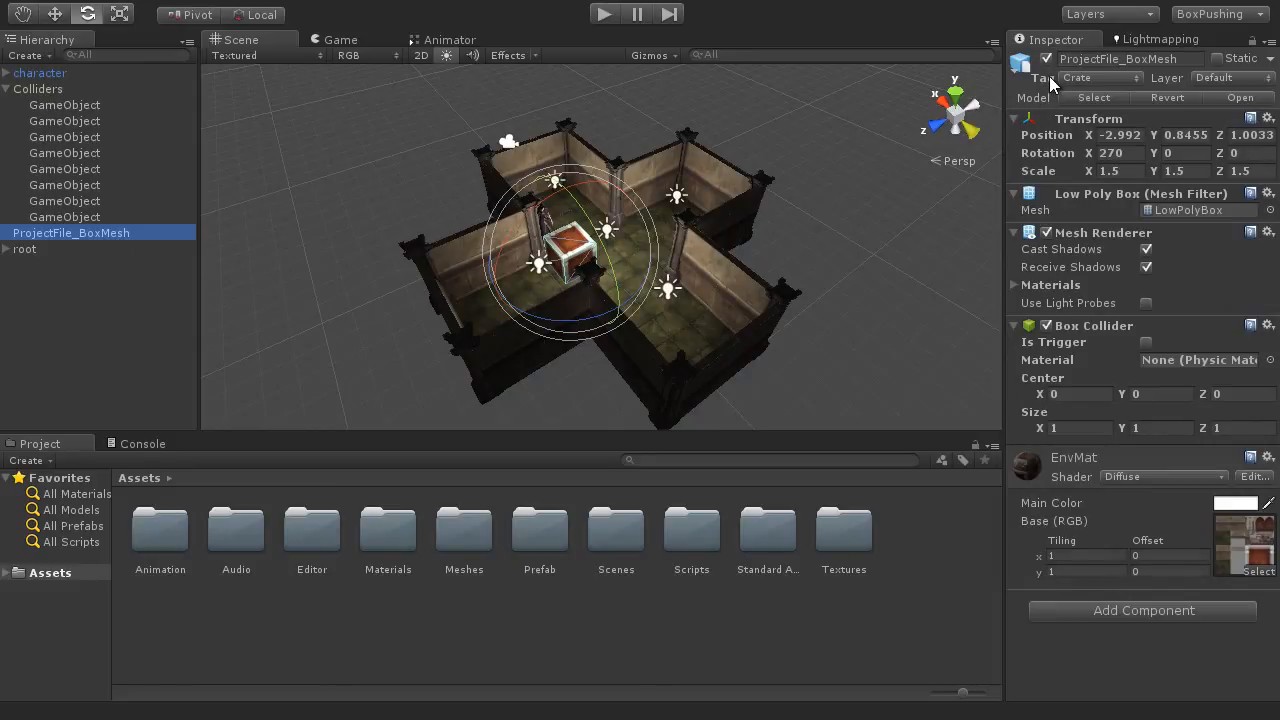
{"action": "left_click", "coordinate": [1088, 80]}
{"action": "left_click", "coordinate": [1090, 80]}
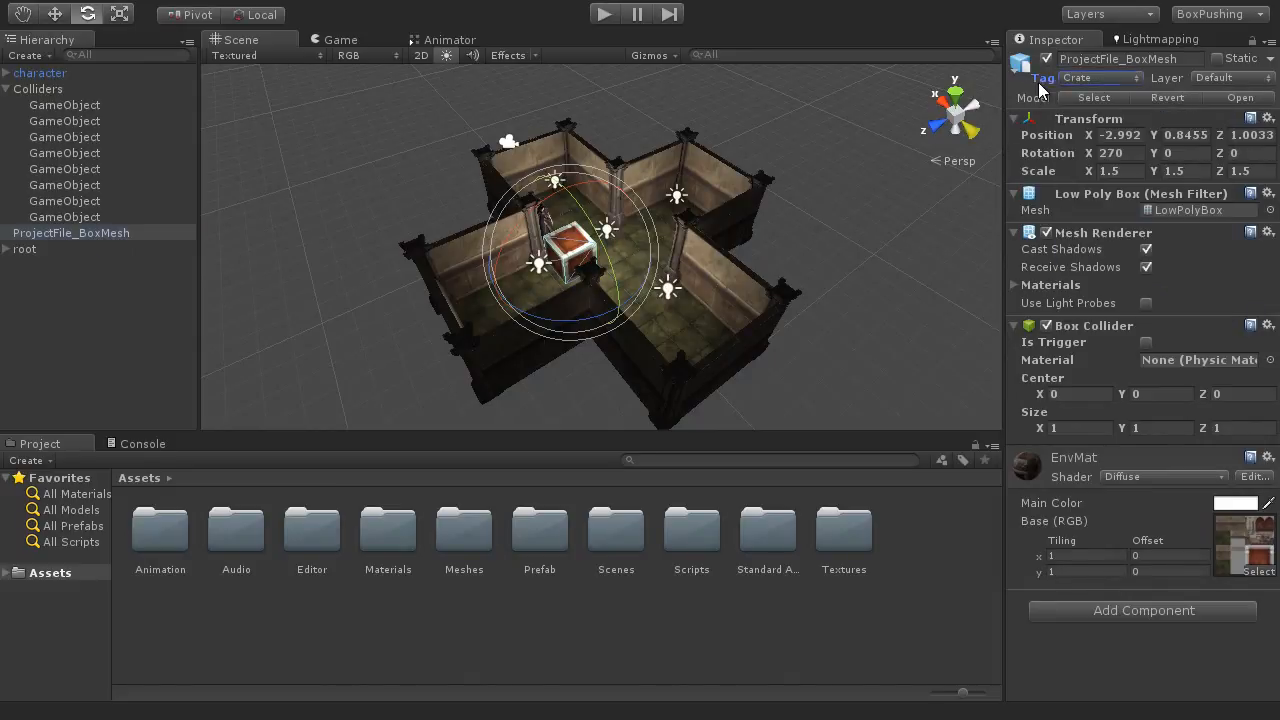
{"action": "left_click", "coordinate": [1097, 80]}
{"action": "left_click", "coordinate": [1118, 256]}
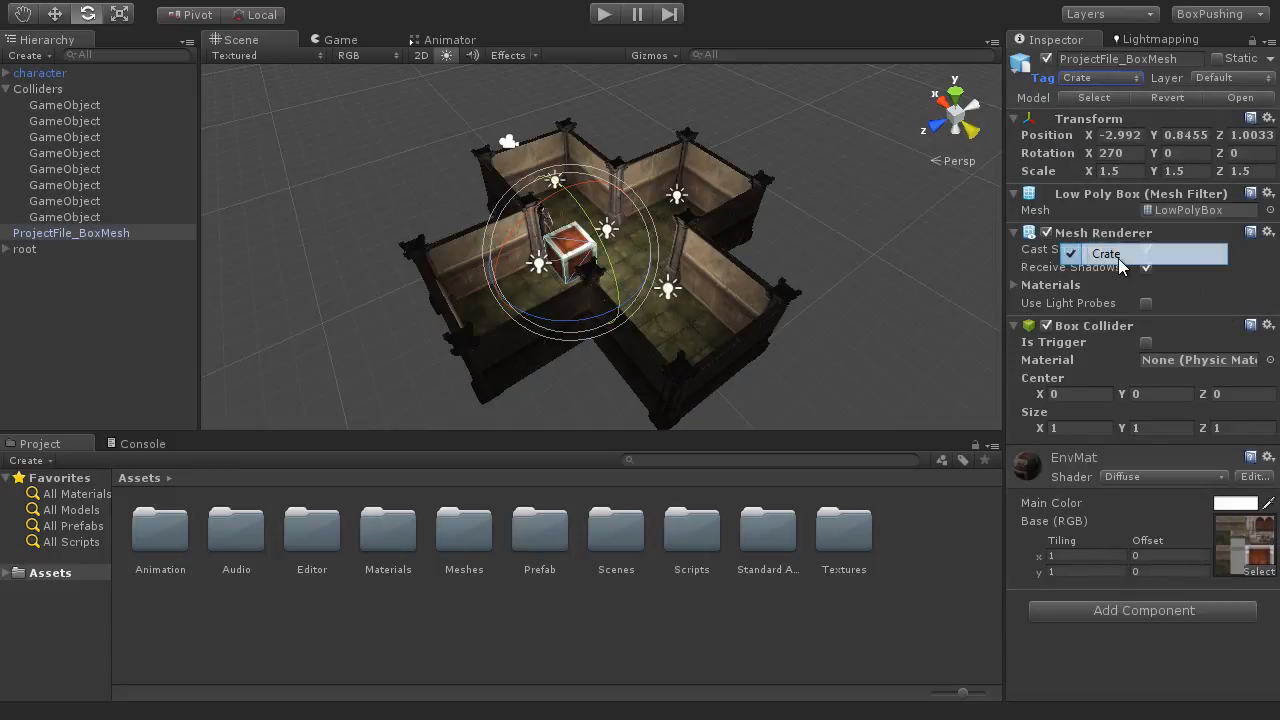
Step: Inspect the custom tags in Tags & Layers, return to ProjectFile_BoxMesh and review its available tag options
{"action": "left_click", "coordinate": [1095, 77]}
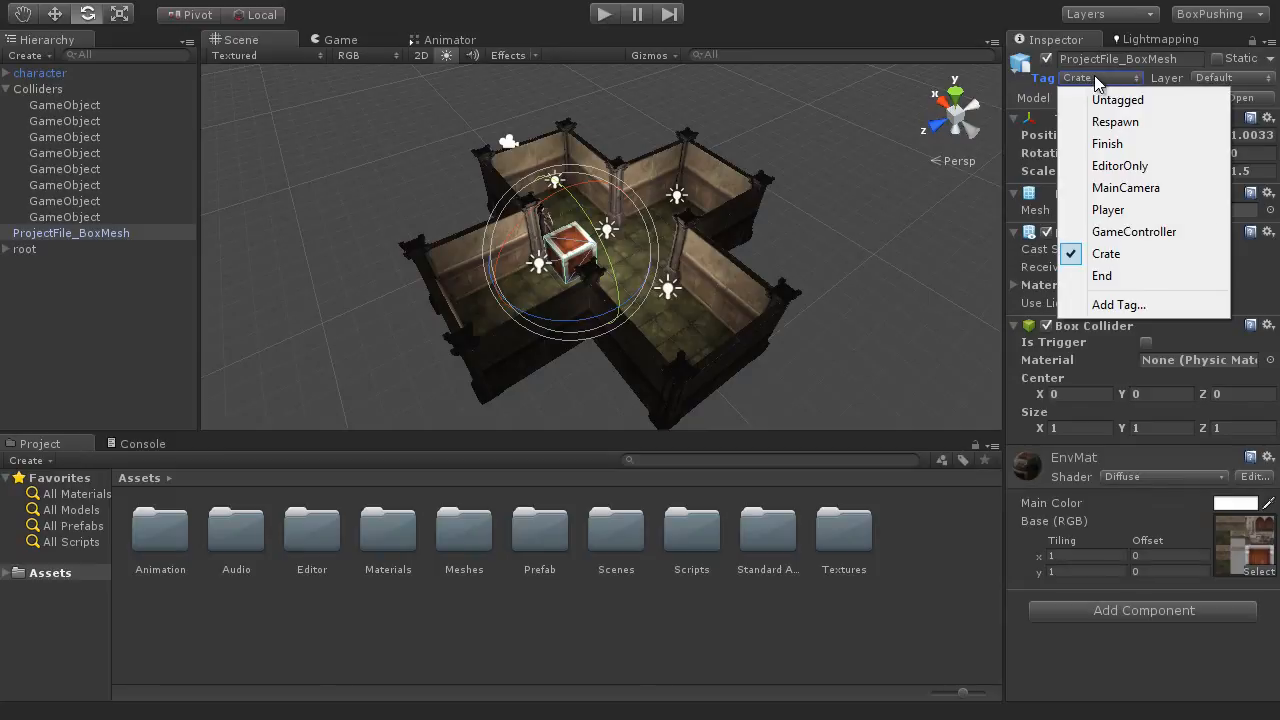
{"action": "left_click", "coordinate": [1130, 308]}
{"action": "left_click", "coordinate": [1162, 177]}
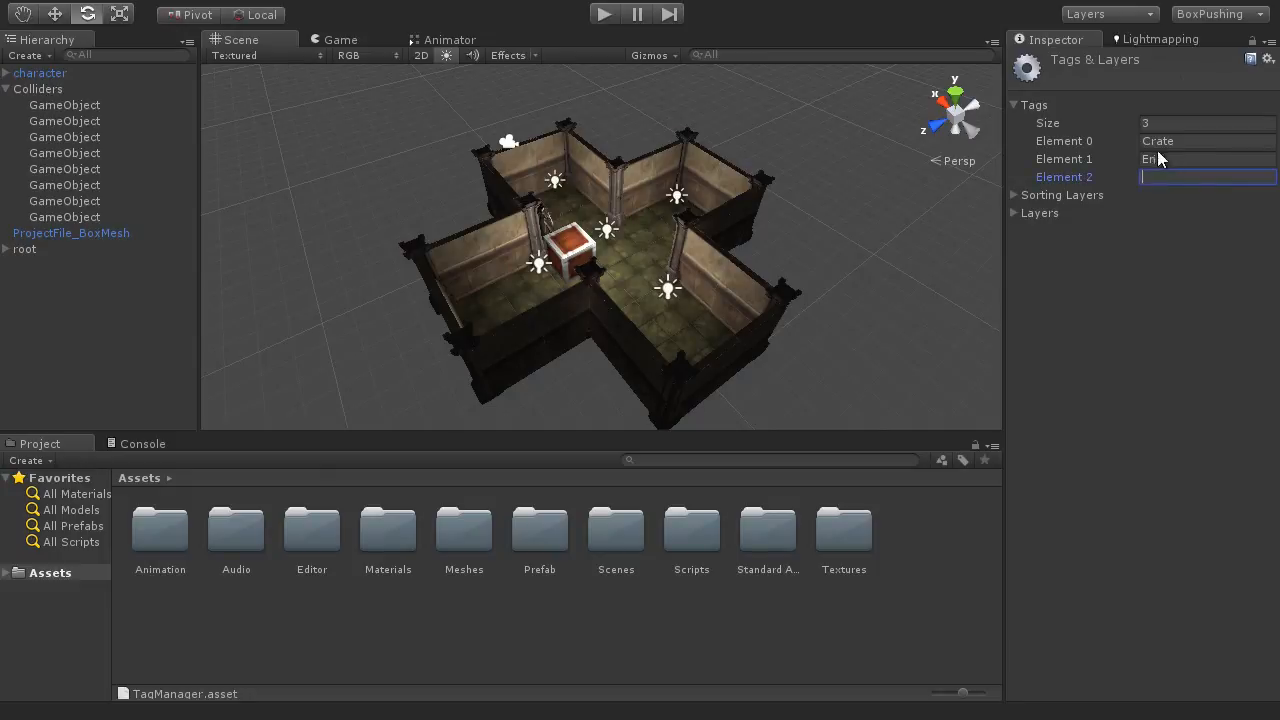
{"action": "left_click", "coordinate": [120, 231]}
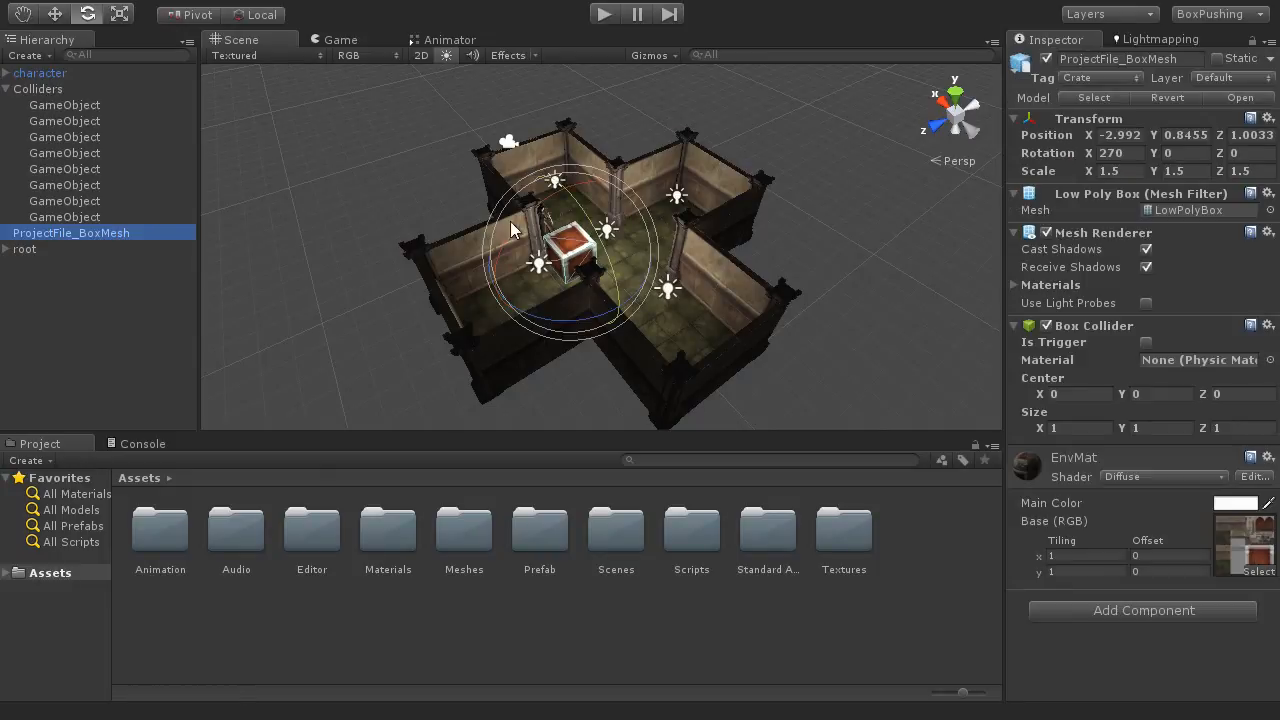
{"action": "left_click", "coordinate": [1095, 79]}
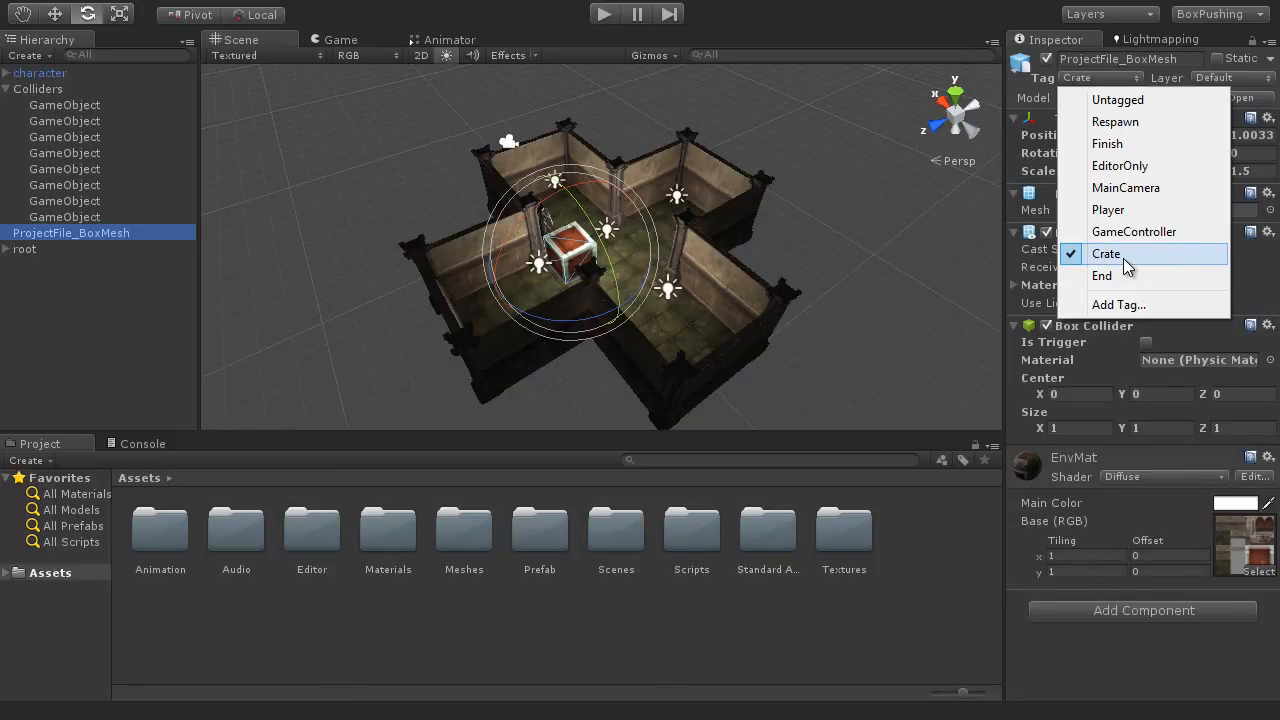
Step: Close the tag options, view the crate and player up close in the scene, and select the character object
{"action": "left_click", "coordinate": [864, 375]}
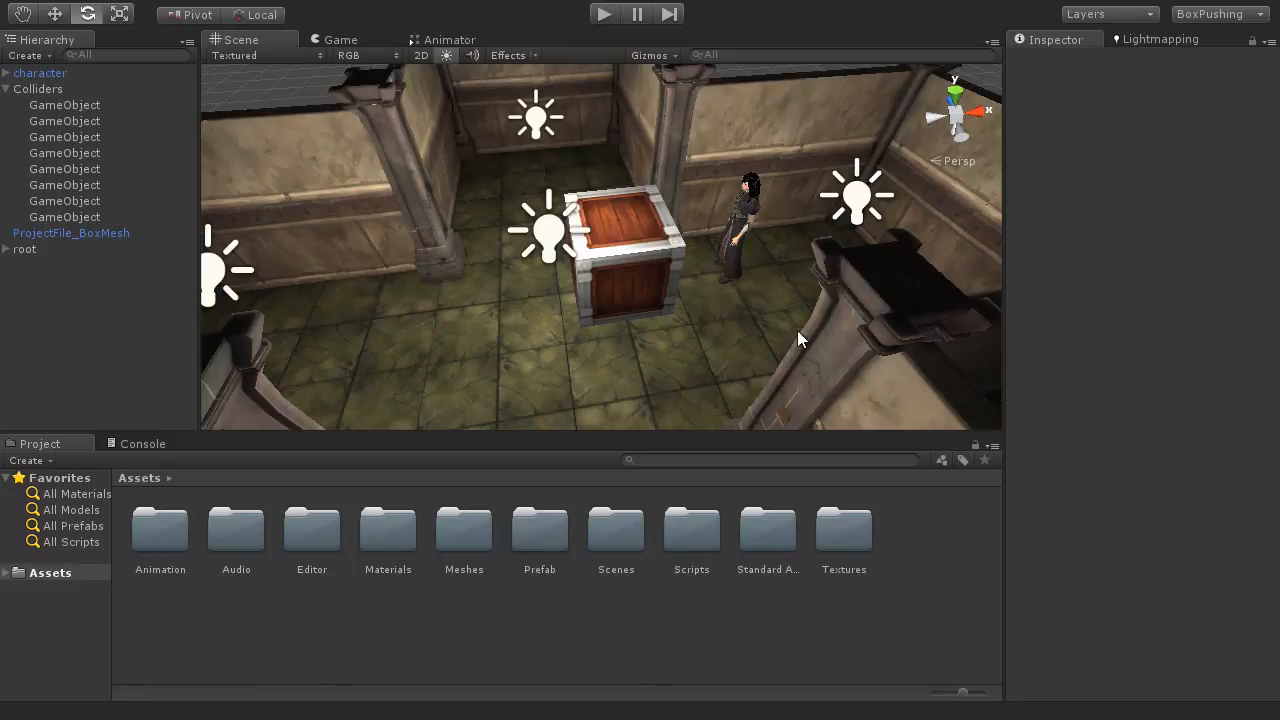
{"action": "left_click", "coordinate": [68, 74]}
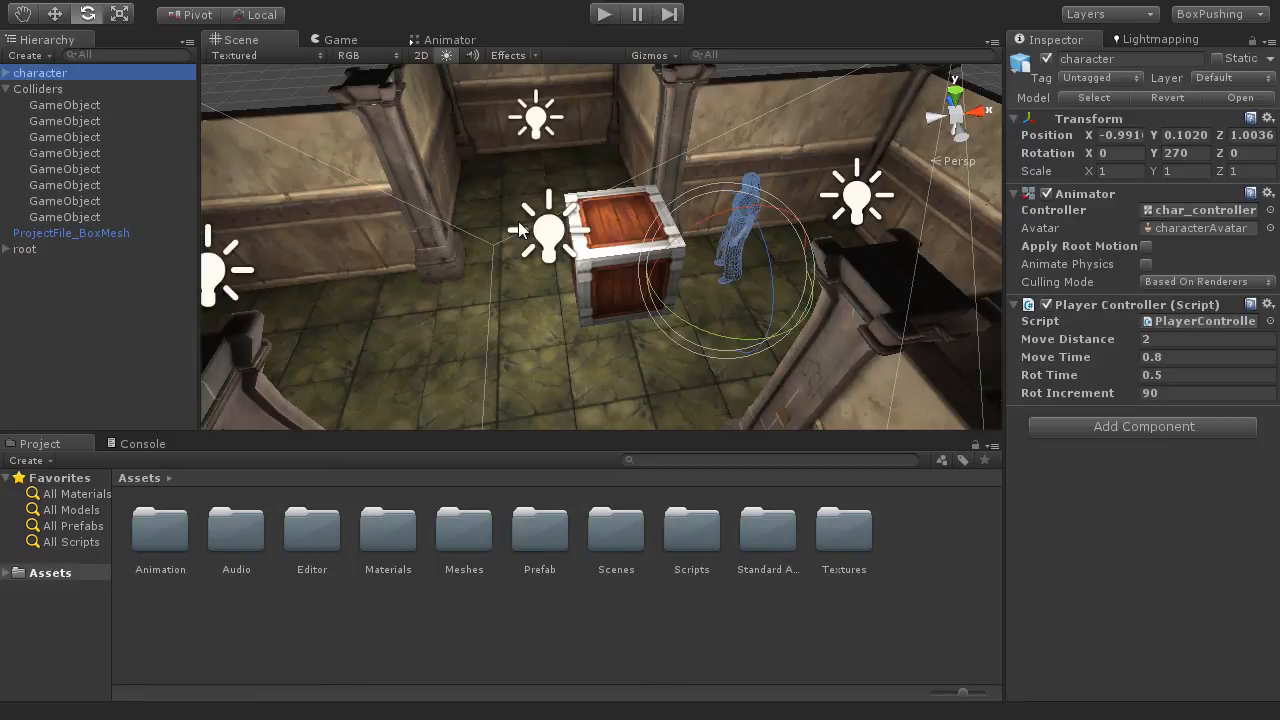
Step: Maximize the Scene view, activate the Move tool and examine the crate and the character from opposite sides of the room
{"action": "key", "text": "shift+space"}
{"action": "left_click_drag", "start_coordinate": [792, 333], "coordinate": [944, 336], "text": "alt"}
{"action": "key", "text": "w"}
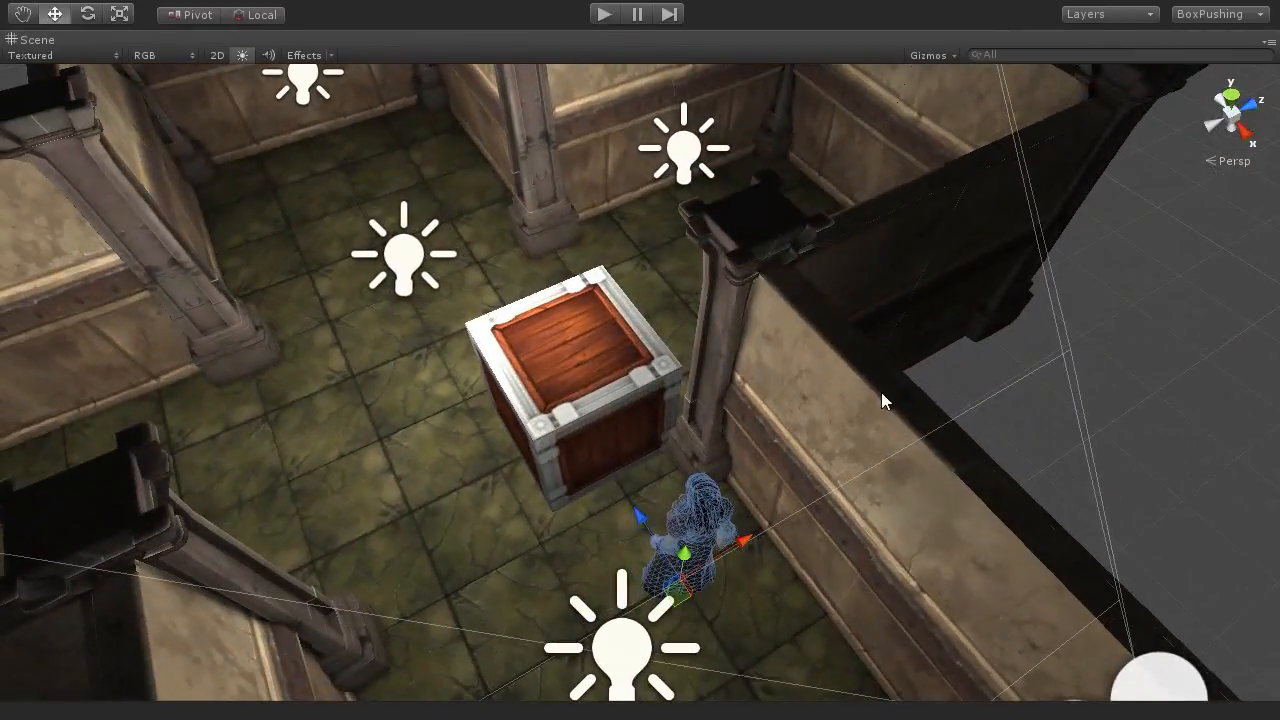
{"action": "scroll", "coordinate": [812, 420], "scroll_direction": "down", "scroll_amount": 6}
{"action": "middle_click_drag", "start_coordinate": [794, 409], "coordinate": [857, 400]}
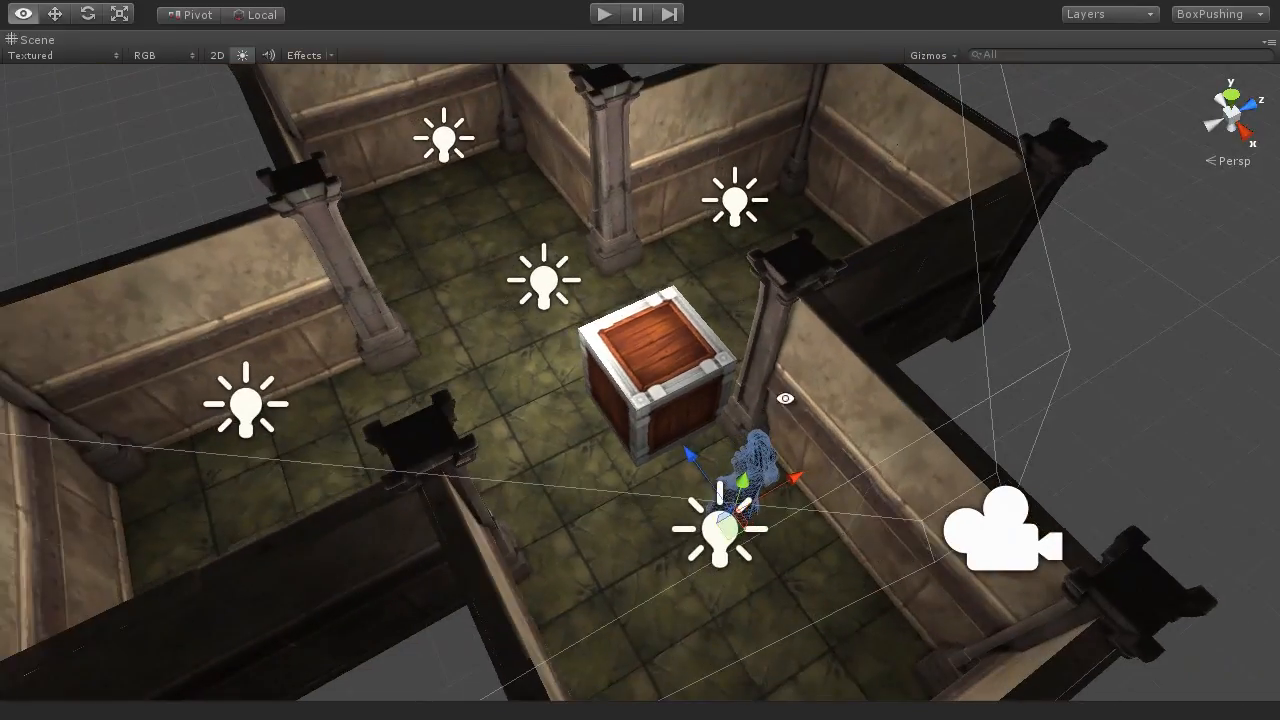
{"action": "left_click_drag", "start_coordinate": [787, 399], "coordinate": [971, 366], "text": "alt"}
{"action": "left_click_drag", "start_coordinate": [872, 363], "coordinate": [971, 337], "text": "alt"}
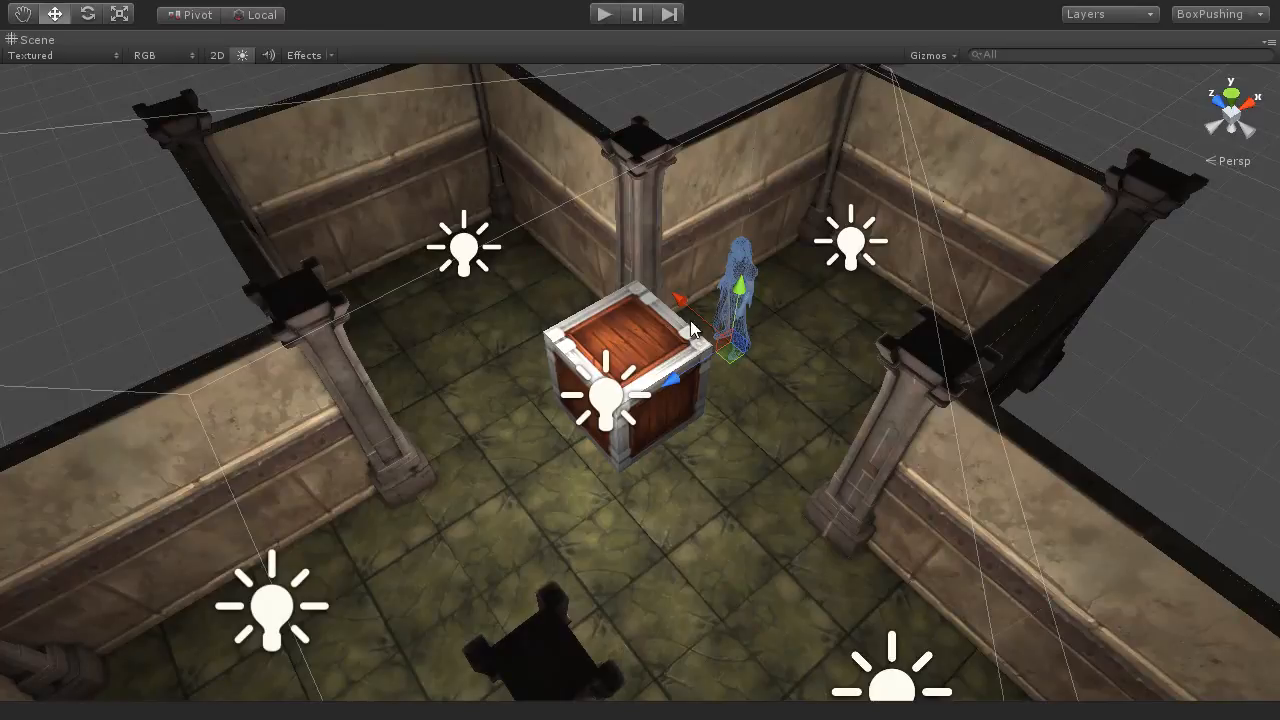
Step: Examine the crate up close together with the character standing on the neighbouring floor space
{"action": "middle_click_drag", "start_coordinate": [839, 364], "coordinate": [829, 391]}
{"action": "mouse_move", "coordinate": [896, 423]}
{"action": "left_mouse_down", "text": "alt"}
{"action": "mouse_move", "coordinate": [637, 430]}
{"action": "mouse_move", "coordinate": [910, 408]}
{"action": "left_mouse_up", "text": "alt"}
{"action": "scroll", "coordinate": [785, 410], "scroll_direction": "up", "scroll_amount": 6}
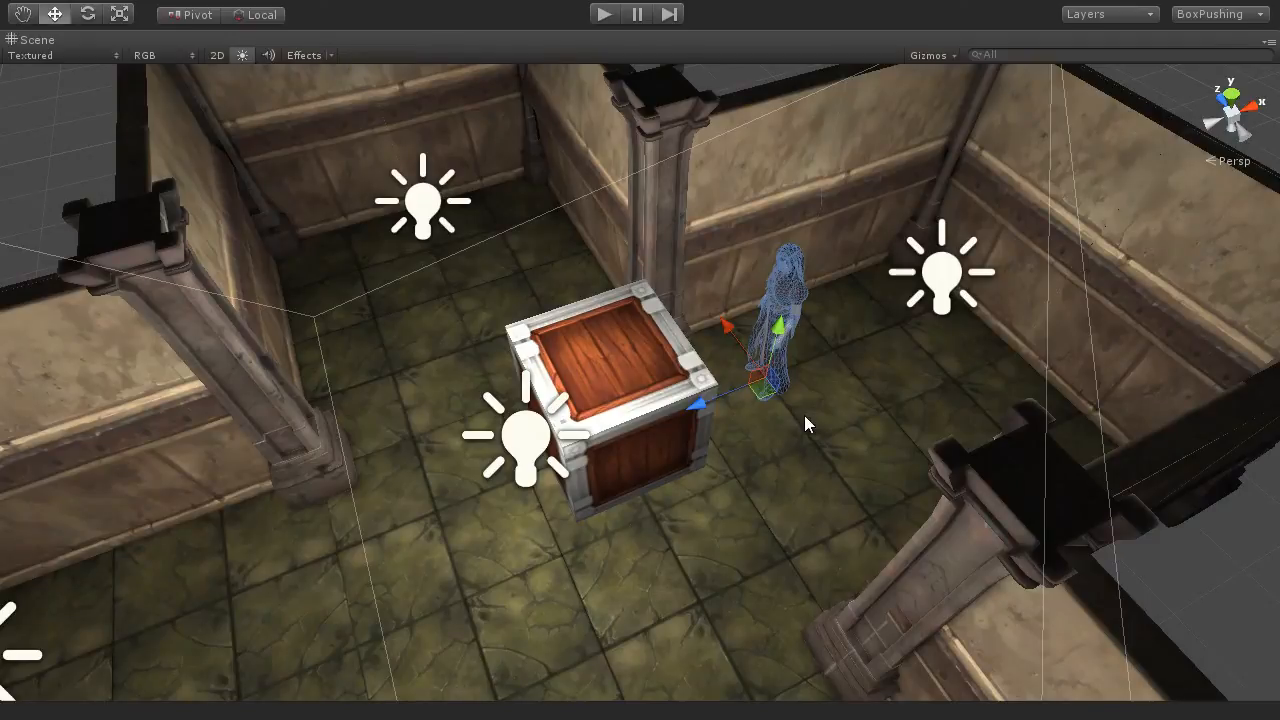
{"action": "left_click_drag", "start_coordinate": [851, 414], "coordinate": [794, 371], "text": "alt"}
{"action": "scroll", "coordinate": [724, 350], "scroll_direction": "up", "scroll_amount": 3}
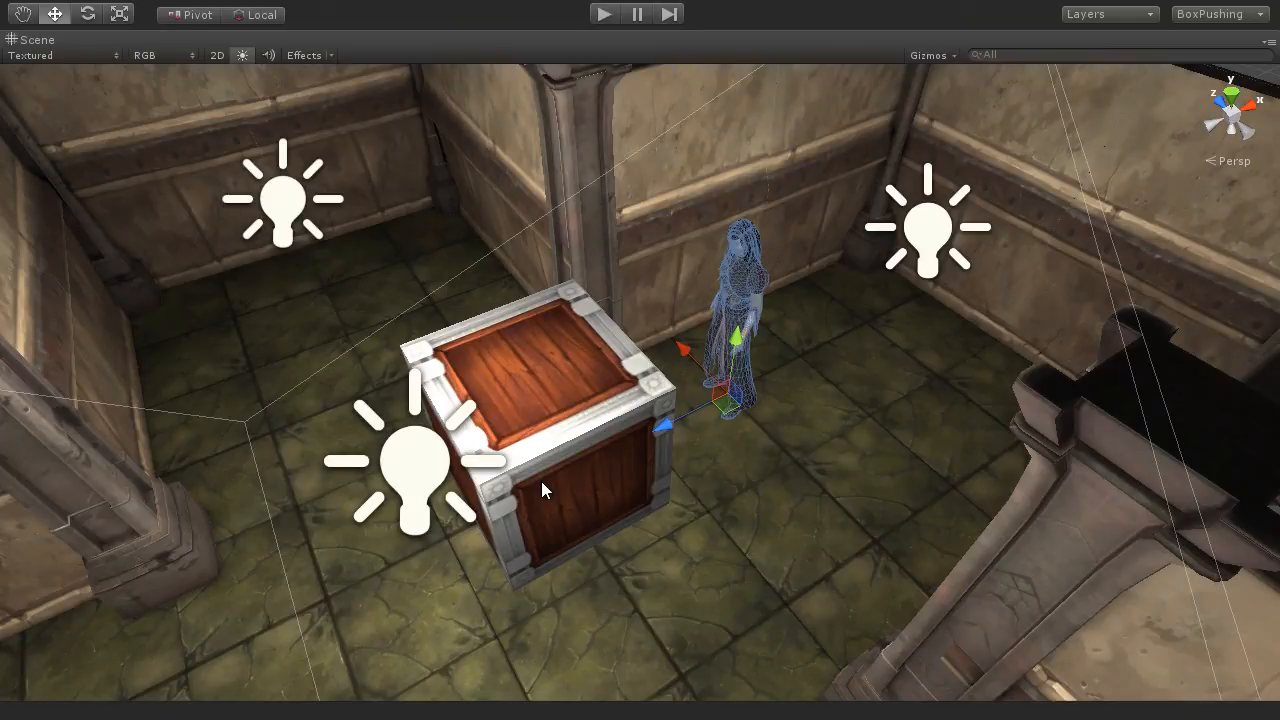
{"action": "scroll", "coordinate": [541, 481], "scroll_direction": "down", "scroll_amount": 5}
{"action": "scroll", "coordinate": [541, 481], "scroll_direction": "up", "scroll_amount": 2}
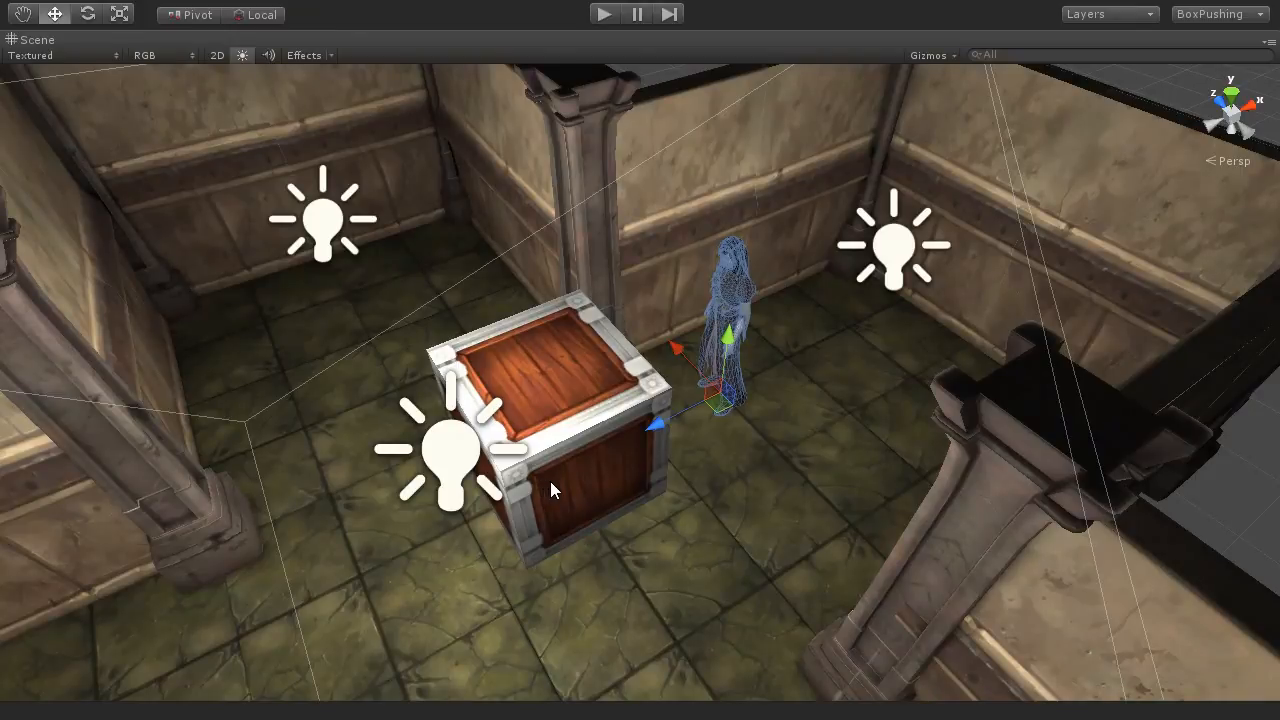
{"action": "left_click_drag", "start_coordinate": [793, 501], "coordinate": [748, 494], "text": "alt"}
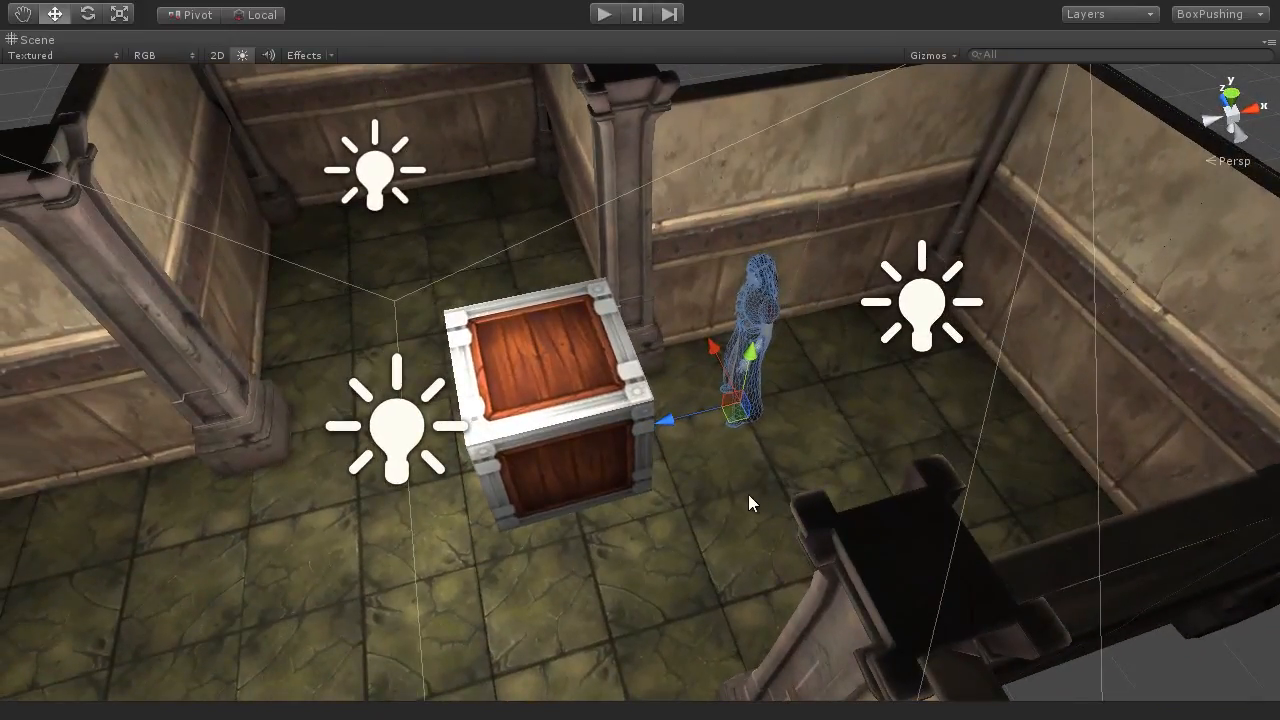
Step: Move the character away from the crate toward the far wall, and bring it back to the space beside the crate
{"action": "left_click_drag", "start_coordinate": [686, 414], "coordinate": [855, 381]}
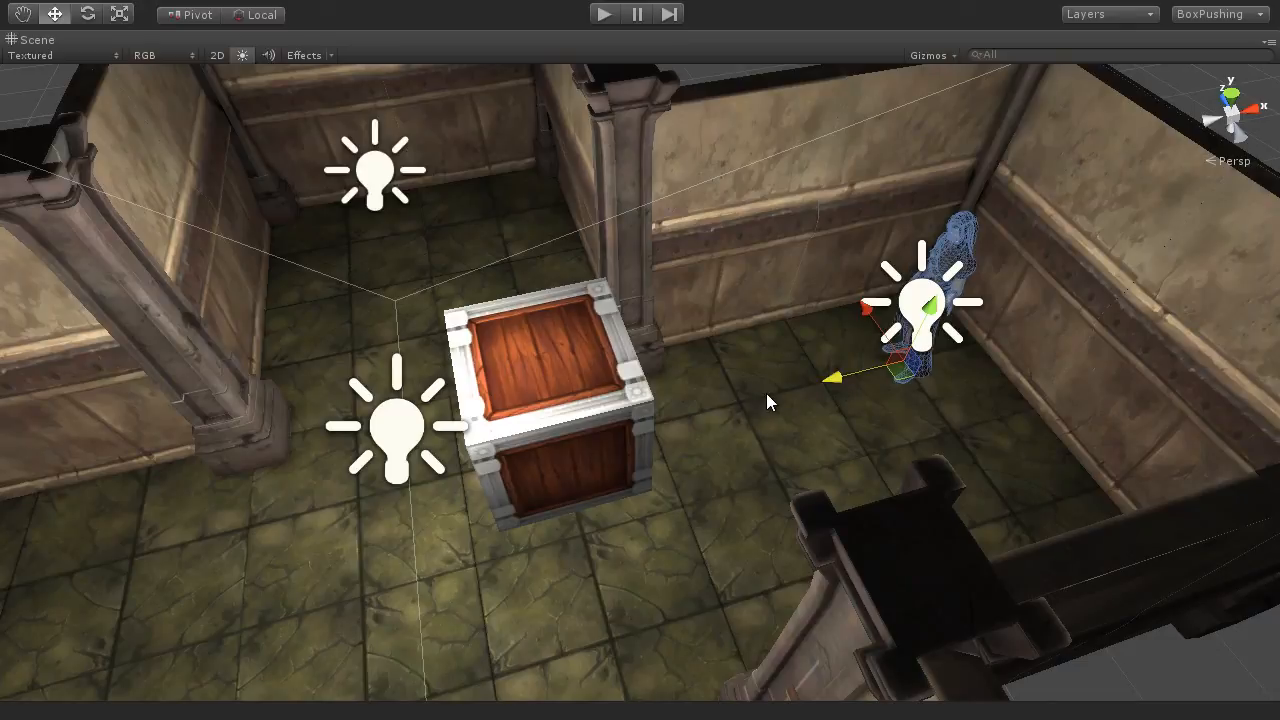
{"action": "left_click_drag", "start_coordinate": [850, 392], "coordinate": [881, 413], "text": "alt"}
{"action": "scroll", "coordinate": [741, 446], "scroll_direction": "up", "scroll_amount": 3}
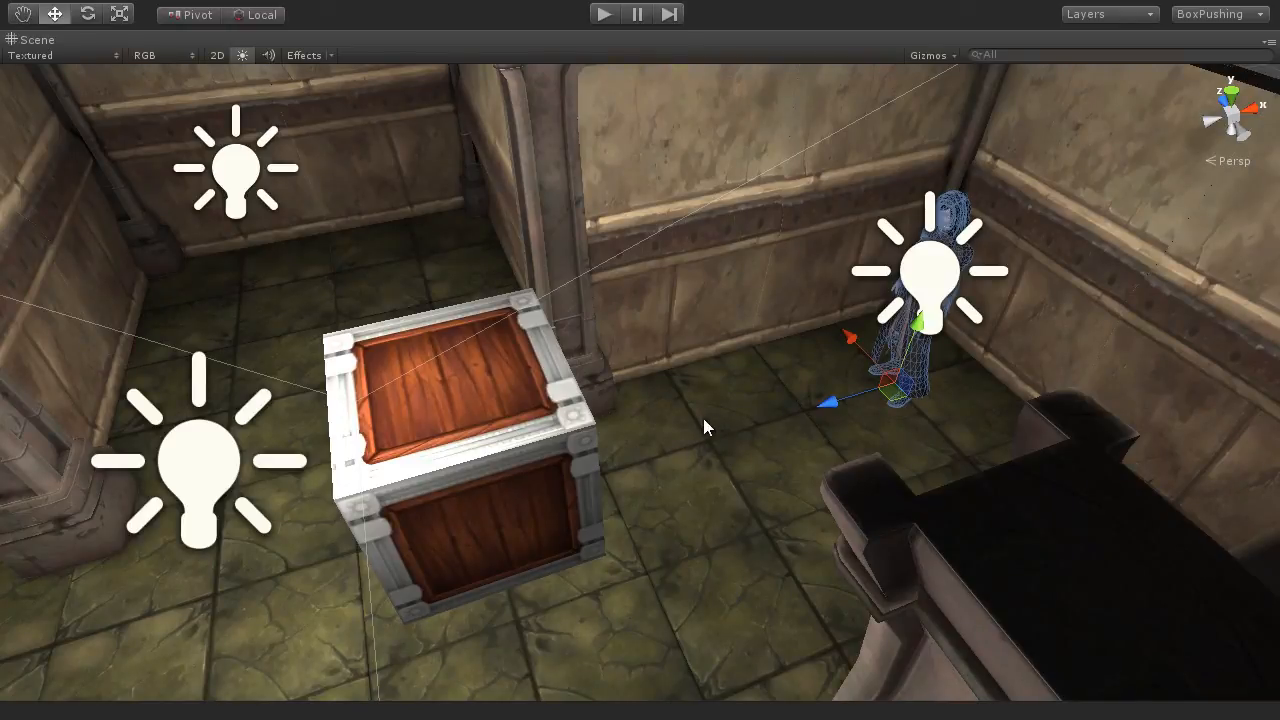
{"action": "left_click_drag", "start_coordinate": [830, 402], "coordinate": [738, 490]}
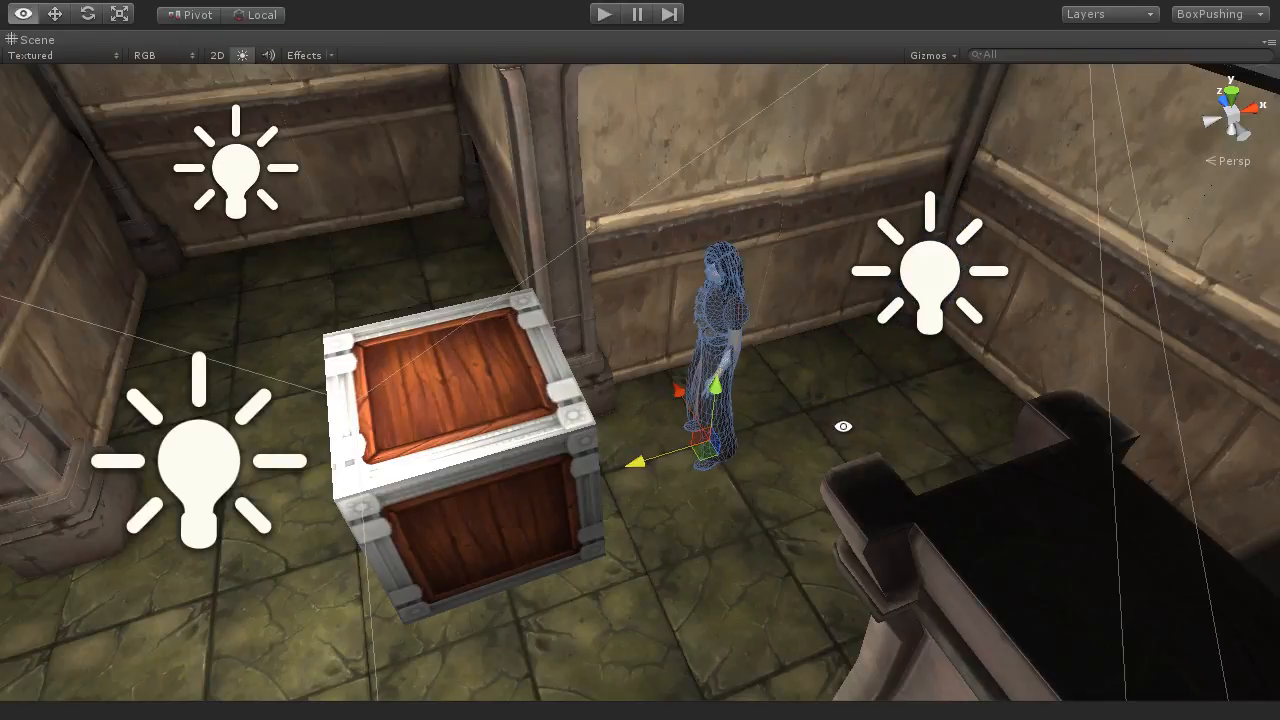
{"action": "left_click_drag", "start_coordinate": [848, 434], "coordinate": [811, 507], "text": "alt"}
Step: Rotate the character about its vertical axis so it faces the wall instead of the crate
{"action": "key", "text": "e"}
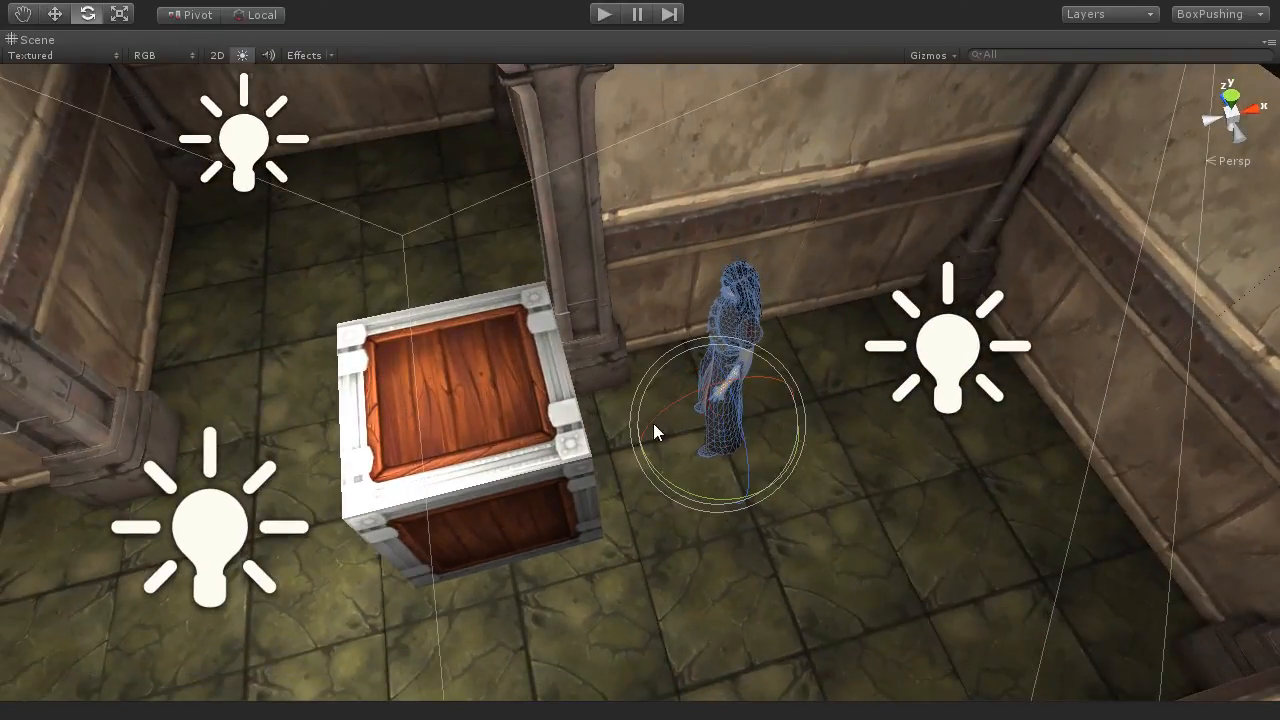
{"action": "left_click_drag", "start_coordinate": [645, 399], "coordinate": [702, 438]}
{"action": "mouse_move", "coordinate": [701, 500]}
{"action": "left_mouse_down", "text": "alt"}
{"action": "mouse_move", "coordinate": [697, 468]}
{"action": "mouse_move", "coordinate": [698, 514]}
{"action": "left_mouse_up", "text": "alt"}
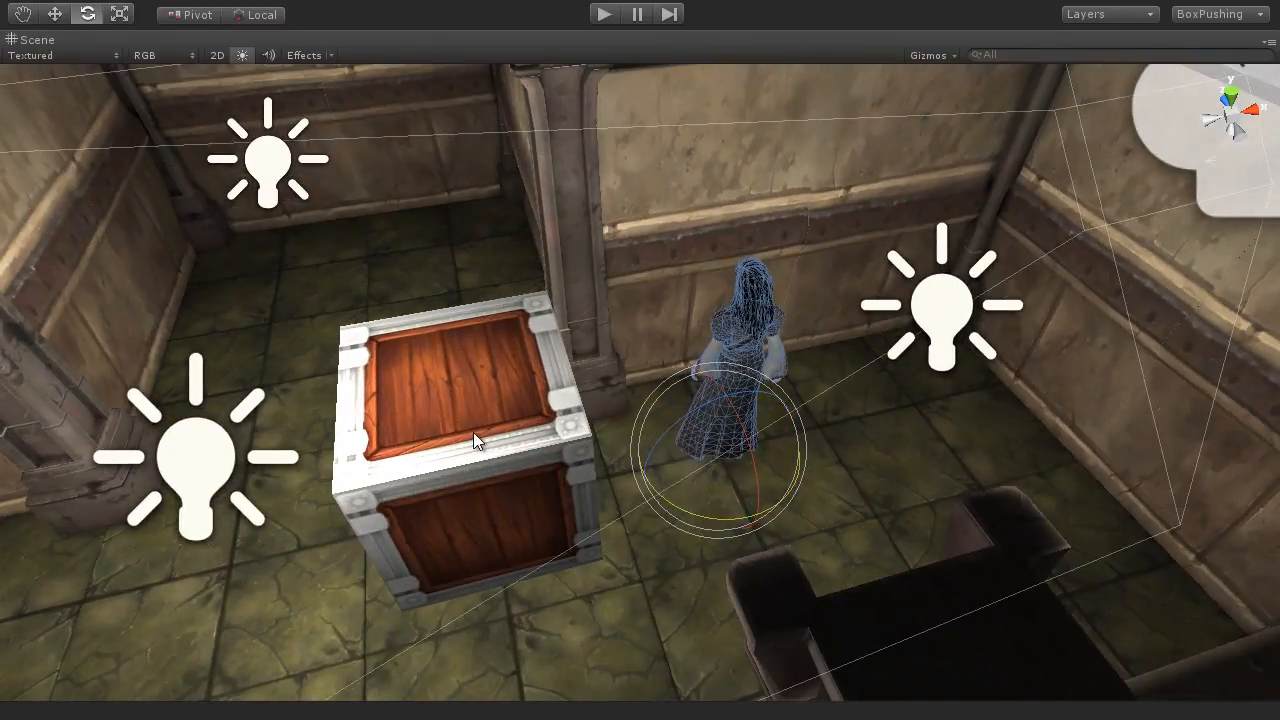
Step: Activate the Move tool with global handle orientation and examine the character's position relative to the crate
{"action": "key", "text": "w"}
{"action": "key", "text": "x"}
{"action": "left_click_drag", "start_coordinate": [783, 449], "coordinate": [883, 483], "text": "alt"}
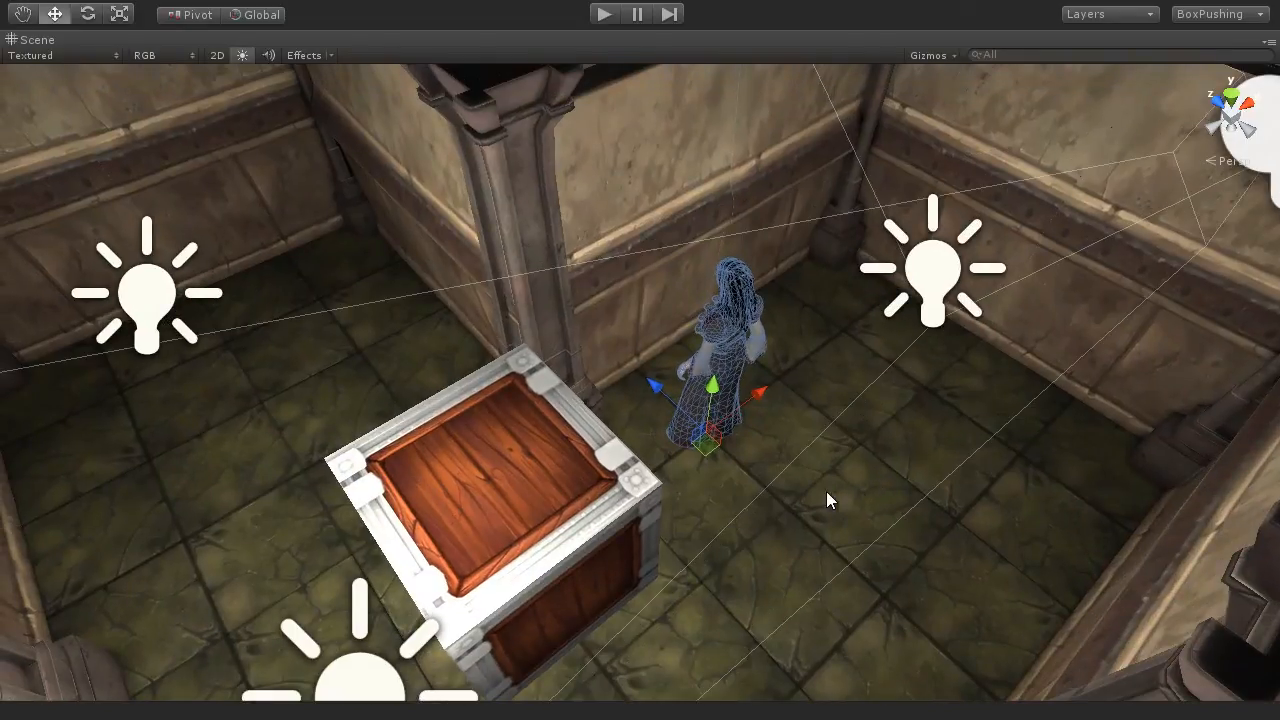
{"action": "scroll", "coordinate": [815, 510], "scroll_direction": "down", "scroll_amount": 2}
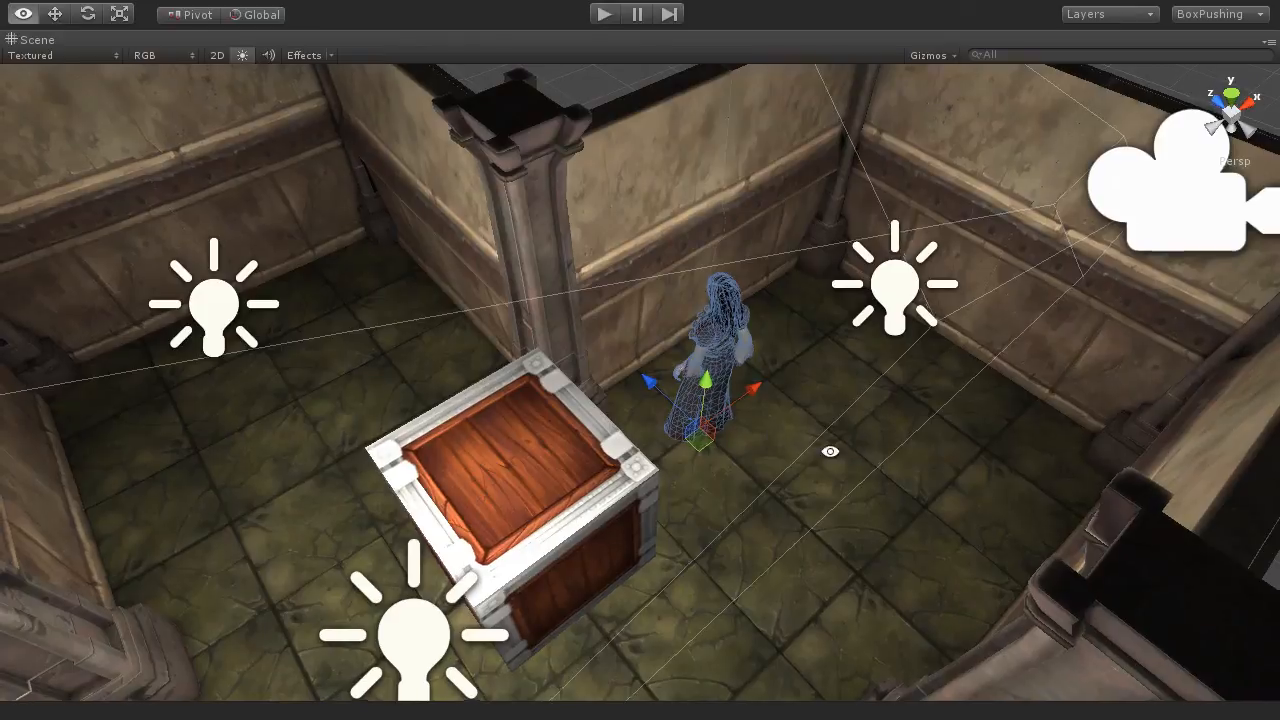
{"action": "left_click_drag", "start_coordinate": [829, 449], "coordinate": [136, 414], "text": "alt"}
{"action": "middle_click_drag", "start_coordinate": [1046, 514], "coordinate": [846, 489]}
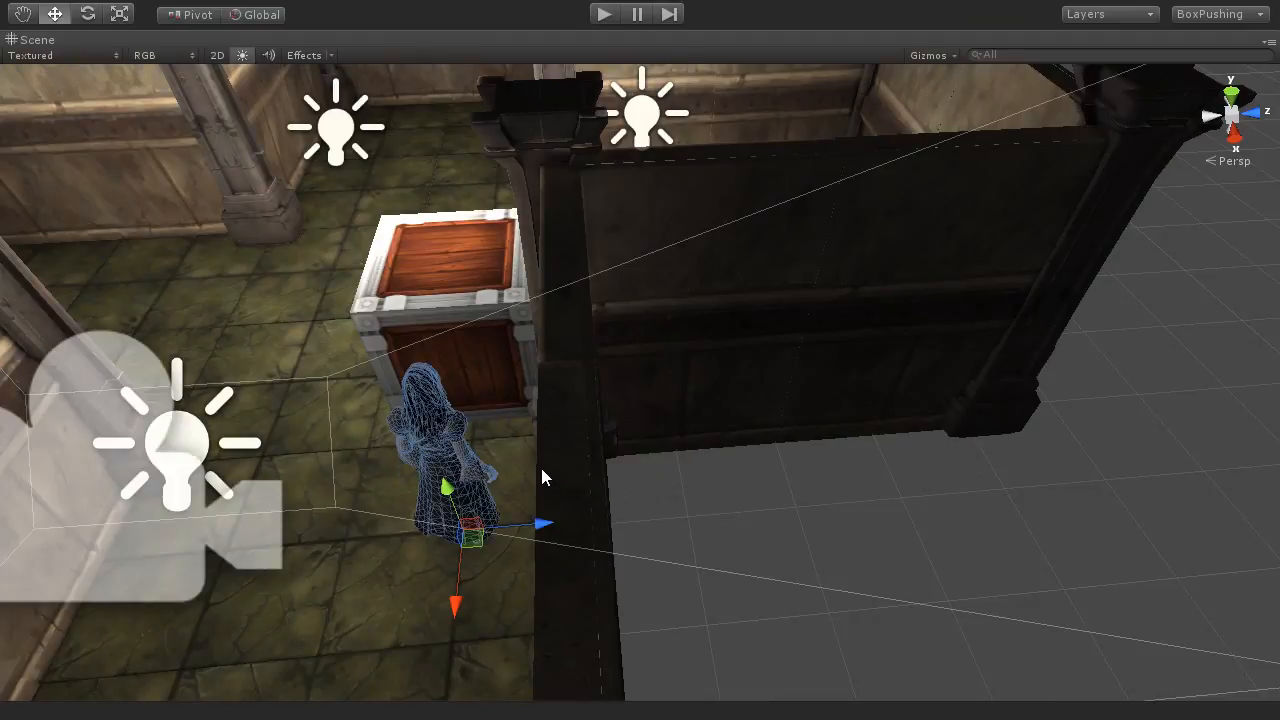
Step: Deselect and reselect the character, and examine the floor spaces on either side of the crate
{"action": "middle_click_drag", "start_coordinate": [541, 469], "coordinate": [634, 443]}
{"action": "left_click_drag", "start_coordinate": [634, 443], "coordinate": [1103, 463], "text": "alt"}
{"action": "left_click", "coordinate": [969, 470]}
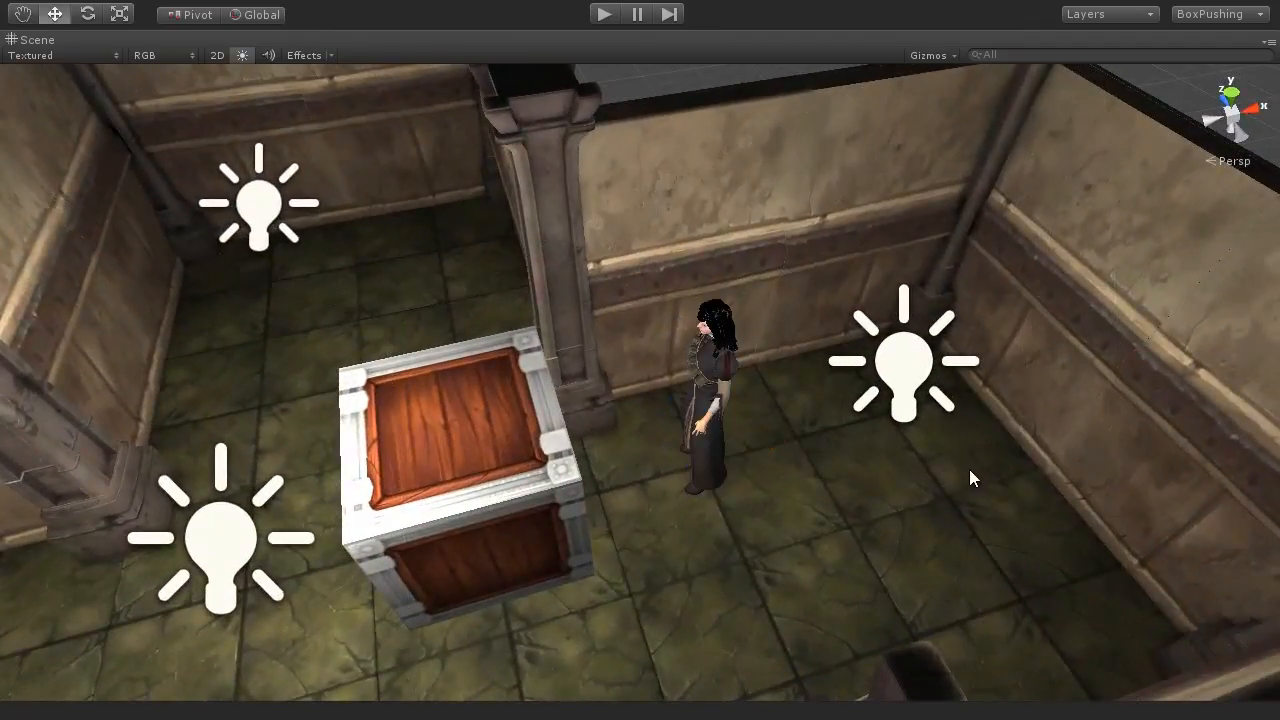
{"action": "left_click", "coordinate": [700, 438]}
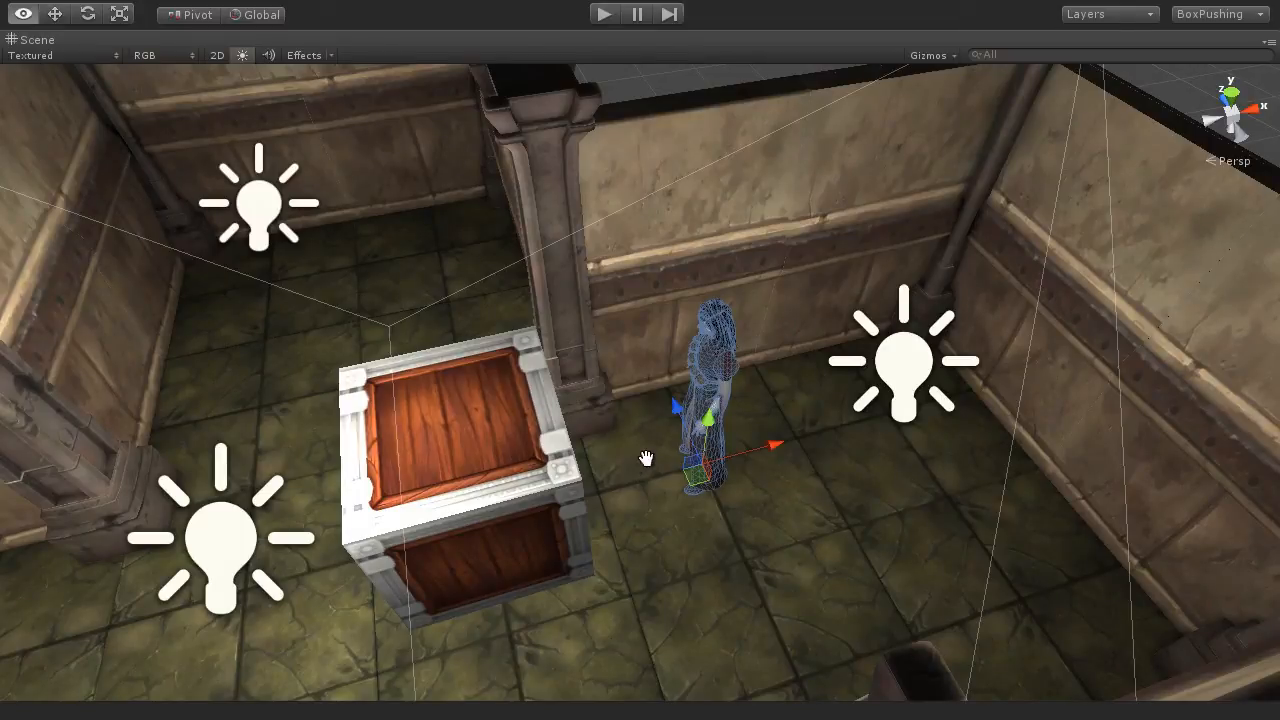
{"action": "middle_click_drag", "start_coordinate": [647, 460], "coordinate": [766, 427]}
{"action": "left_click_drag", "start_coordinate": [766, 427], "coordinate": [650, 345], "text": "alt"}
{"action": "scroll", "coordinate": [596, 362], "scroll_direction": "down", "scroll_amount": 3}
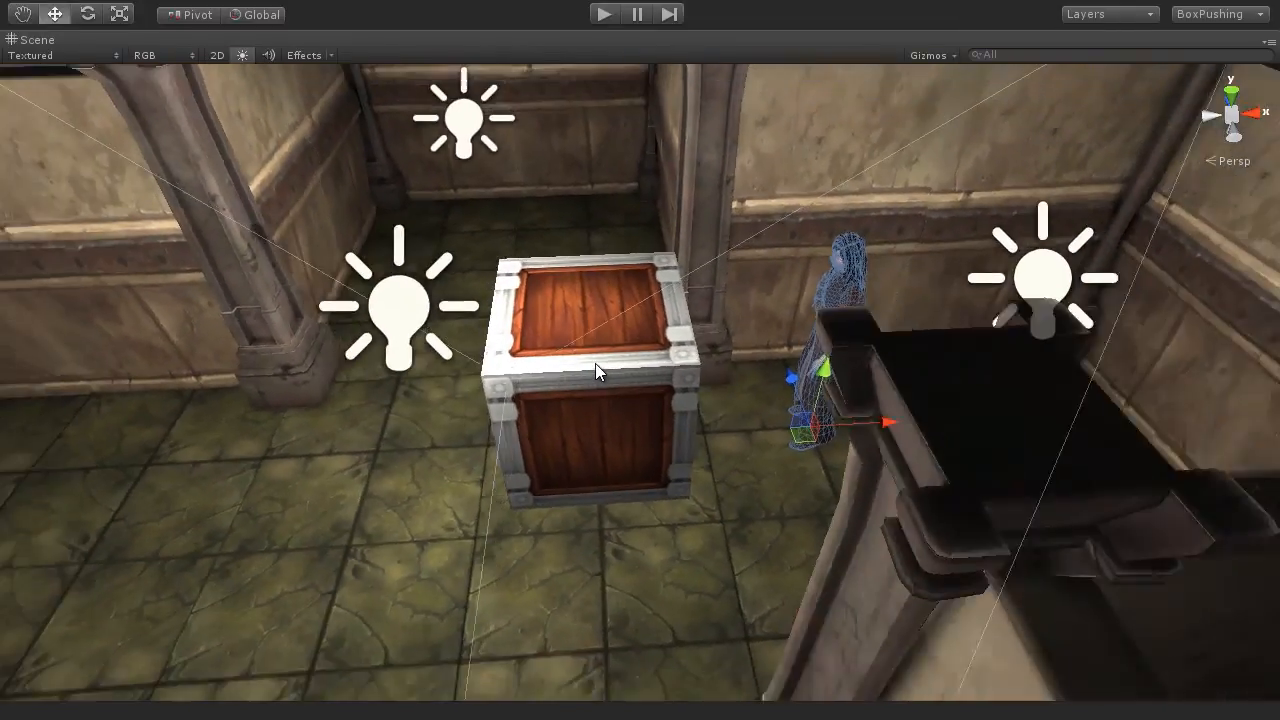
Step: Examine the room layout around the crate and character, and switch to the ValidateWalk function in PlayerController.cs
{"action": "middle_click_drag", "start_coordinate": [712, 409], "coordinate": [794, 420]}
{"action": "left_click_drag", "start_coordinate": [794, 420], "coordinate": [804, 437], "text": "alt"}
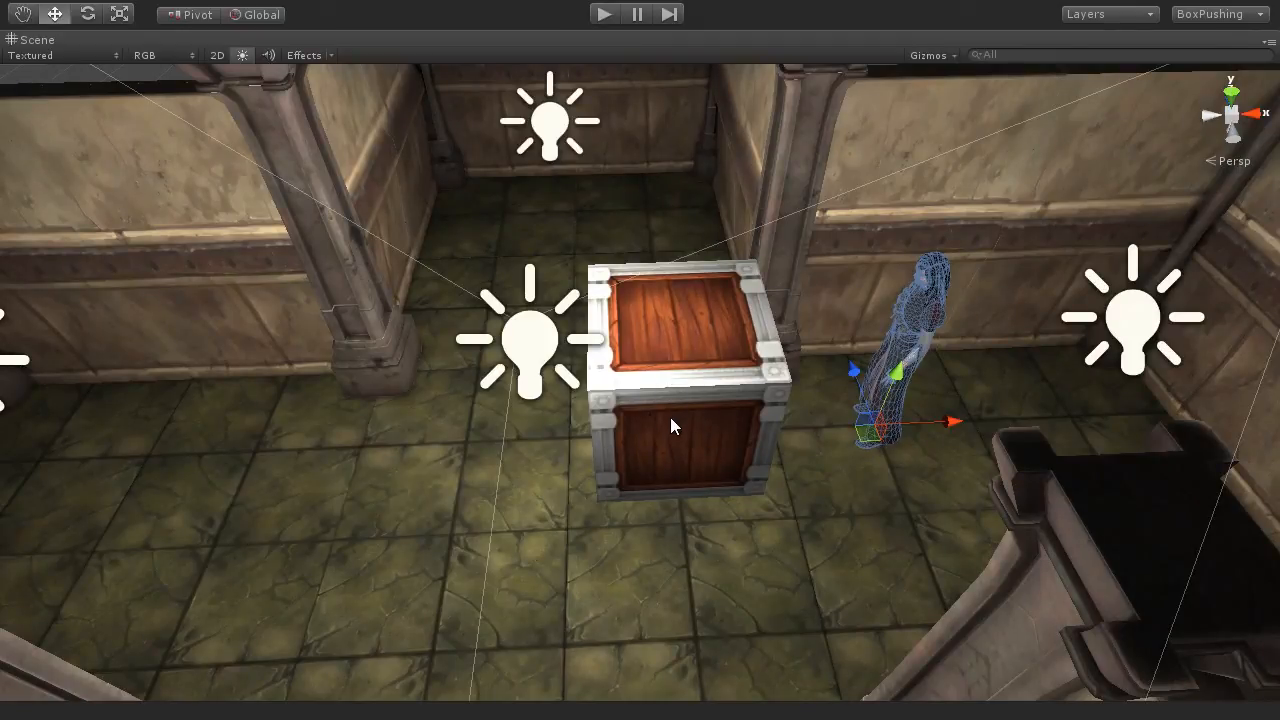
{"action": "middle_click_drag", "start_coordinate": [670, 417], "coordinate": [713, 402]}
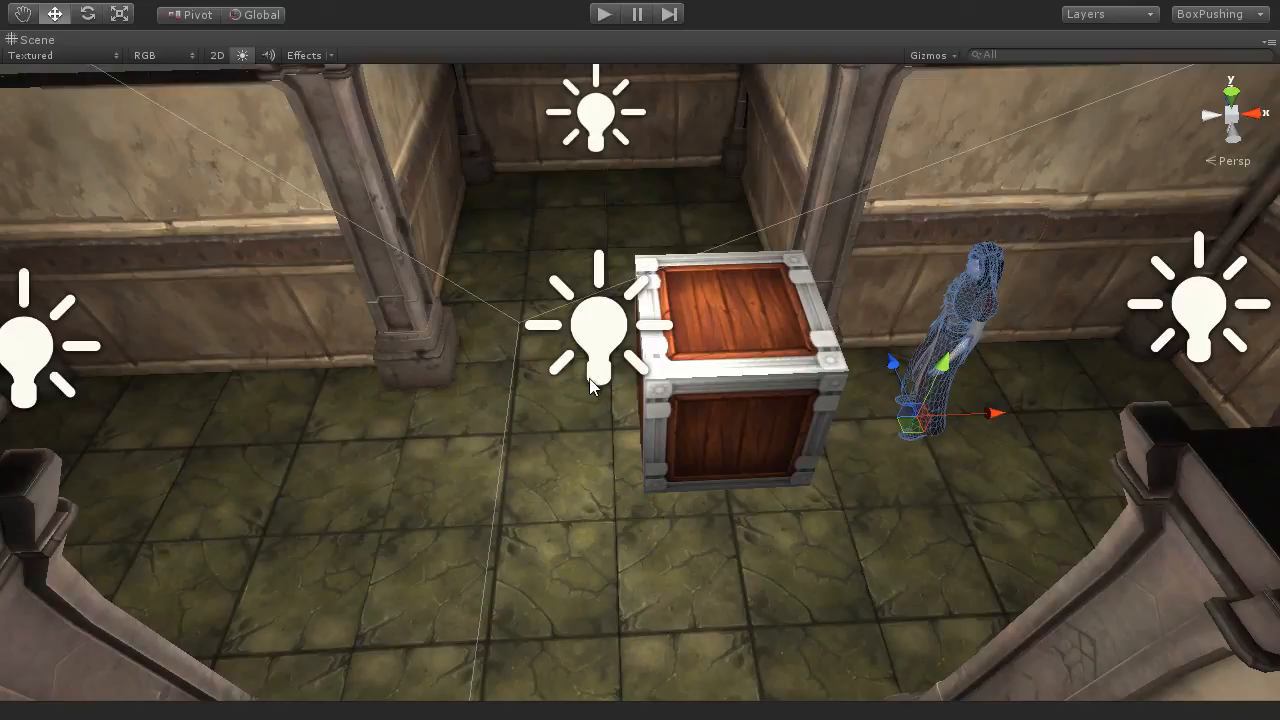
{"action": "middle_click_drag", "start_coordinate": [838, 428], "coordinate": [771, 437]}
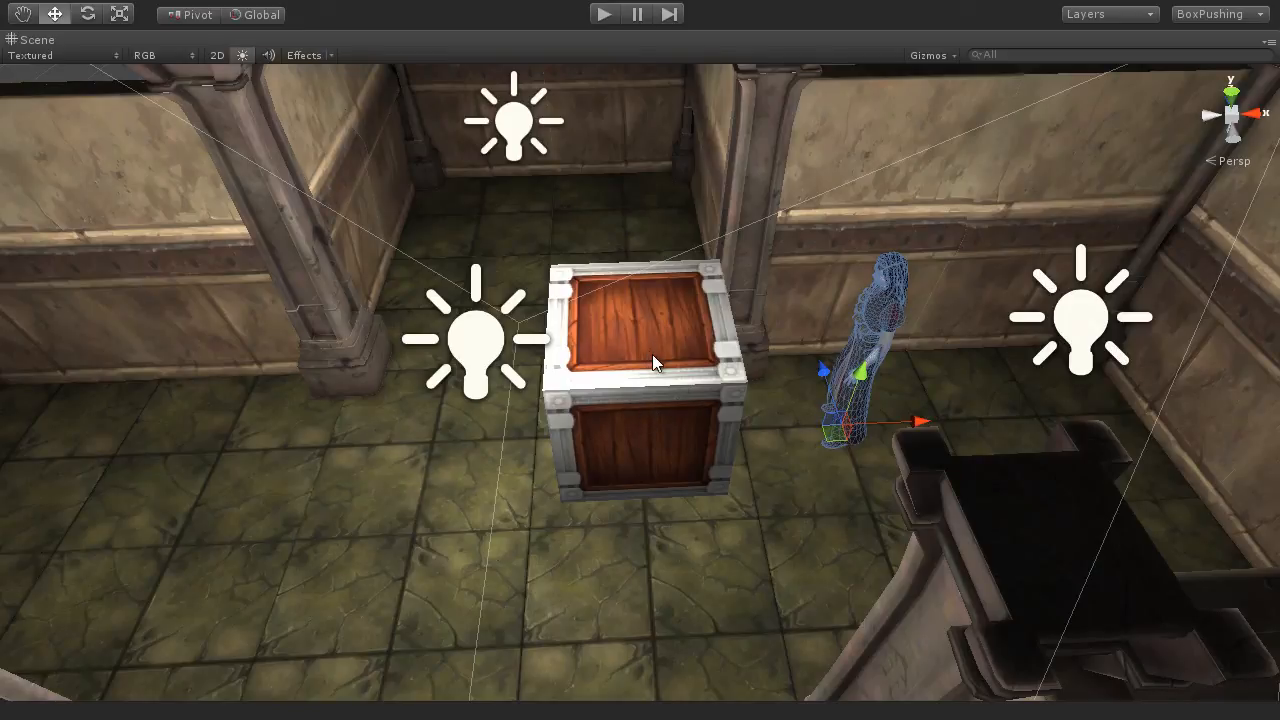
{"action": "scroll", "coordinate": [644, 450], "scroll_direction": "down", "scroll_amount": 5}
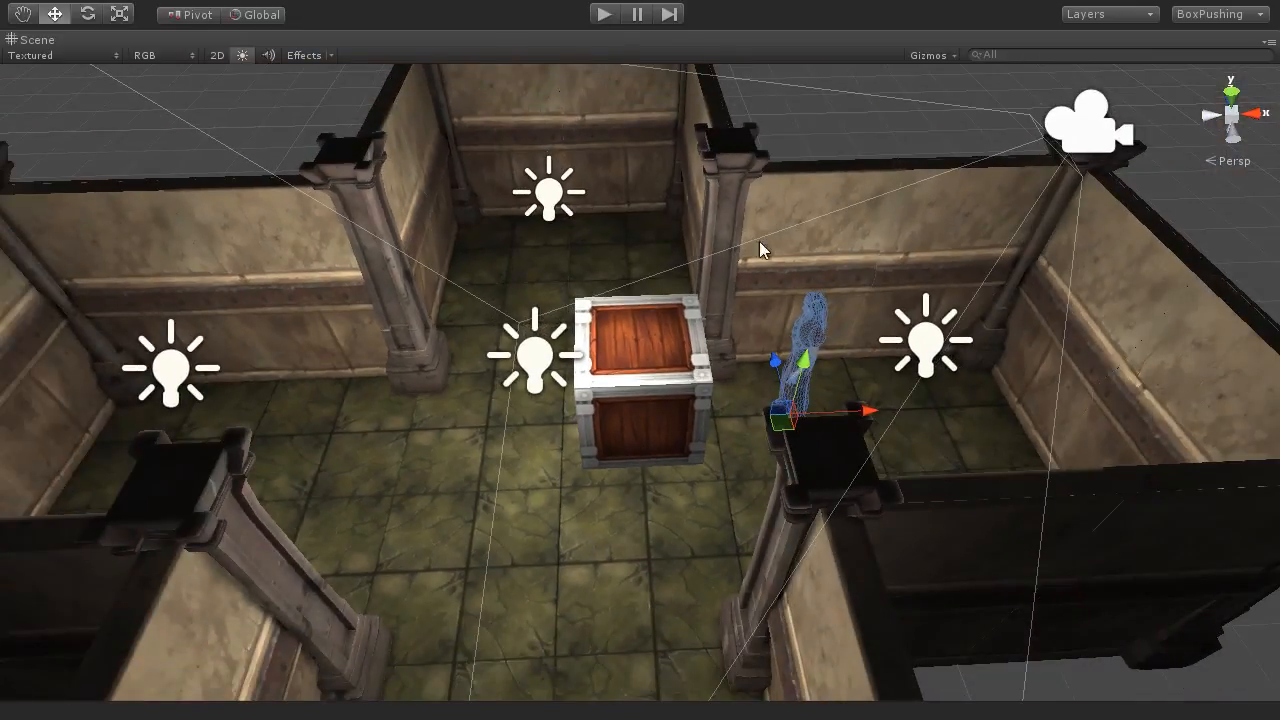
{"action": "left_click", "coordinate": [938, 77]}
{"action": "left_click_drag", "start_coordinate": [757, 386], "coordinate": [771, 314], "text": "alt"}
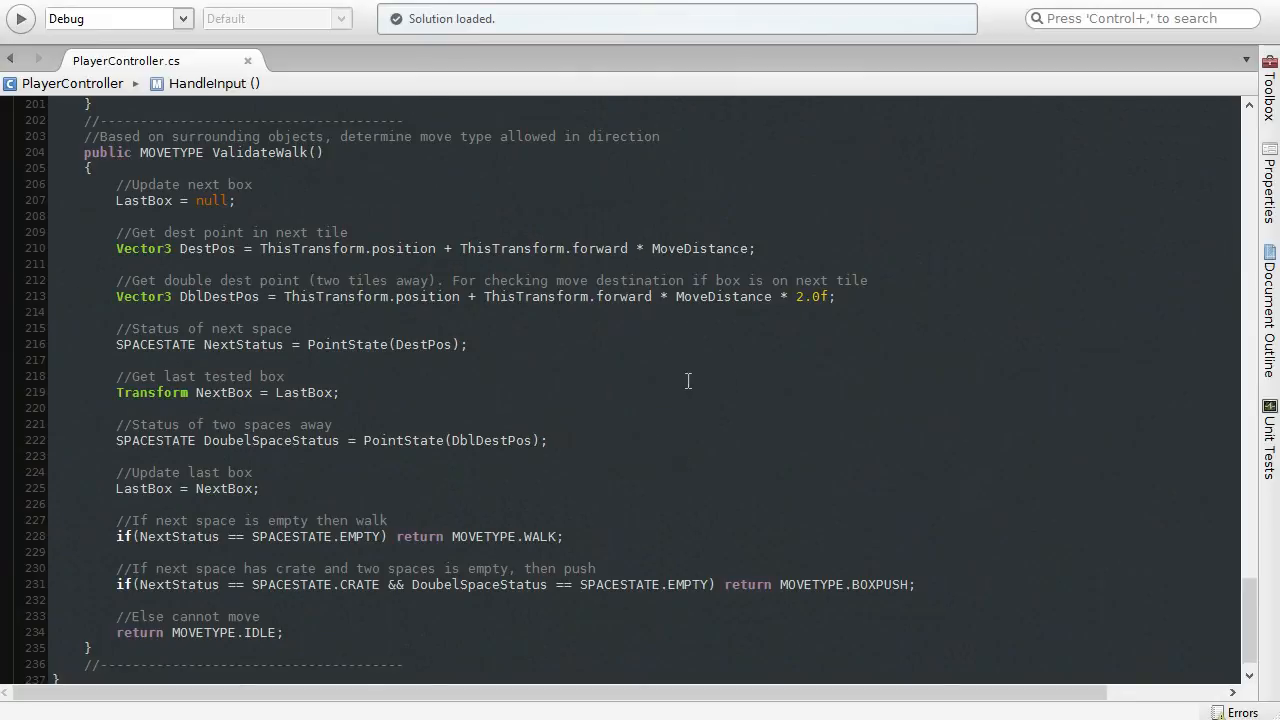
Step: Review the ValidateWalk declaration, highlighting its name and its MOVETYPE return type
{"action": "left_click", "coordinate": [330, 153]}
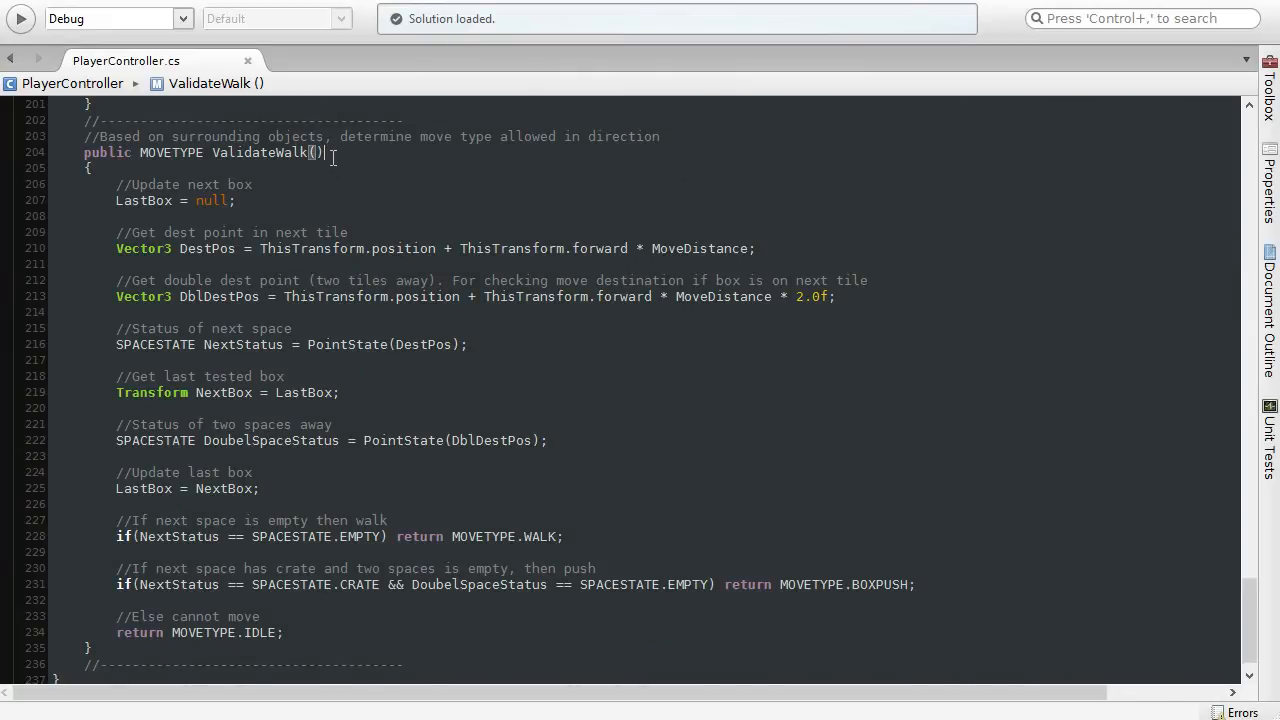
{"action": "left_click", "coordinate": [221, 153]}
{"action": "left_click_drag", "start_coordinate": [299, 163], "coordinate": [346, 160]}
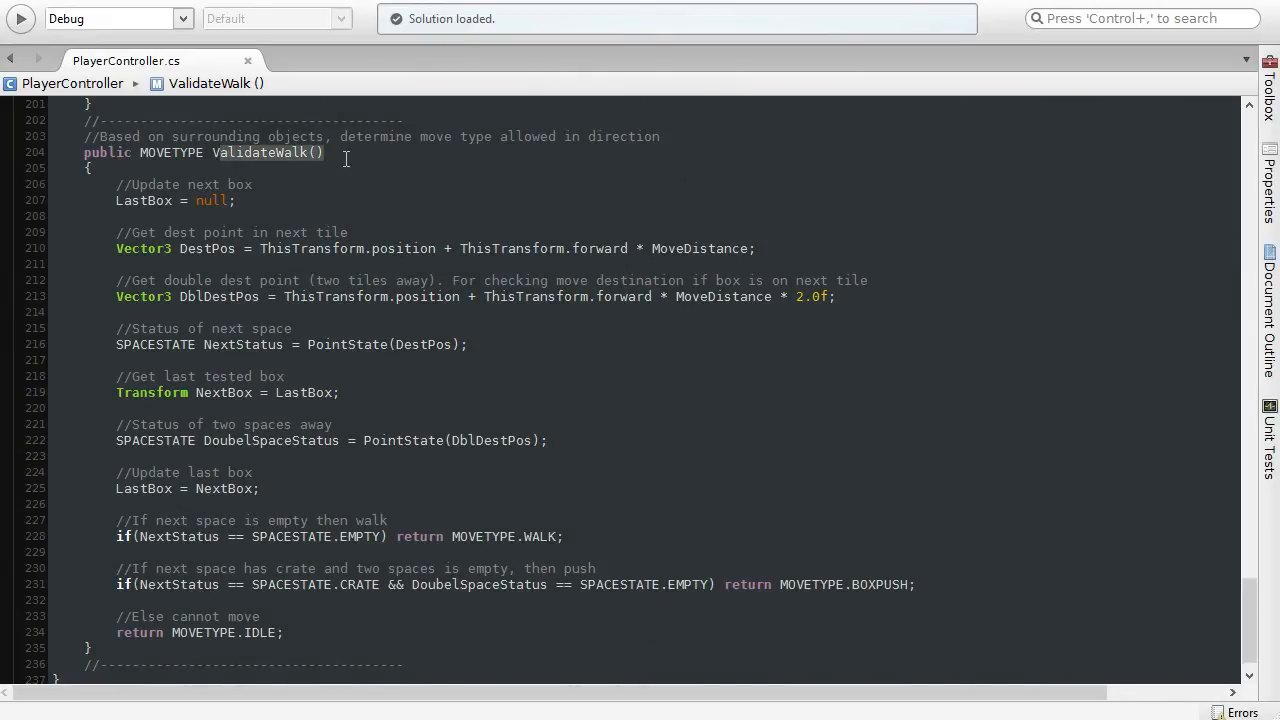
{"action": "left_click", "coordinate": [346, 160]}
{"action": "left_click", "coordinate": [174, 156]}
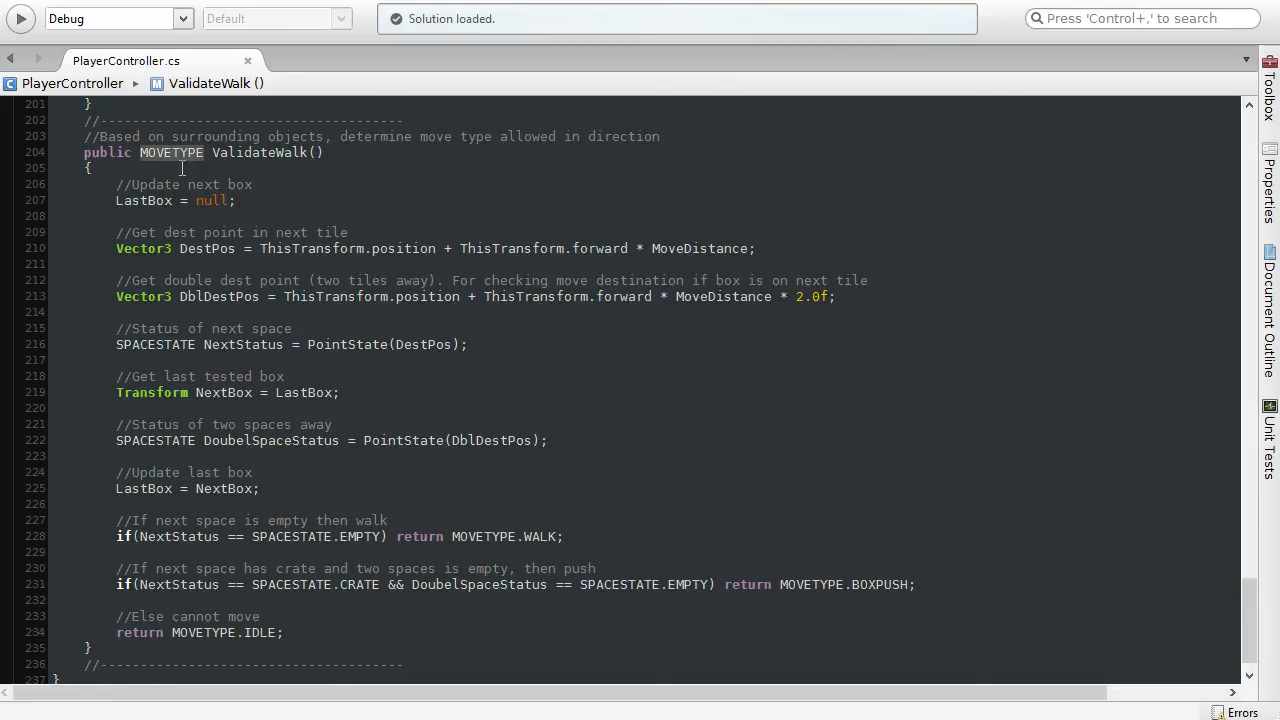
Step: Check the MOVETYPE.IDLE return at the end of ValidateWalk against the function's declared return type
{"action": "left_click", "coordinate": [173, 634]}
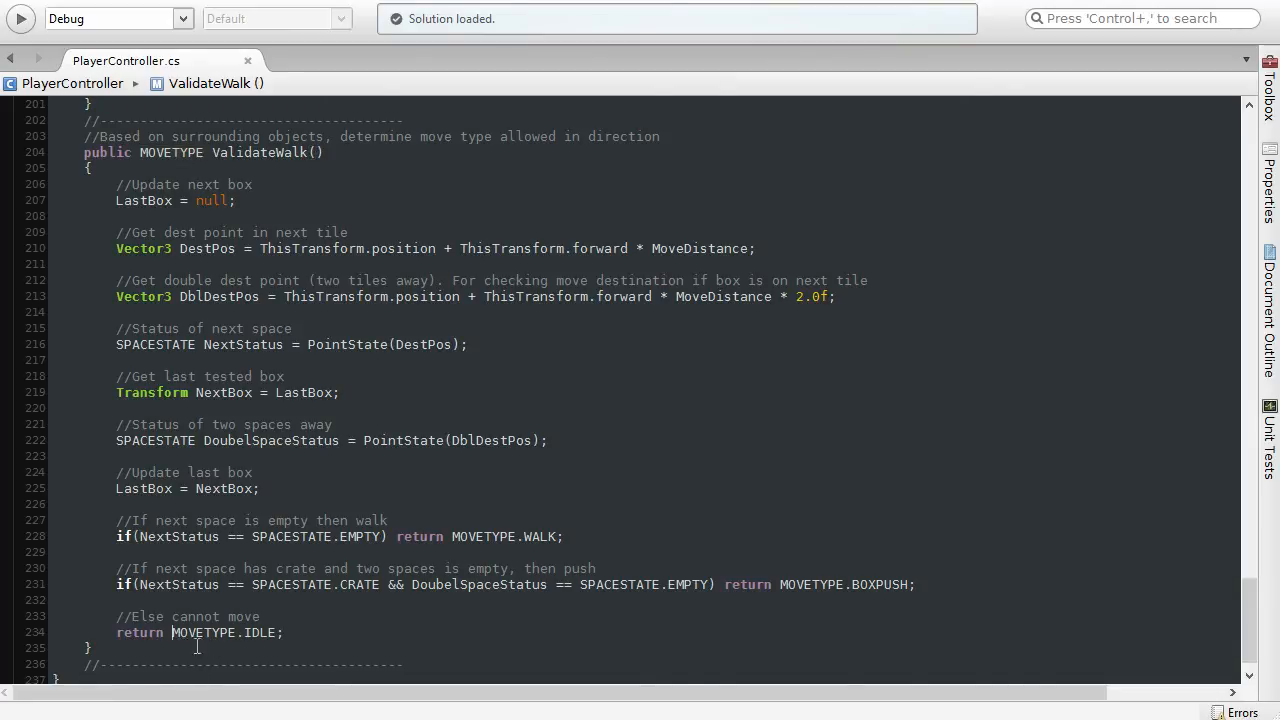
{"action": "left_click_drag", "start_coordinate": [197, 647], "coordinate": [276, 648]}
{"action": "left_click", "coordinate": [316, 643]}
{"action": "left_click", "coordinate": [177, 152]}
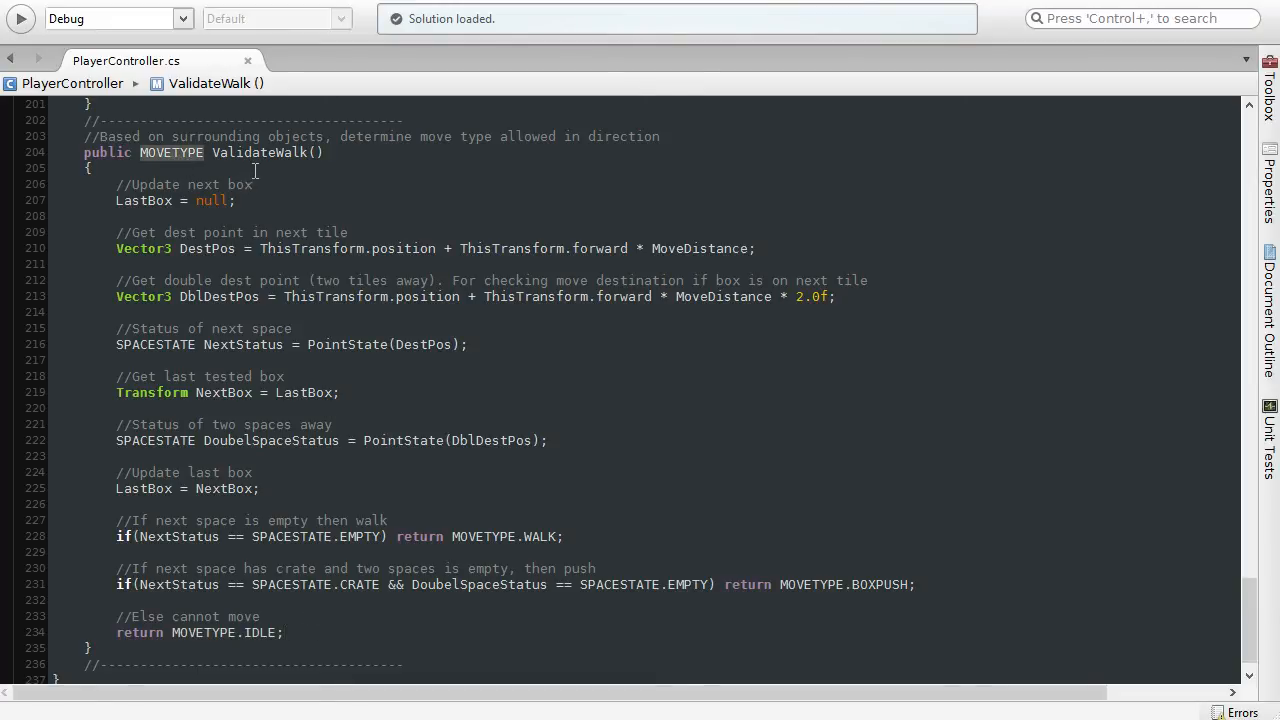
{"action": "left_click", "coordinate": [312, 152]}
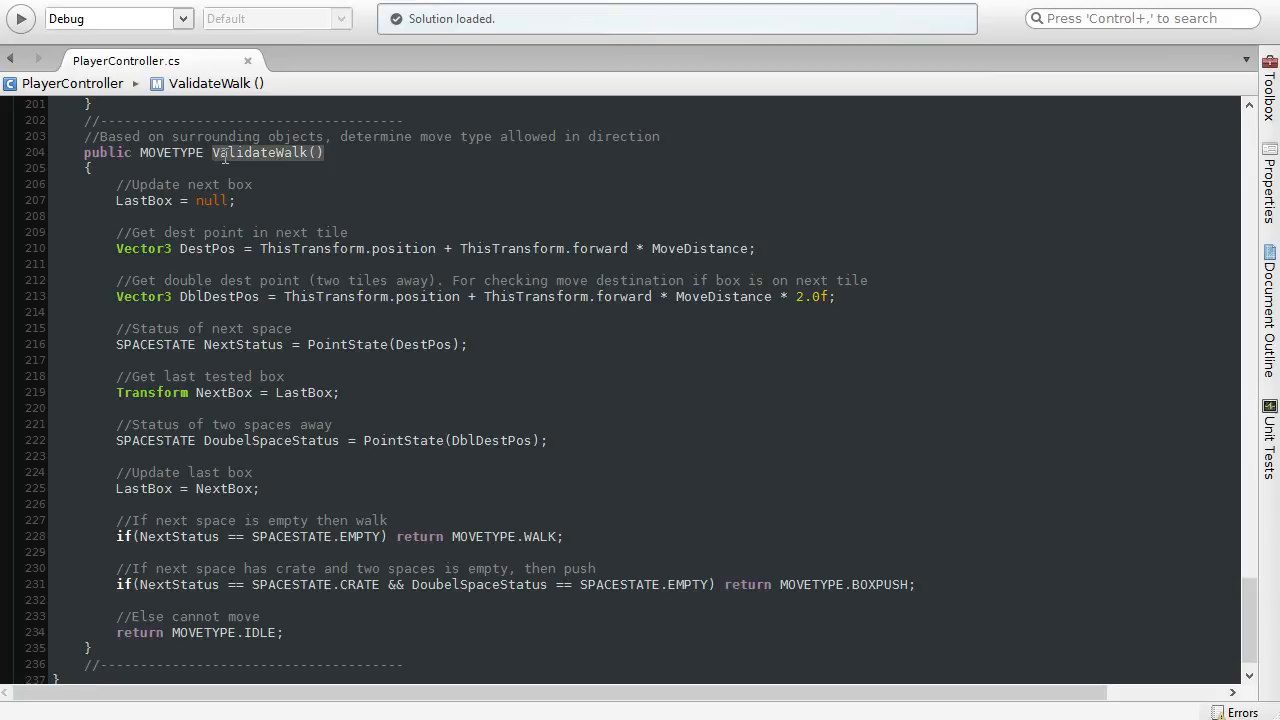
{"action": "left_click", "coordinate": [308, 198]}
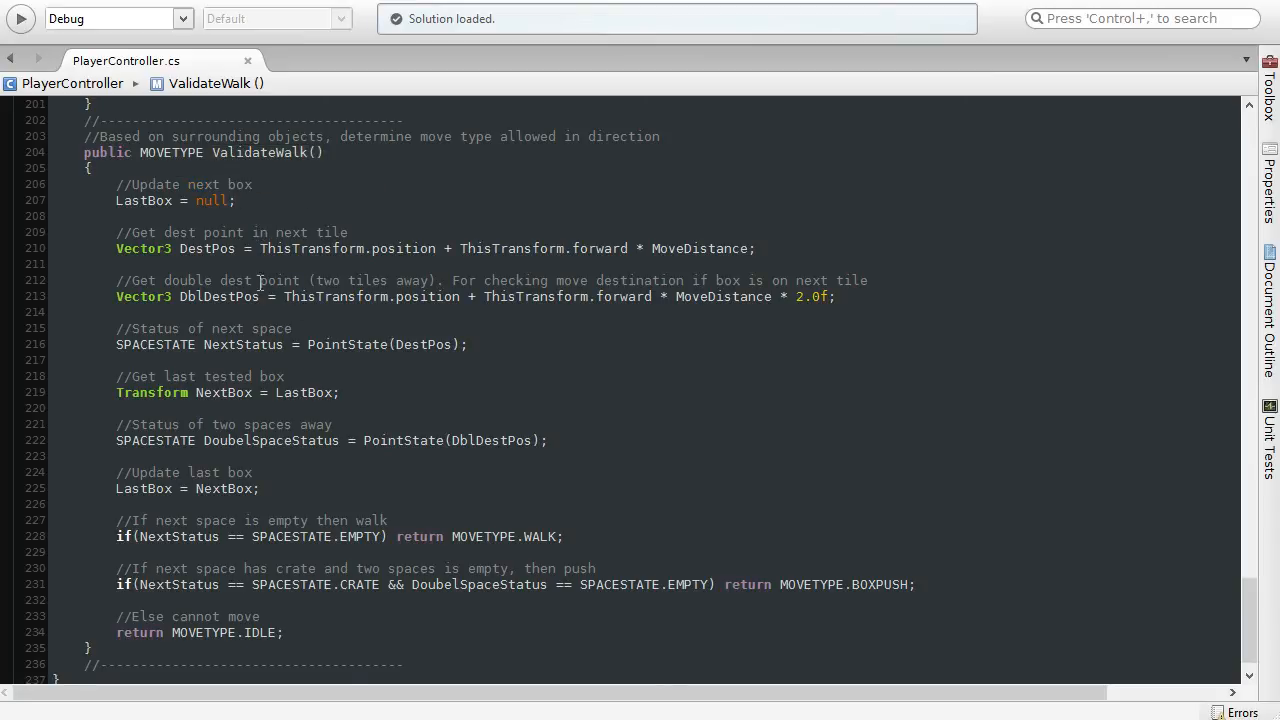
Step: Review the Vector3 DestPos line that computes the destination point in the next tile
{"action": "left_click_drag", "start_coordinate": [130, 253], "coordinate": [214, 260]}
{"action": "left_click", "coordinate": [214, 260]}
{"action": "double_click", "coordinate": [216, 252]}
{"action": "left_click_drag", "start_coordinate": [756, 249], "coordinate": [116, 250]}
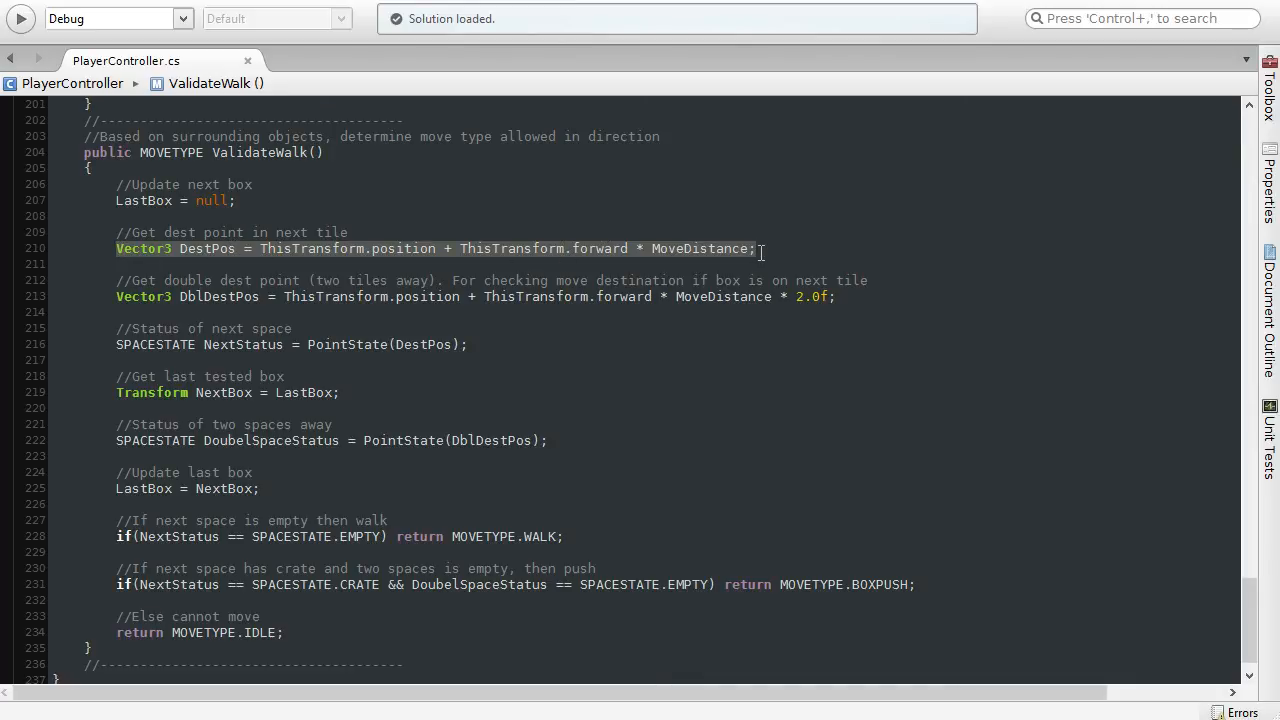
Step: Check ThisTransform.forward in the DestPos calculation, and review the DblDestPos line for the point two tiles away
{"action": "left_click", "coordinate": [500, 248]}
{"action": "left_click_drag", "start_coordinate": [460, 248], "coordinate": [630, 248]}
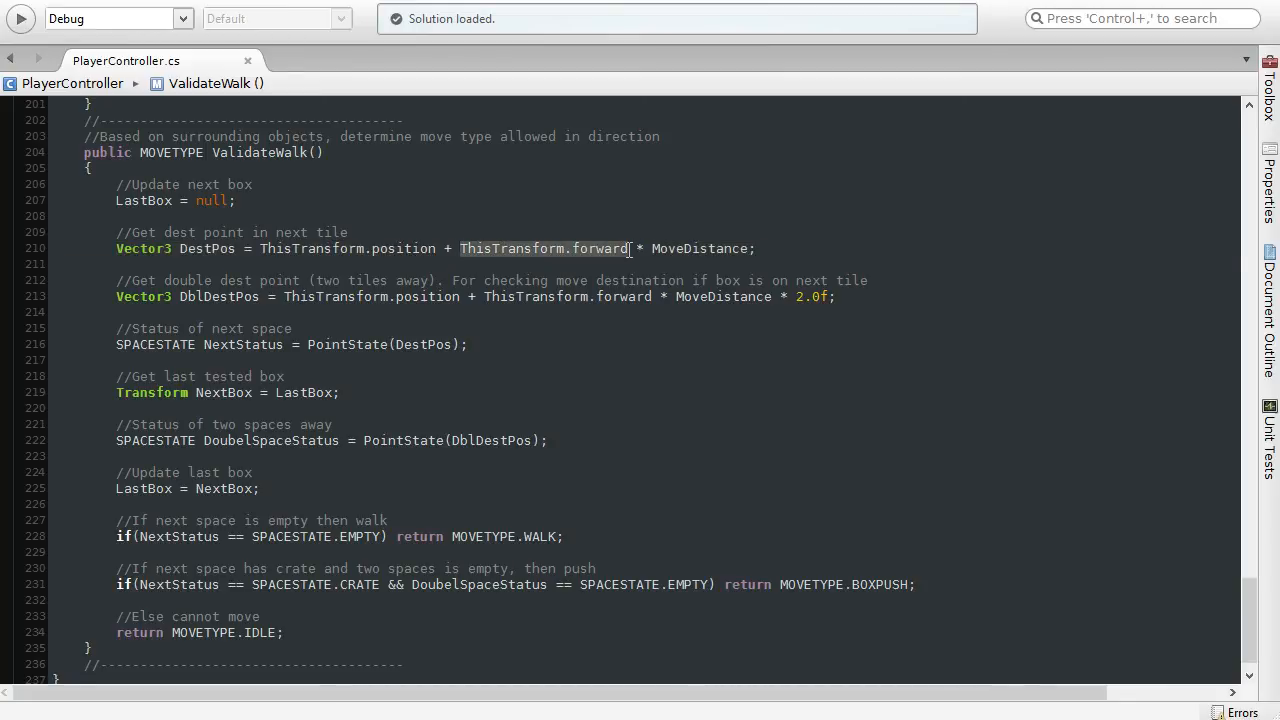
{"action": "double_click", "coordinate": [207, 248]}
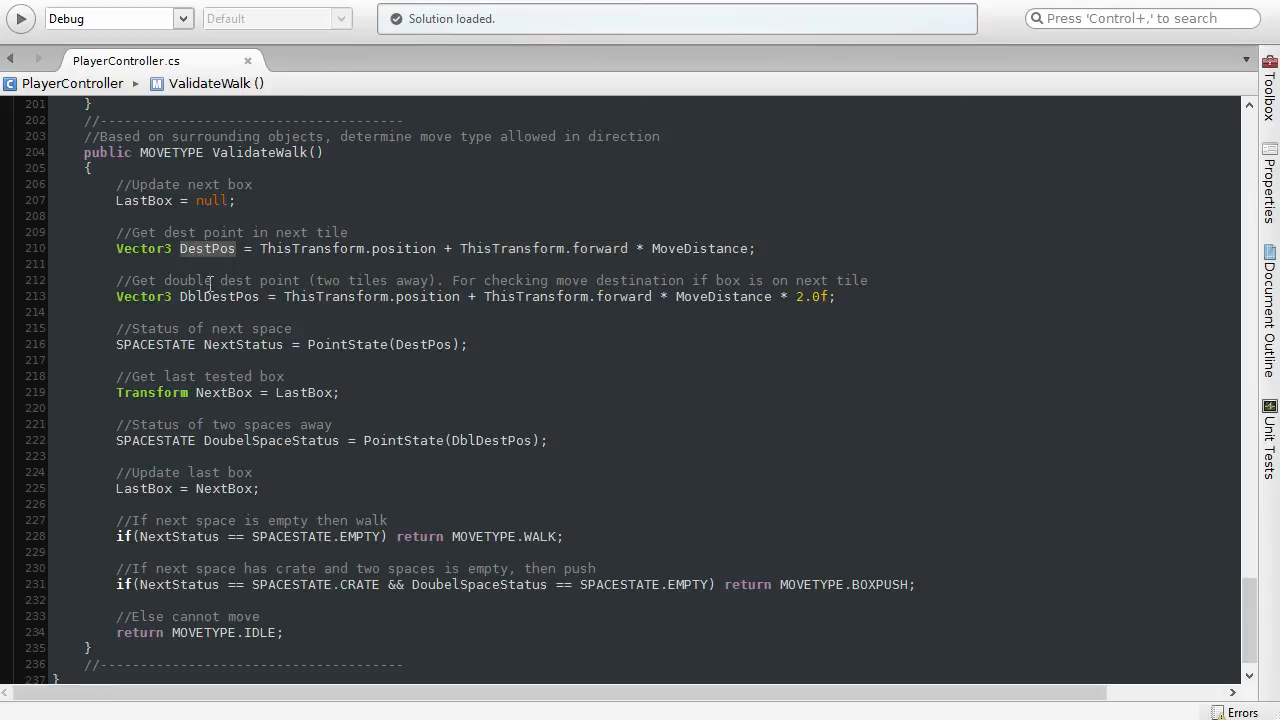
{"action": "left_click_drag", "start_coordinate": [178, 296], "coordinate": [40, 290]}
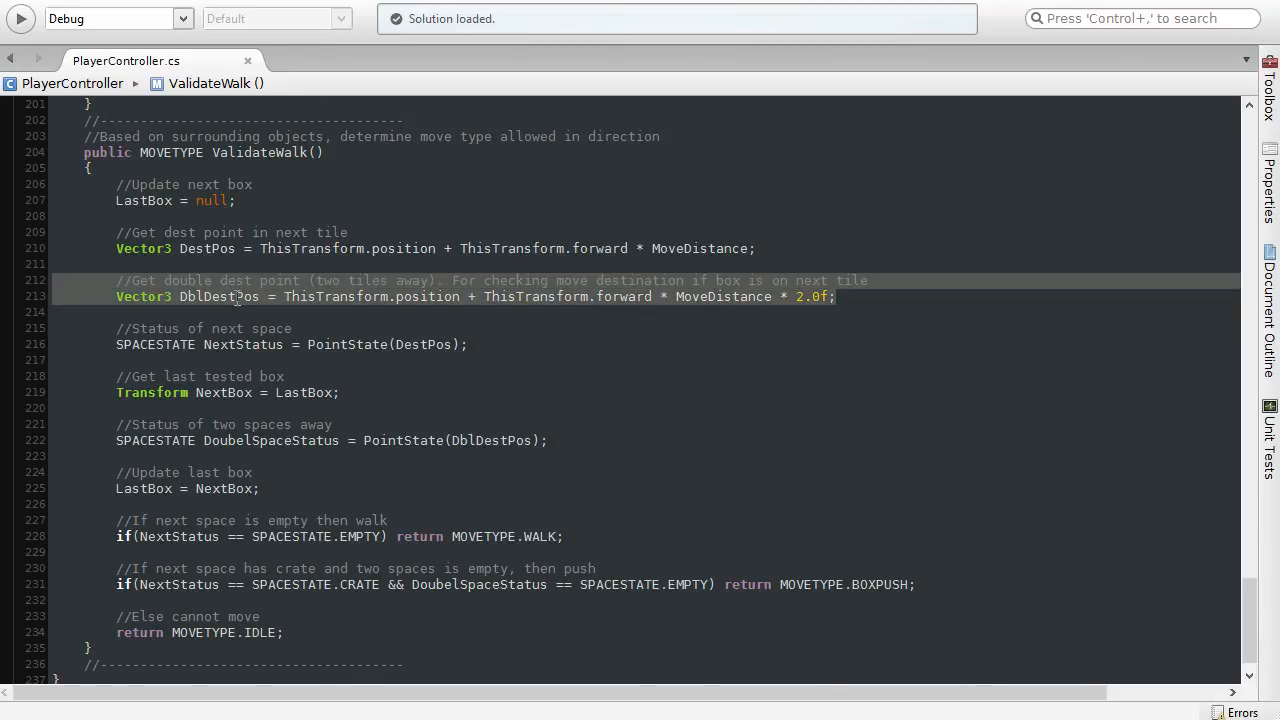
{"action": "left_click", "coordinate": [865, 300]}
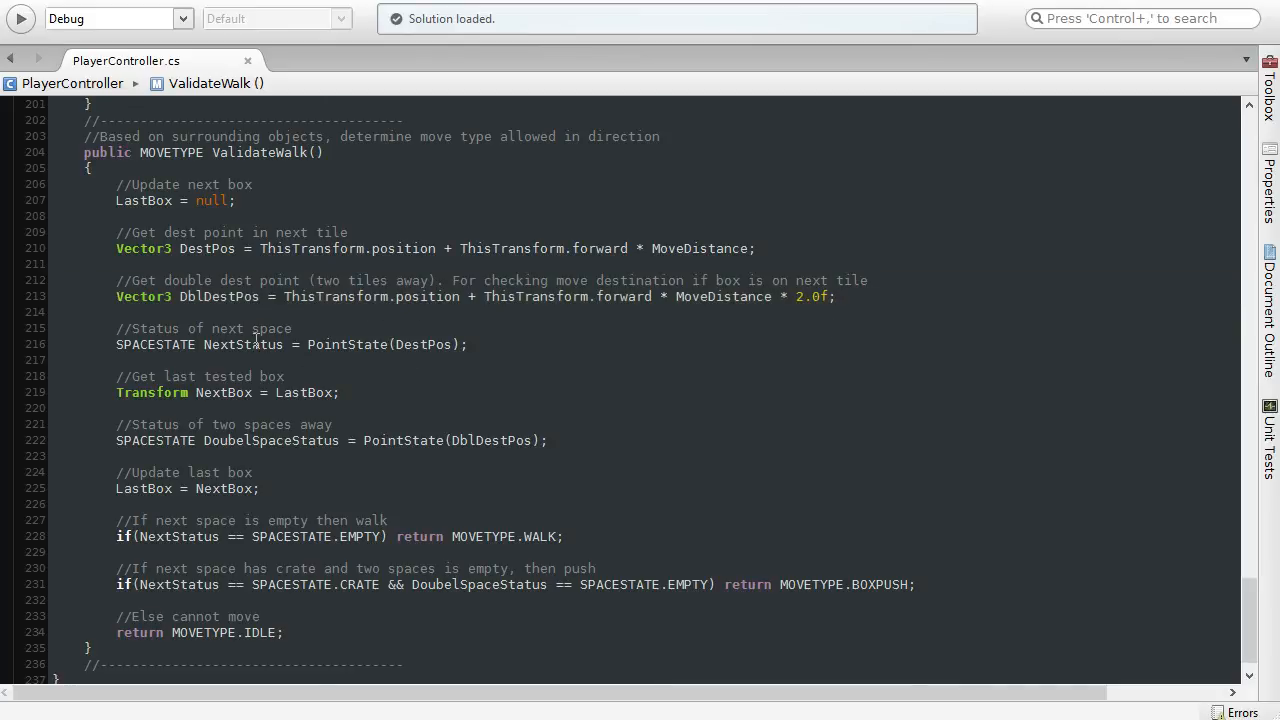
Step: Review the NextStatus line in ValidateWalk, checking its PointState call and the DestPos argument
{"action": "left_click_drag", "start_coordinate": [117, 328], "coordinate": [304, 323]}
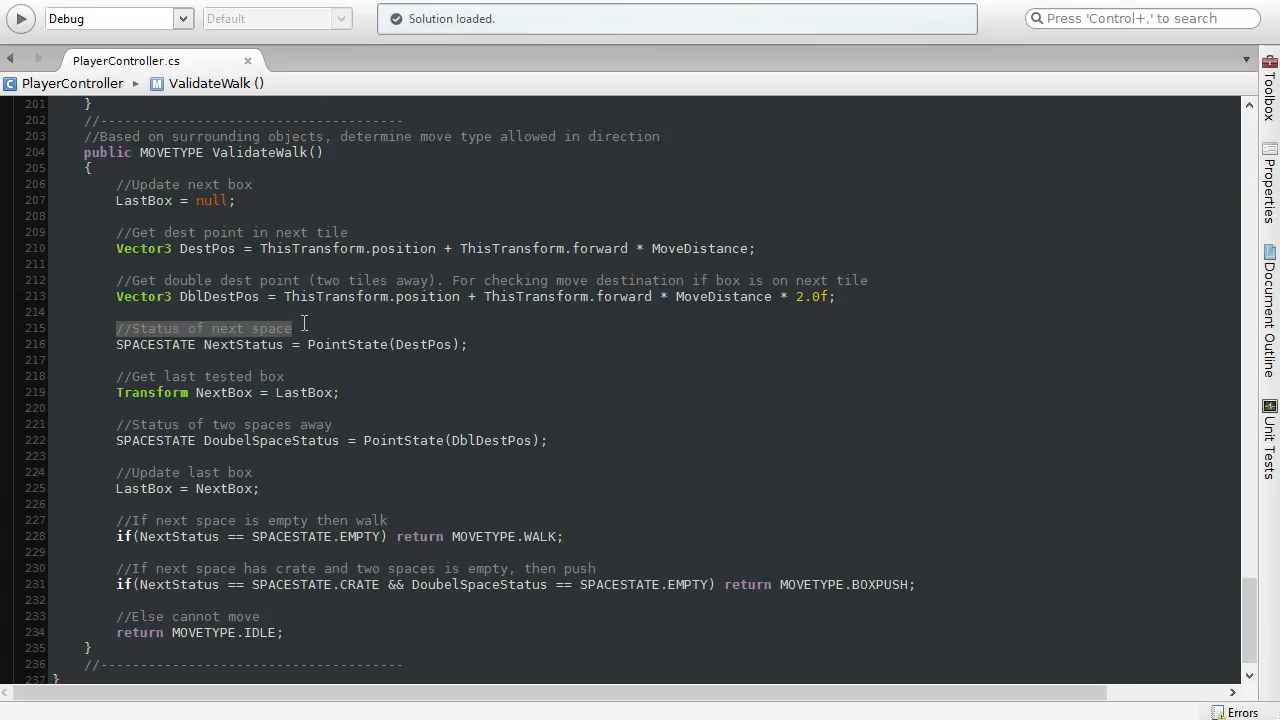
{"action": "left_click", "coordinate": [340, 344]}
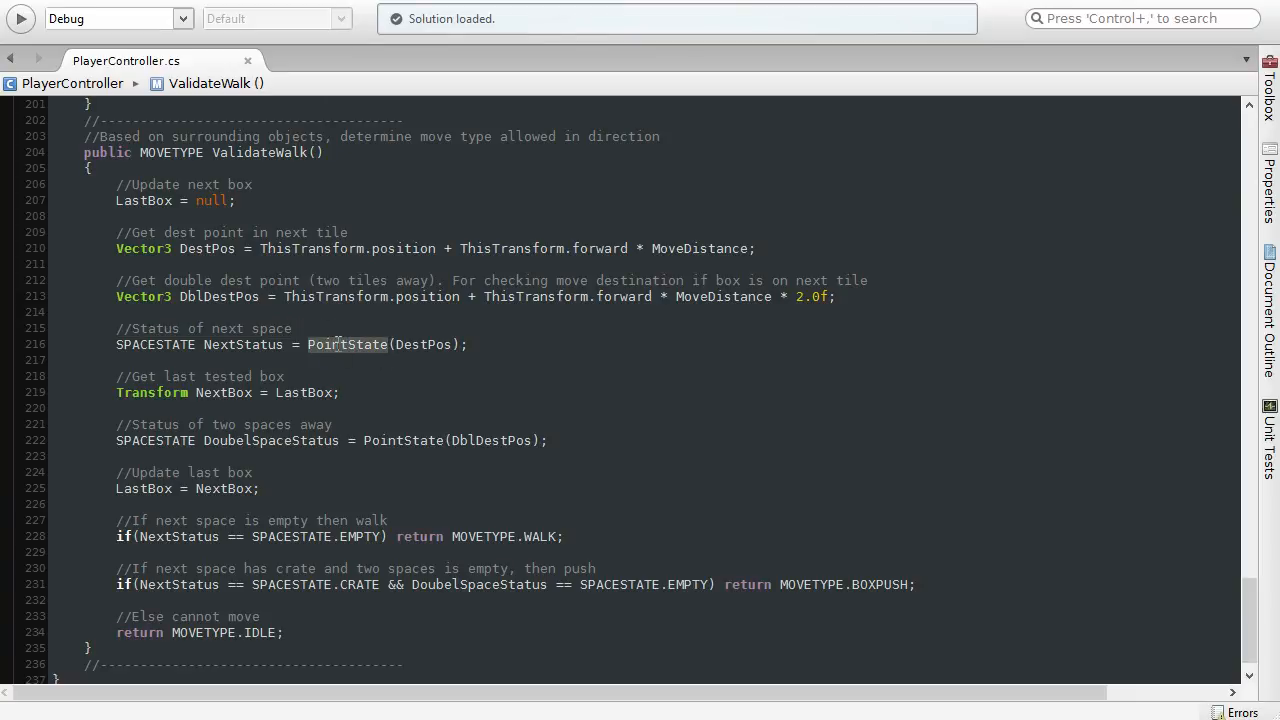
{"action": "left_click", "coordinate": [424, 344]}
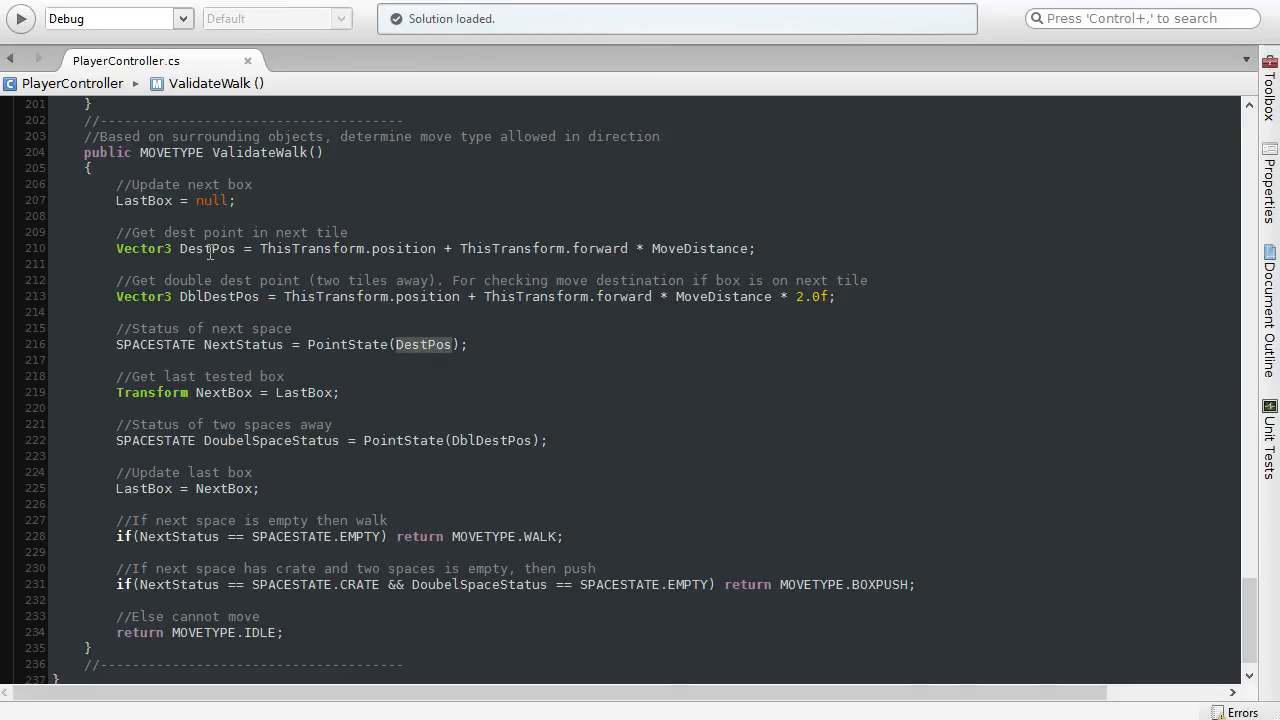
{"action": "left_click_drag", "start_coordinate": [116, 344], "coordinate": [471, 347]}
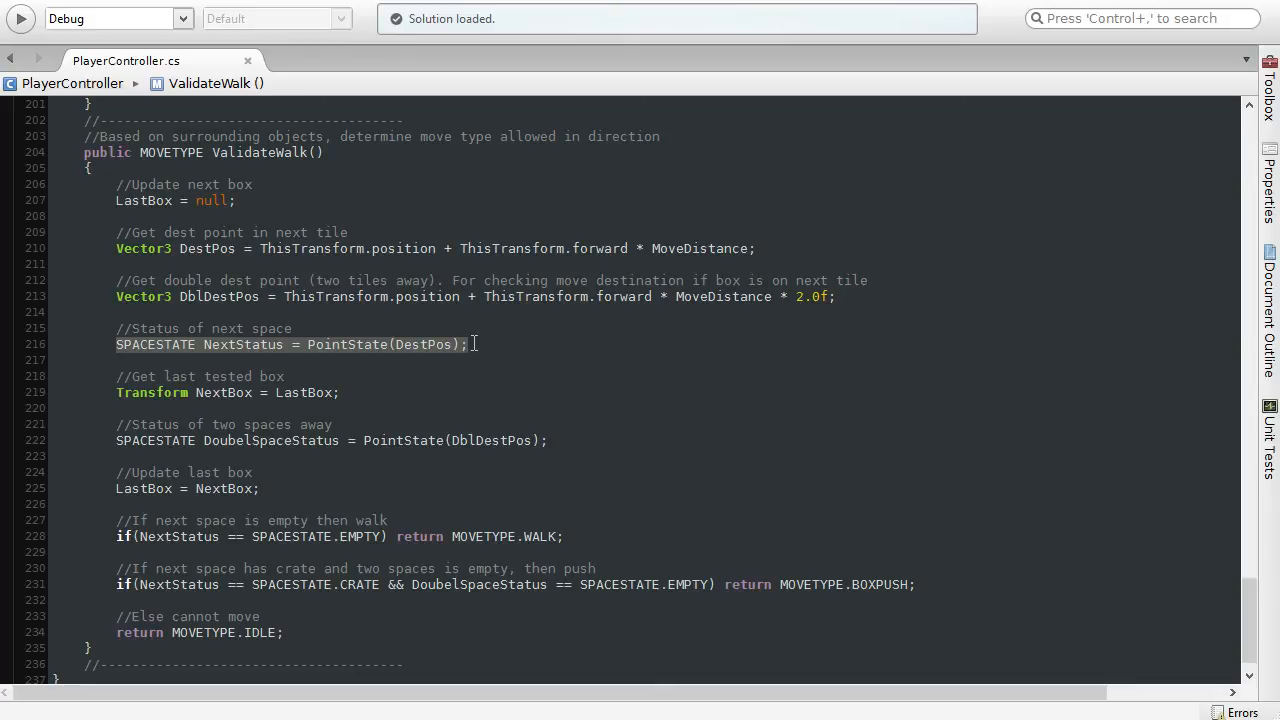
{"action": "left_click", "coordinate": [476, 344]}
Step: Review the DoubelSpaceStatus line that tests the space two tiles away with PointState(DblDestPos)
{"action": "left_click_drag", "start_coordinate": [116, 424], "coordinate": [334, 424]}
{"action": "left_click", "coordinate": [570, 440]}
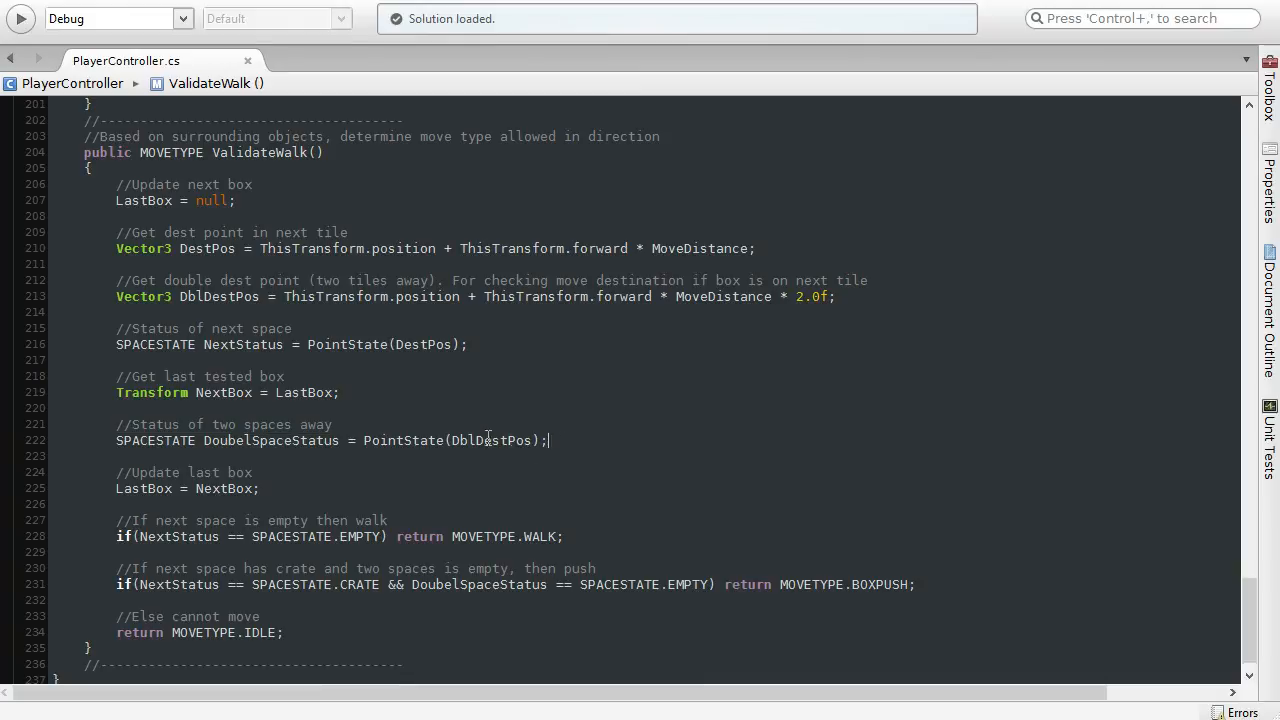
{"action": "left_click_drag", "start_coordinate": [488, 438], "coordinate": [24, 417]}
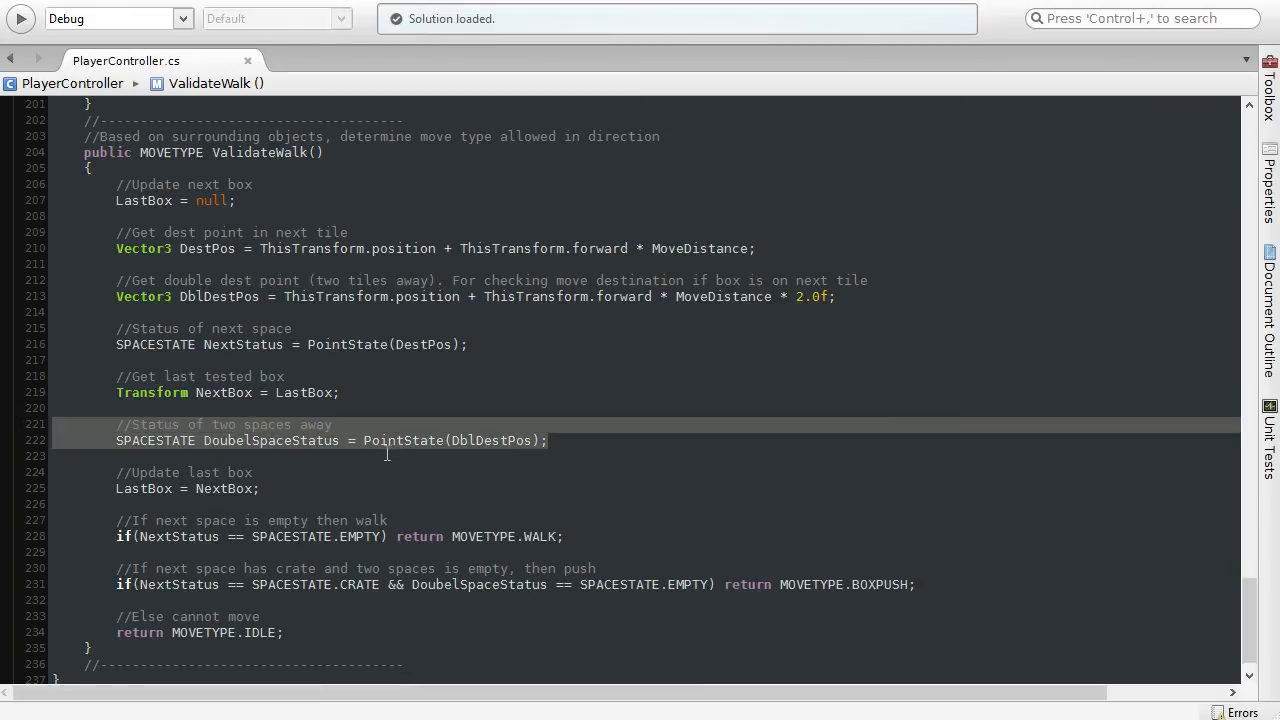
Step: Review the two ValidateWalk conditions that return MOVETYPE.WALK and MOVETYPE.BOXPUSH, including their comments
{"action": "scroll", "coordinate": [372, 460], "scroll_direction": "down", "scroll_amount": 1}
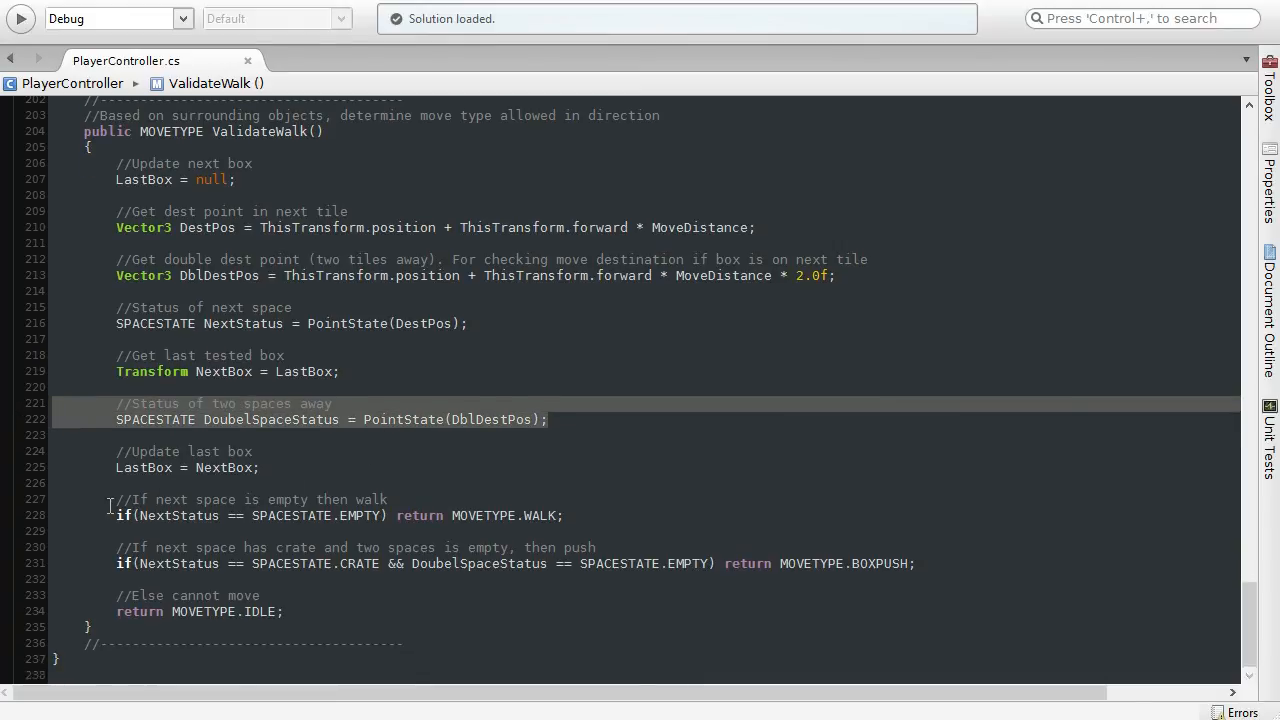
{"action": "left_click_drag", "start_coordinate": [112, 503], "coordinate": [427, 505]}
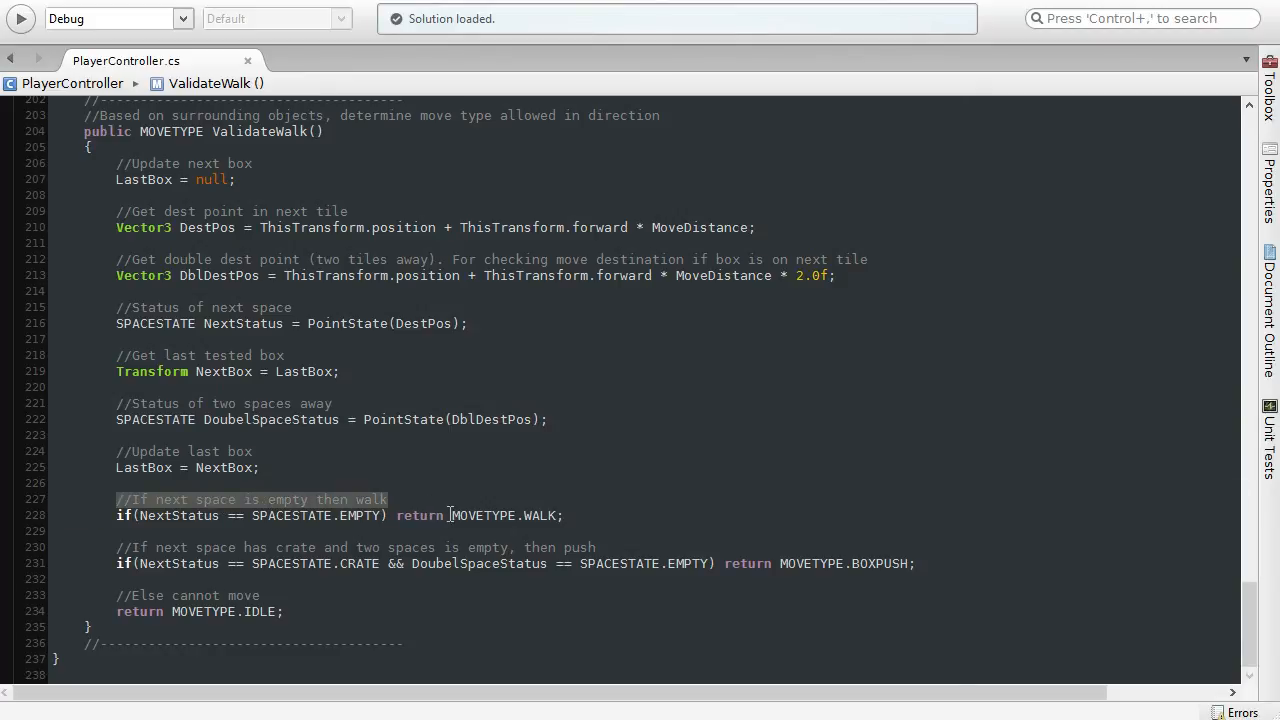
{"action": "left_click_drag", "start_coordinate": [452, 515], "coordinate": [562, 515]}
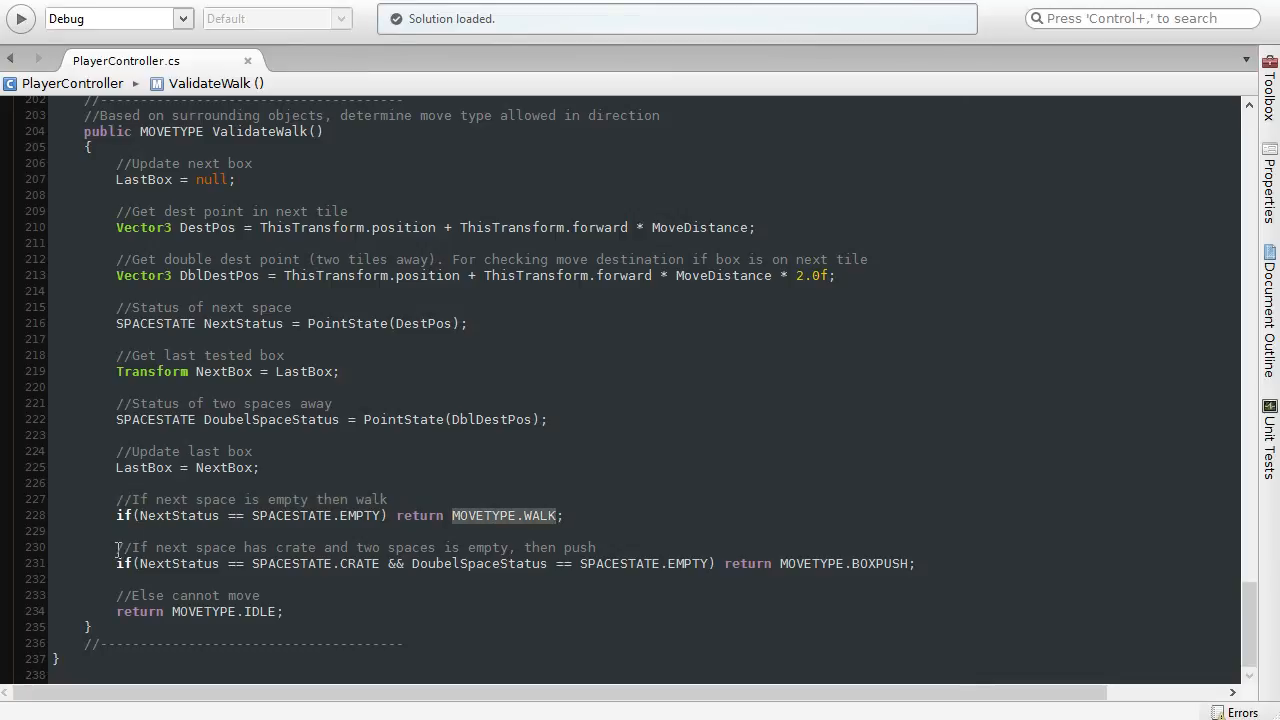
{"action": "left_click_drag", "start_coordinate": [116, 547], "coordinate": [609, 545]}
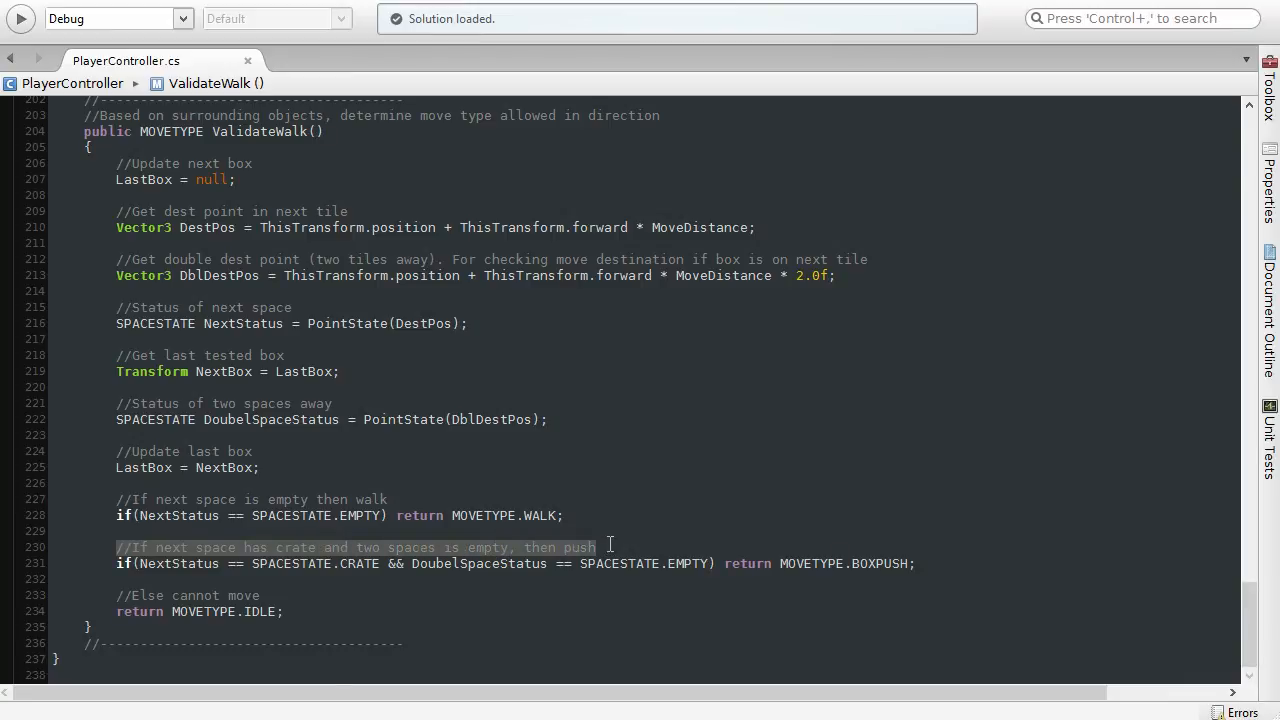
{"action": "left_click", "coordinate": [609, 547]}
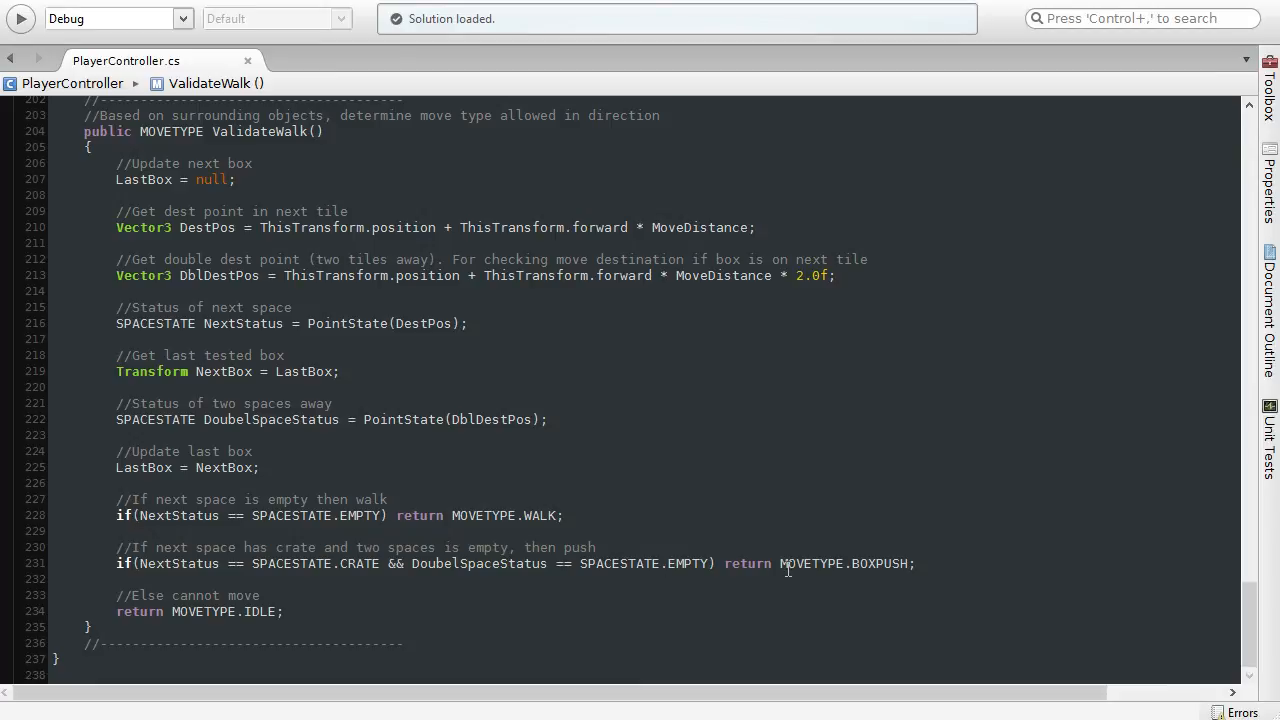
{"action": "left_click_drag", "start_coordinate": [780, 565], "coordinate": [907, 563]}
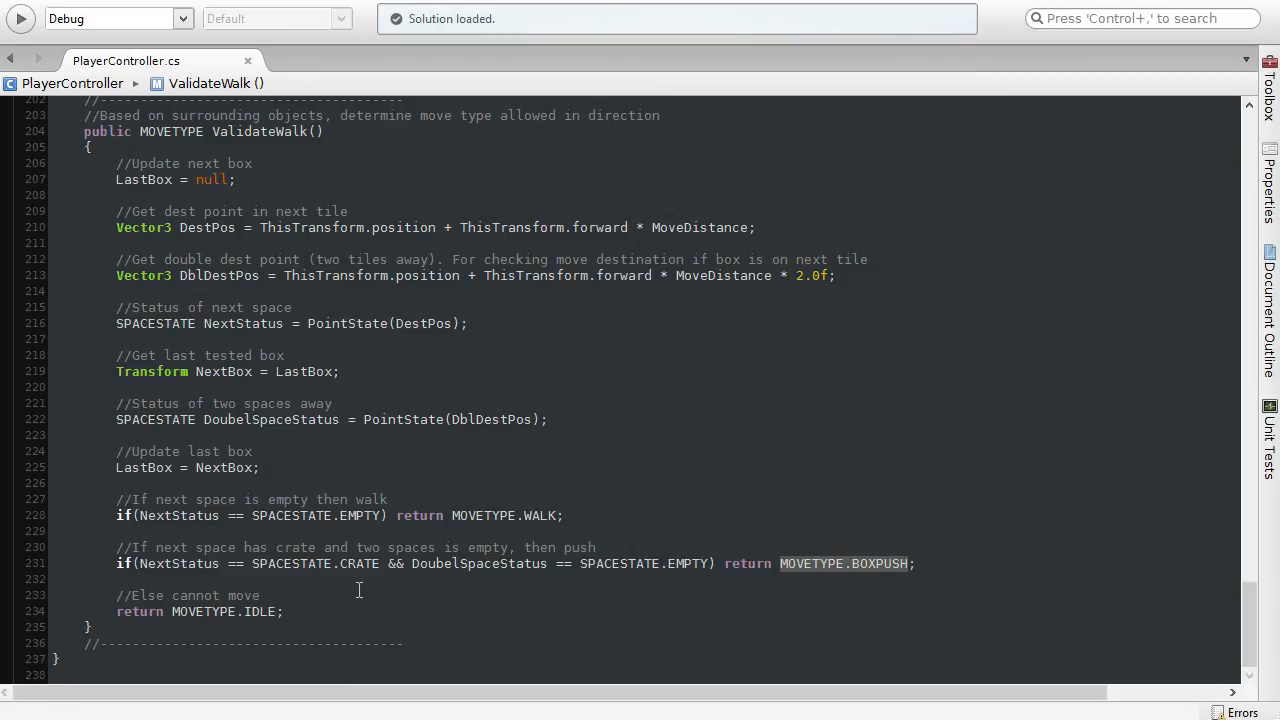
Step: Review the fallback at the end of ValidateWalk that returns MOVETYPE.IDLE
{"action": "left_click", "coordinate": [330, 611]}
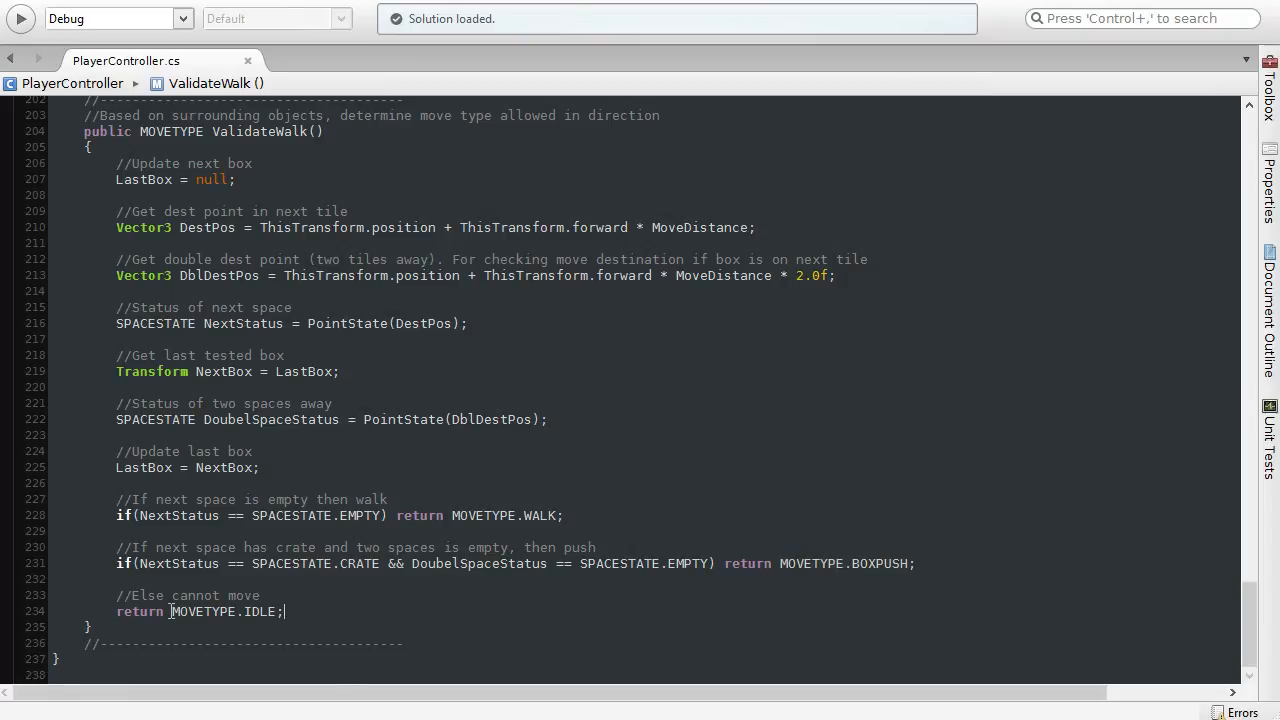
{"action": "left_click_drag", "start_coordinate": [172, 611], "coordinate": [280, 611]}
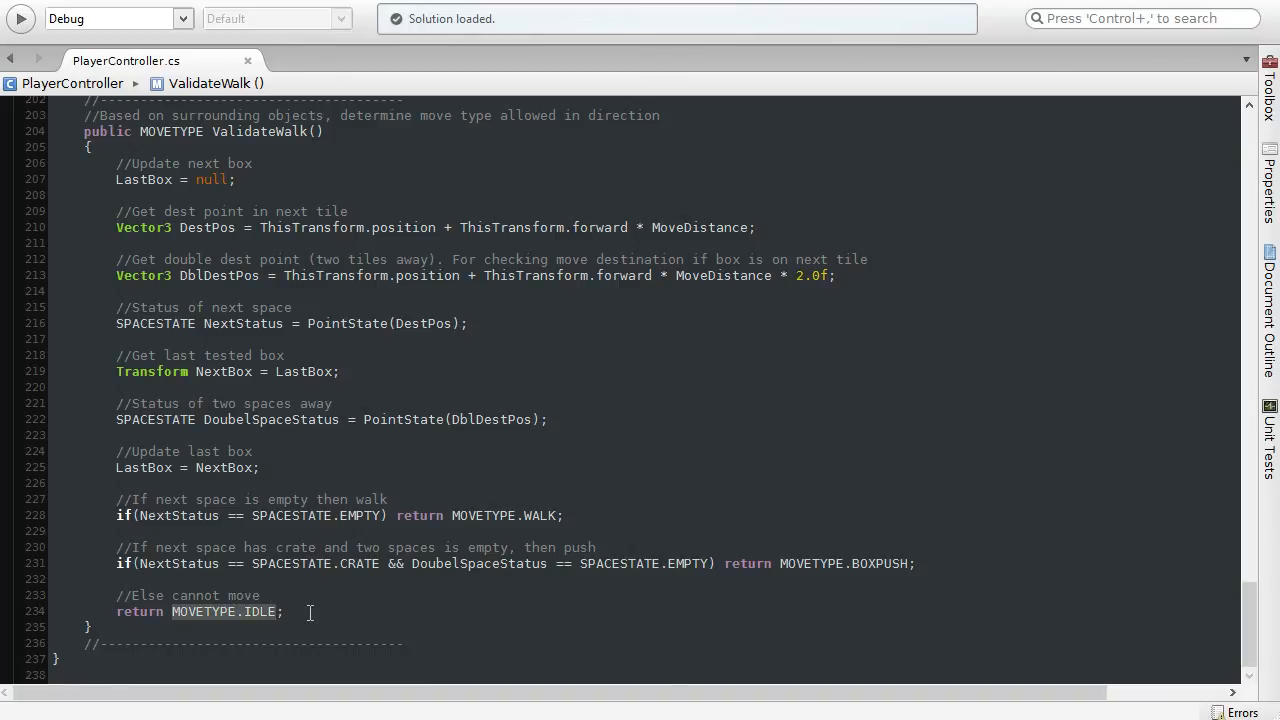
{"action": "left_click", "coordinate": [310, 611]}
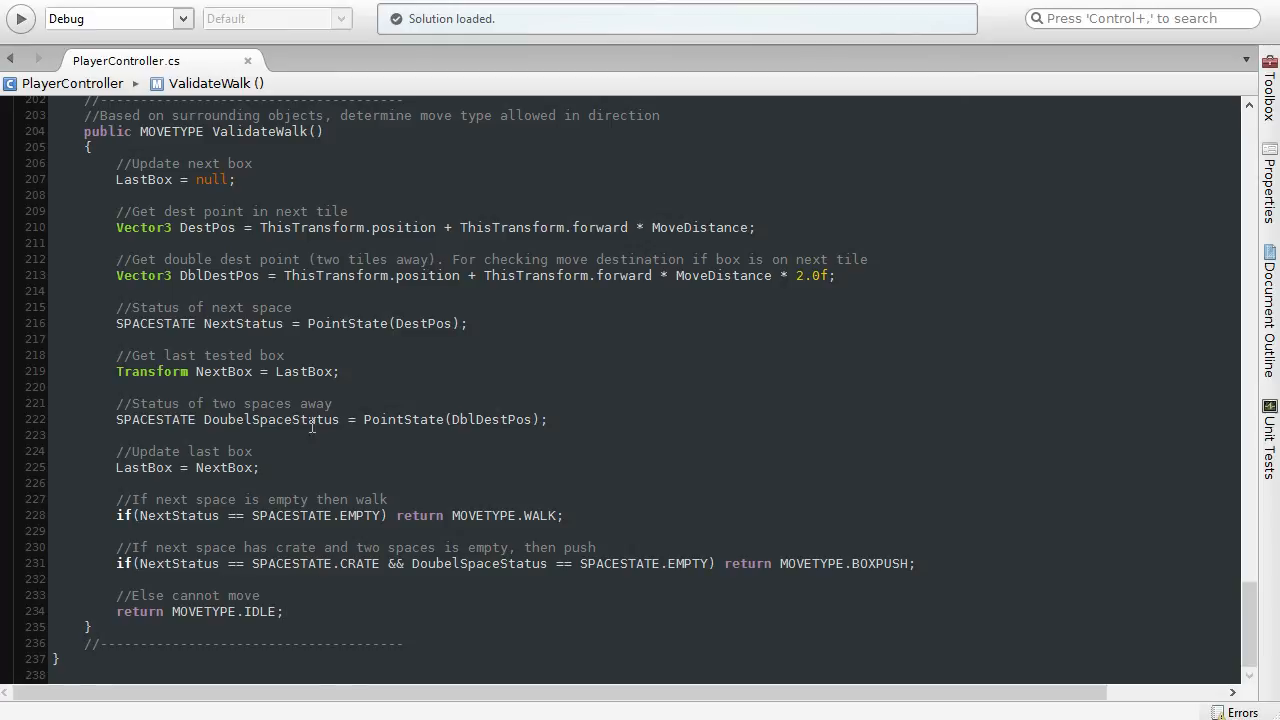
Step: Go from the ValidateWalk declaration to the HandleInput coroutine and review its Horizontal axis checks that start Rotate
{"action": "left_click_drag", "start_coordinate": [212, 131], "coordinate": [337, 128]}
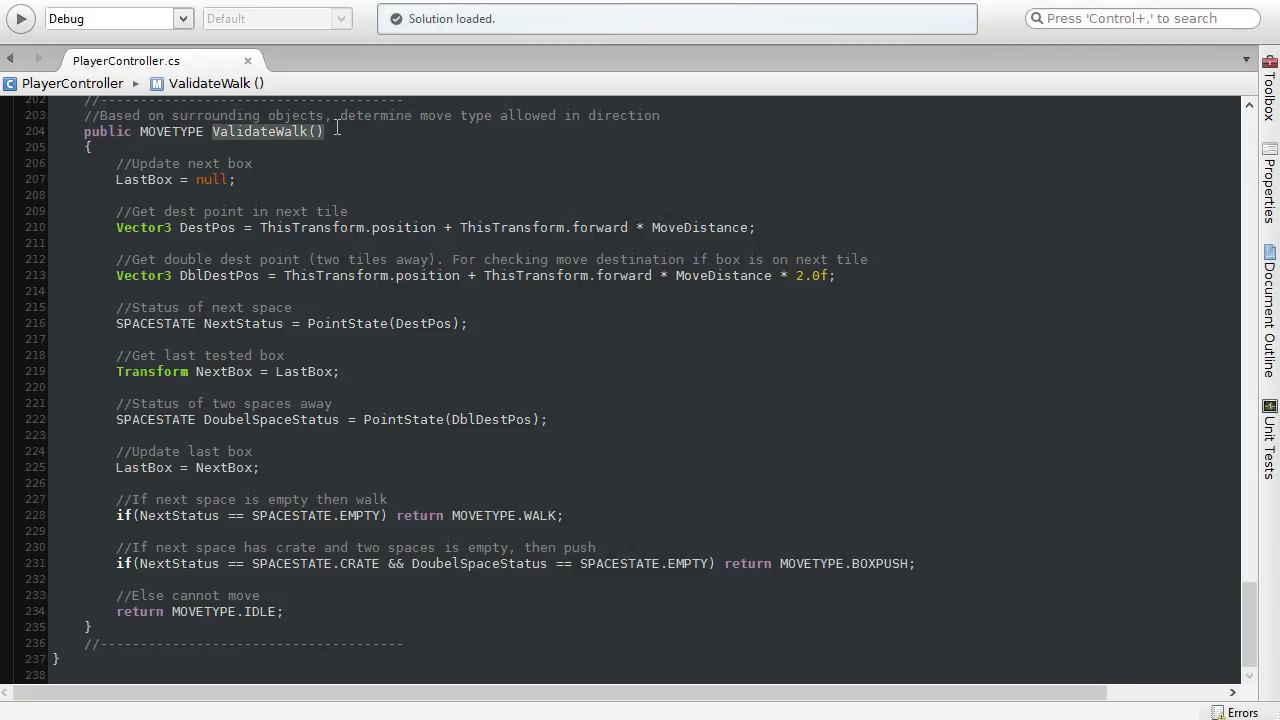
{"action": "scroll", "coordinate": [317, 449], "scroll_direction": "up", "scroll_amount": 10}
{"action": "scroll", "coordinate": [317, 449], "scroll_direction": "up", "scroll_amount": 12}
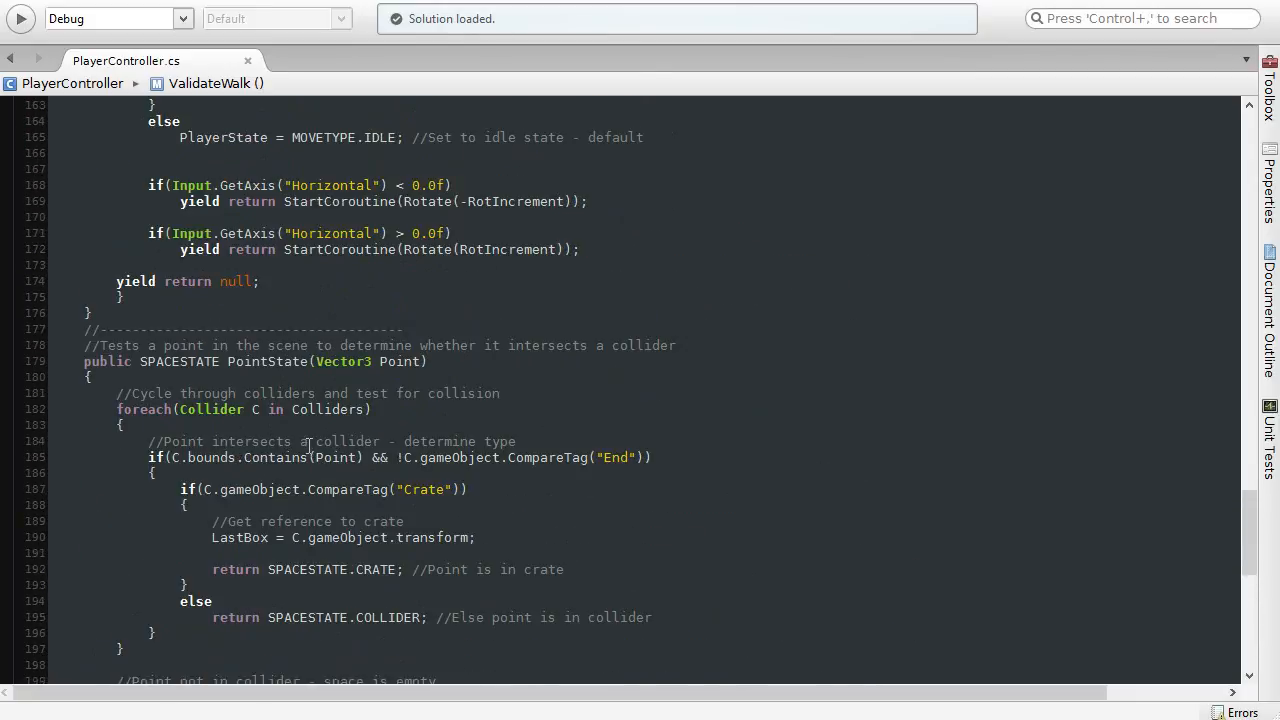
{"action": "left_click_drag", "start_coordinate": [237, 269], "coordinate": [347, 272]}
{"action": "scroll", "coordinate": [409, 423], "scroll_direction": "down", "scroll_amount": 1}
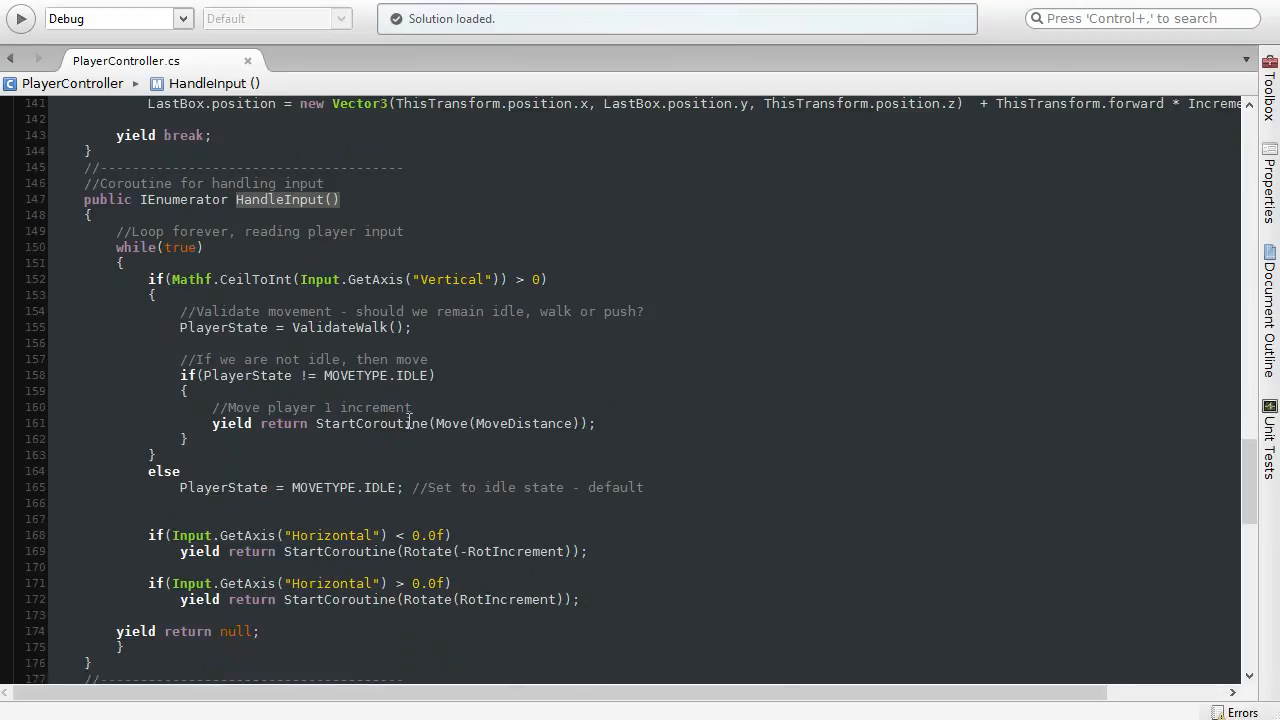
{"action": "mouse_move", "coordinate": [409, 423]}
{"action": "mouse_move", "coordinate": [148, 535]}
{"action": "left_mouse_down"}
{"action": "mouse_move", "coordinate": [390, 600]}
{"action": "mouse_move", "coordinate": [616, 596]}
{"action": "left_mouse_up"}
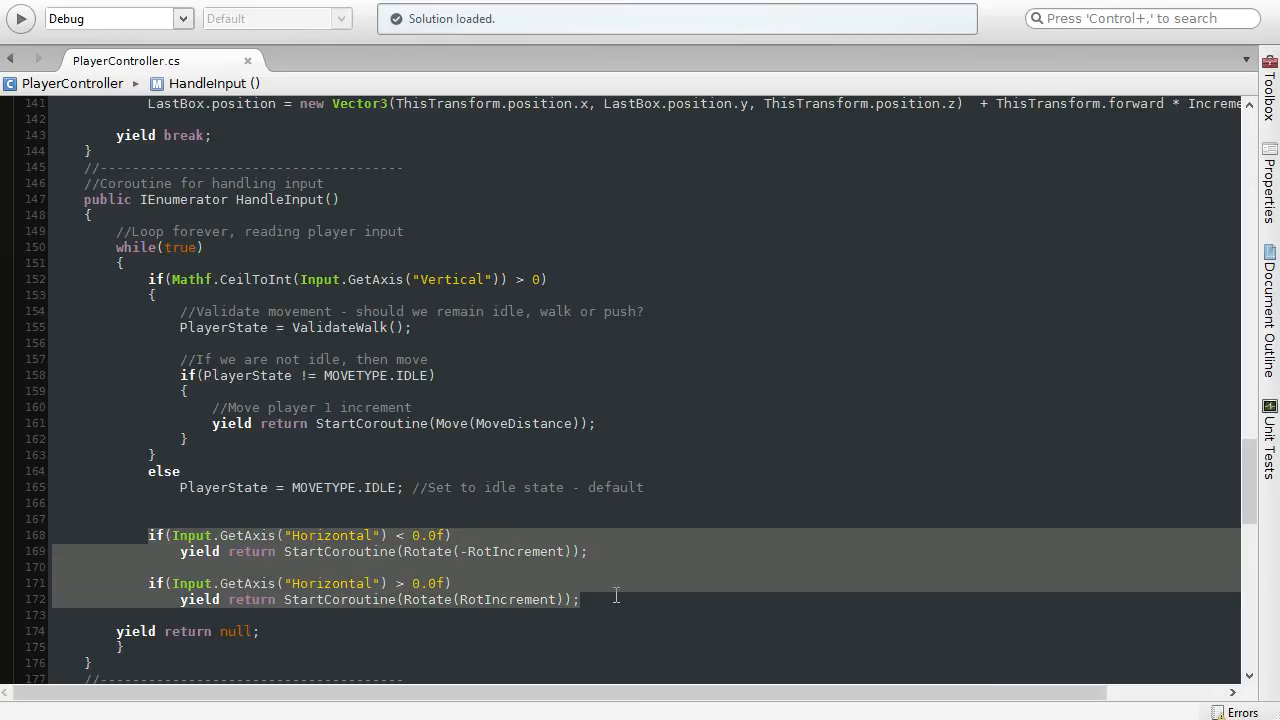
Step: Review HandleInput's Vertical axis check, its ValidateWalk call and the block that moves the player when not idle
{"action": "left_click", "coordinate": [214, 281]}
{"action": "left_click_drag", "start_coordinate": [148, 280], "coordinate": [548, 280]}
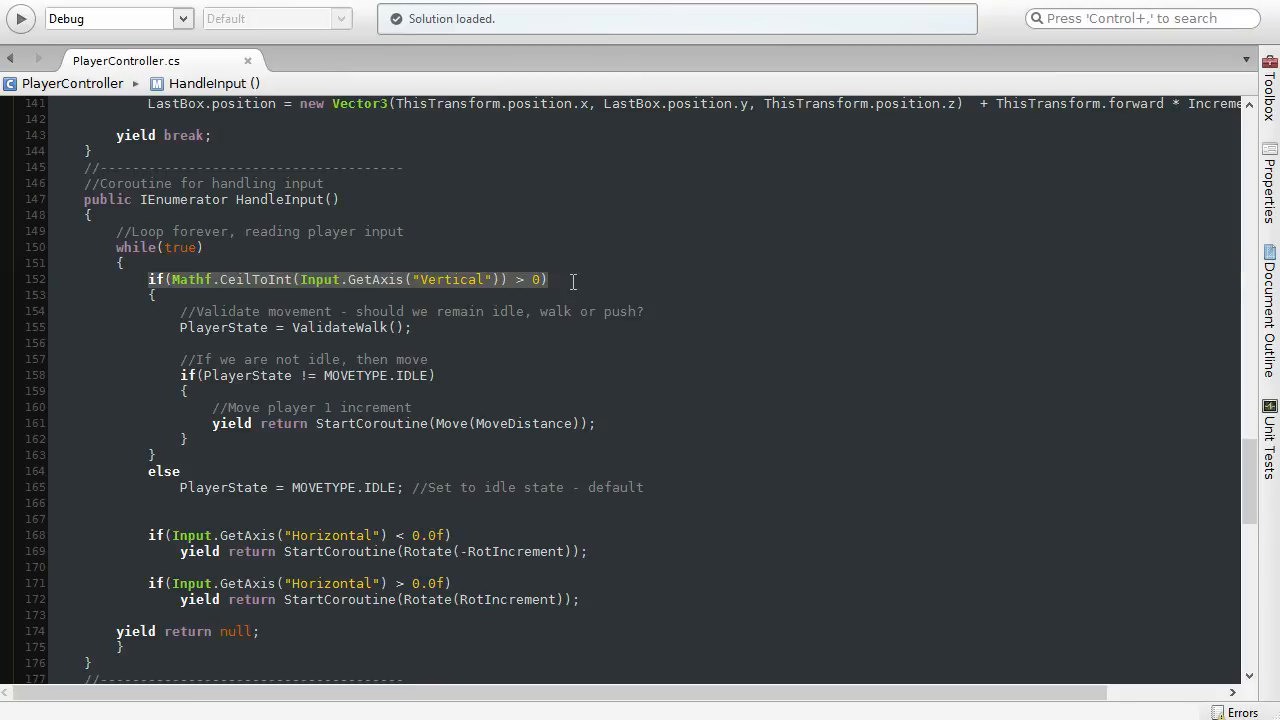
{"action": "left_click_drag", "start_coordinate": [291, 327], "coordinate": [428, 324]}
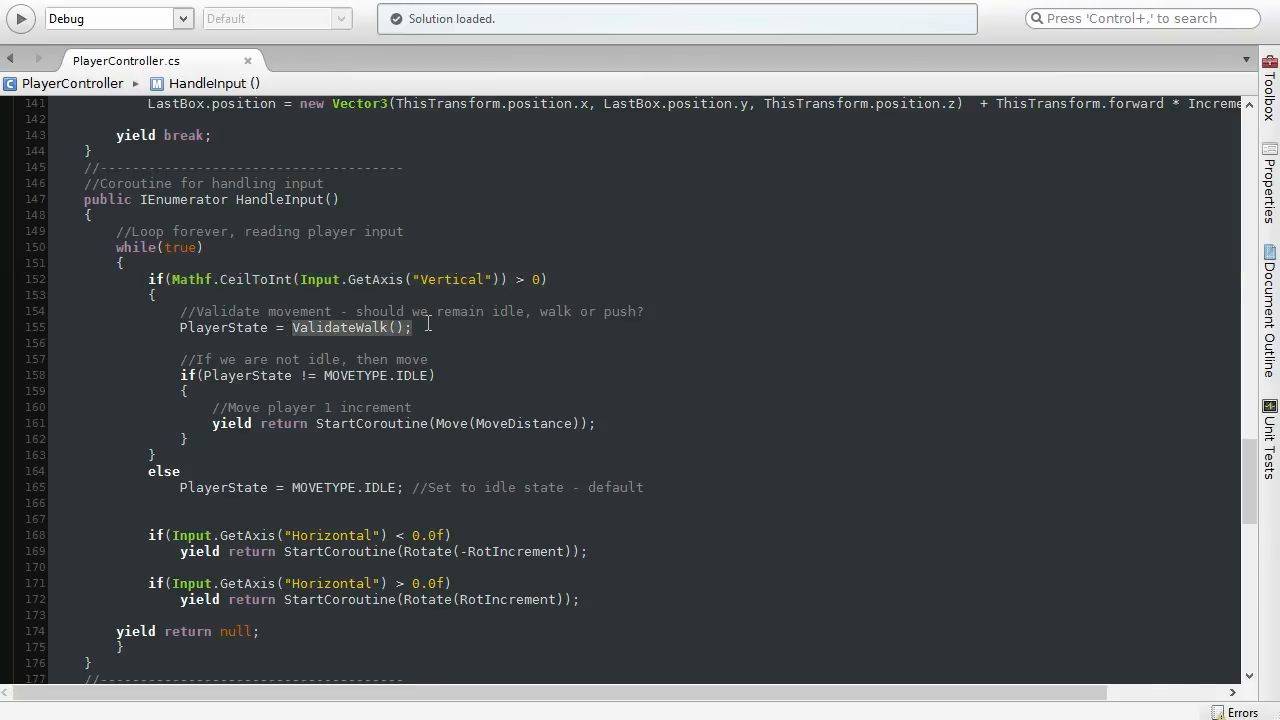
{"action": "left_click", "coordinate": [428, 326]}
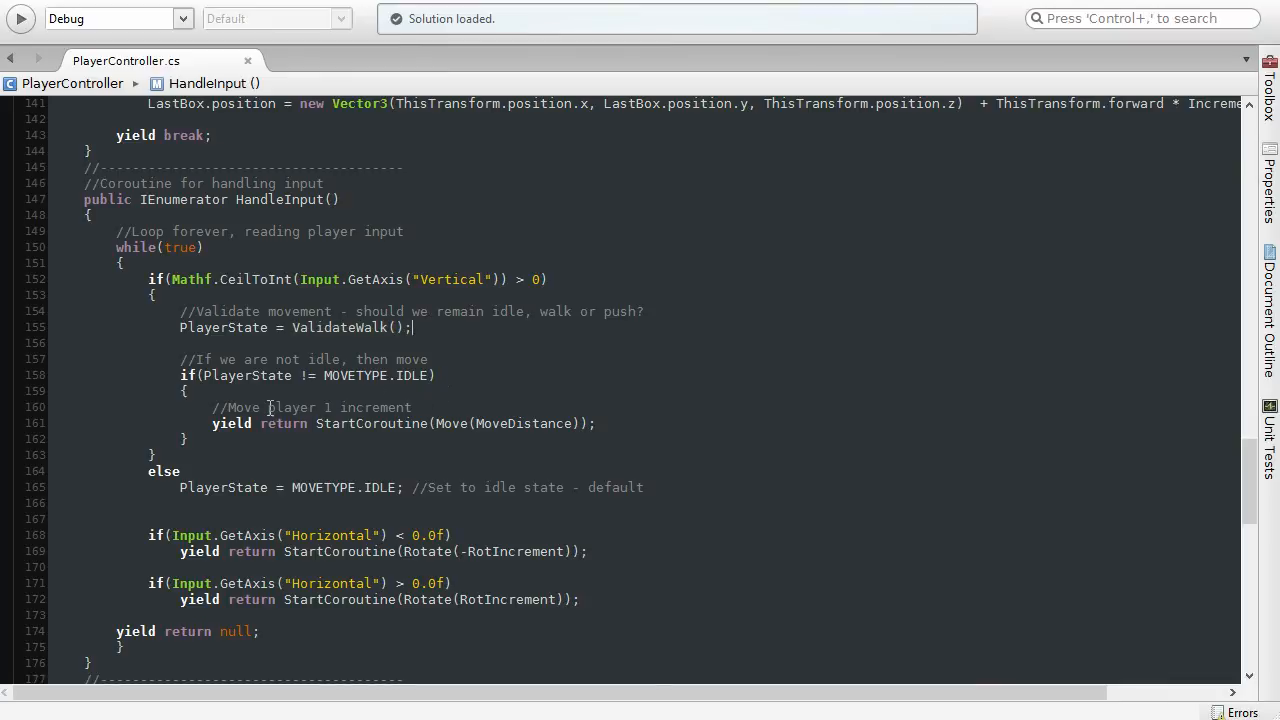
{"action": "left_click_drag", "start_coordinate": [207, 441], "coordinate": [207, 441]}
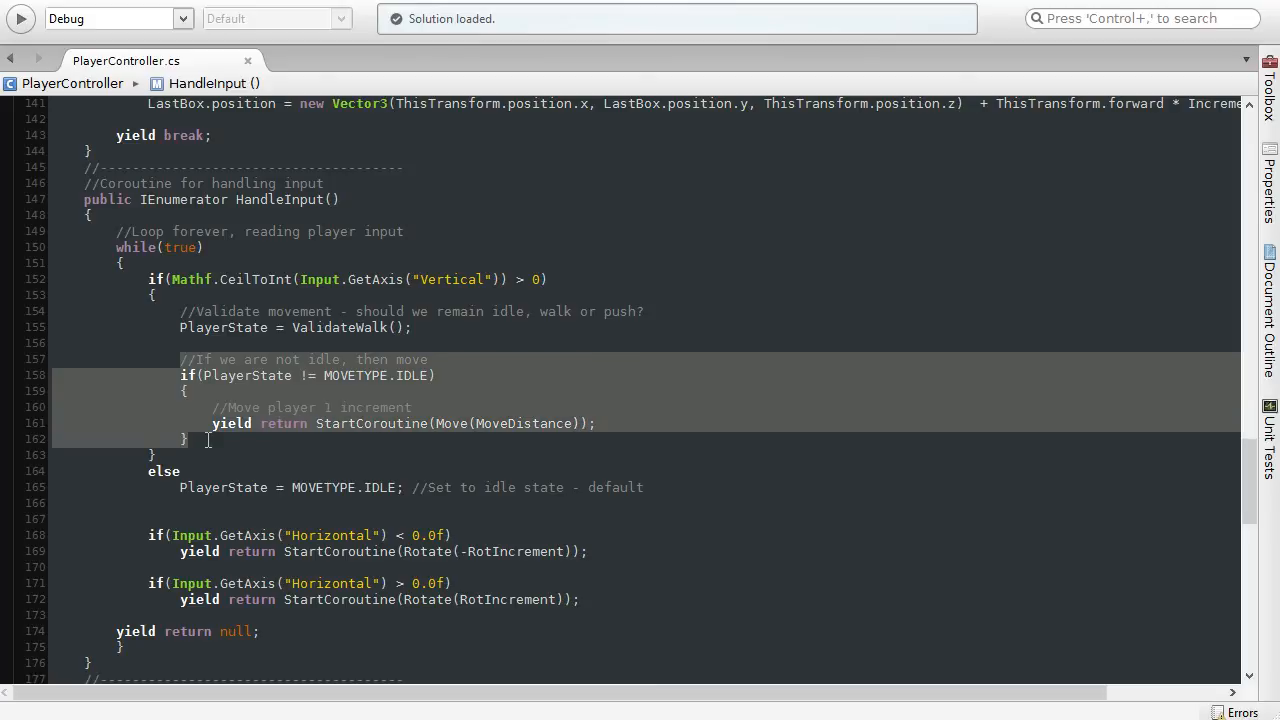
{"action": "left_click", "coordinate": [229, 443]}
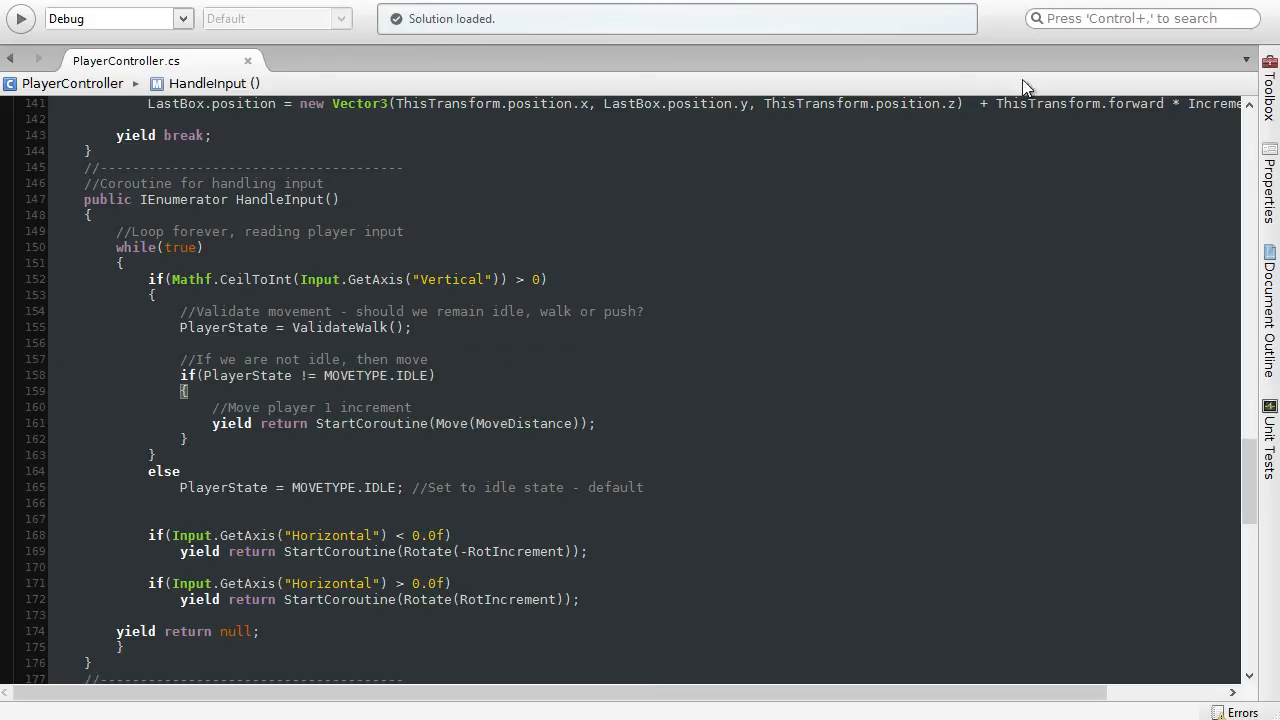
Step: Switch to Unity, show the Game view maximized instead of the Scene view, and run the game
{"action": "left_click", "coordinate": [1190, 0]}
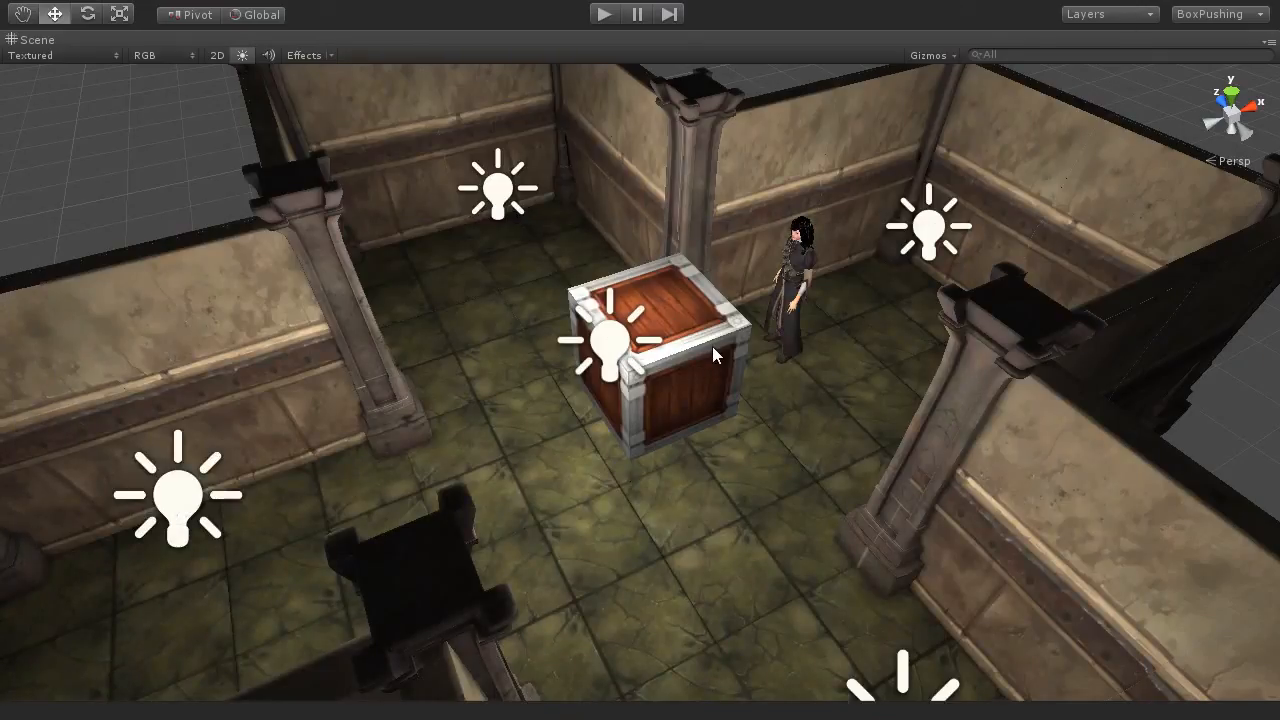
{"action": "left_click", "coordinate": [603, 20]}
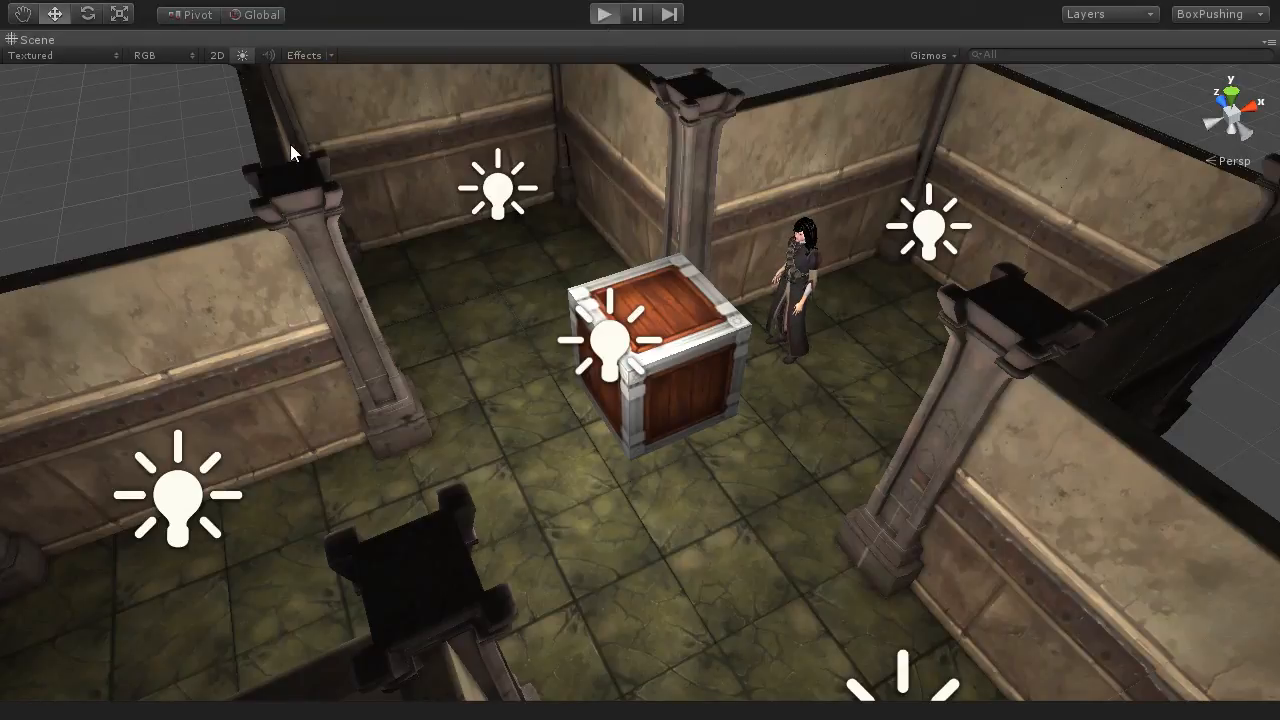
{"action": "left_click", "coordinate": [603, 17]}
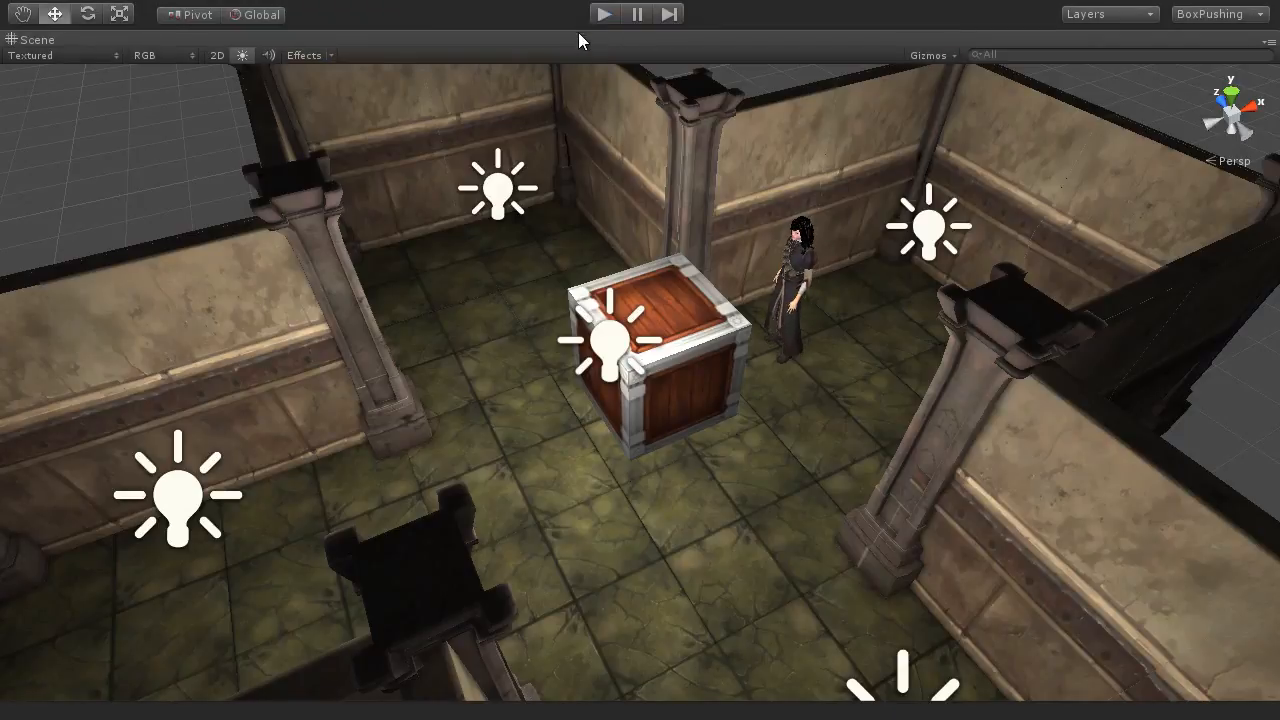
{"action": "double_click", "coordinate": [32, 40]}
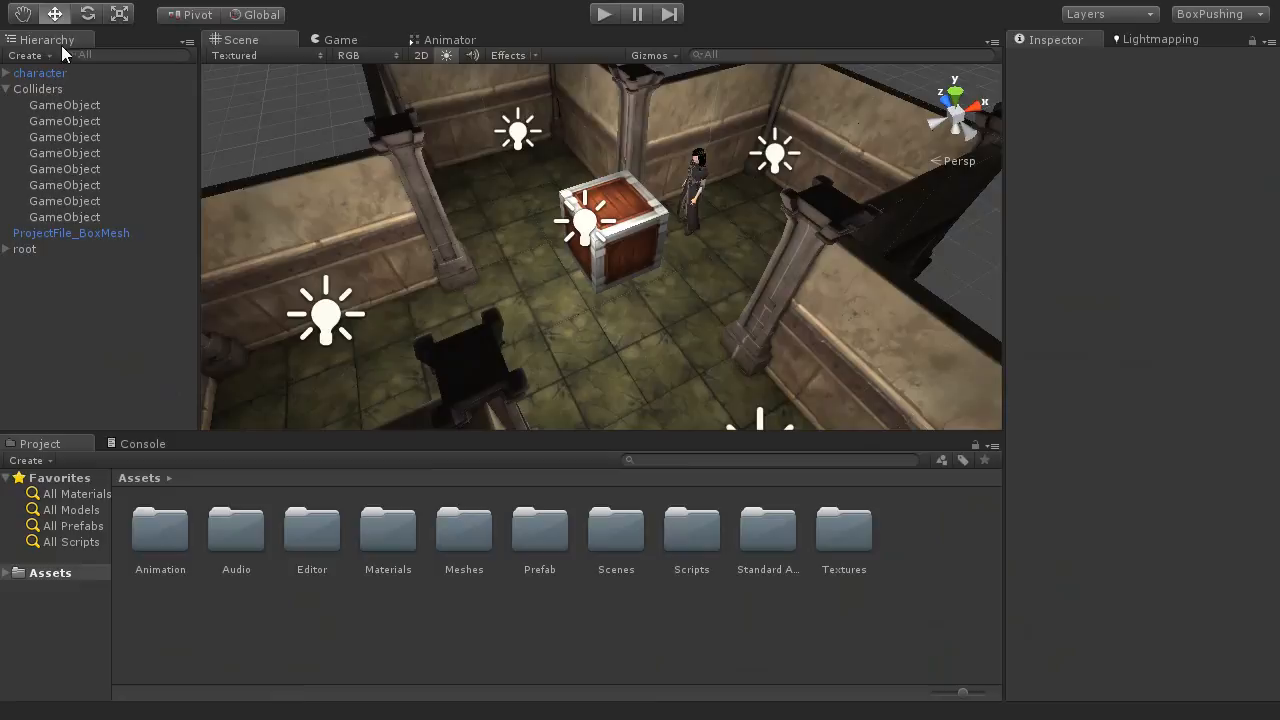
{"action": "left_click", "coordinate": [340, 40]}
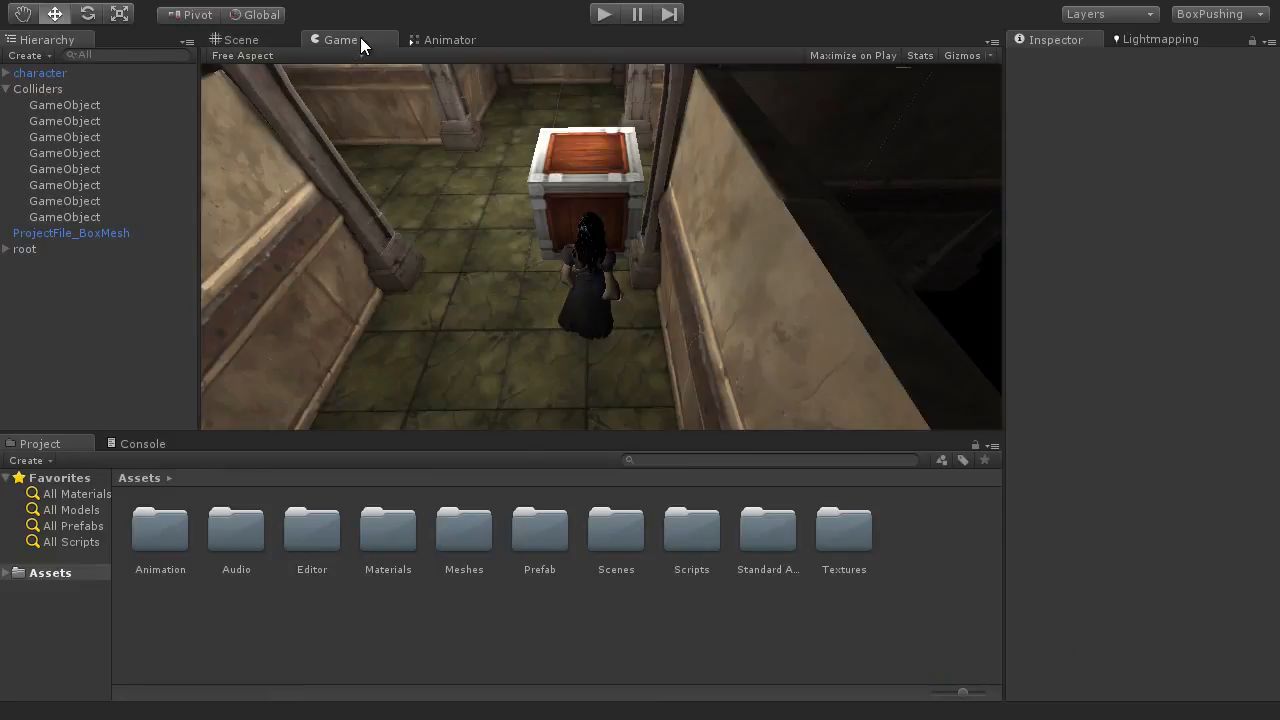
{"action": "key", "text": "shift+space"}
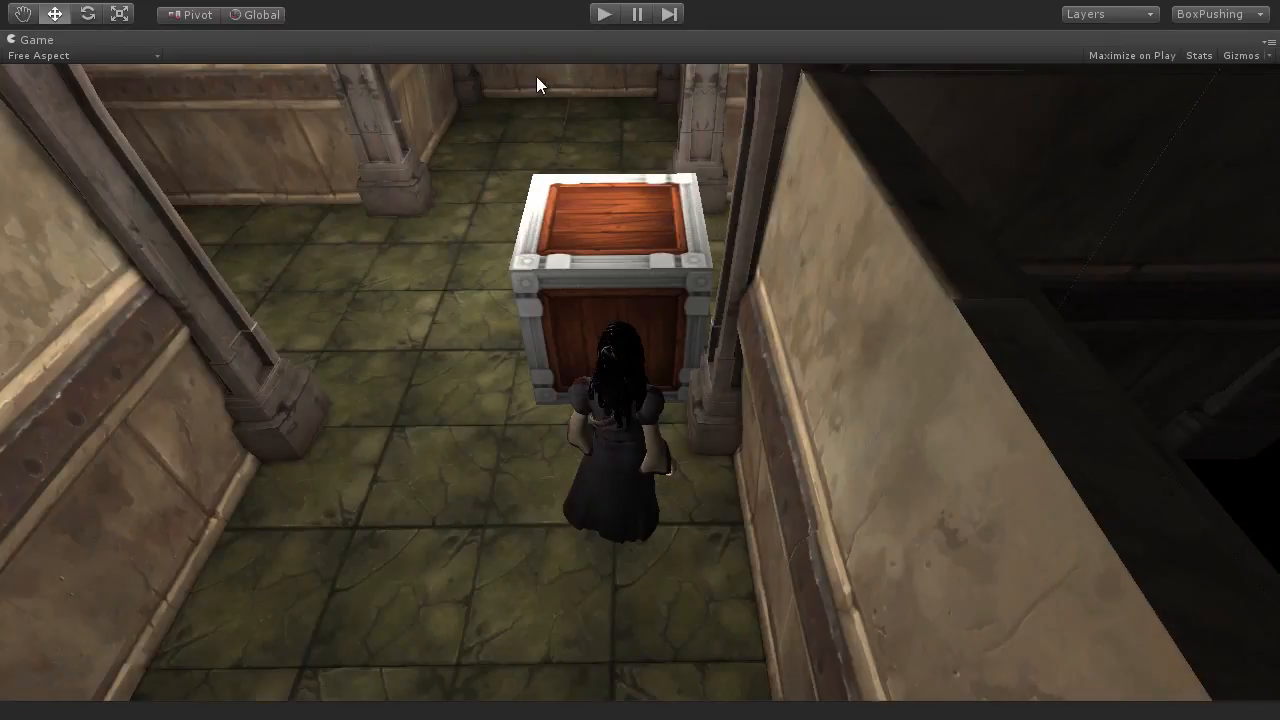
{"action": "left_click", "coordinate": [606, 16]}
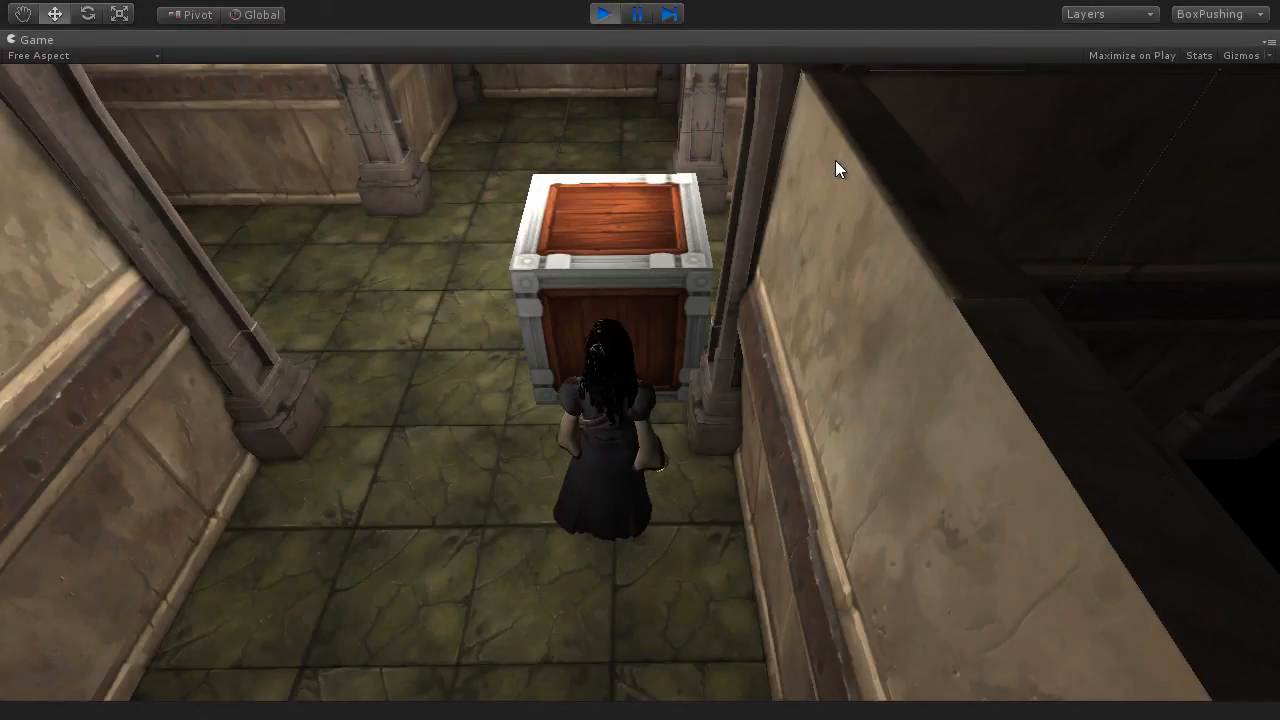
Step: Play-test rotation by turning the character through all directions beside the crate and trying to walk into the facing walls
{"action": "key", "text": "a"}
{"action": "key", "text": "d"}
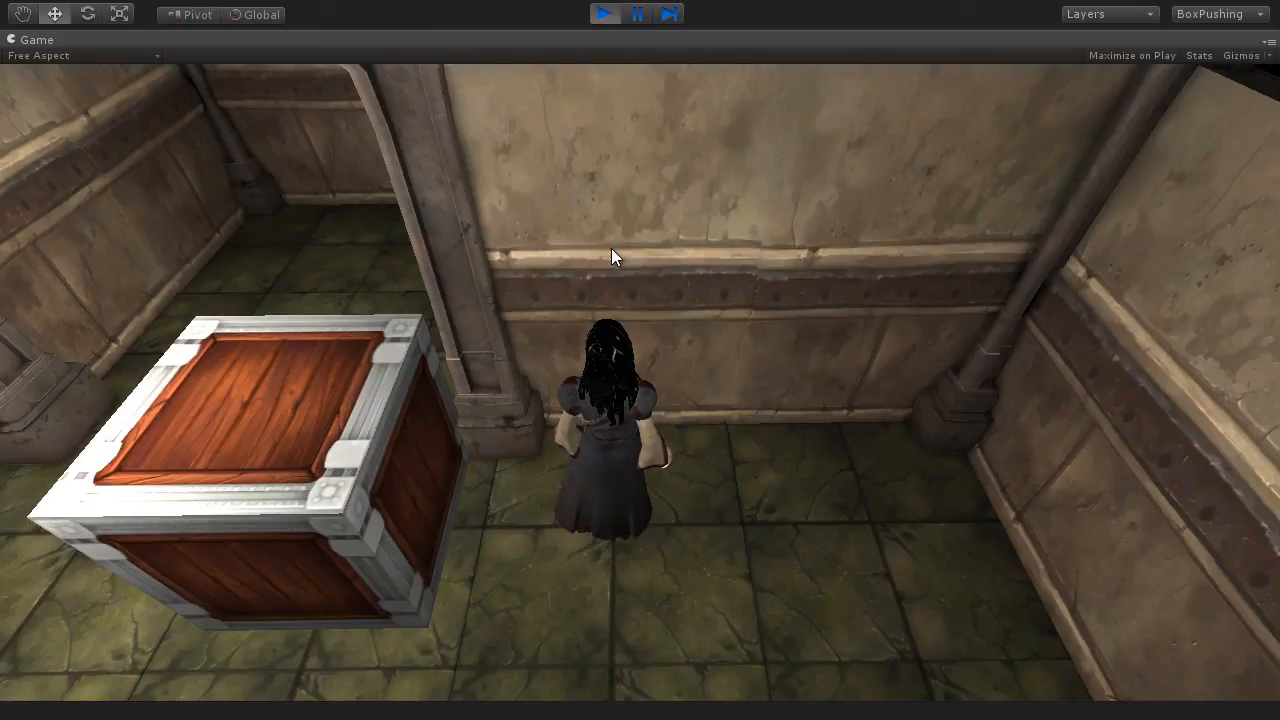
{"action": "key", "text": "d"}
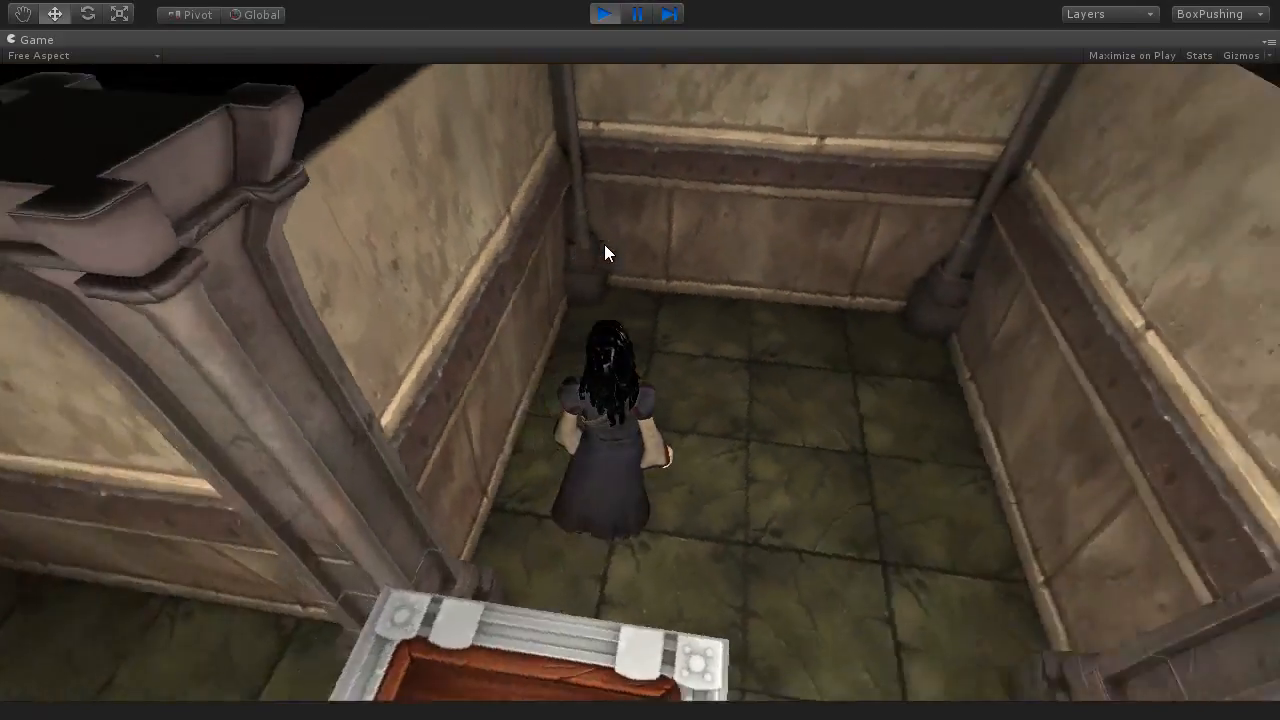
{"action": "key", "text": "w"}
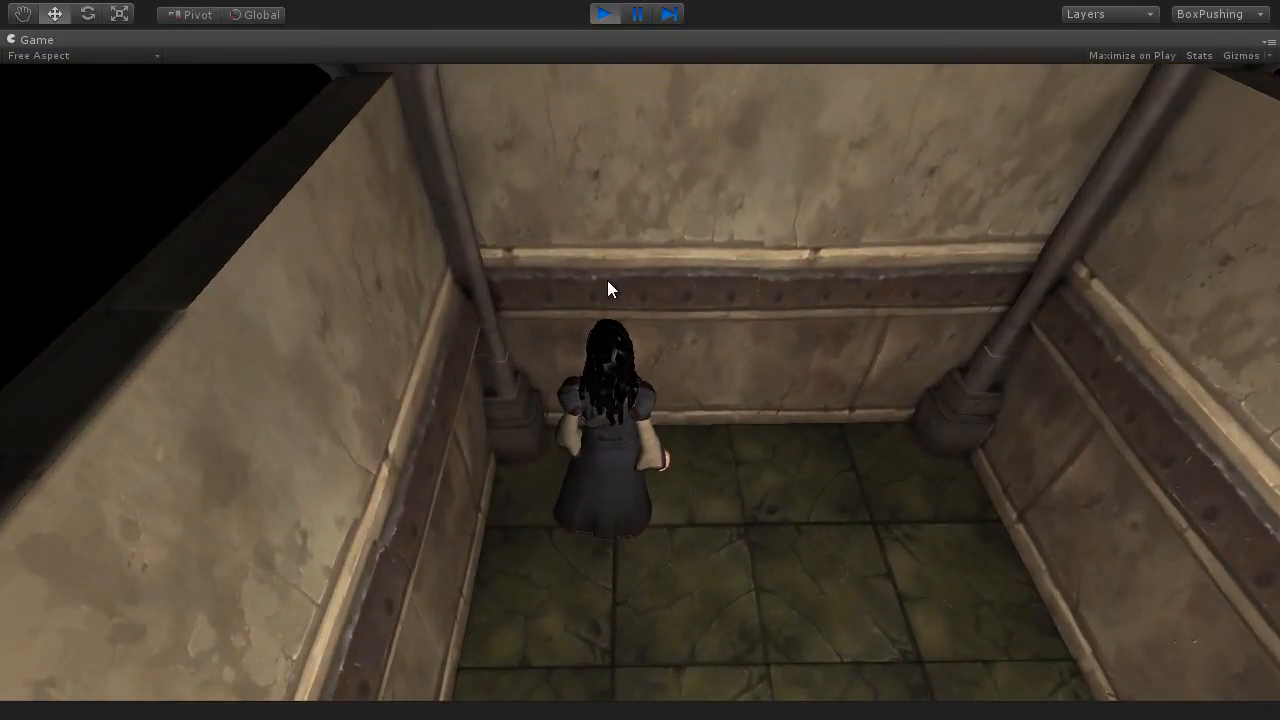
{"action": "key", "text": "d"}
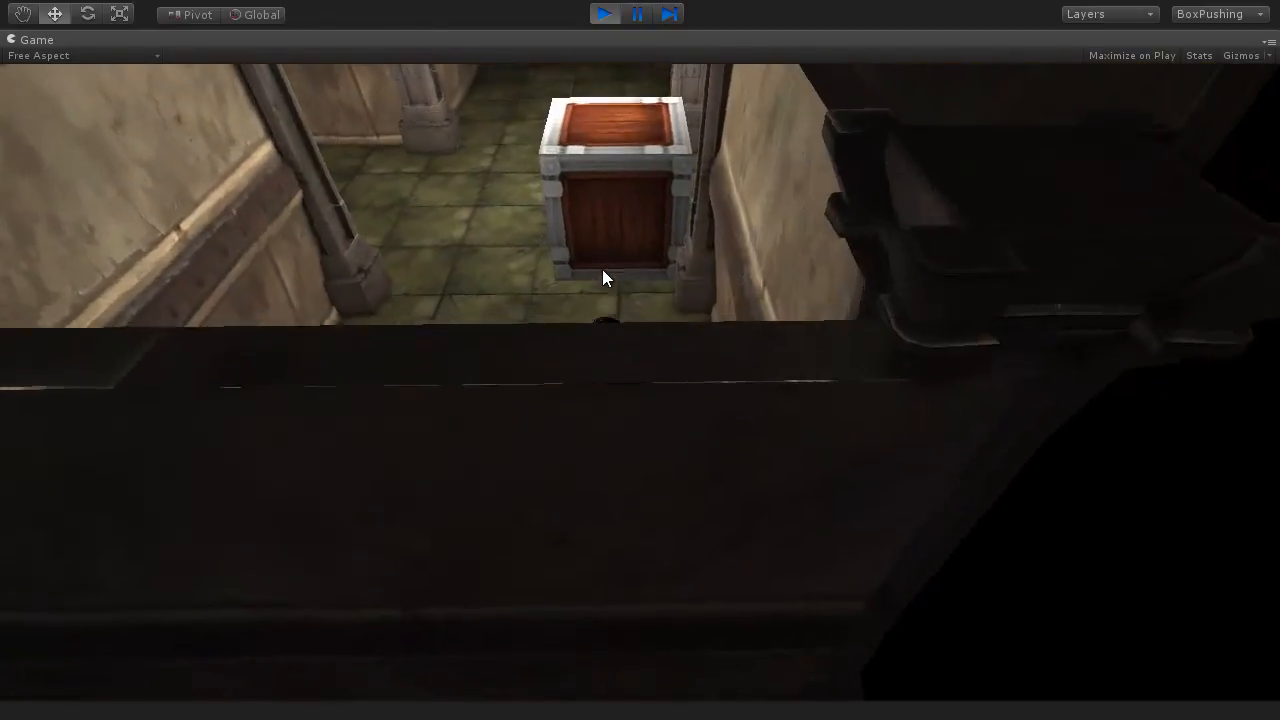
{"action": "key", "text": "w"}
{"action": "key", "text": "a"}
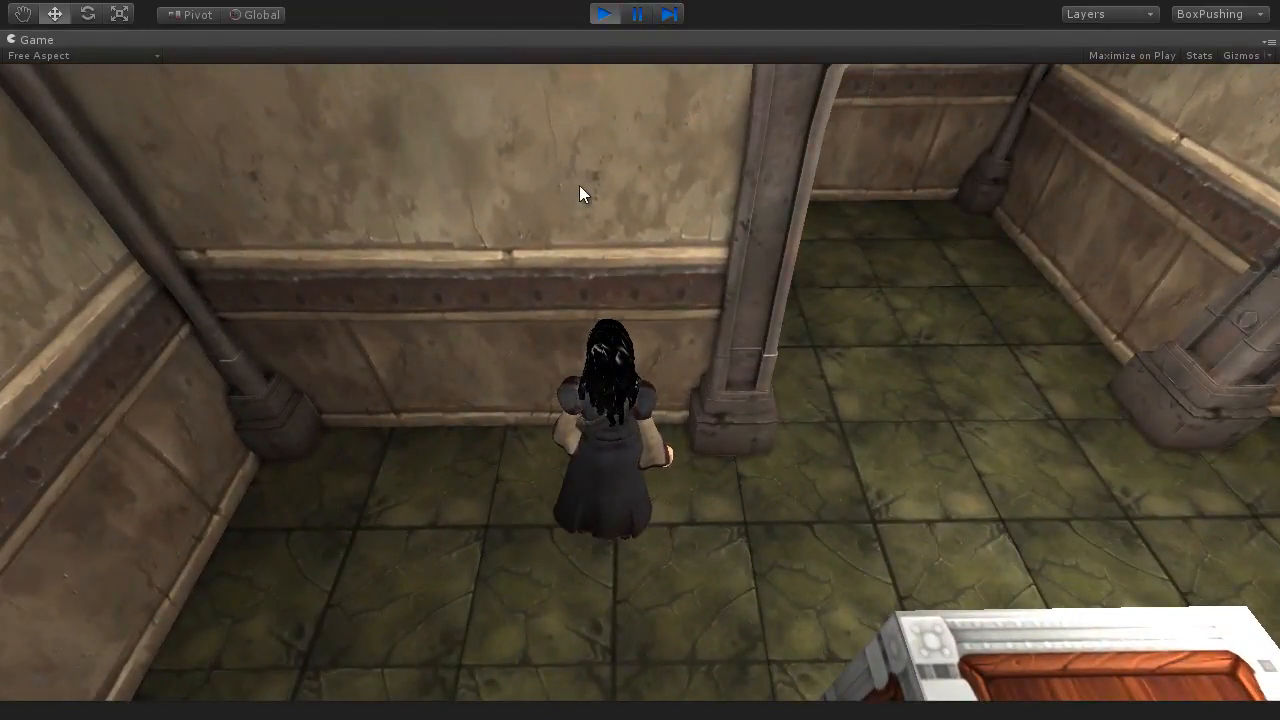
{"action": "key", "text": "a"}
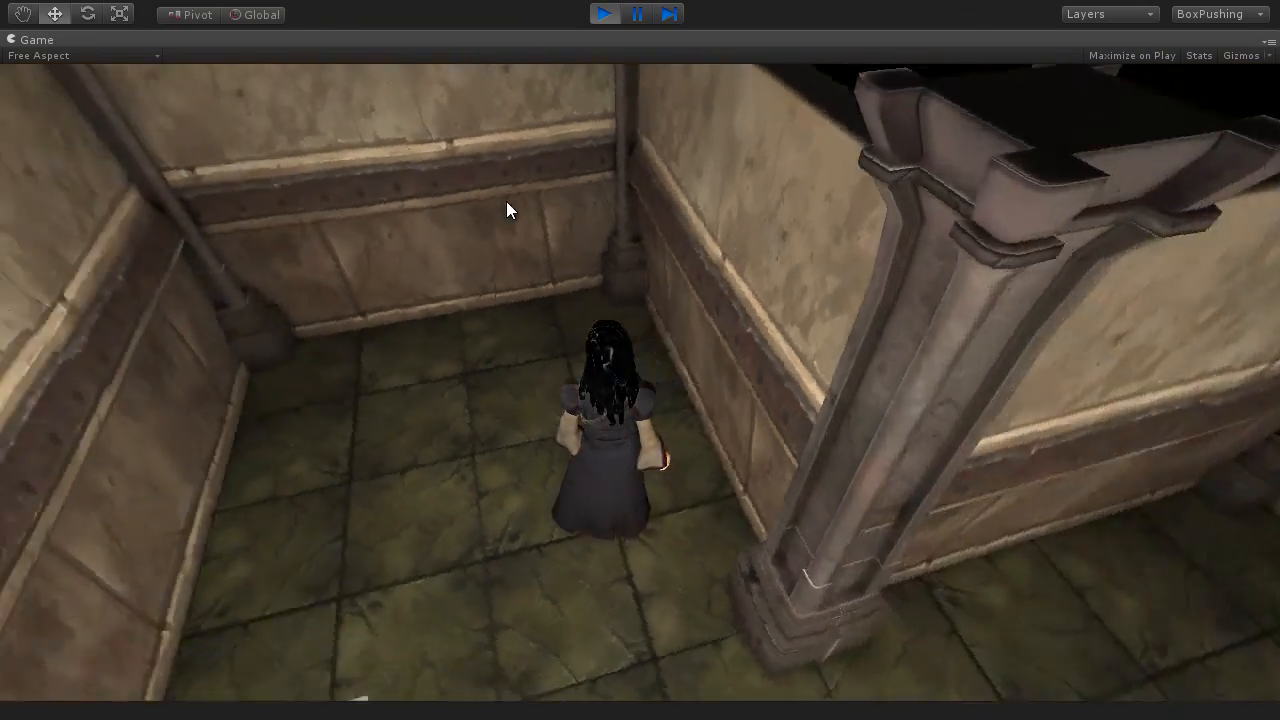
{"action": "key", "text": "a"}
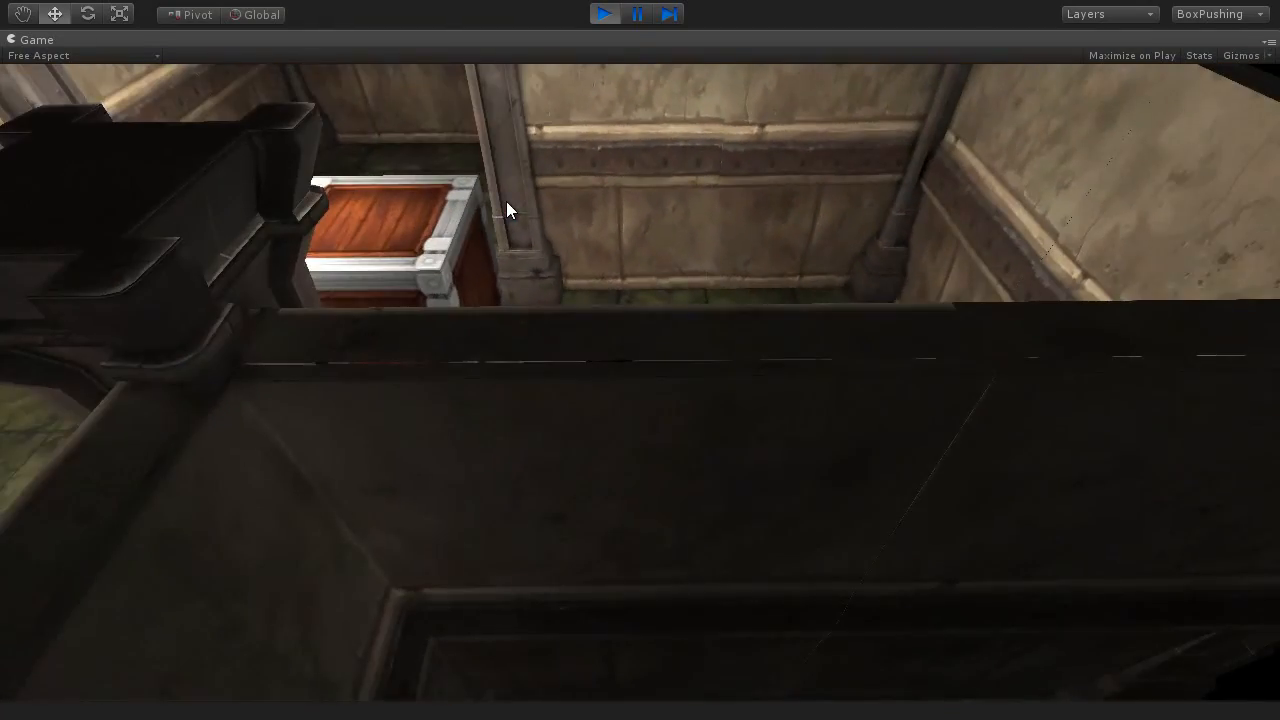
{"action": "key", "text": "a"}
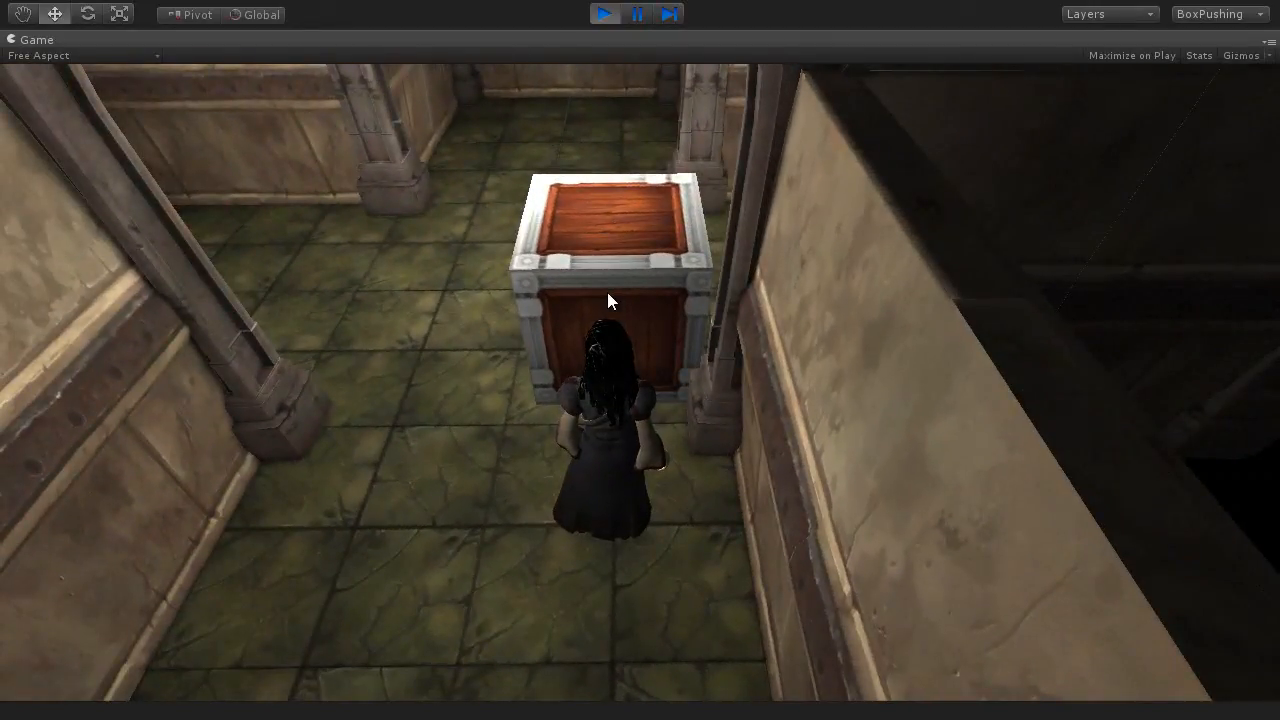
Step: Walk the character around the crate, test pushing it up against a wall, and stop the game
{"action": "key", "text": "a"}
{"action": "key", "text": "w"}
{"action": "key", "text": "d"}
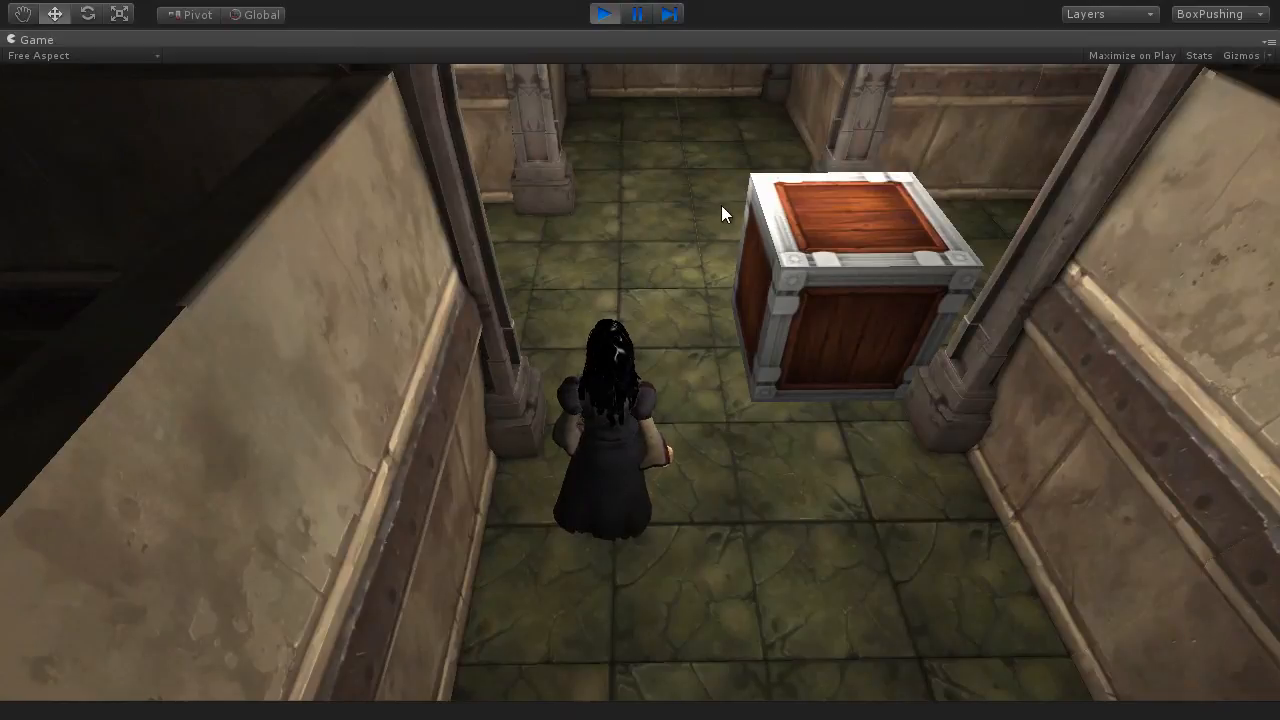
{"action": "key", "text": "d"}
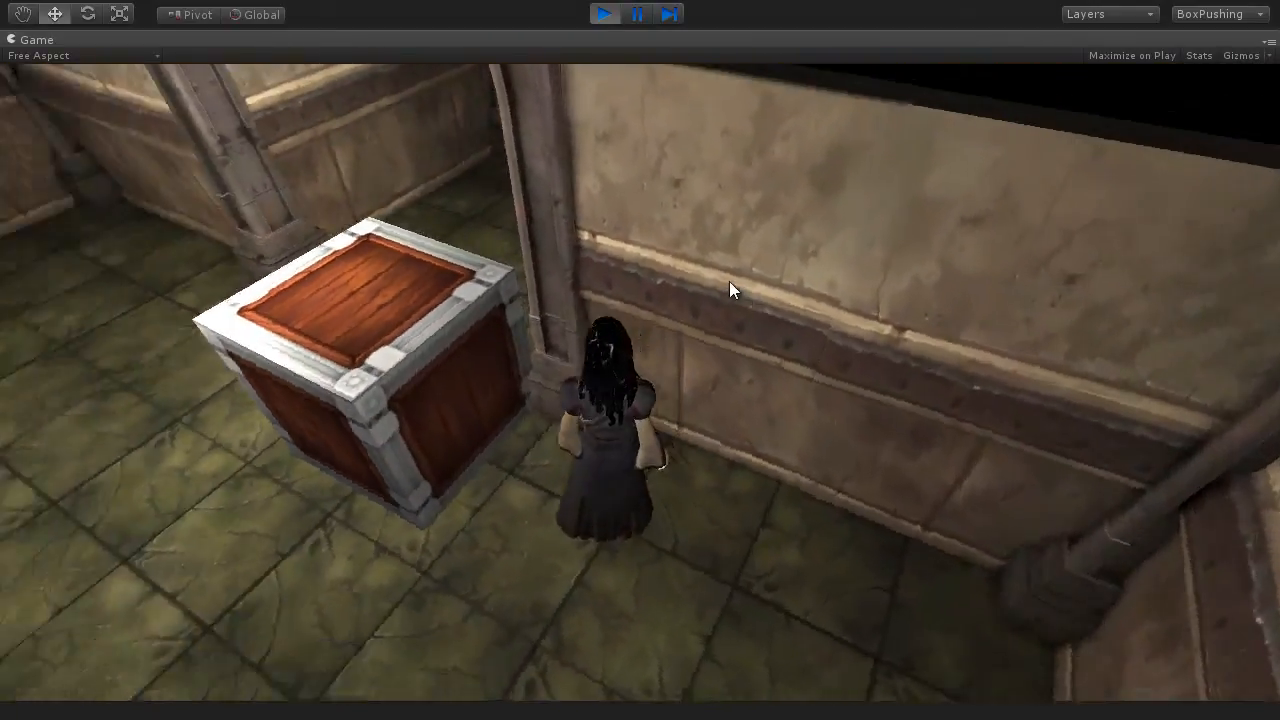
{"action": "key", "text": "a"}
{"action": "key", "text": "w"}
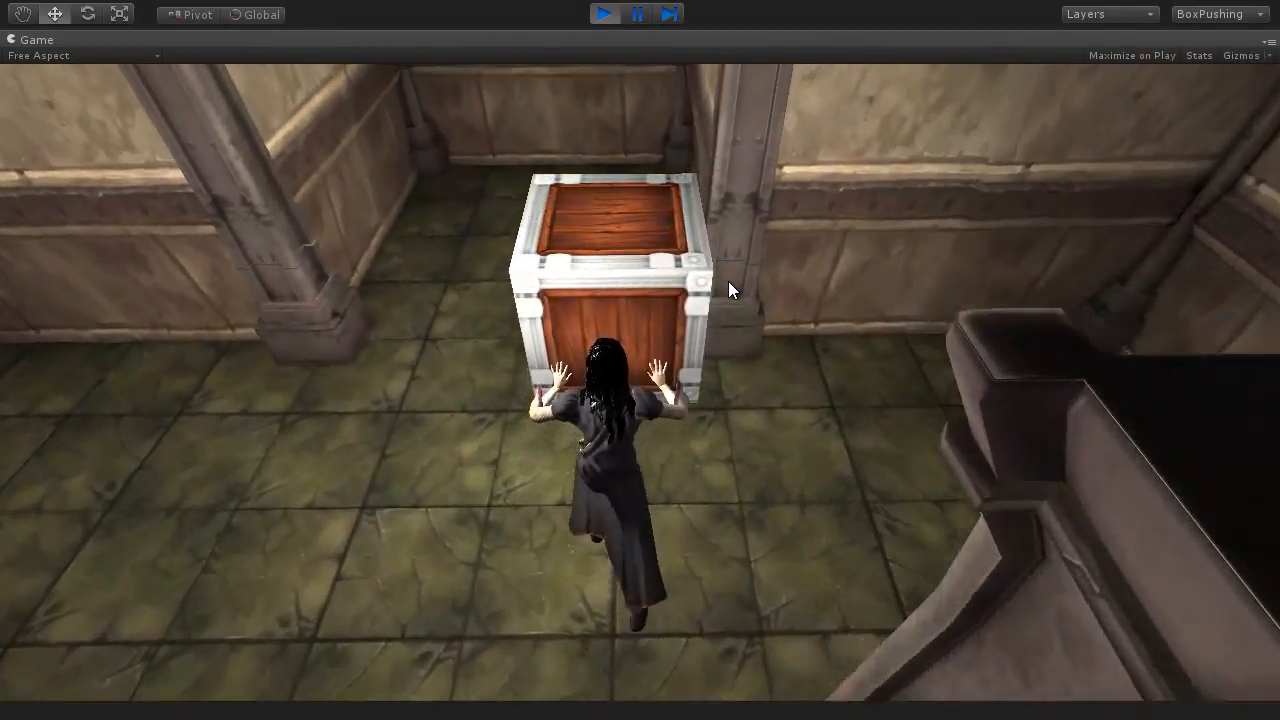
{"action": "key", "text": "w"}
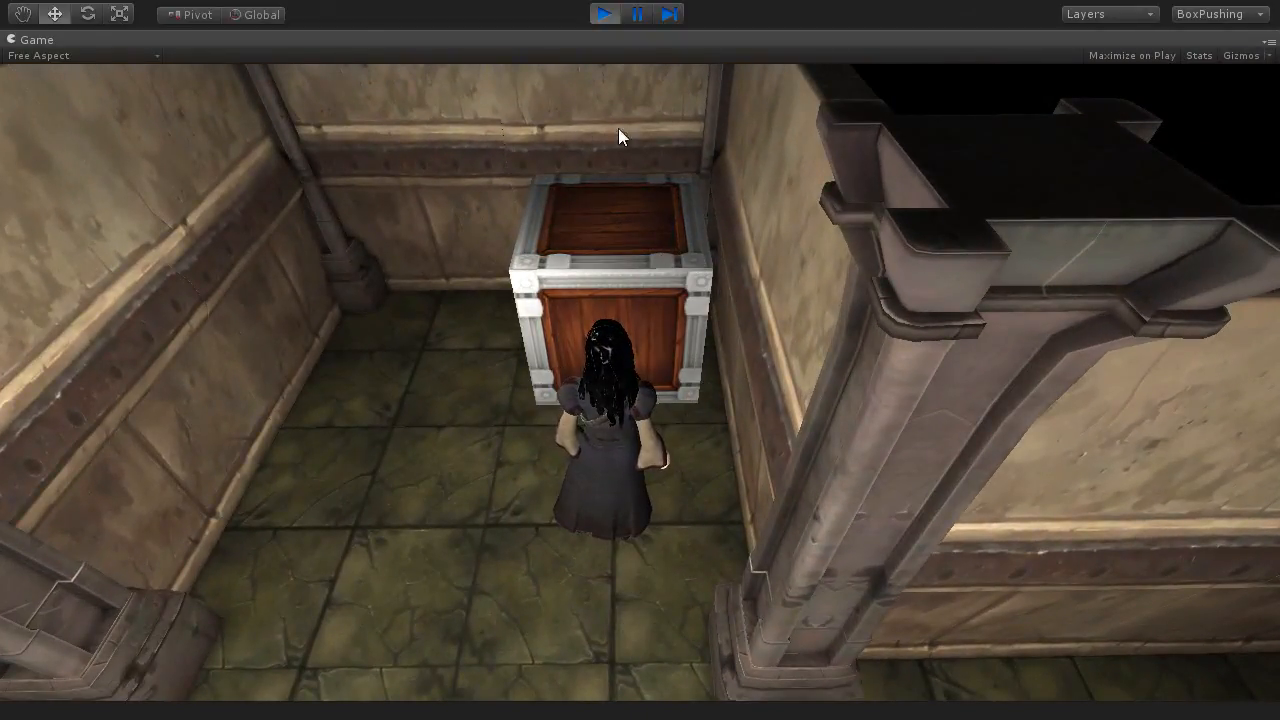
{"action": "left_click", "coordinate": [605, 16]}
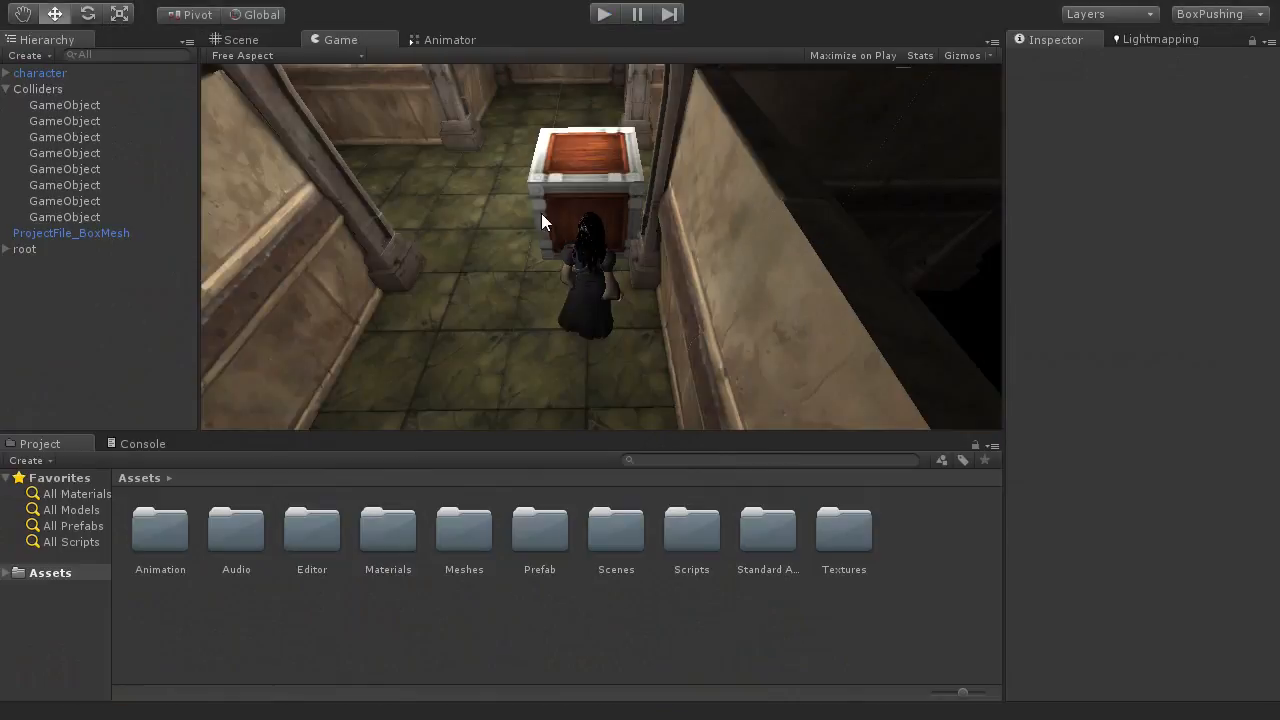
Step: Duplicate the ProjectFile_BoxMesh crate in the Scene view and move the copy along X to about -4.92, beside the original
{"action": "left_click", "coordinate": [247, 32]}
{"action": "left_click_drag", "start_coordinate": [448, 200], "coordinate": [661, 340], "text": "alt"}
{"action": "scroll", "coordinate": [661, 340], "scroll_direction": "up", "scroll_amount": 4}
{"action": "left_click", "coordinate": [696, 246]}
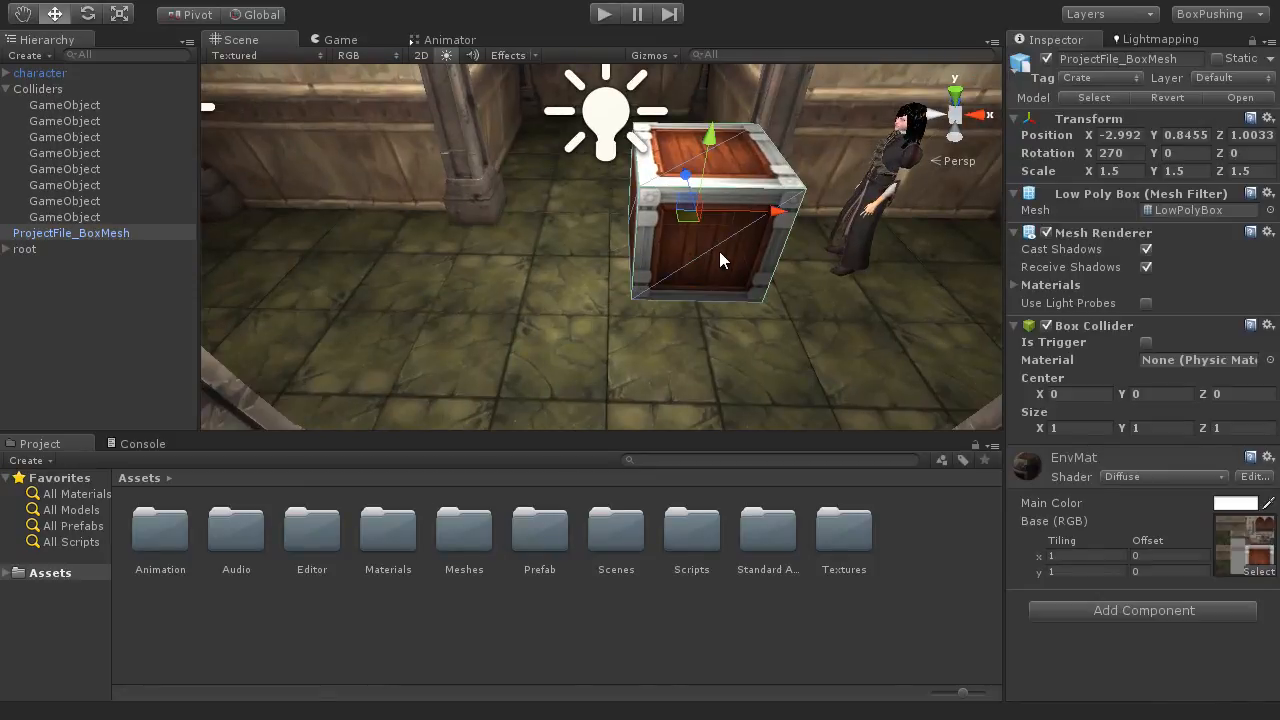
{"action": "key", "text": "ctrl+d"}
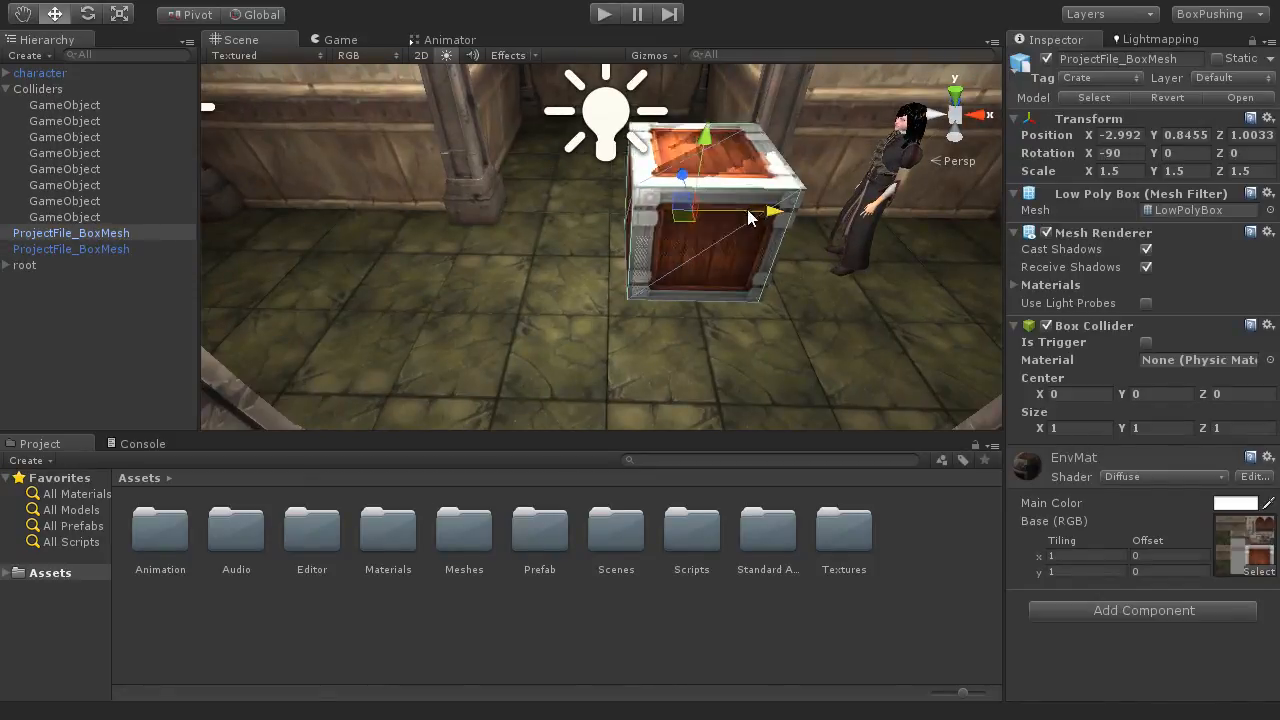
{"action": "left_click_drag", "start_coordinate": [772, 214], "coordinate": [606, 210]}
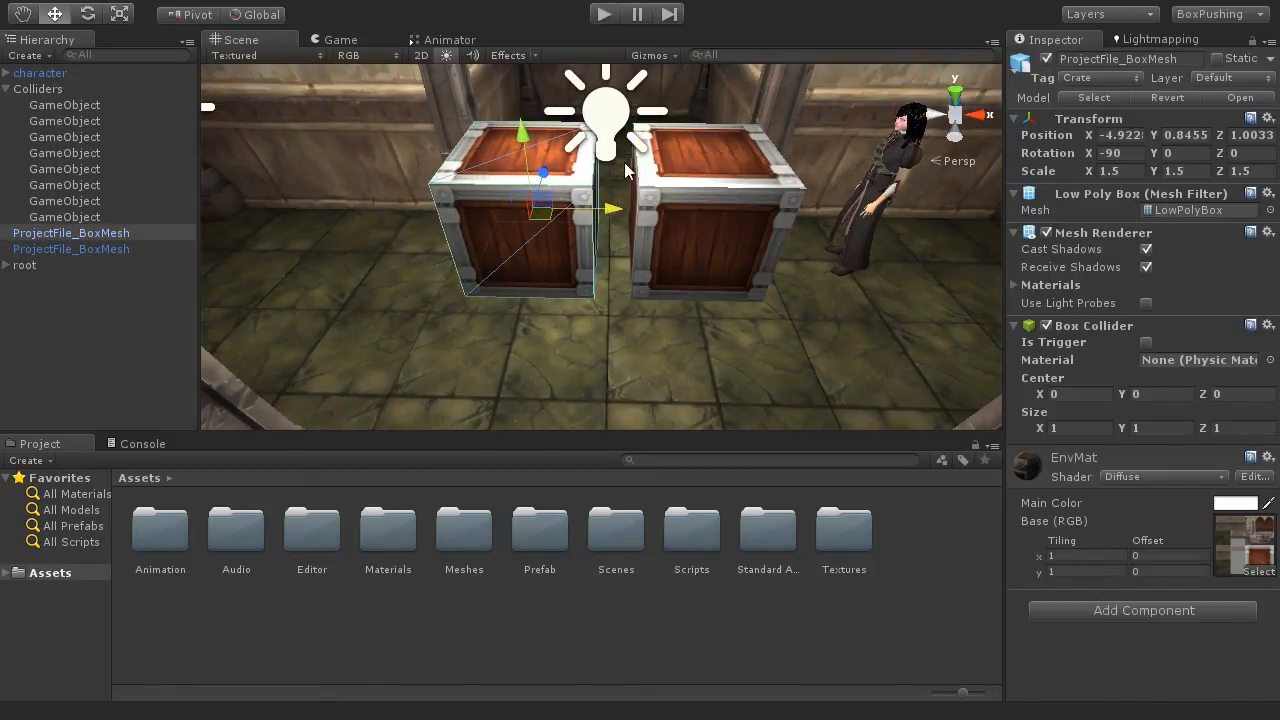
Step: Play-test the character against two crates in a row, and delete the duplicate crate after stopping the game
{"action": "left_click", "coordinate": [604, 14]}
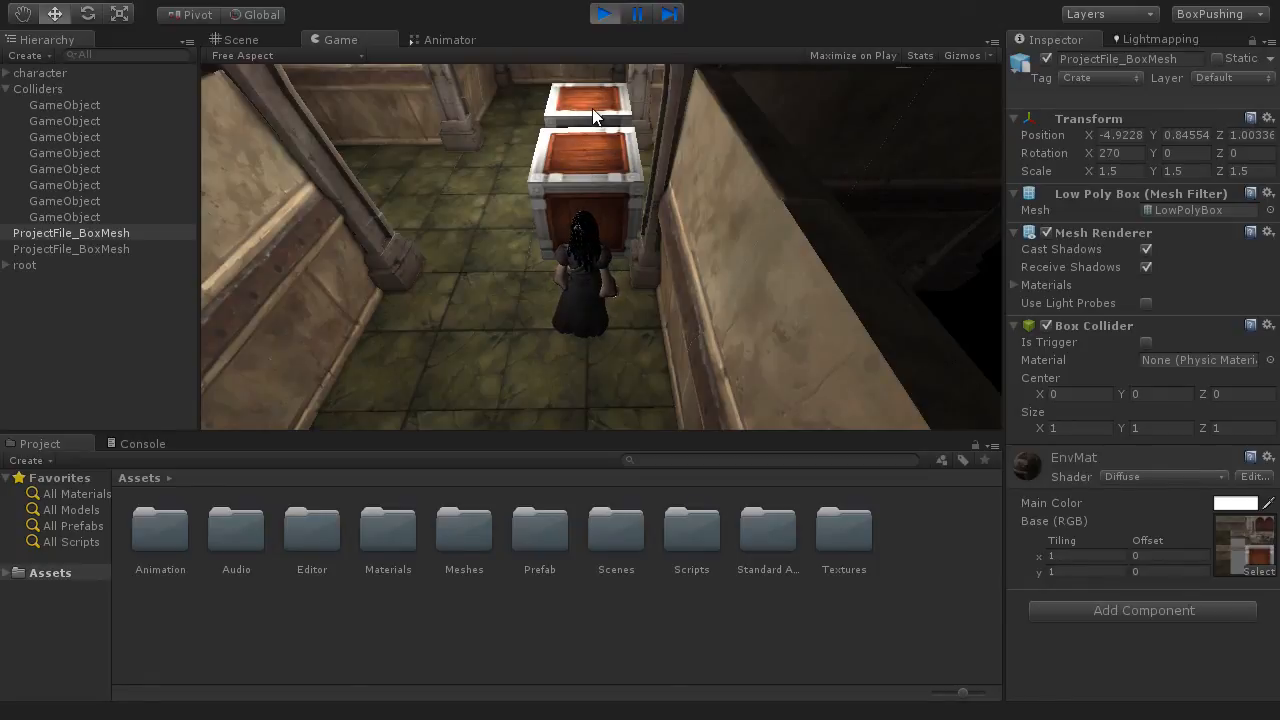
{"action": "left_click", "coordinate": [603, 15]}
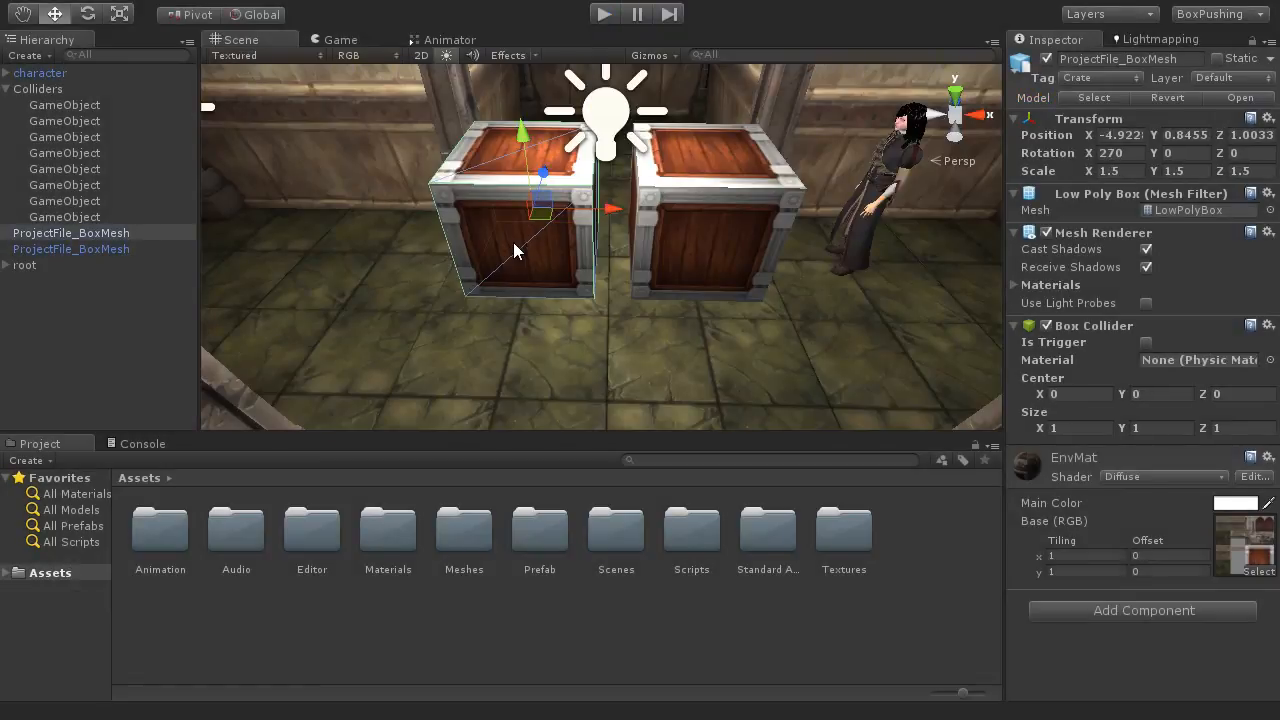
{"action": "key", "text": "Delete"}
{"action": "left_click_drag", "start_coordinate": [732, 288], "coordinate": [706, 322], "text": "alt"}
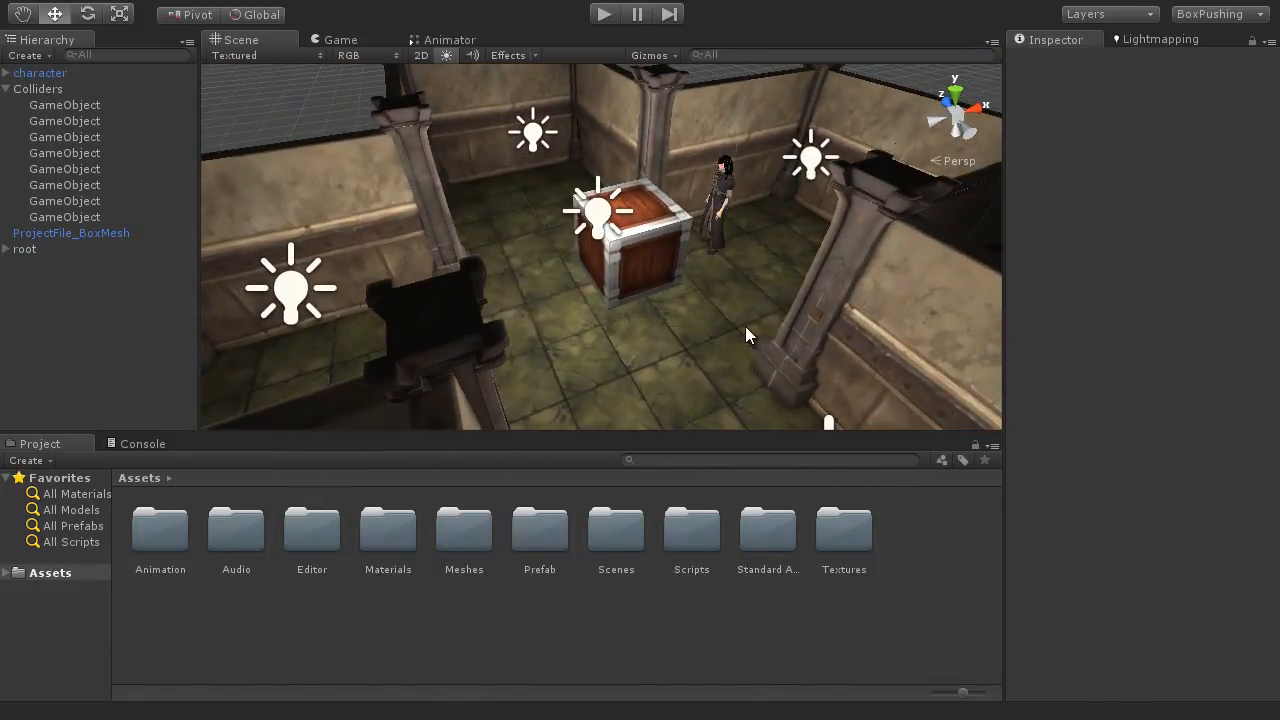